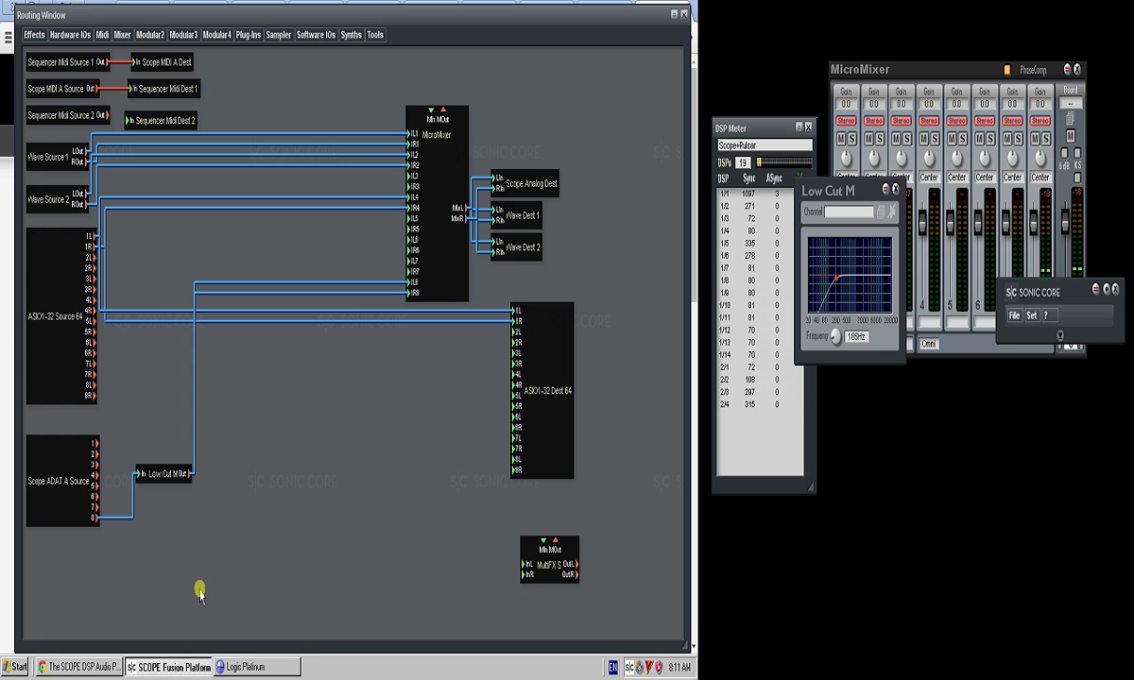
- Switch to the browser and review the DSP Hardware, SCOPE Software and DSP Plugins sections of the SCOPE DSP Audio Platform page
click(71, 667)
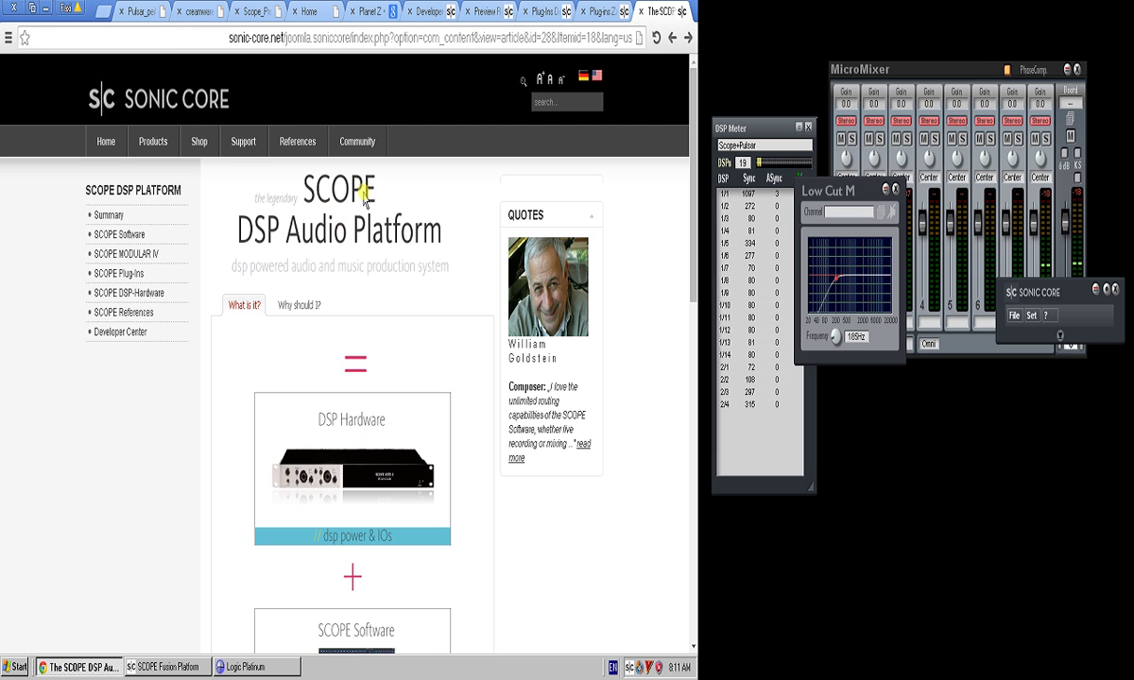
scroll(328, 441, down, 3)
scroll(341, 434, up, 3)
scroll(363, 456, down, 3)
scroll(364, 456, up, 3)
scroll(385, 364, down, 1)
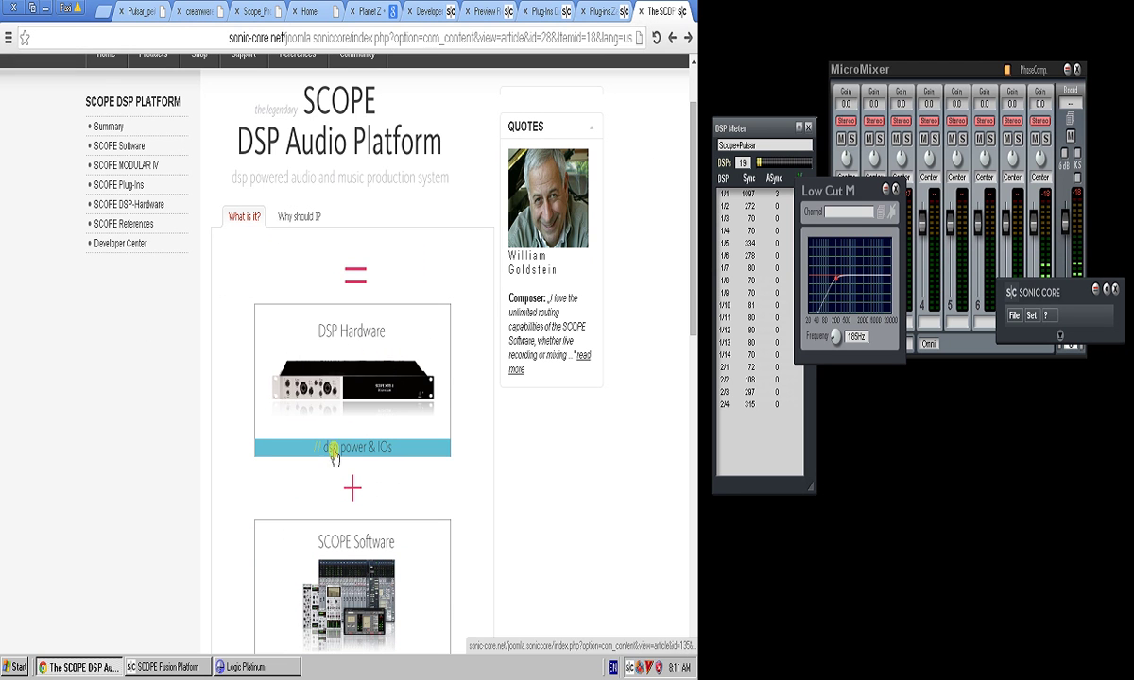
scroll(364, 463, down, 2)
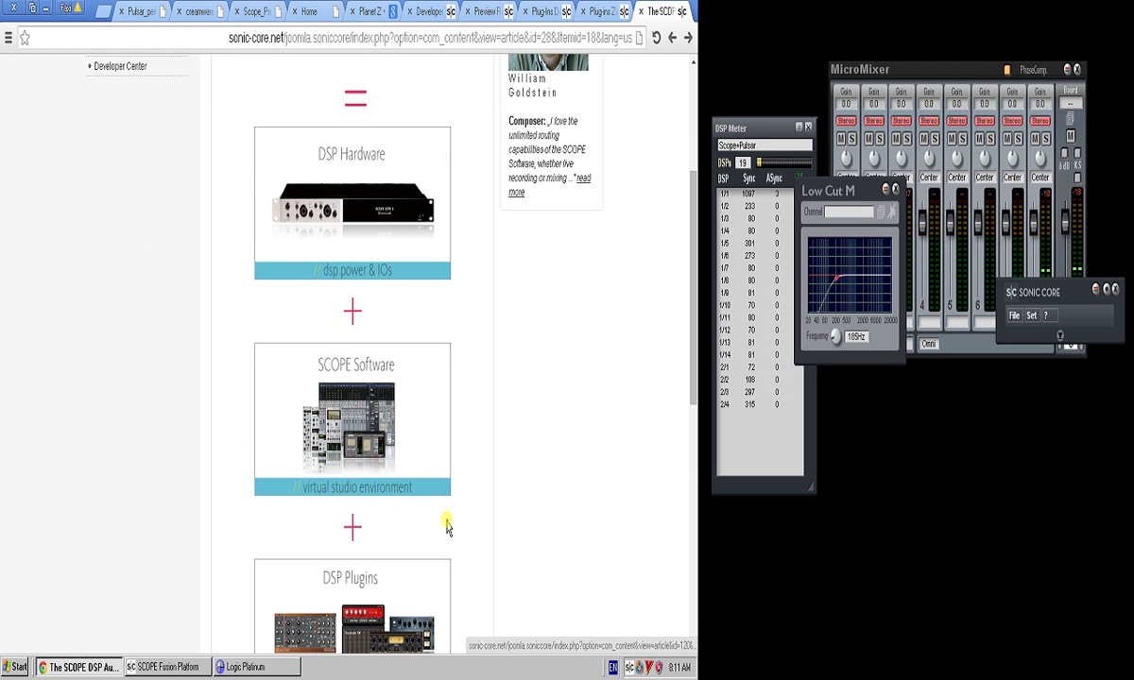
scroll(425, 484, down, 2)
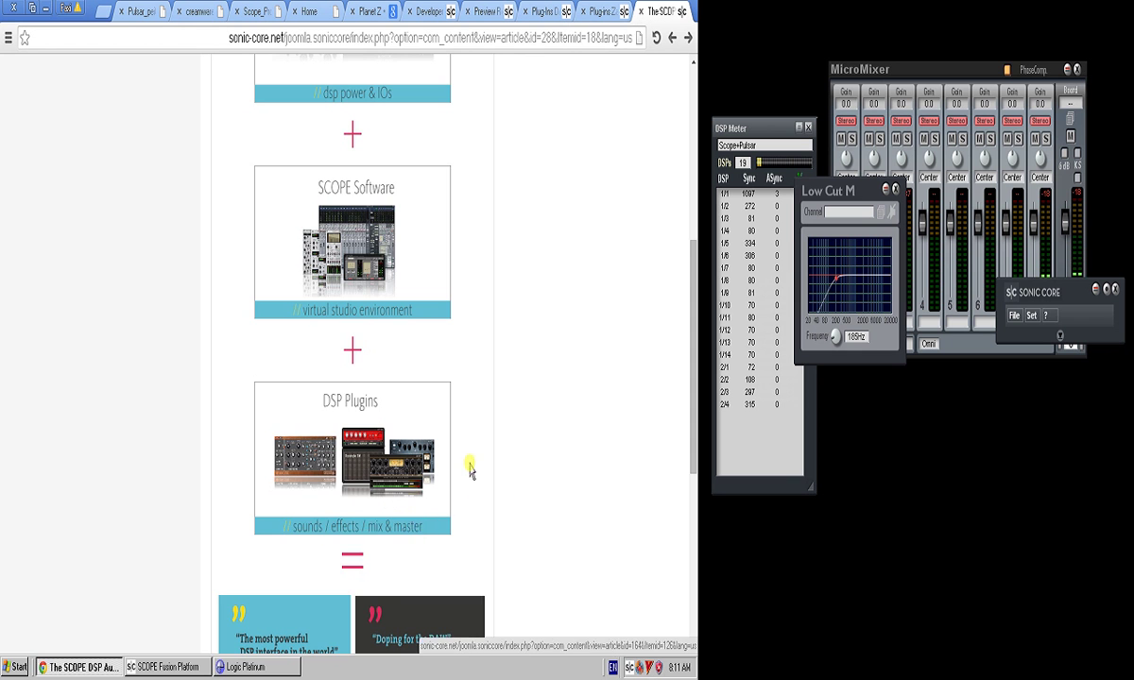
scroll(469, 463, down, 4)
scroll(436, 507, up, 8)
scroll(269, 415, down, 3)
scroll(349, 315, up, 3)
scroll(425, 496, down, 3)
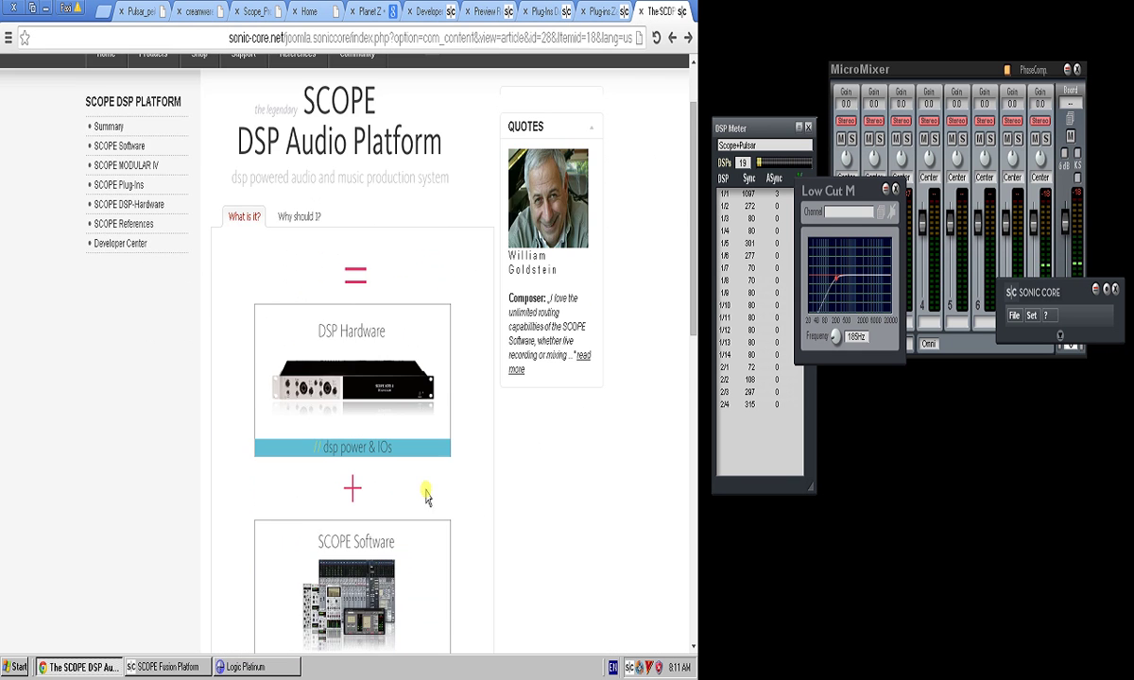
scroll(426, 489, up, 1)
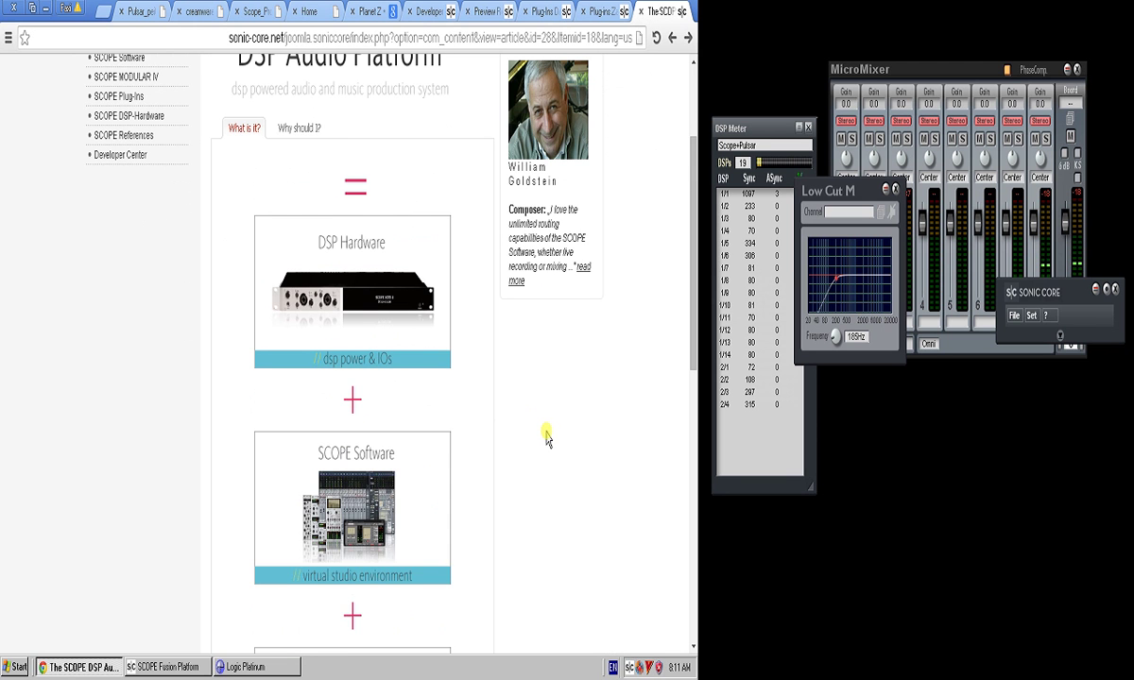
- Switch to SCOPE Fusion Platform, add an EmptyModular from Modular4 to the routing project, open its editor and reposition the editor window
click(134, 668)
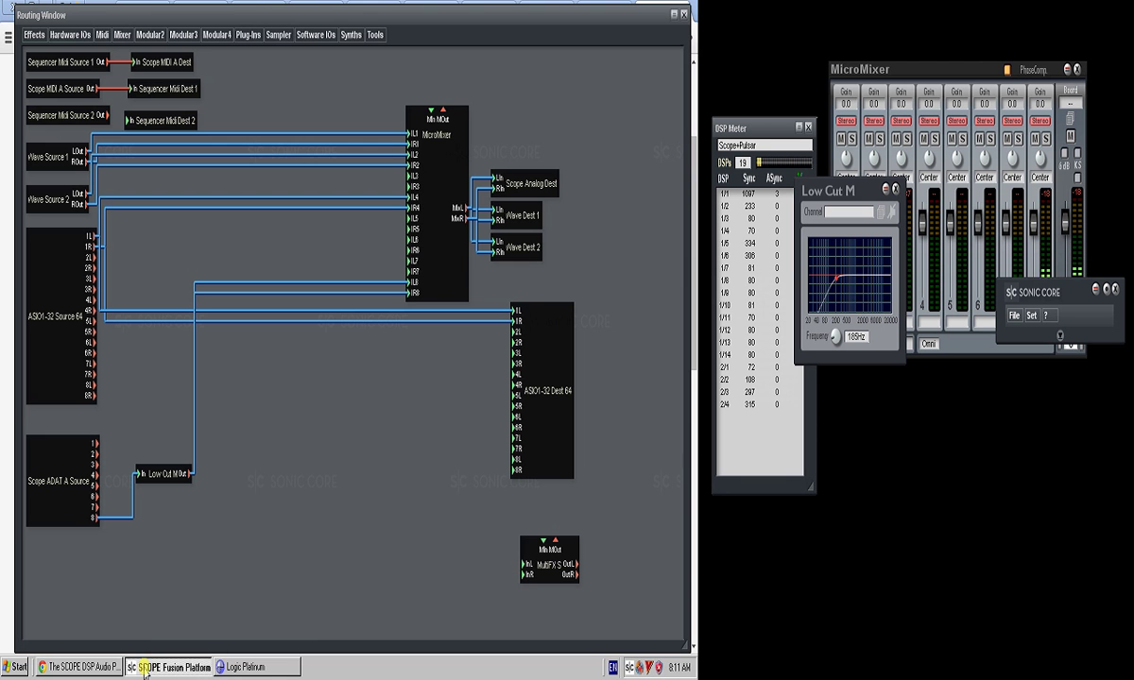
click(204, 36)
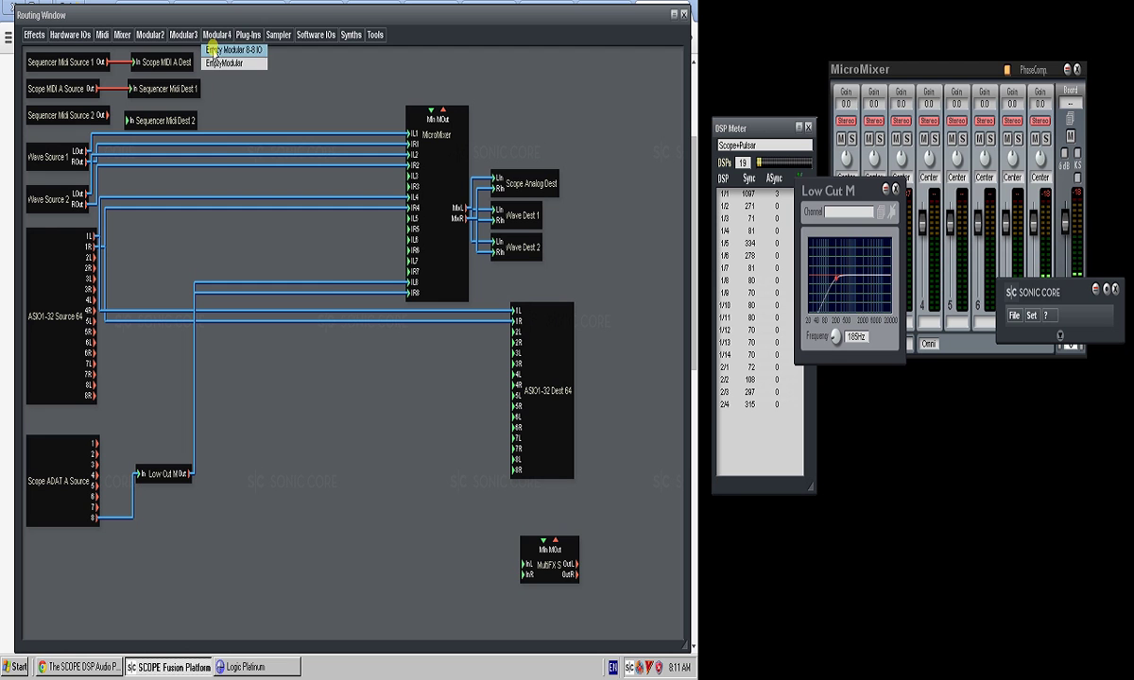
click(328, 305)
click(342, 392)
double_click(327, 408)
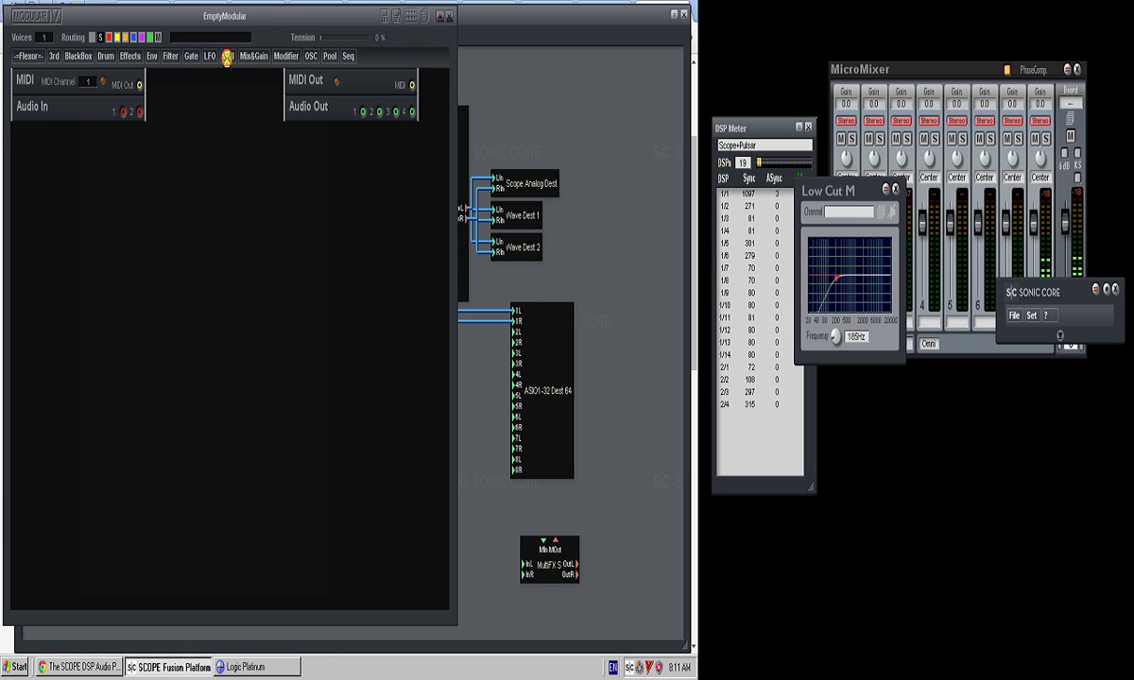
click(141, 59)
drag(276, 19, 388, 29)
- Return to the browser and open the SCOPE DSP-Hardware page from the DSP Hardware section of the platform overview
click(80, 667)
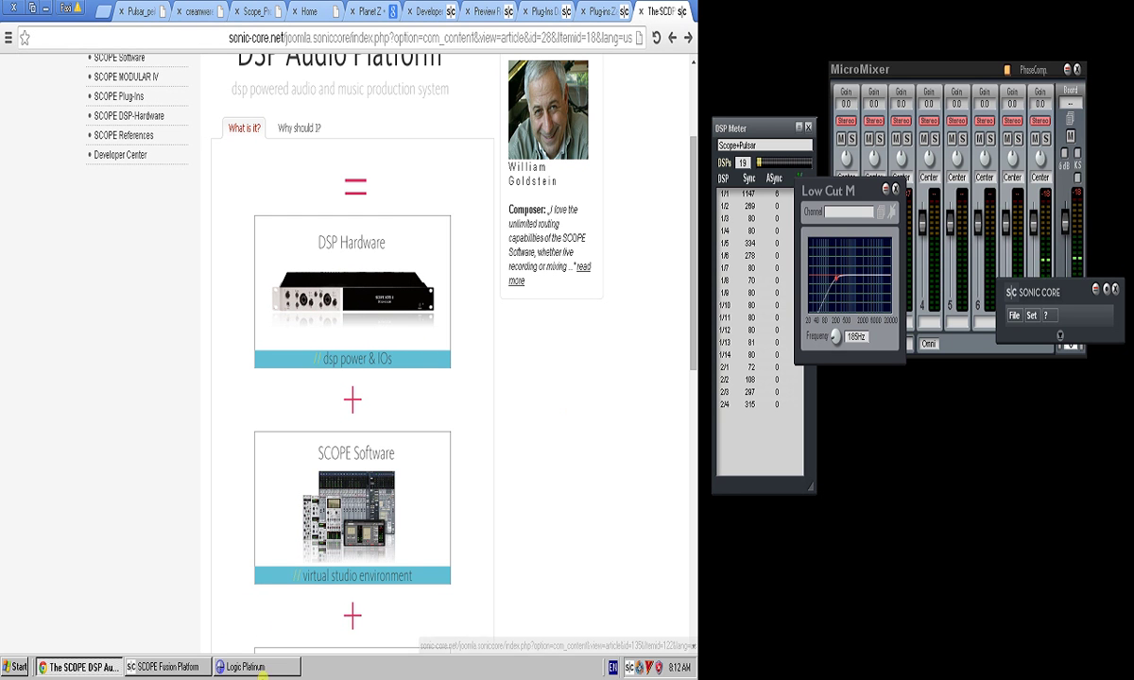
click(165, 667)
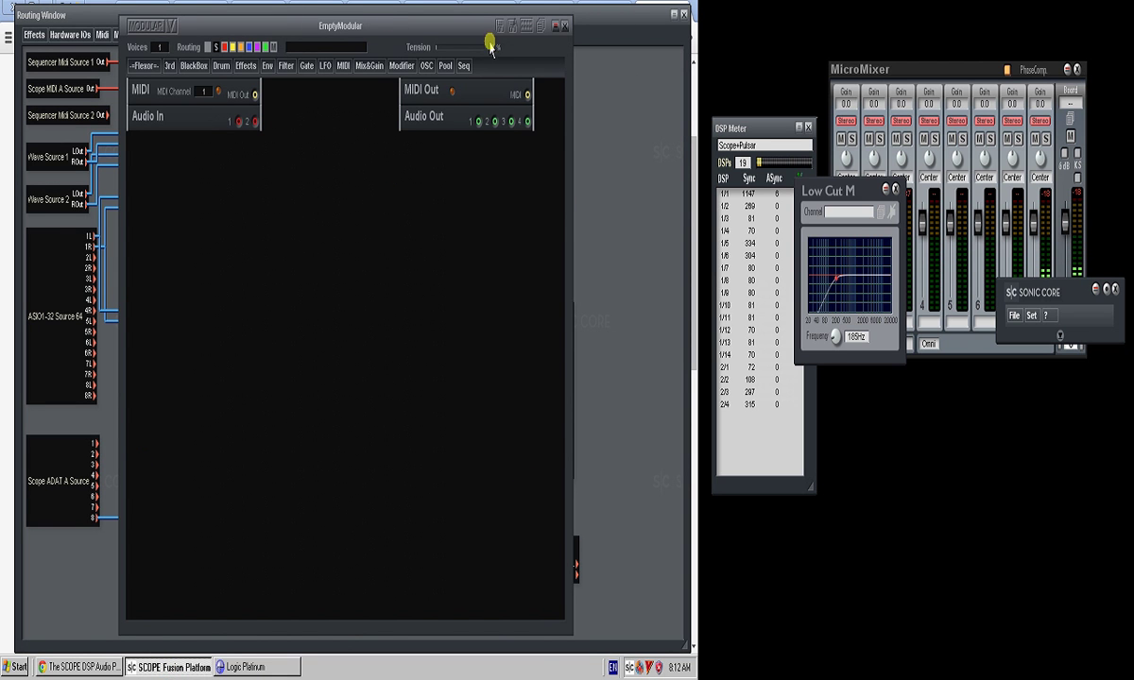
click(84, 667)
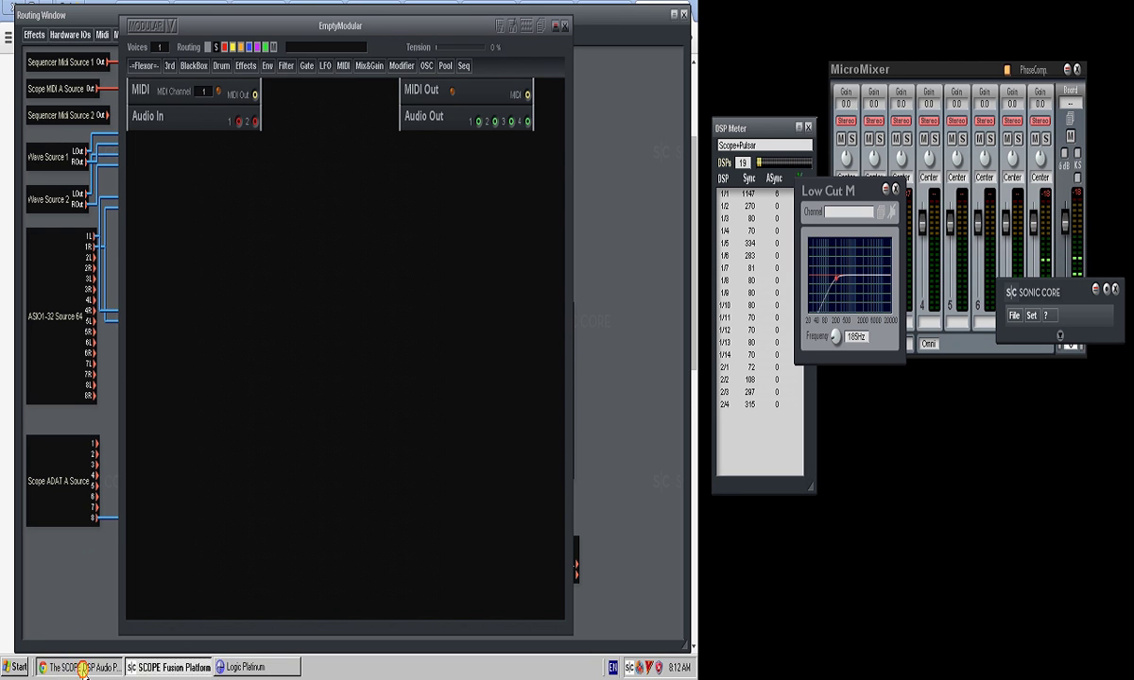
click(80, 667)
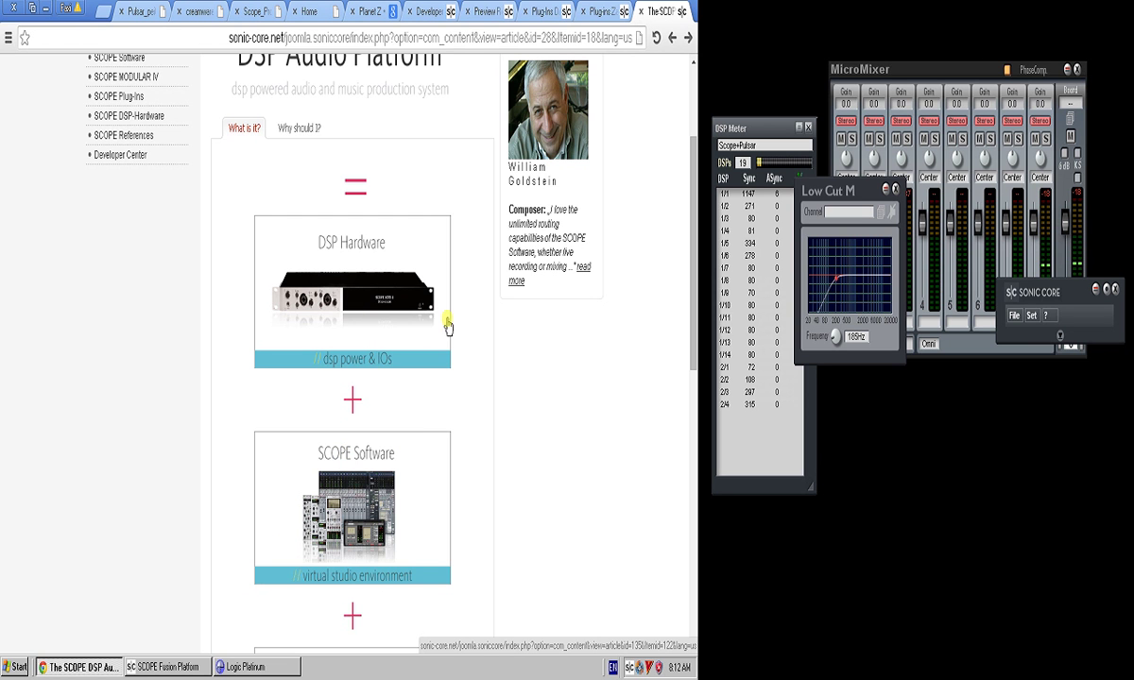
scroll(443, 336, up, 3)
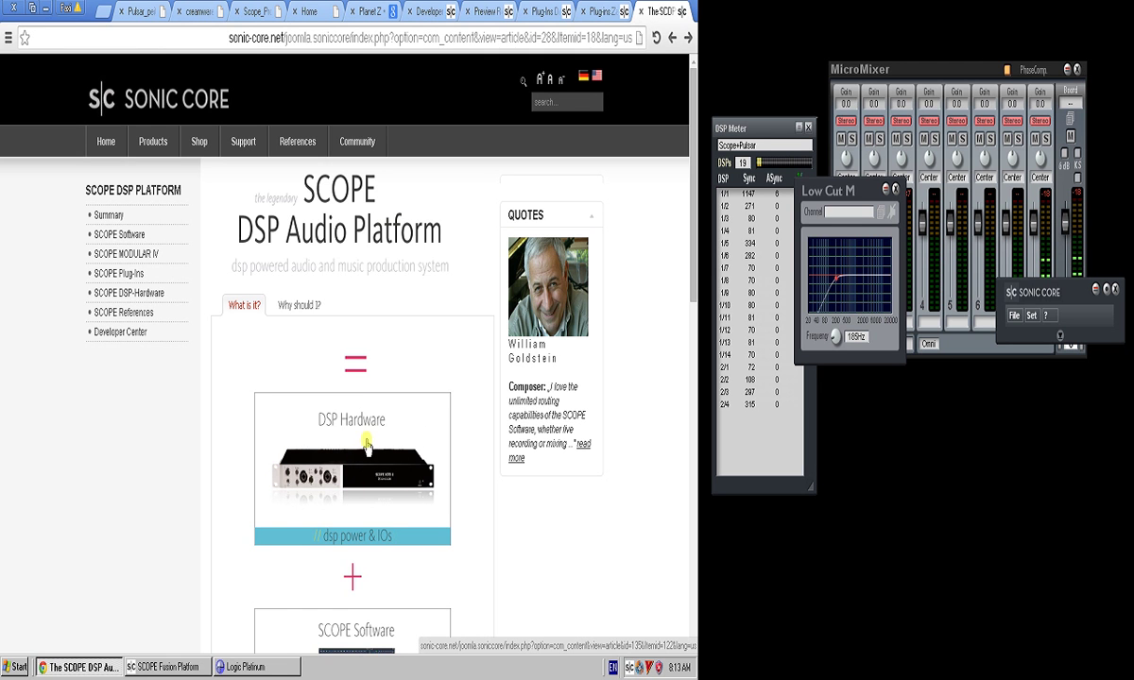
click(611, 11)
click(662, 11)
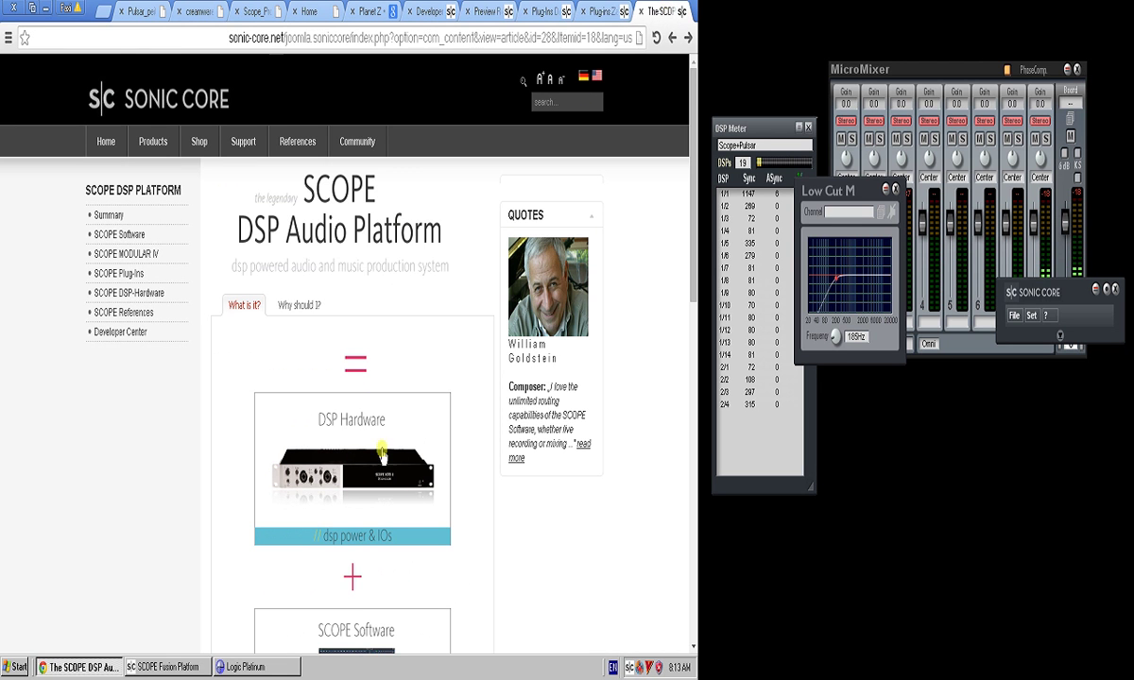
click(384, 444)
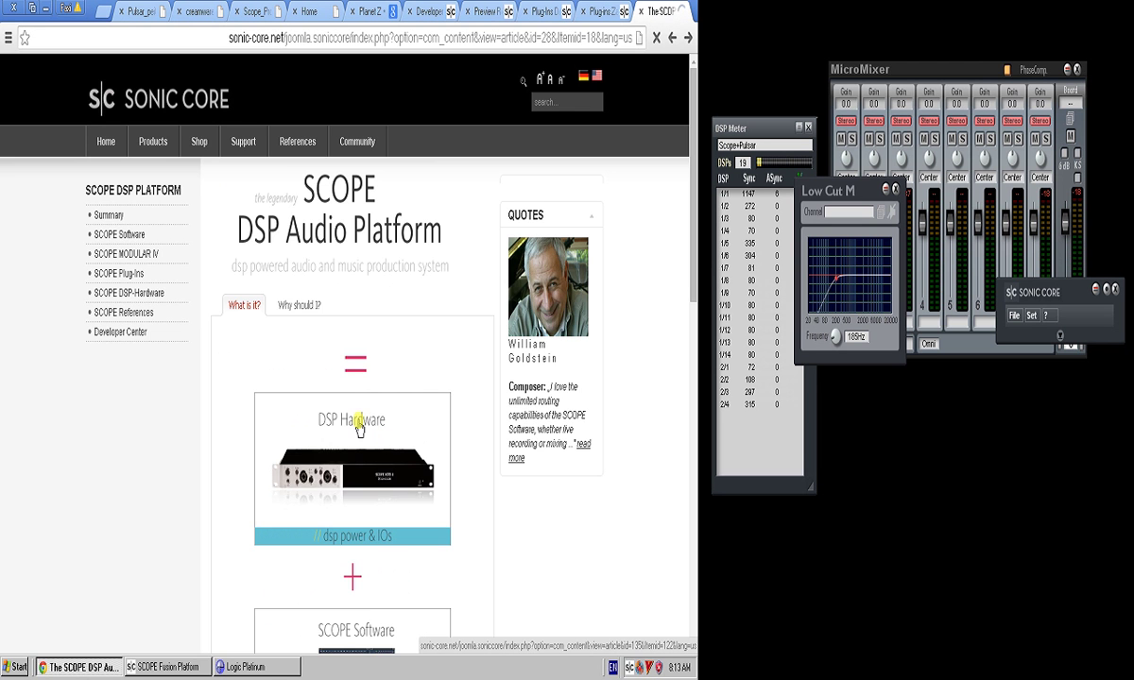
scroll(360, 430, down, 1)
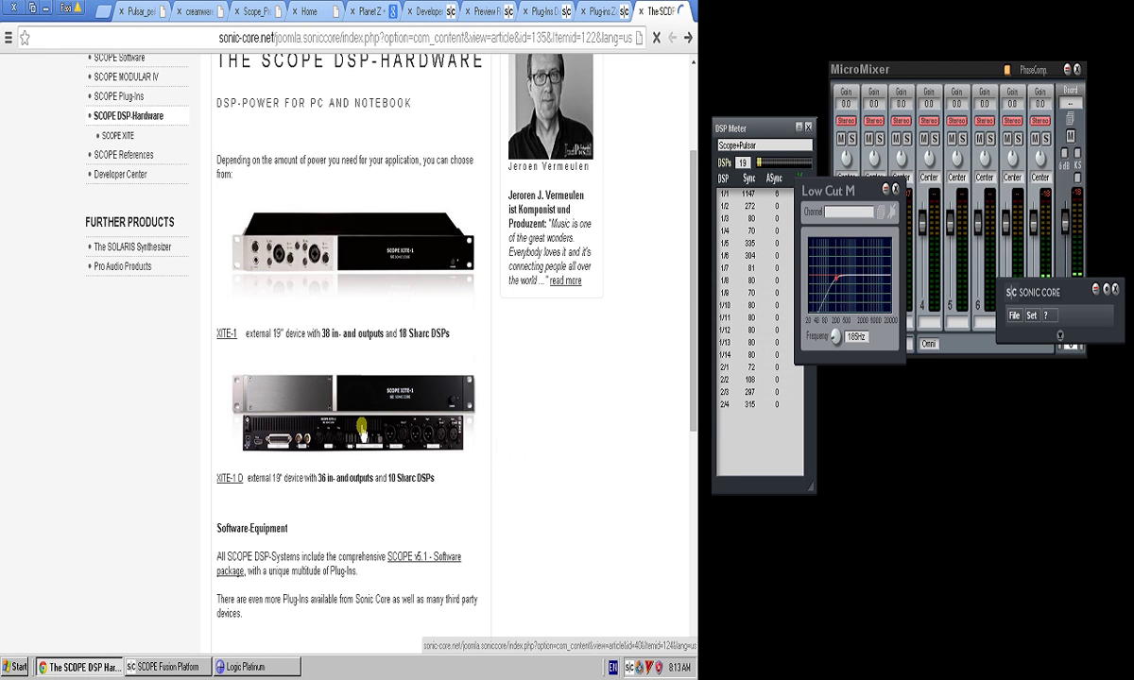
- View the SCOPE XITE product page, and go back to the SCOPE DSP-Hardware page
click(277, 358)
scroll(311, 323, down, 2)
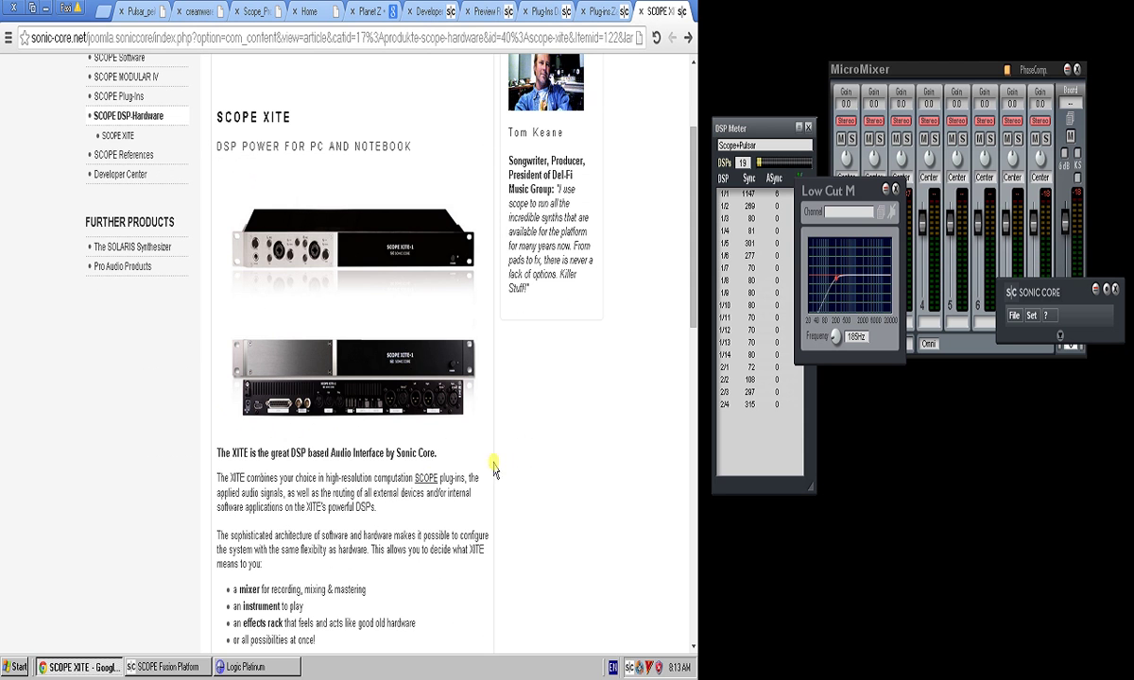
right_click(422, 483)
right_click(475, 447)
click(456, 456)
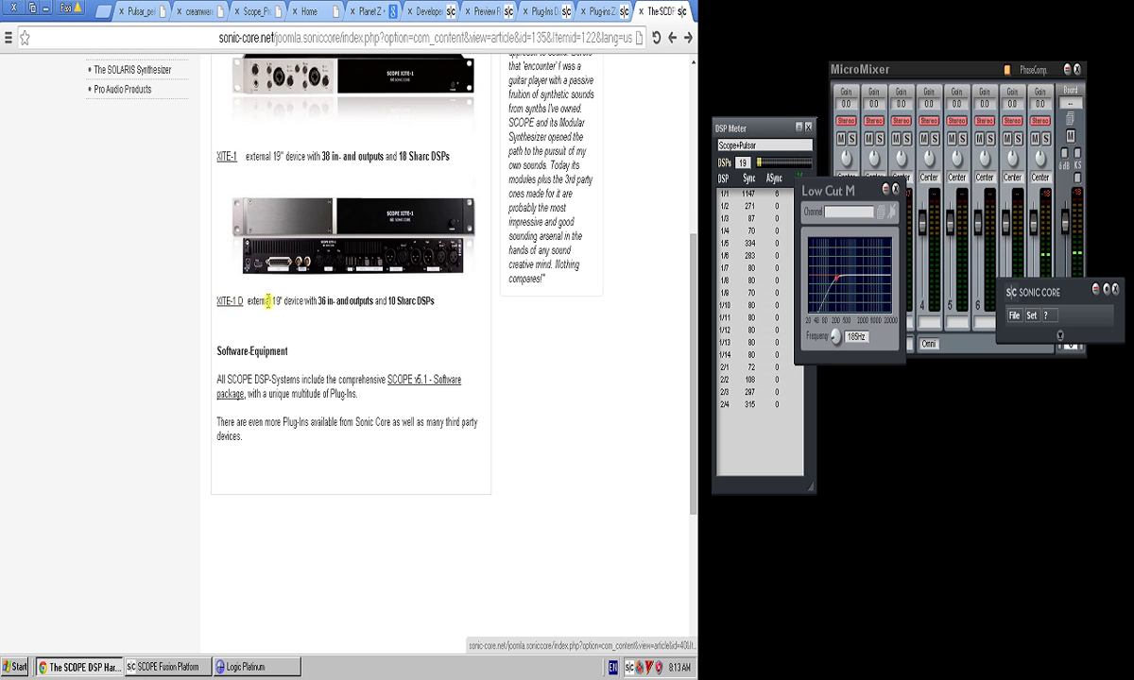
- Compare the XITE-1 and XITE-1 D descriptions on the SCOPE DSP-Hardware page
scroll(268, 300, up, 2)
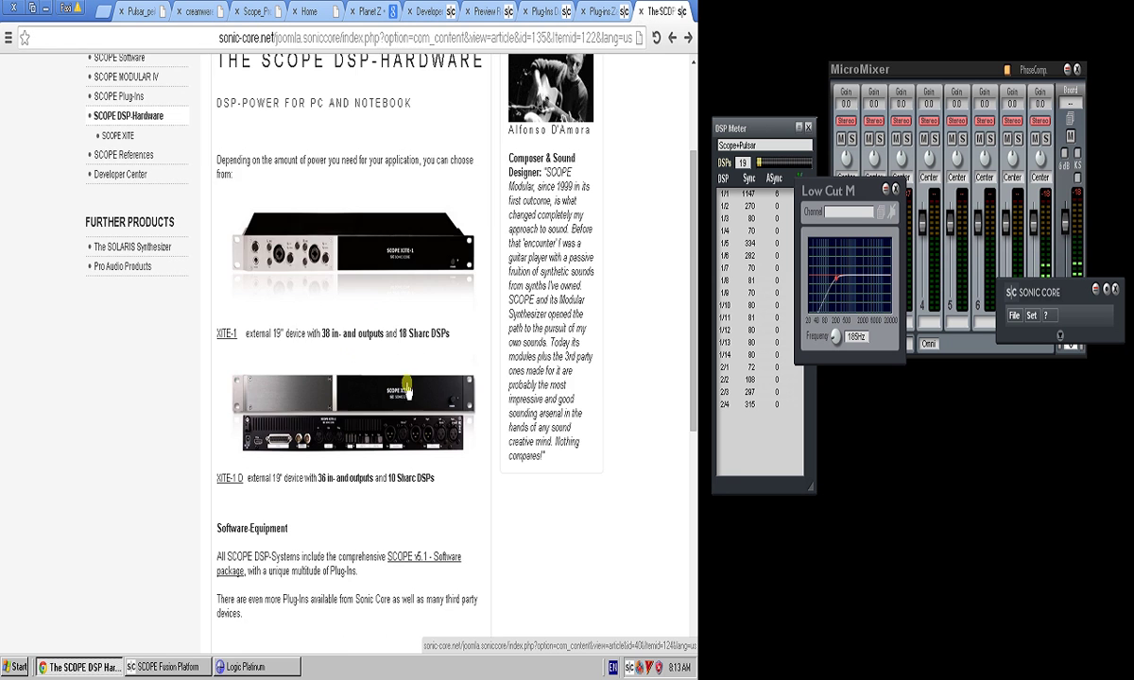
scroll(406, 353, up, 2)
scroll(406, 406, down, 2)
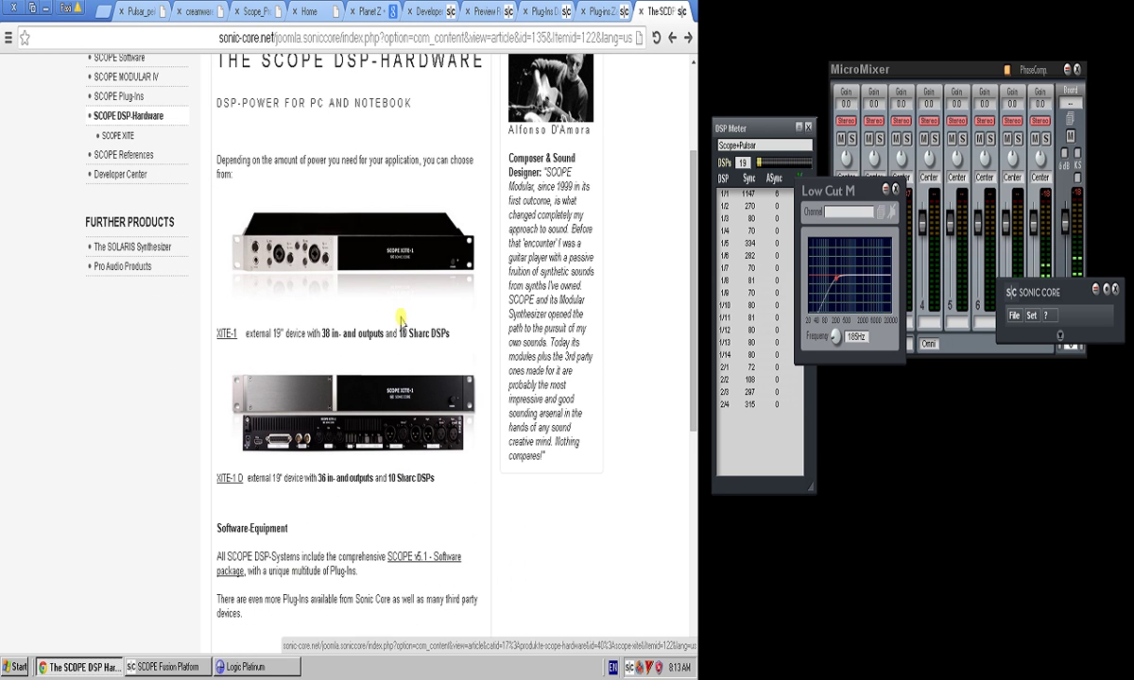
scroll(392, 302, up, 2)
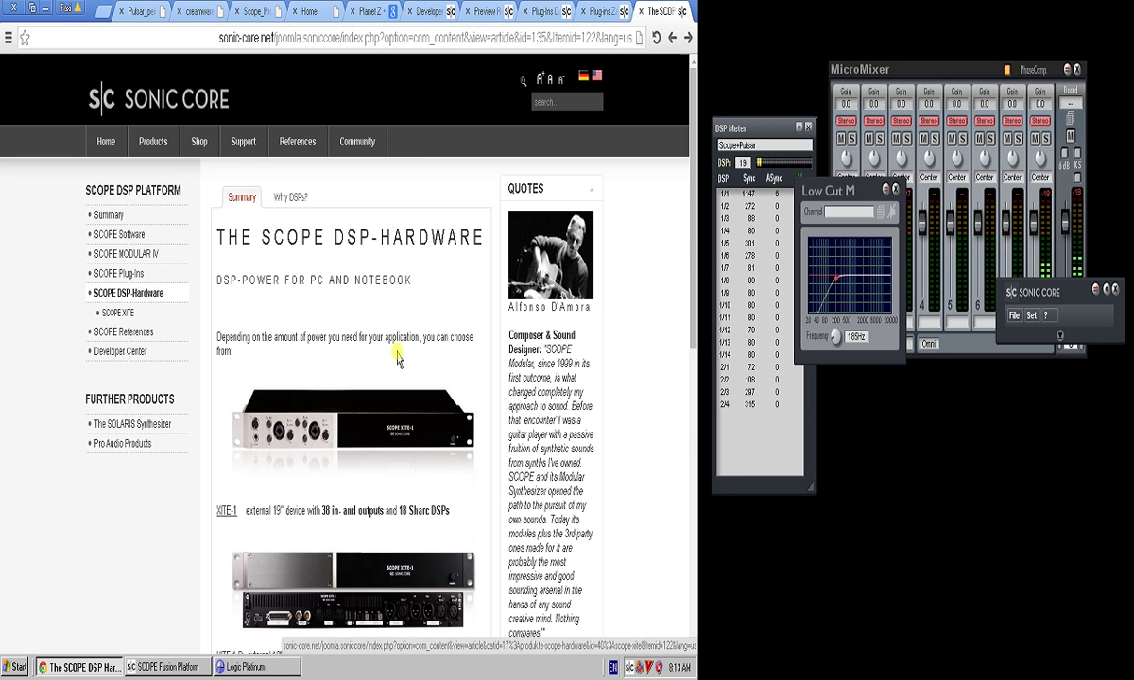
- Look through the open PCI card pictures, from the Scope Pro card to the Pulsar card
click(308, 10)
click(261, 10)
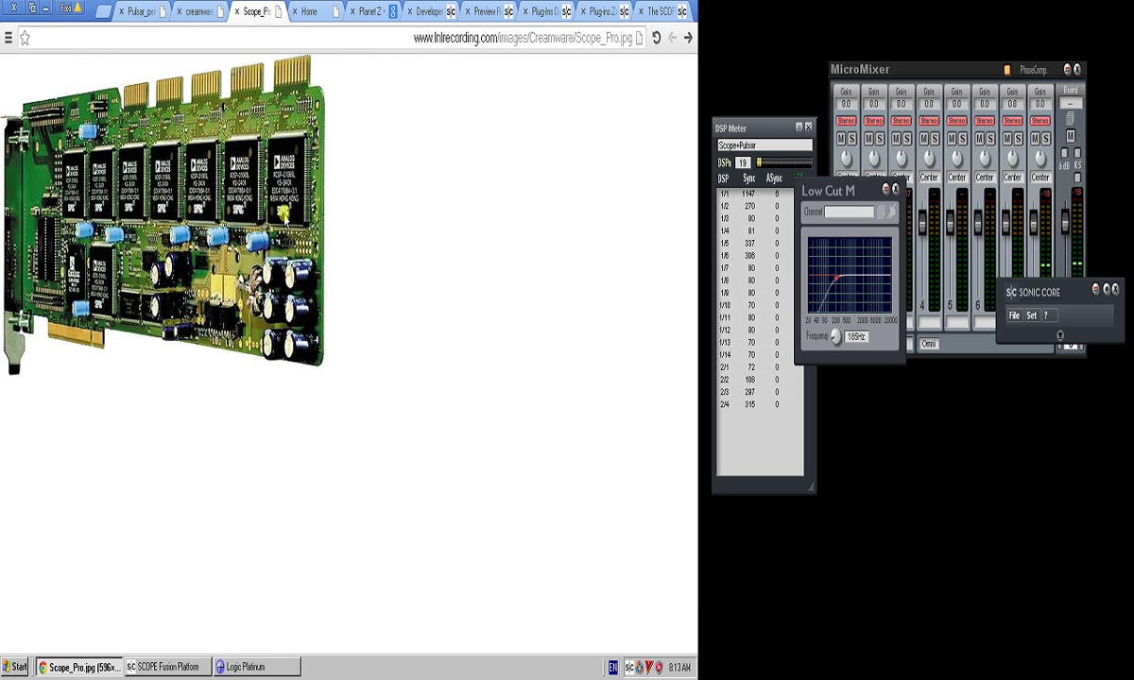
click(203, 10)
click(142, 11)
click(199, 10)
click(226, 11)
click(217, 10)
click(146, 9)
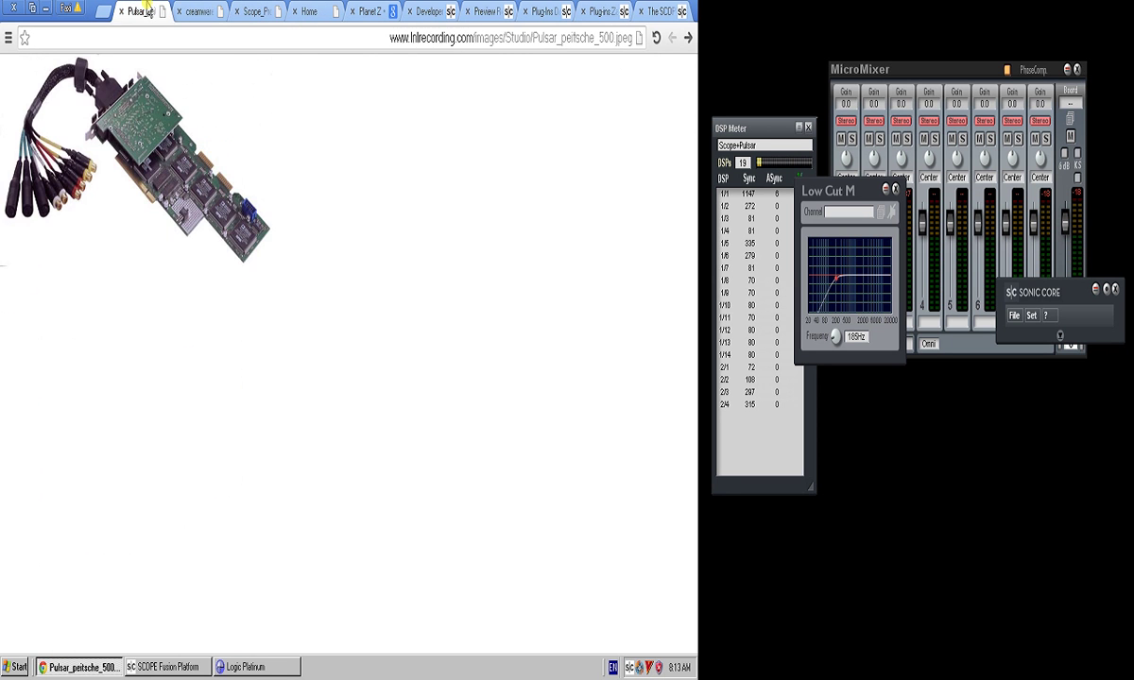
- Examine the connectors in the Creamware Scope Home card picture and the breakout cable in the Pulsar card picture
click(239, 10)
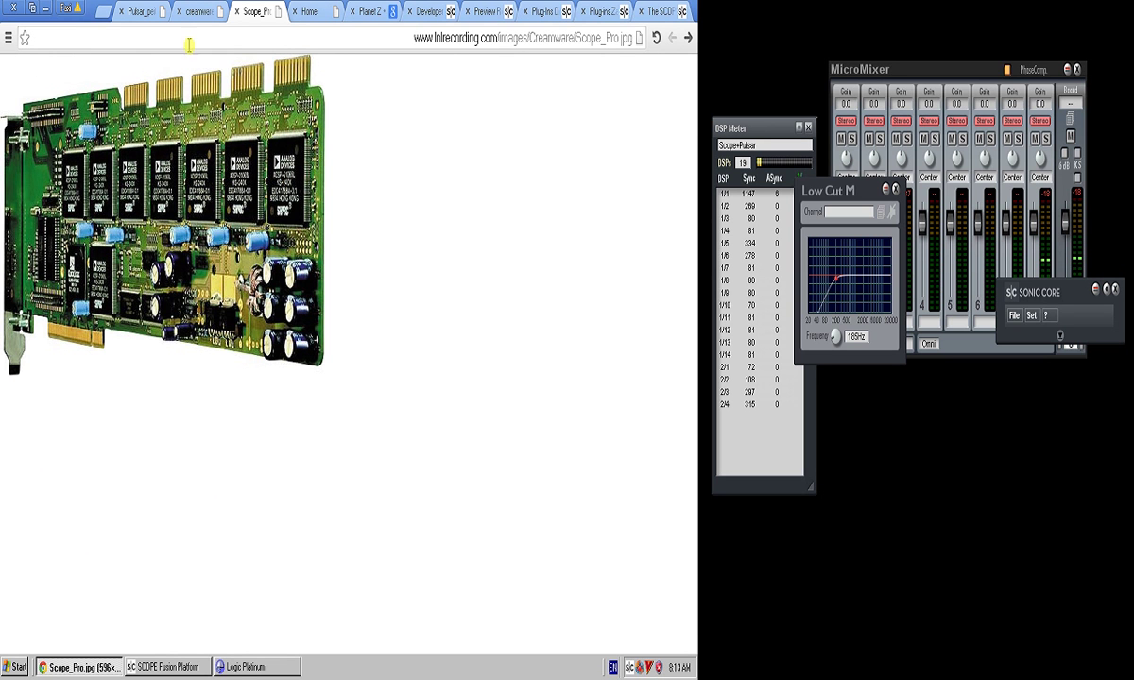
click(196, 12)
click(142, 12)
click(199, 11)
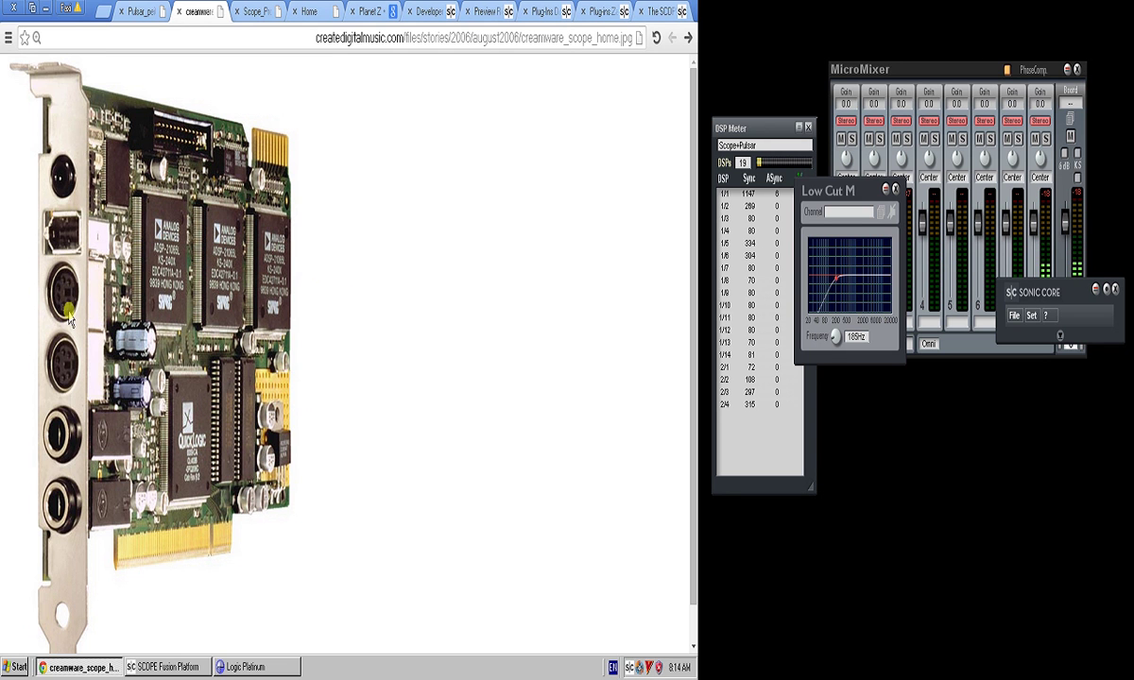
click(243, 11)
click(160, 10)
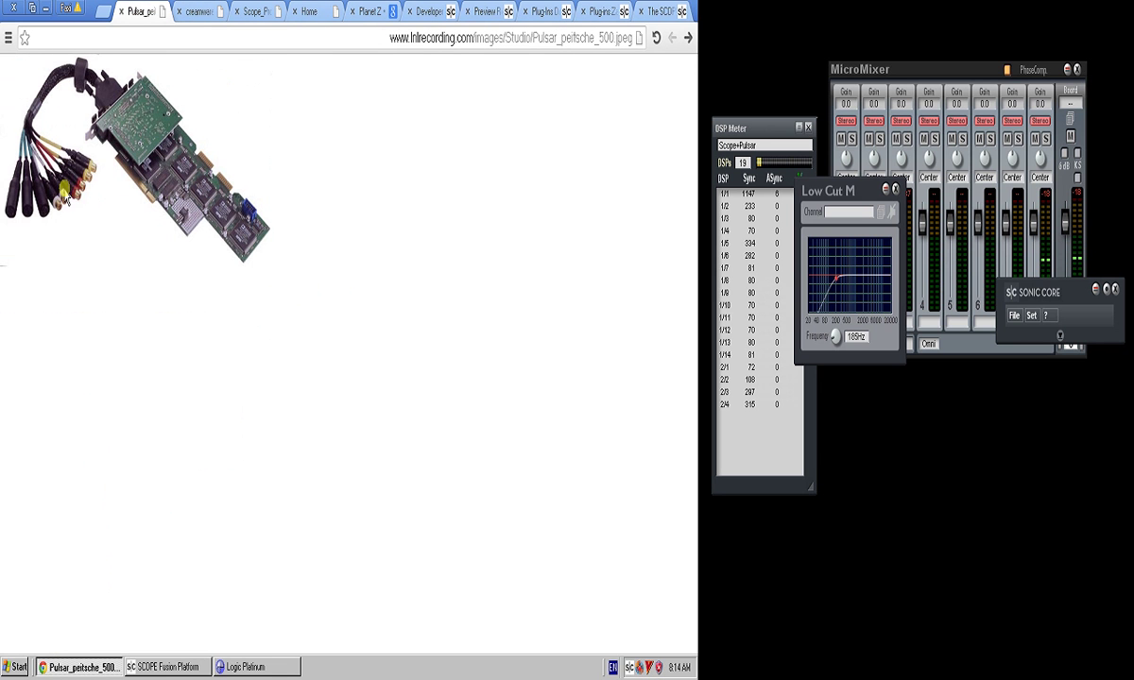
- Compare the DSP chips and board layouts in the Scope Home, Scope Pro and Pulsar card pictures
click(193, 11)
click(251, 11)
click(194, 12)
click(137, 10)
click(196, 11)
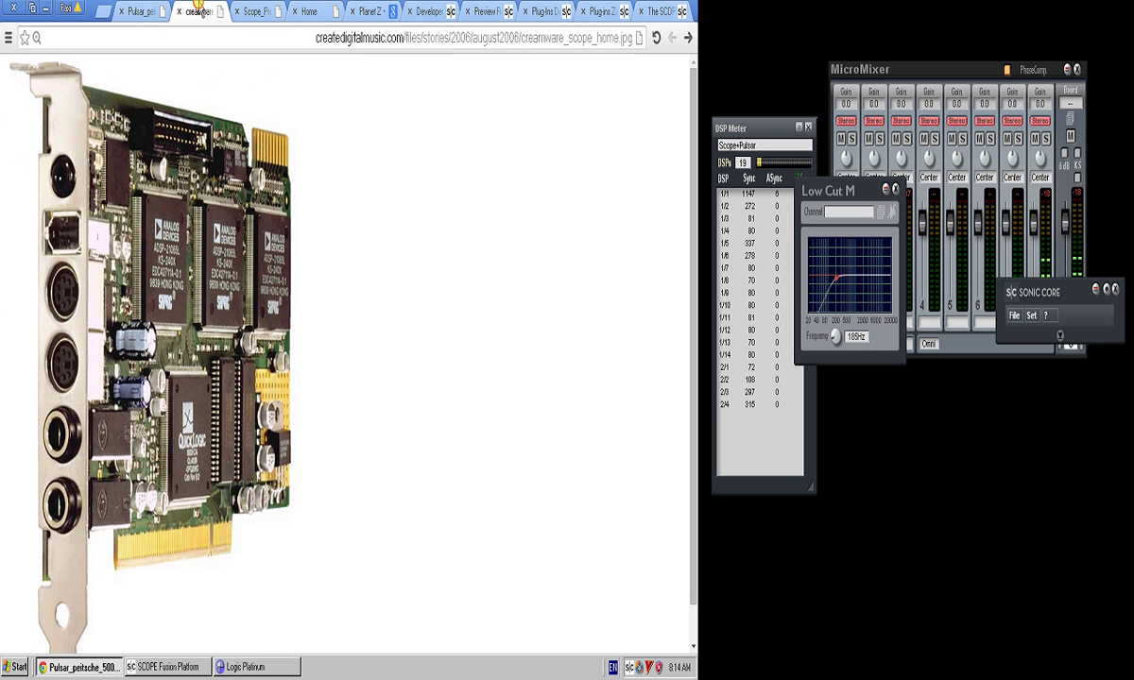
click(252, 9)
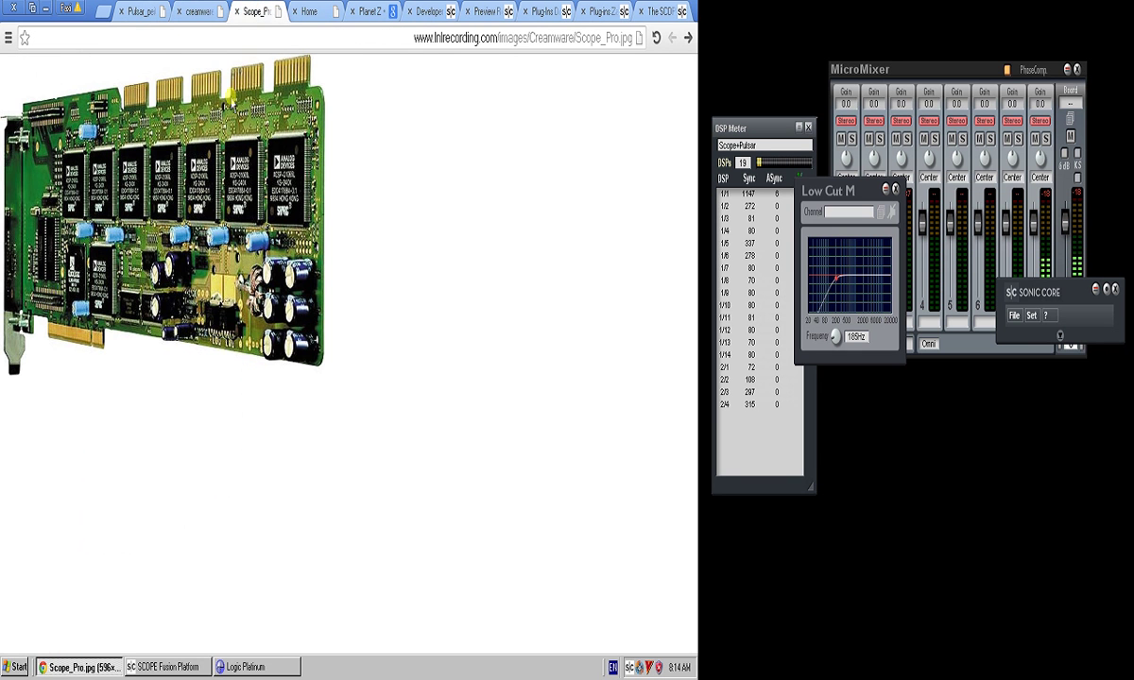
click(199, 12)
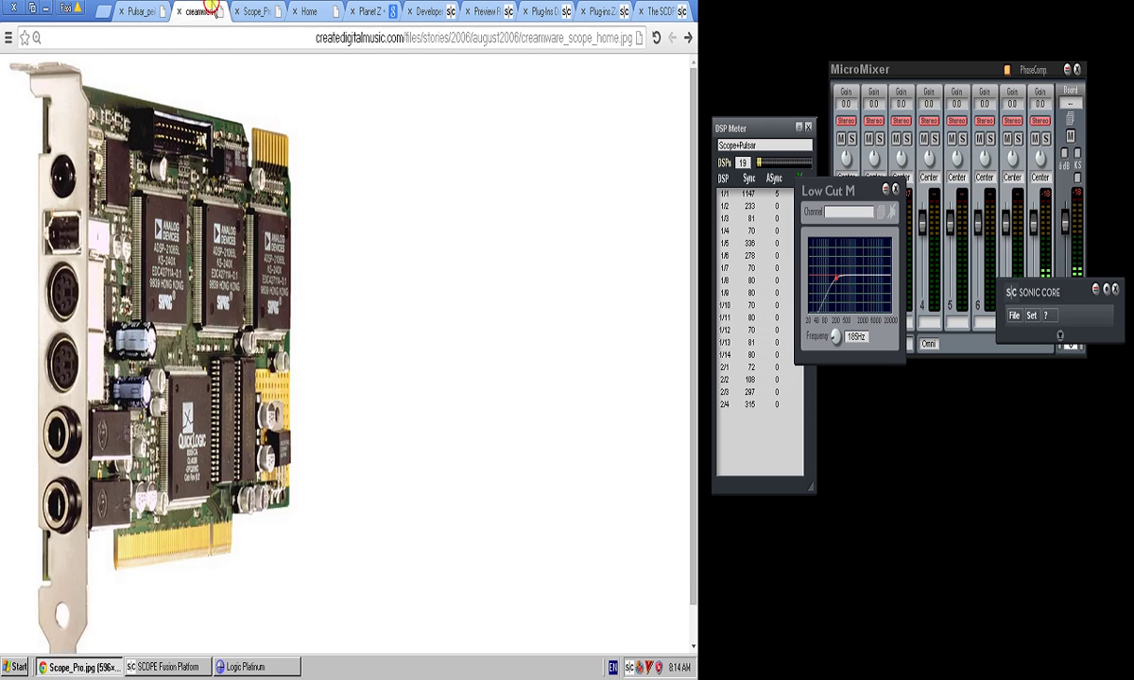
click(248, 10)
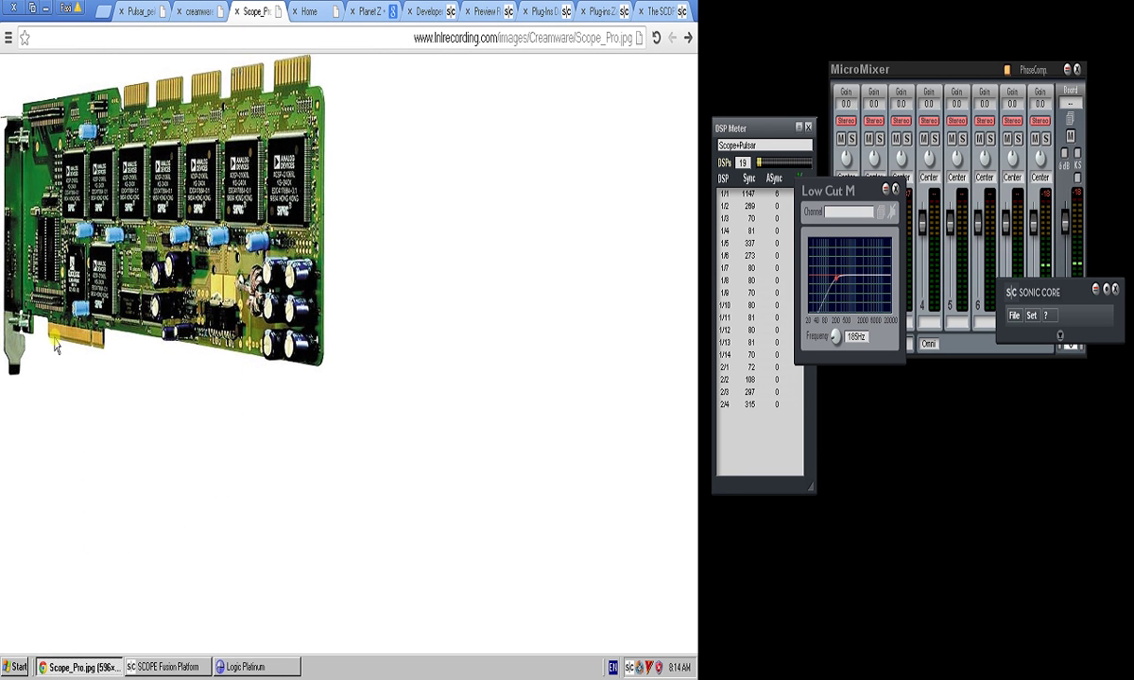
click(180, 9)
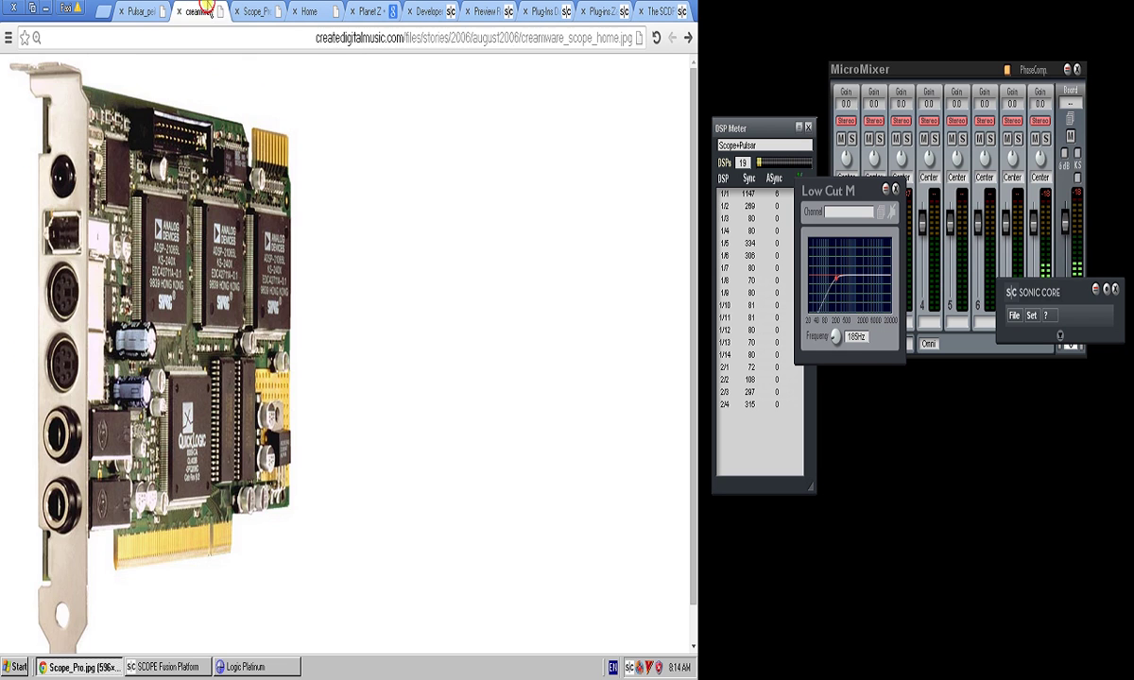
key(ctrl+shift+Tab)
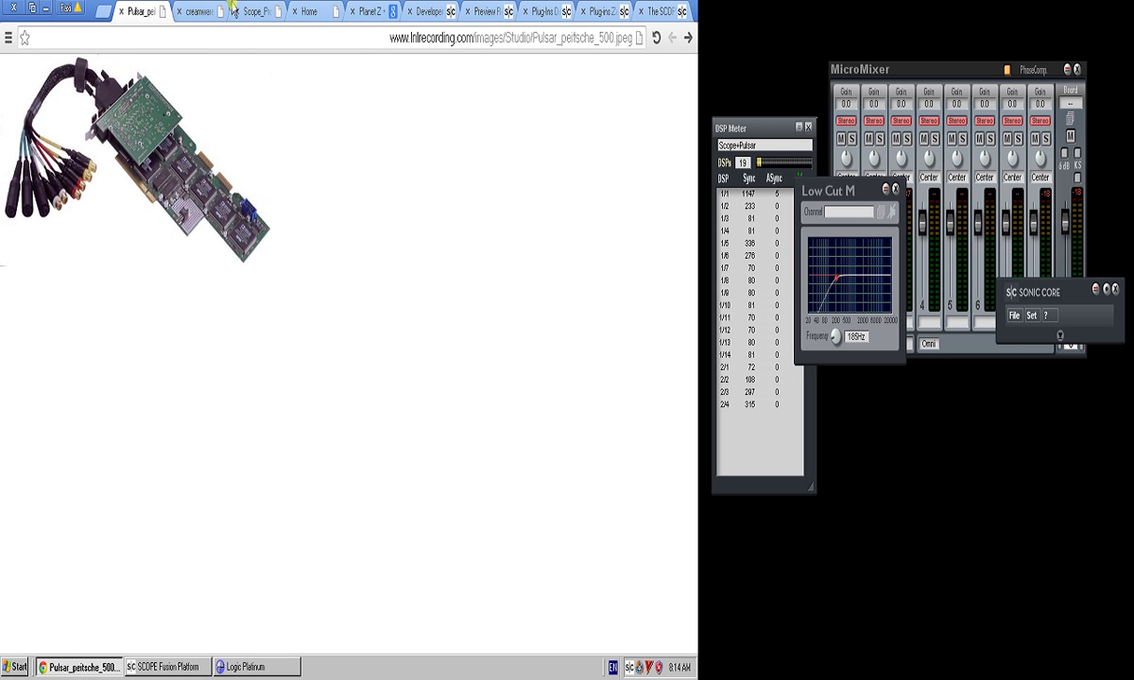
click(235, 10)
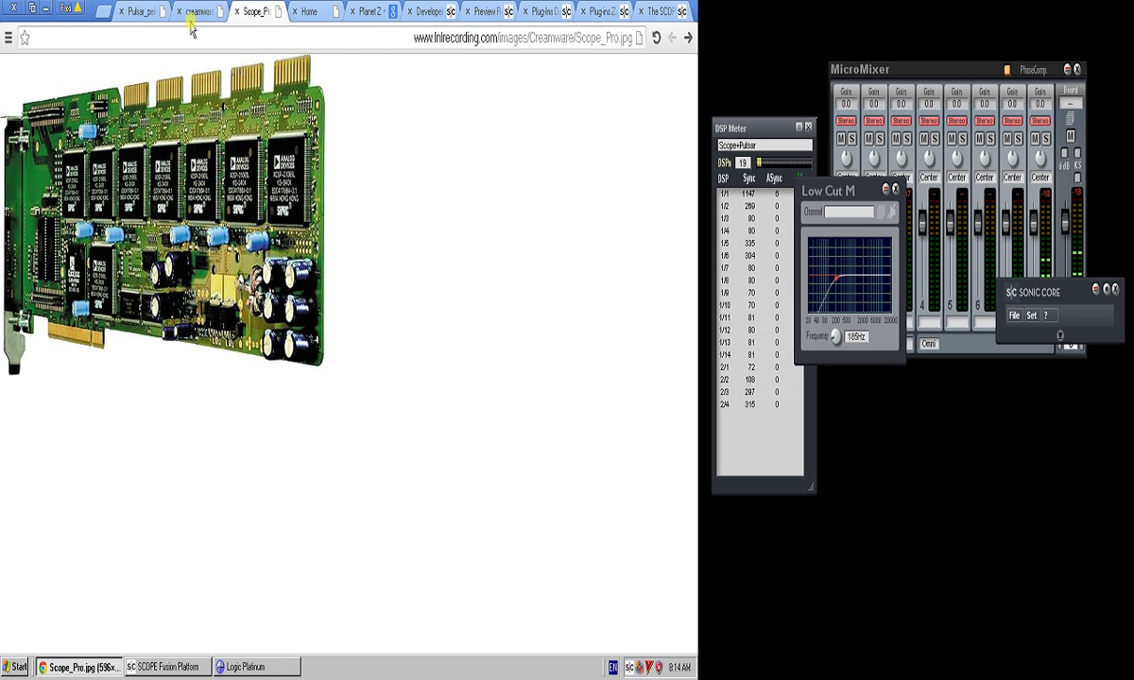
key(ctrl+shift+Tab)
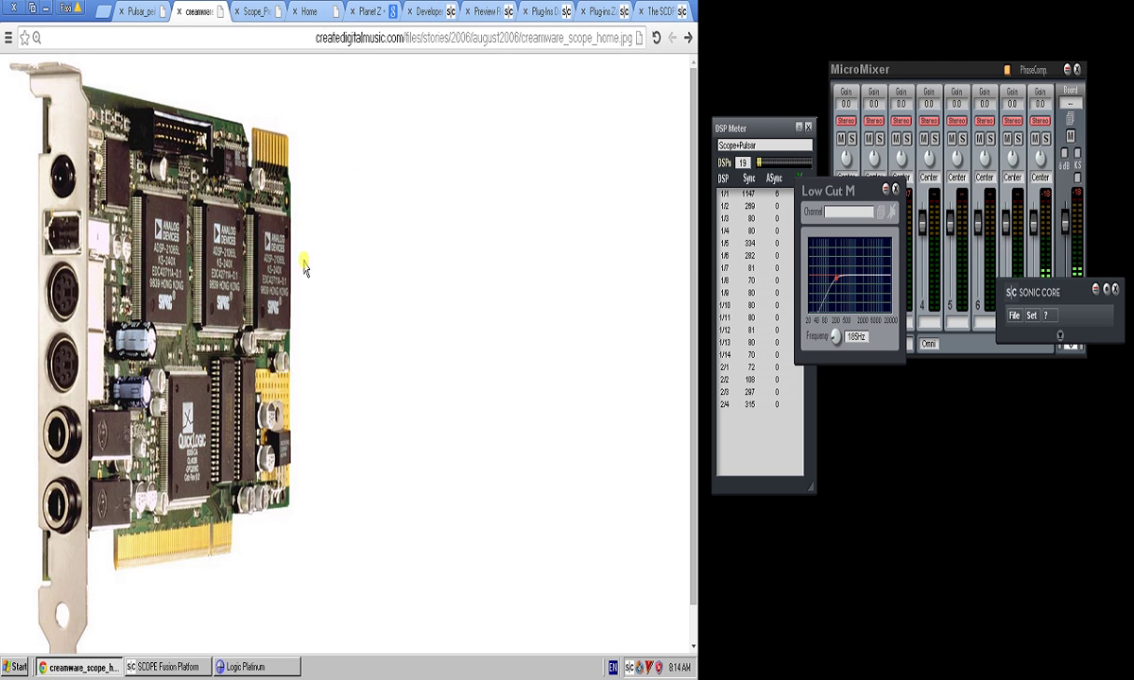
- Switch to SCOPE Fusion Platform and arrange the EmptyModular window and the DSP Meter side by side
click(151, 667)
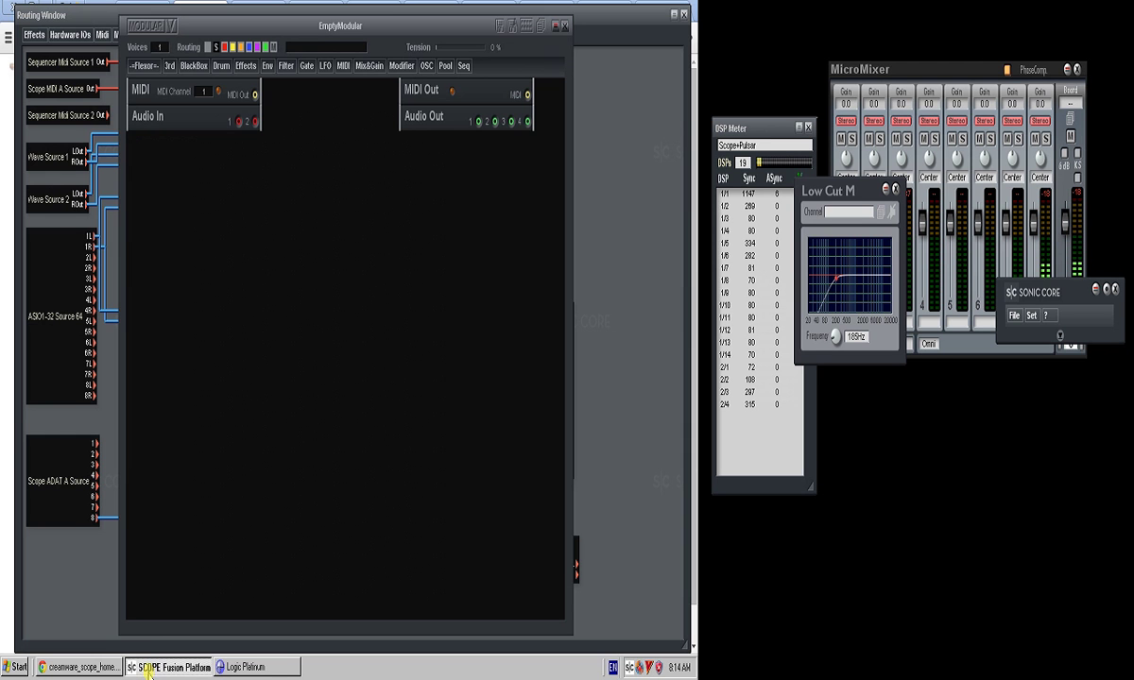
drag(733, 127, 613, 135)
drag(438, 24, 382, 20)
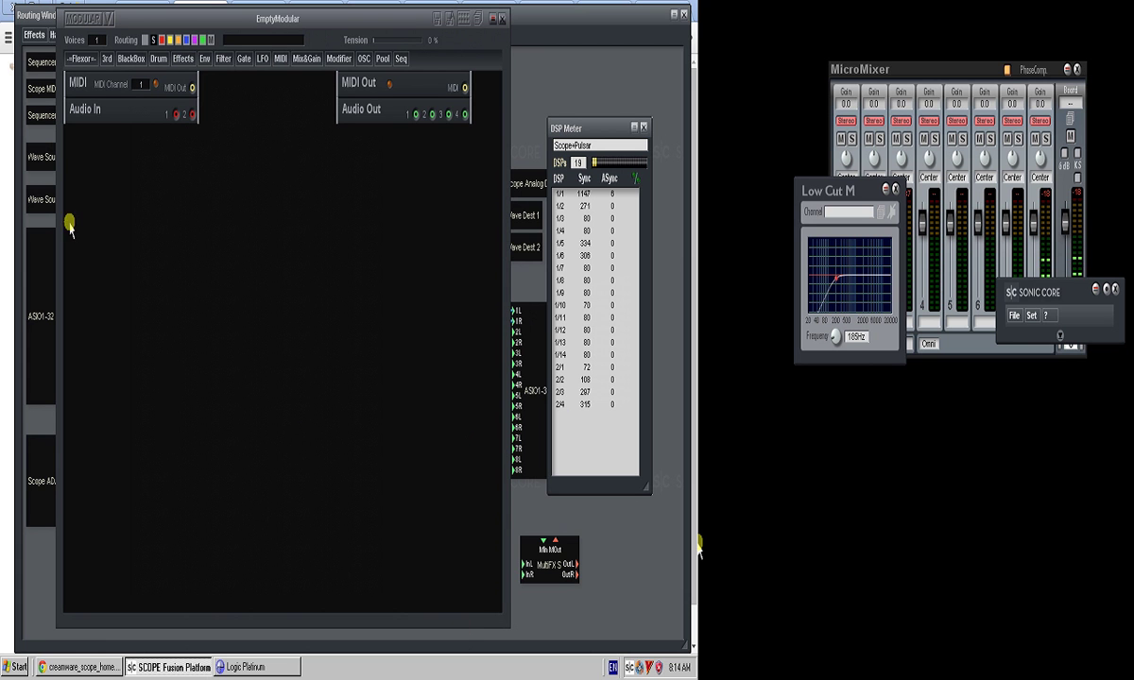
click(74, 668)
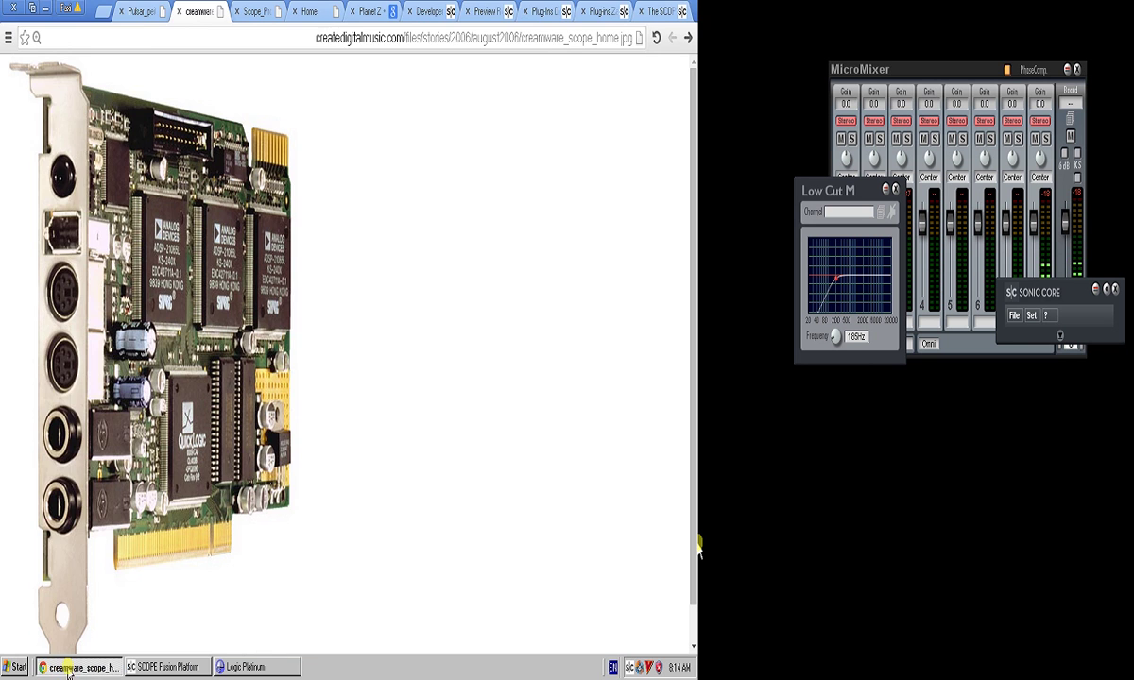
click(156, 667)
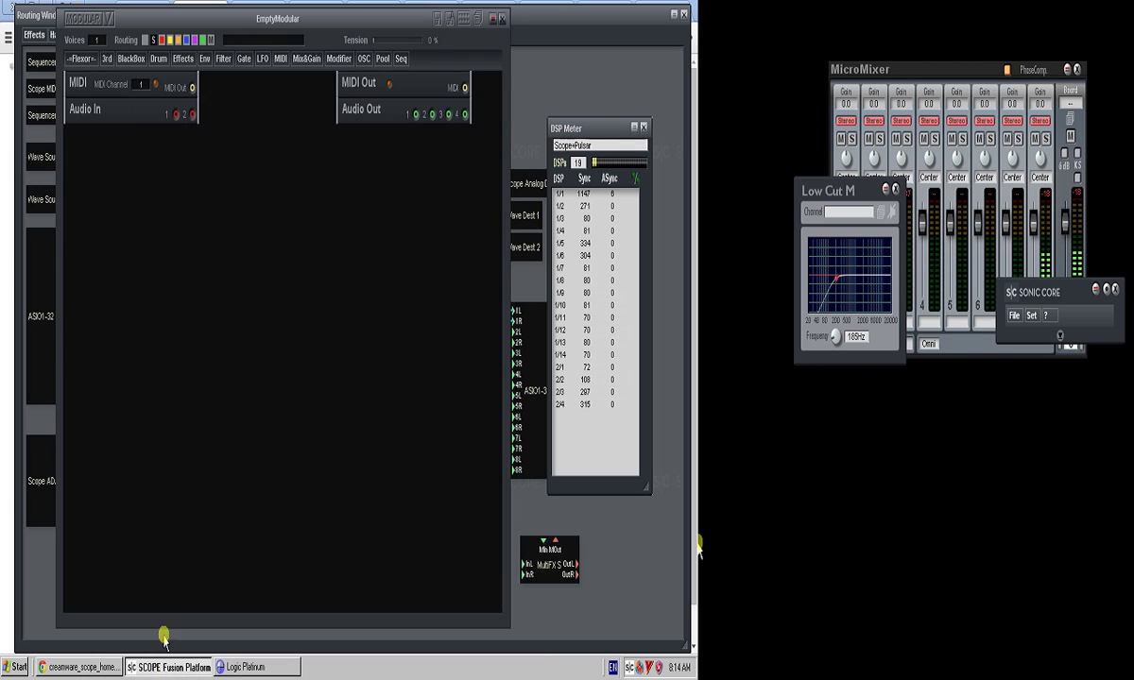
- Close the EmptyModular window and move the Scope Analog Dest module up, clear of the wave destination modules
click(502, 19)
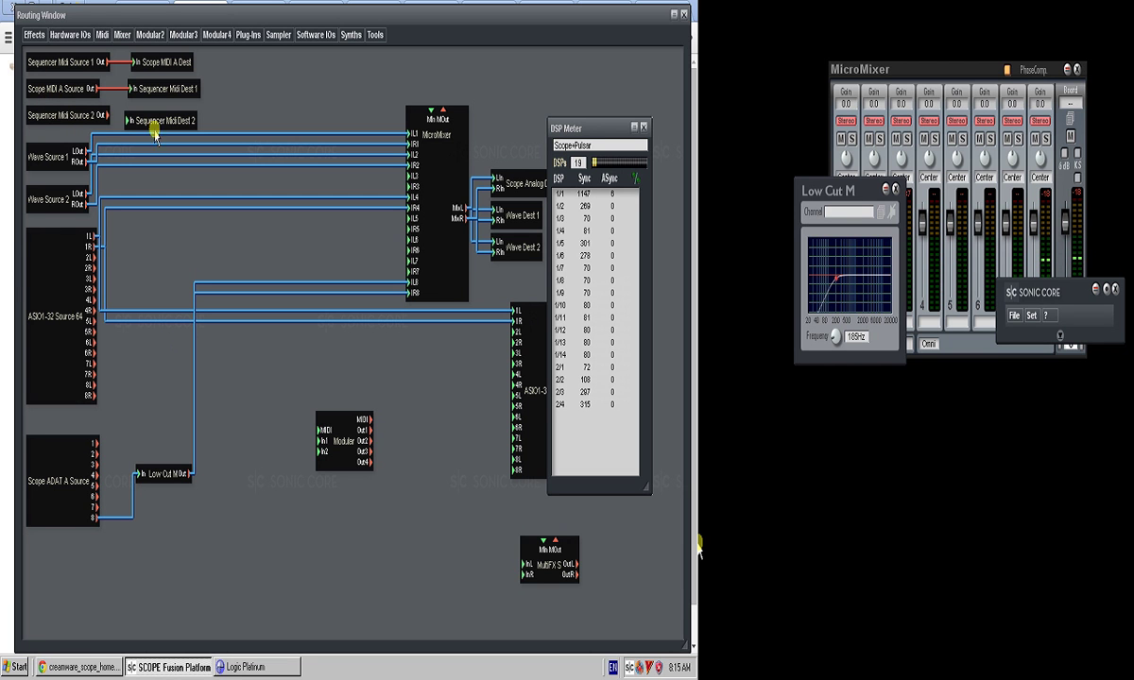
drag(497, 185, 524, 117)
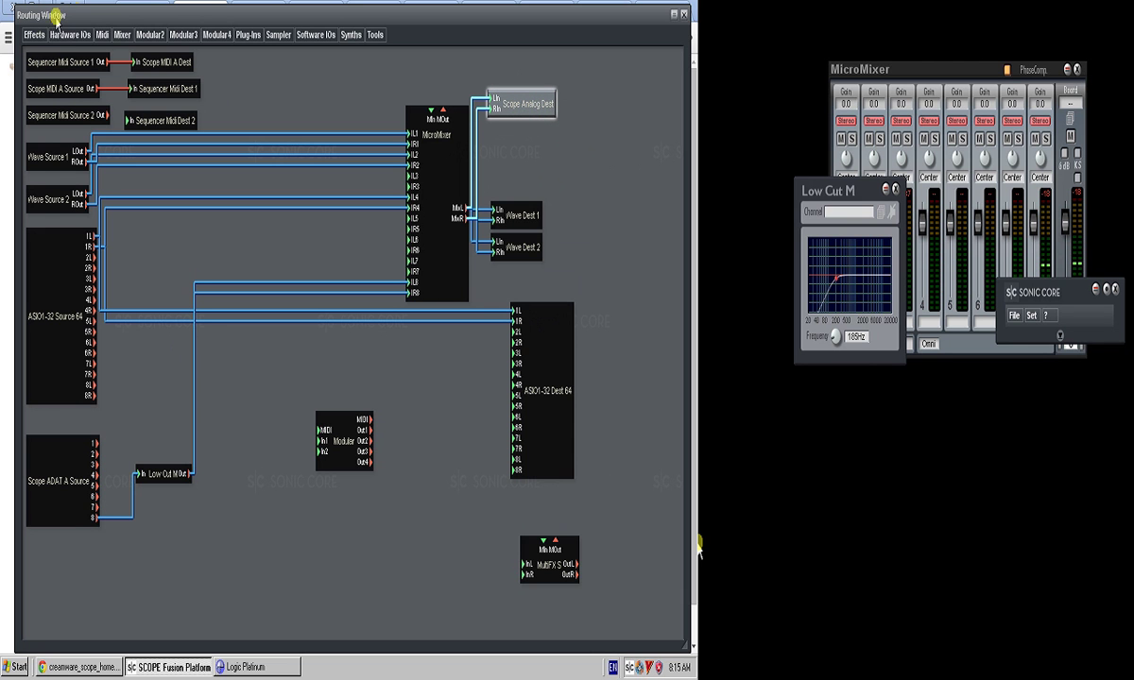
- Add a Pulsar Analog Dest module beside the ASIO destination in the routing window, and remove it again
click(60, 36)
mouse_move(61, 52)
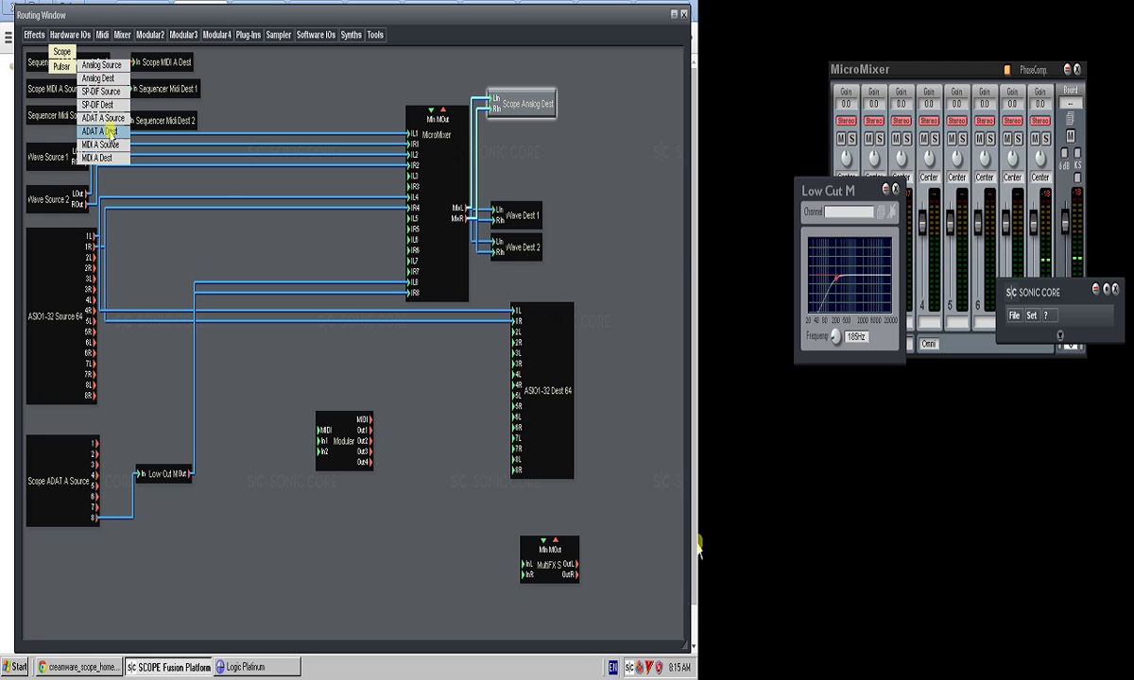
click(110, 79)
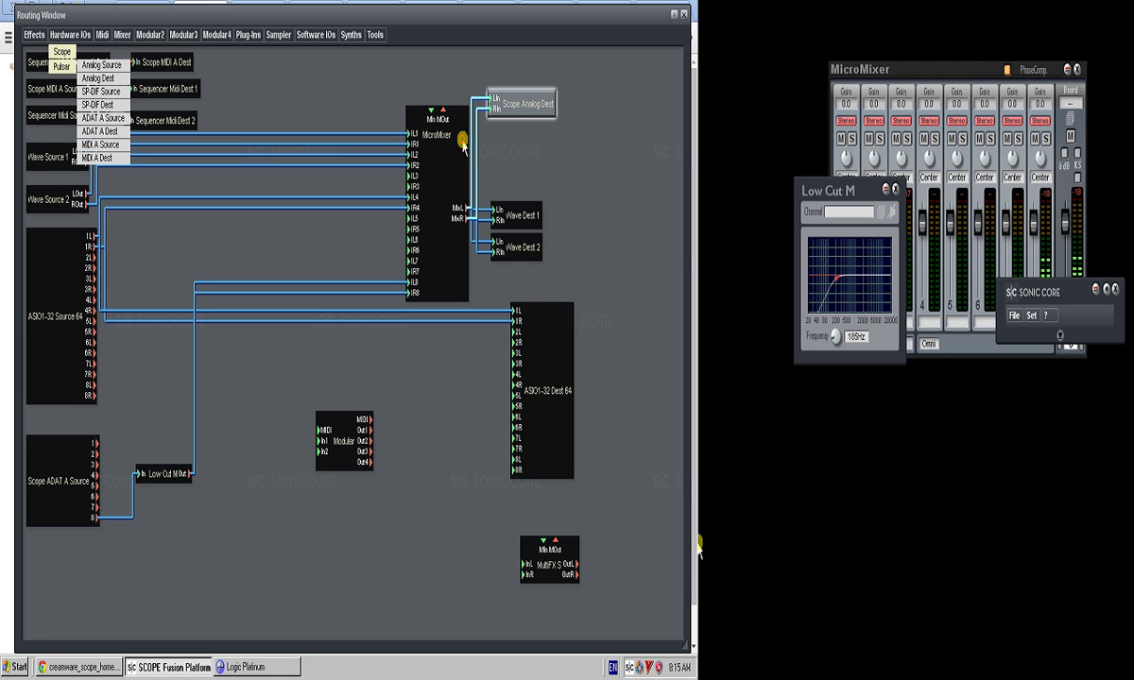
drag(443, 321, 440, 378)
right_click(443, 367)
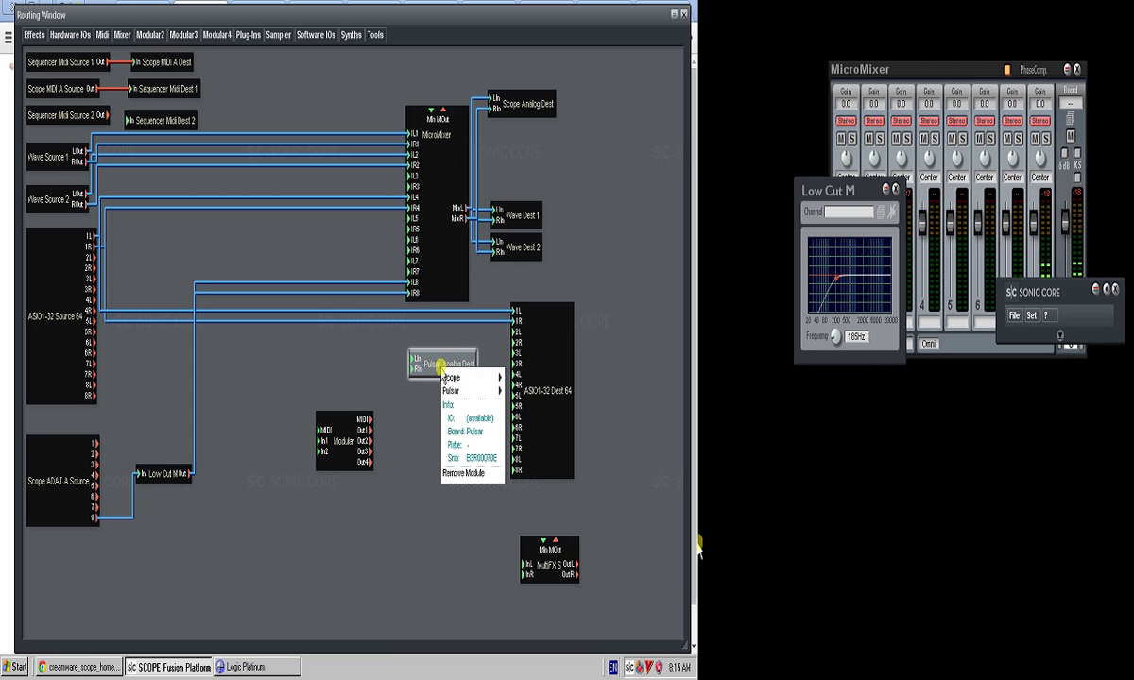
click(456, 472)
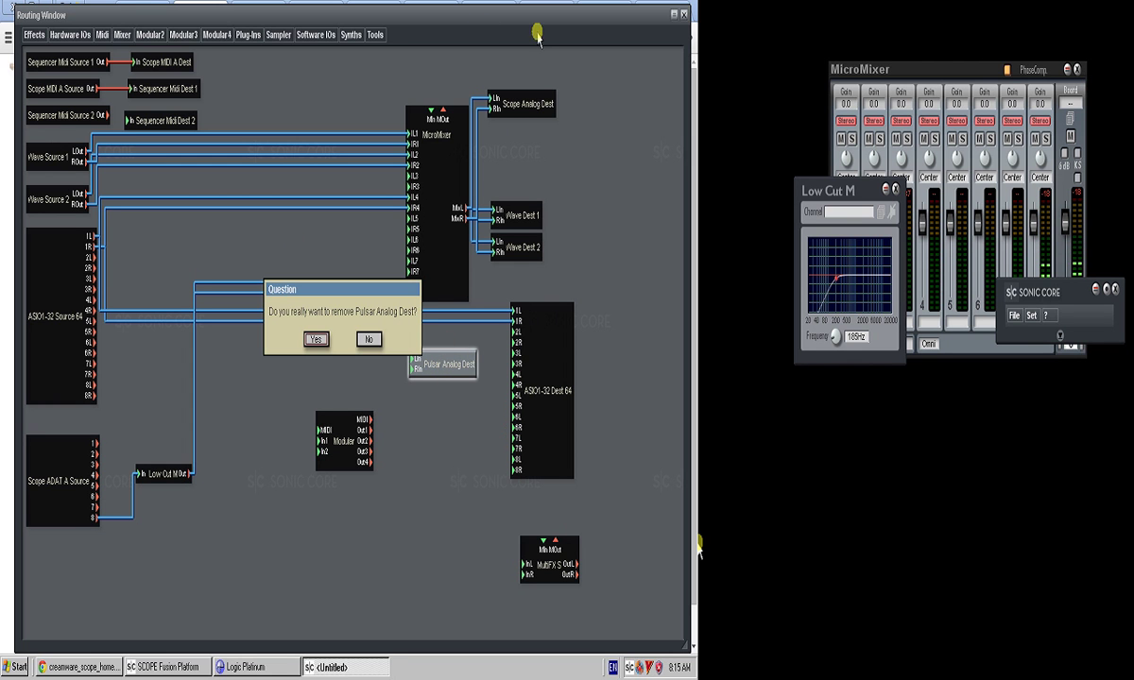
click(317, 339)
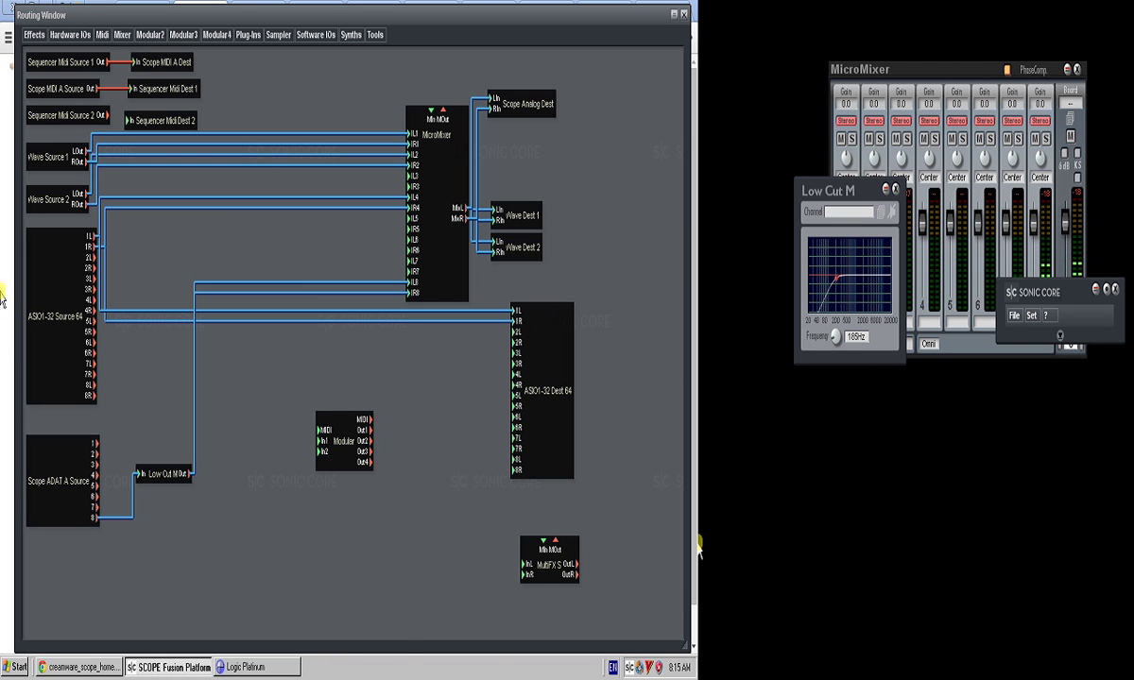
- Move the Modular module next to MultiFX S and shift Scope Analog Dest farther from the MicroMixer
drag(335, 451, 606, 532)
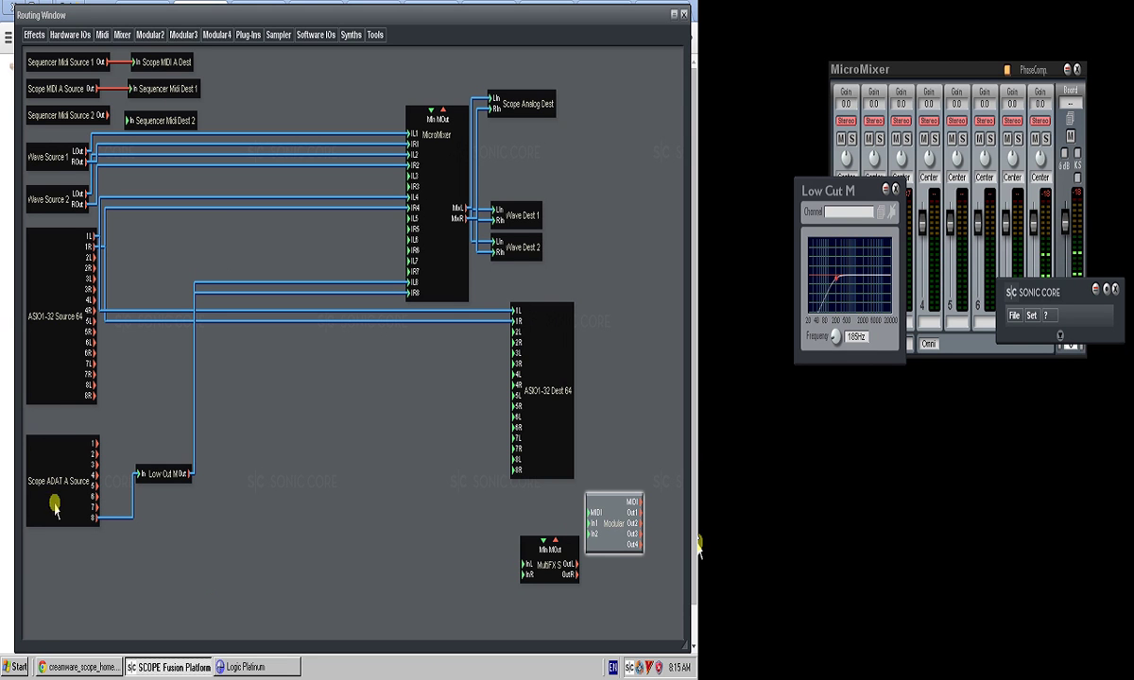
drag(531, 105, 576, 122)
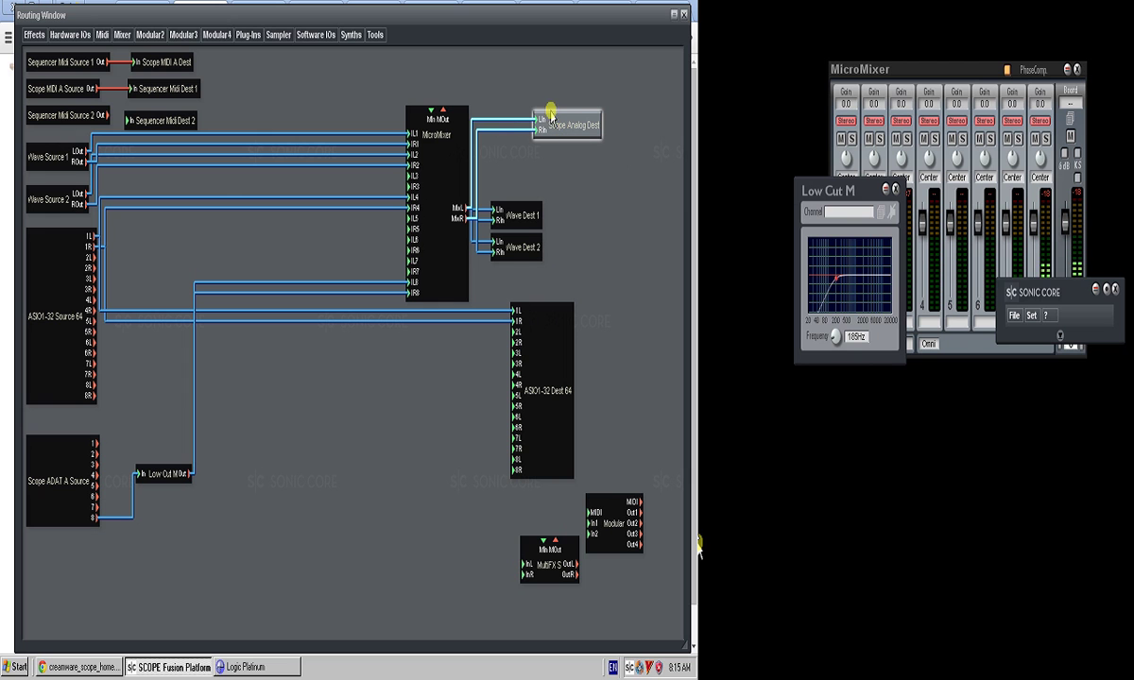
mouse_move(550, 126)
mouse_down()
mouse_move(558, 90)
mouse_move(553, 142)
mouse_up()
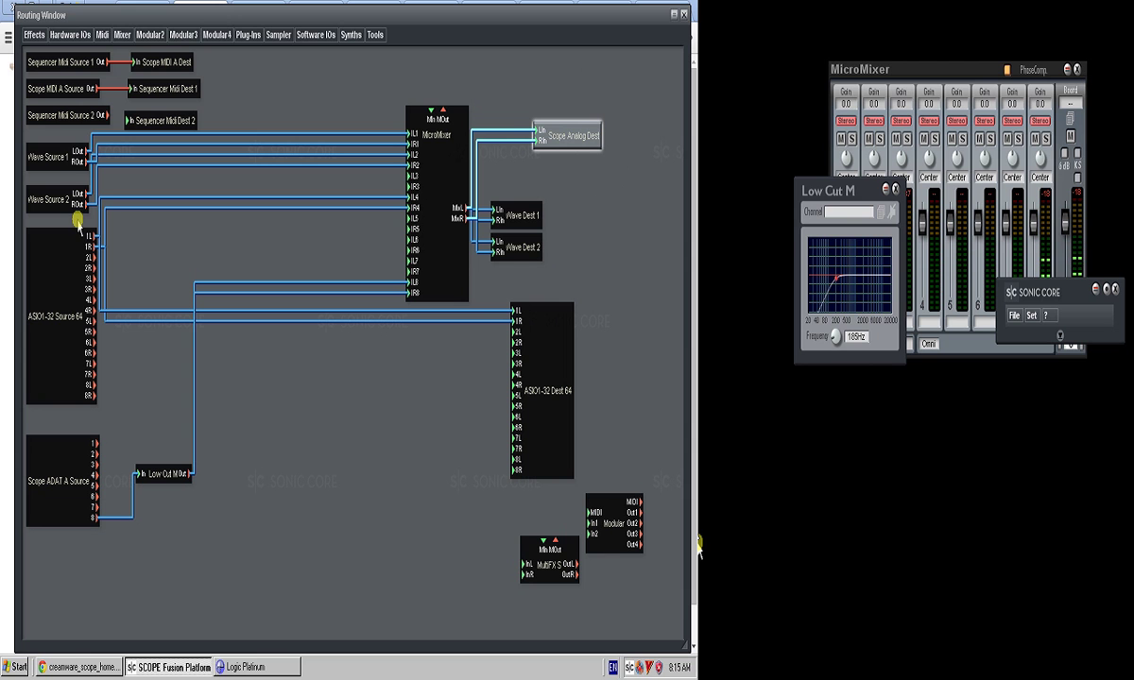
- Move the Wave Source 1 module into the open area of the routing window and return it above Wave Source 2
drag(56, 165, 235, 397)
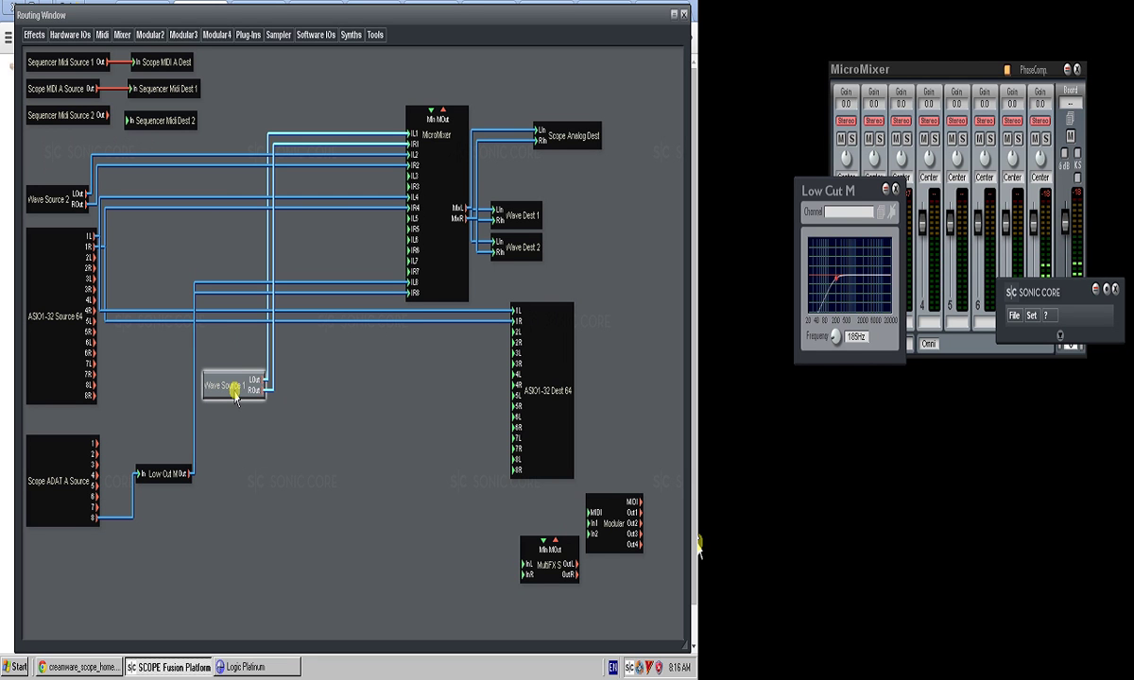
drag(235, 397, 296, 444)
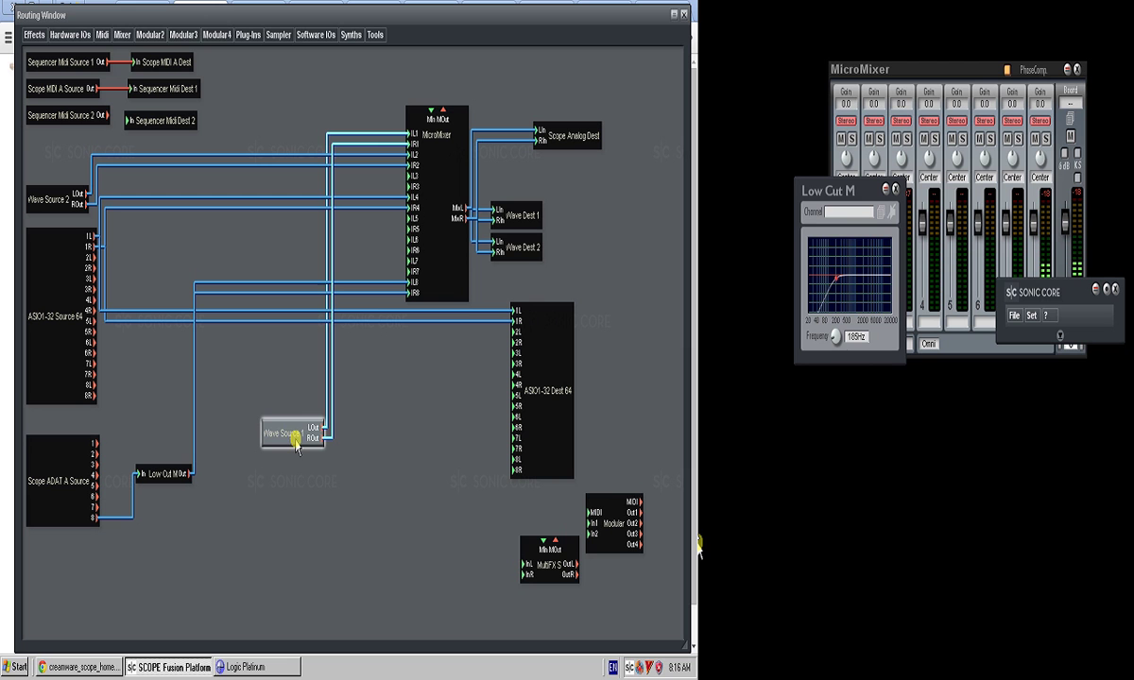
drag(295, 444, 55, 167)
- Reposition the ASIO source, Scope ADAT A Source and Sequencer Midi Source 2 modules in the column of sources
click(55, 201)
drag(60, 316, 5, 333)
click(45, 477)
drag(55, 119, 59, 132)
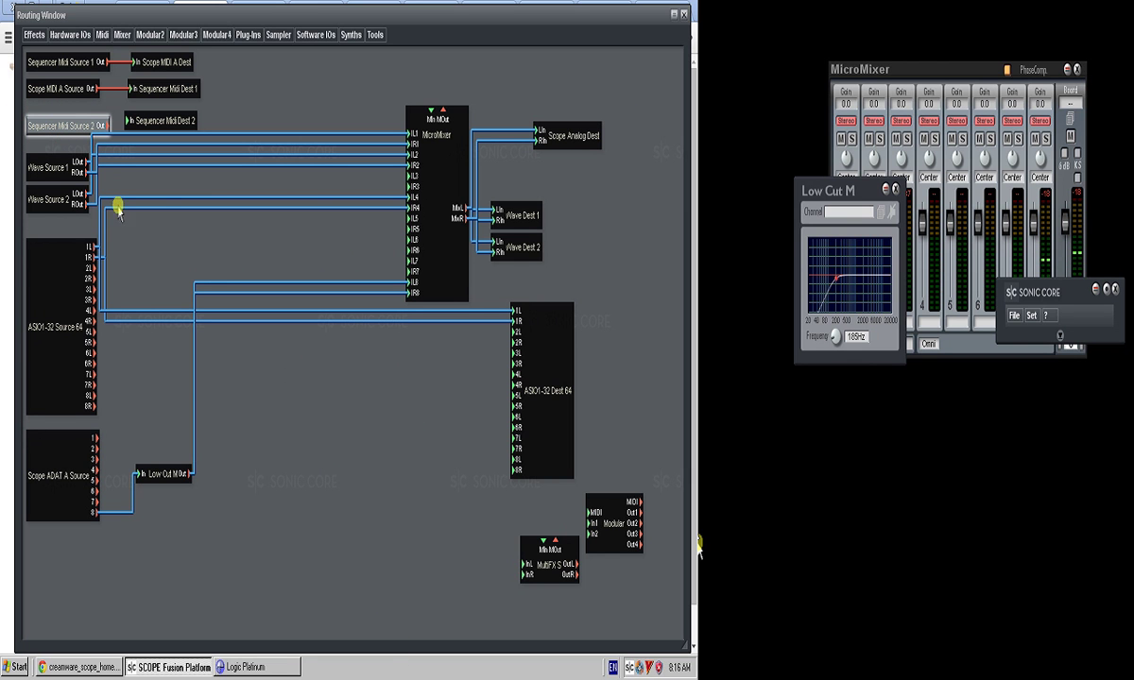
mouse_move(76, 142)
mouse_down()
mouse_move(71, 112)
mouse_move(70, 123)
mouse_up()
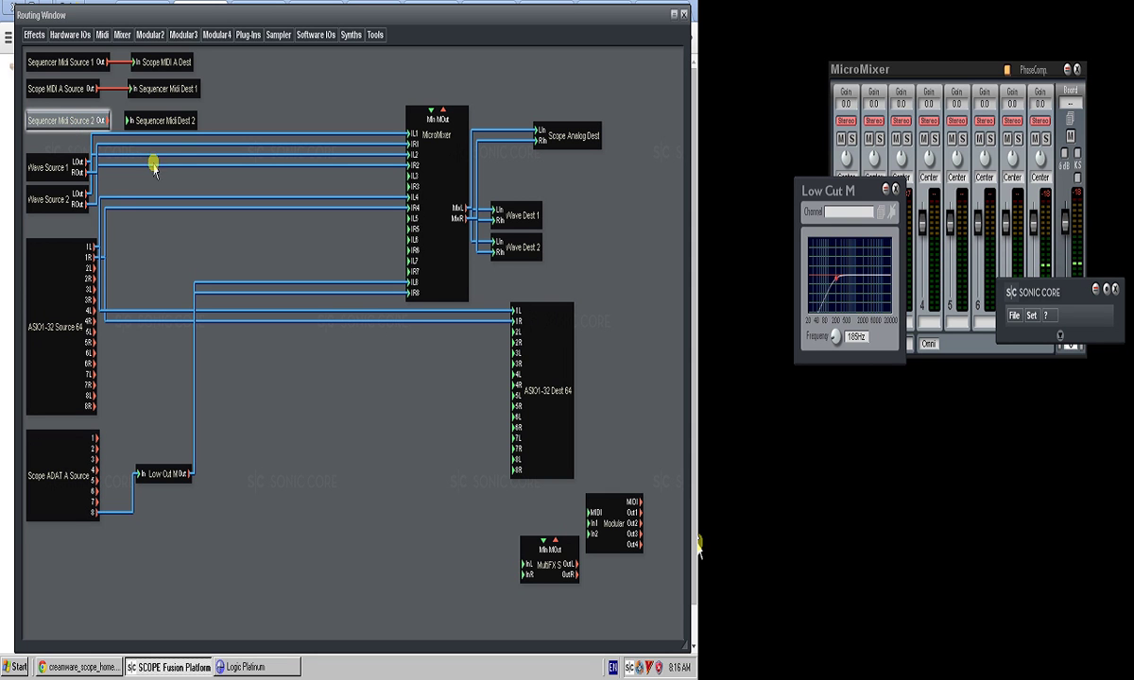
click(165, 231)
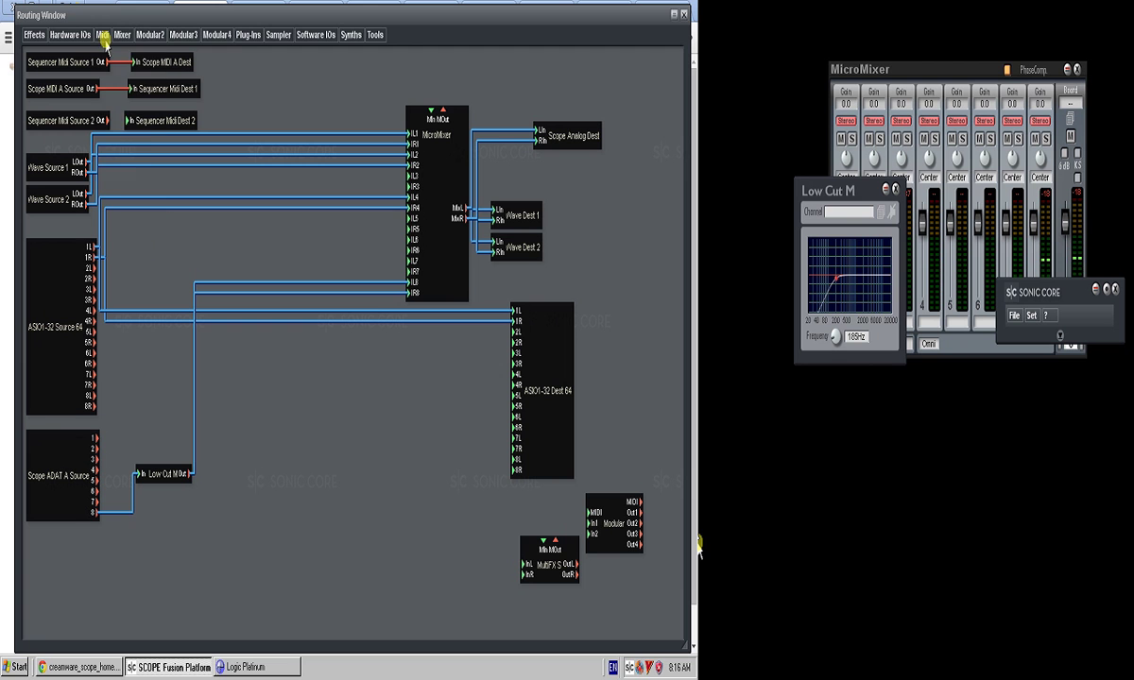
- Look through the available MIDI and software I/O modules, and line up Sequencer Midi Source 2 with Sequencer Midi Dest 2
click(103, 36)
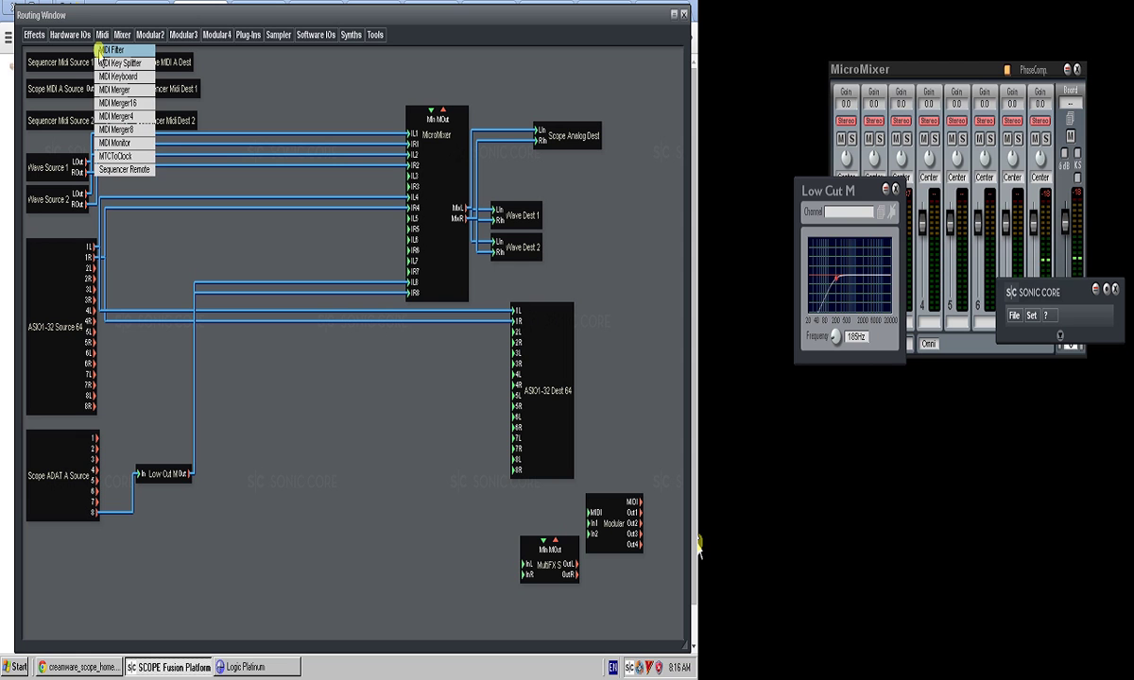
click(241, 95)
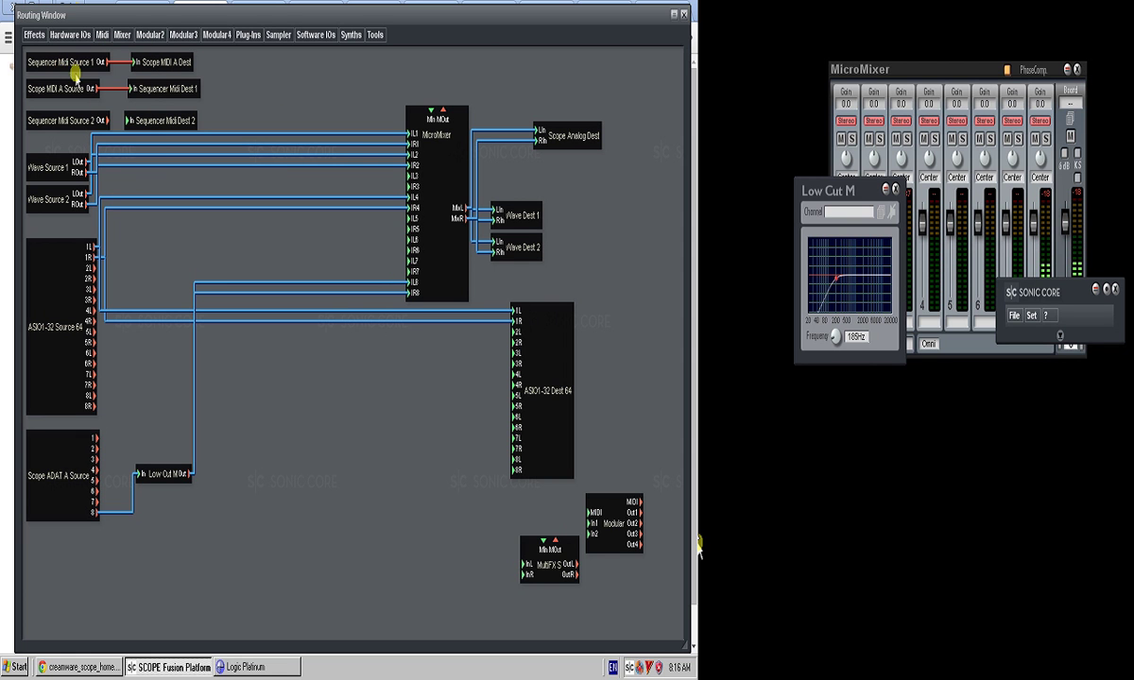
click(65, 64)
click(68, 116)
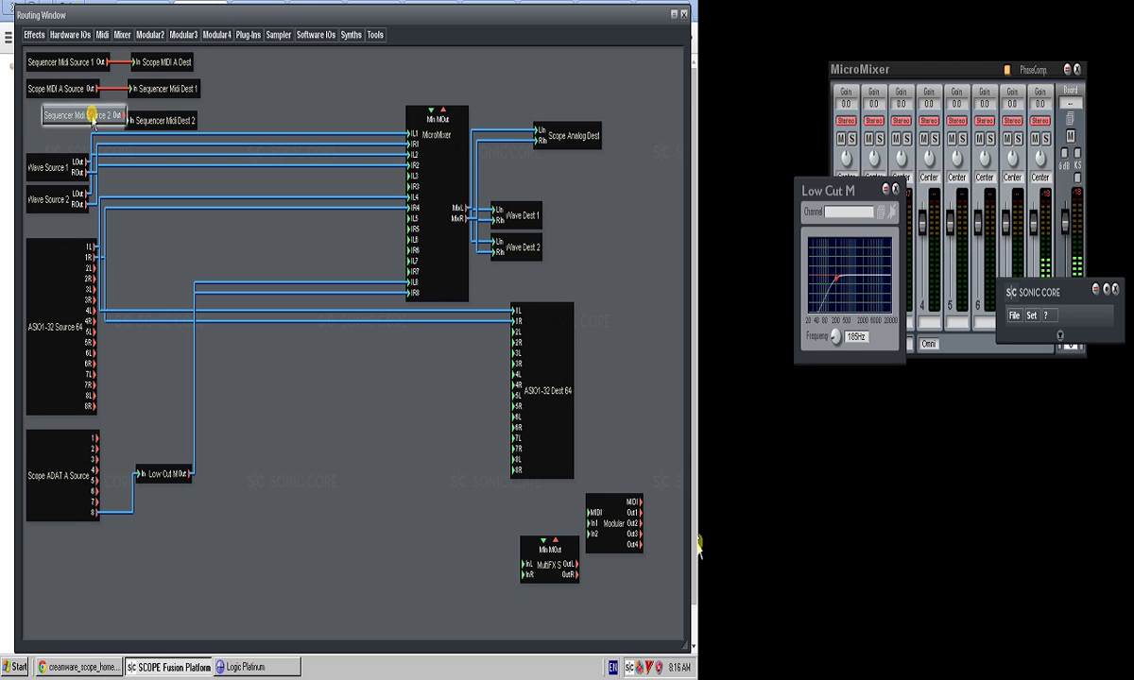
click(311, 34)
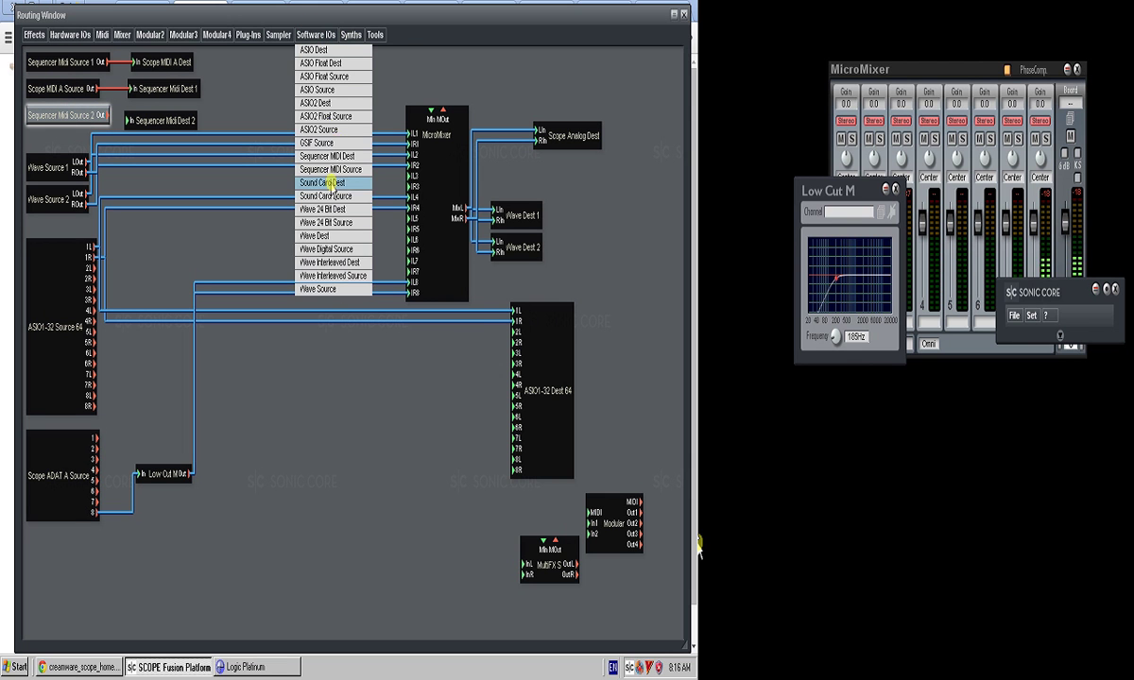
click(49, 137)
drag(65, 114, 66, 119)
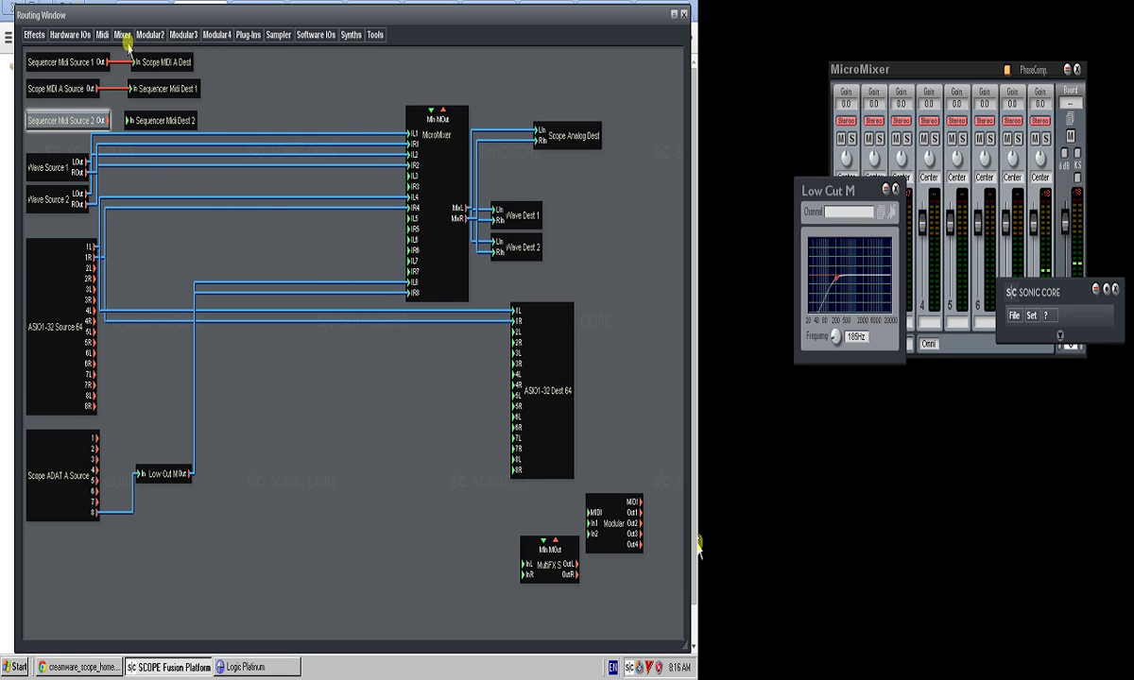
- Close the routing window, minimize the browser and launch the Nord Modular Editor from the desktop
click(684, 16)
click(36, 6)
click(556, 107)
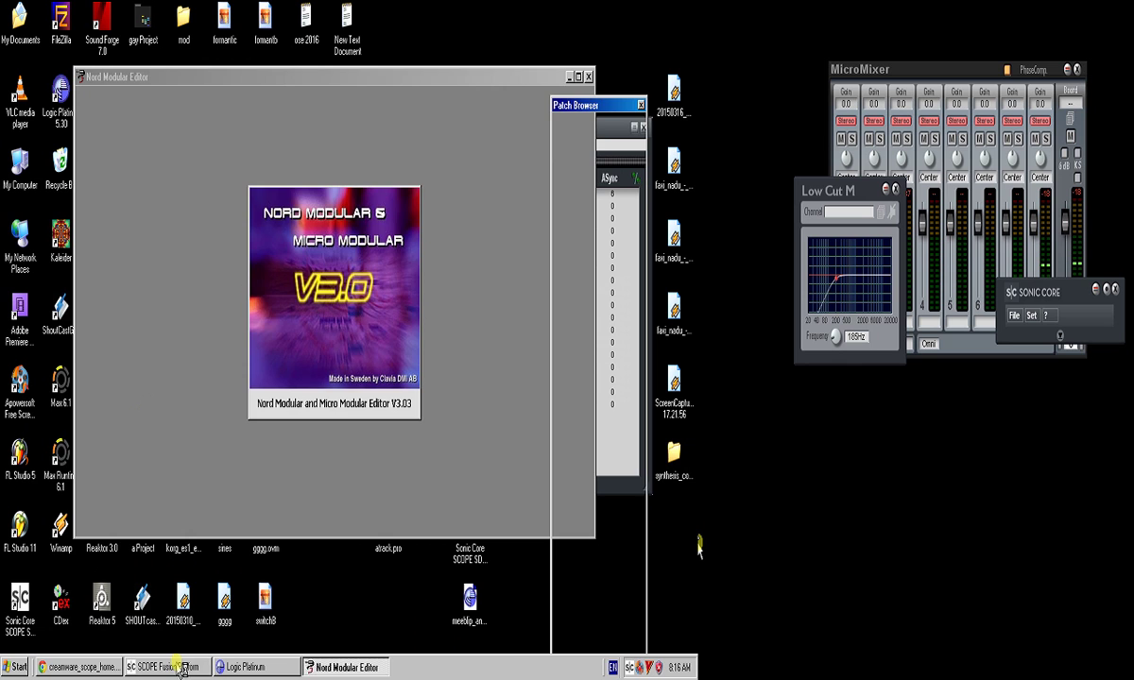
- Bring up Logic Platinum, then return to SCOPE Fusion Platform and reopen its routing window
click(179, 669)
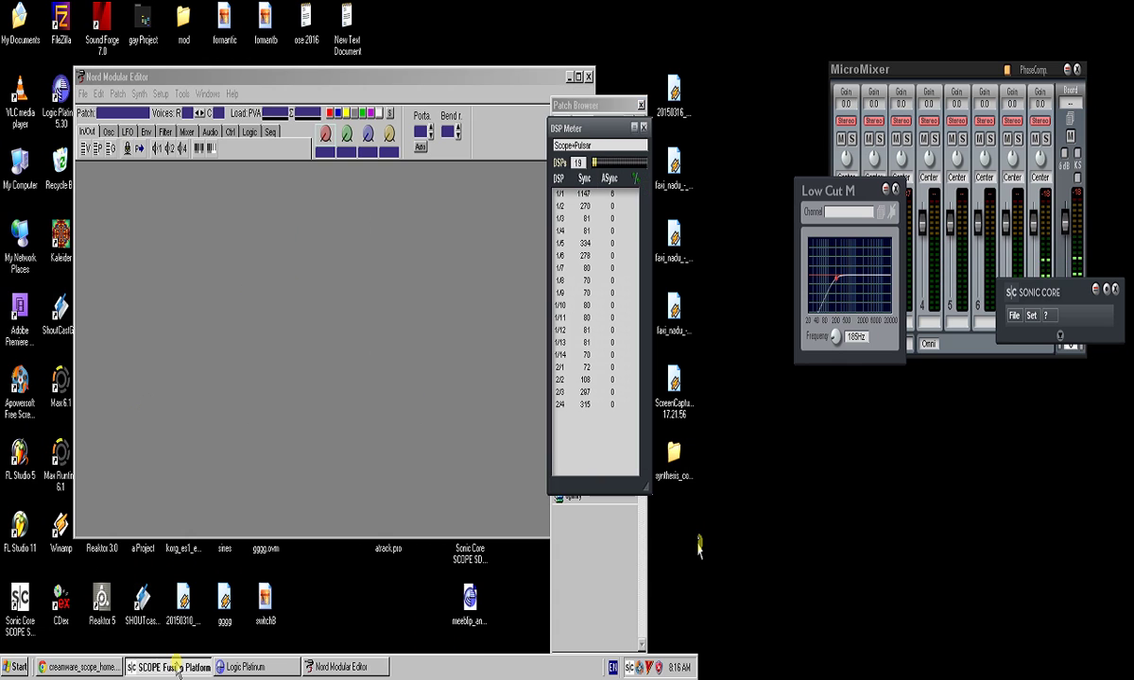
click(244, 667)
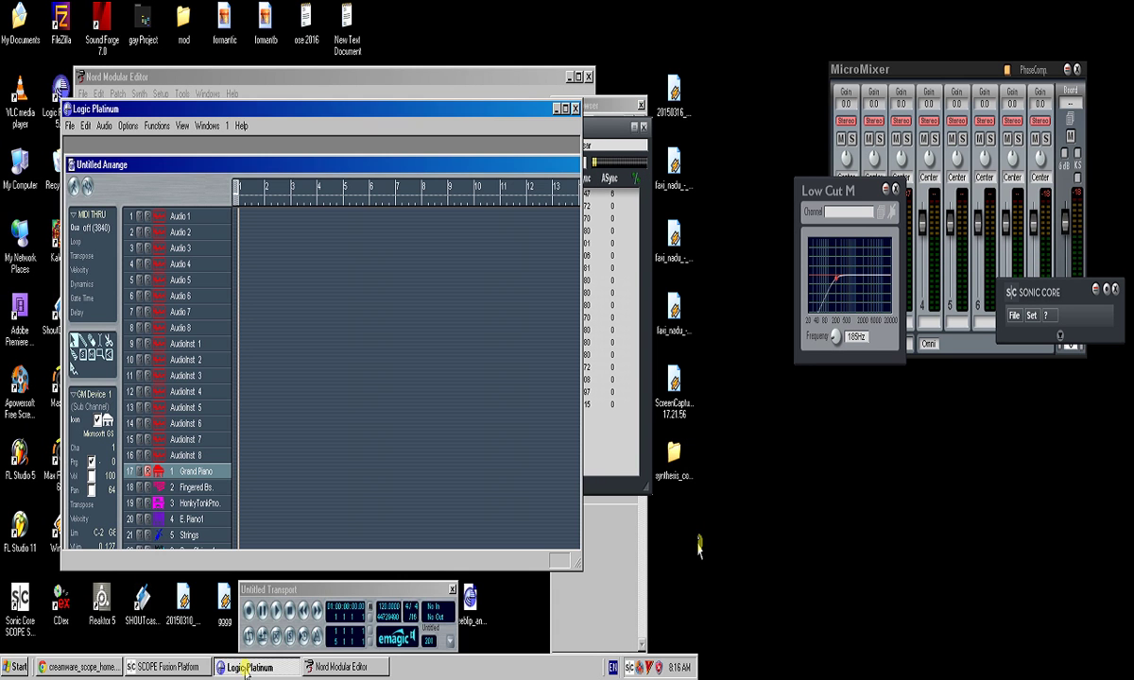
click(137, 667)
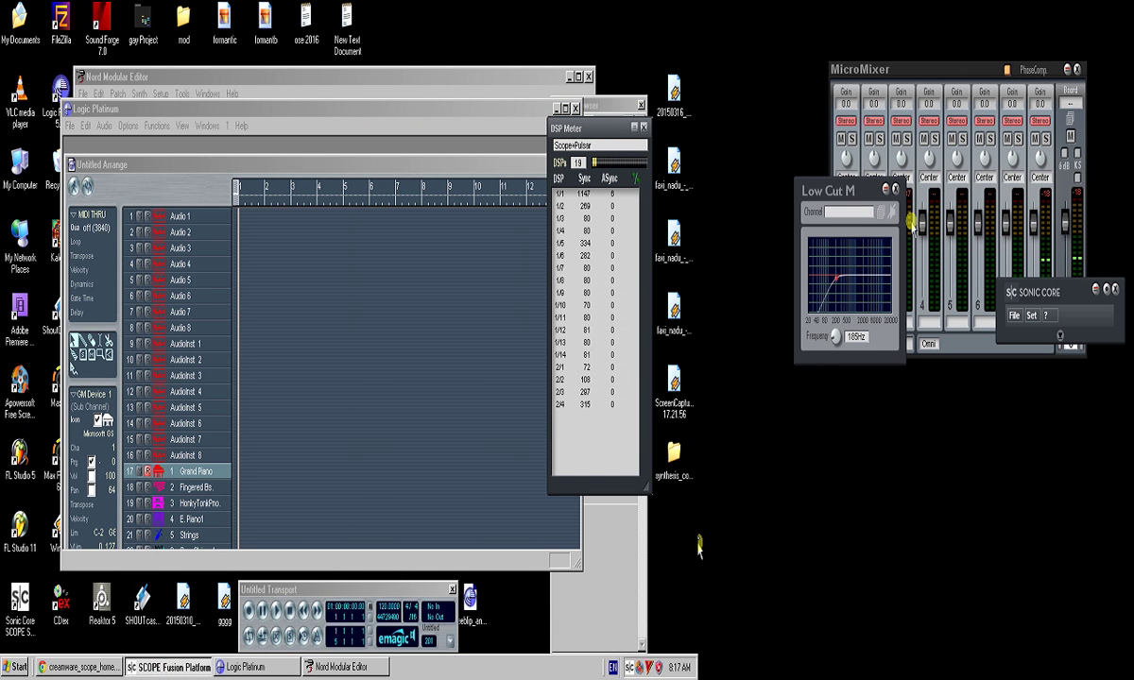
click(1033, 315)
click(1043, 330)
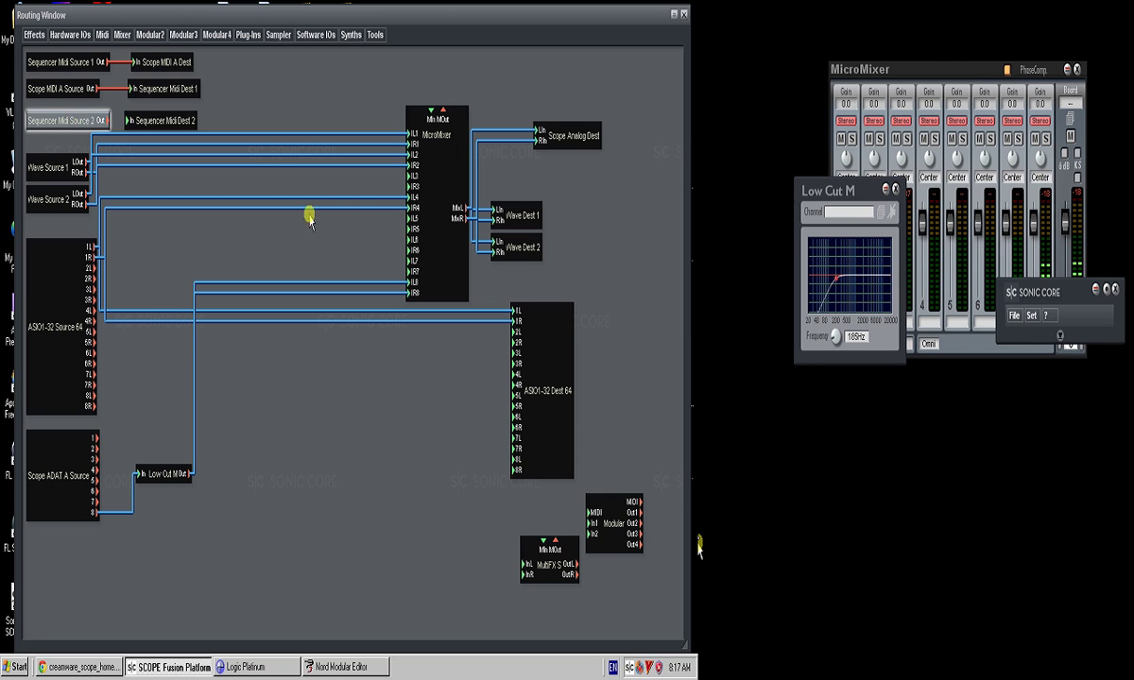
- Shift Sequencer Midi Dest 2 aside, add a MIDI Merger module and connect its In1 to Sequencer Midi Source 1
drag(172, 121, 212, 114)
click(99, 32)
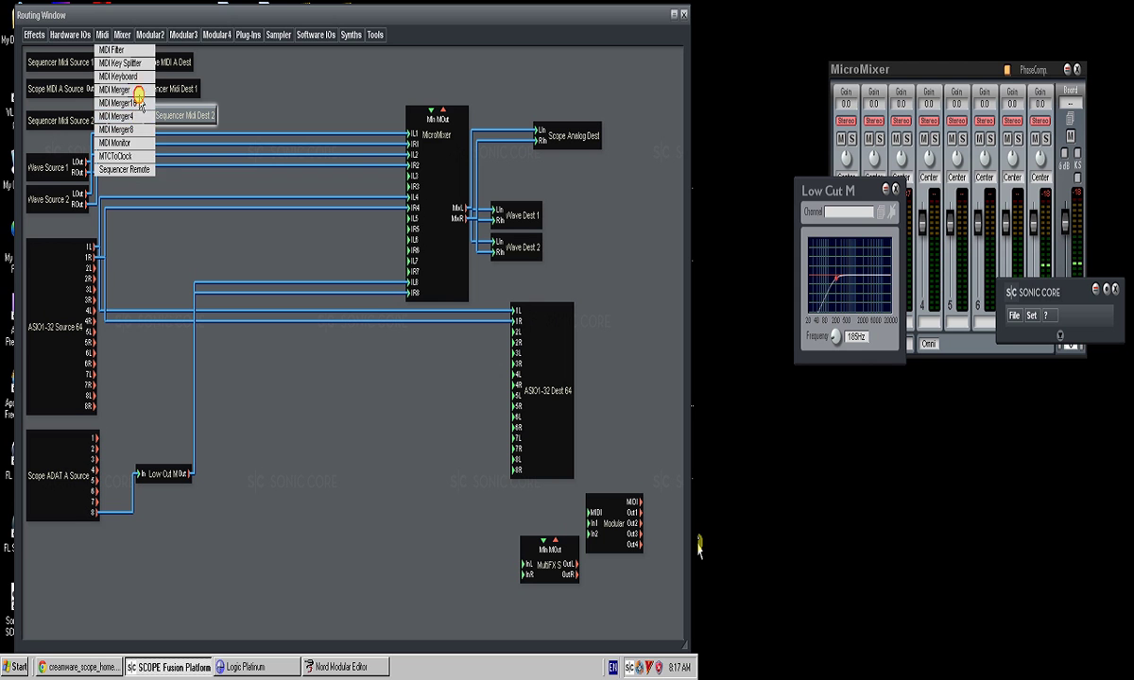
click(137, 118)
click(279, 402)
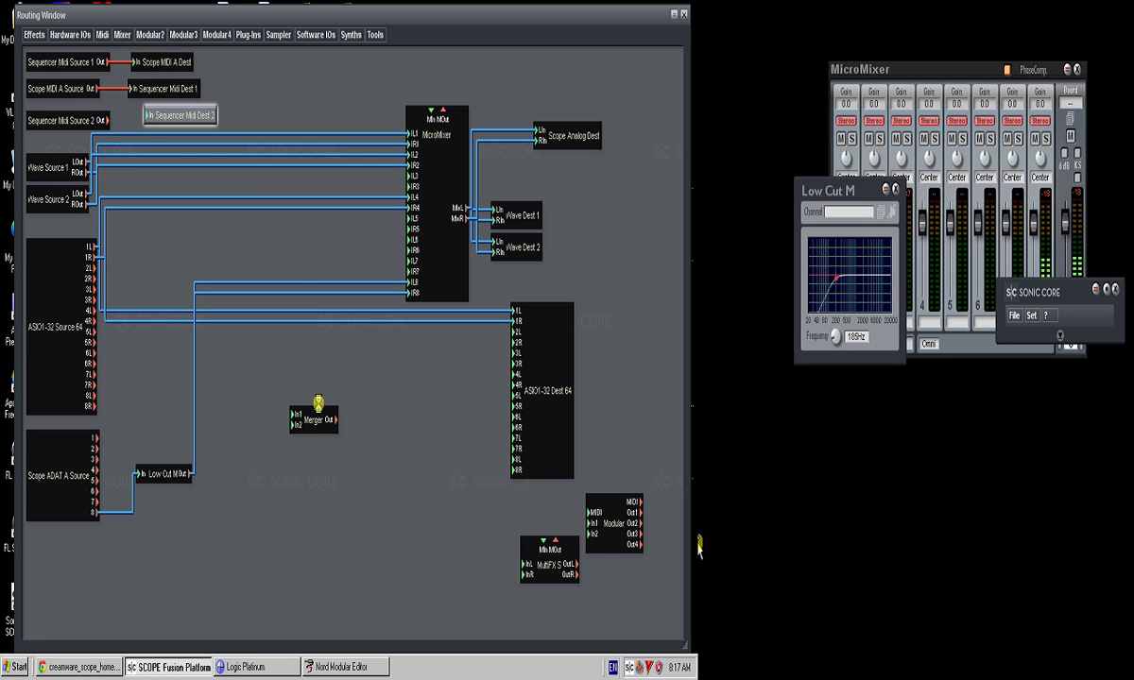
drag(298, 417, 100, 62)
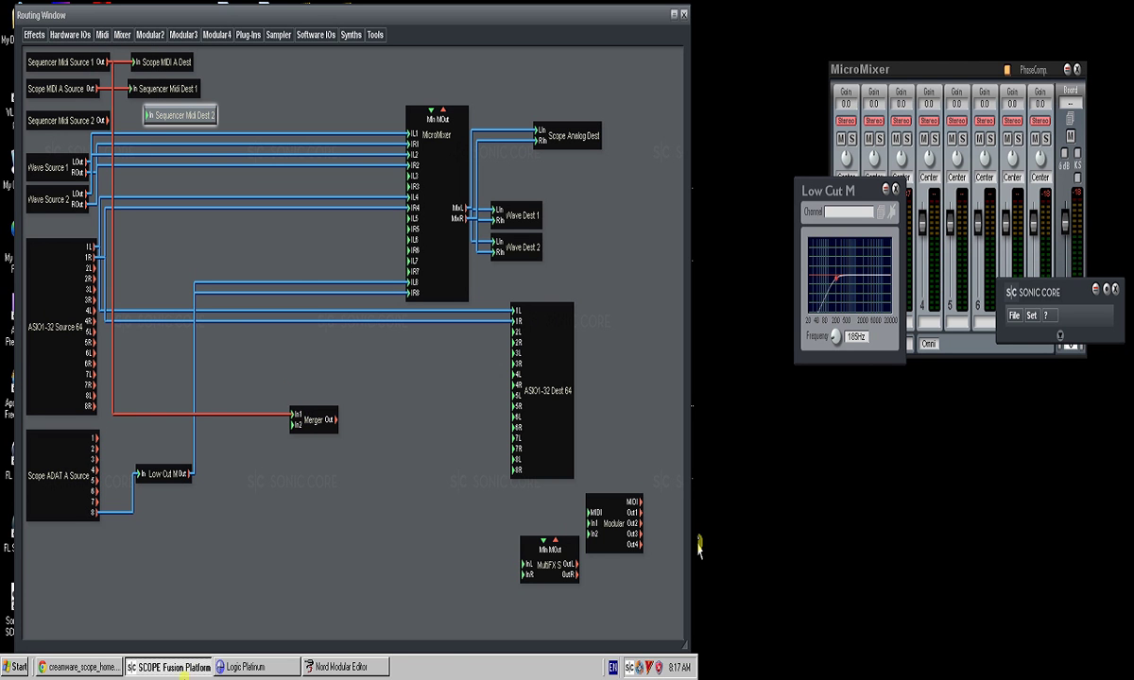
- Show and minimize Logic Platinum, nudge the routing window, and bring the Nord Modular Editor to the front
click(243, 667)
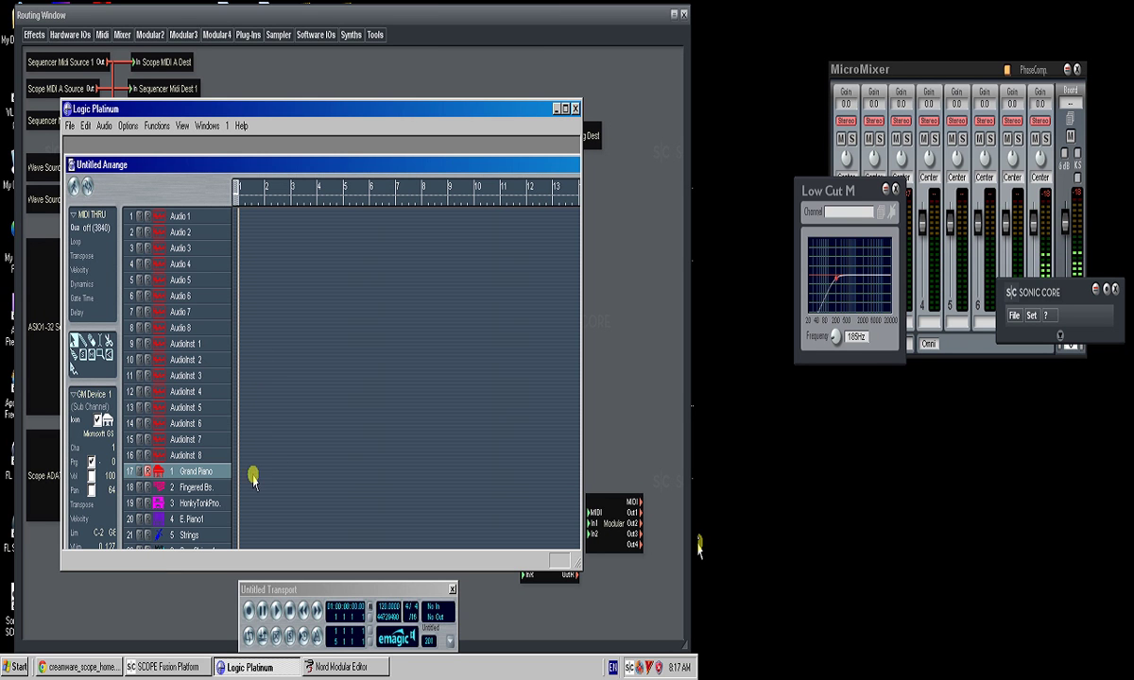
click(555, 108)
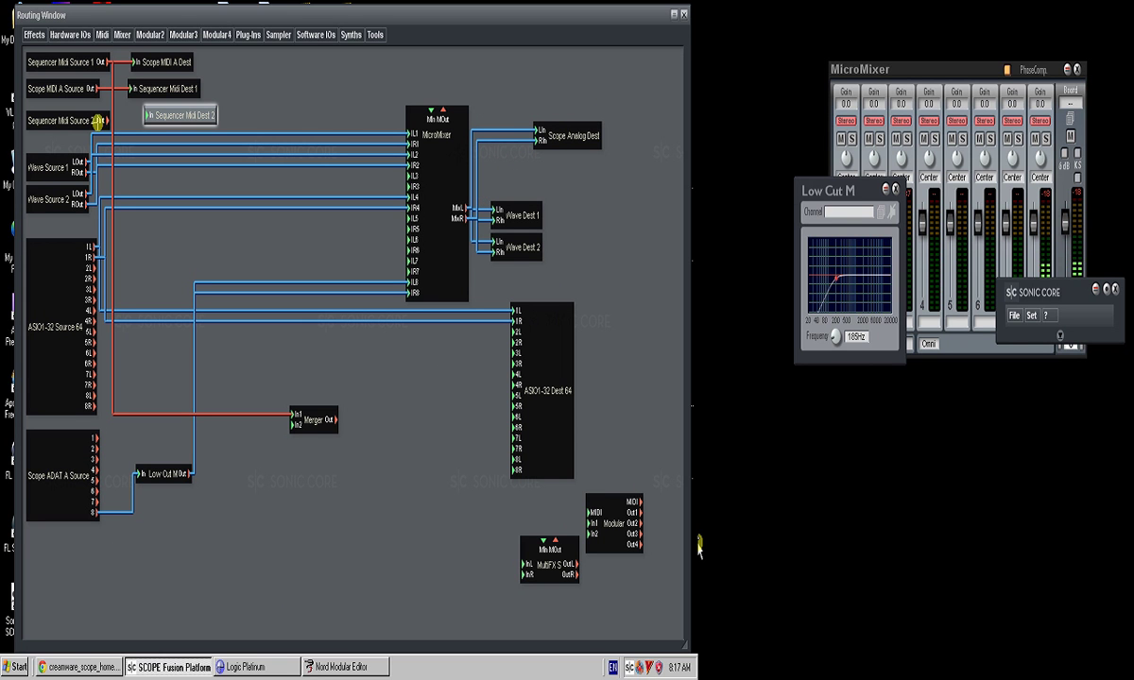
drag(295, 425, 294, 424)
drag(348, 15, 343, 9)
click(362, 668)
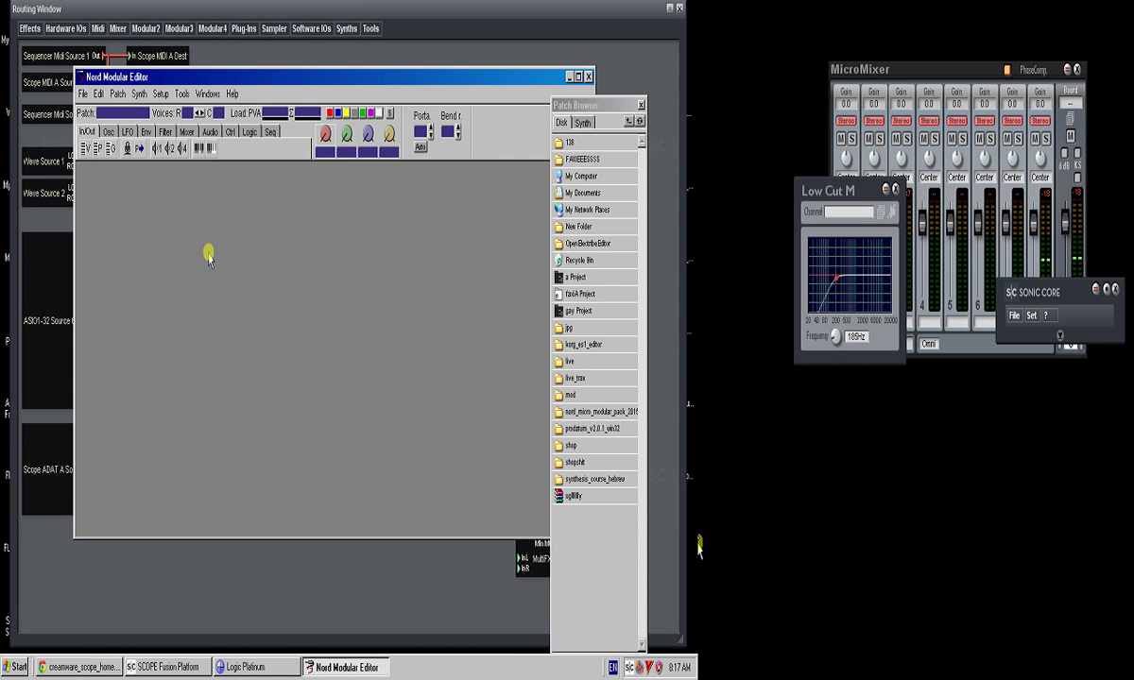
- Minimize the Nord Modular Editor and delete the Merger module from the routing window, confirming its removal
click(570, 75)
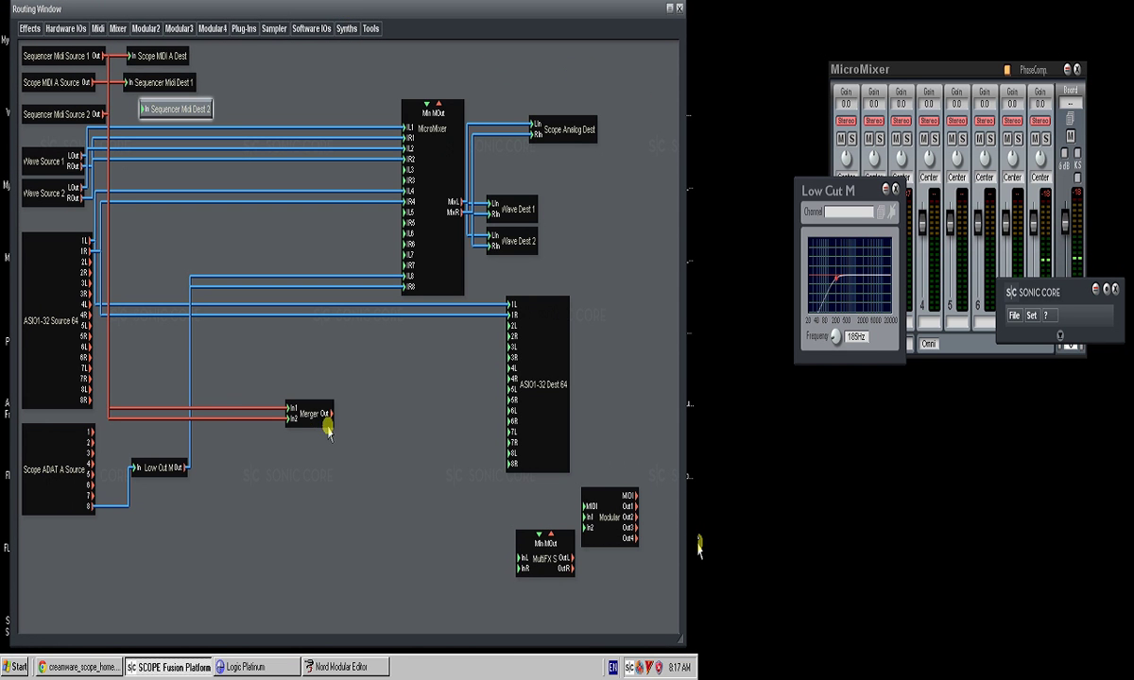
click(395, 427)
drag(322, 418, 324, 232)
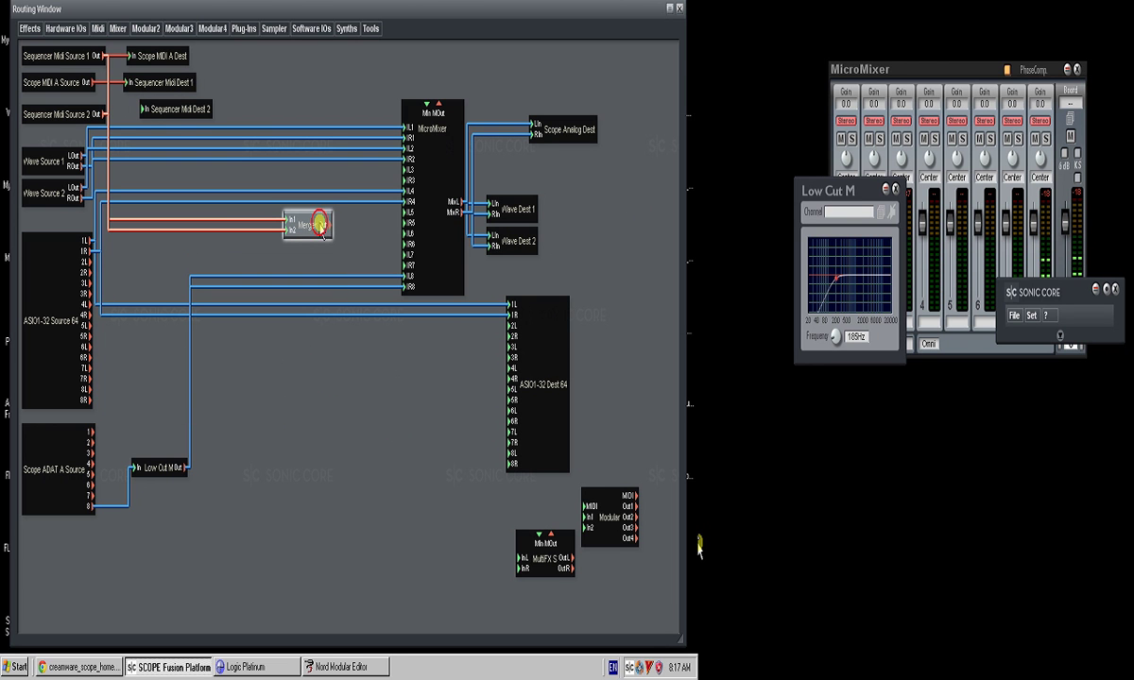
right_click(285, 209)
click(304, 231)
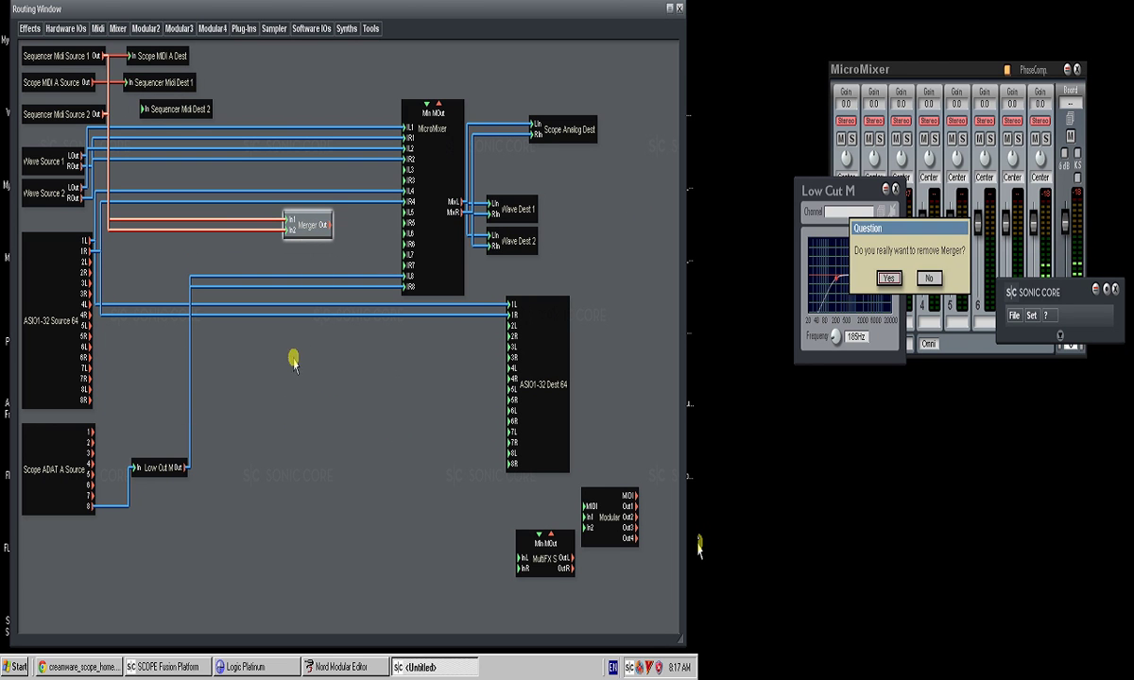
click(238, 667)
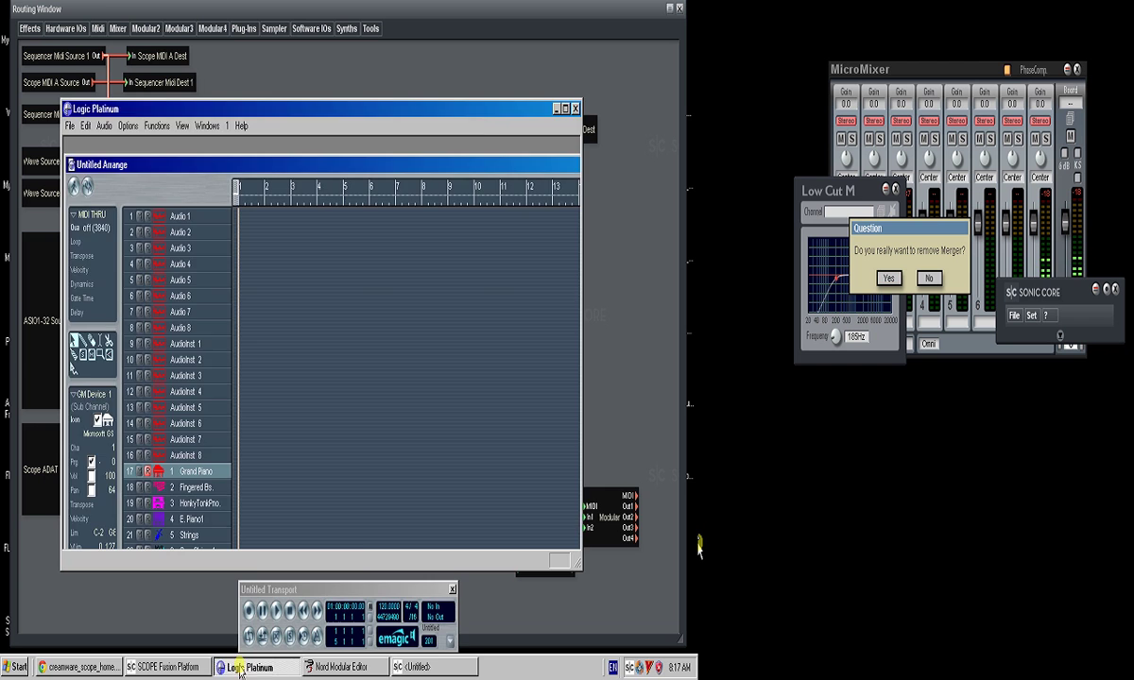
click(340, 667)
click(427, 667)
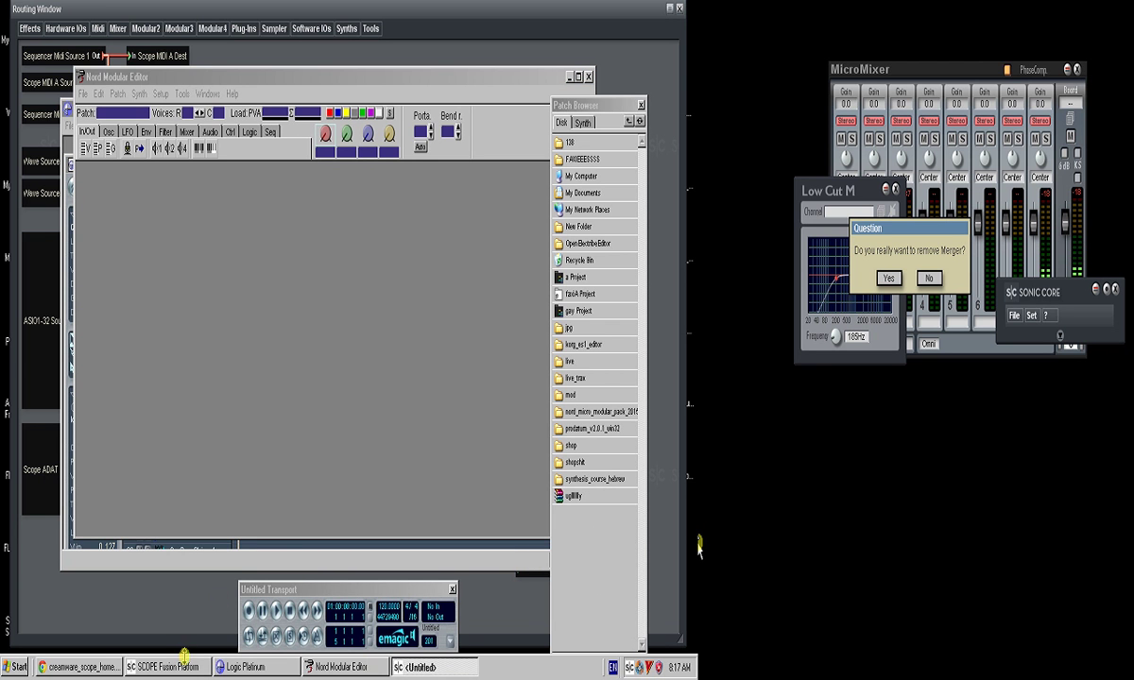
click(888, 278)
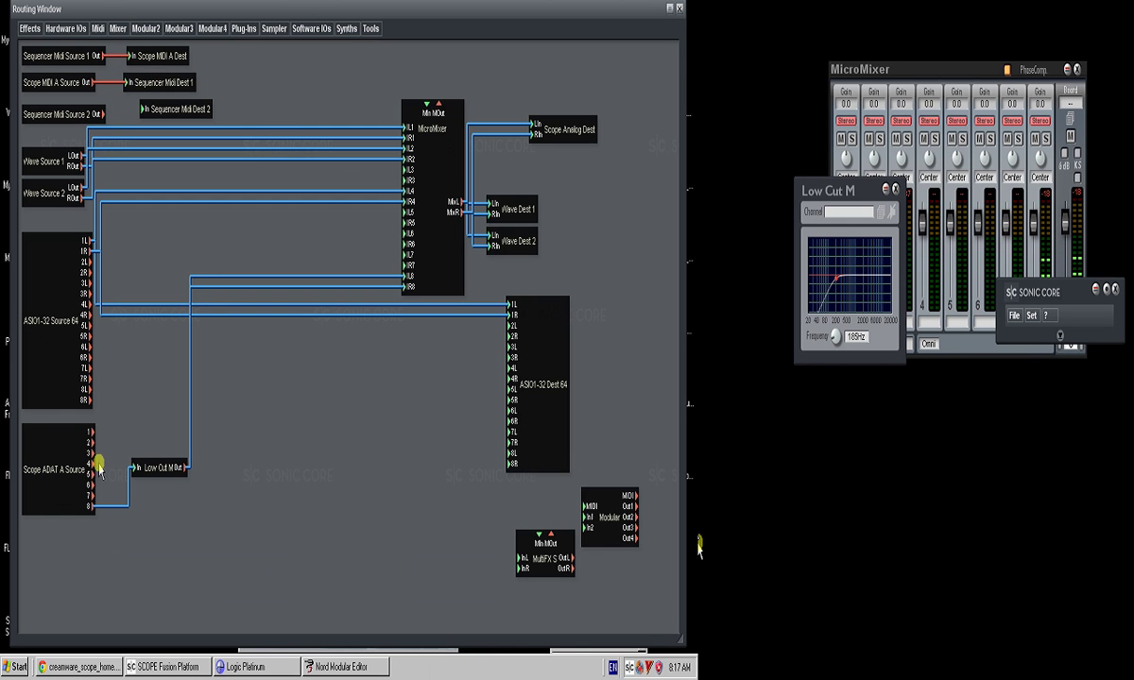
- Bring up and close the Nord Modular Editor, and minimize Logic Platinum to return to the SCOPE routing window
click(323, 669)
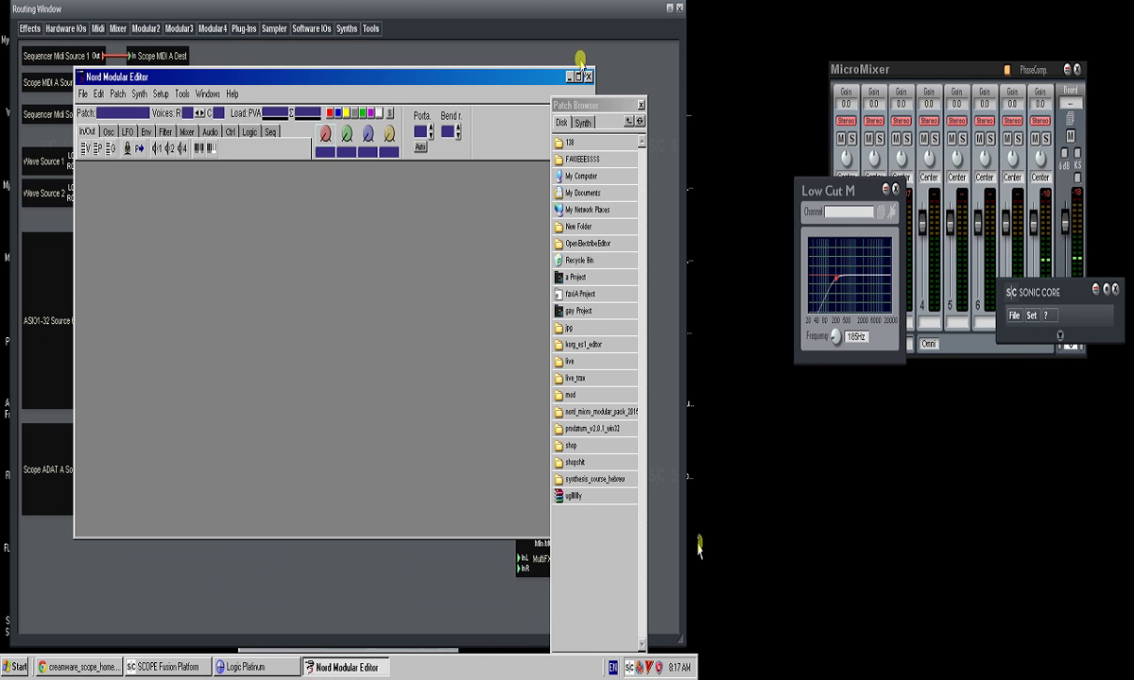
click(578, 77)
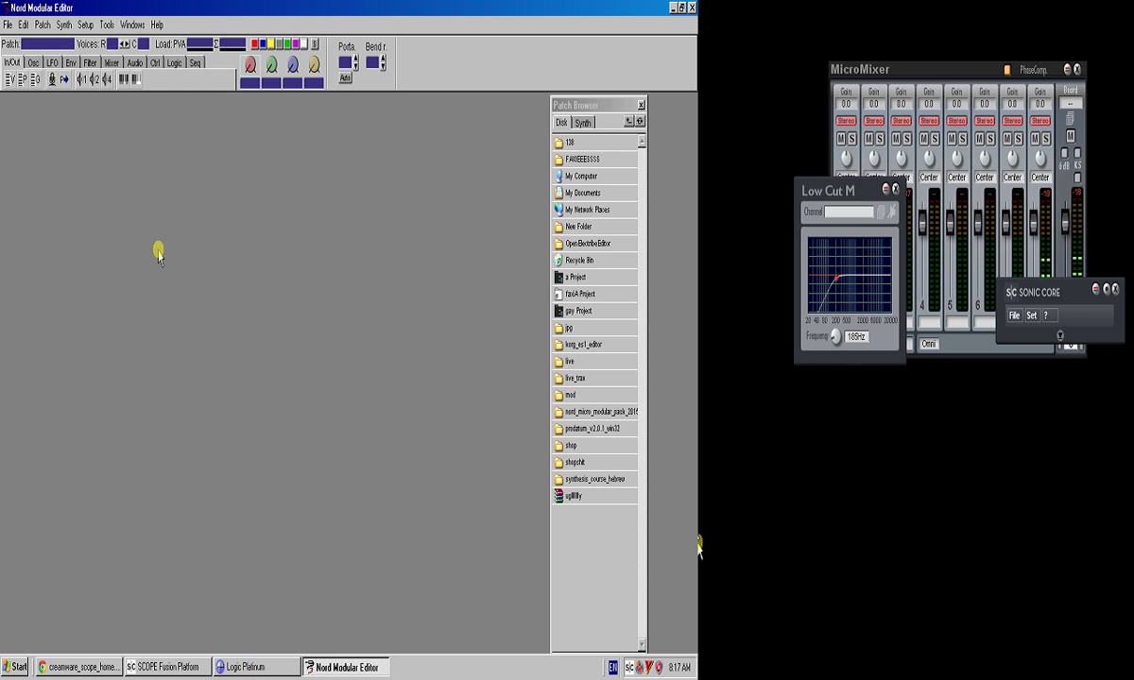
click(268, 671)
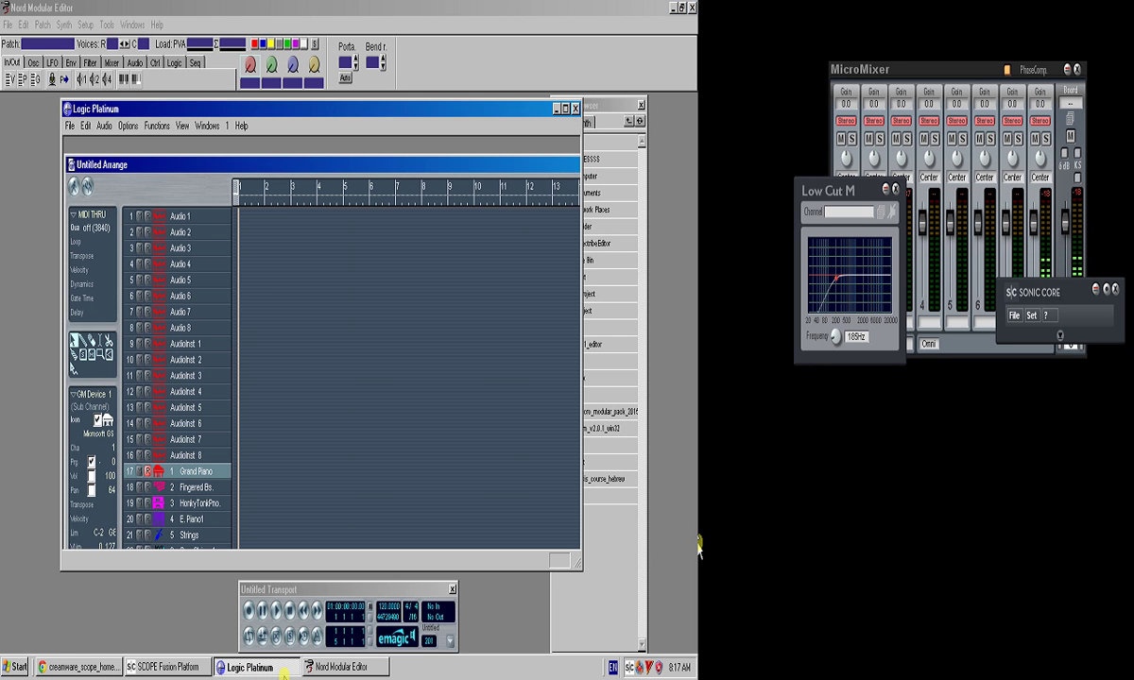
click(416, 8)
click(692, 7)
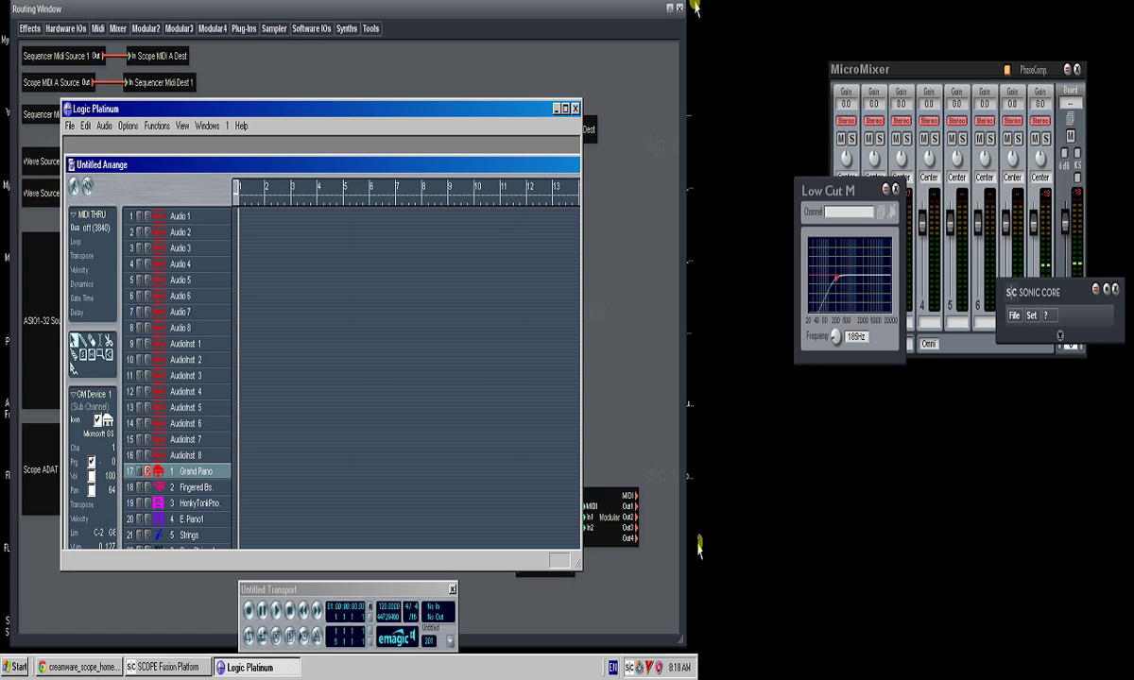
click(557, 106)
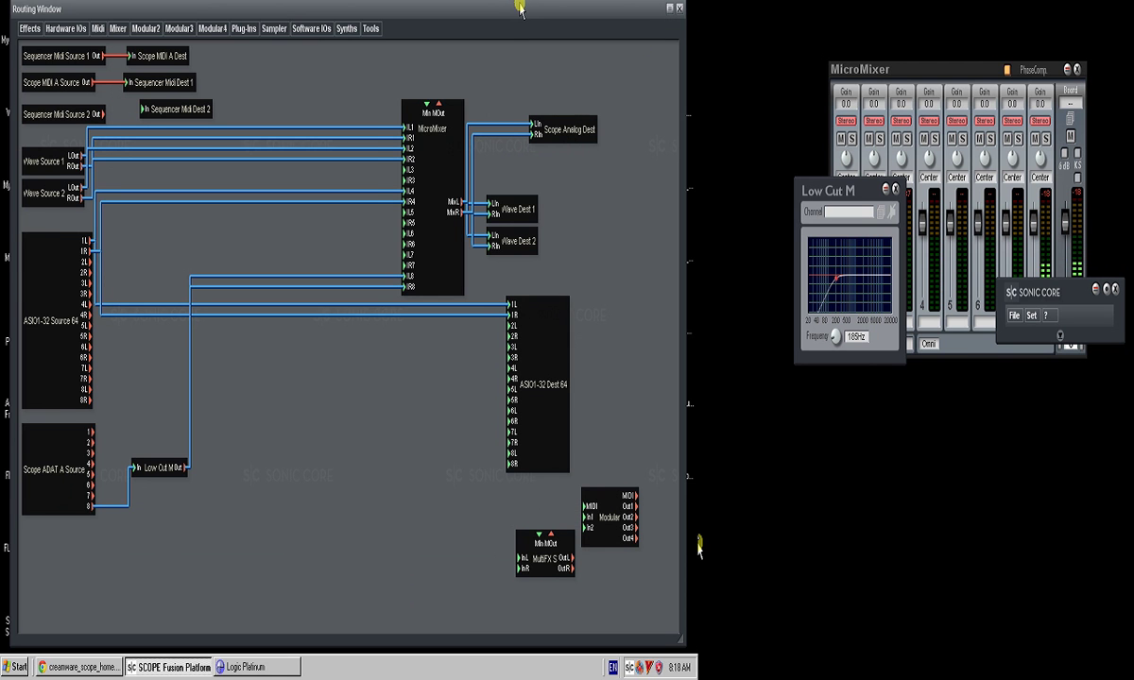
drag(519, 5, 523, 8)
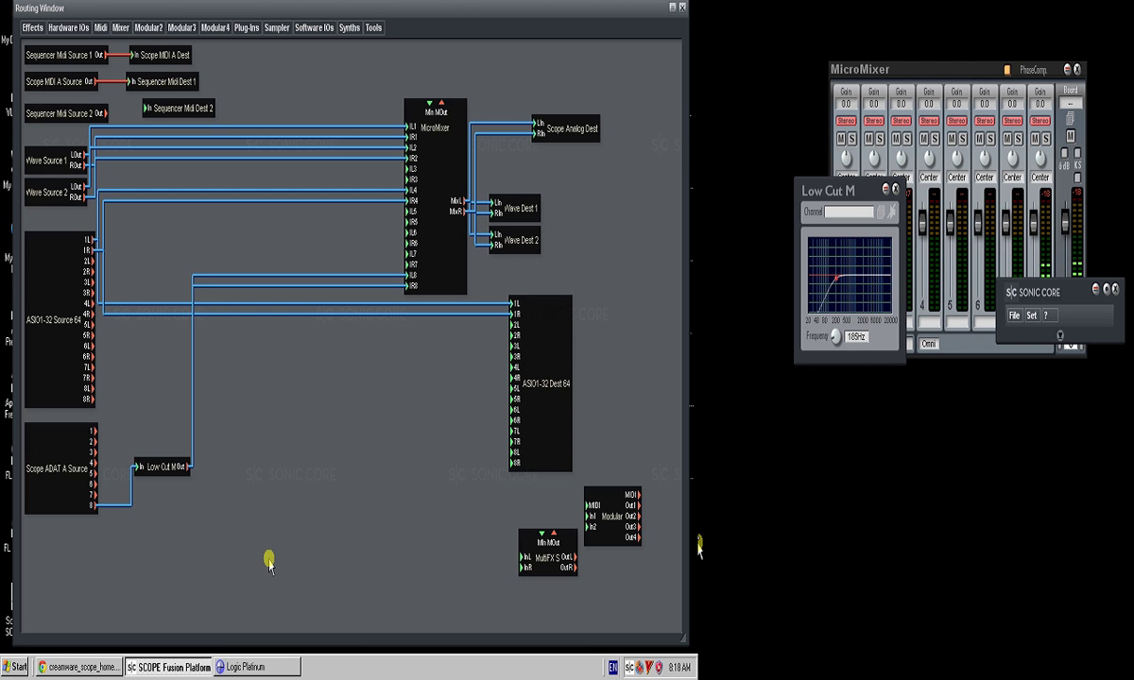
- Shift the Modular module right and move Wave Source 1, ASIO1-32 Source 64, Scope ADAT A Source and Low Cut M upward
drag(600, 522, 628, 520)
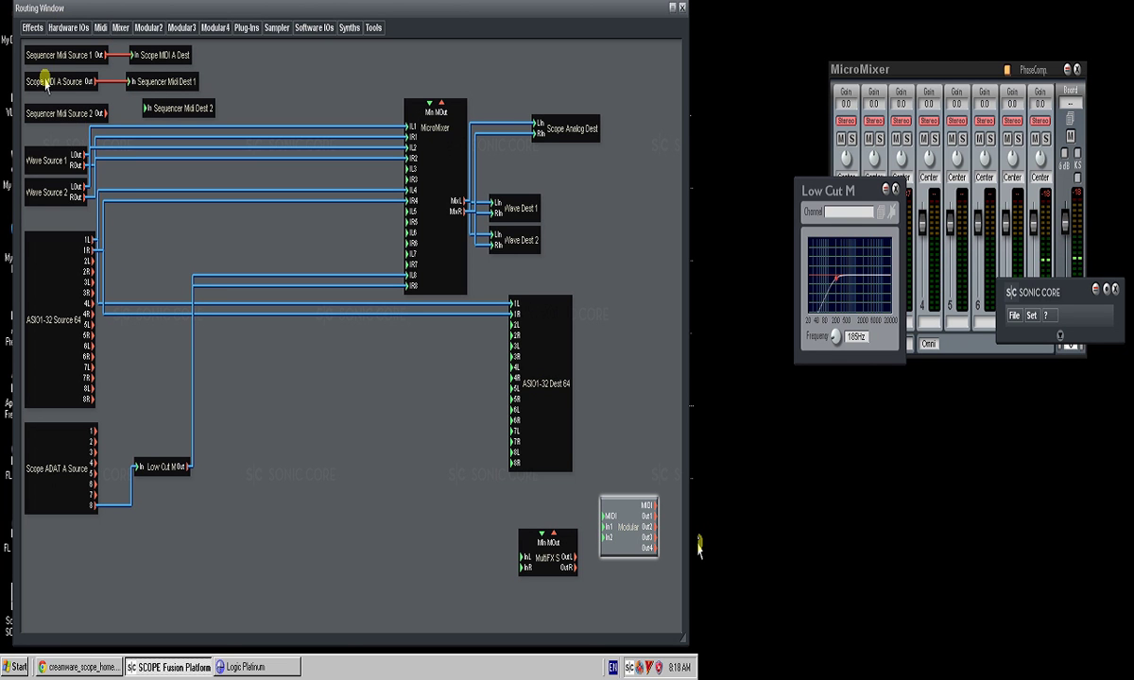
drag(44, 163, 47, 158)
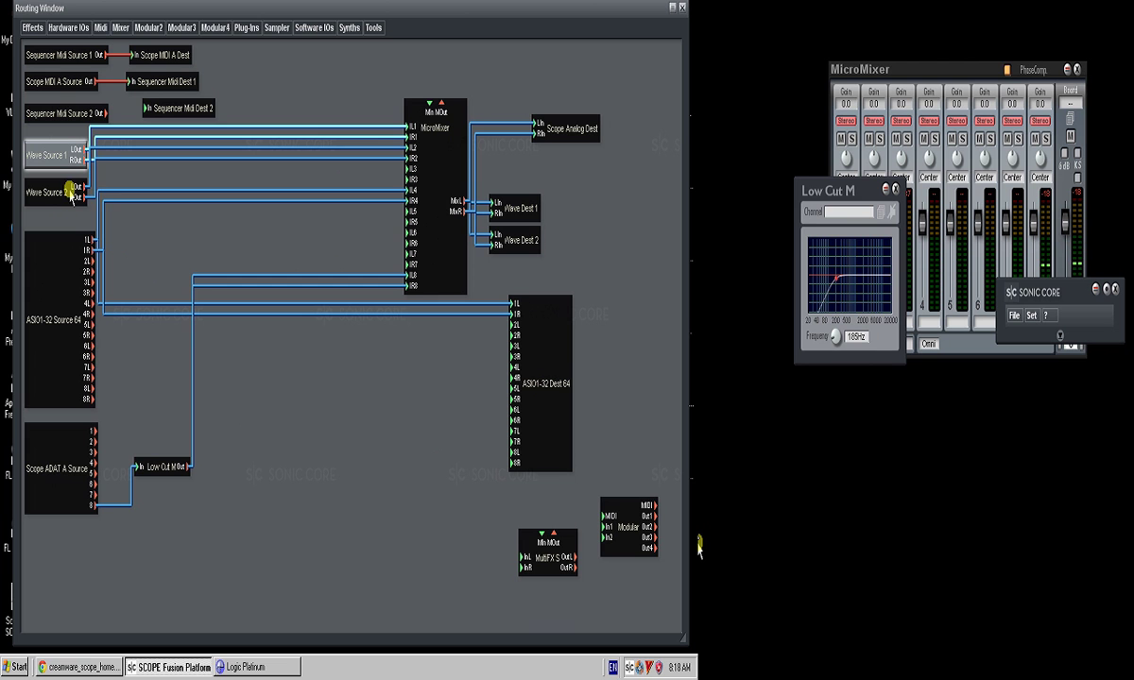
click(120, 173)
click(48, 189)
click(55, 162)
drag(57, 316, 42, 301)
mouse_move(54, 477)
mouse_down()
mouse_move(43, 437)
mouse_move(52, 459)
mouse_up()
drag(142, 470, 151, 442)
mouse_move(53, 451)
mouse_down()
mouse_move(58, 470)
mouse_move(42, 442)
mouse_up()
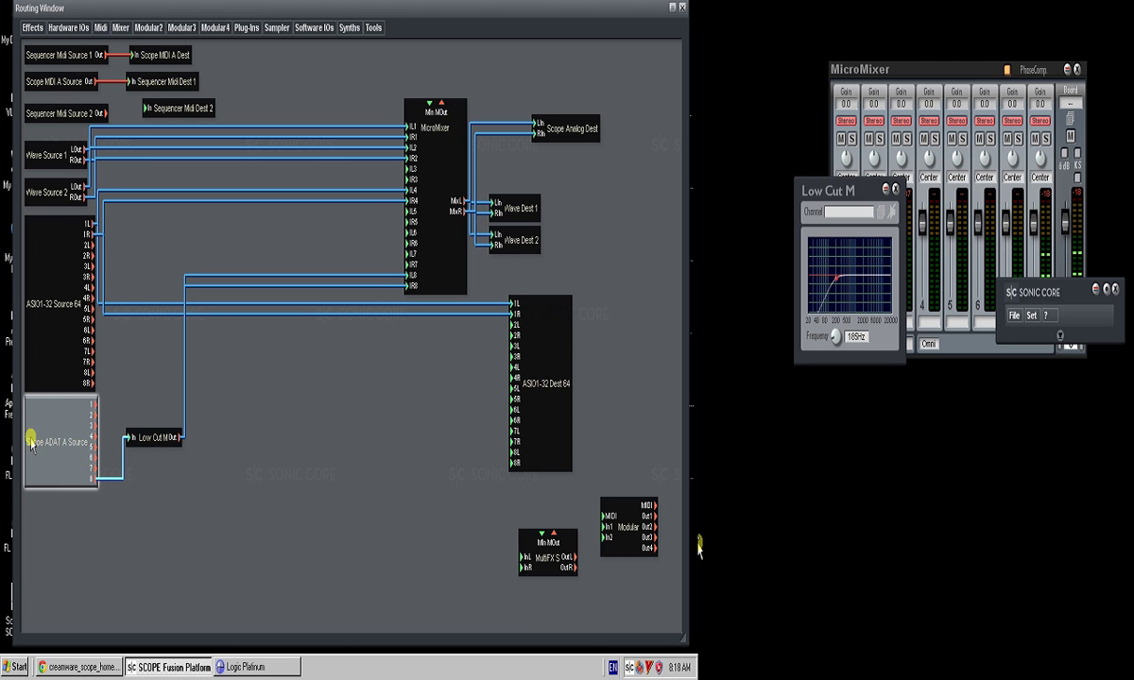
- Reopen the MicroMixer panel over the routing window and bring the channel 2 fader level with the other channels
double_click(451, 238)
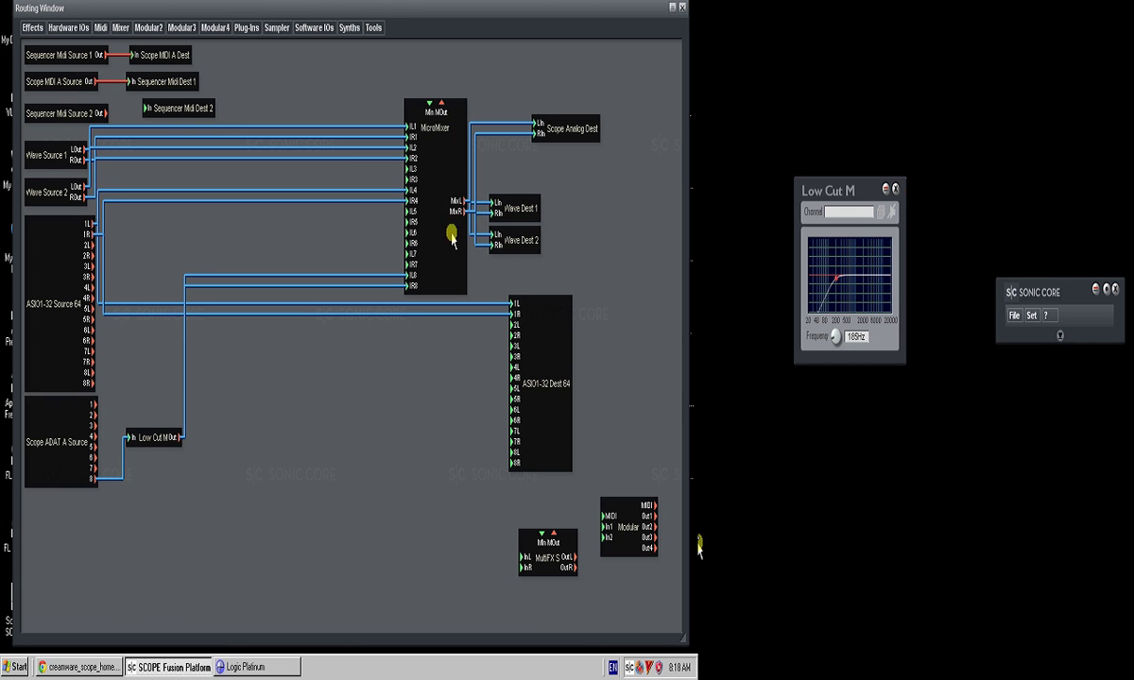
double_click(452, 238)
drag(853, 66, 218, 114)
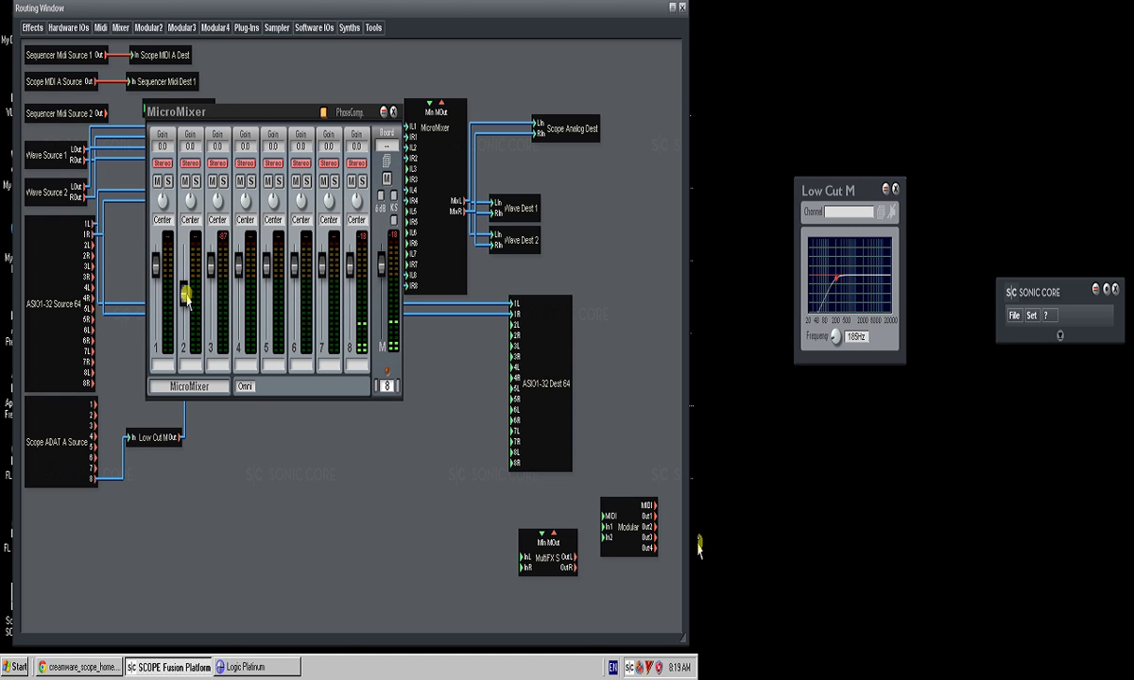
click(183, 293)
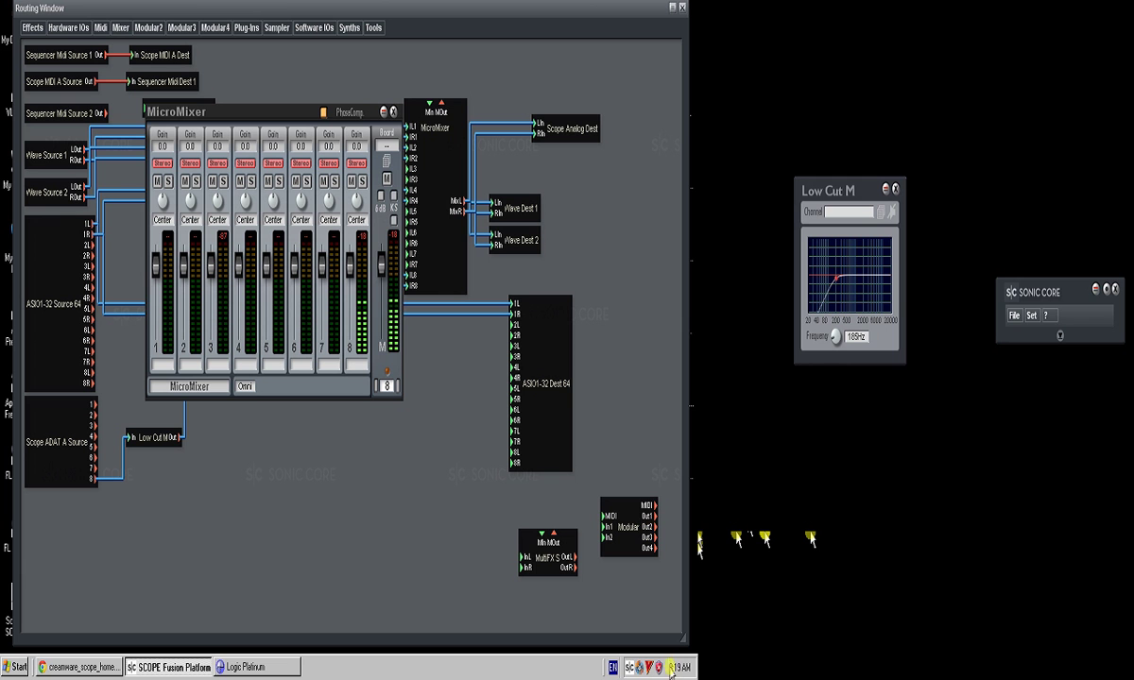
drag(284, 112, 333, 242)
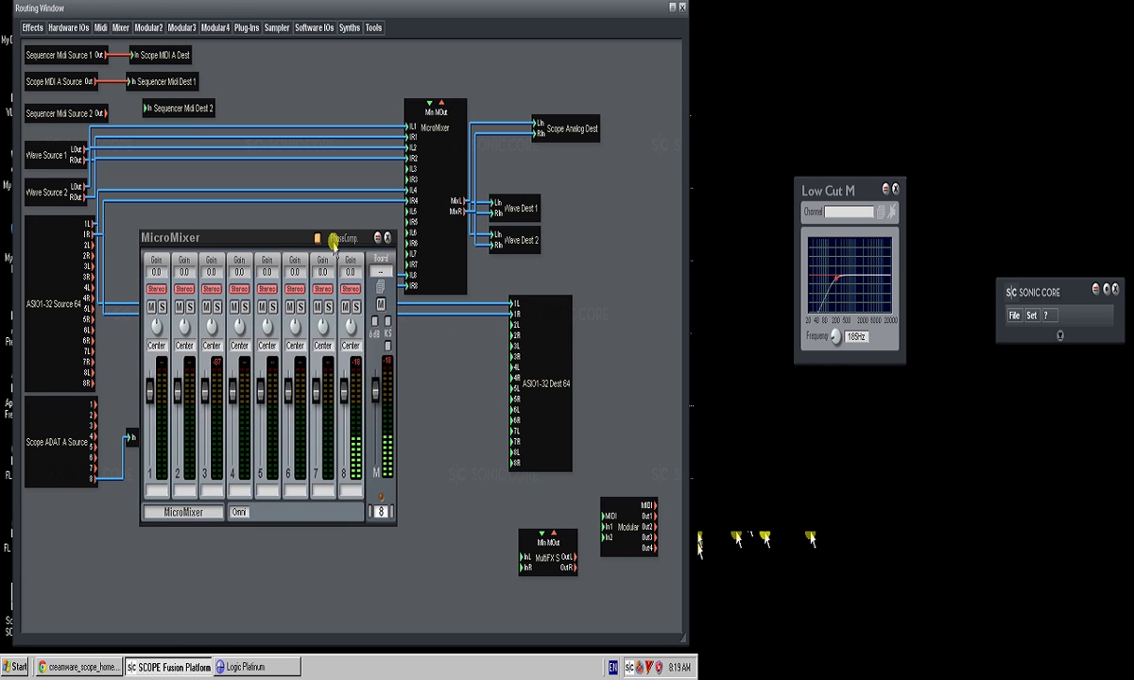
- Move Scope Analog Dest slightly left, closer to the MicroMixer module, and close the MicroMixer panel
drag(580, 130, 563, 139)
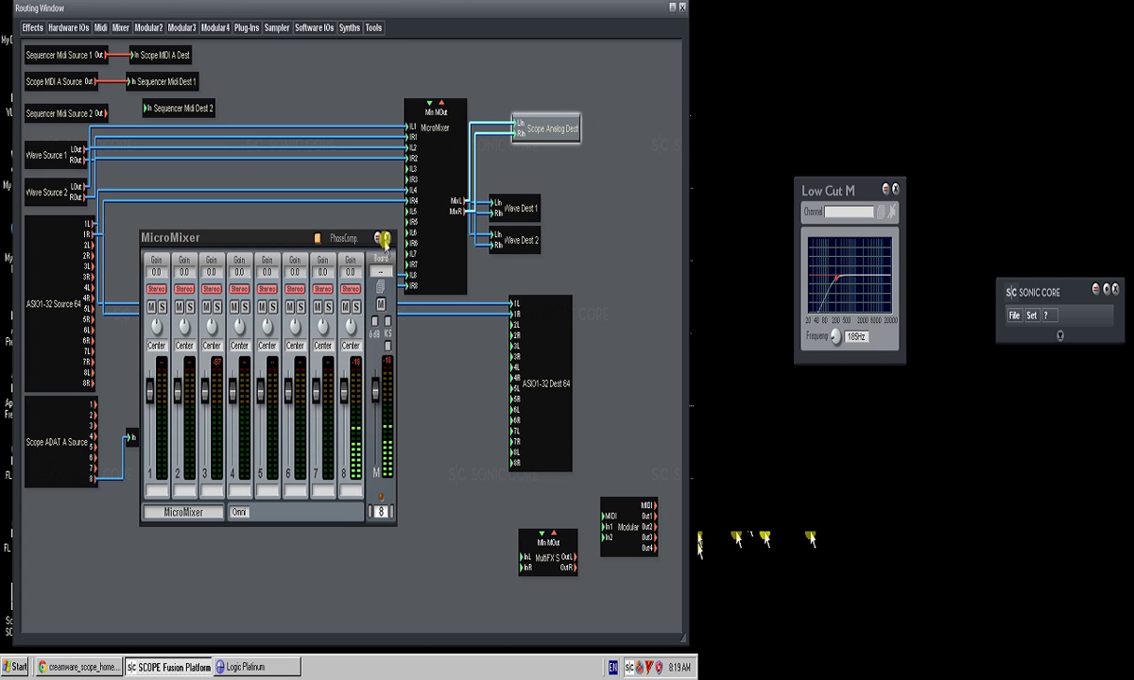
click(387, 238)
double_click(410, 170)
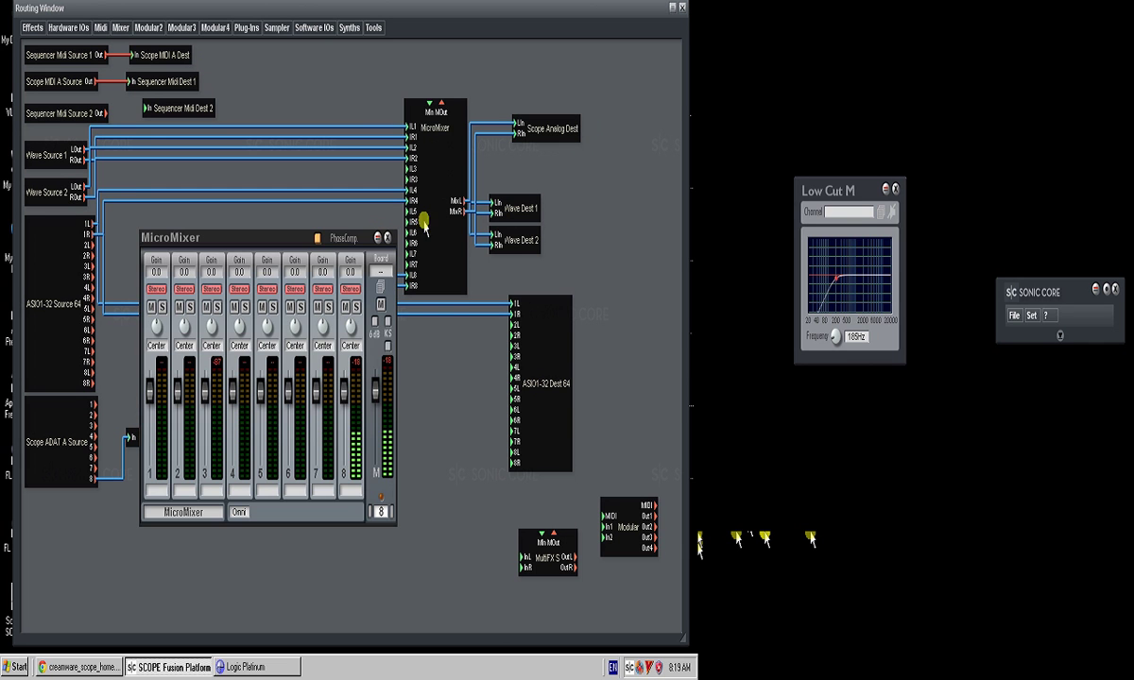
click(387, 238)
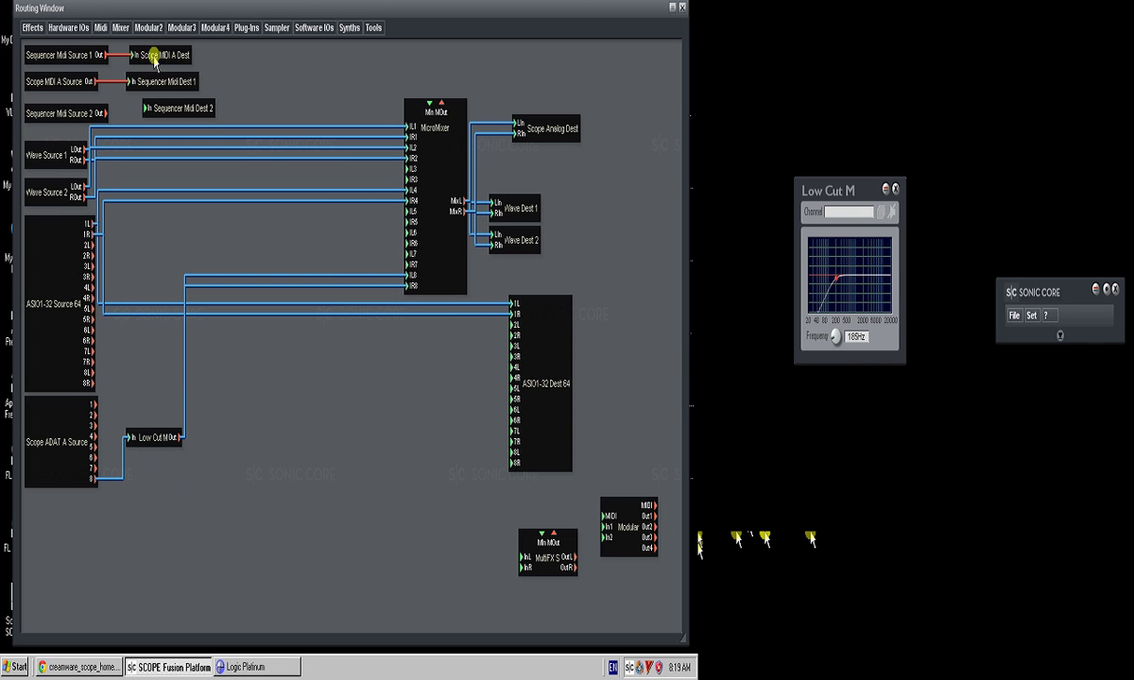
- Add an STM 4896 mixer between the sources and MicroMixer, and place its open panel over the routing window
click(123, 28)
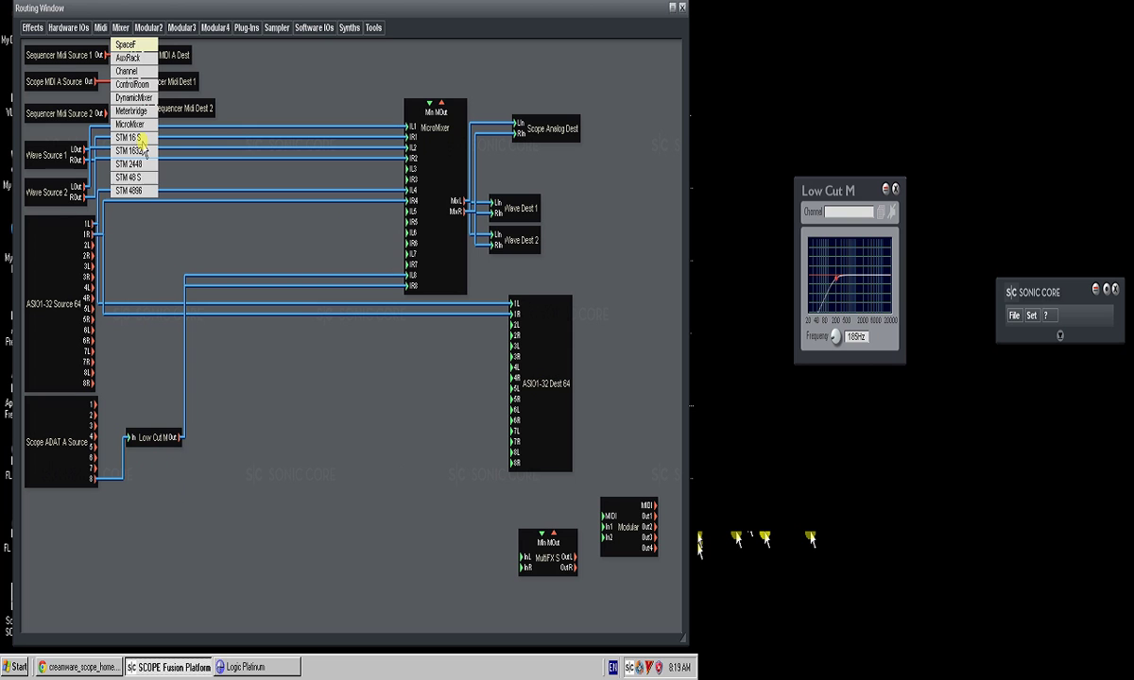
click(128, 191)
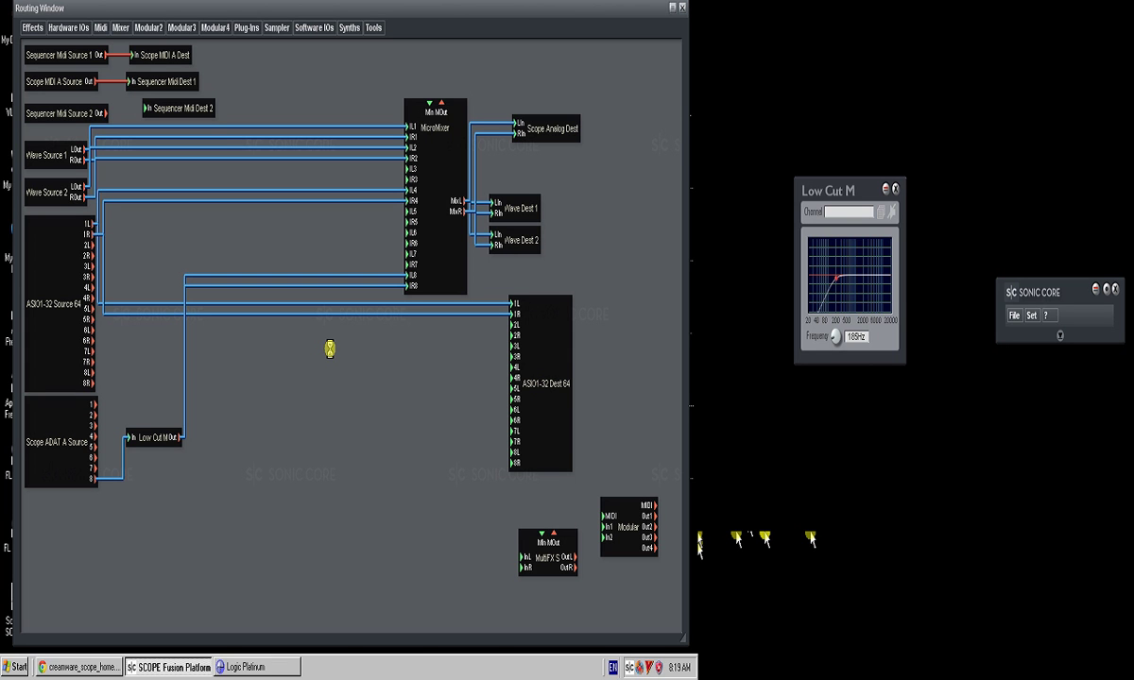
drag(385, 526, 346, 14)
double_click(321, 335)
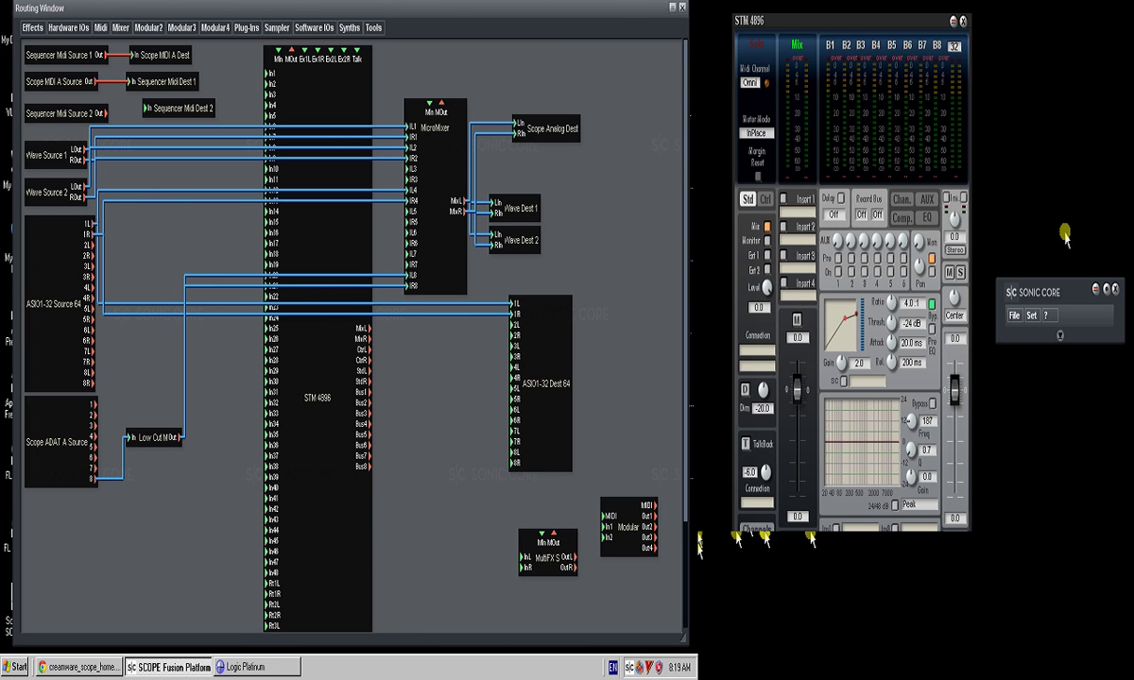
drag(835, 20, 529, 21)
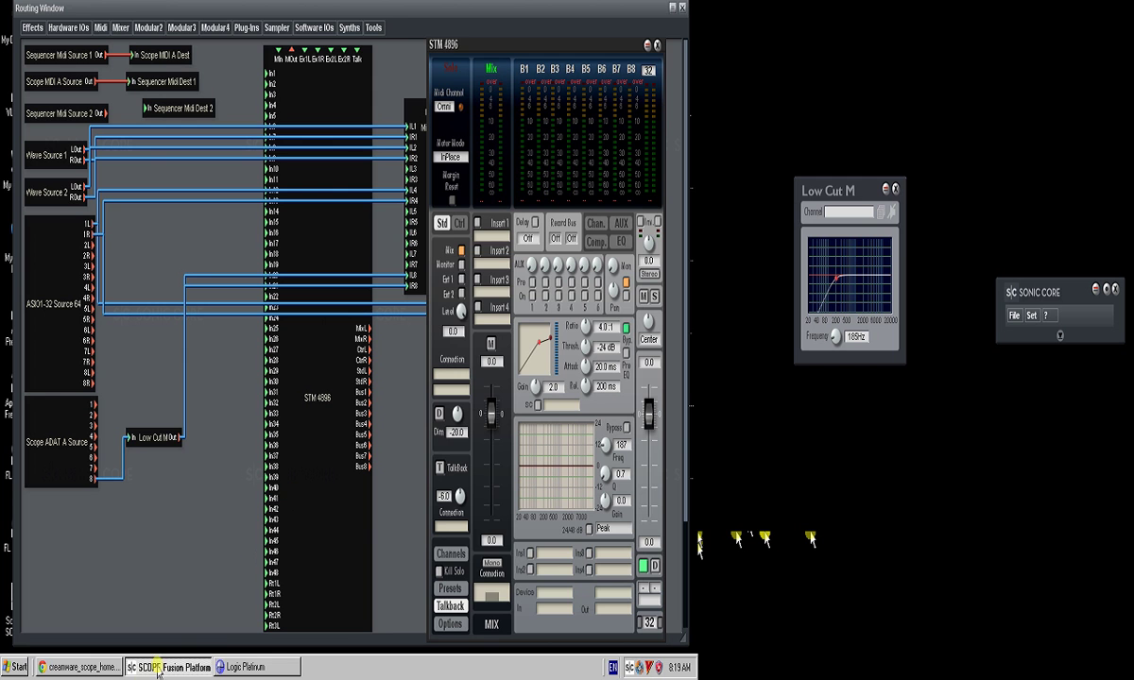
- Show the SCOPE card photo and The SCOPE DSP-Hardware page in the browser, and return to SCOPE Fusion Platform
click(62, 666)
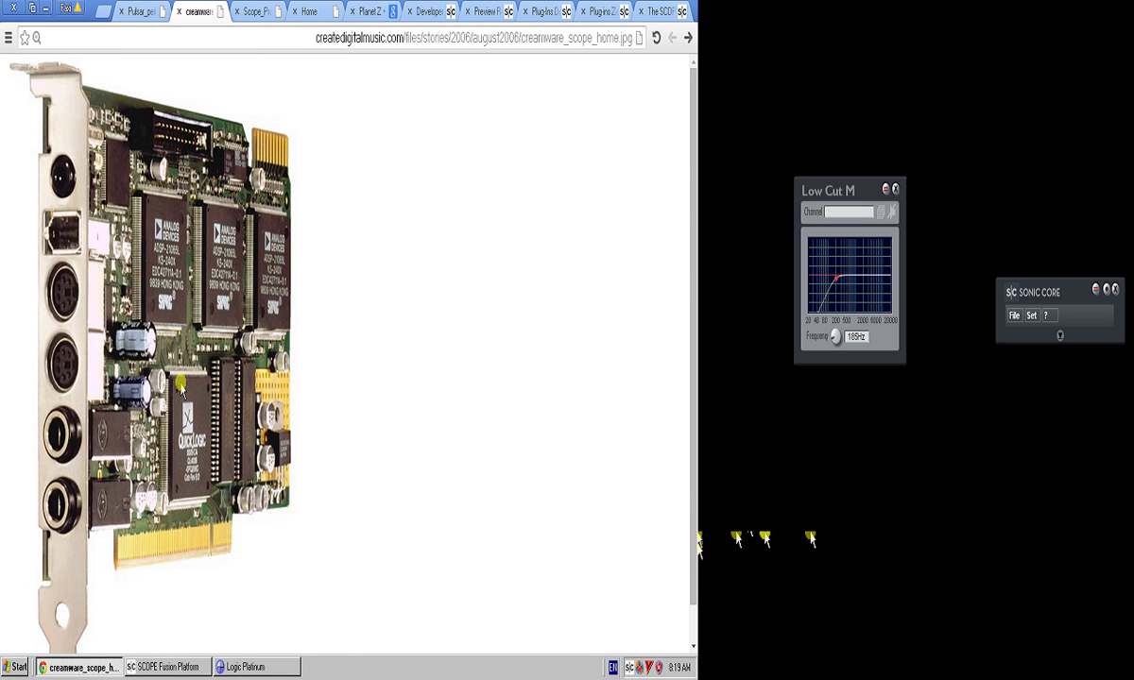
click(656, 11)
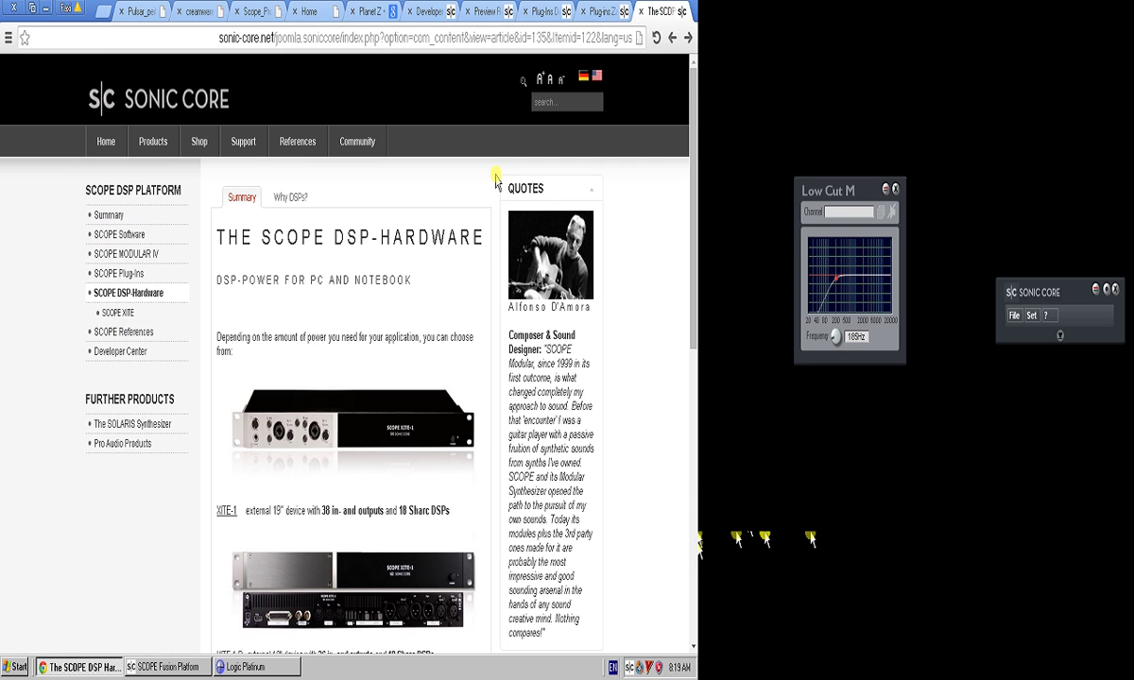
click(192, 666)
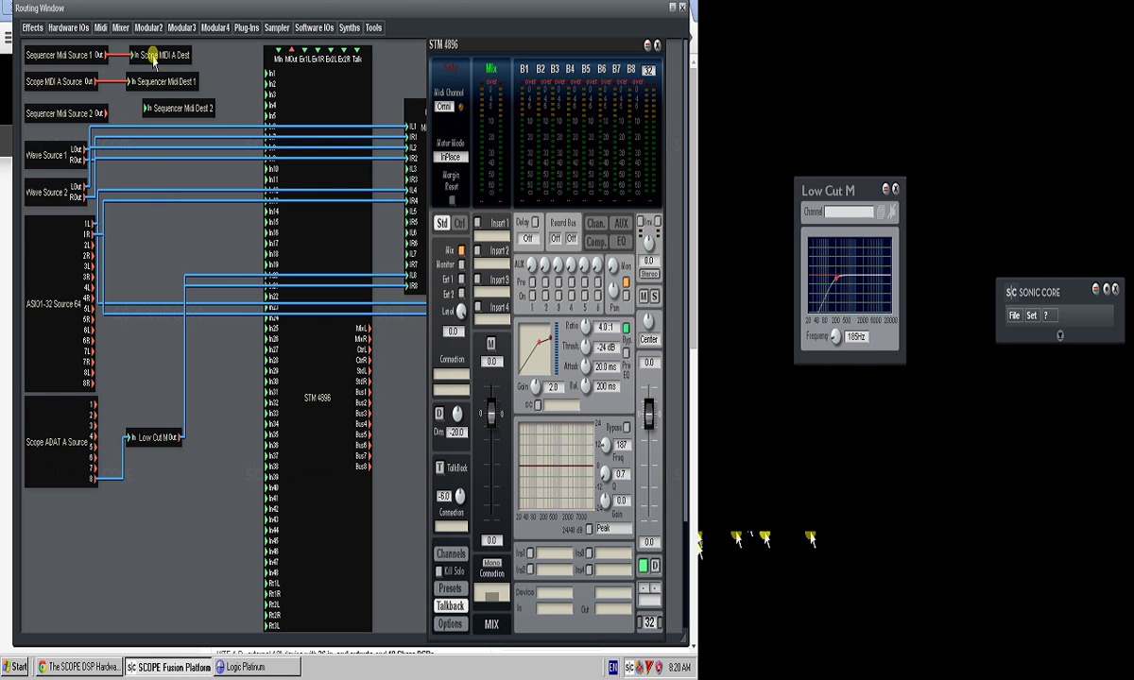
- Close the STM 4896 panel, examine the module's full list of inputs and outputs, and shift the module slightly left
click(657, 45)
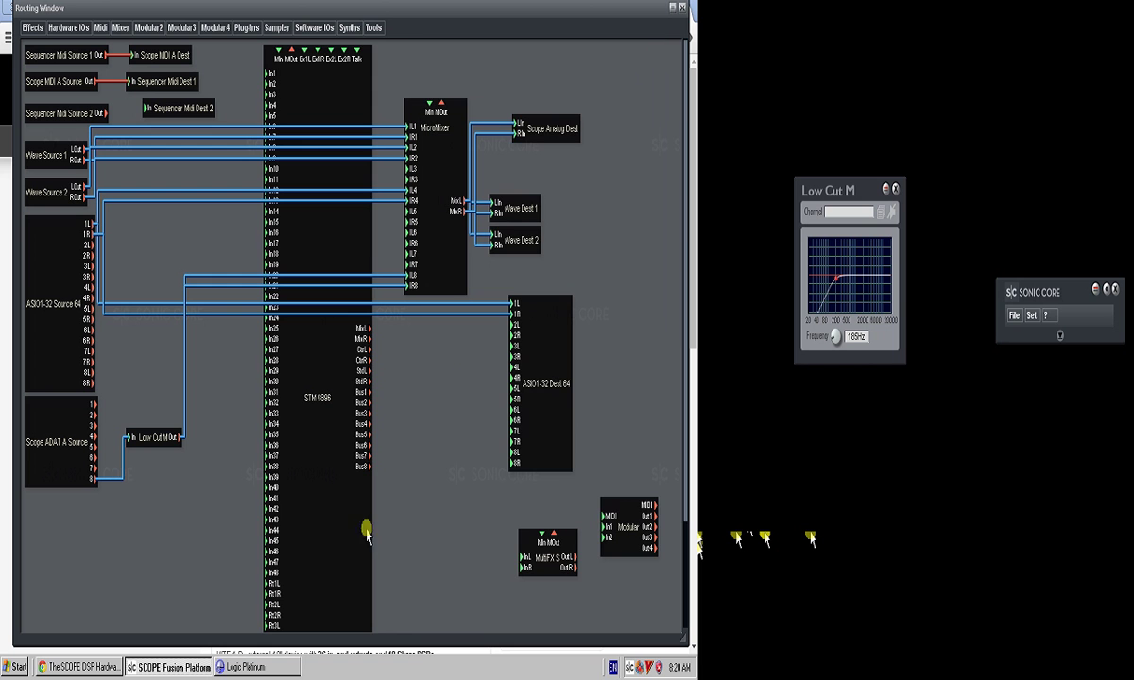
click(300, 470)
click(427, 511)
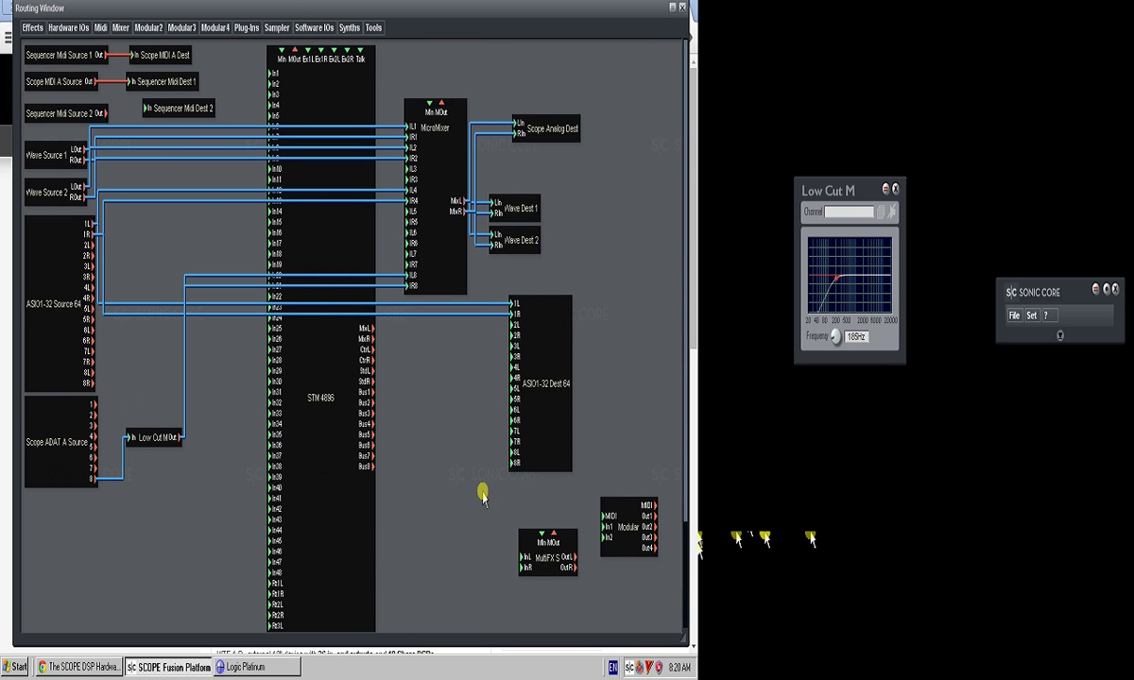
scroll(482, 498, down, 3)
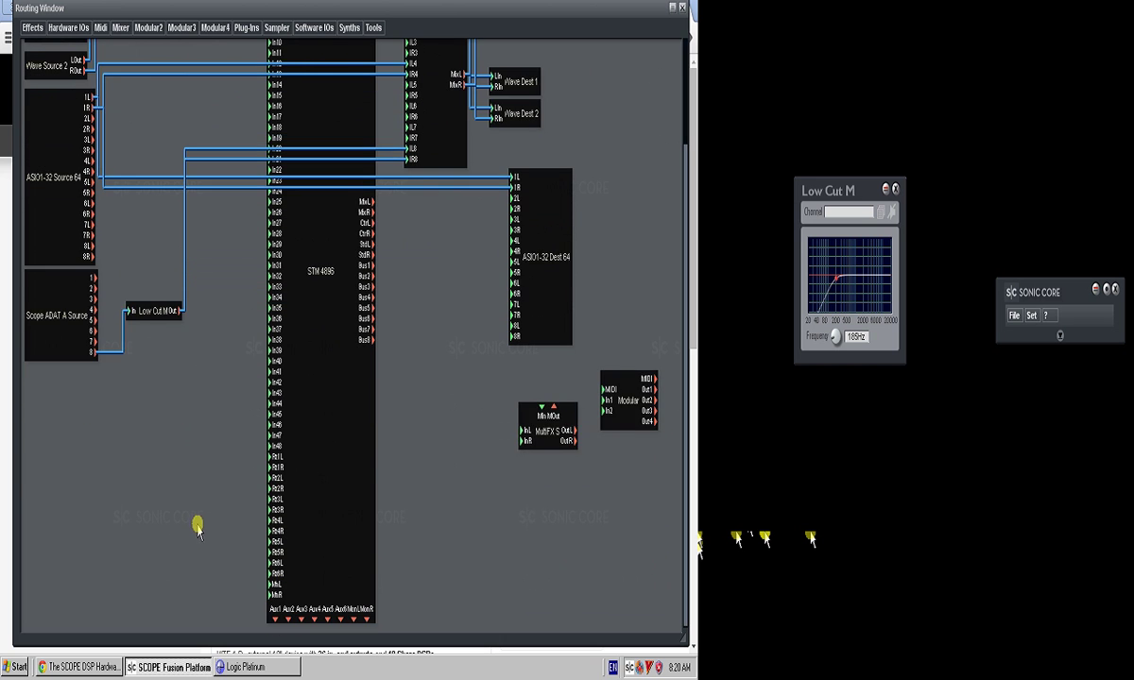
scroll(198, 529, up, 3)
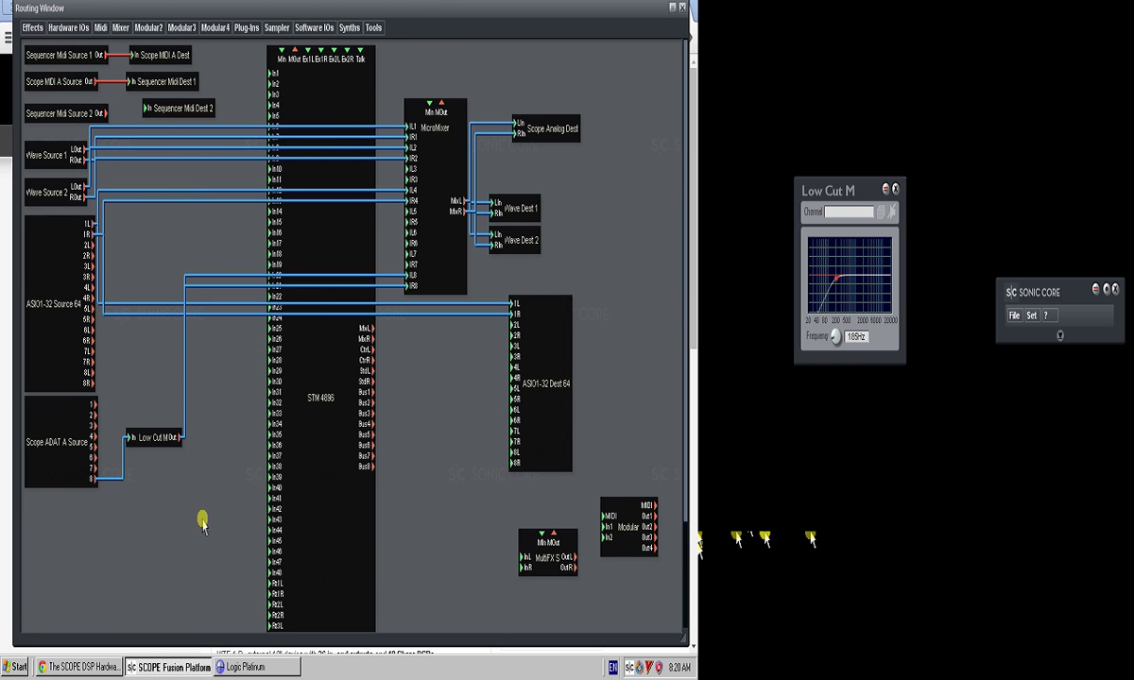
click(316, 351)
mouse_move(318, 355)
mouse_down()
mouse_move(311, 397)
mouse_move(315, 302)
mouse_up()
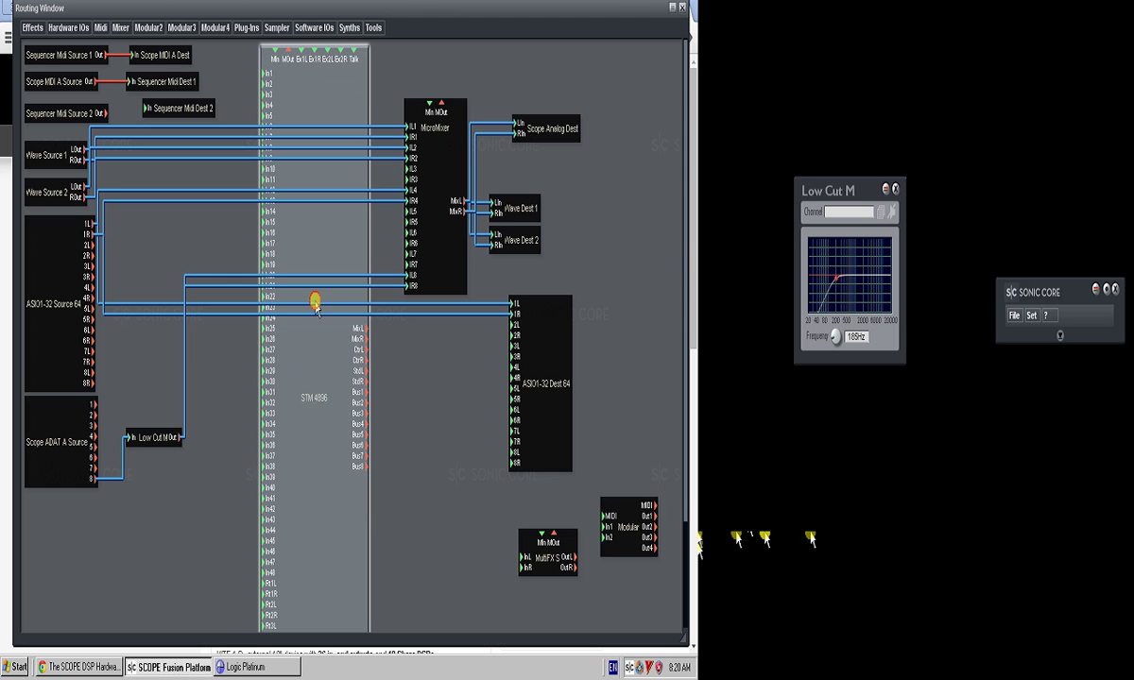
- Reopen the STM 4896 panel and set a Peak EQ band on channel 32 to frequency 92 and gain -3.5
double_click(320, 378)
mouse_move(512, 45)
mouse_down()
mouse_move(337, 5)
mouse_move(337, 21)
mouse_move(401, 17)
mouse_up()
click(446, 450)
drag(433, 445, 409, 443)
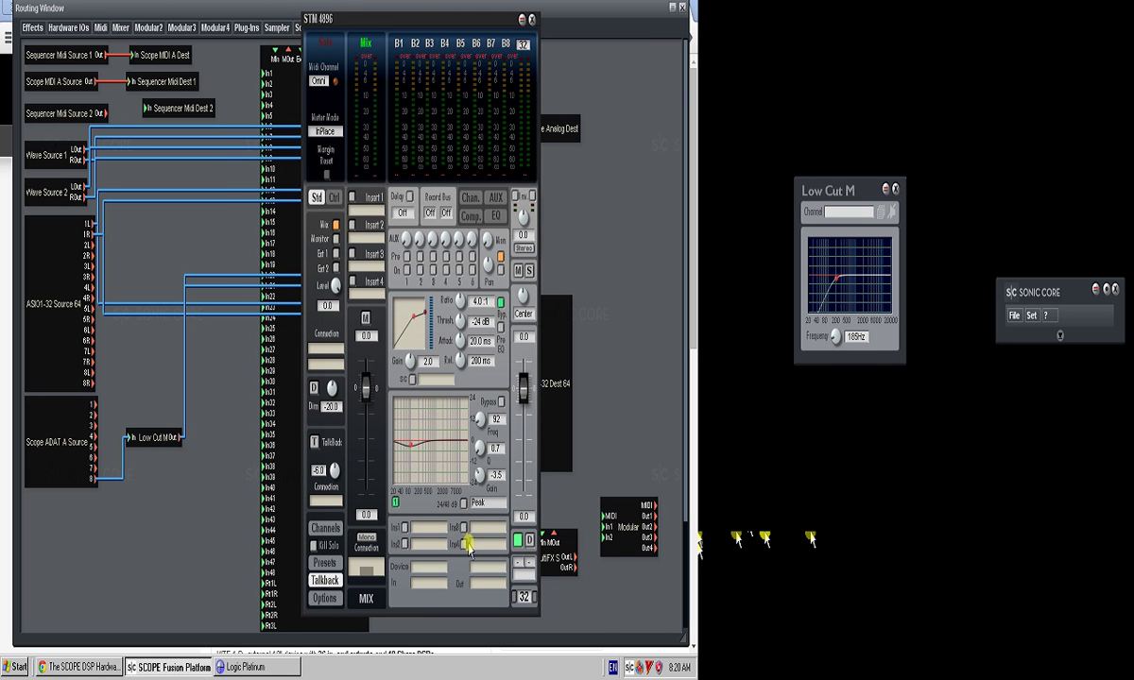
- Browse the insert effects available on channel 32 and set the channel's compressor threshold to -38 dB
click(482, 534)
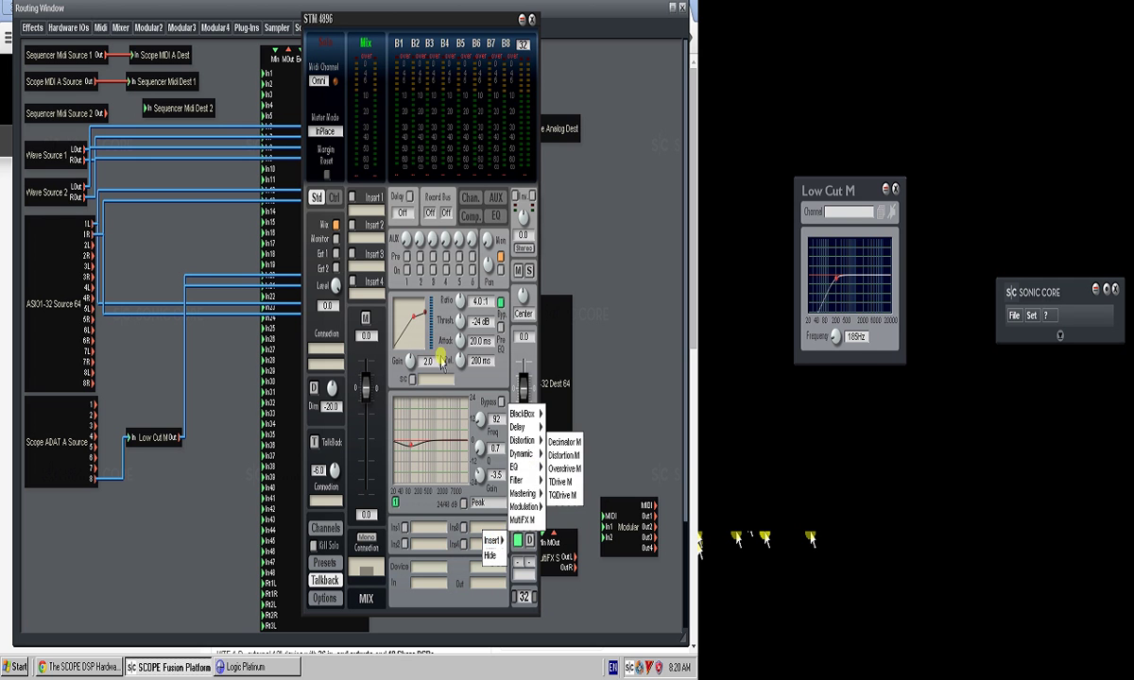
click(421, 306)
drag(415, 318, 406, 330)
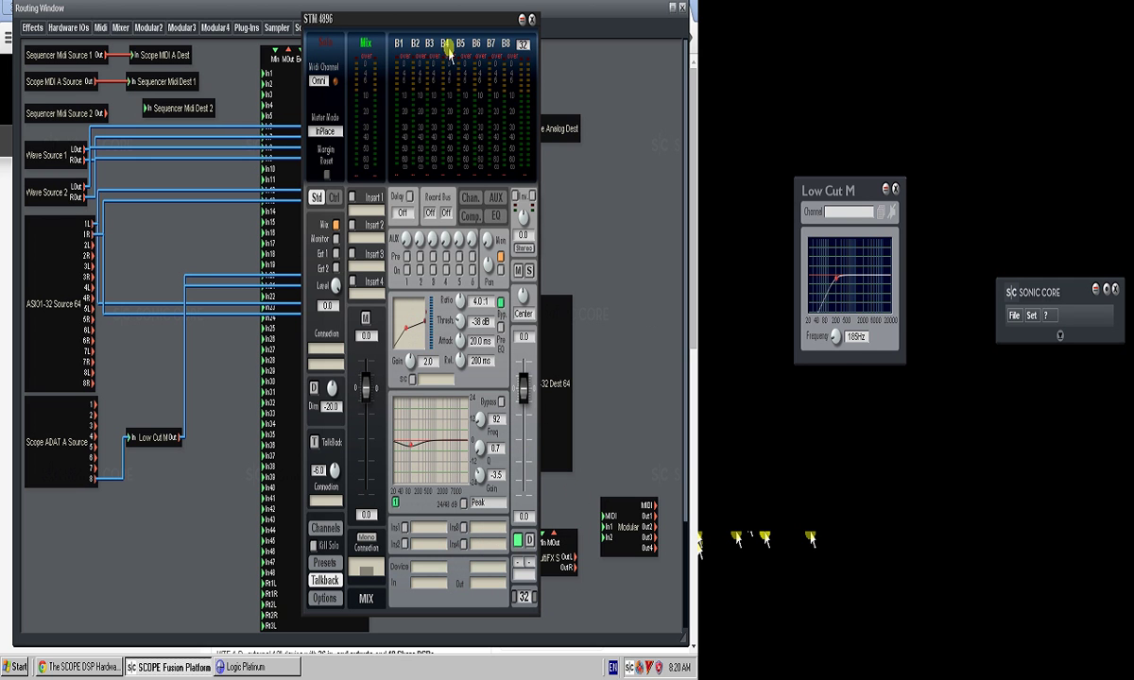
- Show the STM 4896 options section, return to the Talkback section, and close the mixer panel
click(324, 598)
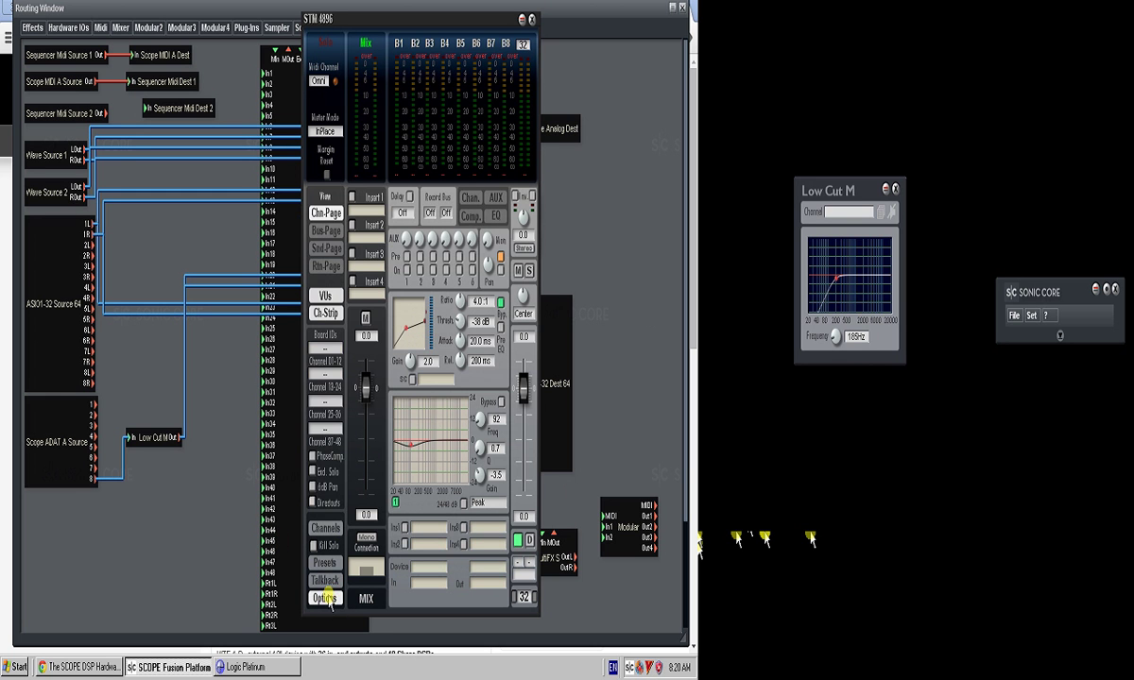
click(324, 580)
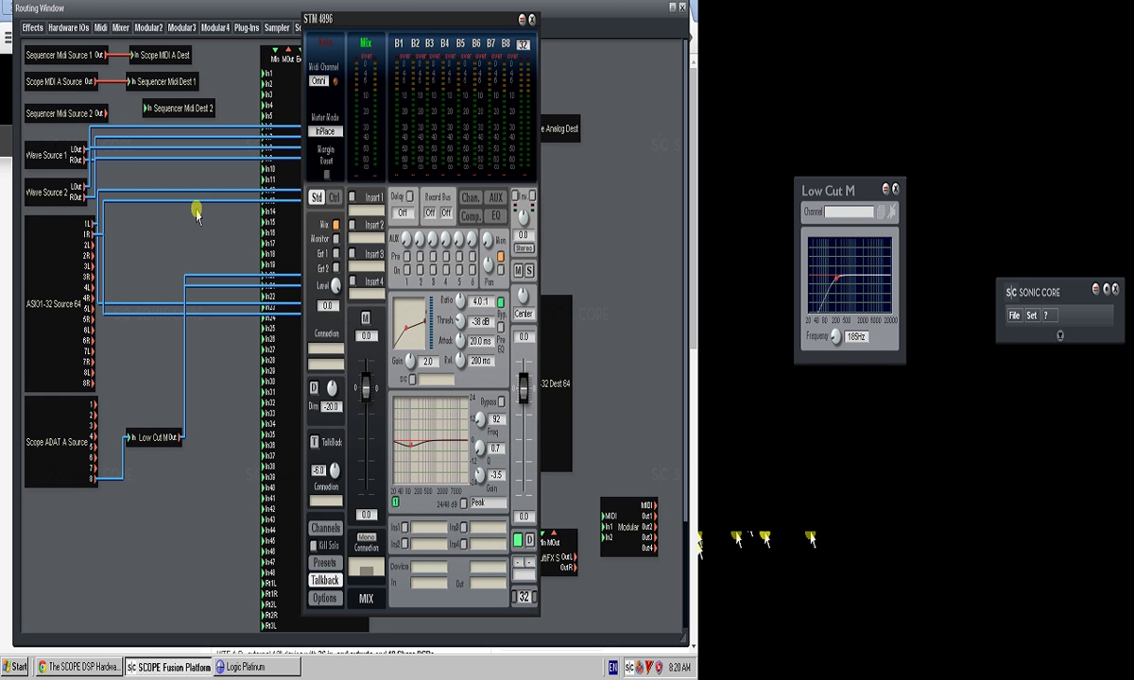
click(534, 19)
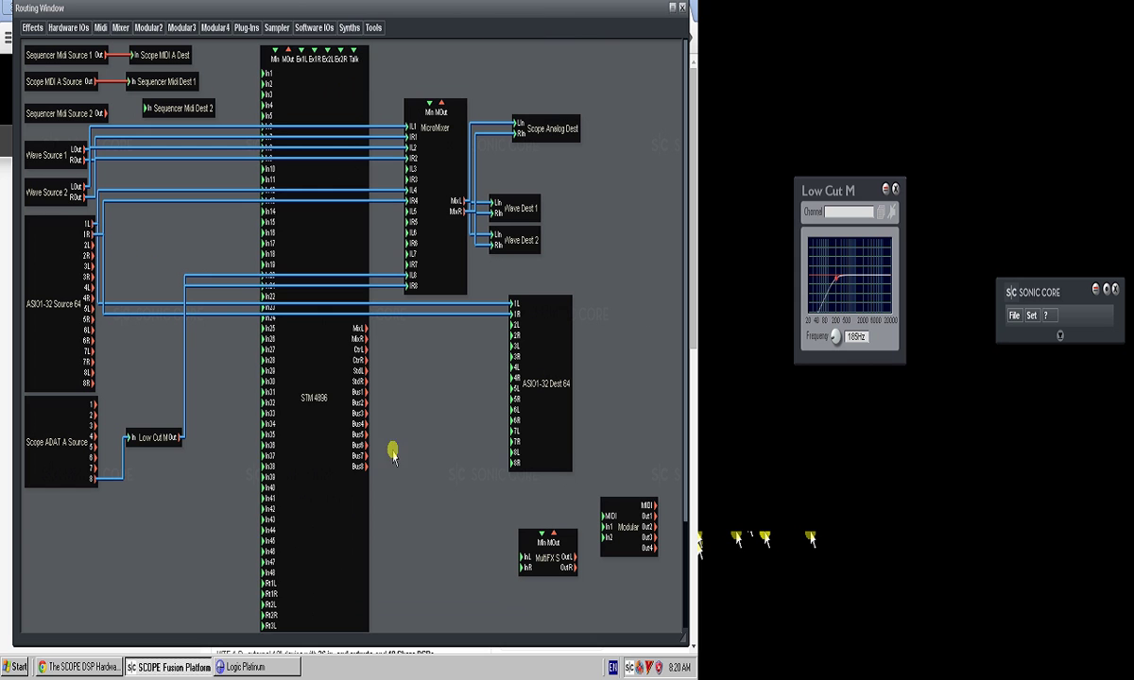
- Examine the commands offered for the STM 4896 and ASIO1-32 Source 64 modules, leaving both modules in place
click(328, 456)
right_click(342, 453)
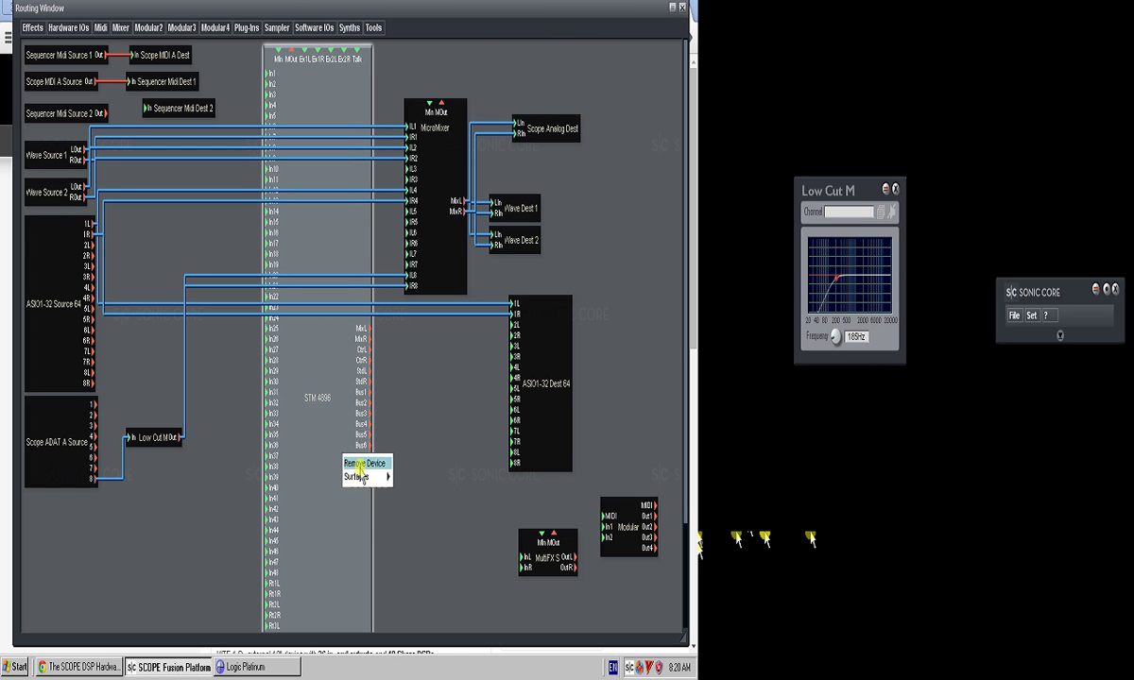
click(308, 492)
click(196, 520)
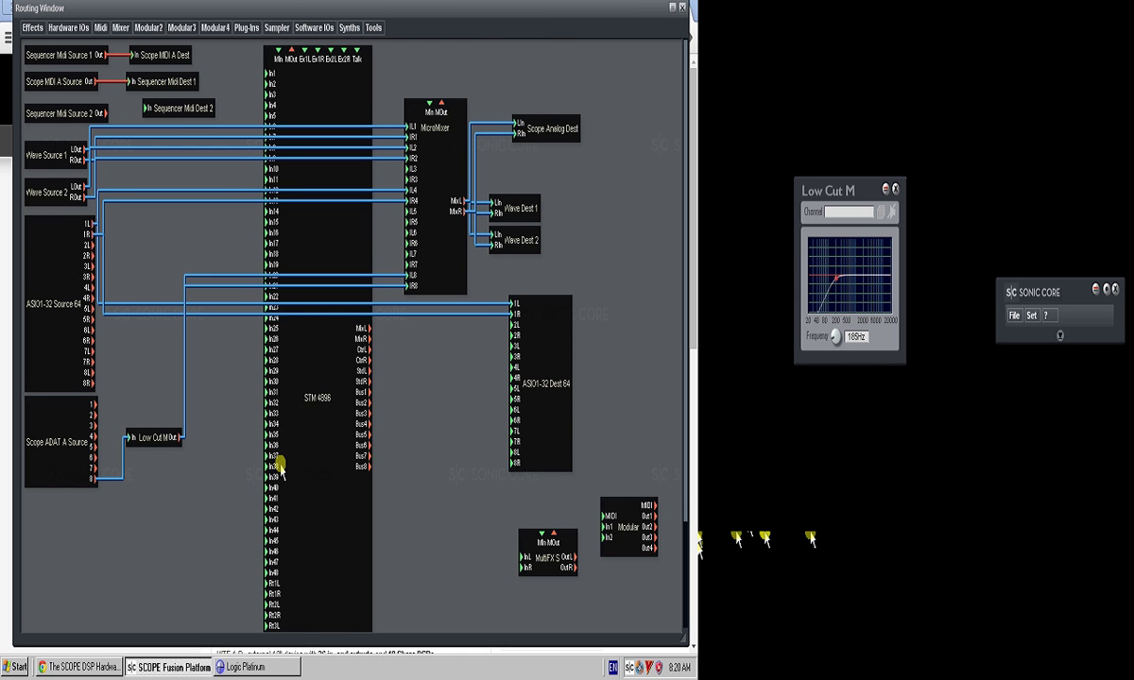
click(314, 288)
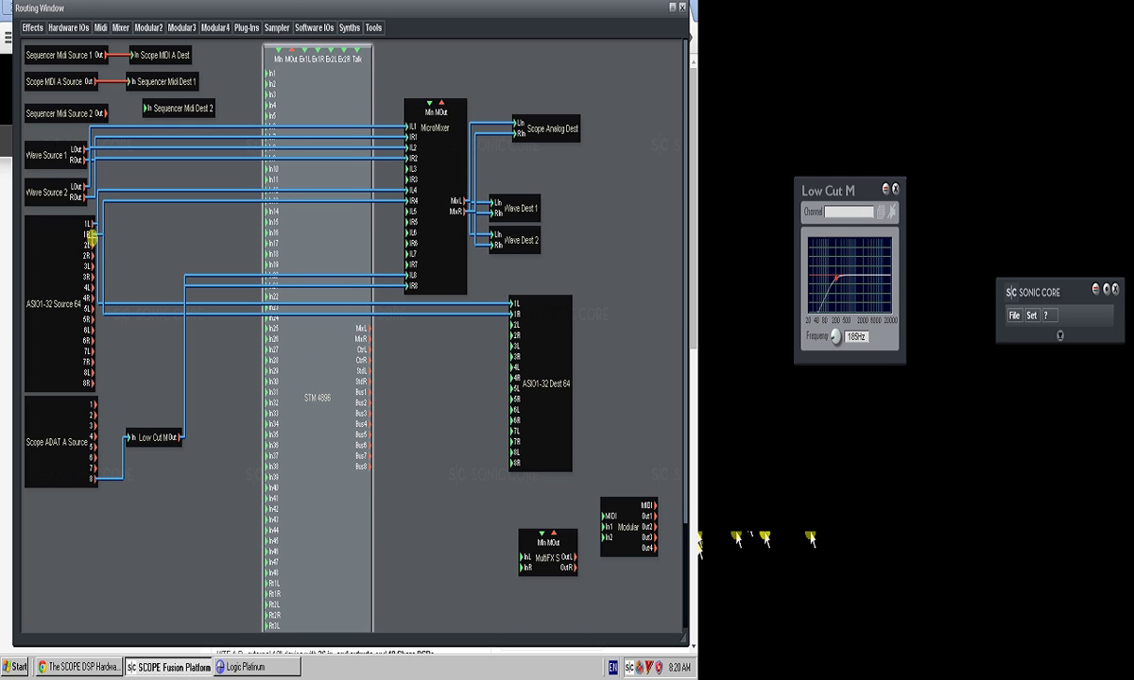
right_click(53, 234)
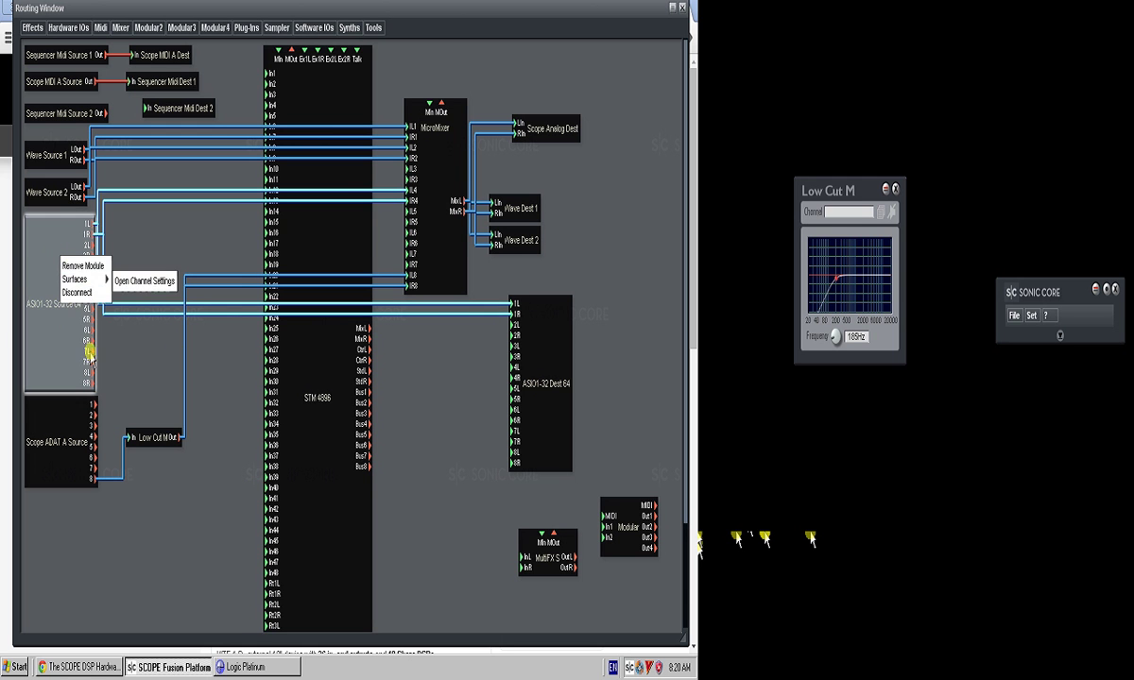
click(88, 340)
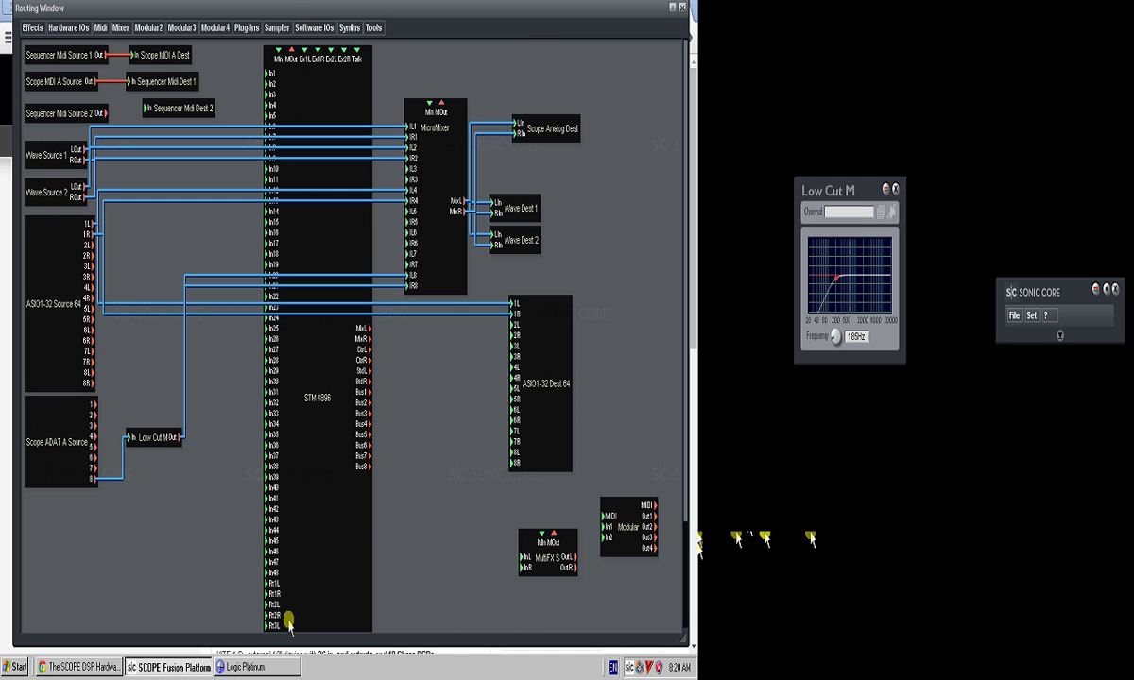
- Bring up the STM 4896 mixer panel again for viewing and close it
double_click(300, 416)
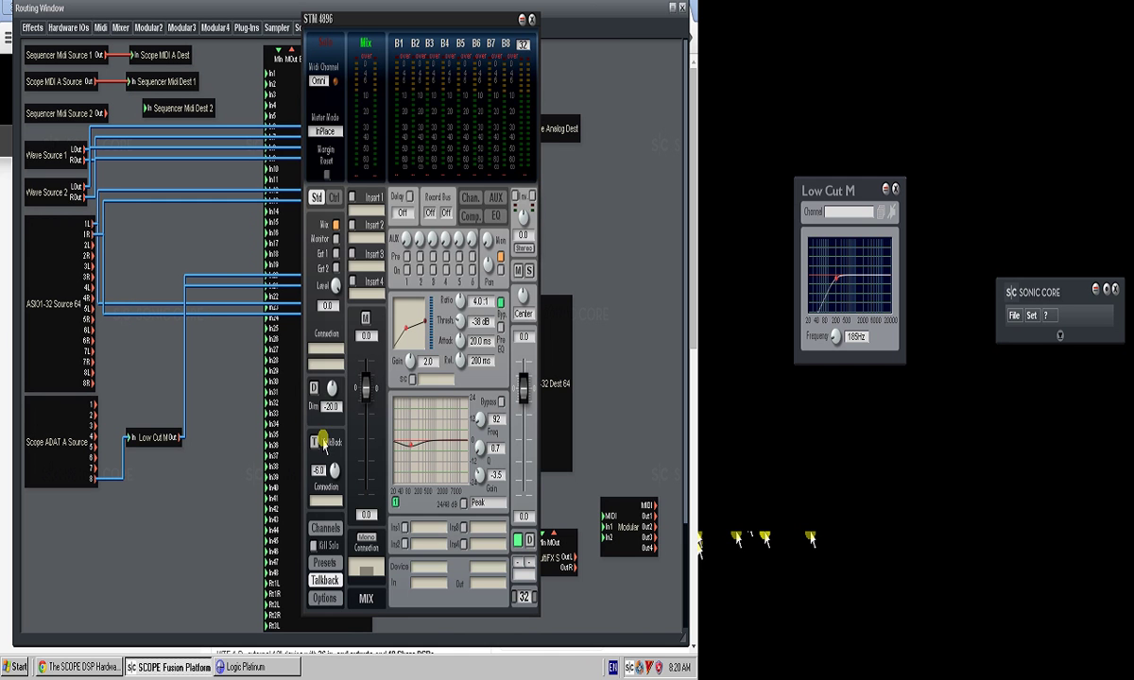
click(533, 21)
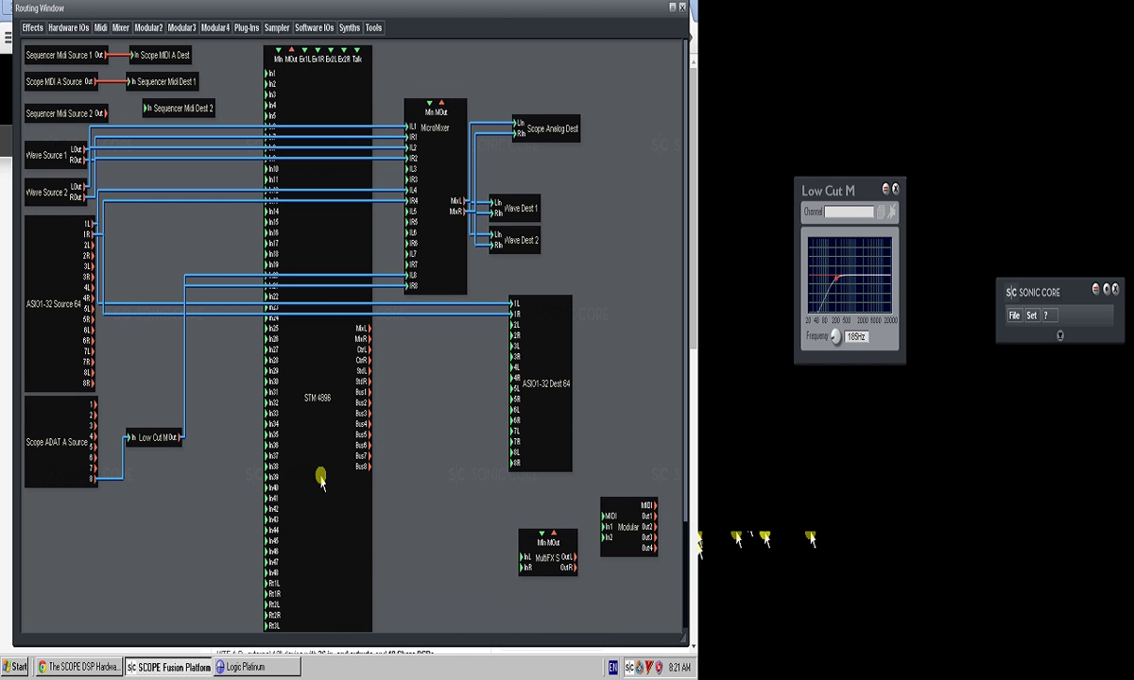
right_click(323, 360)
click(319, 356)
right_click(318, 356)
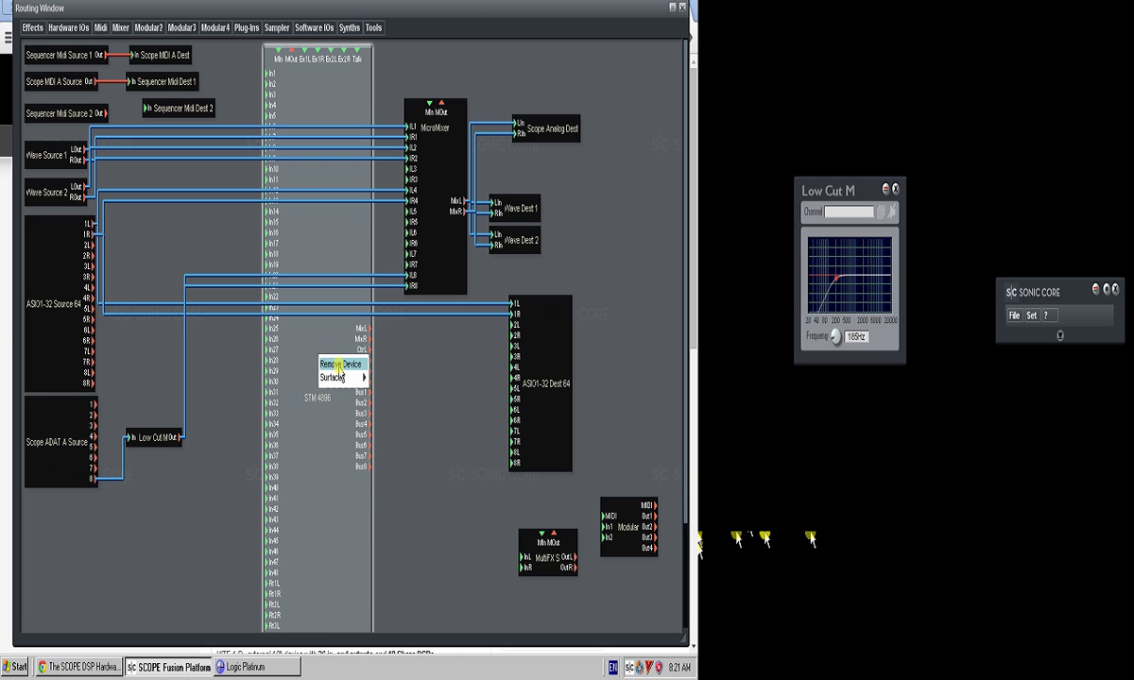
double_click(320, 293)
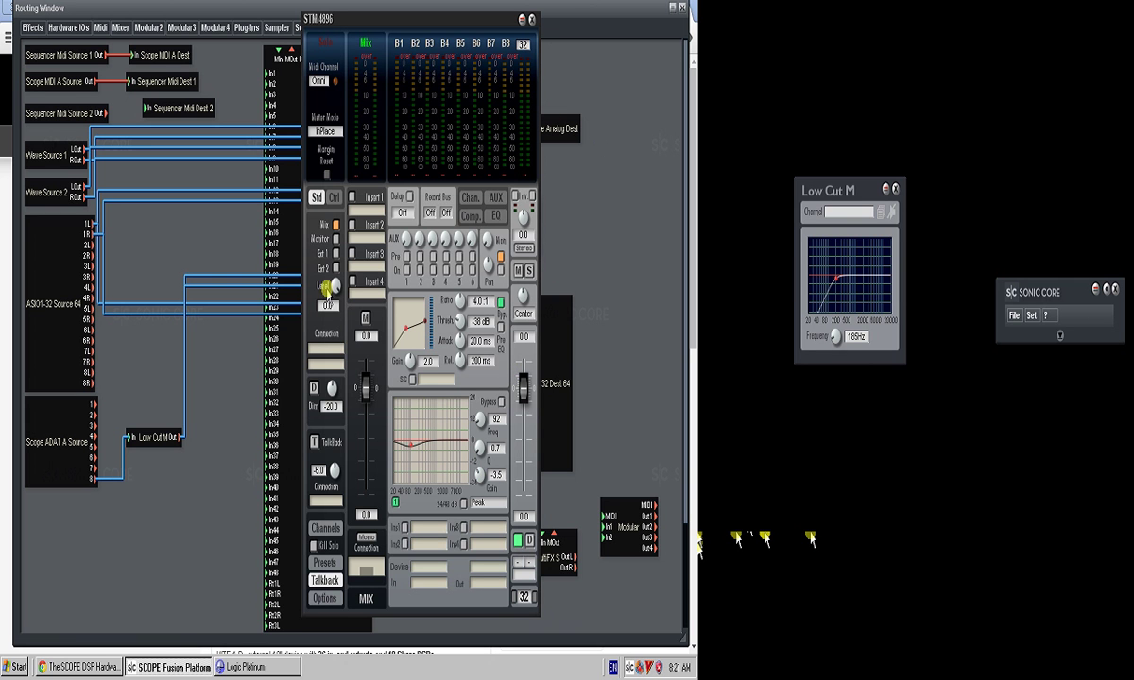
click(531, 19)
- Remove the STM 4896 mixer from the routing window
right_click(329, 365)
click(339, 373)
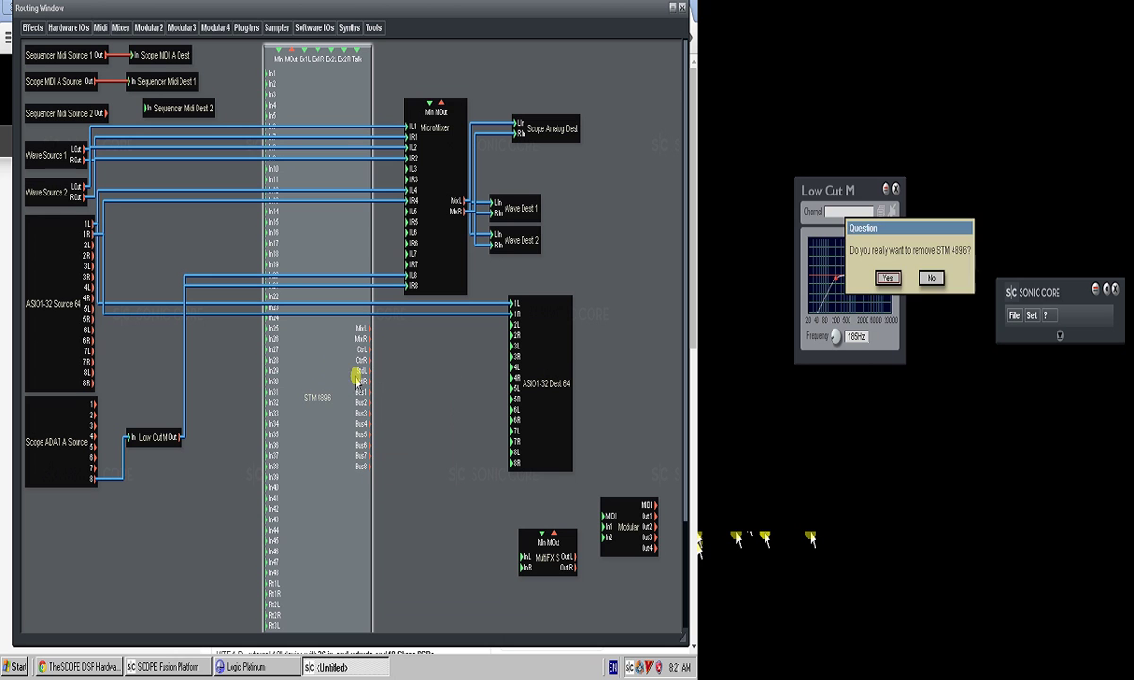
click(889, 280)
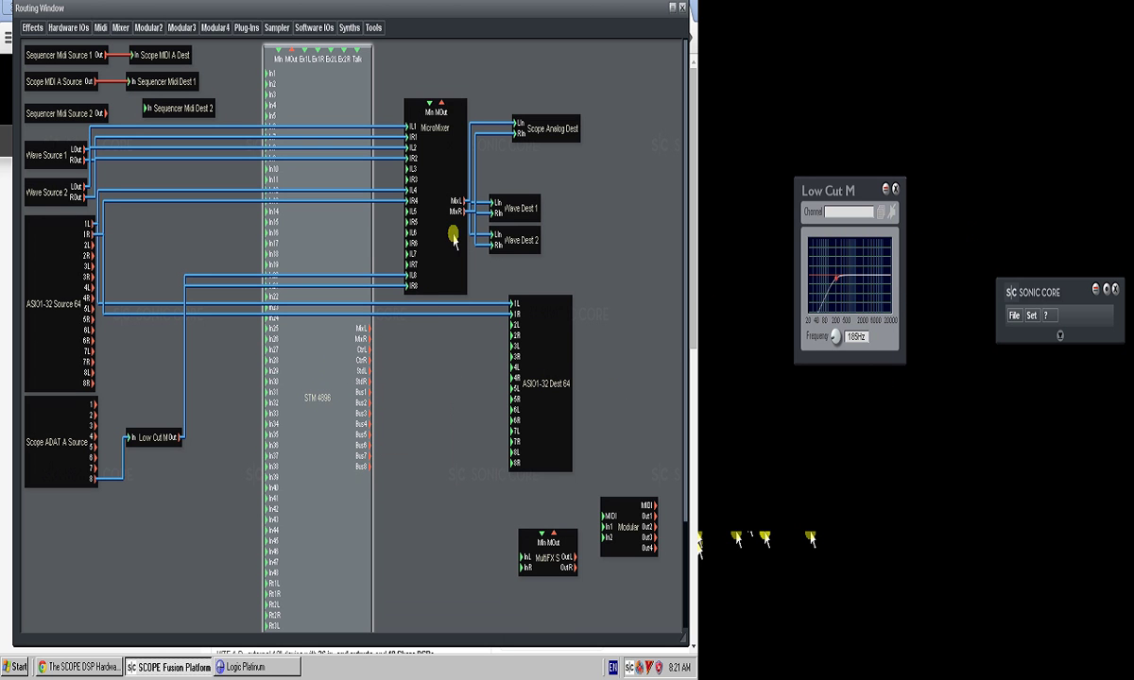
- Move the MicroMixer module slightly up and to the left, and view its mixer panel before closing it
mouse_move(416, 218)
mouse_down()
mouse_move(422, 232)
mouse_move(392, 215)
mouse_move(415, 197)
mouse_up()
double_click(413, 210)
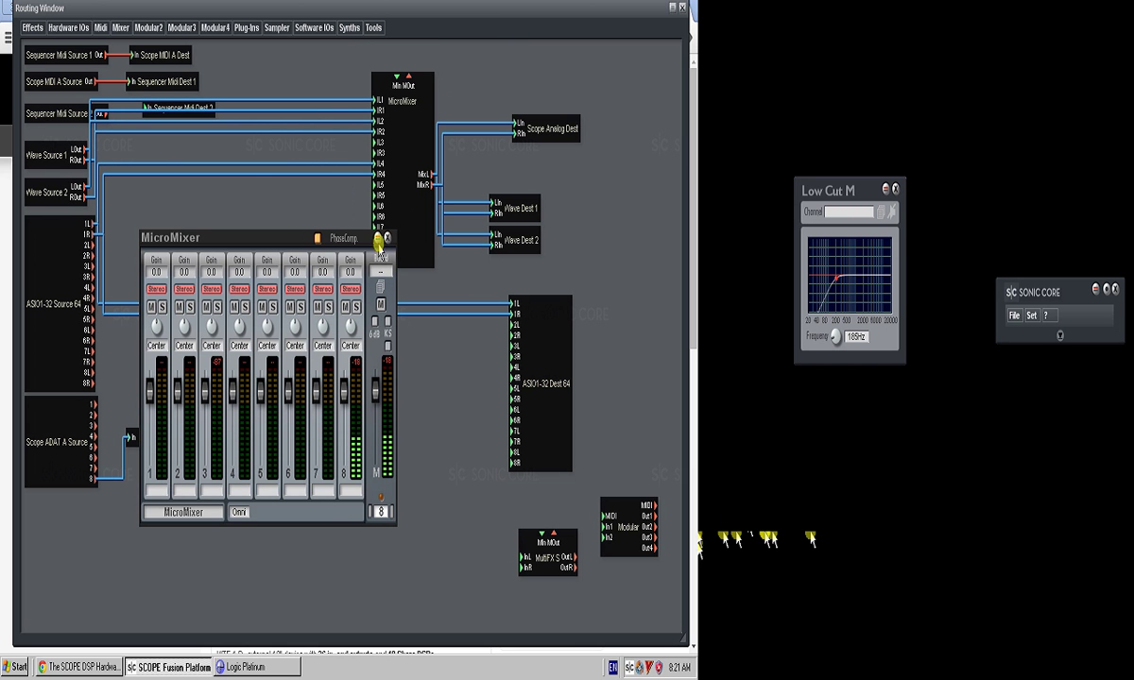
click(386, 238)
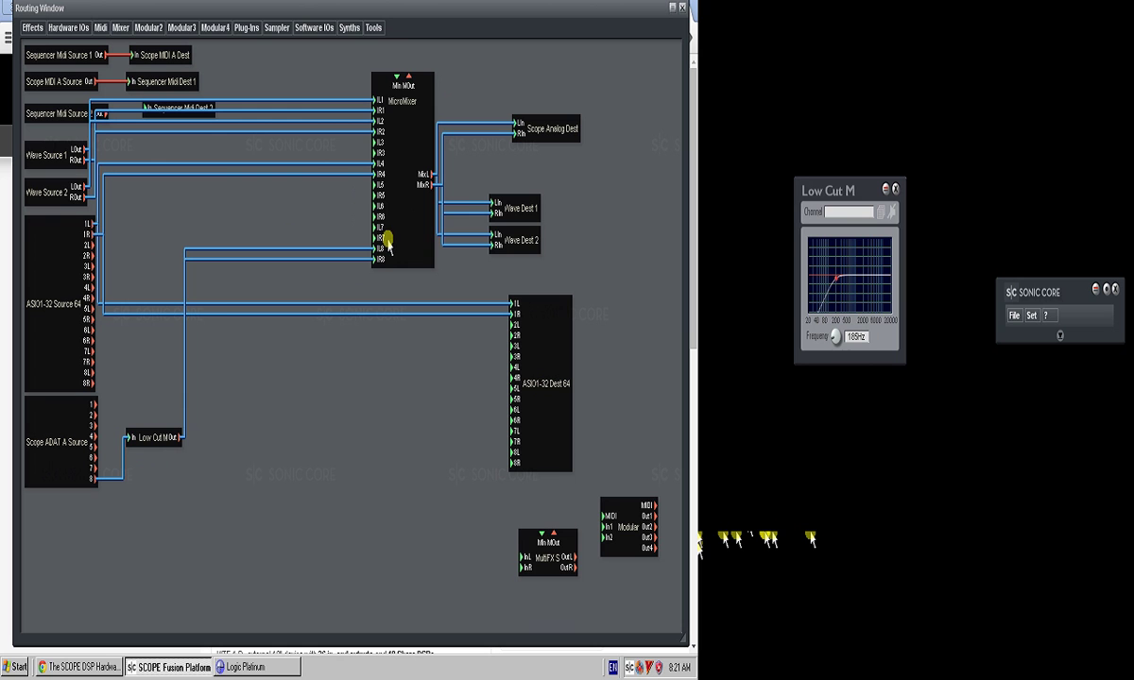
- Browse the mono and stereo effect categories, including the stereo delays, without adding a device
click(41, 34)
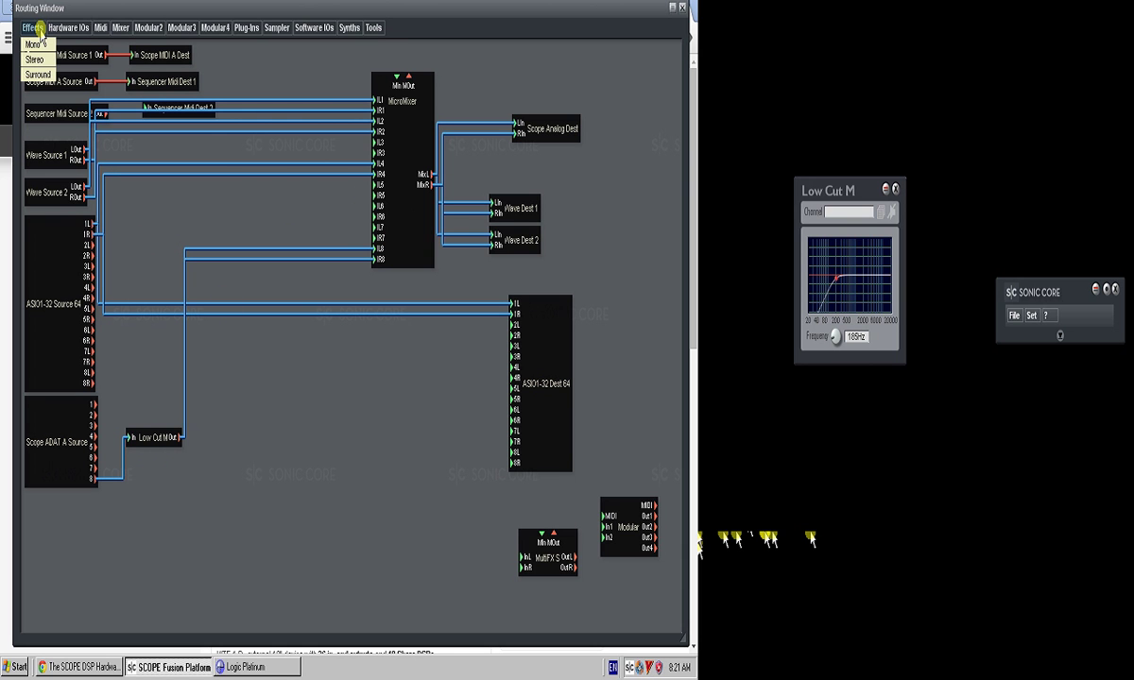
mouse_move(39, 61)
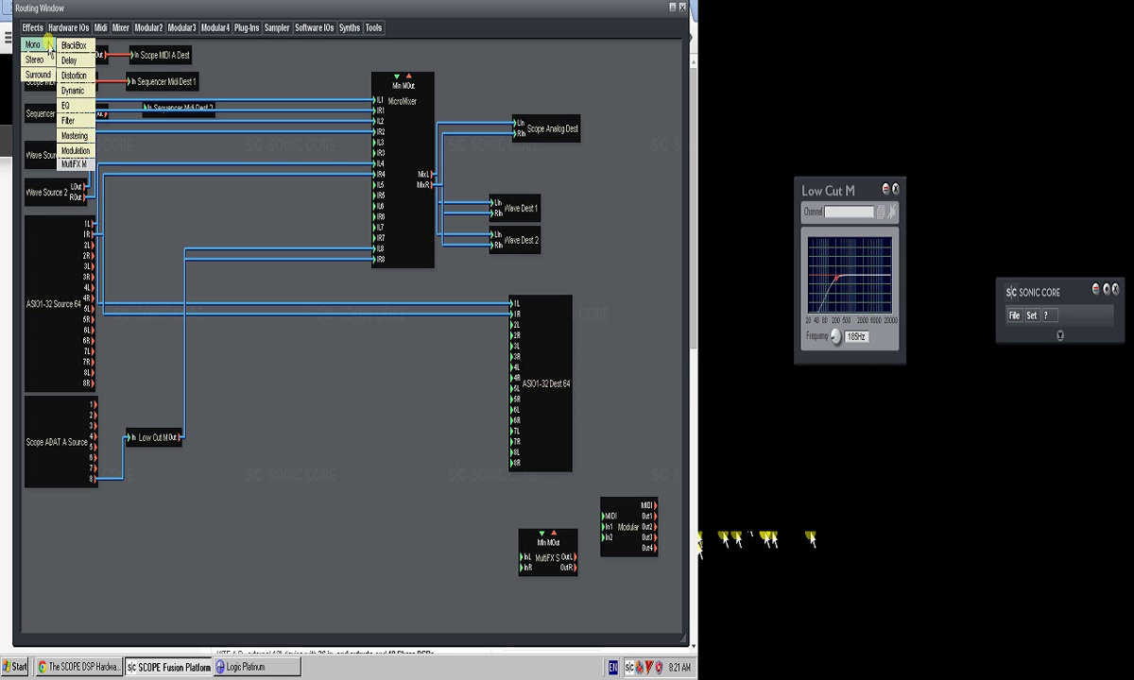
mouse_move(70, 95)
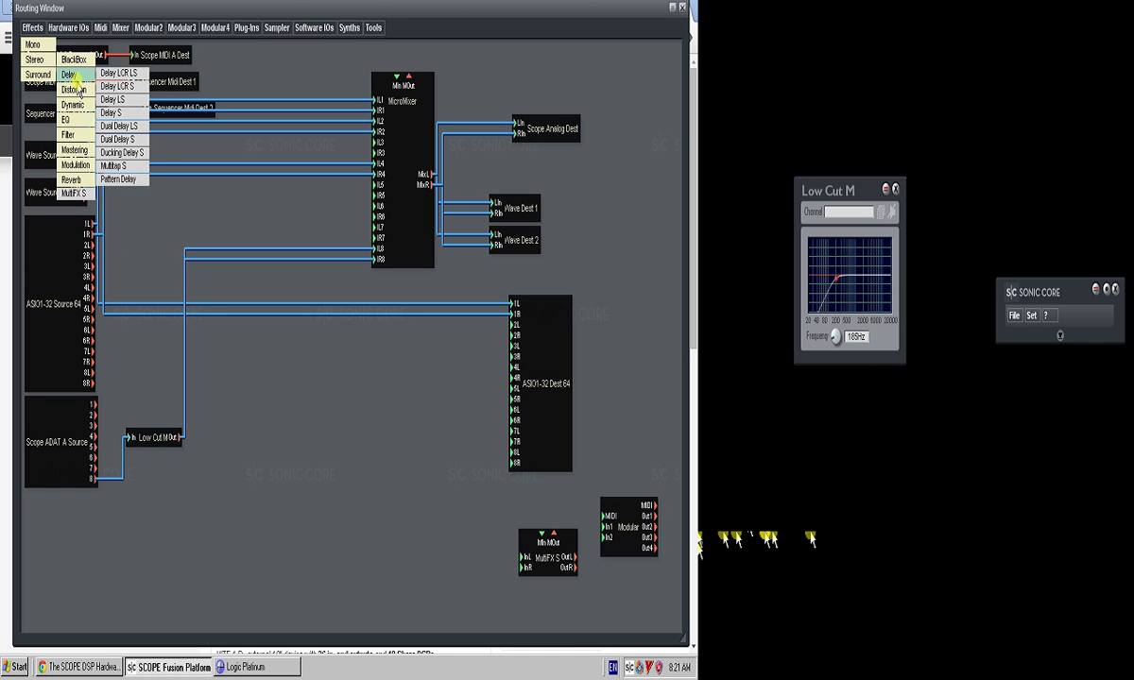
click(124, 449)
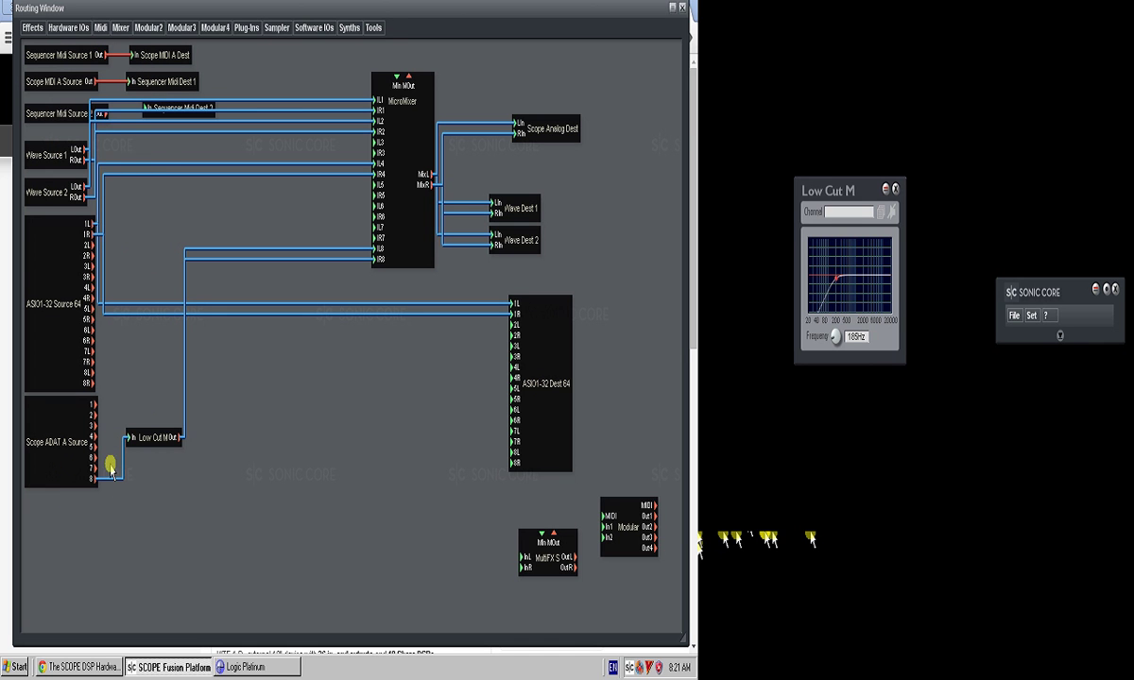
- Bring the Low Cut M panel over the routing window to view its preset list, and close both
click(152, 437)
double_click(154, 440)
drag(818, 190, 302, 132)
click(389, 151)
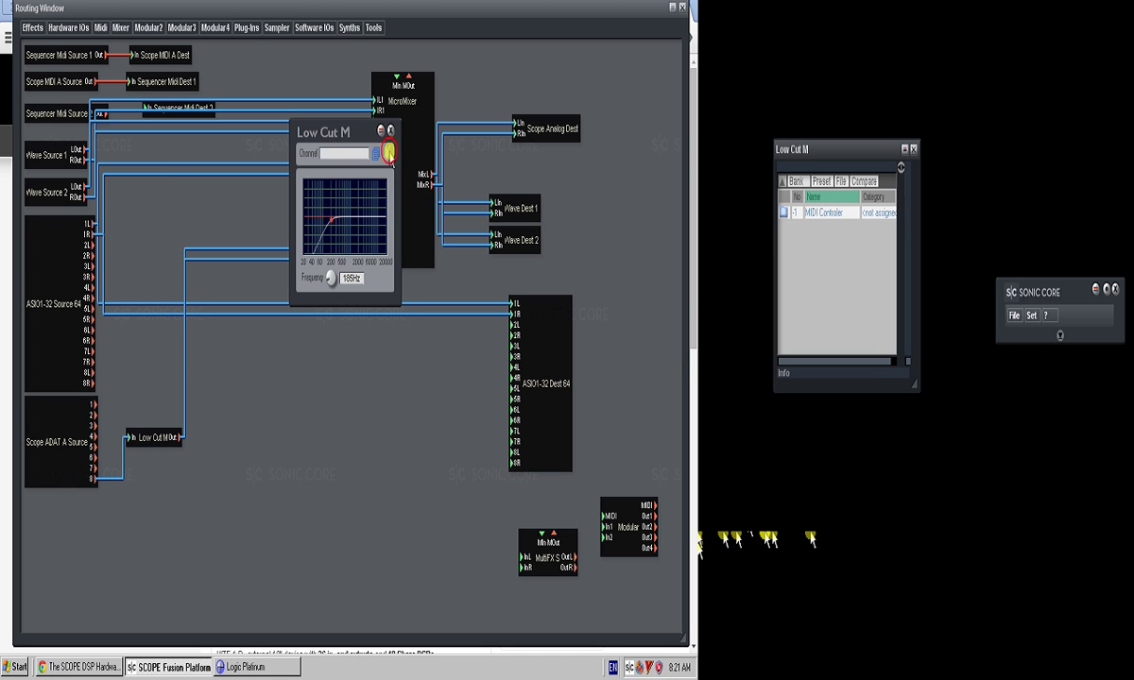
click(386, 157)
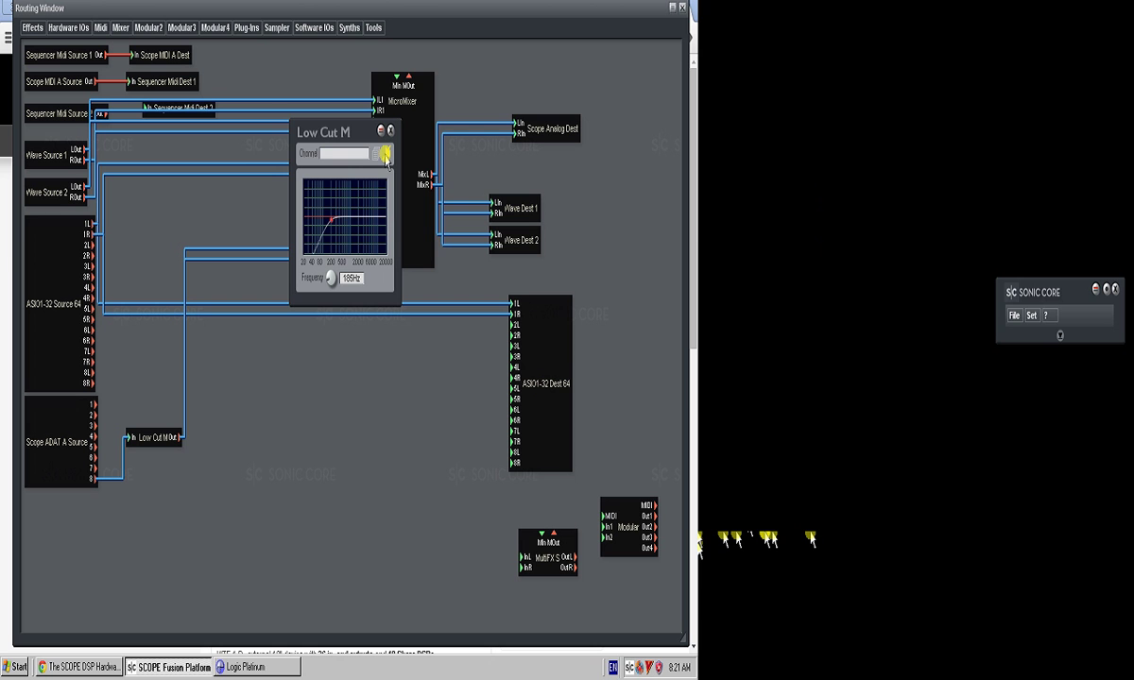
drag(325, 132, 257, 350)
click(322, 348)
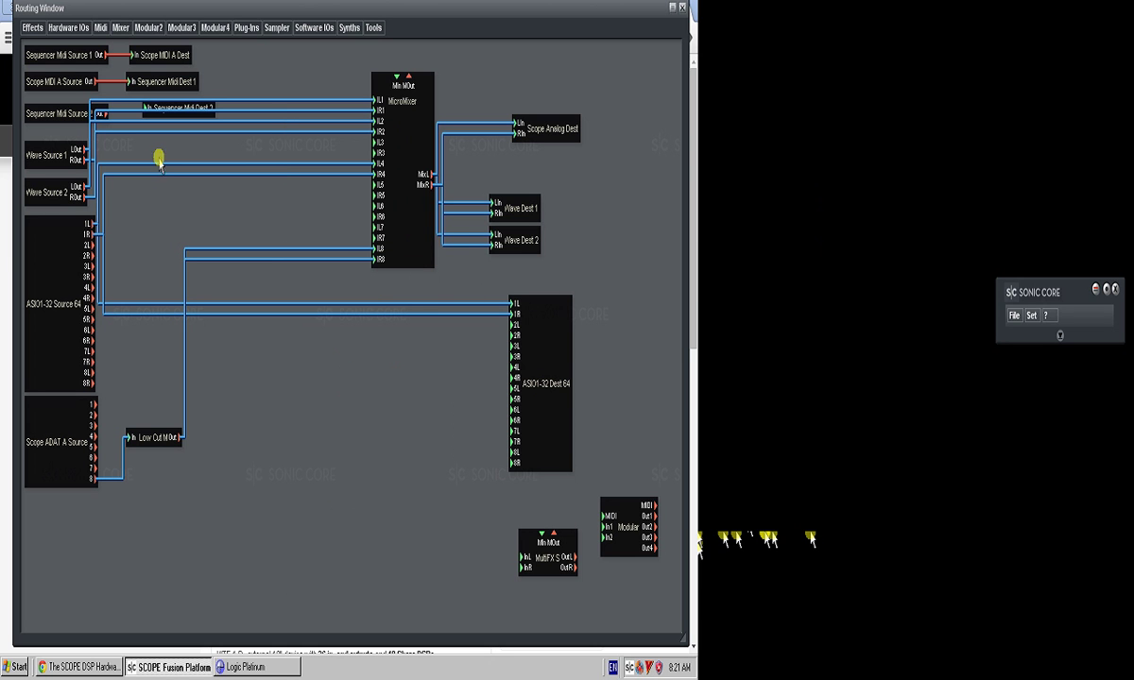
- Add a stereo MultiFX S device below the MicroMixer, and place its open panel over the routing window
click(34, 28)
mouse_move(51, 75)
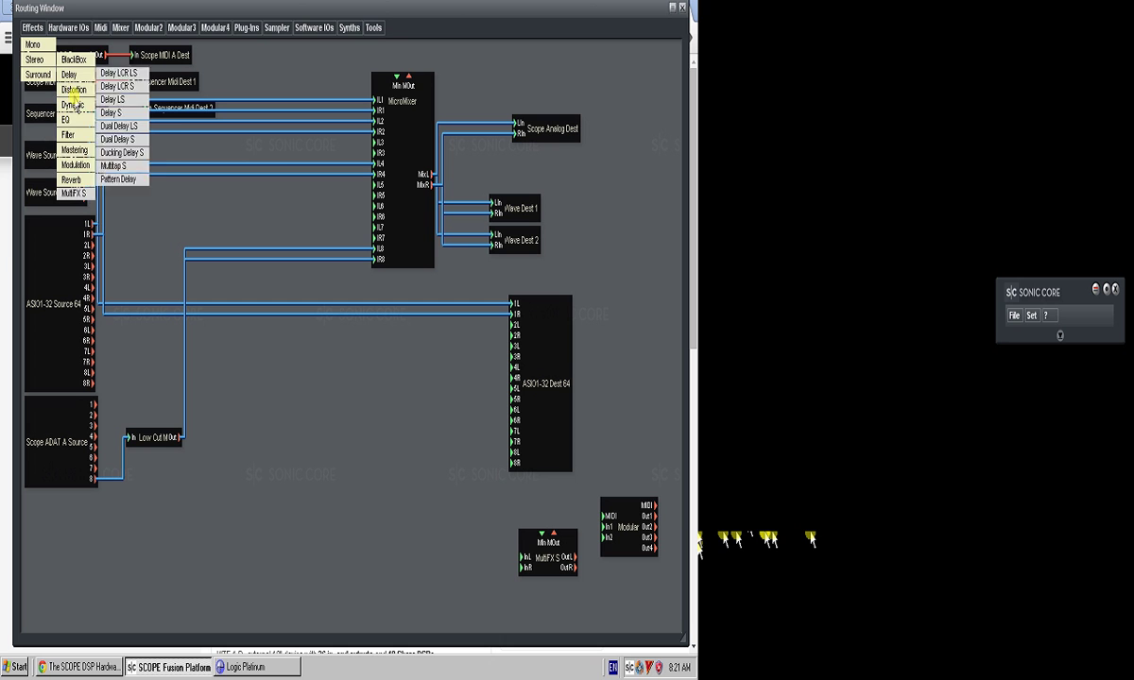
click(293, 385)
click(280, 385)
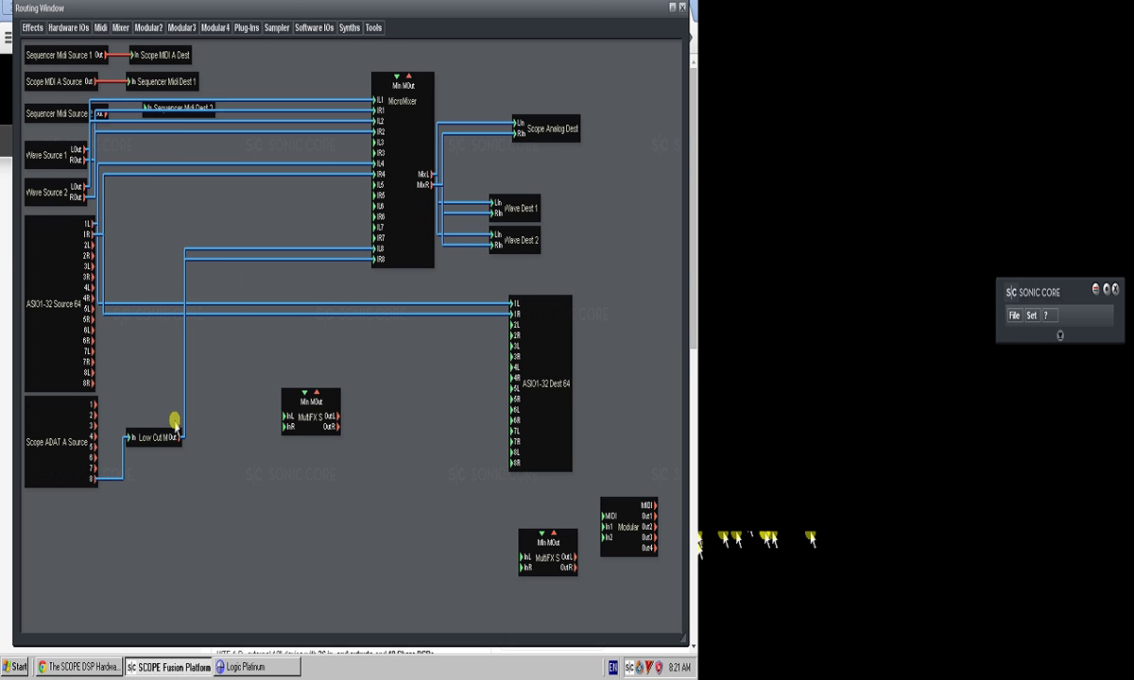
double_click(299, 427)
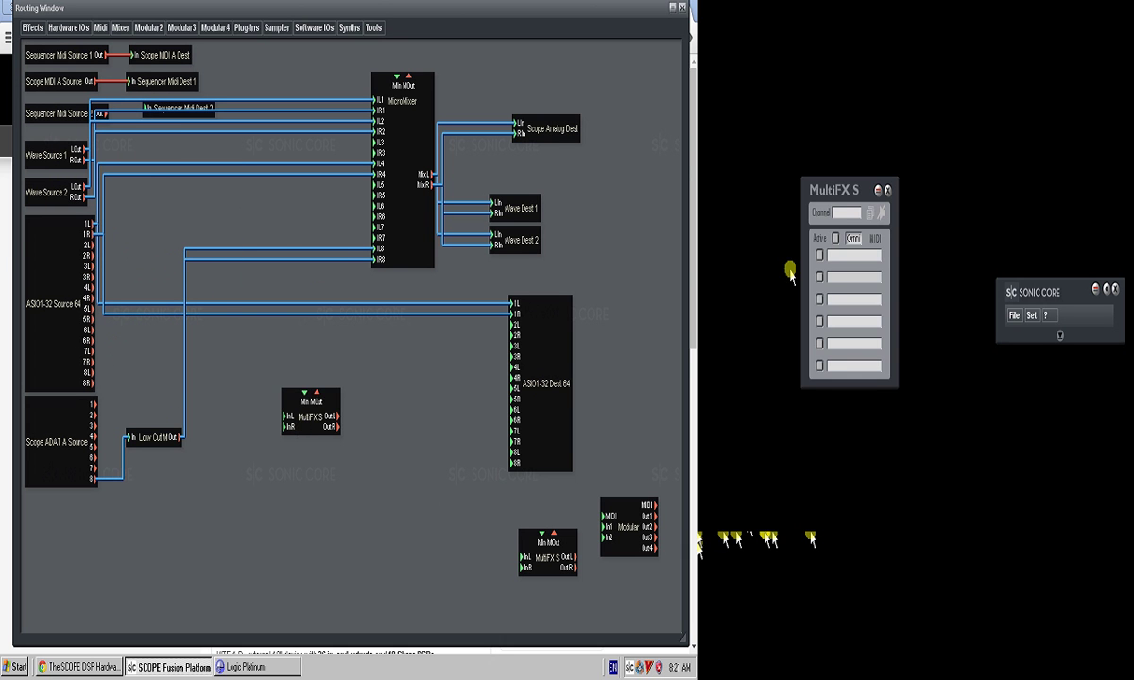
drag(822, 187, 155, 260)
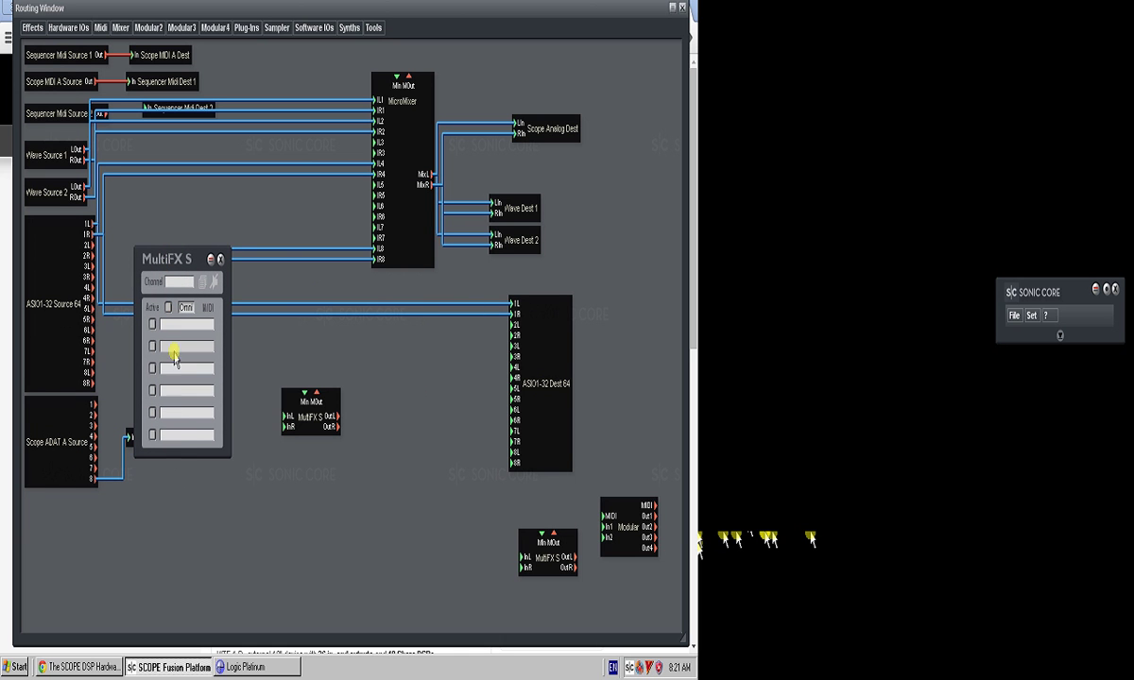
- Insert a nested MultiFX S in slot 6 of the MultiFX S panel, and close the nested device's panel
click(184, 442)
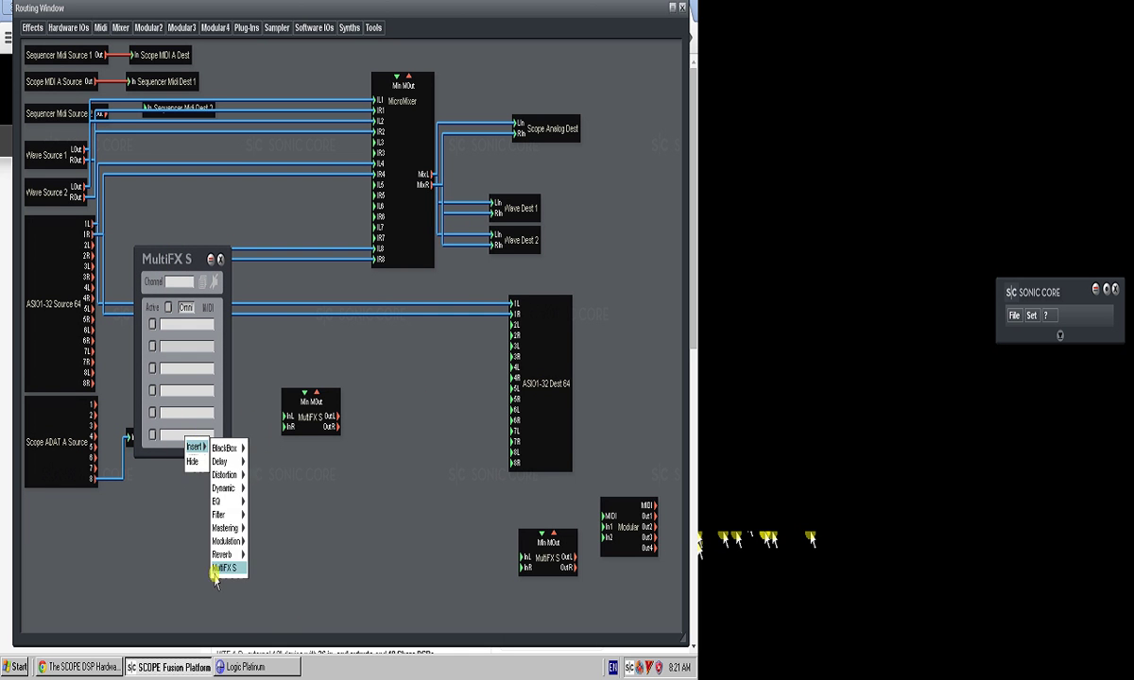
click(211, 541)
double_click(198, 439)
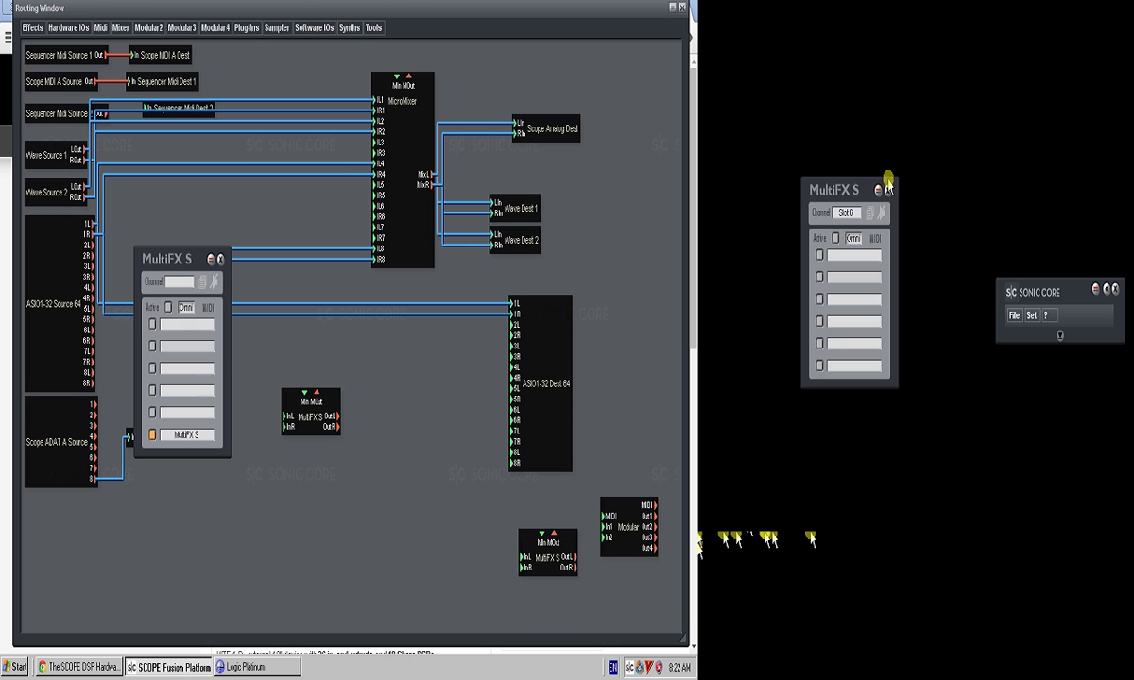
click(884, 185)
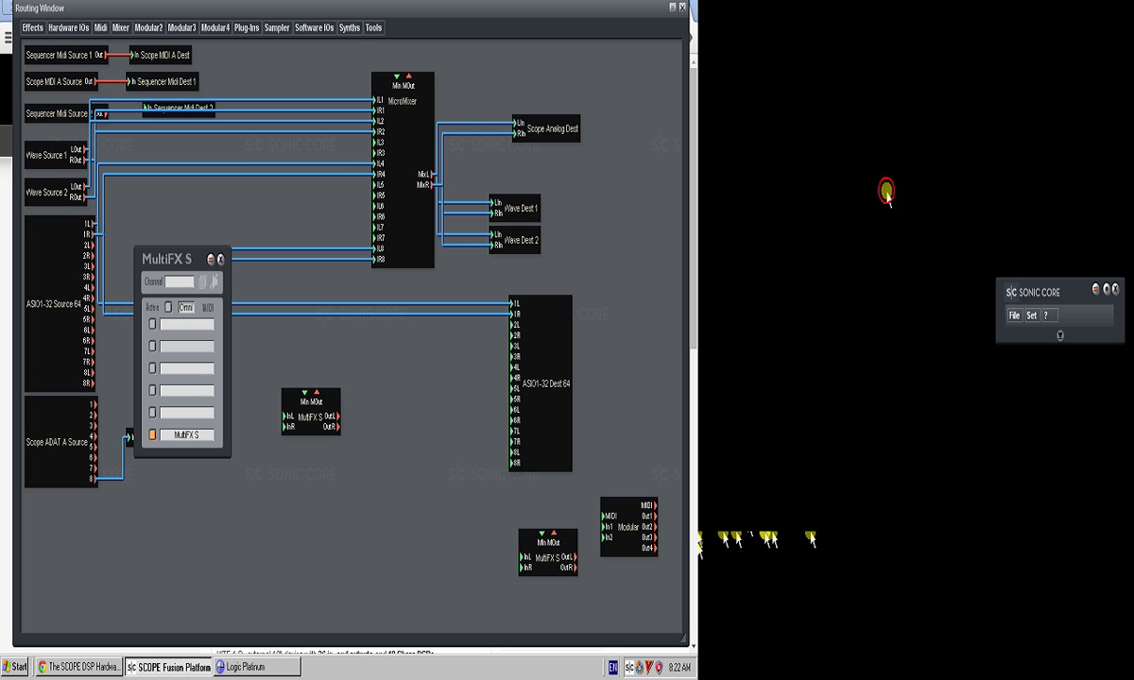
- Close the MultiFX S panel and remove the MultiFX S module below the MicroMixer from the routing window
click(221, 262)
click(309, 422)
right_click(309, 431)
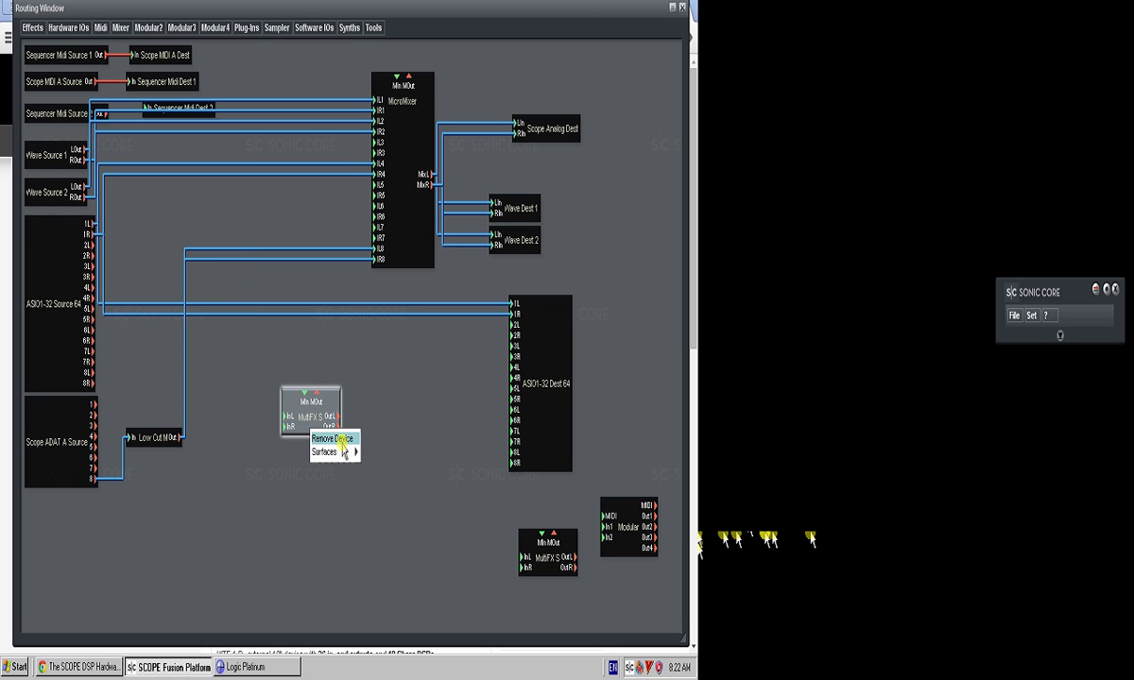
click(342, 439)
click(886, 279)
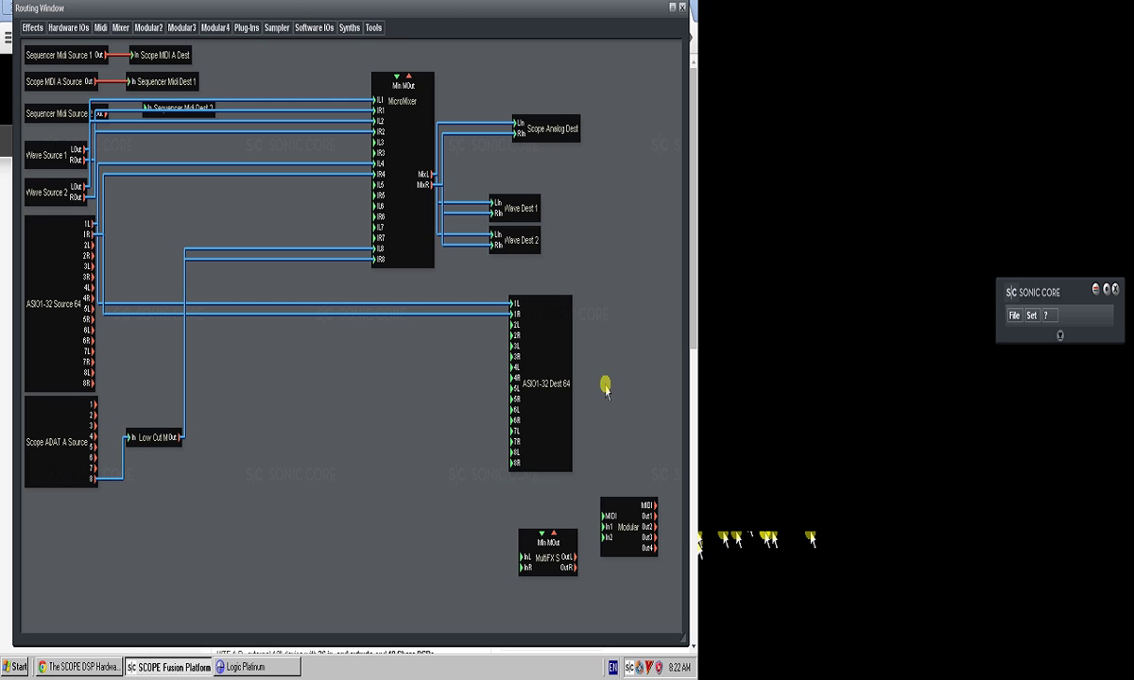
- Look through the stereo effects categories, including the BlackBox group and its Legacy devices
click(31, 29)
mouse_move(38, 76)
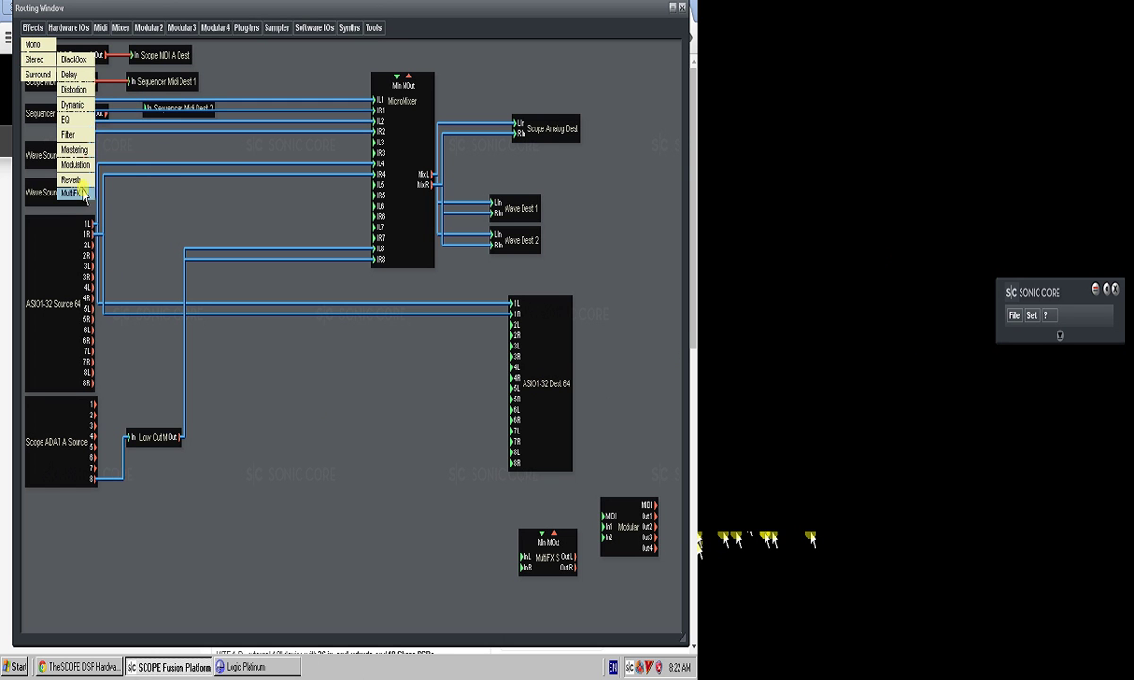
mouse_move(80, 76)
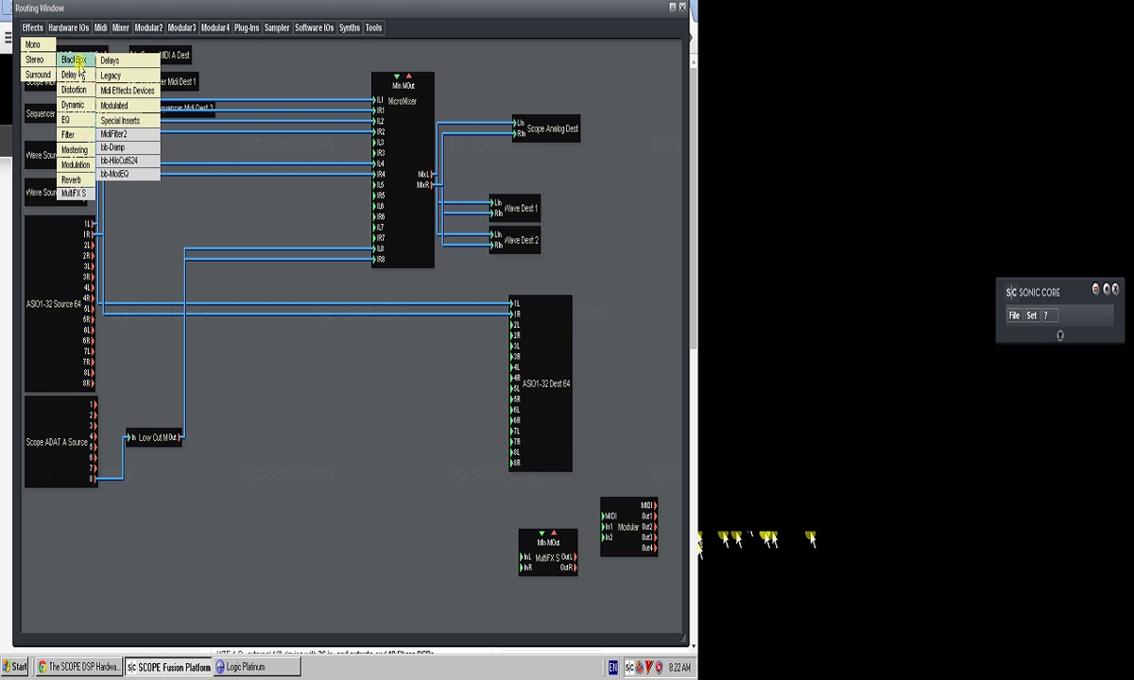
mouse_move(130, 79)
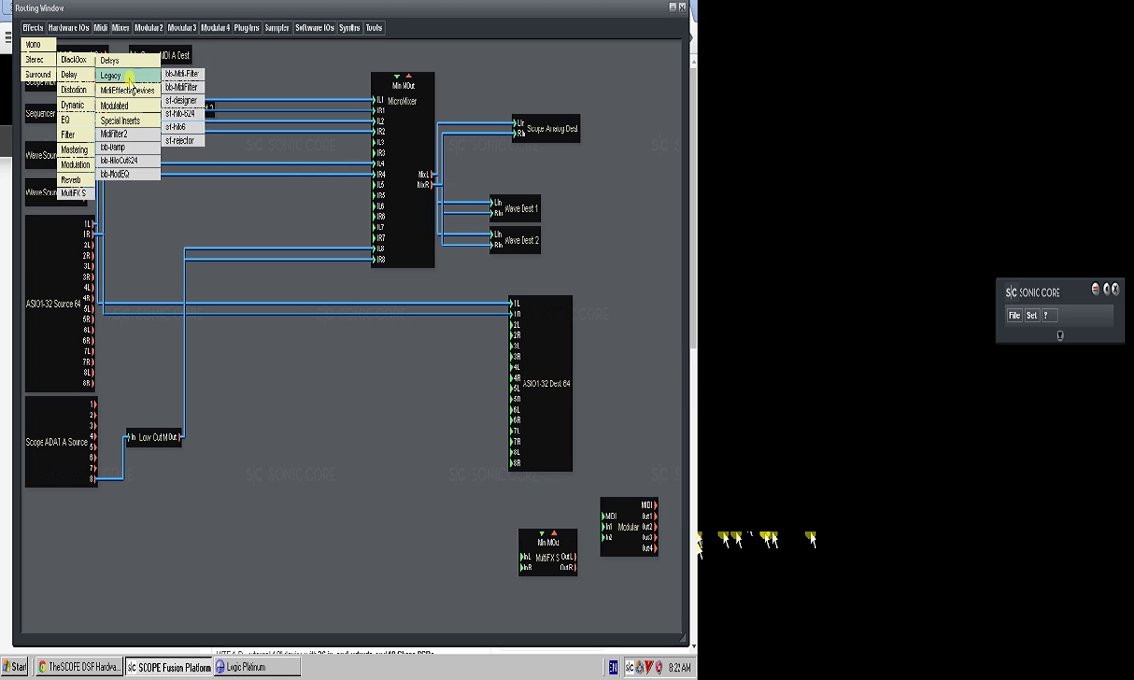
- Switch to Chrome, open the SCOPE Plug-Ins page on the Sonic Core site, and expand its manufacturer list
click(107, 668)
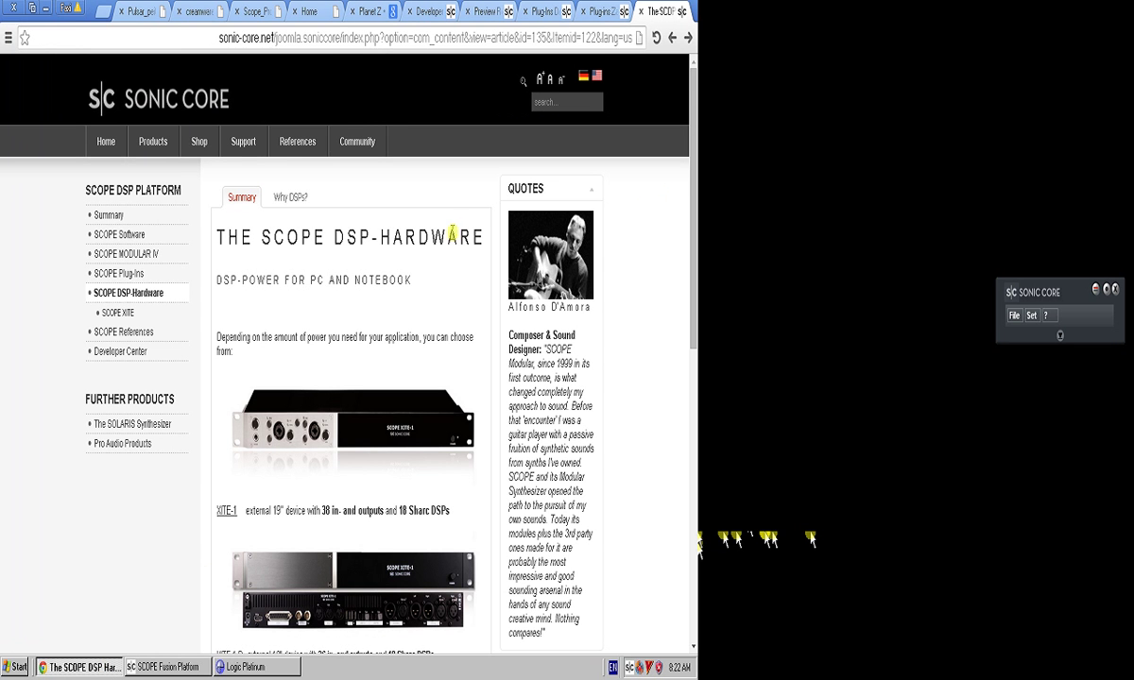
click(153, 275)
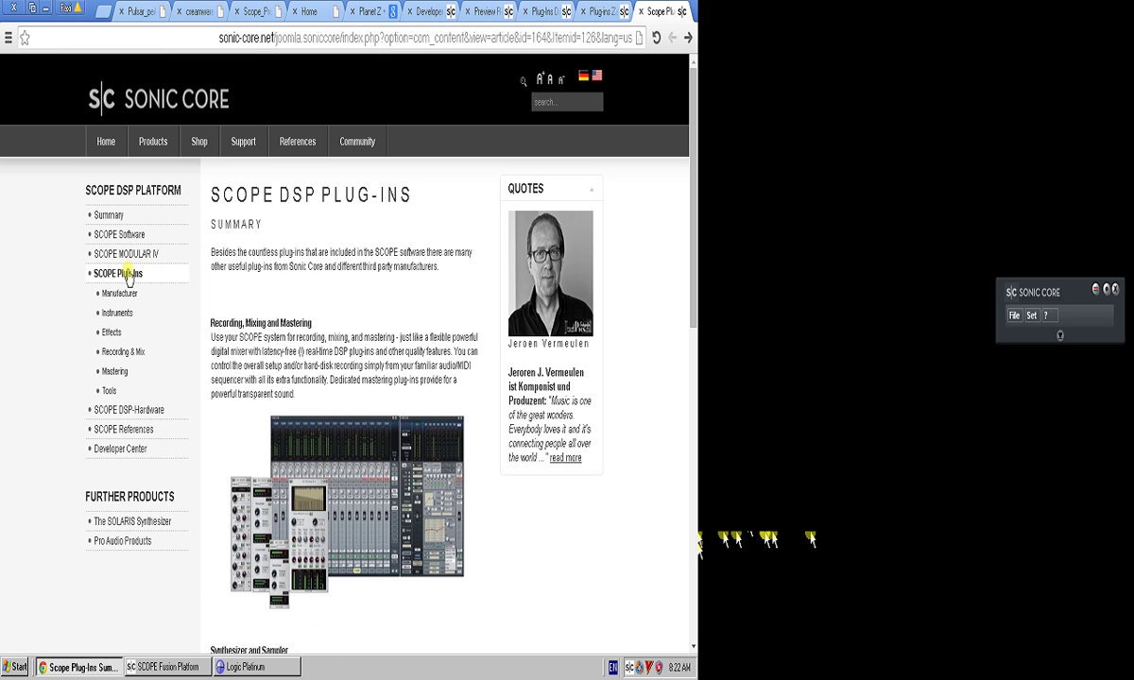
click(120, 293)
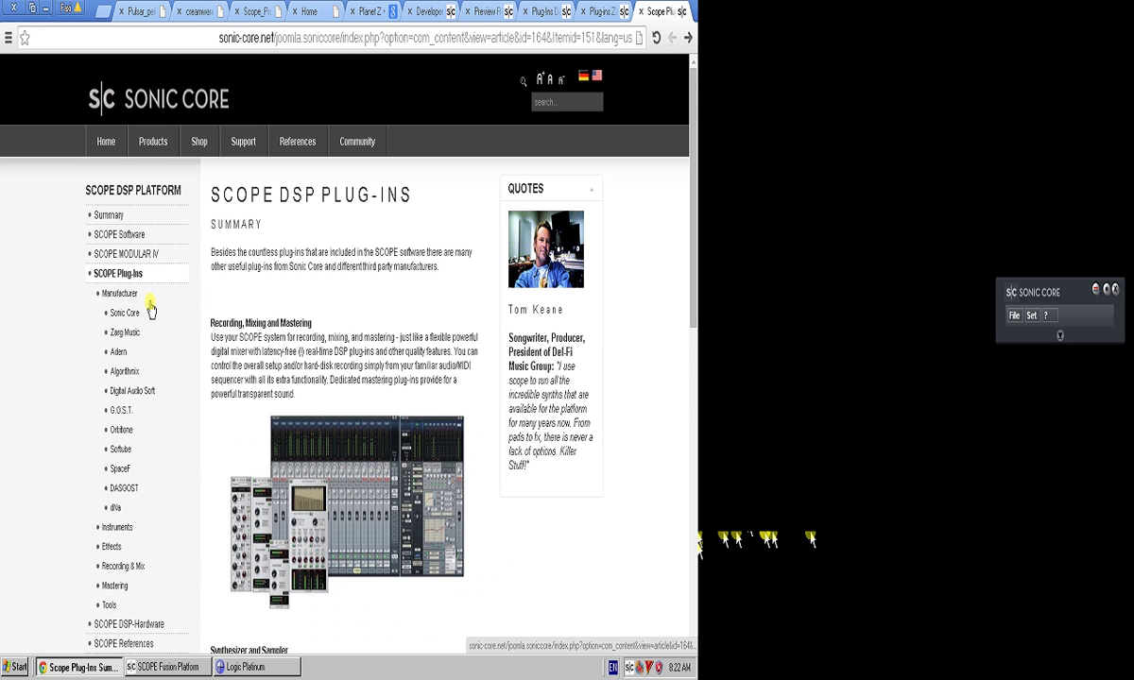
scroll(151, 309, down, 4)
scroll(147, 288, up, 2)
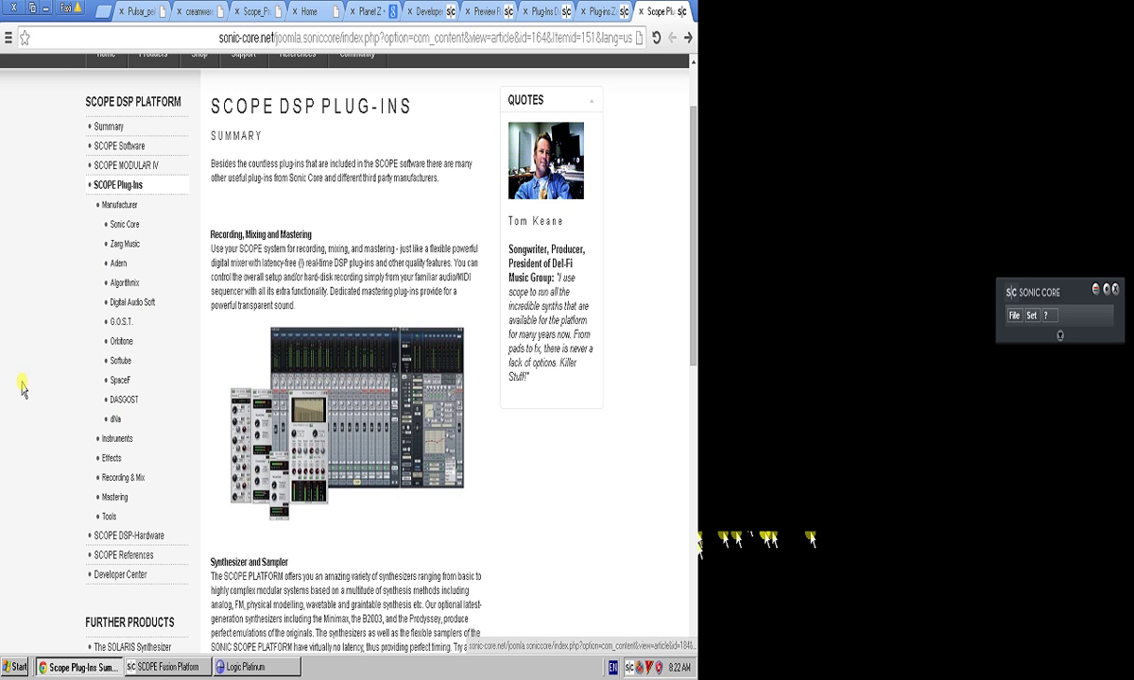
- Open the Zarg Music manufacturer page and look over its synthesizer plug-ins
click(126, 244)
scroll(156, 189, down, 4)
scroll(153, 208, up, 4)
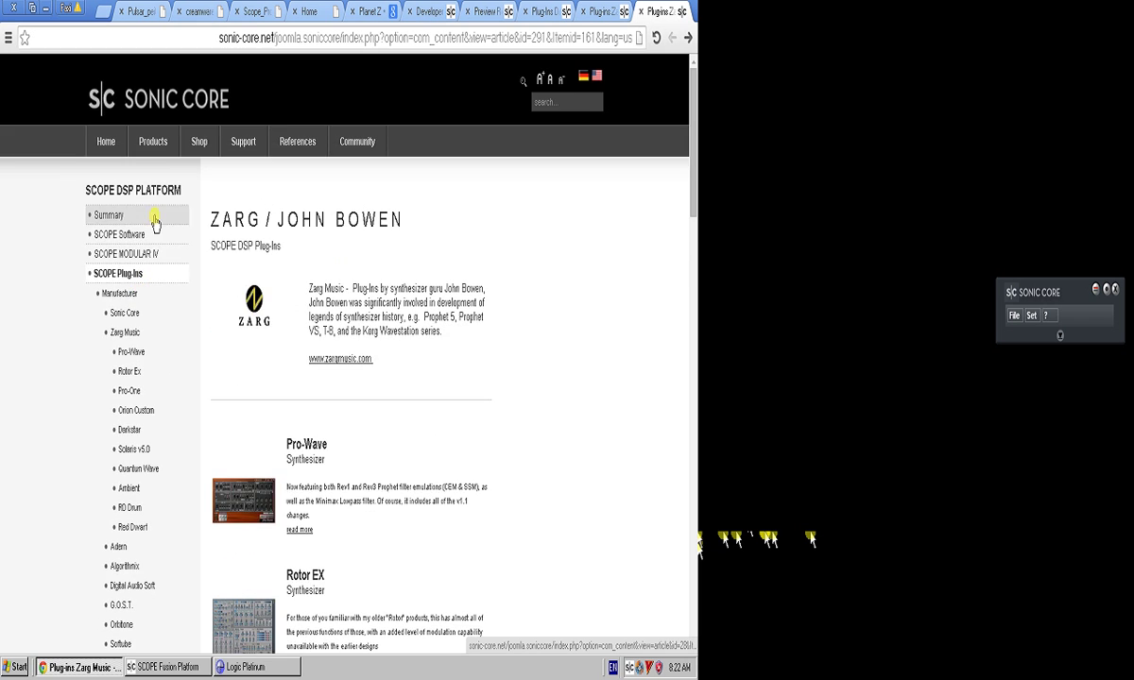
scroll(131, 413, down, 1)
scroll(132, 413, down, 2)
scroll(291, 247, up, 3)
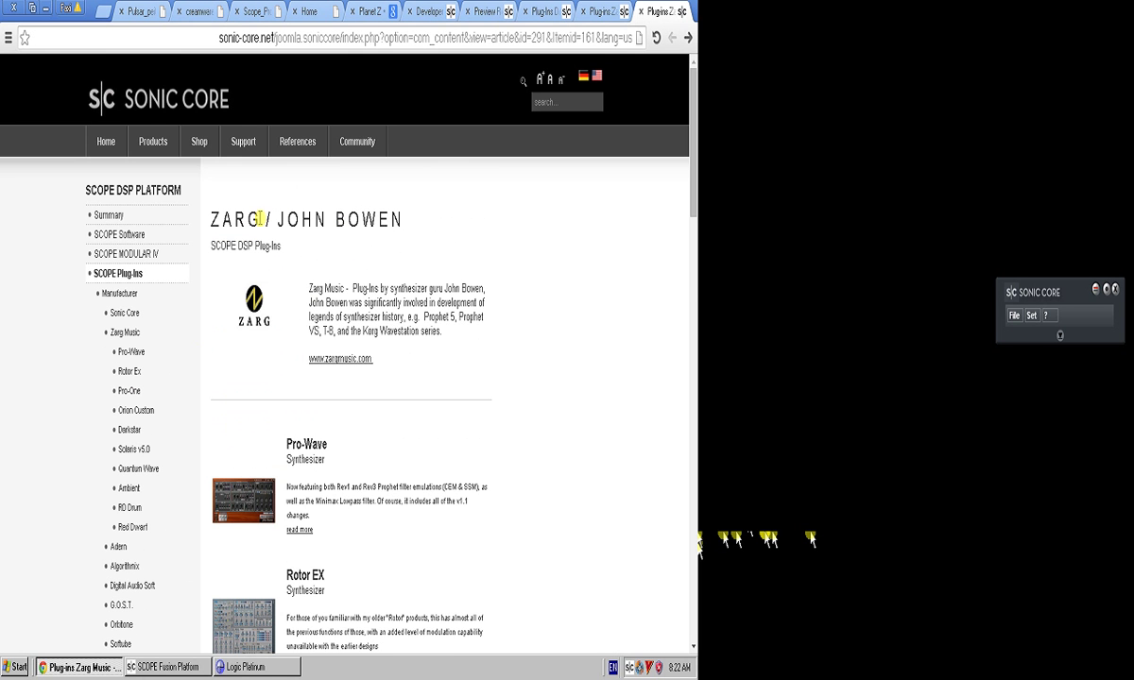
- Highlight the designer's name in the Zarg heading and the description's Prophet and Korg Wavestation examples, and clear the selection
drag(278, 220, 415, 218)
drag(475, 345, 424, 316)
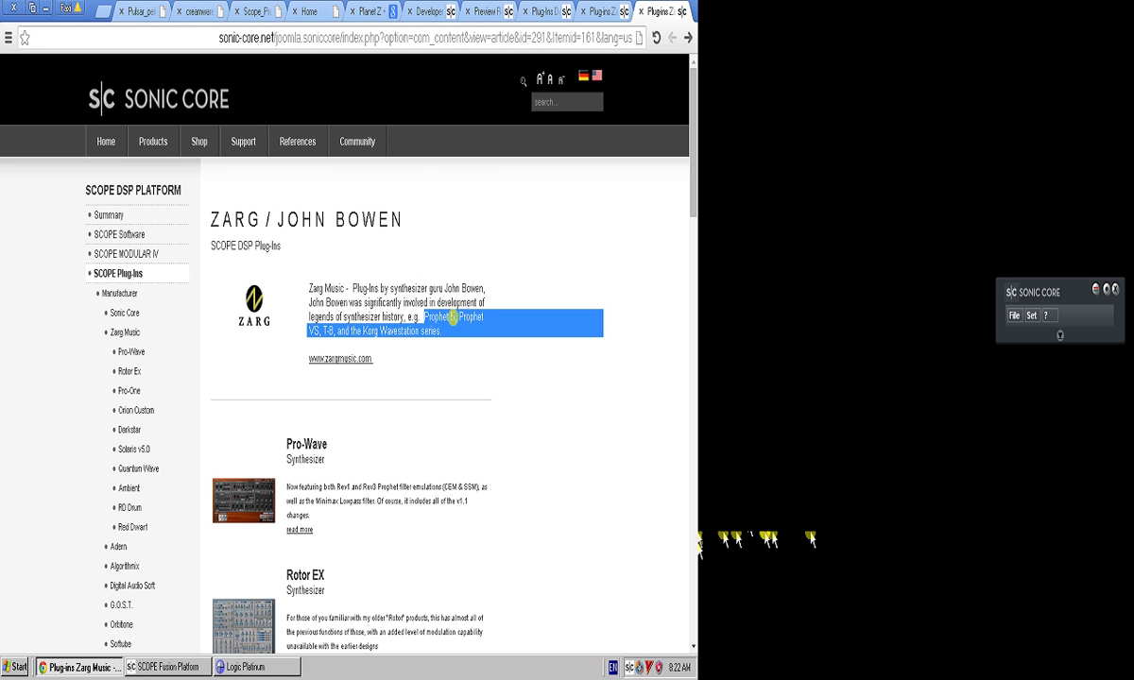
click(366, 332)
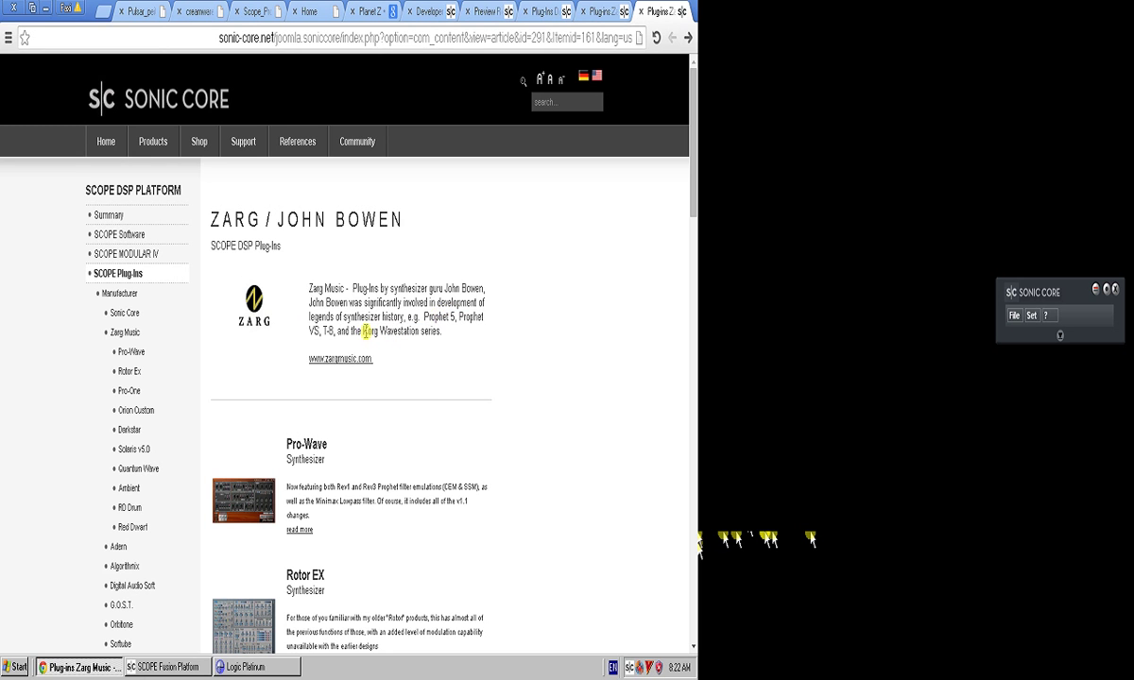
- View the enlarged picture of the Pro-Wave synthesizer and close it
scroll(369, 324, down, 1)
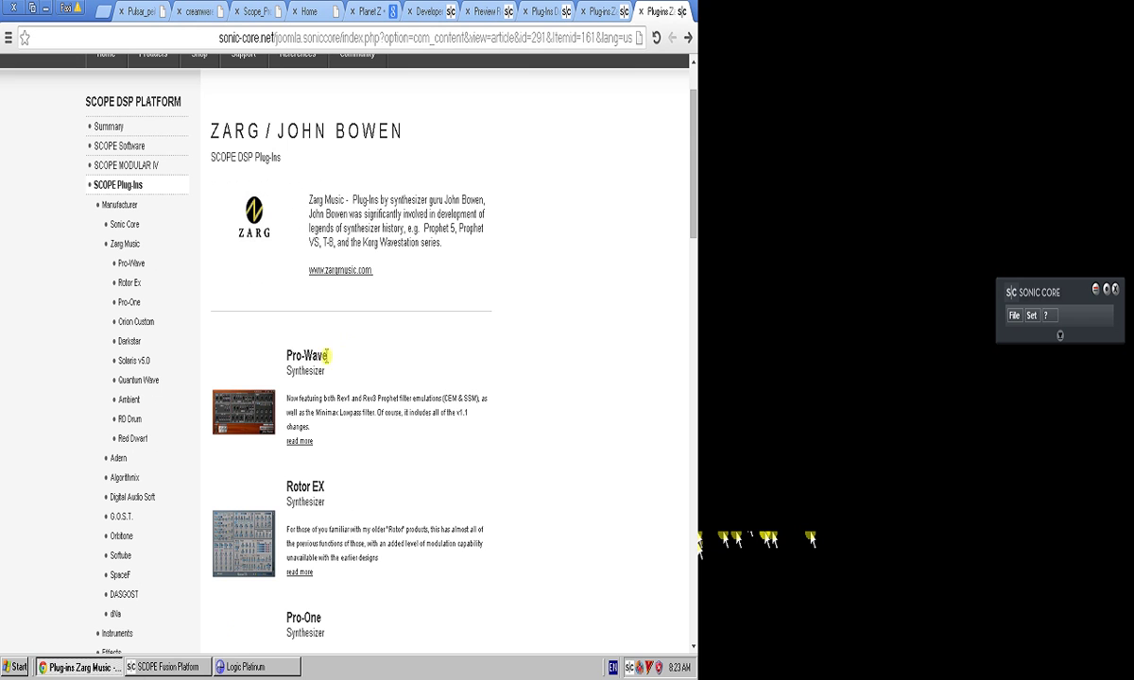
click(245, 407)
right_click(543, 255)
right_click(577, 216)
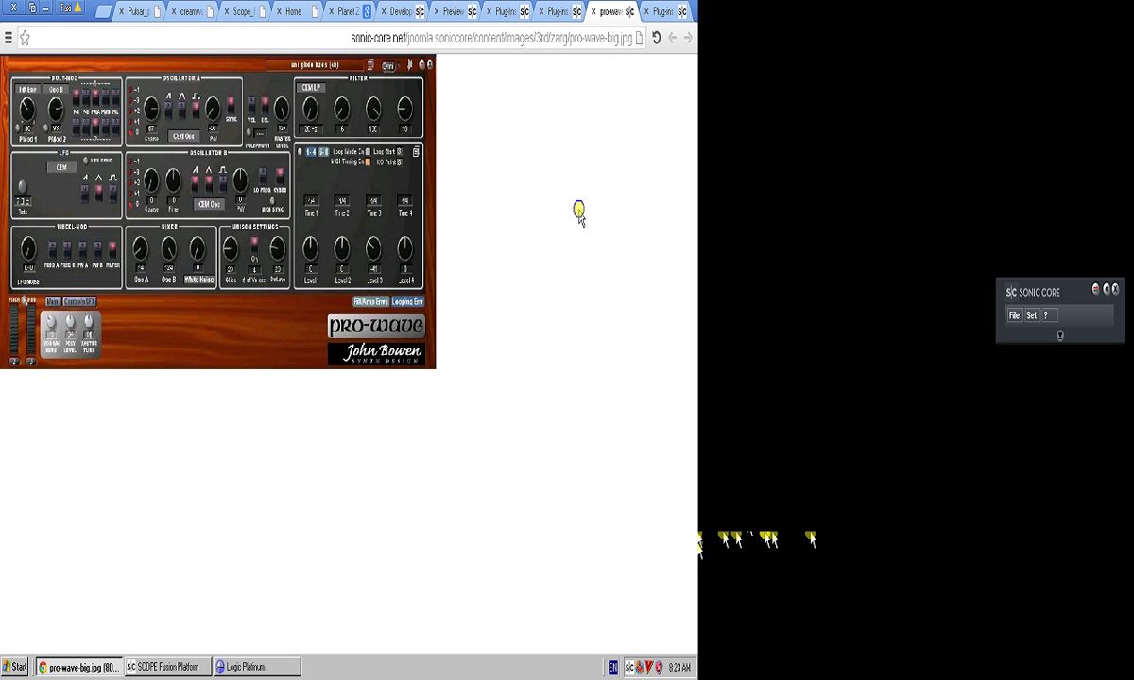
right_click(634, 181)
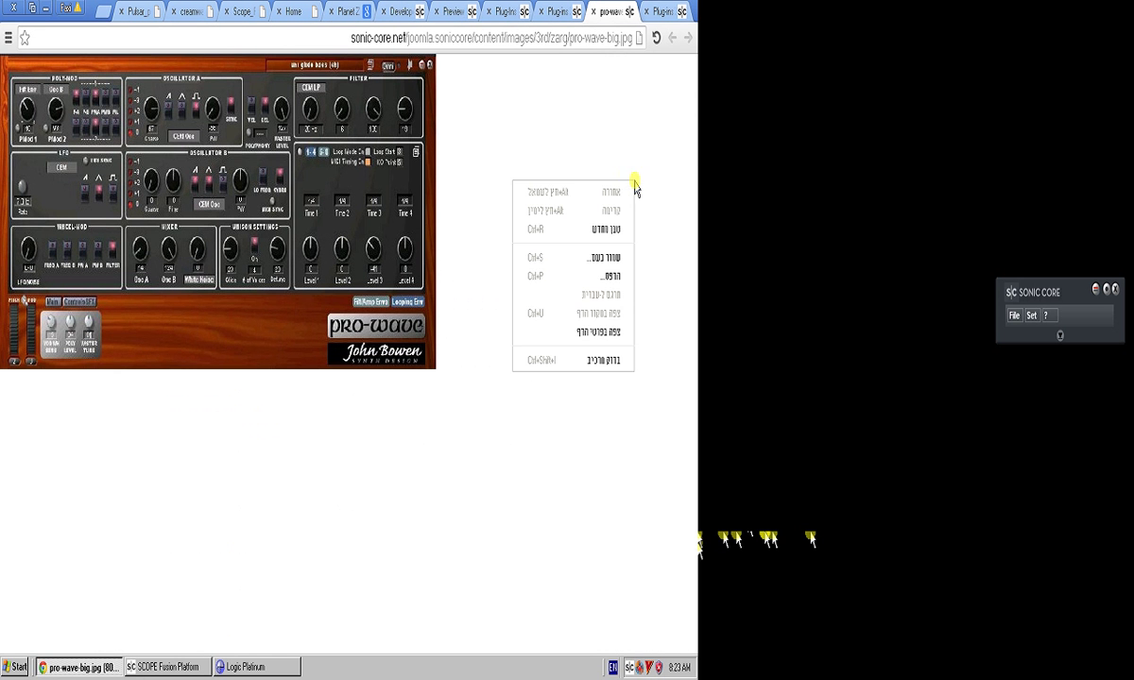
click(592, 12)
- Open the Solaris v.5.0 details page, view its enlarged panel picture, and close both tabs
scroll(368, 481, down, 2)
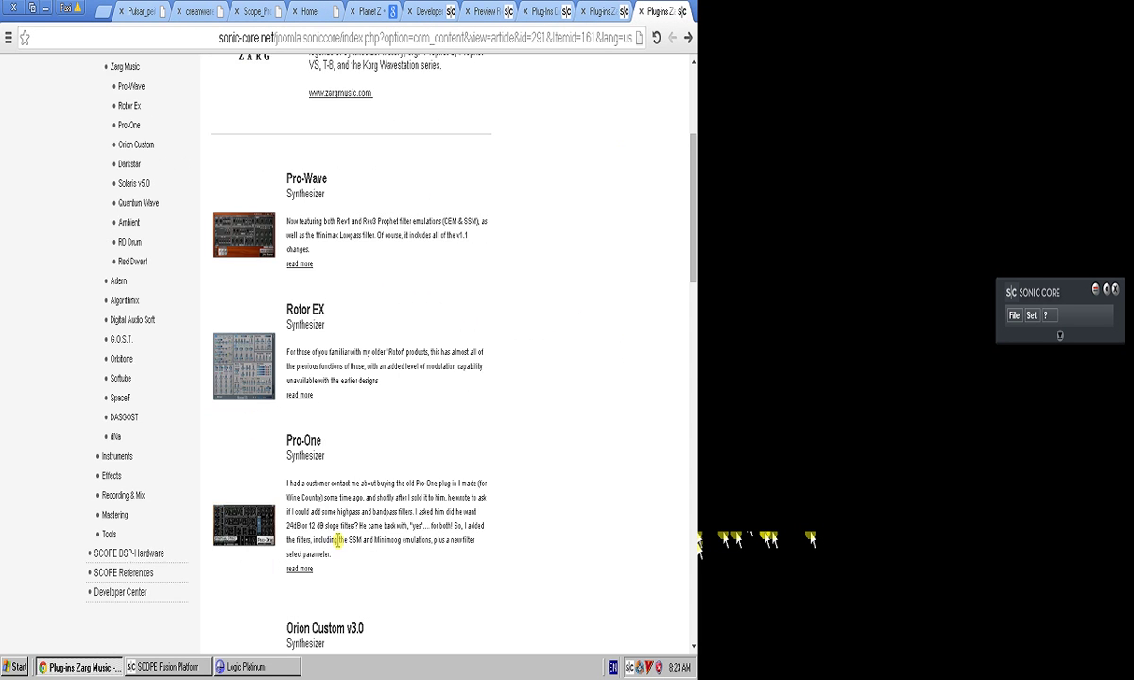
scroll(337, 542, down, 8)
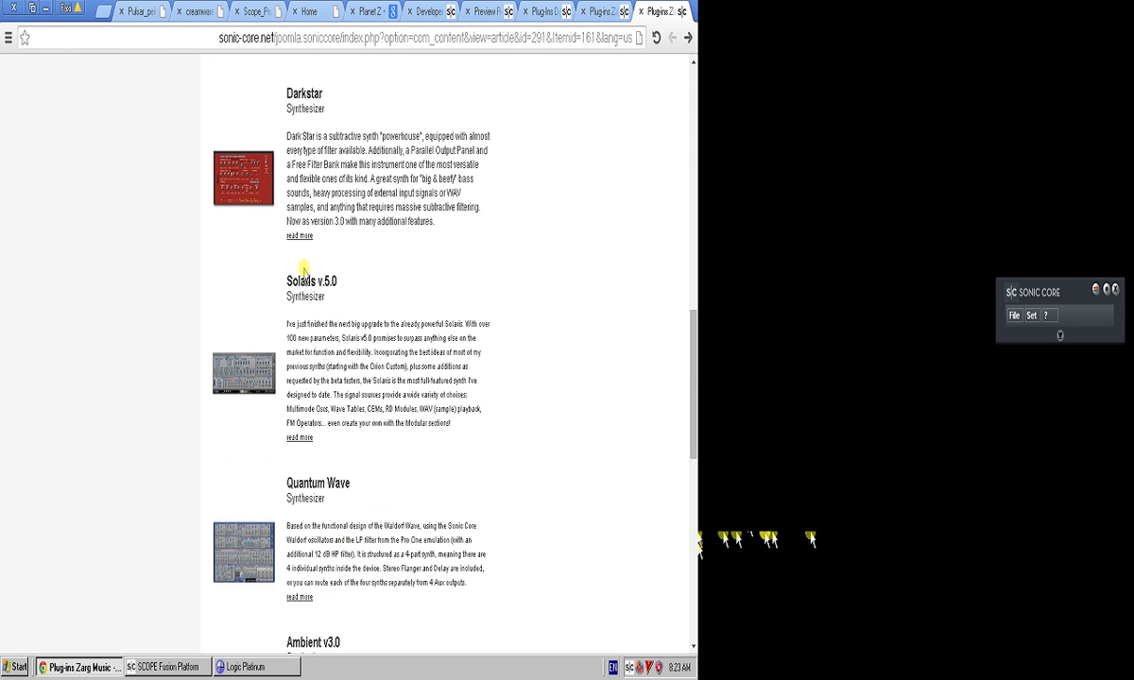
click(291, 438)
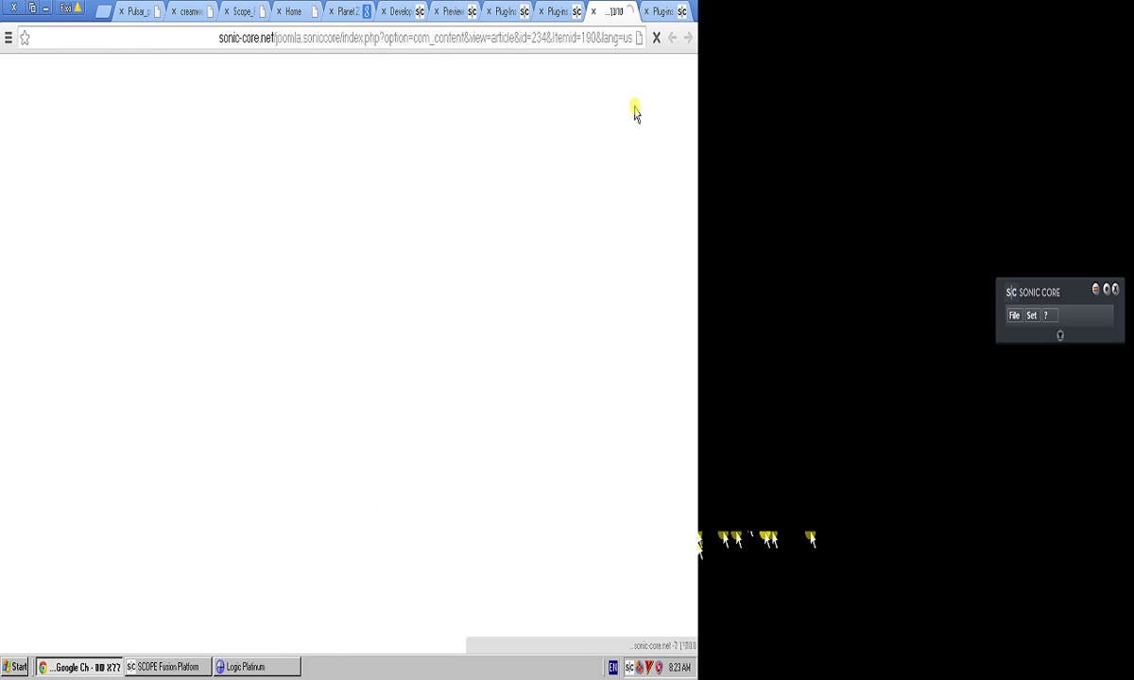
scroll(347, 488, down, 2)
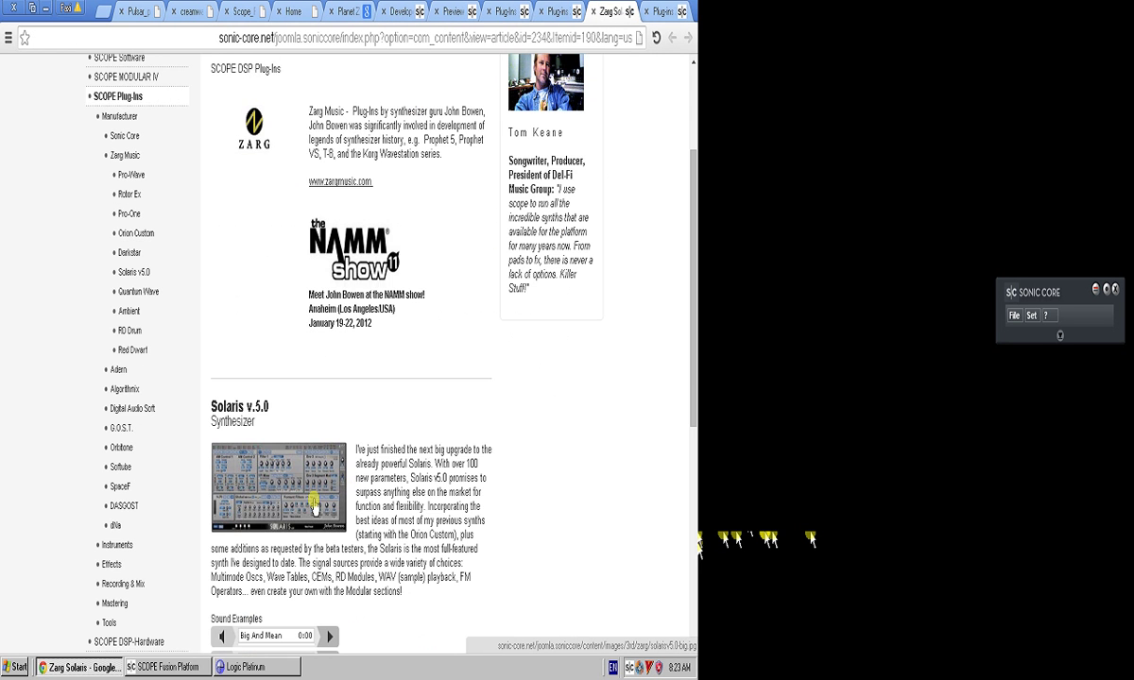
click(314, 503)
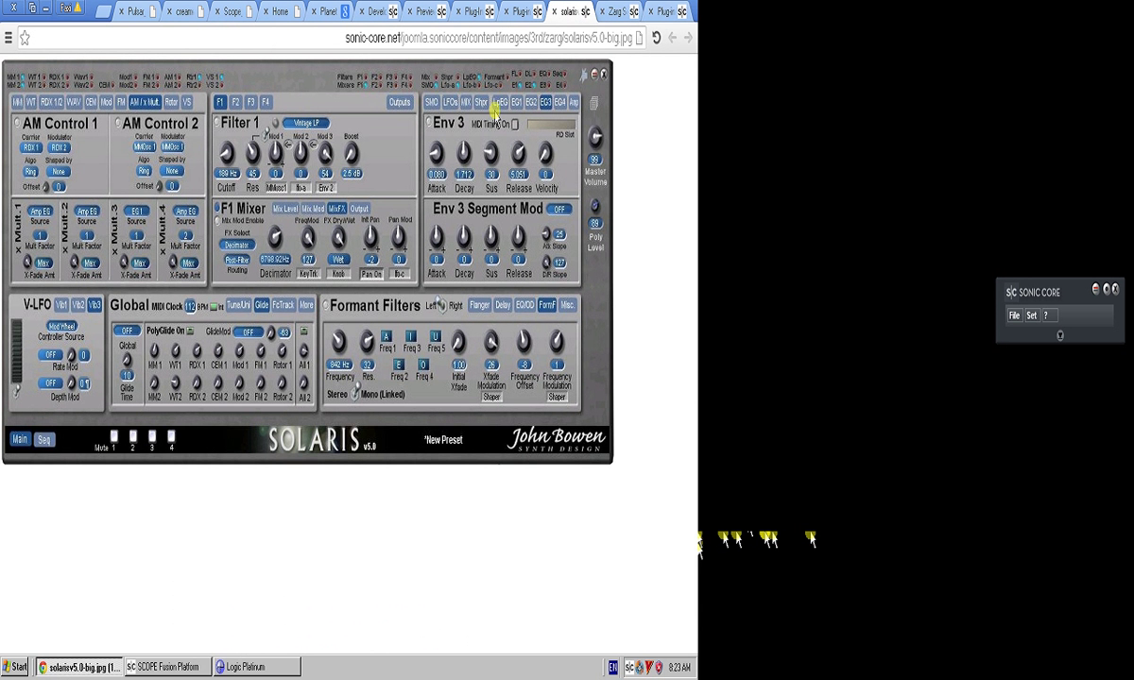
click(551, 11)
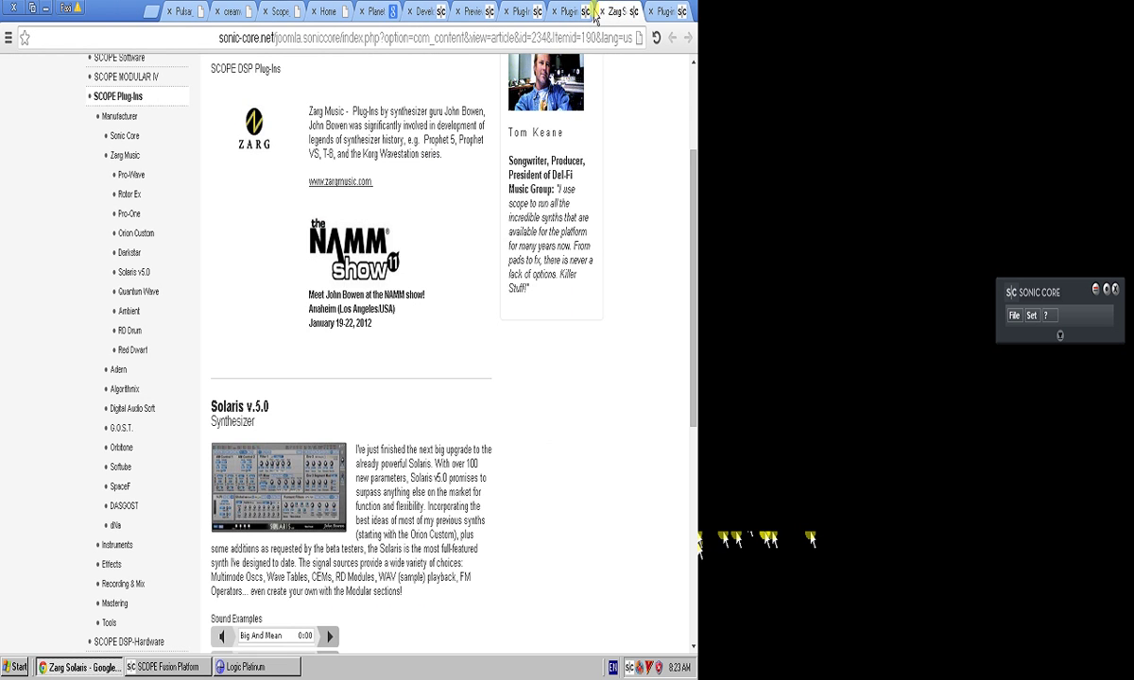
click(604, 13)
- Open the Orbitone manufacturer page and look over its Vorb and Impressor plug-ins
scroll(387, 271, up, 10)
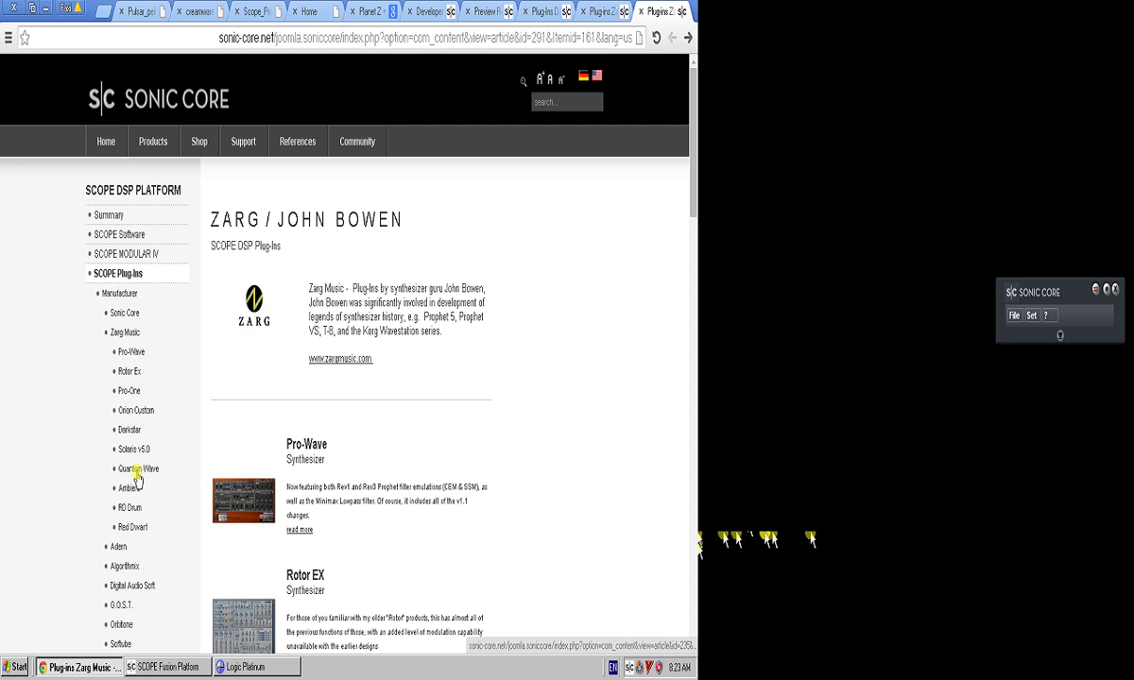
scroll(142, 538, down, 1)
click(128, 538)
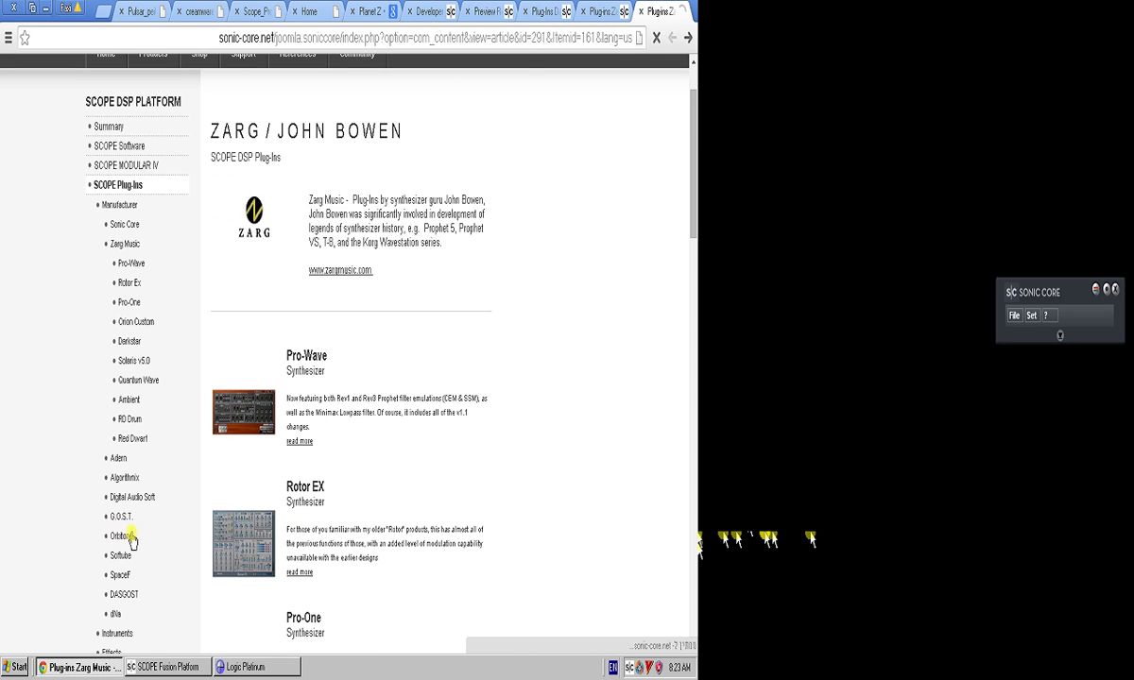
scroll(385, 298, down, 4)
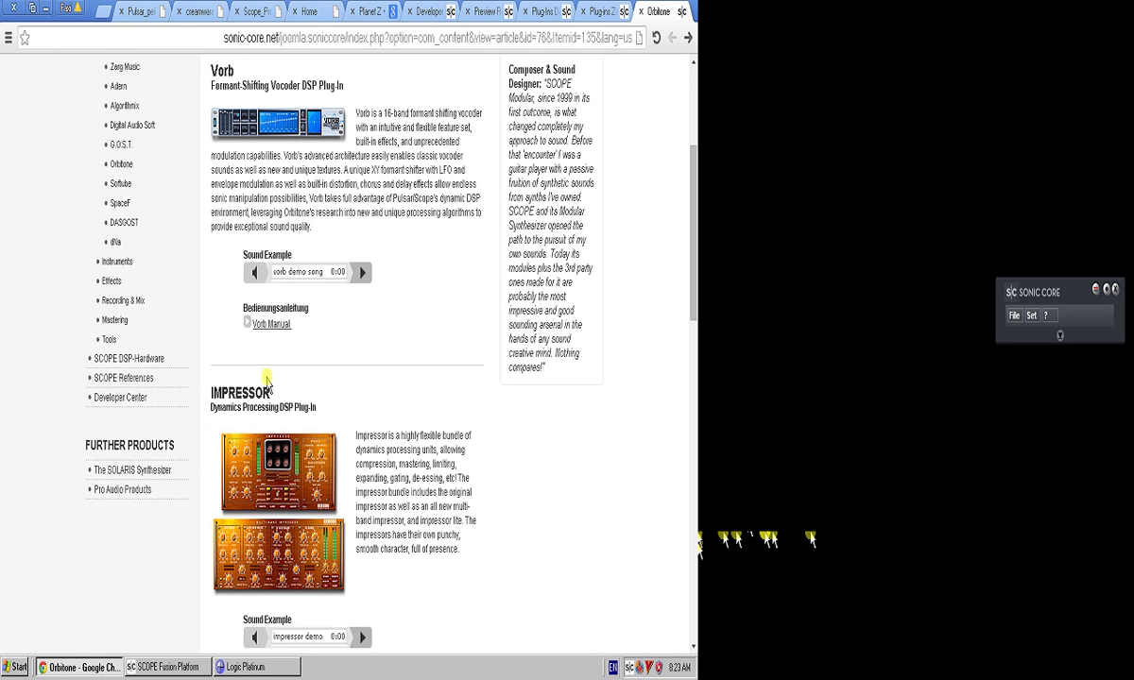
scroll(264, 382, down, 4)
scroll(200, 386, up, 6)
scroll(200, 385, up, 2)
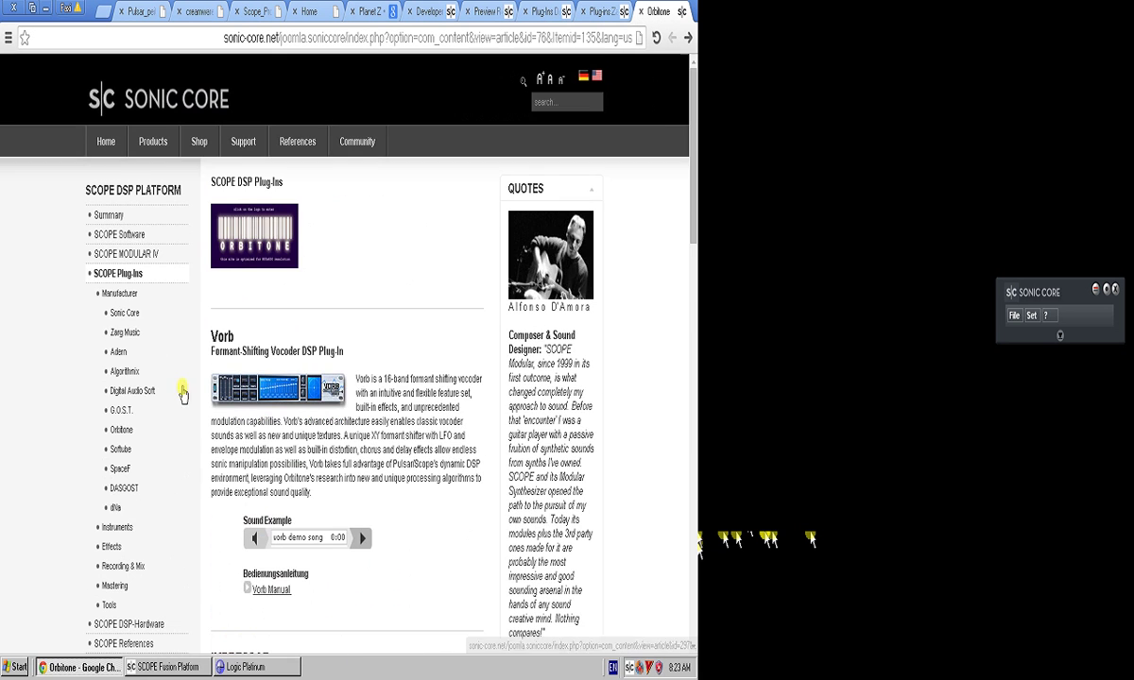
- Open the DASGOST manufacturer page and look at the ConvolveQ linear phase equalizer
click(120, 488)
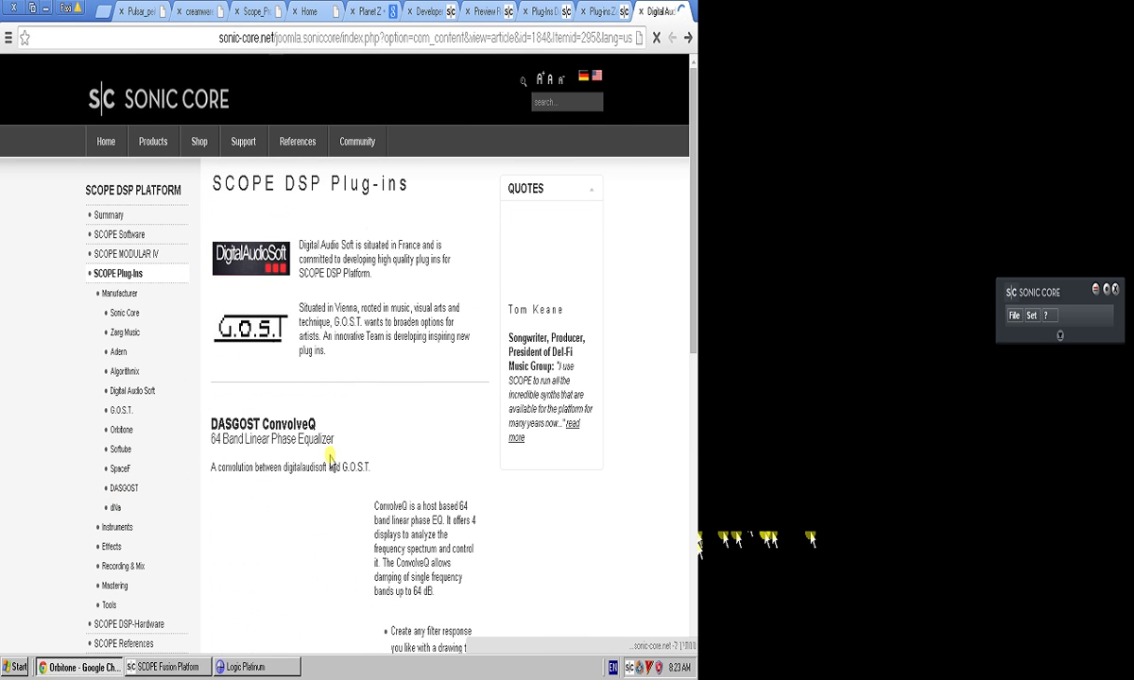
scroll(335, 453, down, 2)
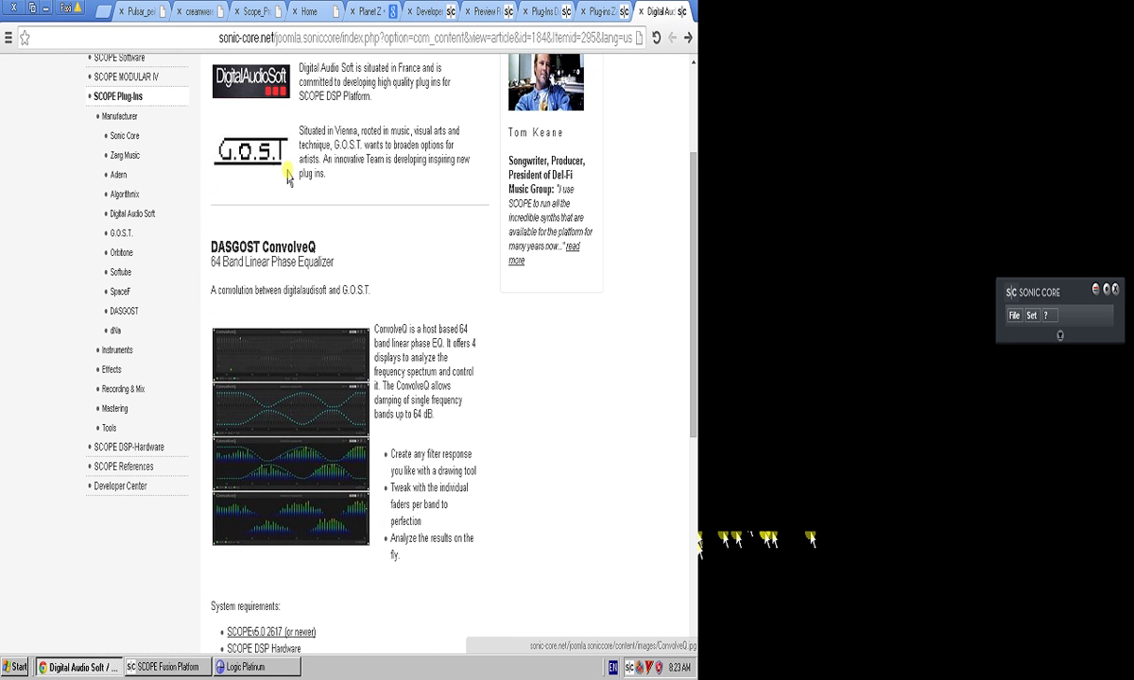
click(117, 331)
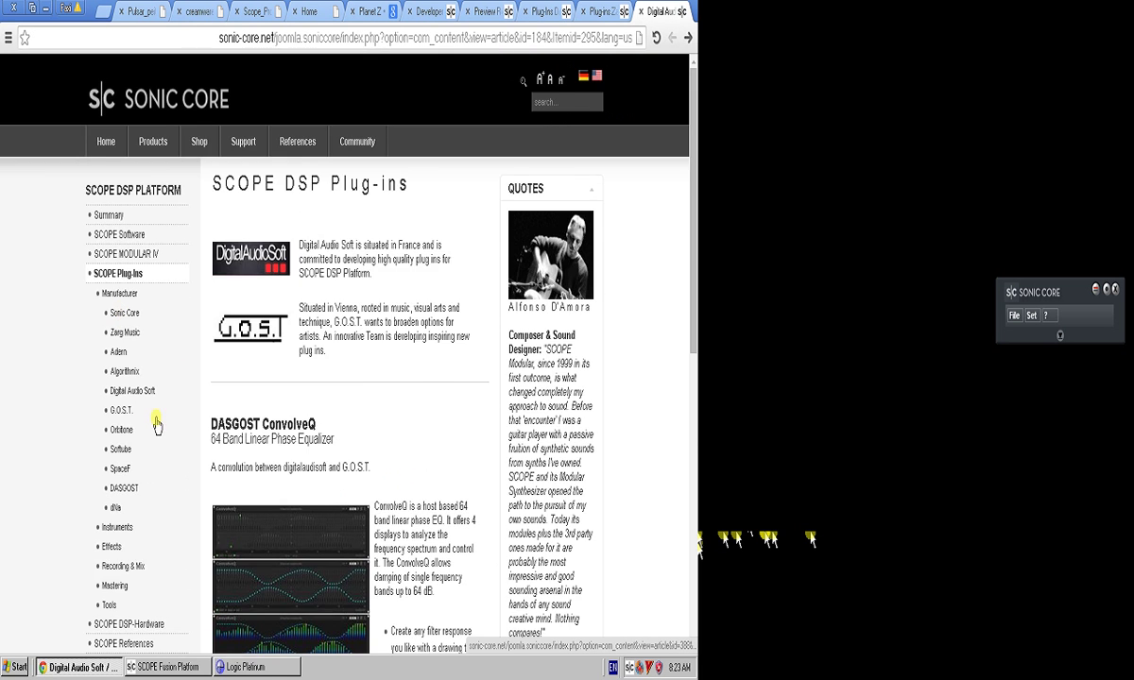
- Open the Softube manufacturer page, view the Dynatube Guitar bundle's details, and close the details tab
scroll(157, 426, down, 2)
click(120, 274)
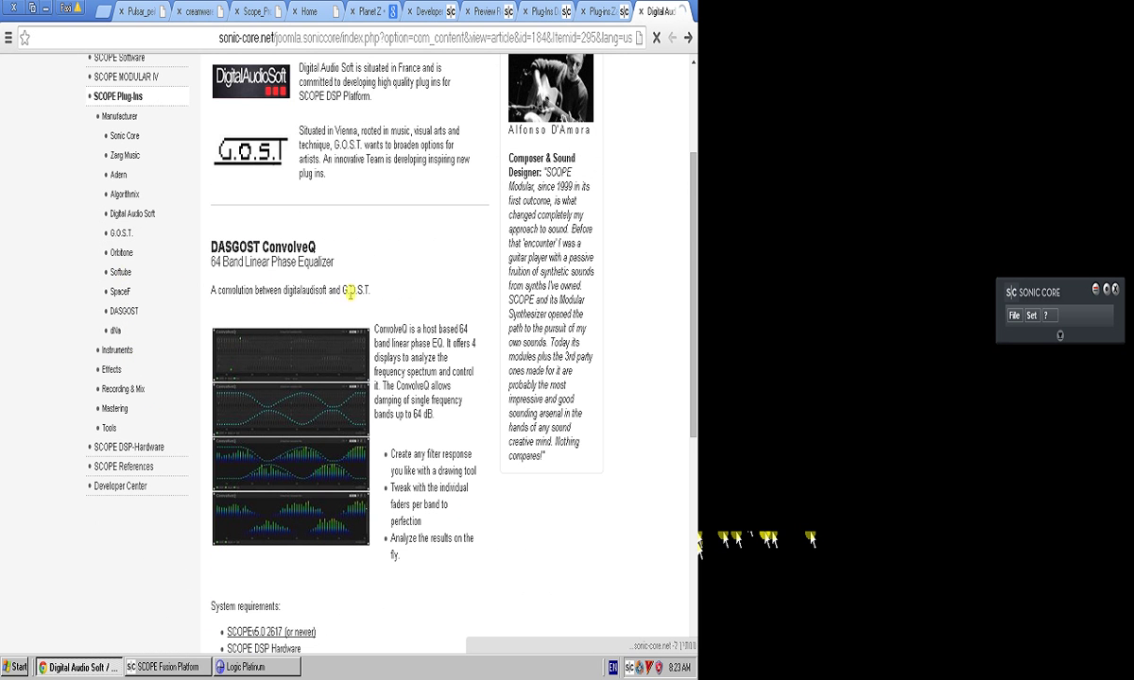
scroll(432, 266, down, 4)
scroll(432, 266, up, 3)
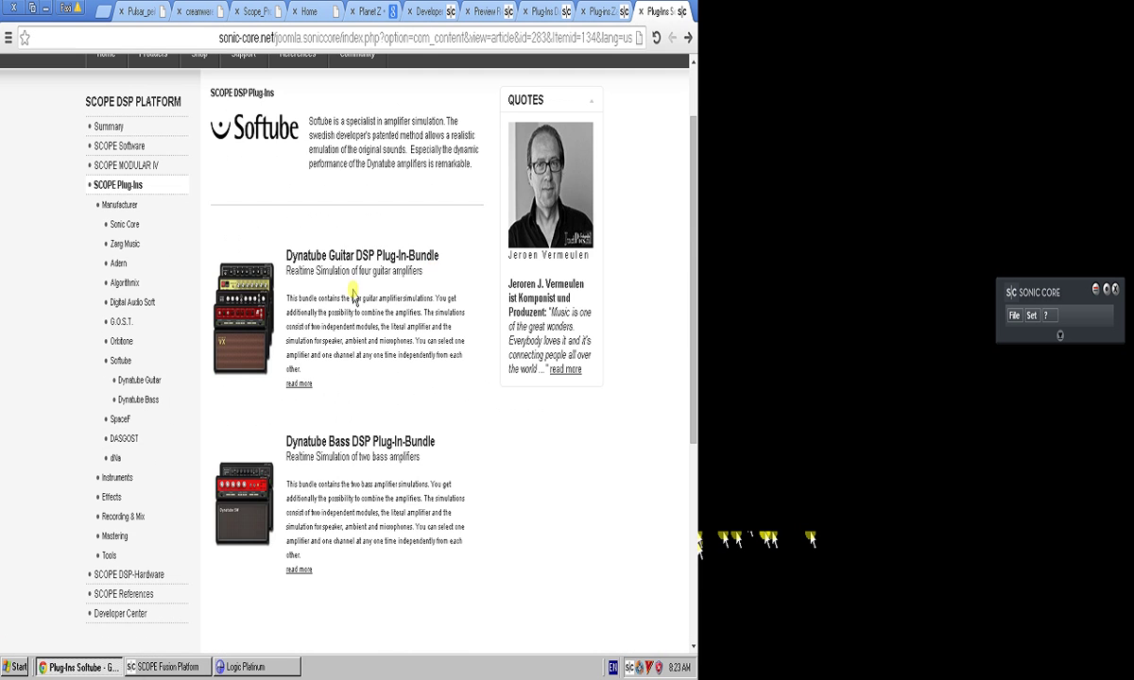
click(298, 384)
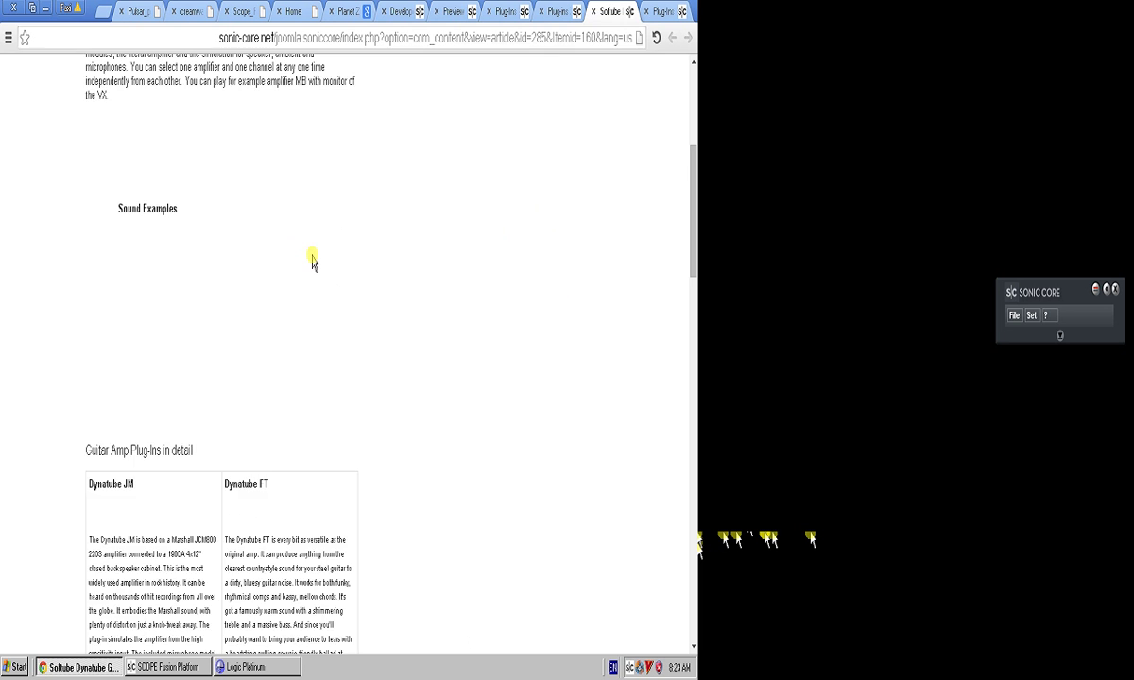
click(592, 13)
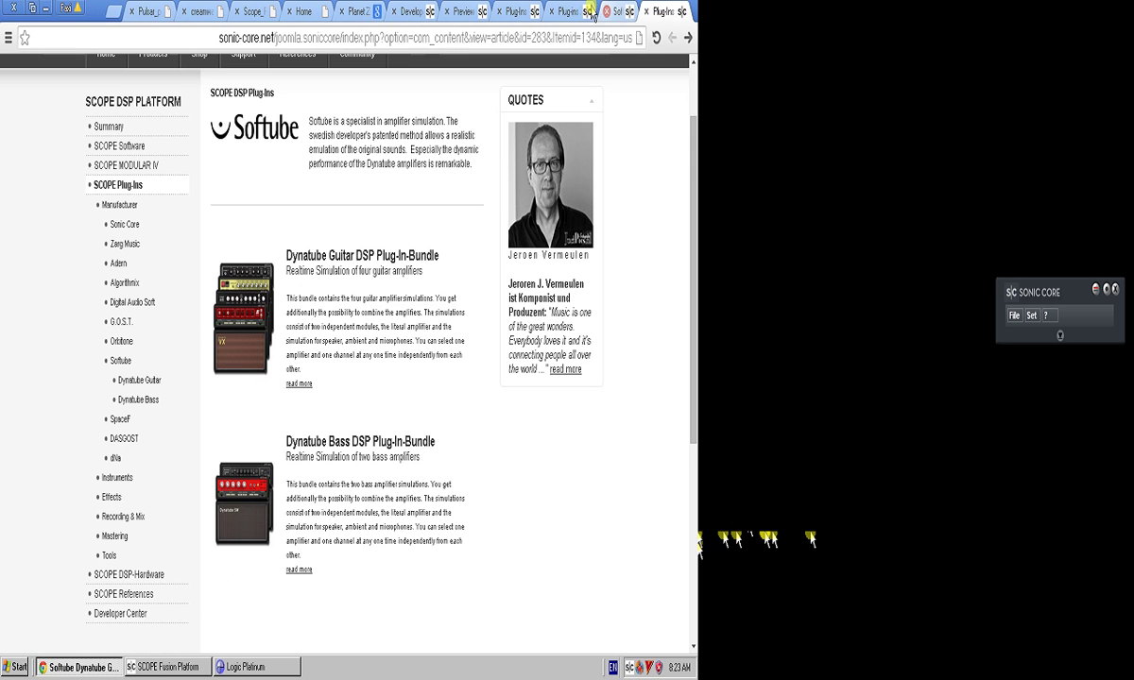
- Go through the open browser tabs to the Developer Center page and read its Sonic Core Technology and SCOPE 6 SDK sections
click(258, 11)
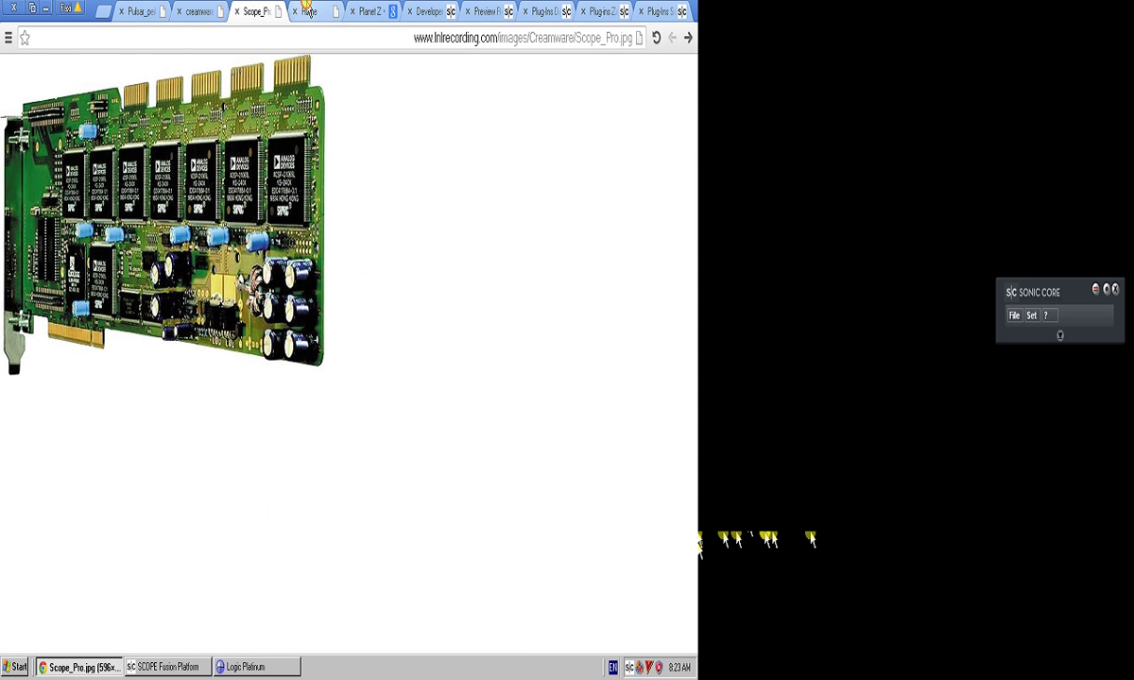
click(301, 11)
click(363, 10)
click(415, 11)
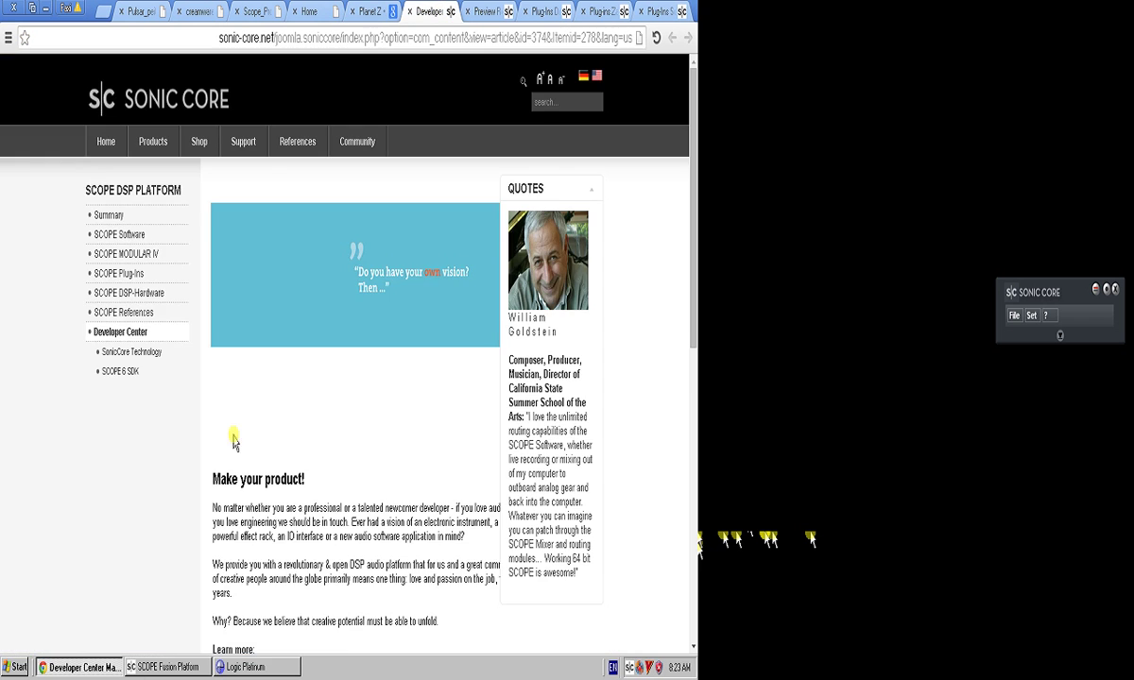
scroll(246, 439, down, 5)
scroll(284, 420, up, 1)
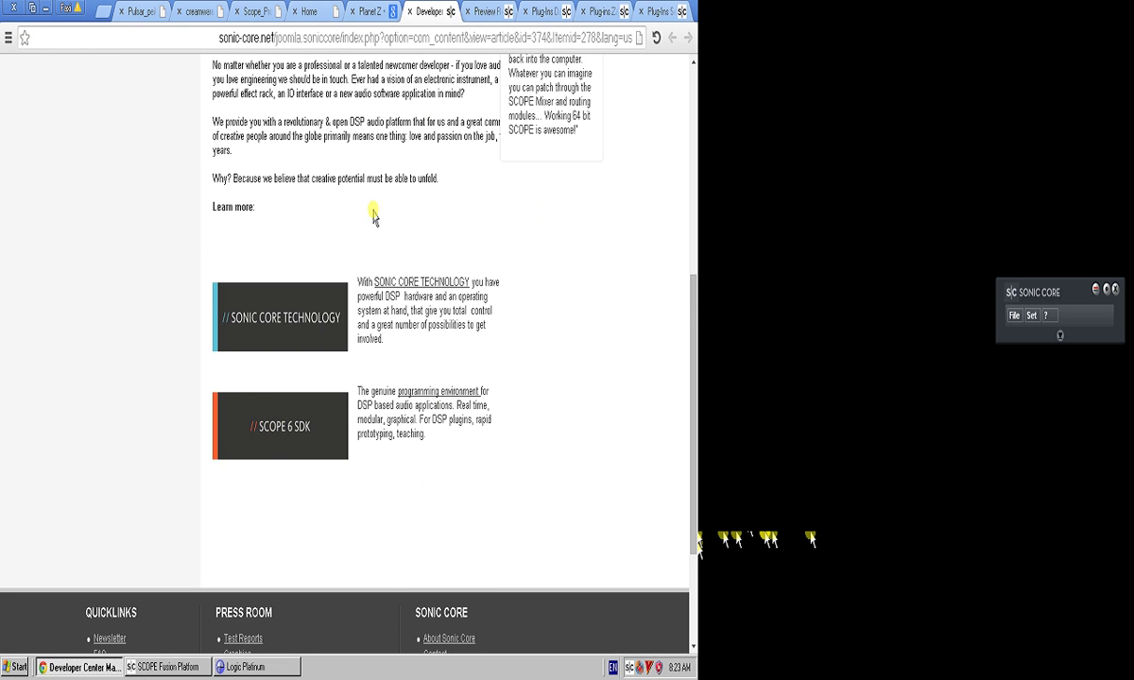
scroll(479, 186, up, 10)
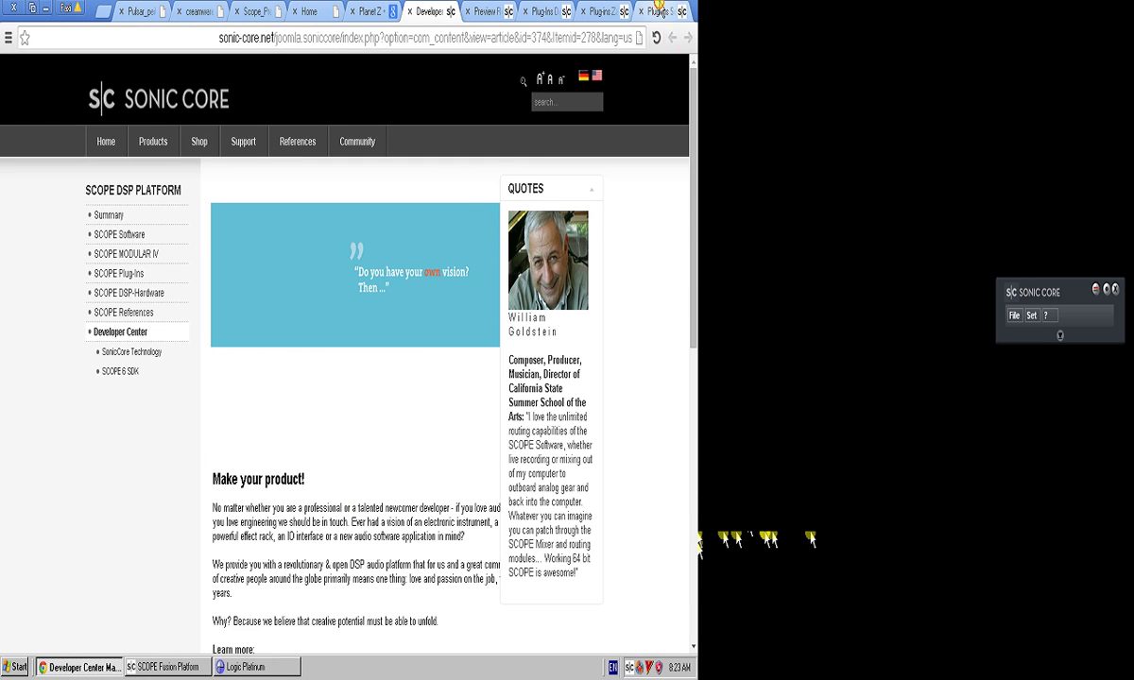
- Open the SpaceF manufacturer page and look over its sequencer, virtual mixer and FAT INSERTS plug-ins
click(656, 10)
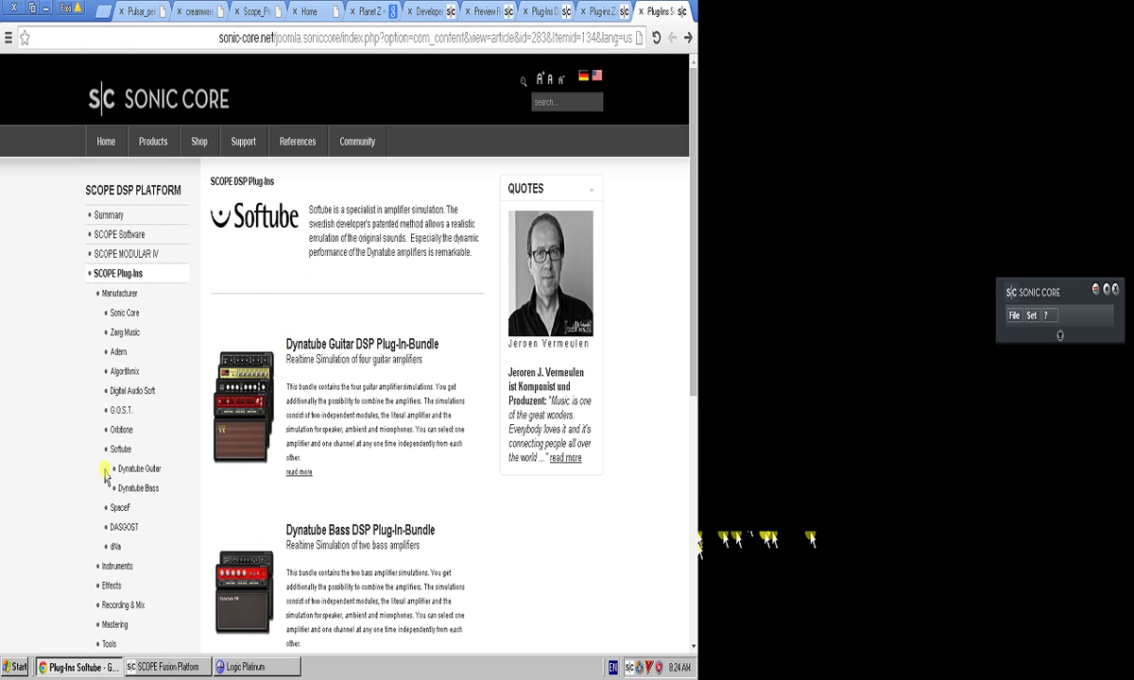
click(123, 508)
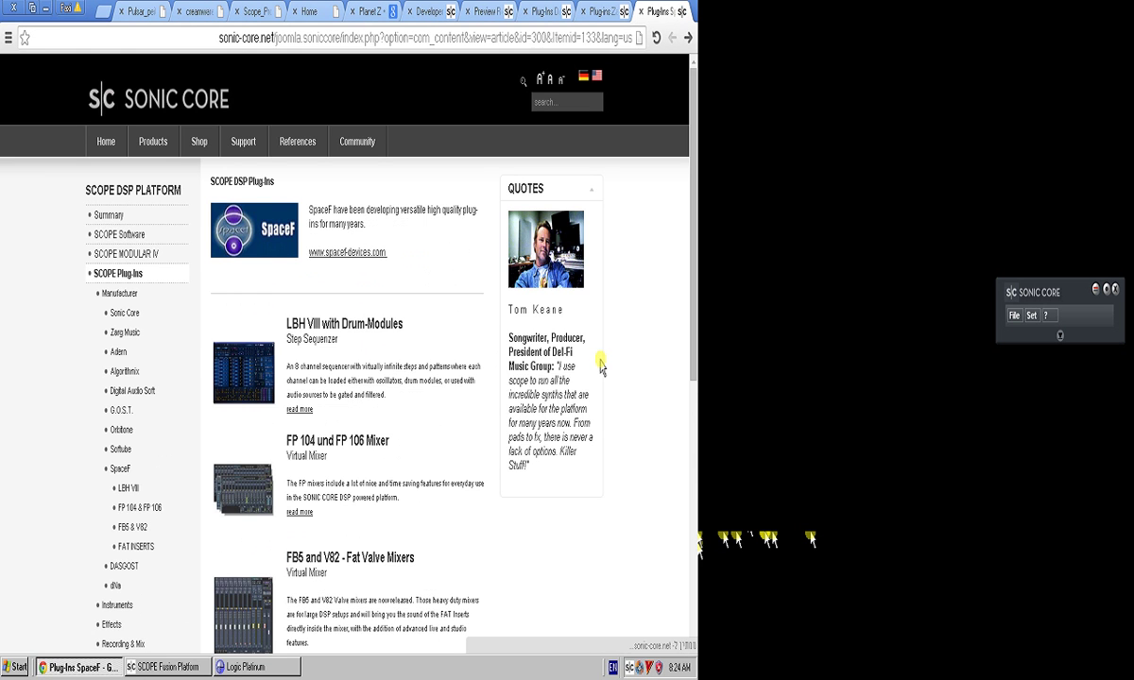
scroll(392, 376, down, 5)
scroll(387, 465, up, 4)
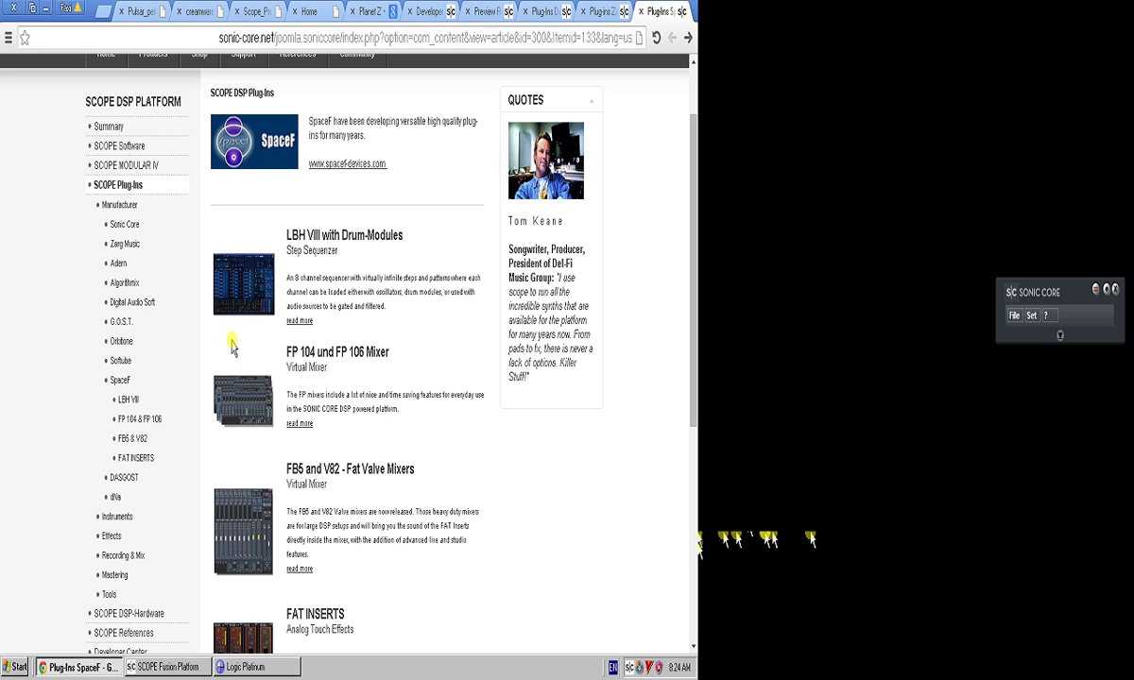
- Close the open effects list in the SCOPE routing window and view the creamware SCOPE card picture in the browser
click(161, 667)
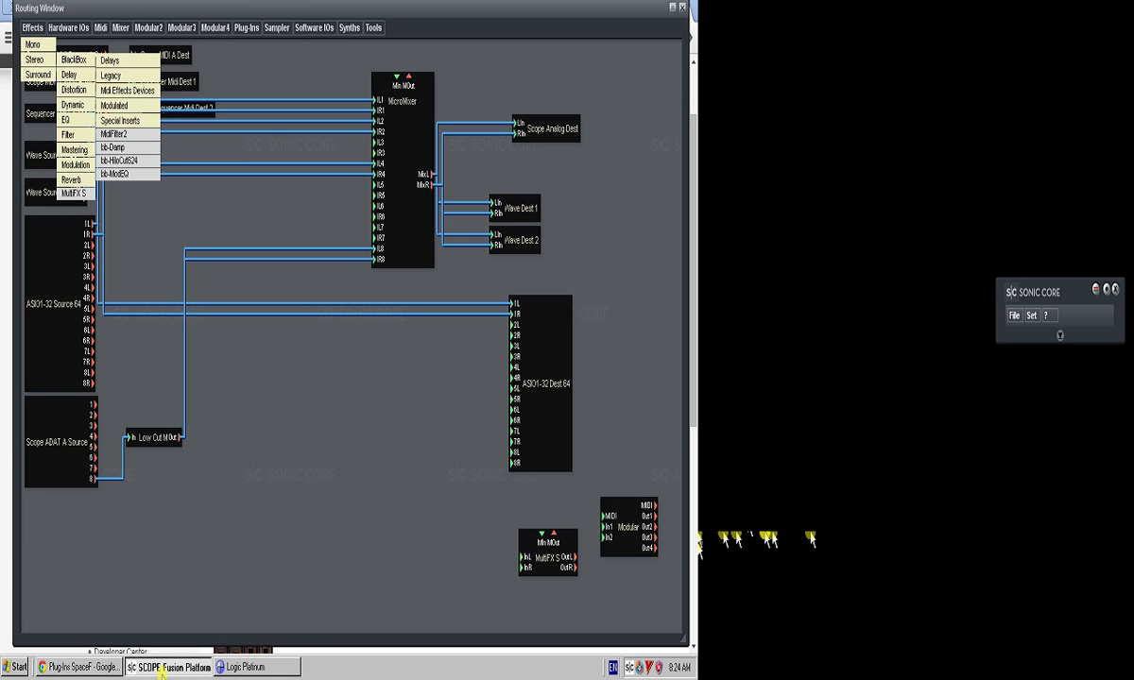
click(264, 151)
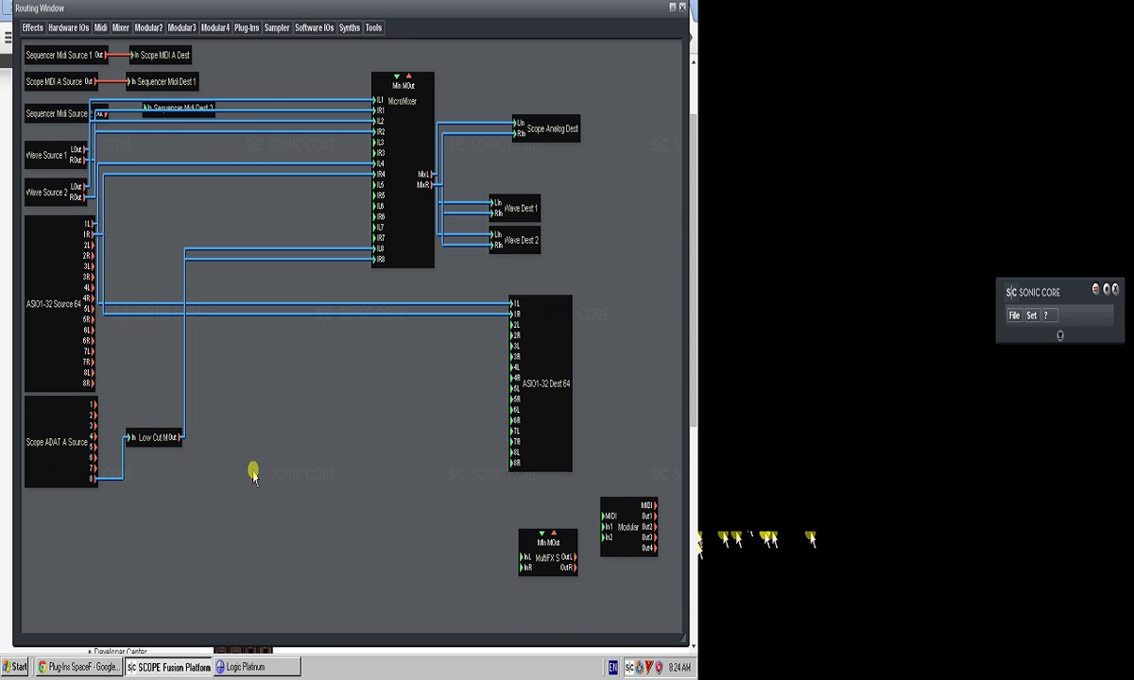
click(114, 667)
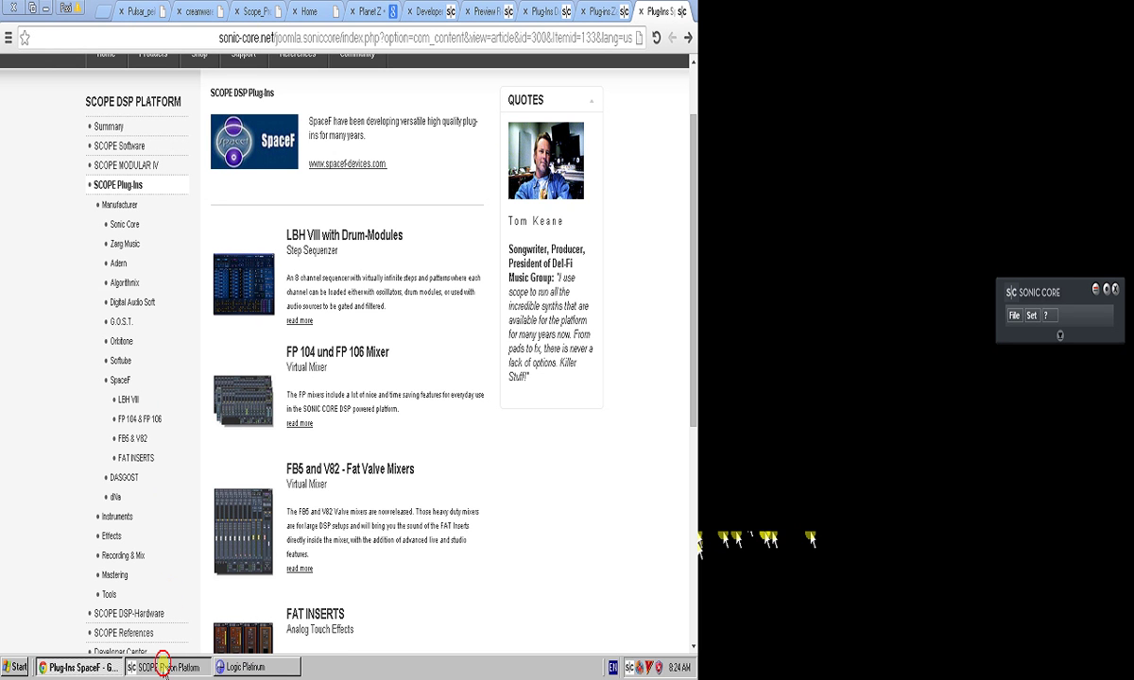
key(ctrl+2)
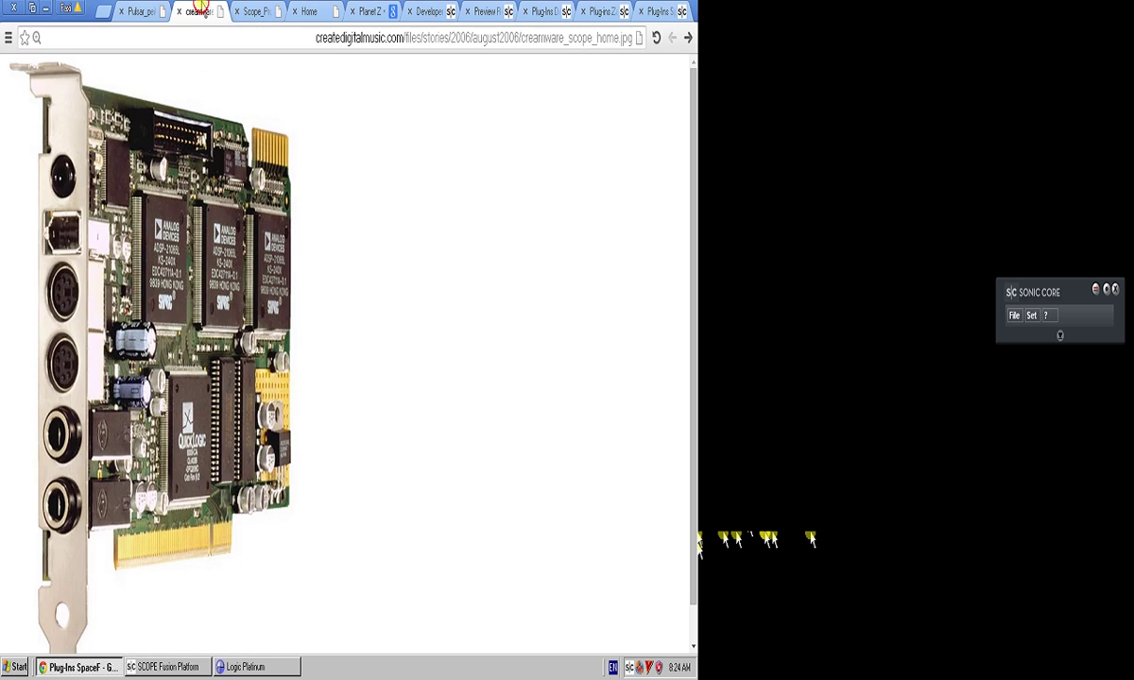
- Switch to the SCOPE routing window, move the Modular module just above MultiFX S, and add the proTone synth in the empty area
click(151, 661)
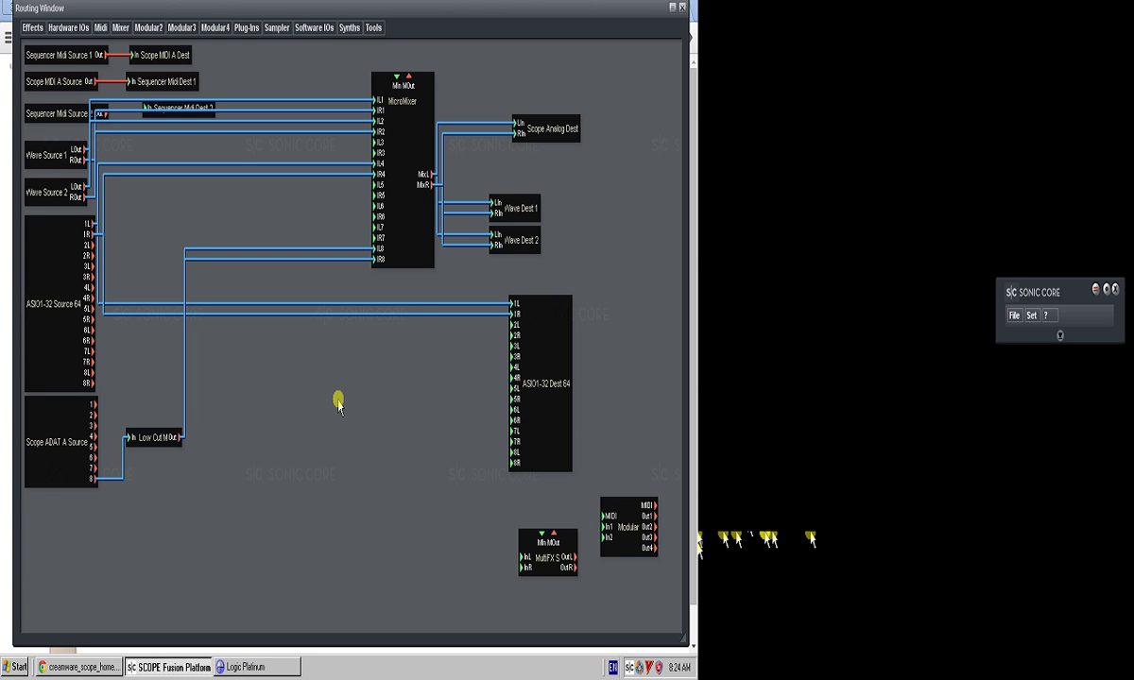
drag(626, 540, 465, 524)
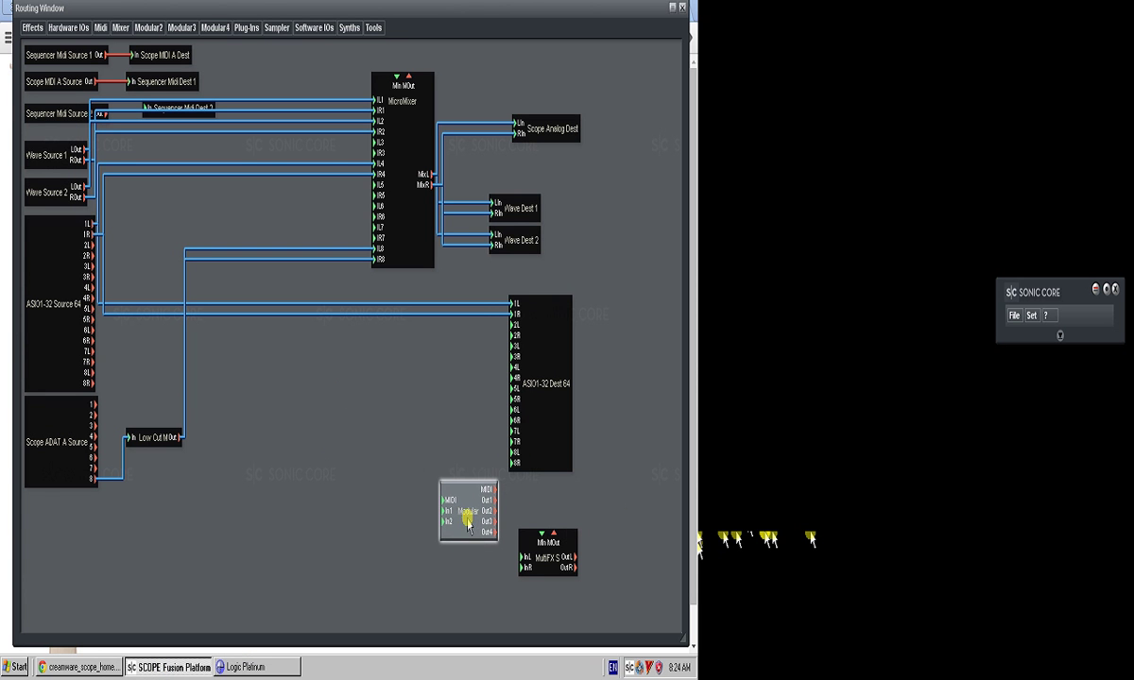
click(232, 411)
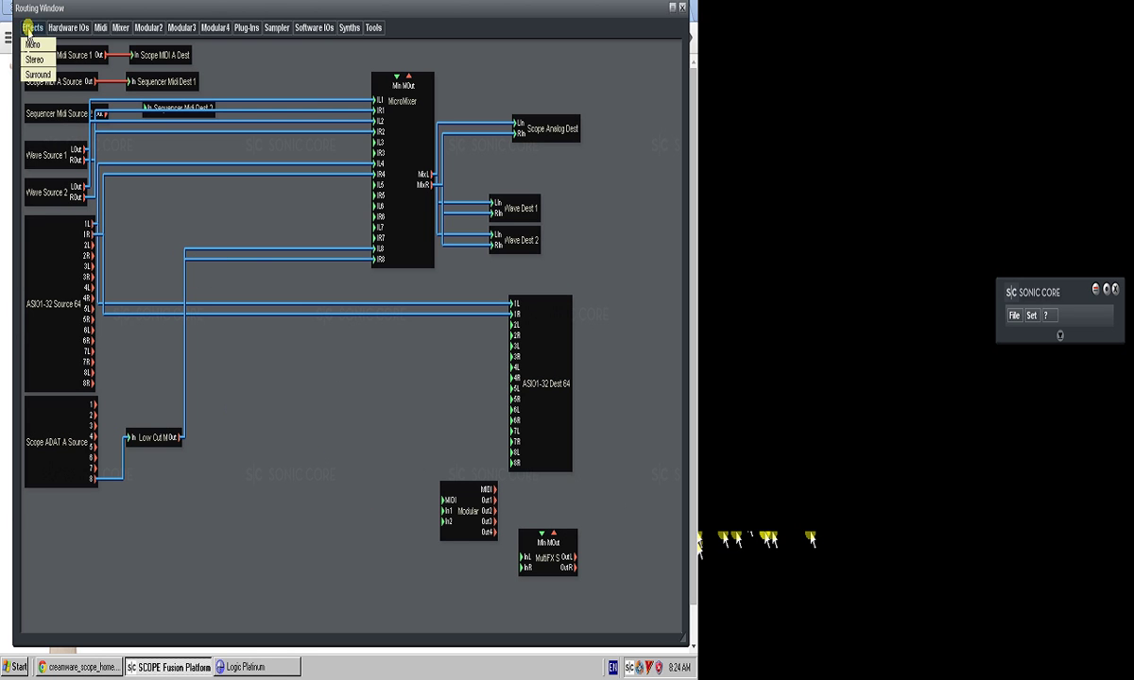
click(348, 29)
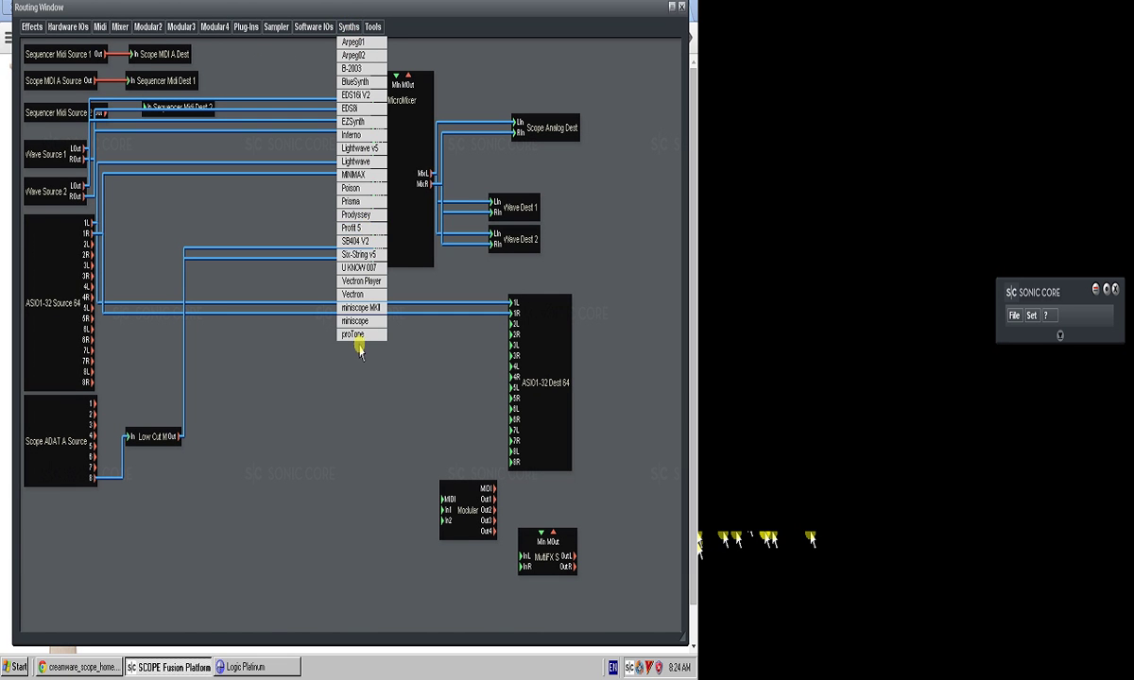
click(244, 444)
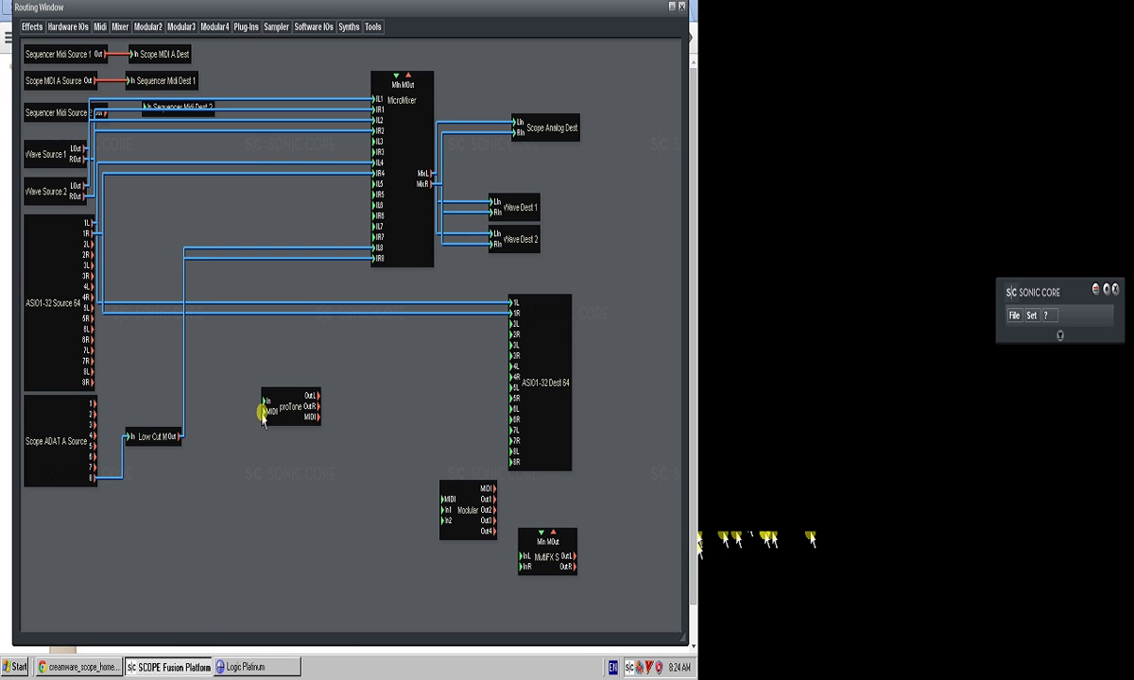
- Add the Prodyssey synth beside proTone and the Vectron synth beside the Modular module
click(349, 26)
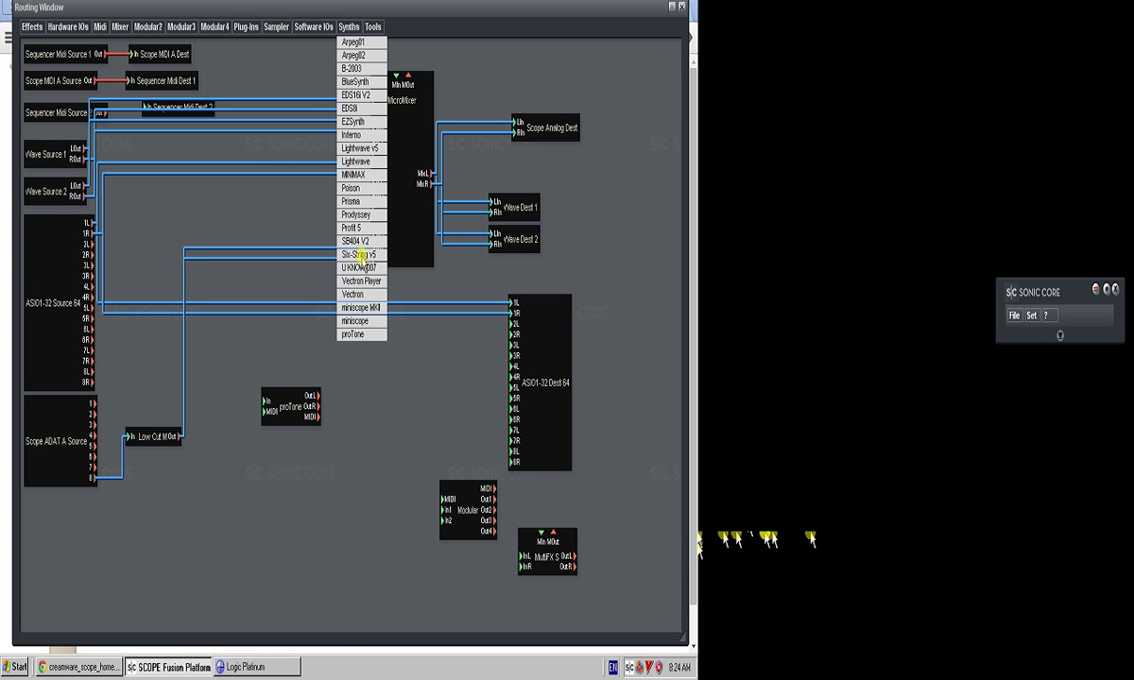
click(343, 373)
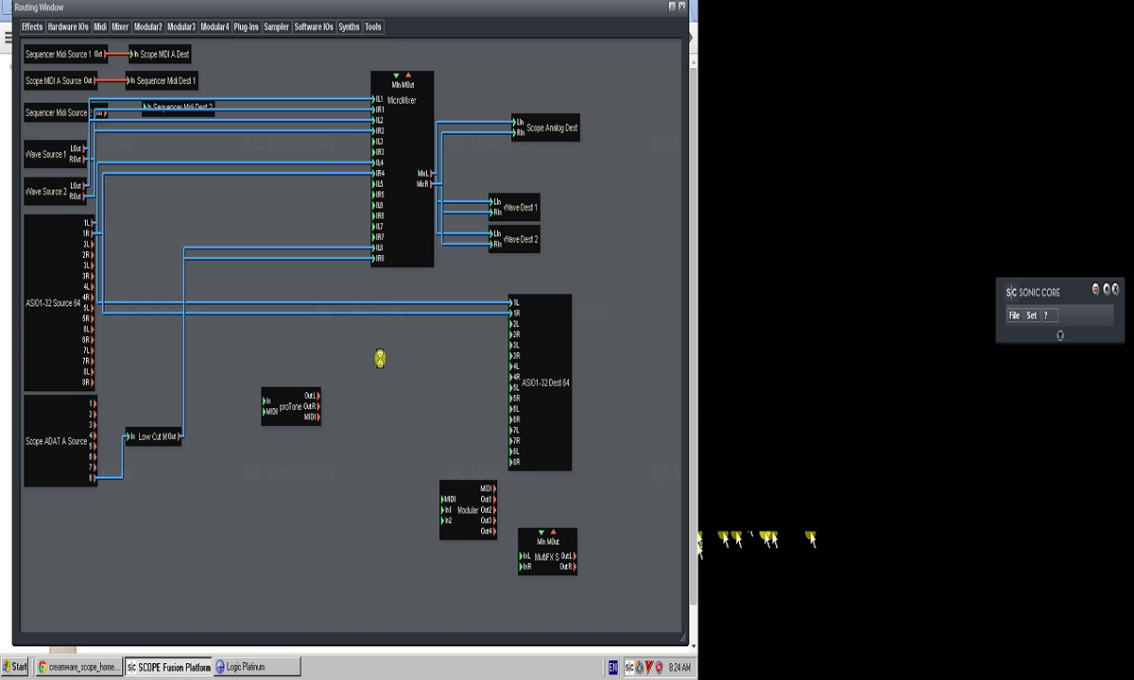
click(349, 29)
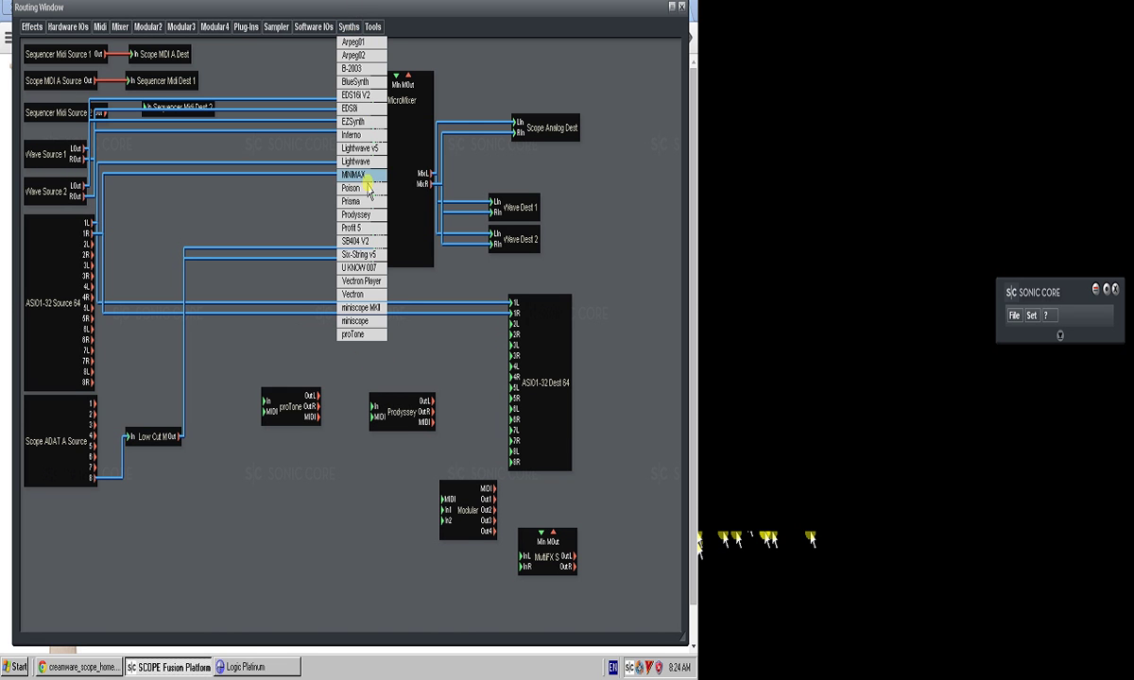
click(371, 296)
click(328, 463)
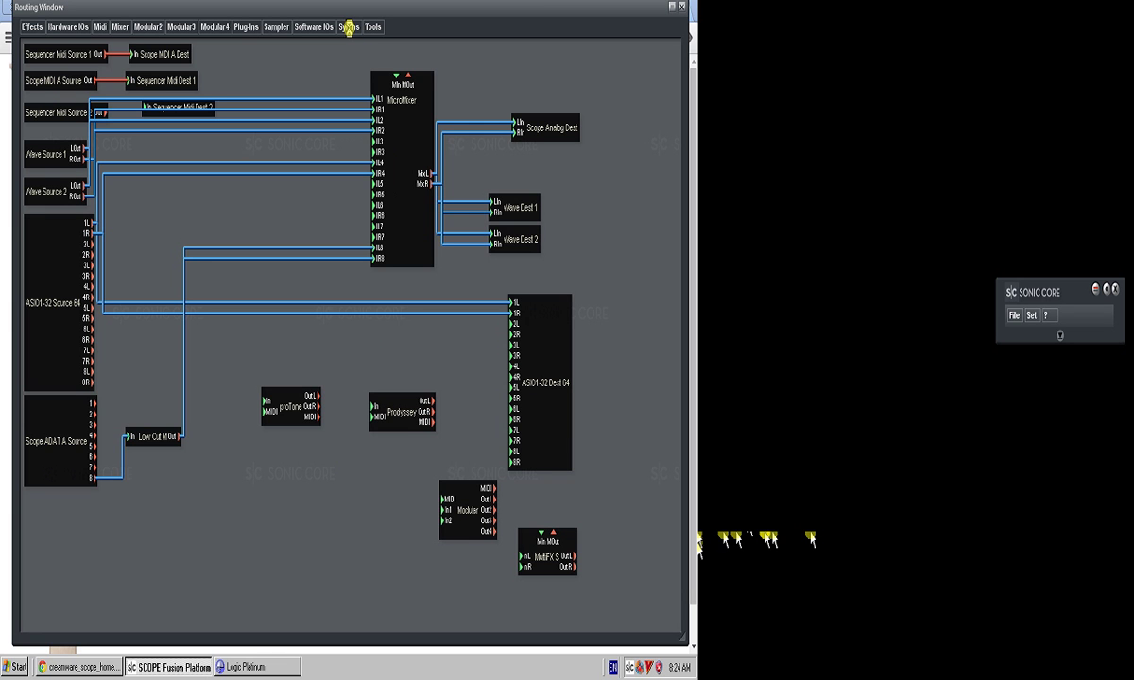
- Add the MINIMAX synth beside Vectron and place a second Vectron near proTone
click(348, 28)
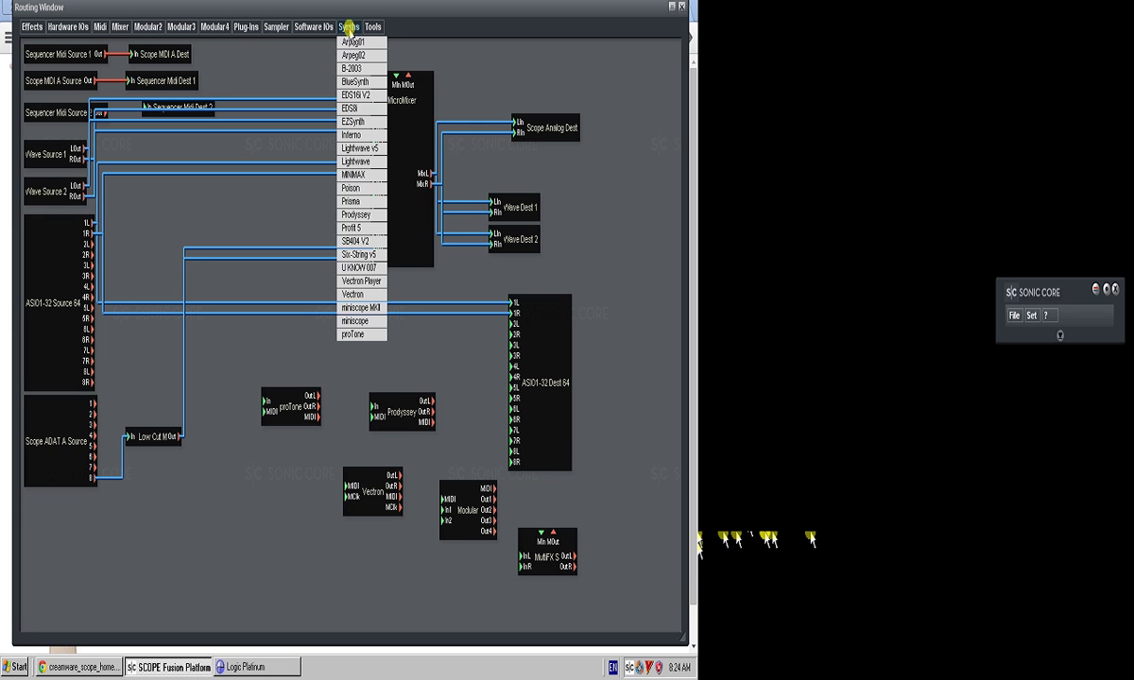
click(364, 180)
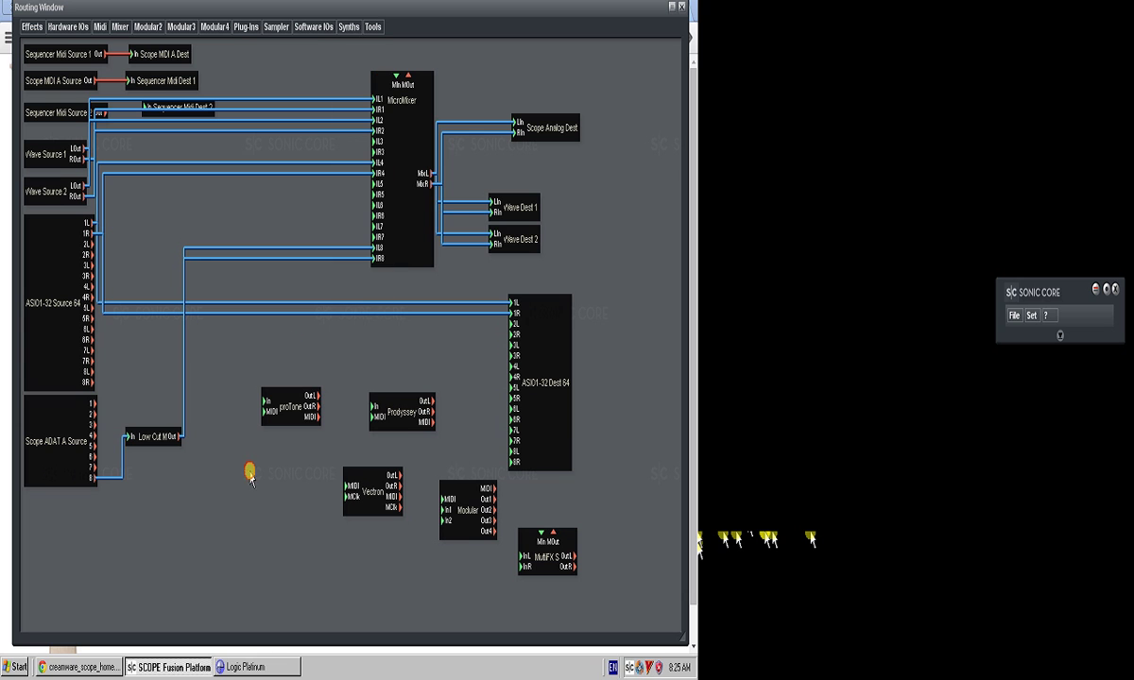
click(346, 28)
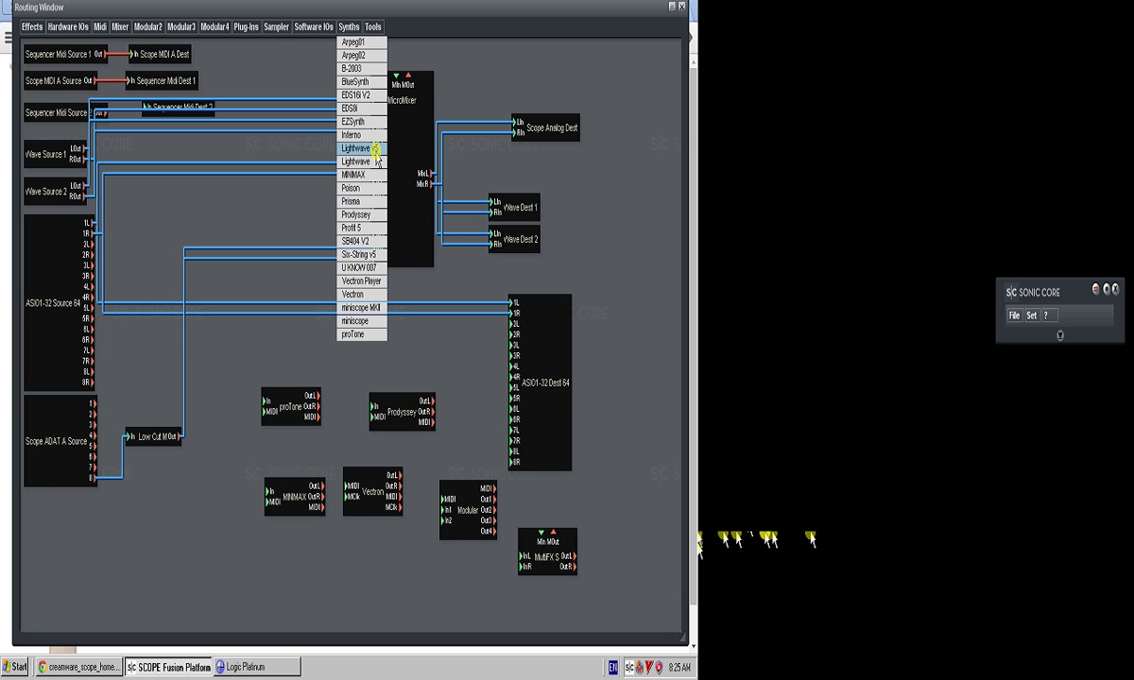
click(352, 294)
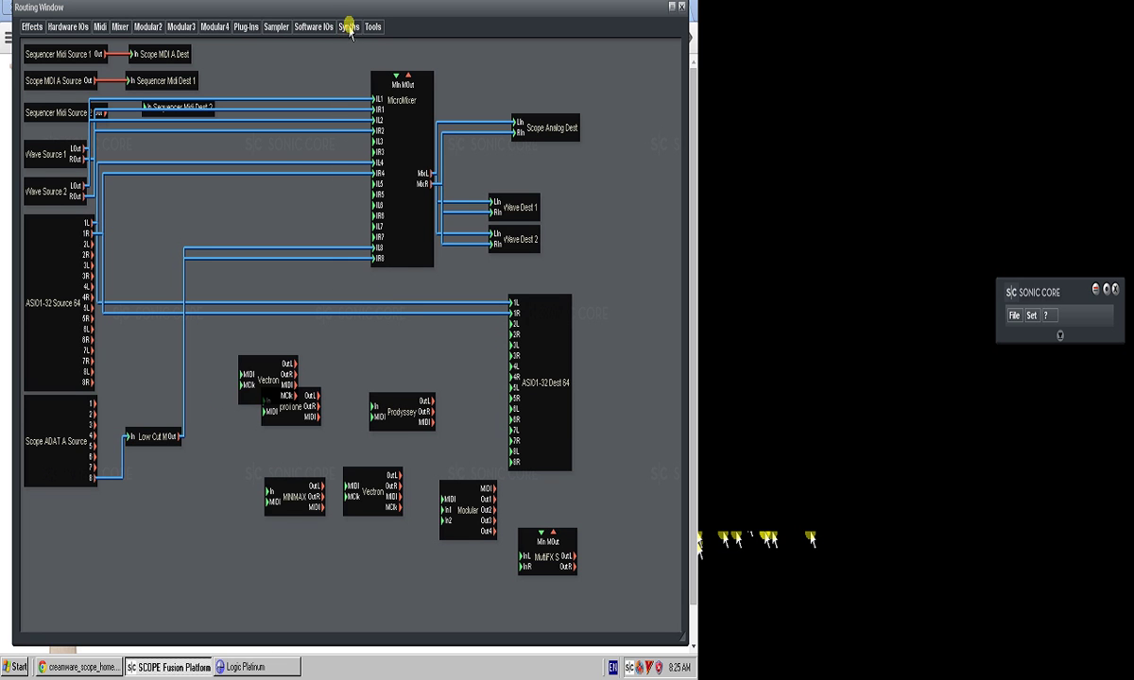
- Add the Six-String v5 and U KNOW 007 synths to the routing project
click(348, 27)
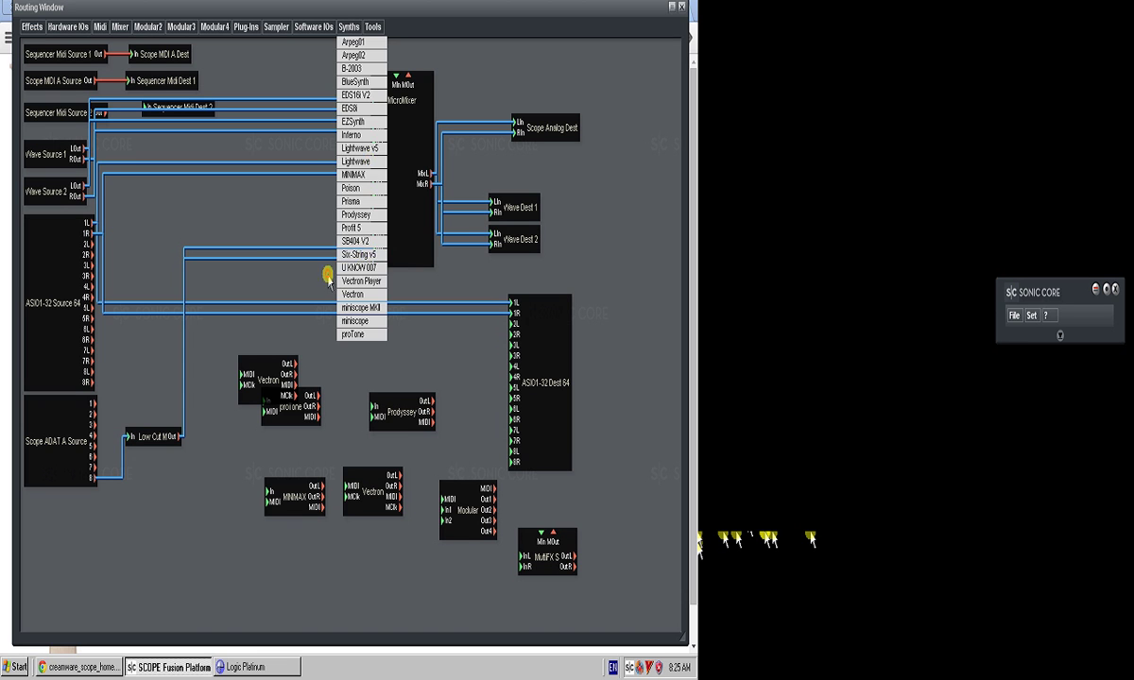
click(367, 246)
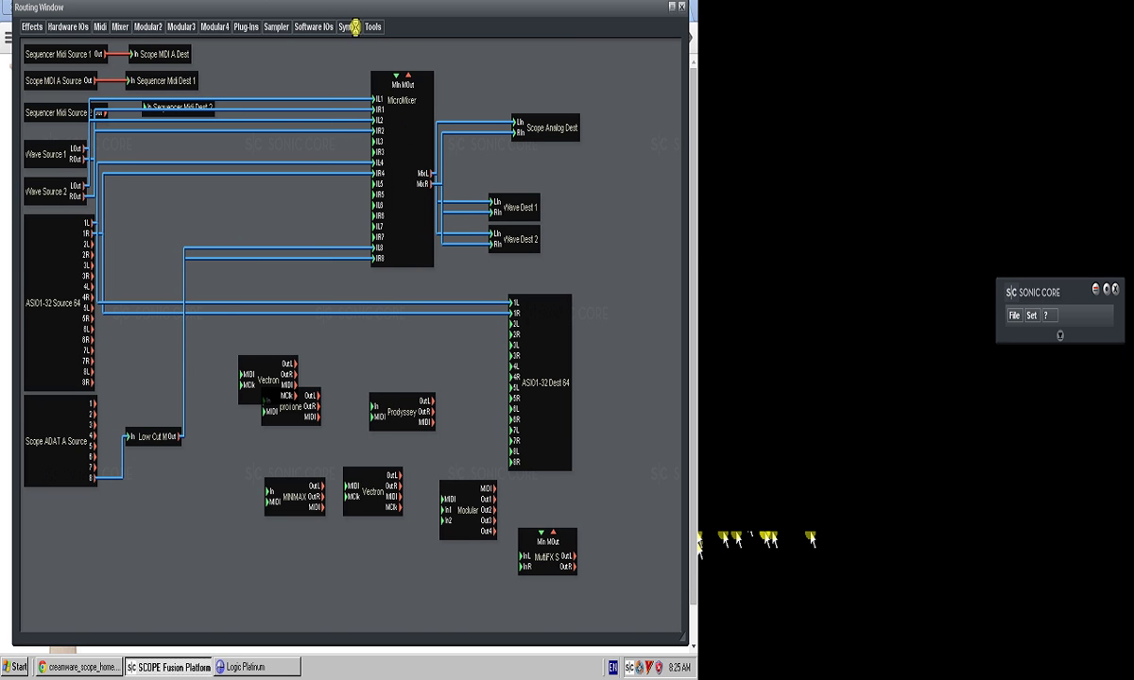
click(356, 25)
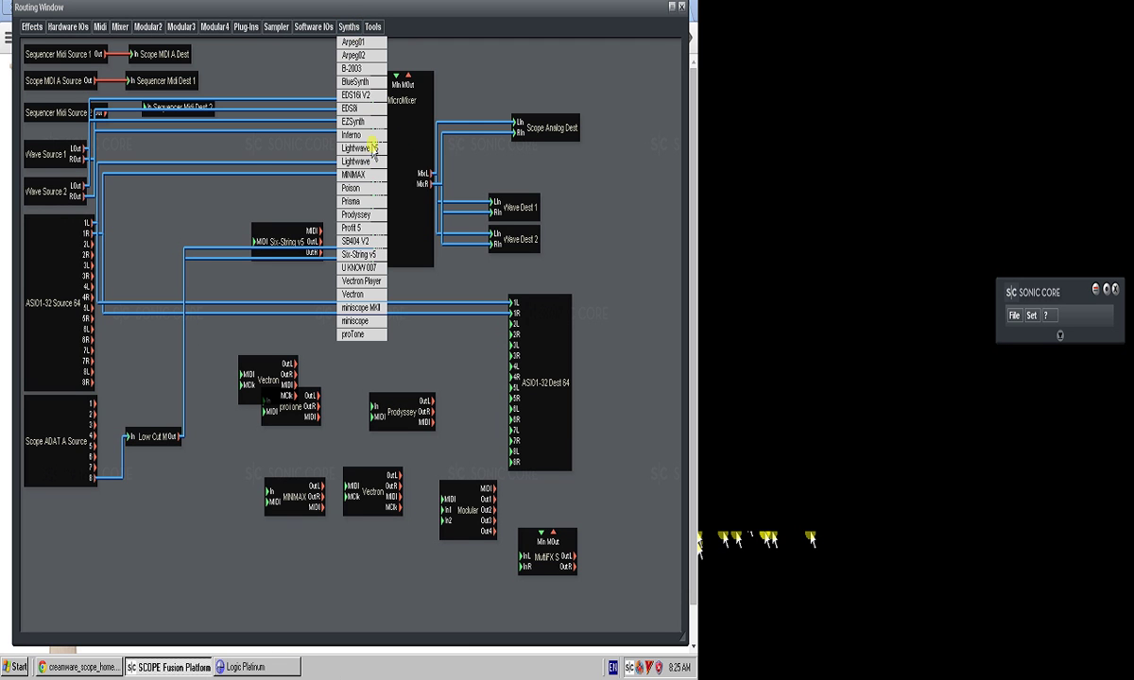
click(232, 492)
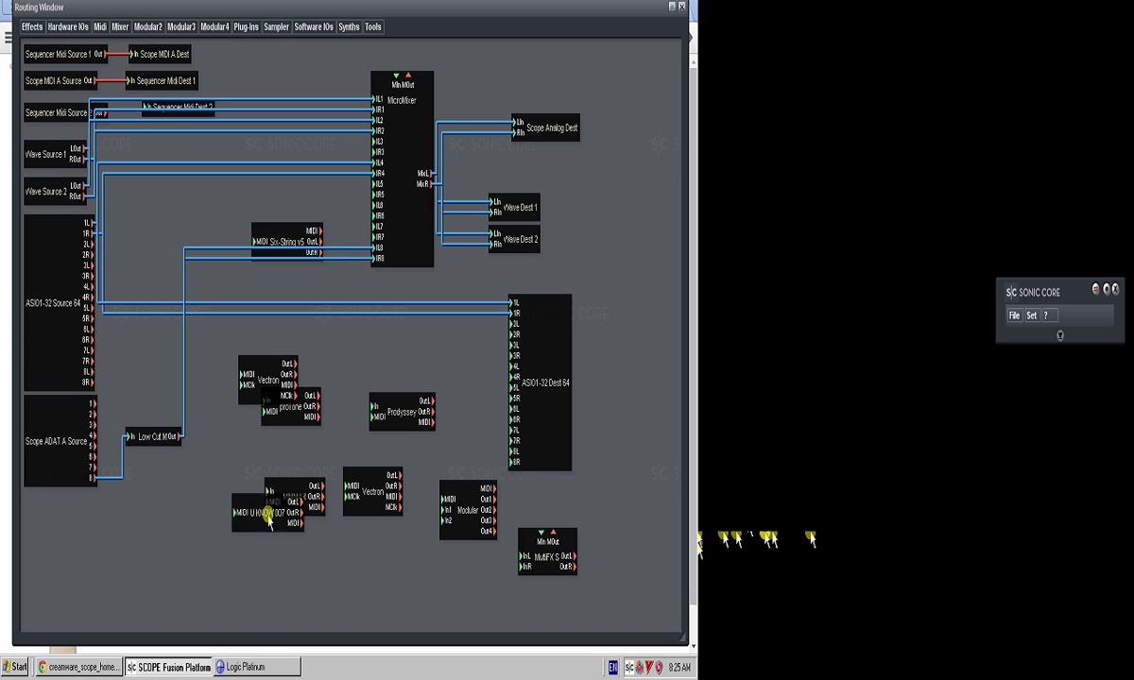
- Rearrange U KNOW 007, the second Vectron and Six-String v5 so that no synth modules overlap
drag(269, 517, 321, 585)
drag(269, 371, 274, 336)
drag(283, 247, 364, 335)
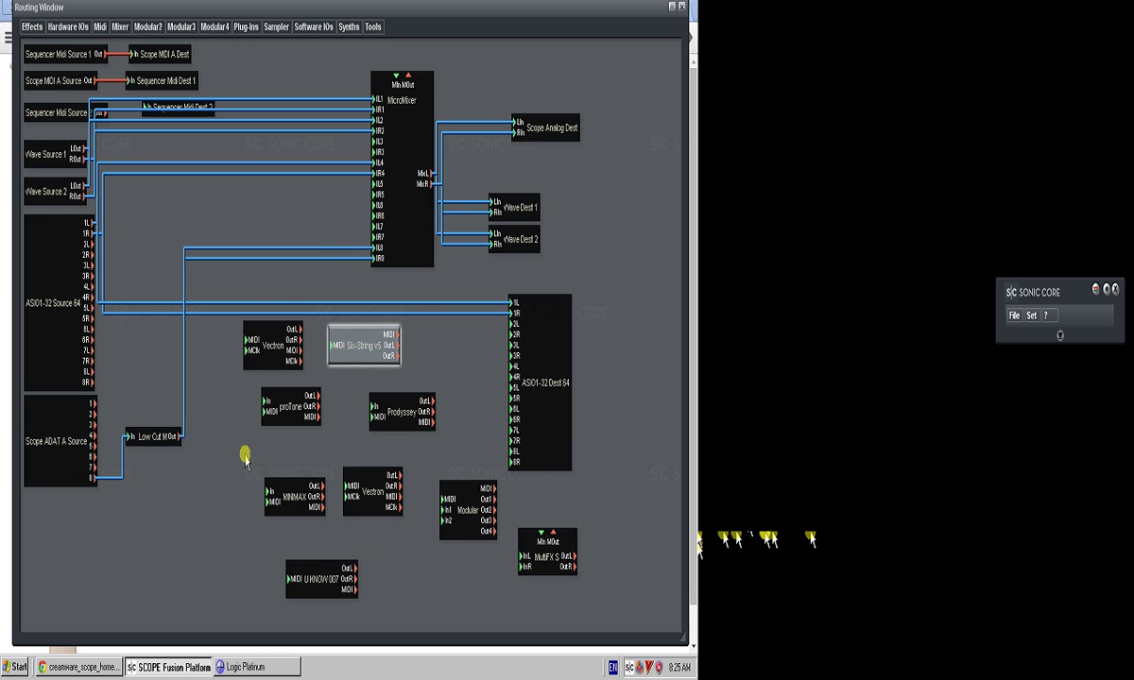
- Open the proTone synth's control surface, move it to view all its controls, and close it
double_click(281, 390)
drag(331, 90, 437, 82)
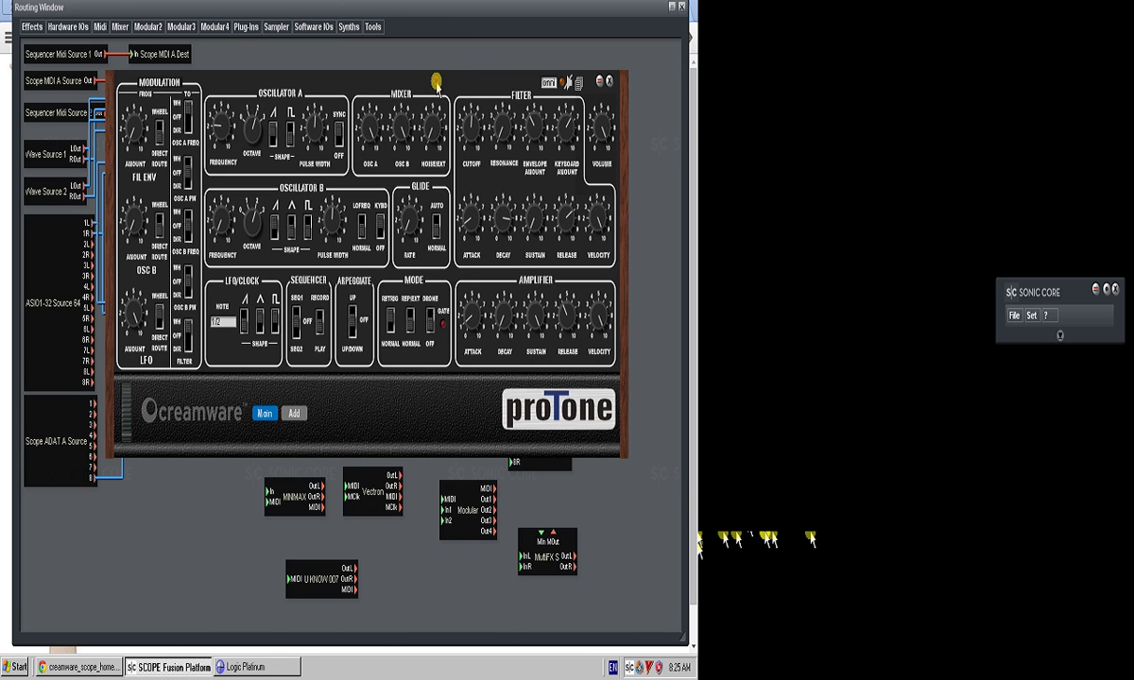
click(608, 81)
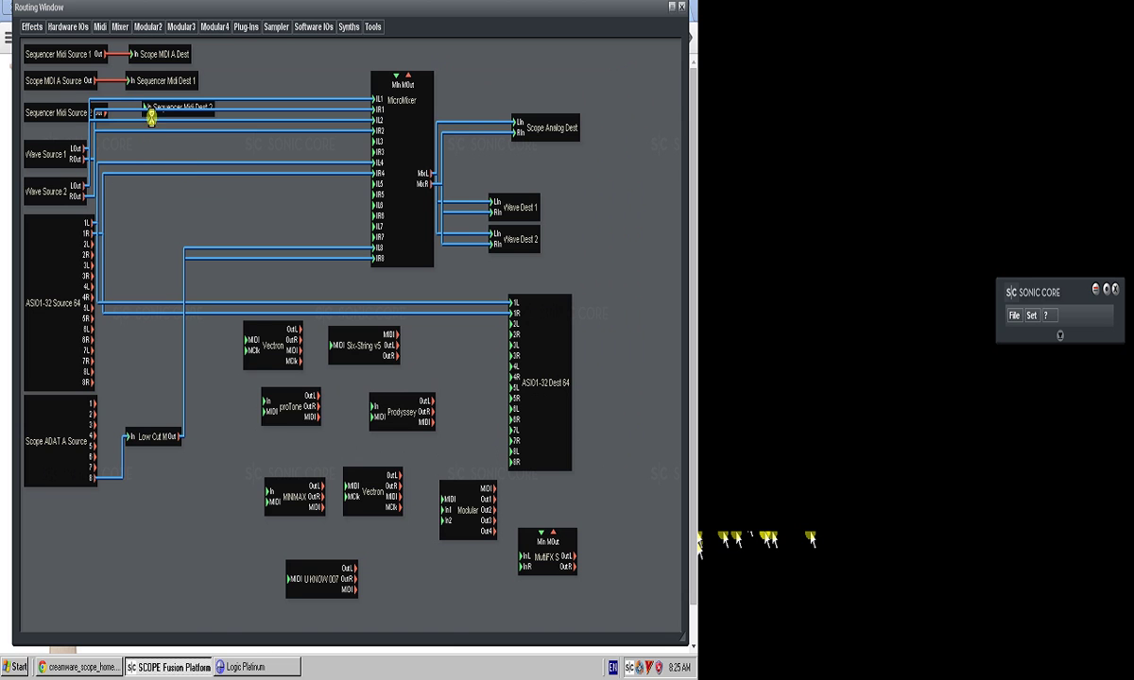
- Connect Scope MIDI A Source to proTone's MIDI input and its stereo outputs to MicroMixer IL5 and IR5, and close Logic Platinum
drag(90, 81, 379, 185)
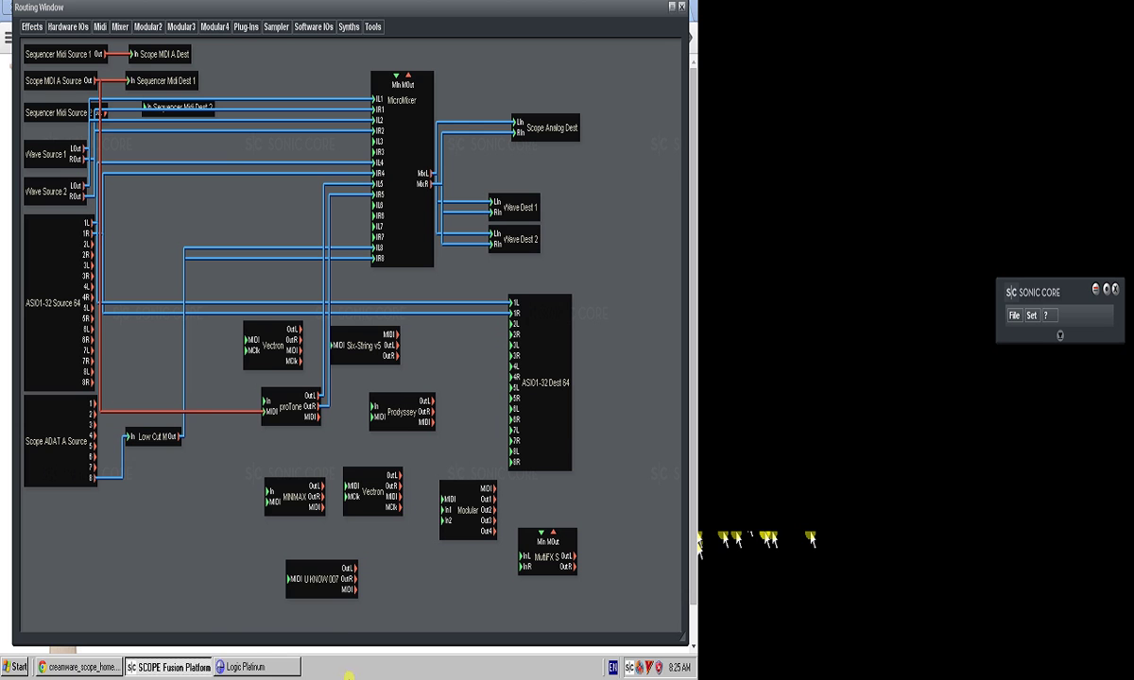
right_click(268, 673)
click(264, 627)
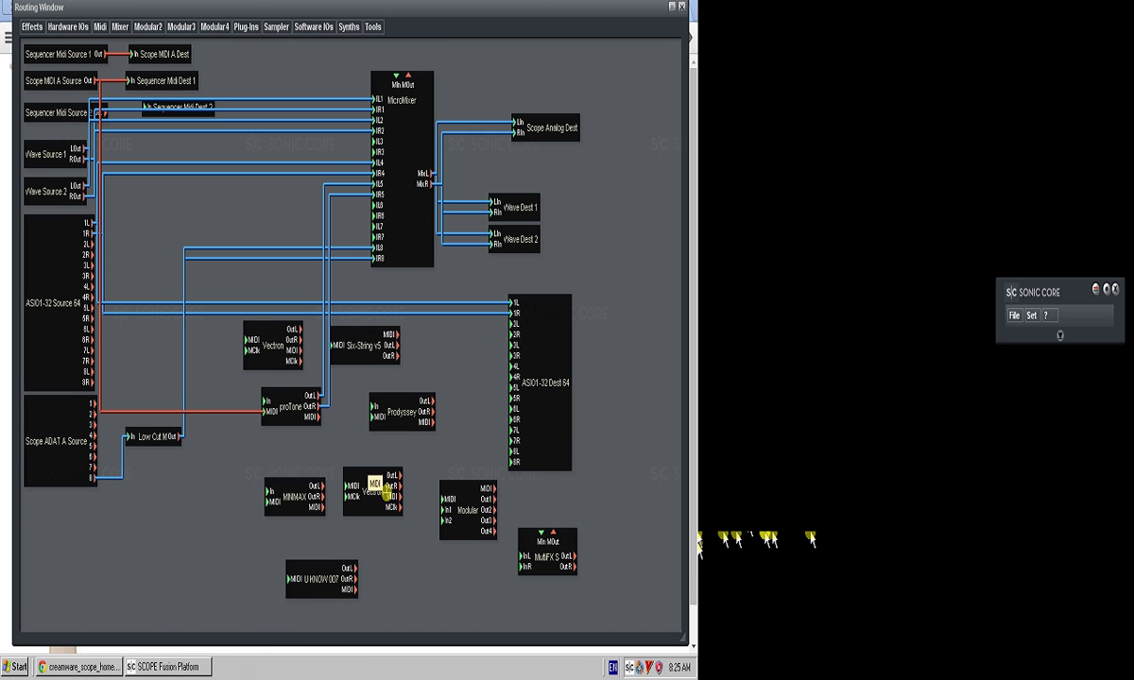
- Reopen the connected proTone synth's control surface to demonstrate it, and close it again
double_click(295, 416)
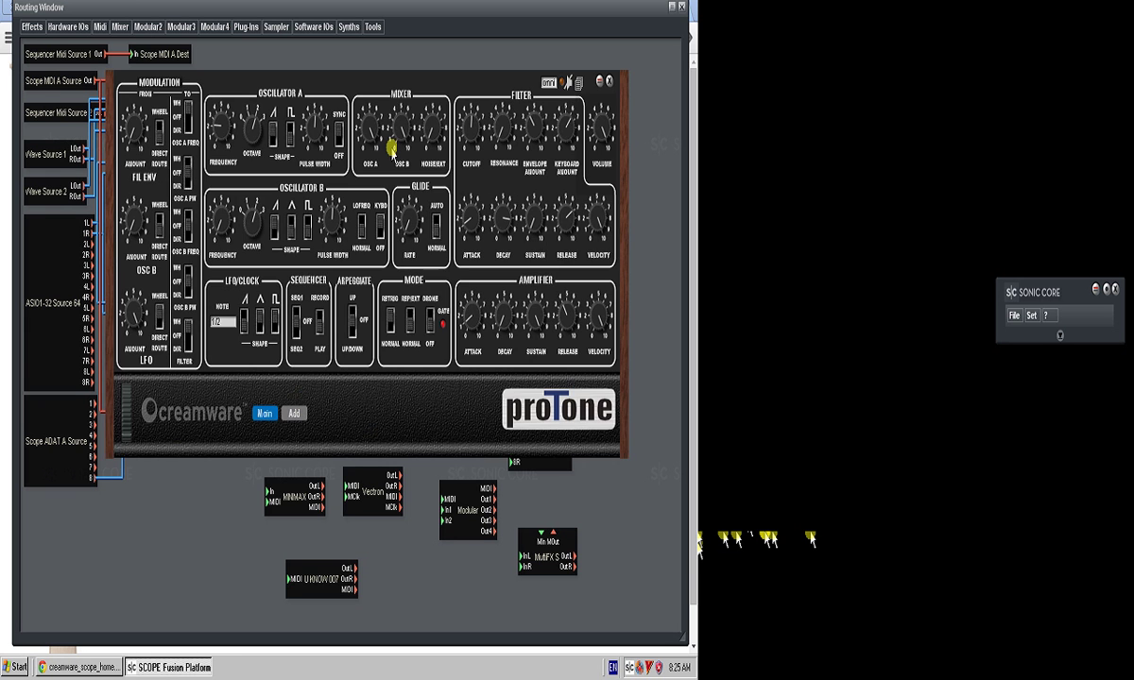
mouse_move(501, 130)
mouse_down()
mouse_move(516, 116)
mouse_move(482, 102)
mouse_move(467, 75)
mouse_move(438, 76)
mouse_up()
click(605, 80)
- Remove the proTone synth from the routing project
right_click(296, 413)
click(300, 412)
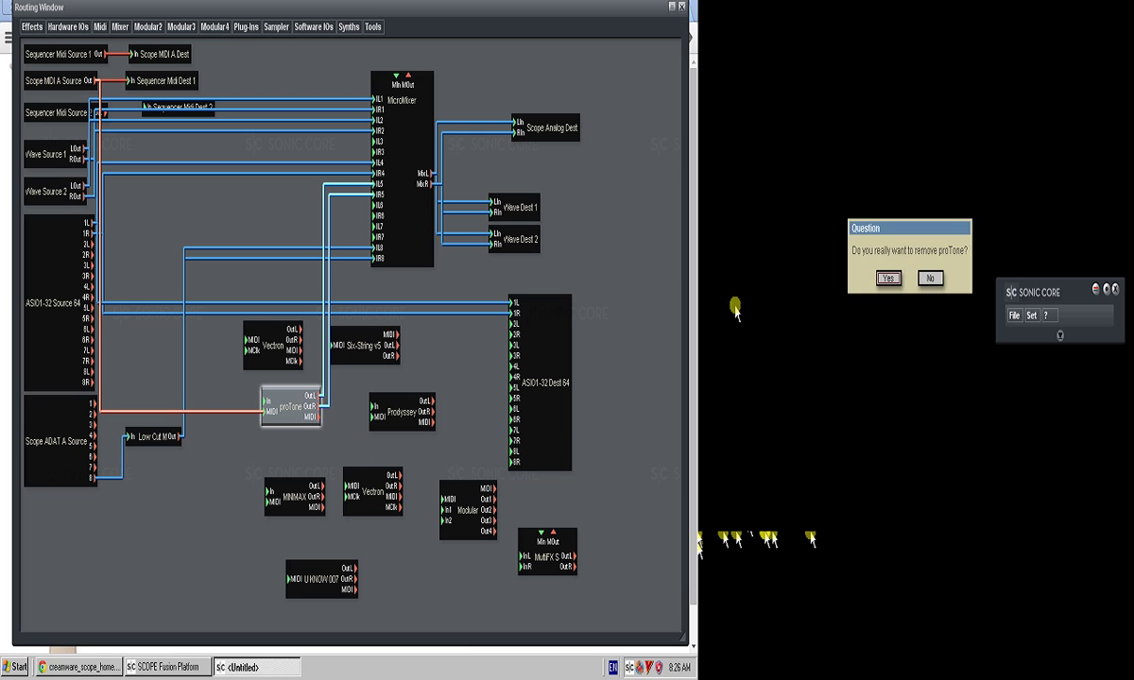
click(888, 278)
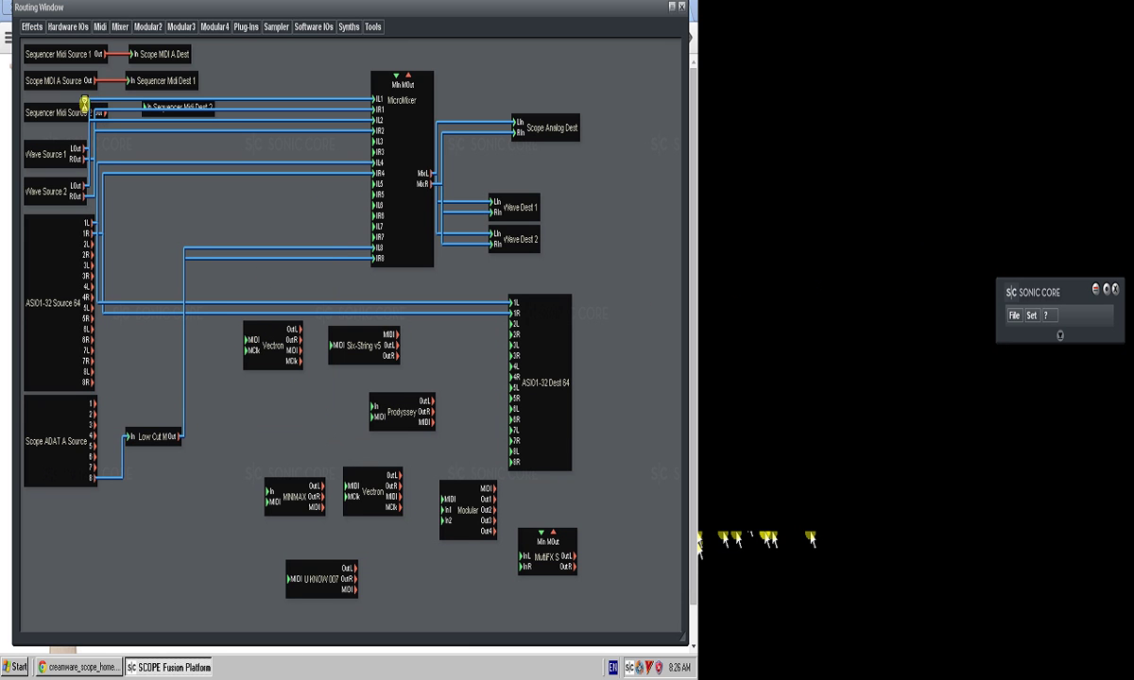
- Connect Scope MIDI A Source to the upper Vectron and its outputs to MicroMixer IL5 and IR5, and open its control surface
drag(90, 81, 247, 340)
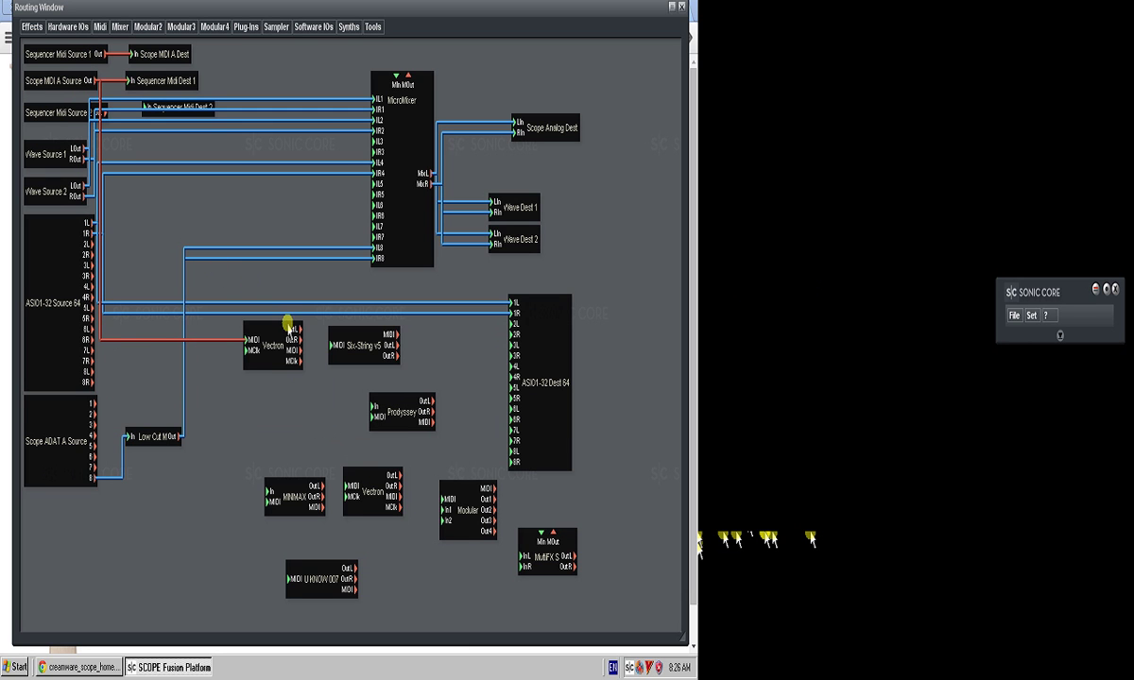
click(376, 185)
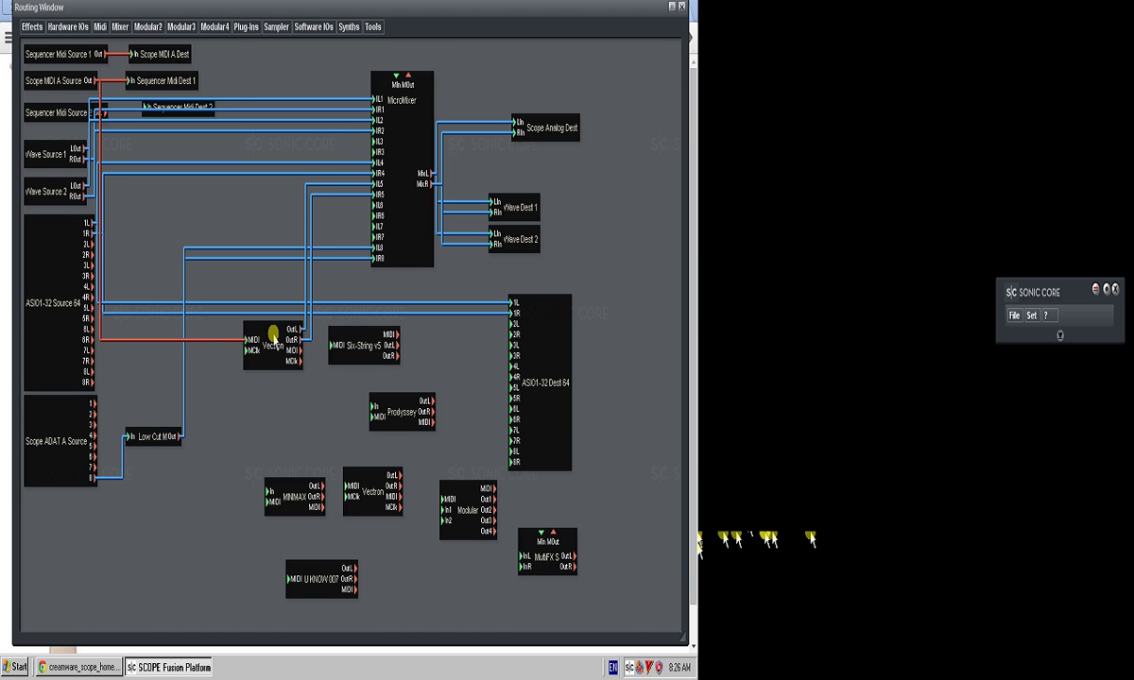
double_click(272, 334)
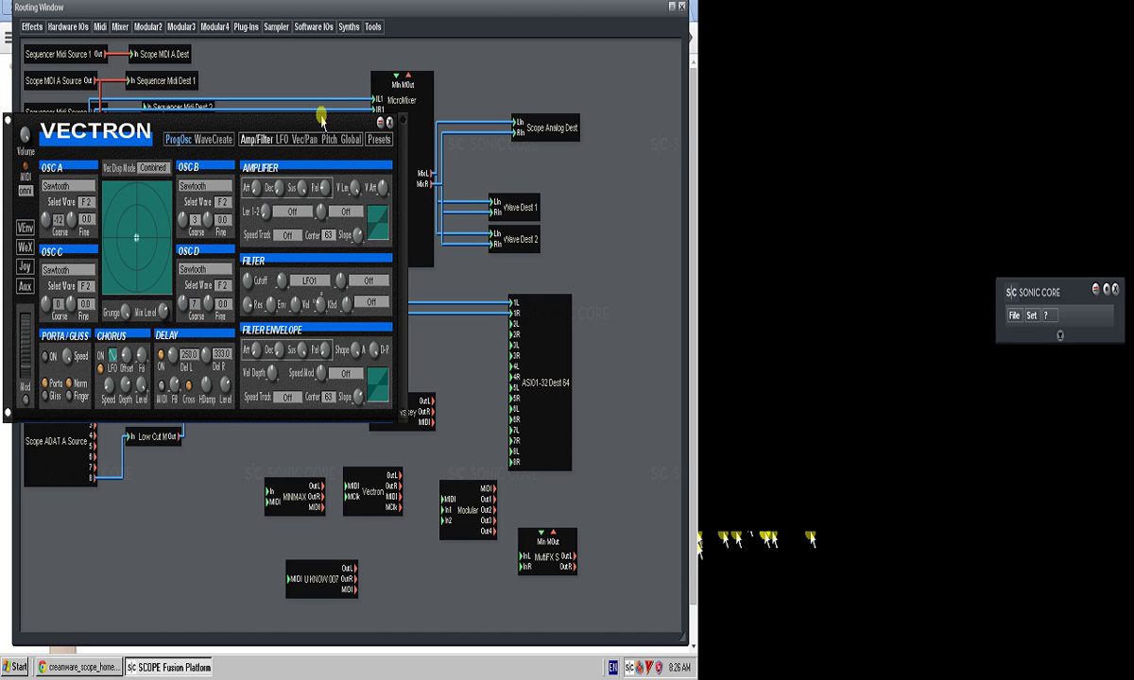
- Reposition the Vectron surface, move its vector point, and load the Ach Du Liebe preset from its preset list
drag(321, 117, 473, 173)
mouse_move(289, 301)
mouse_down()
mouse_move(272, 263)
mouse_move(357, 271)
mouse_up()
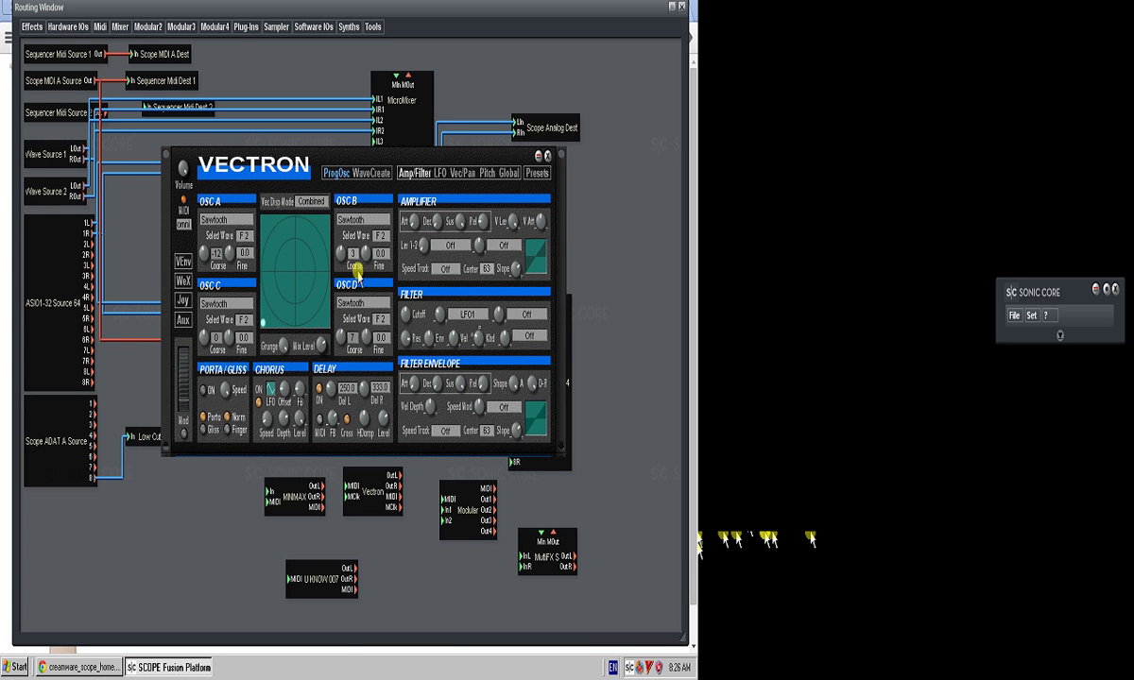
click(536, 173)
click(815, 154)
drag(782, 123, 798, 109)
click(836, 199)
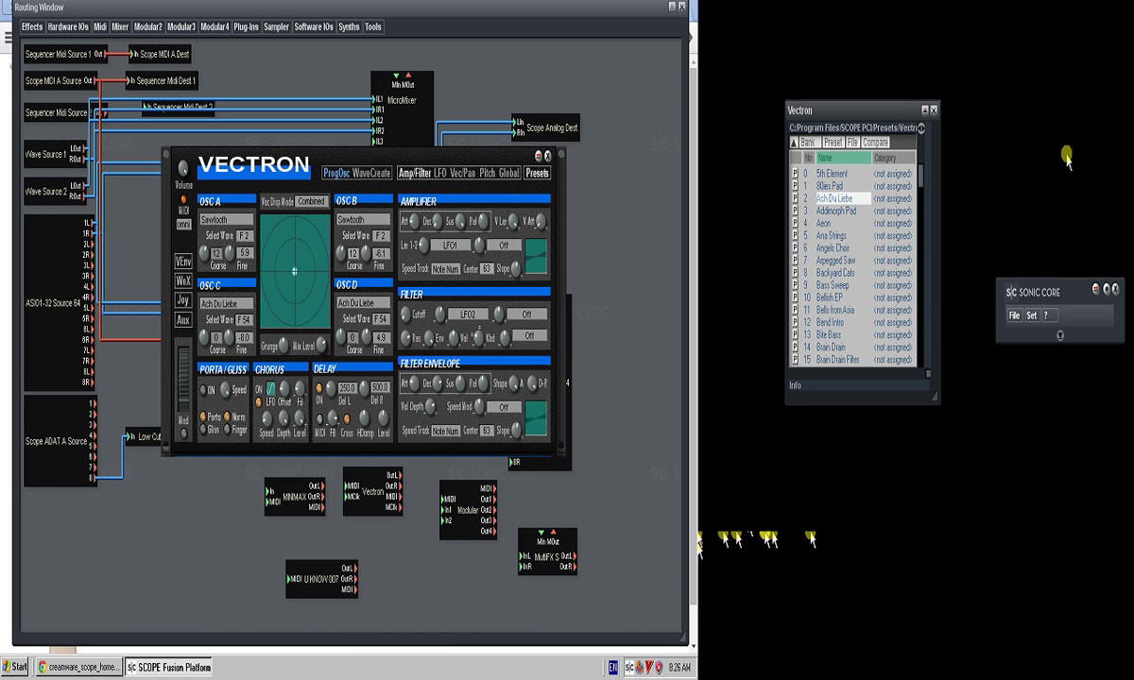
- Expand the Sonic Core project window, set the connected Vectron's voices to 3, and load its Ana Strings preset
click(1061, 338)
drag(994, 280, 421, 49)
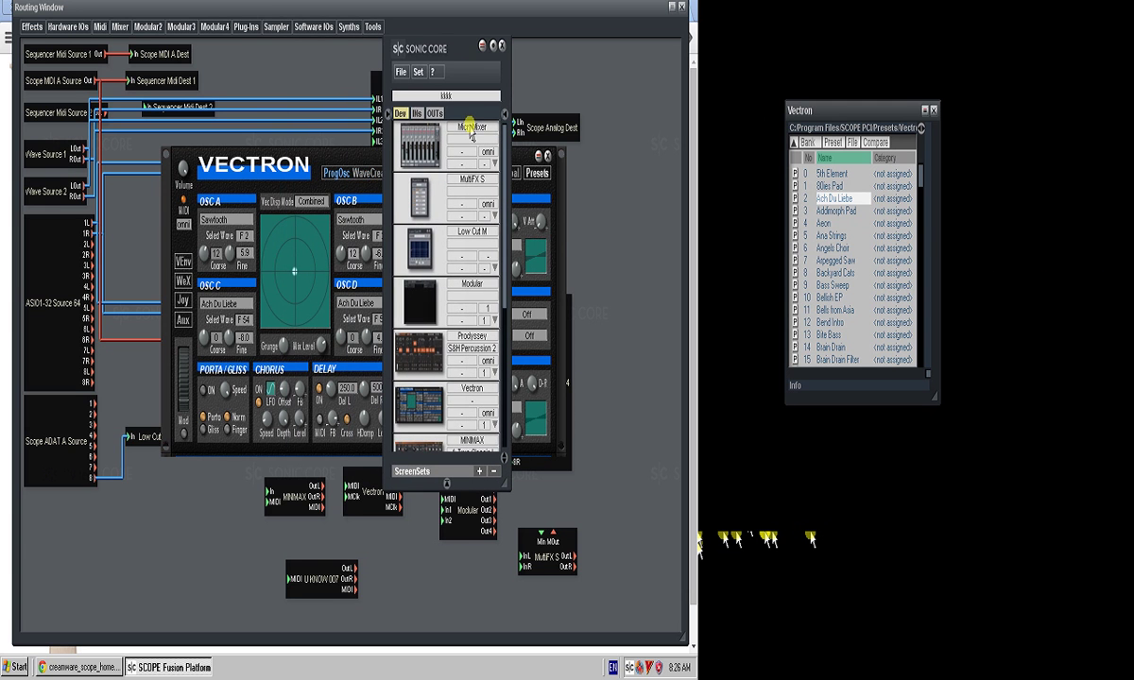
click(492, 427)
double_click(486, 428)
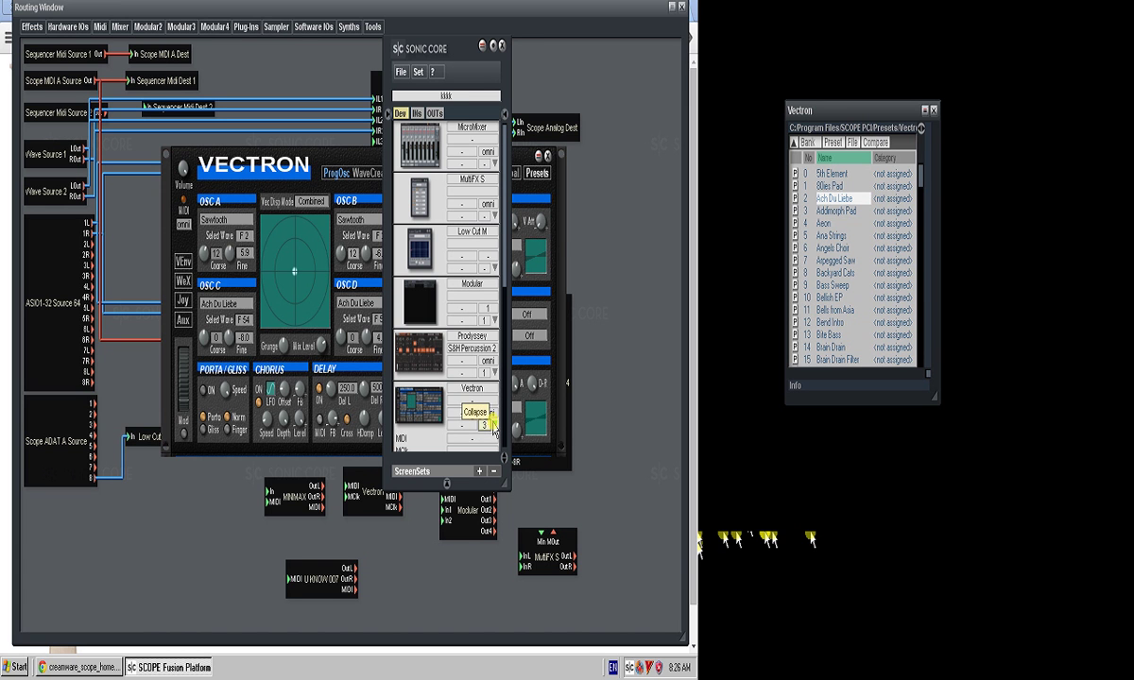
click(844, 235)
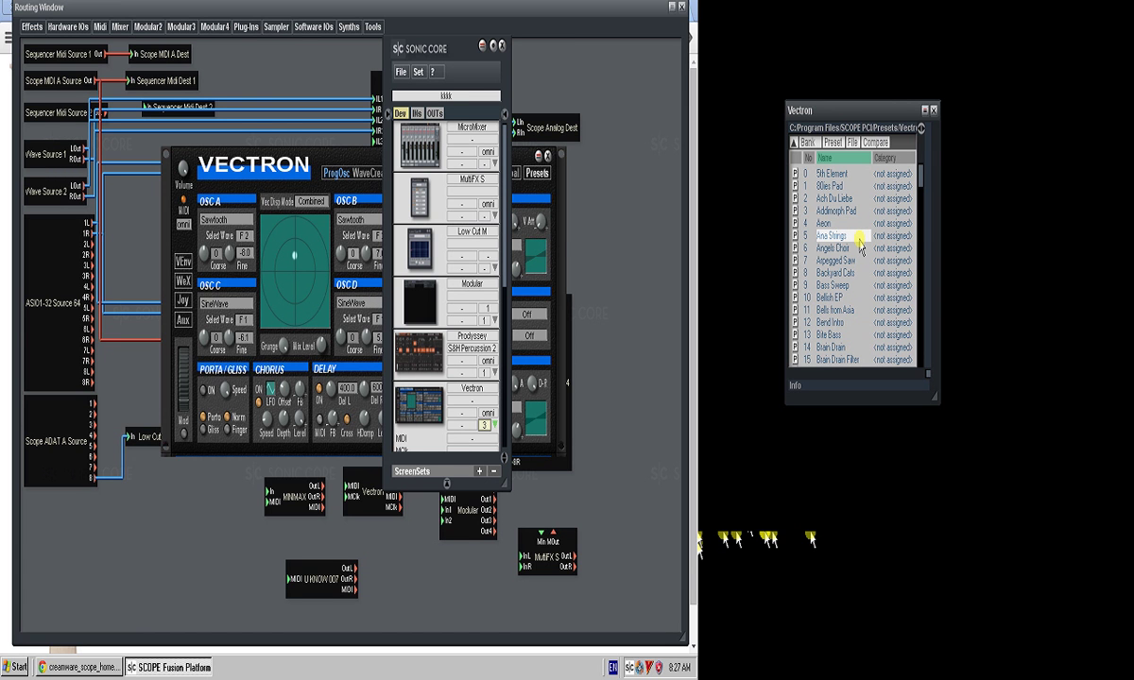
- Enlarge the project window's device list and remove the unconnected duplicate Vectron from the project
drag(504, 482, 526, 610)
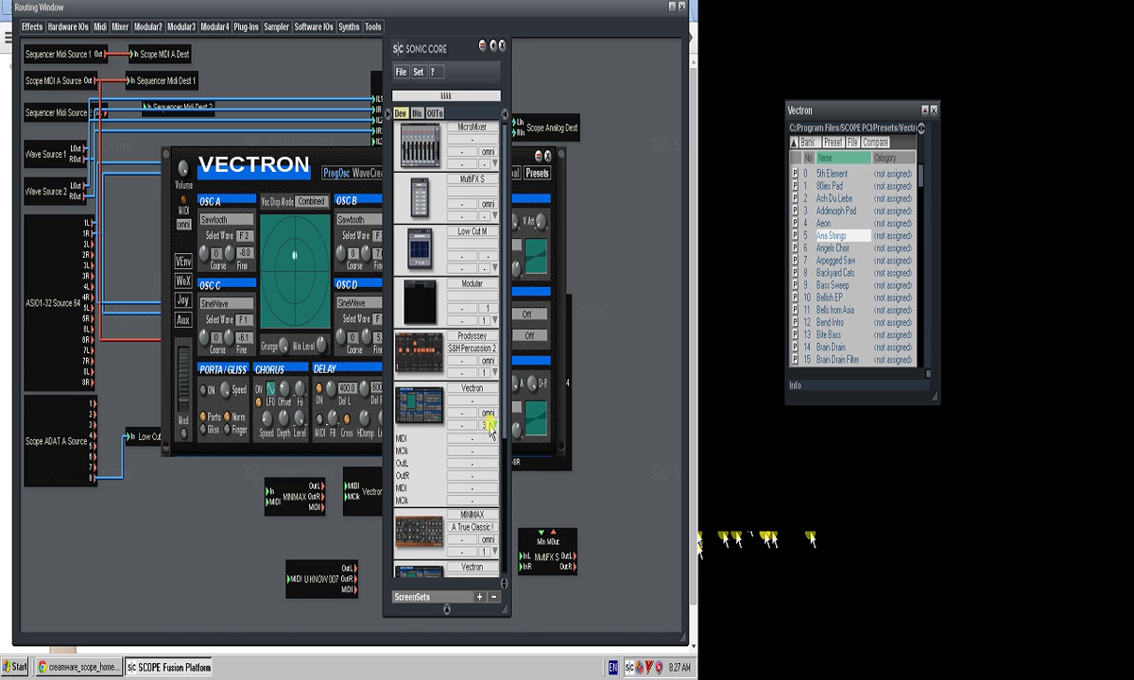
scroll(492, 532, down, 3)
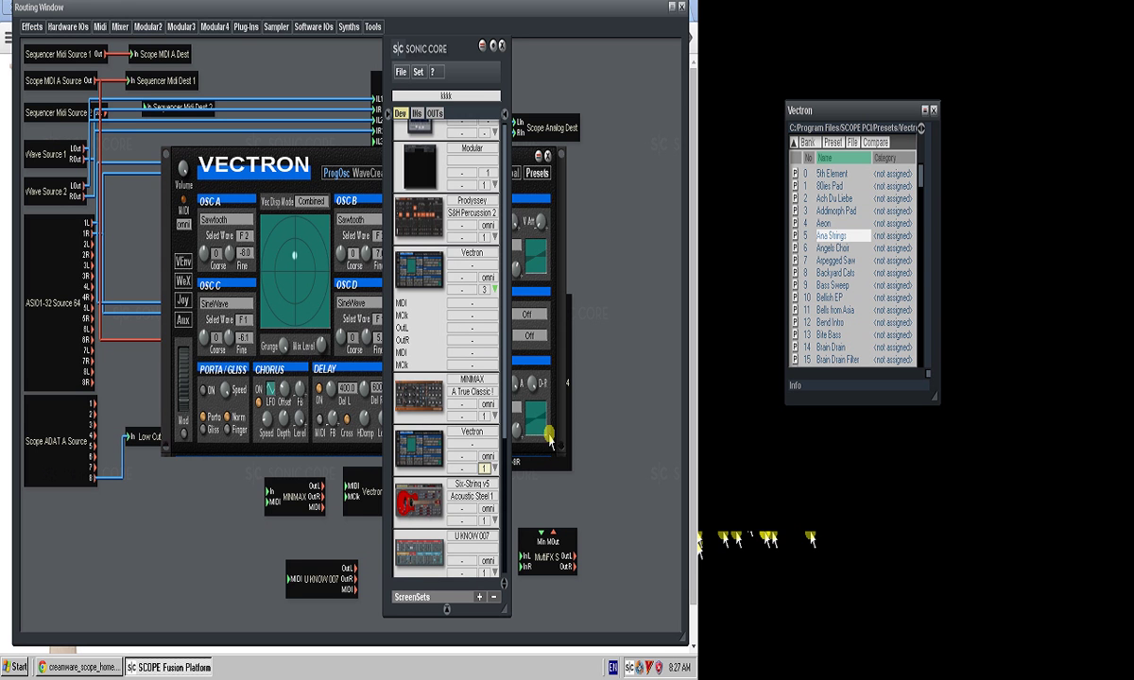
right_click(477, 257)
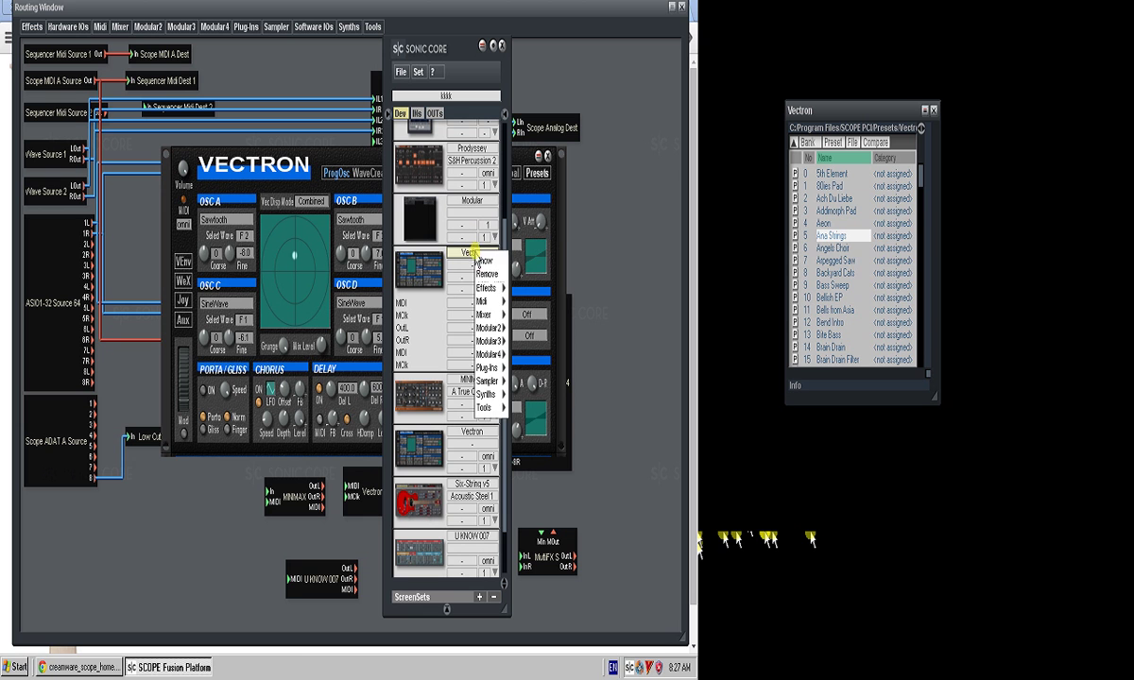
click(487, 274)
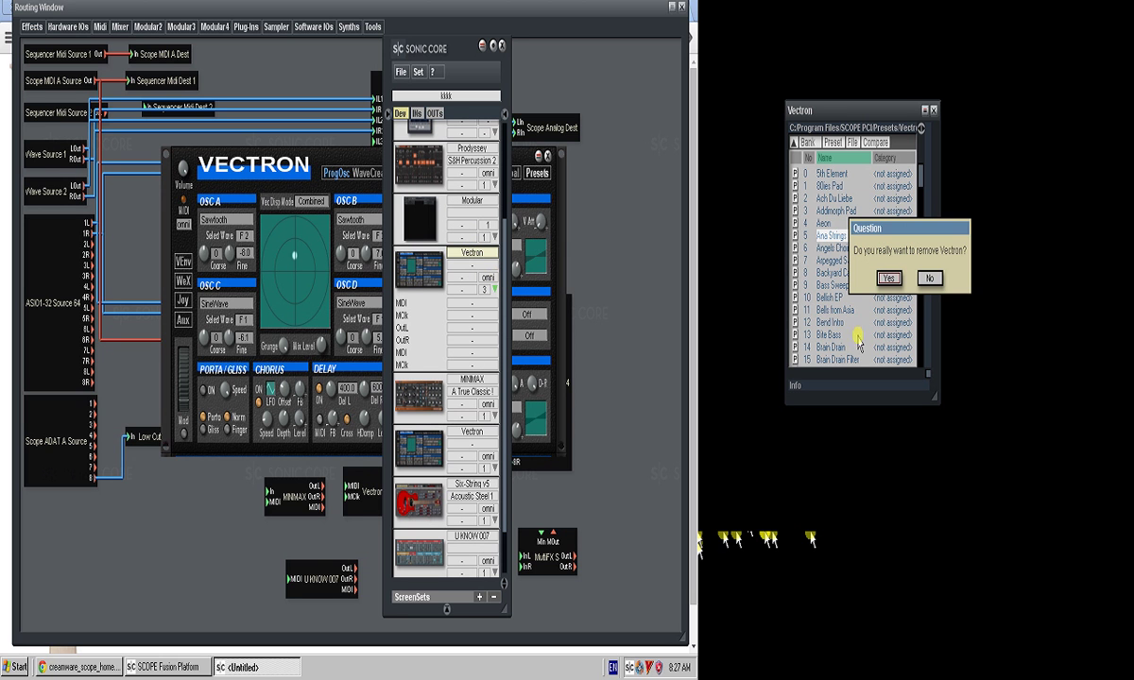
click(888, 277)
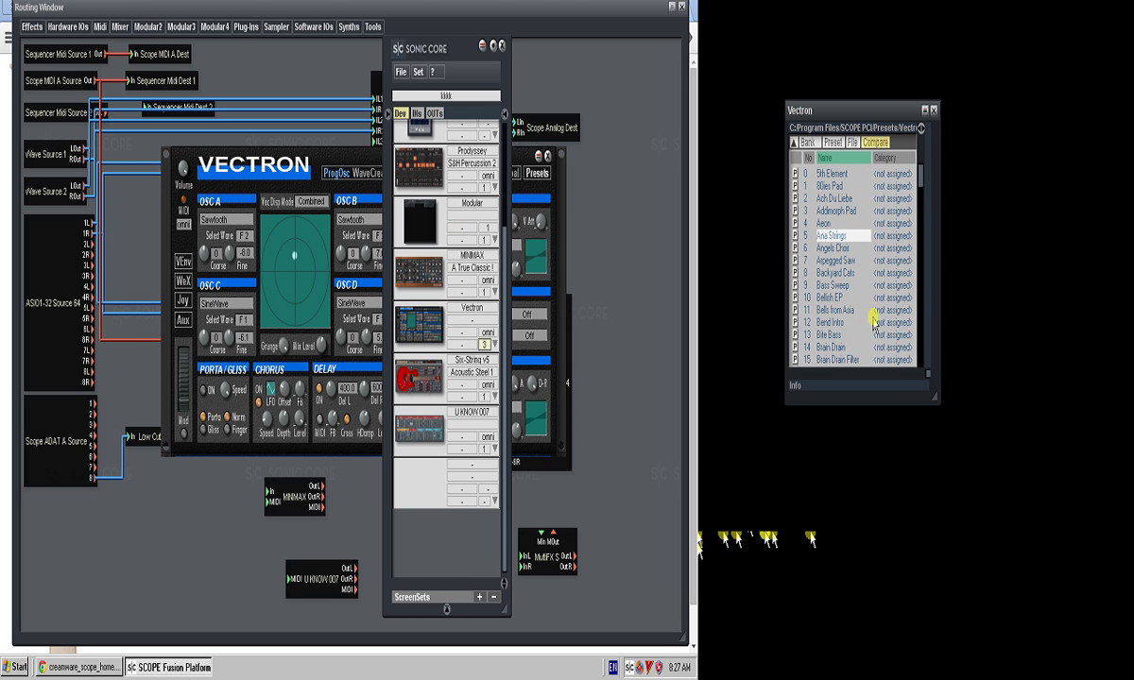
- Audition the Vectron presets Arpegged Saw, Angels Choir, Bellish EP, Brain Drain and Bend Intro
click(865, 261)
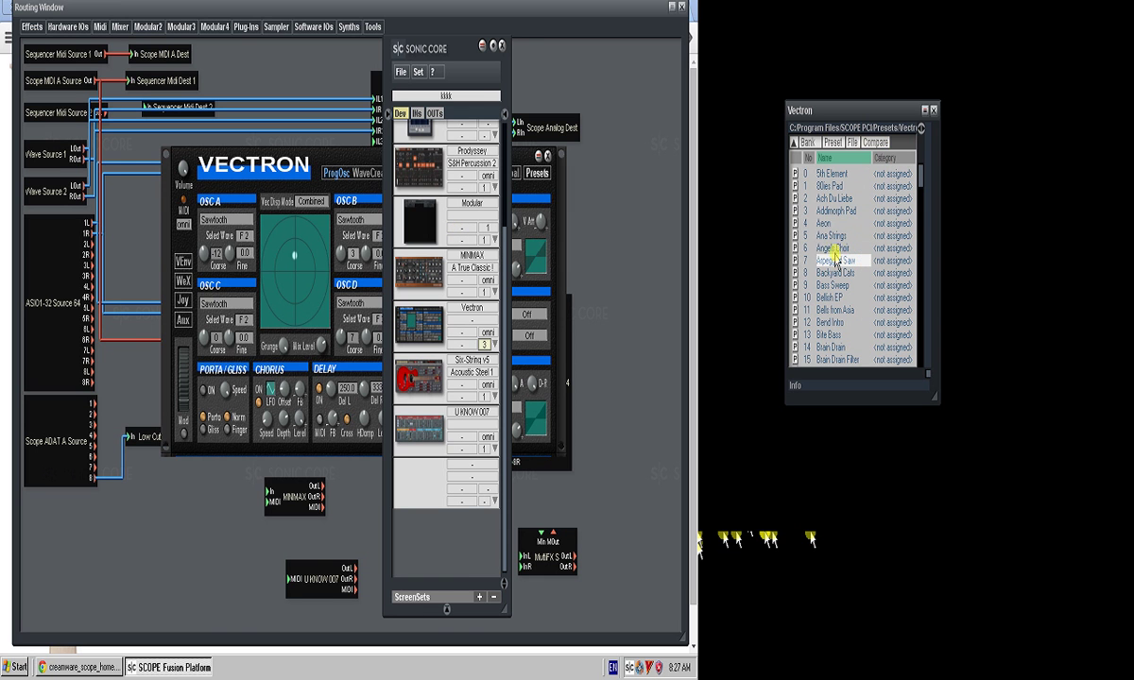
click(831, 248)
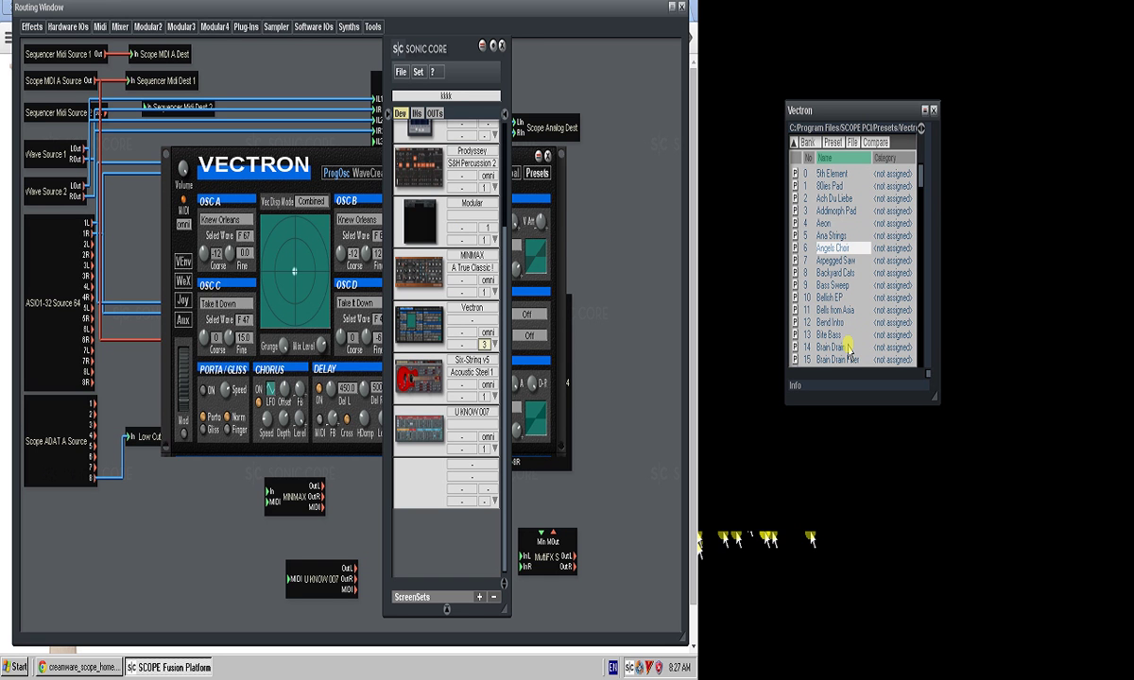
click(836, 297)
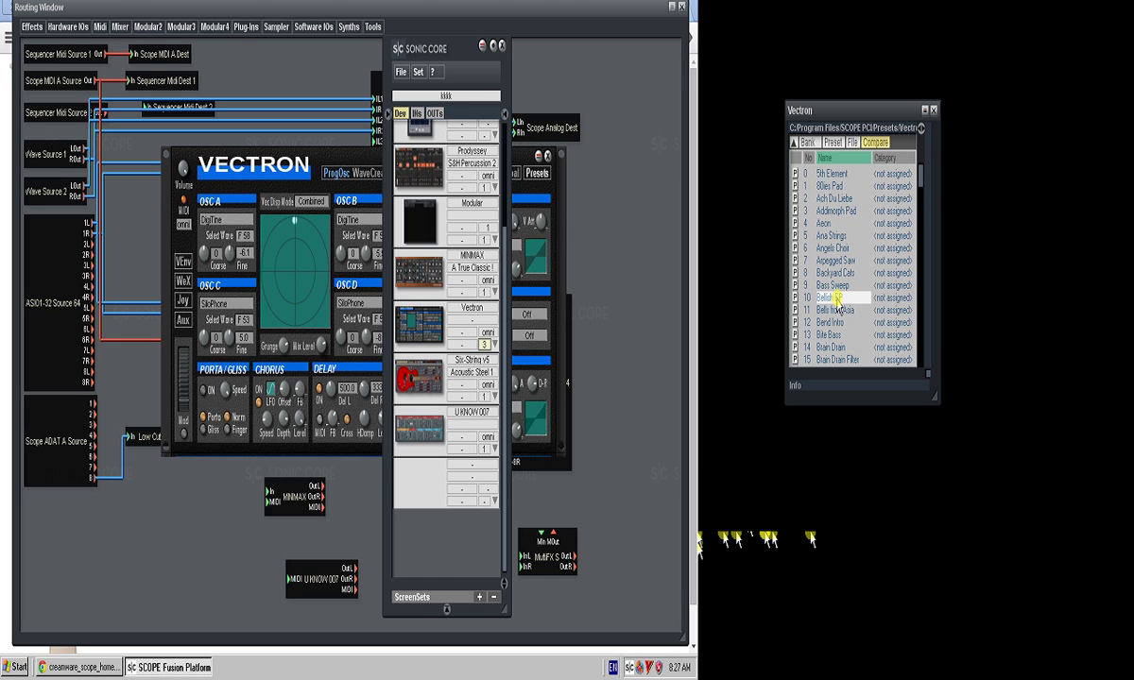
click(837, 349)
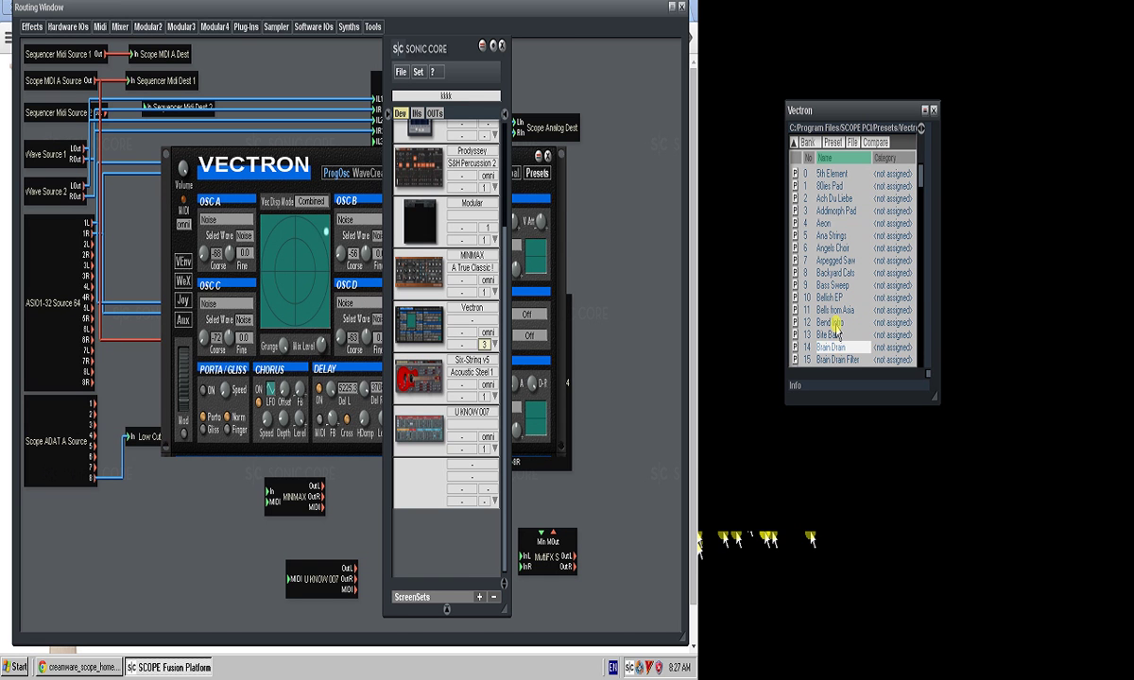
click(835, 323)
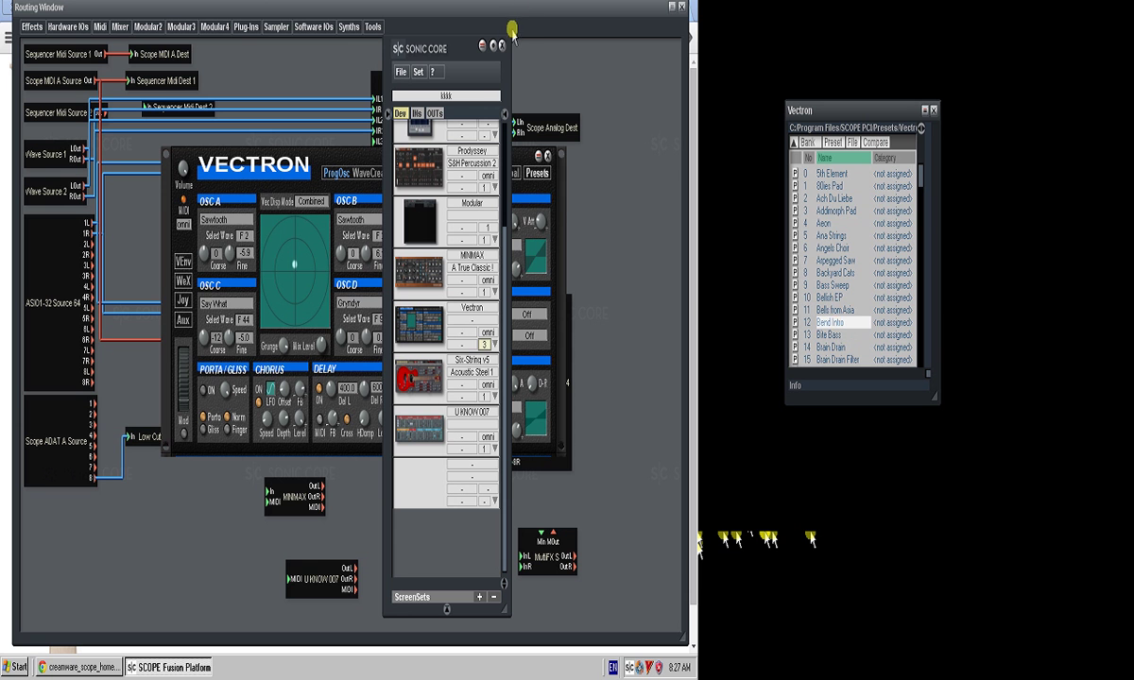
click(481, 45)
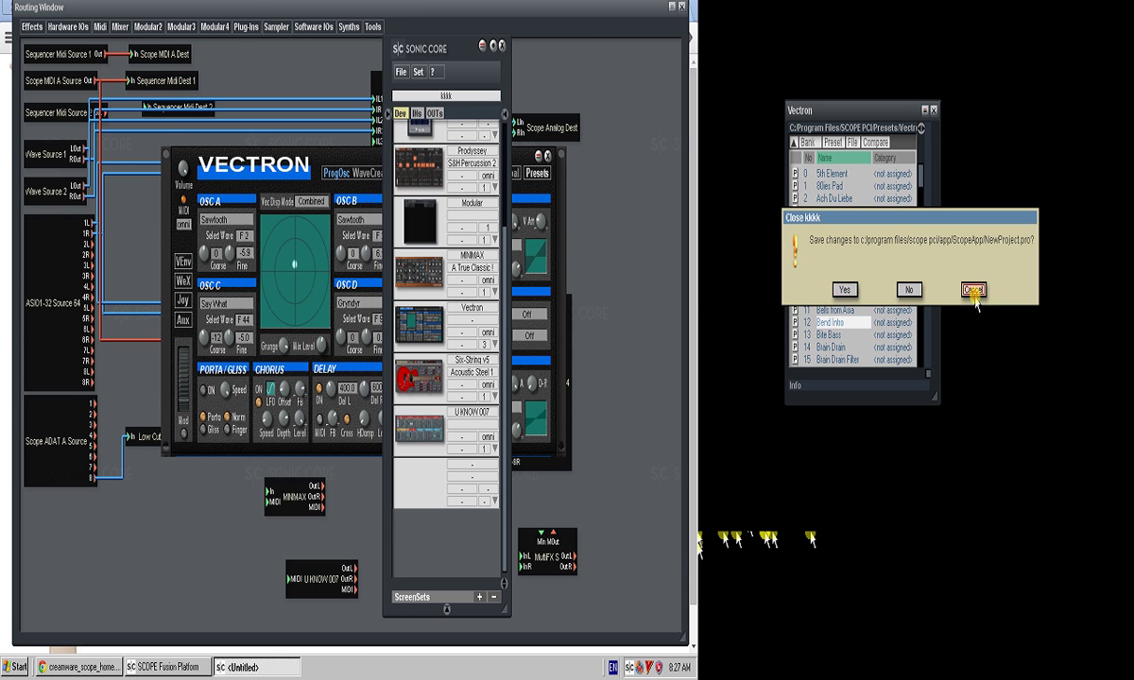
click(974, 290)
click(456, 42)
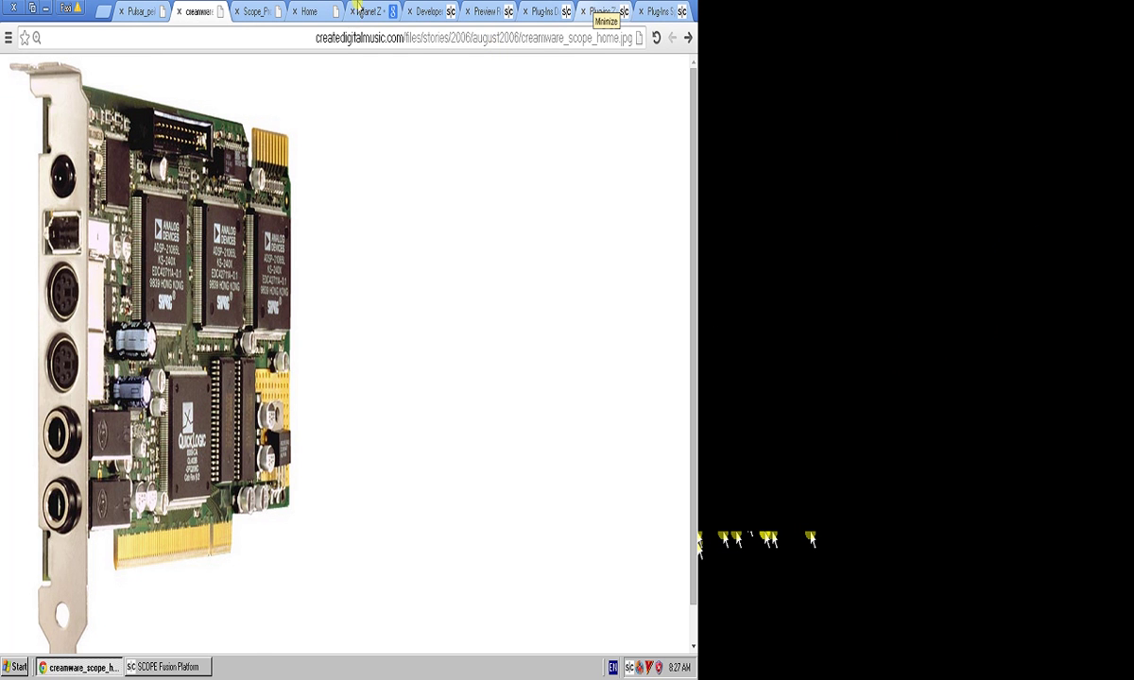
click(184, 666)
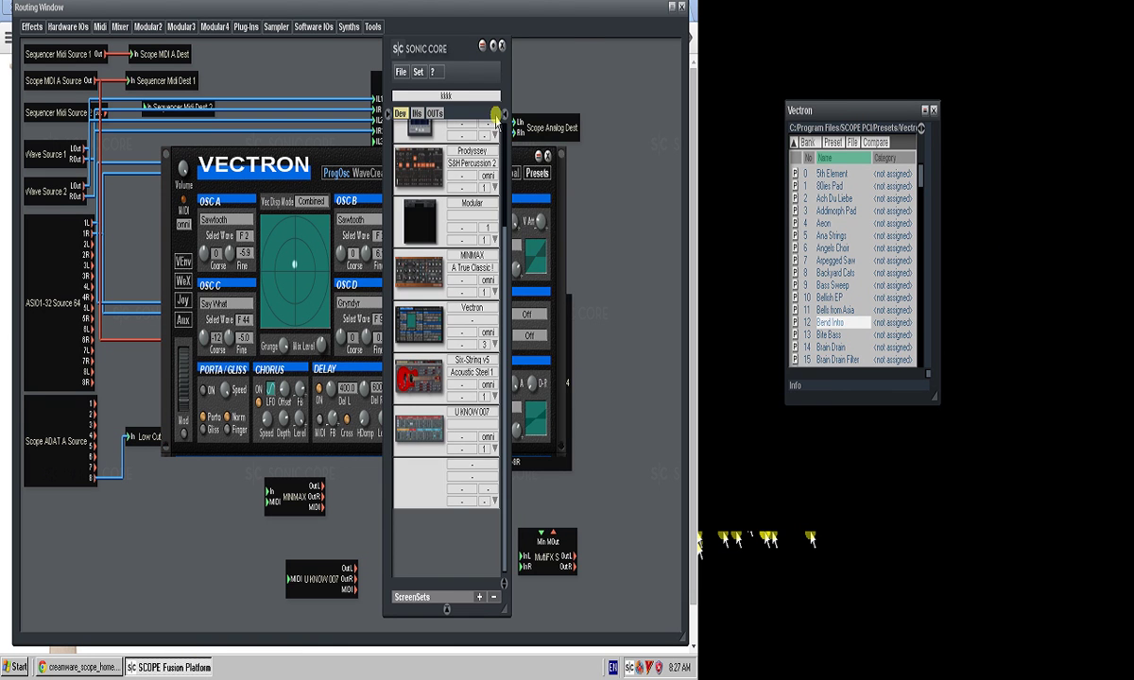
- Move the project window clear of the routing window, close the Vectron surface, and remove the remaining Vectron from the project
drag(442, 45, 947, 44)
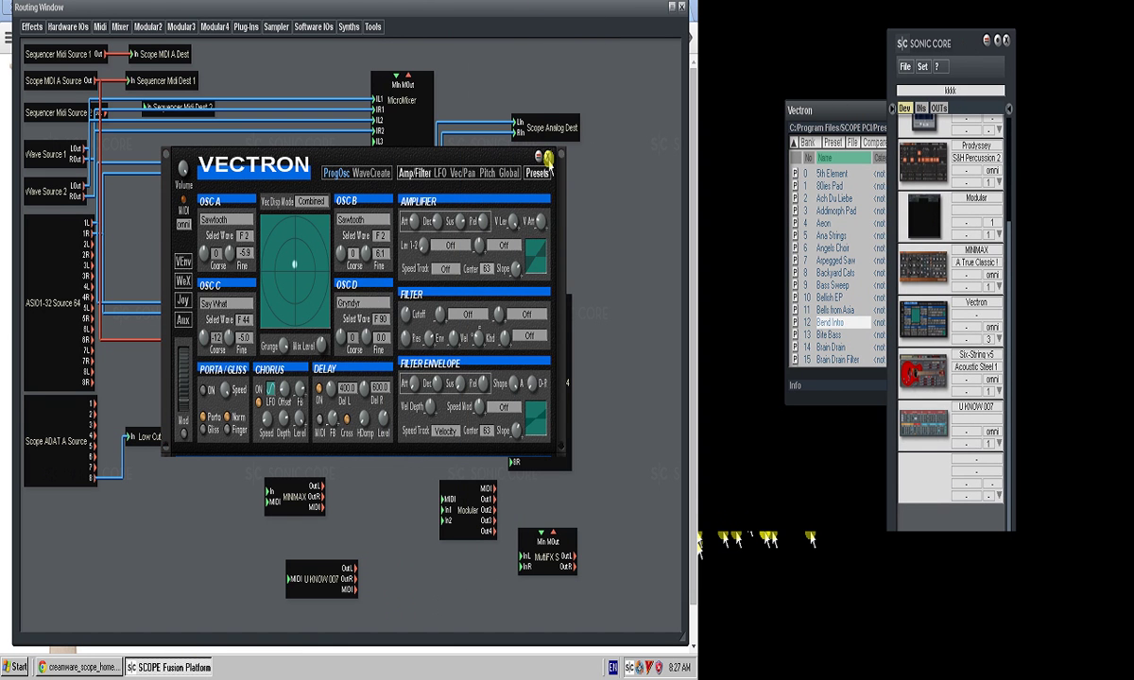
click(547, 157)
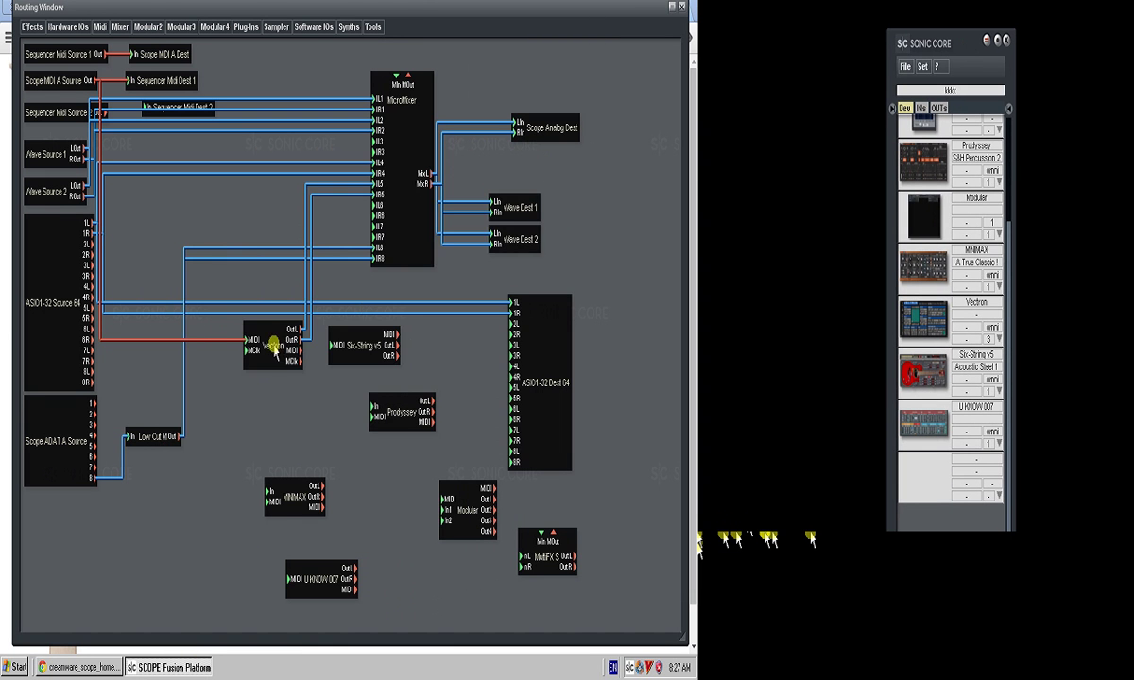
right_click(274, 348)
click(312, 331)
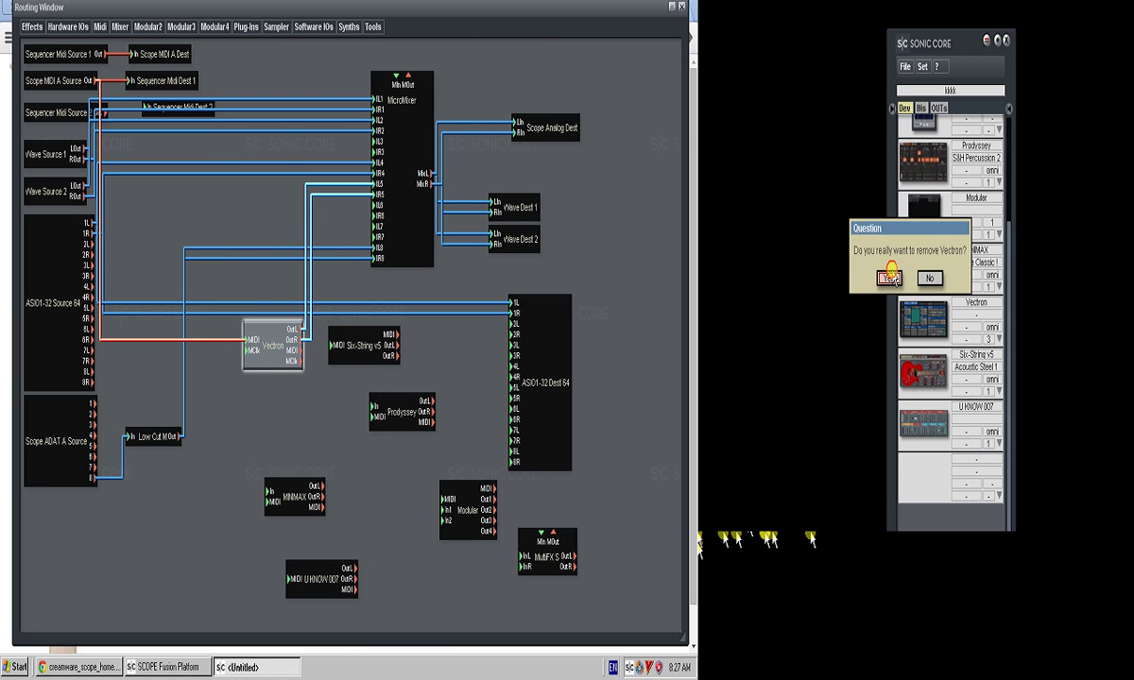
click(888, 276)
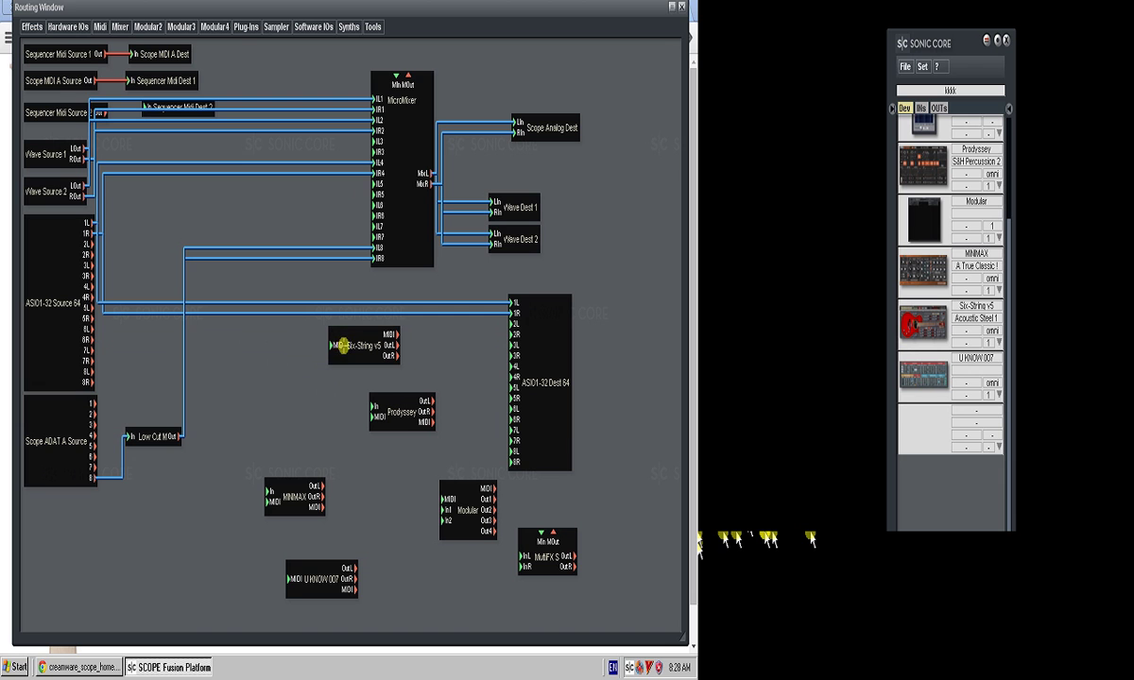
- Connect Scope MIDI A Source to Six-String v5 and its outputs to MicroMixer IL6 and IR6, and open its control surface
drag(88, 83, 332, 345)
drag(376, 206, 294, 334)
click(363, 329)
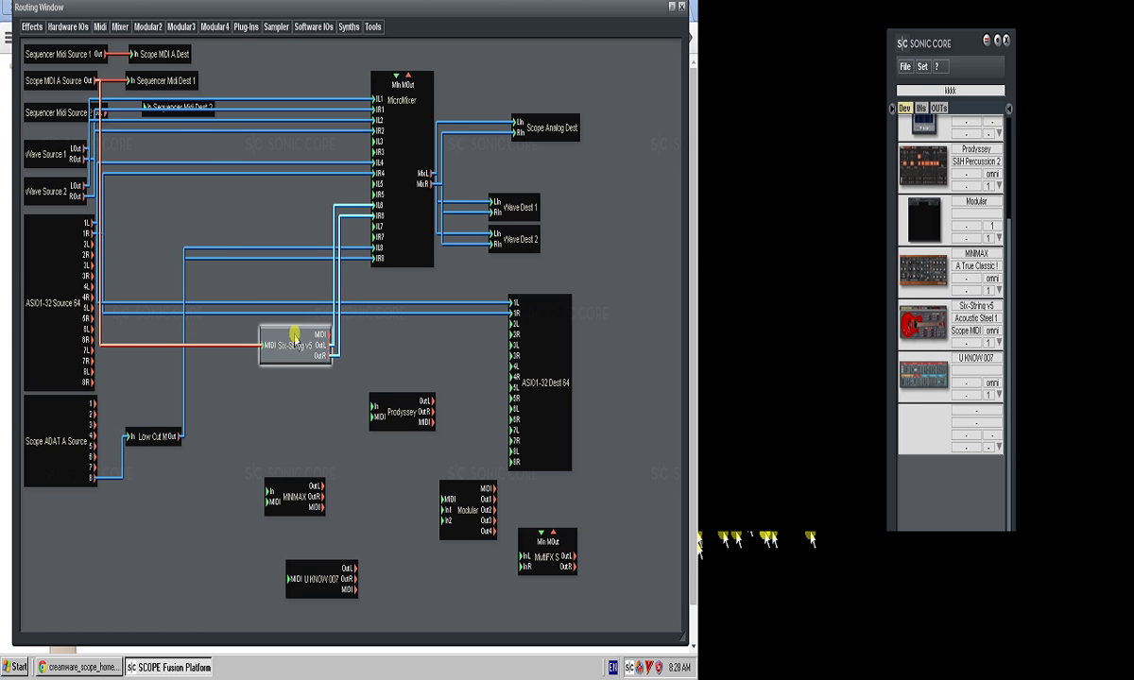
double_click(294, 334)
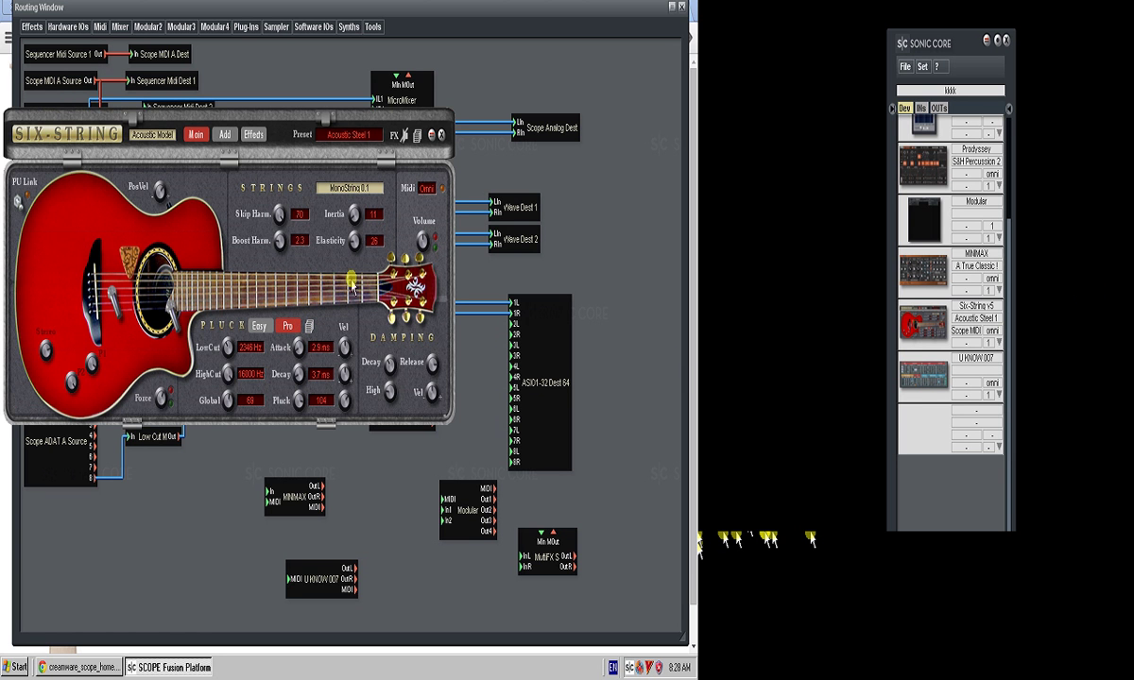
- Slide Six-String's pick toward the neck, open the 02 Factory preset bank, and load Acoustic Lead 2 followed by Ambient Pearls
drag(128, 252, 244, 261)
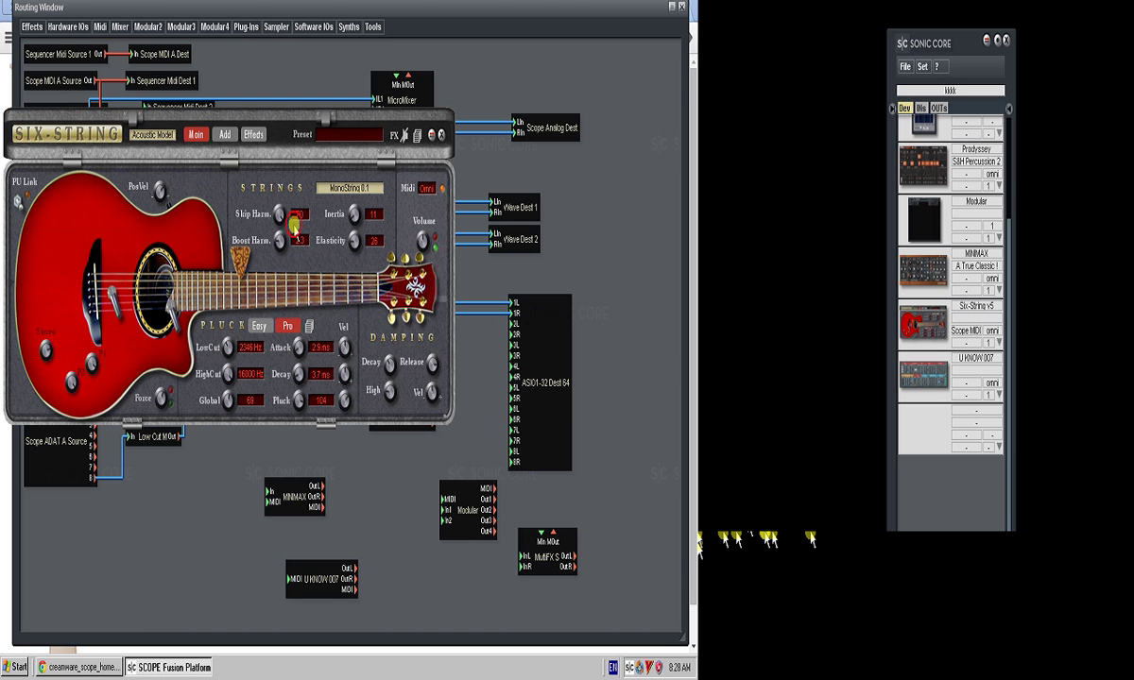
click(987, 343)
click(416, 137)
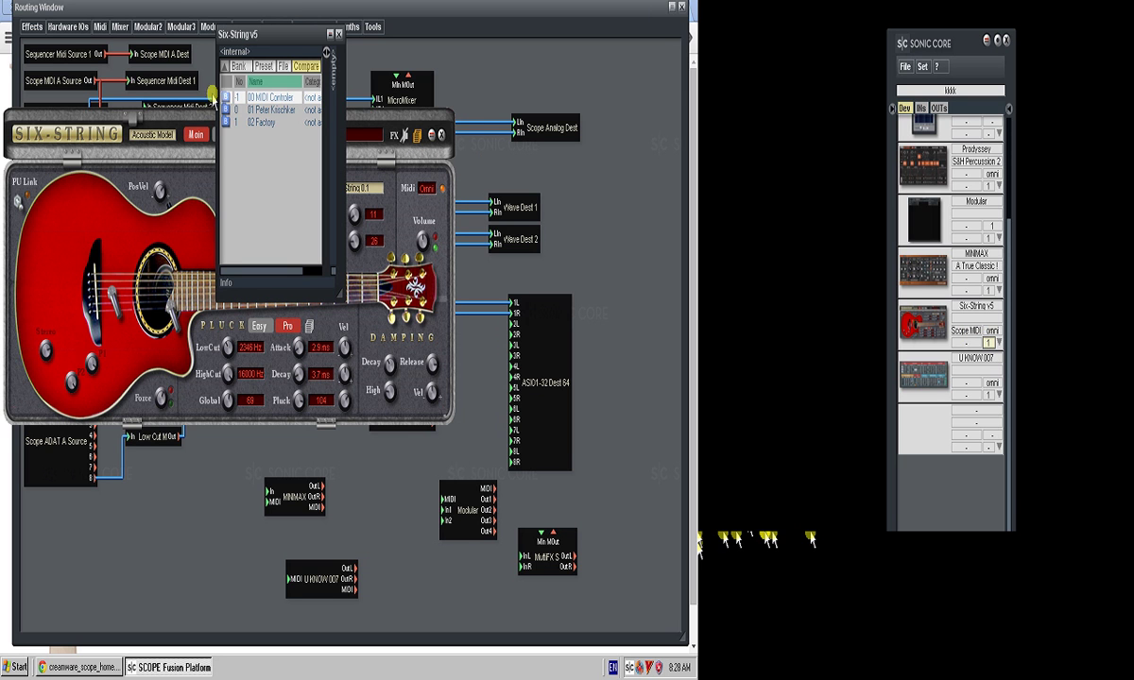
double_click(229, 121)
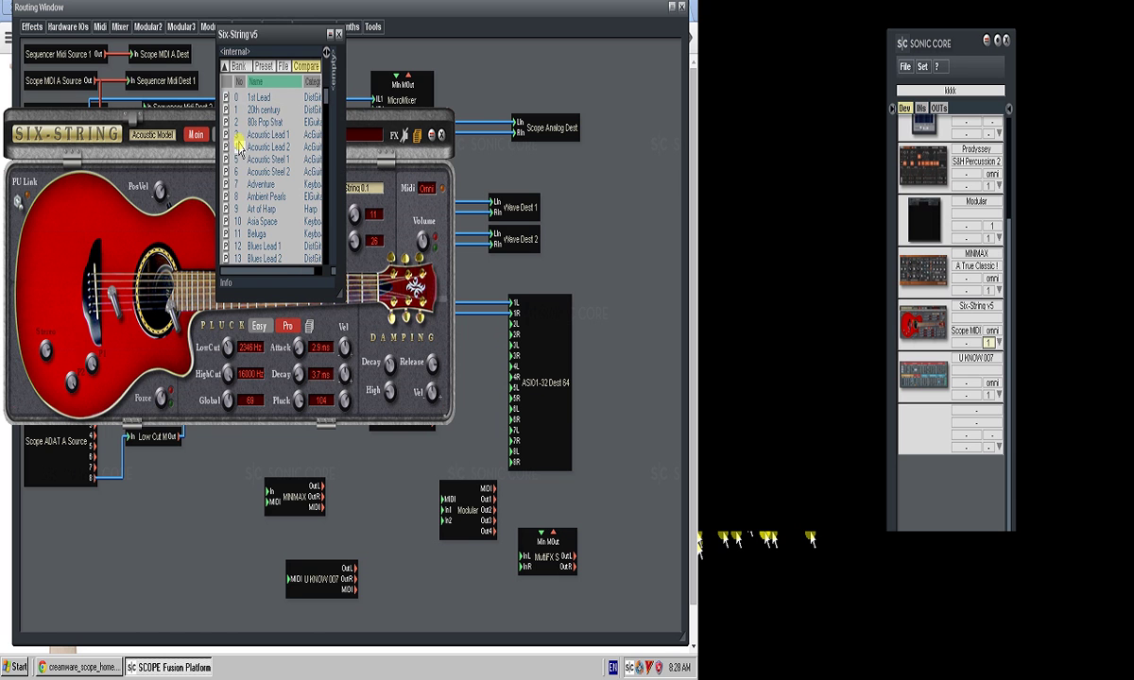
click(230, 147)
click(255, 197)
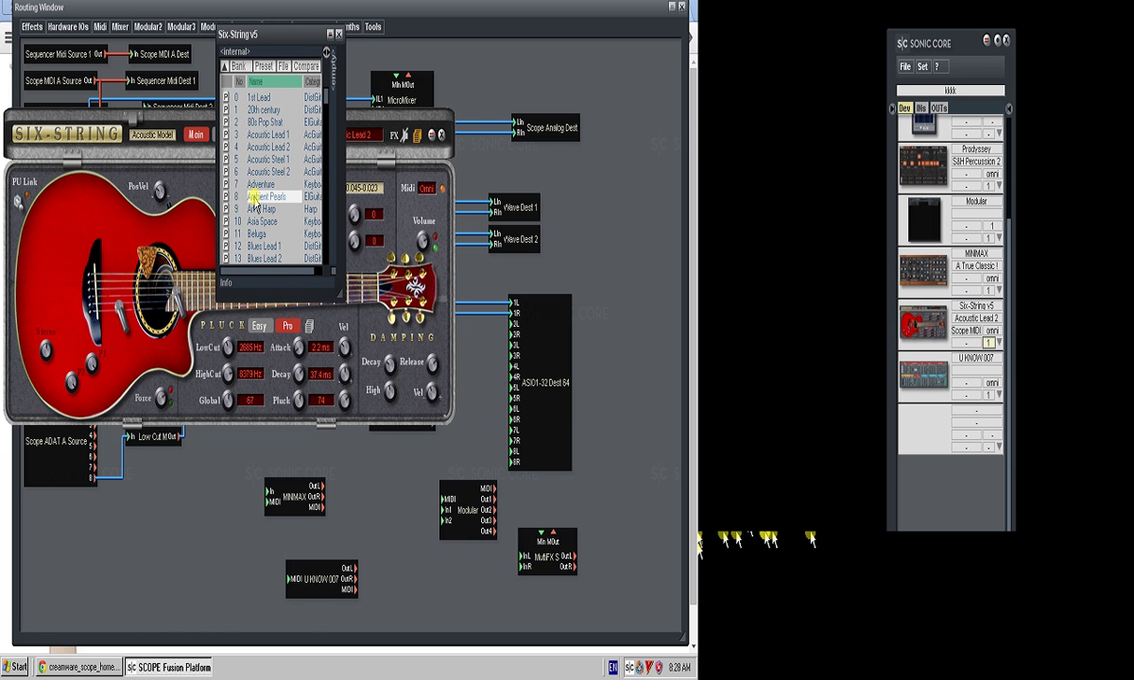
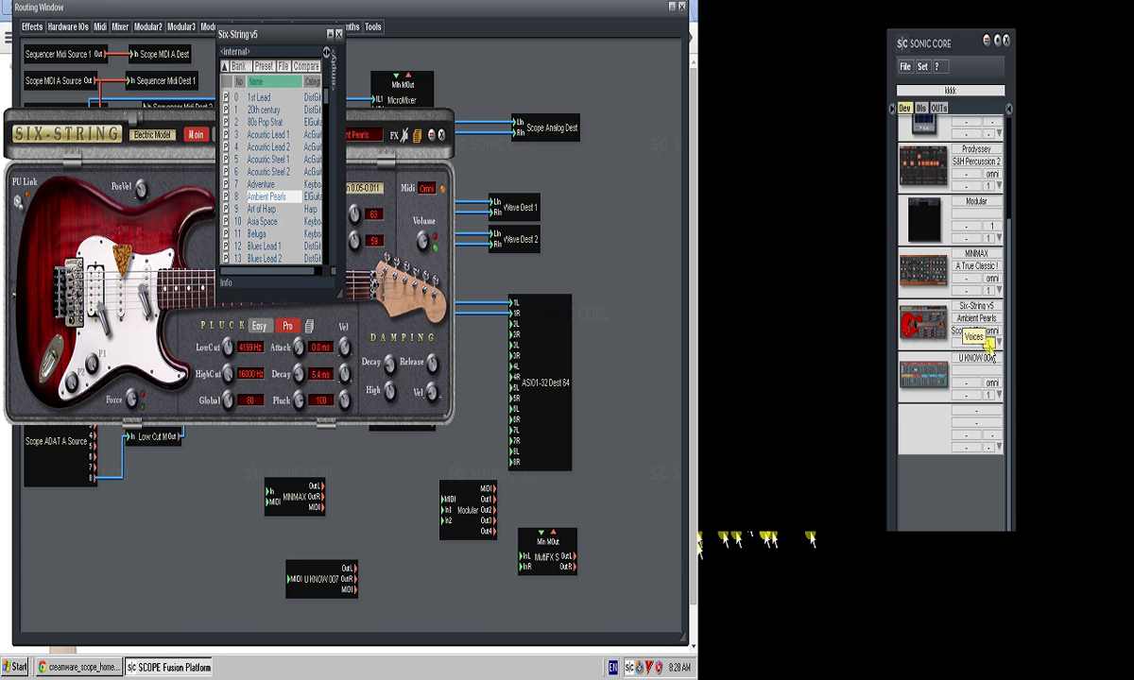
- Set Six-String v5's voices to 3 and audition the Art of Harp, Asia Space and Beluga presets
mouse_move(991, 345)
mouse_down()
mouse_move(989, 319)
mouse_move(1007, 339)
mouse_up()
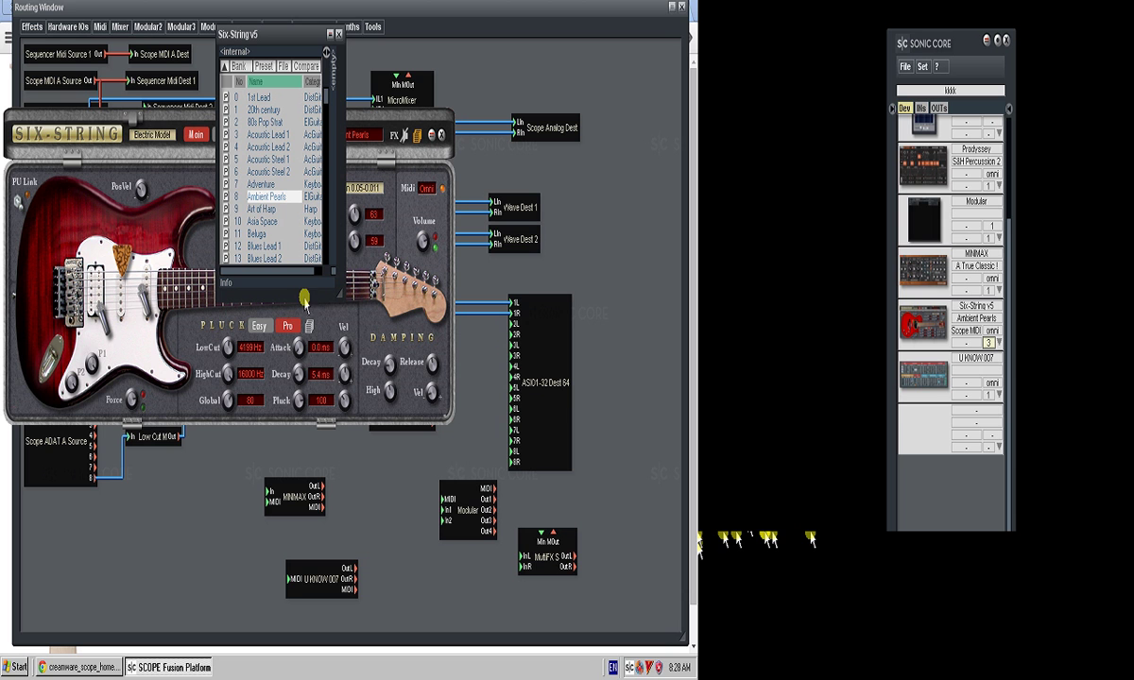
click(266, 209)
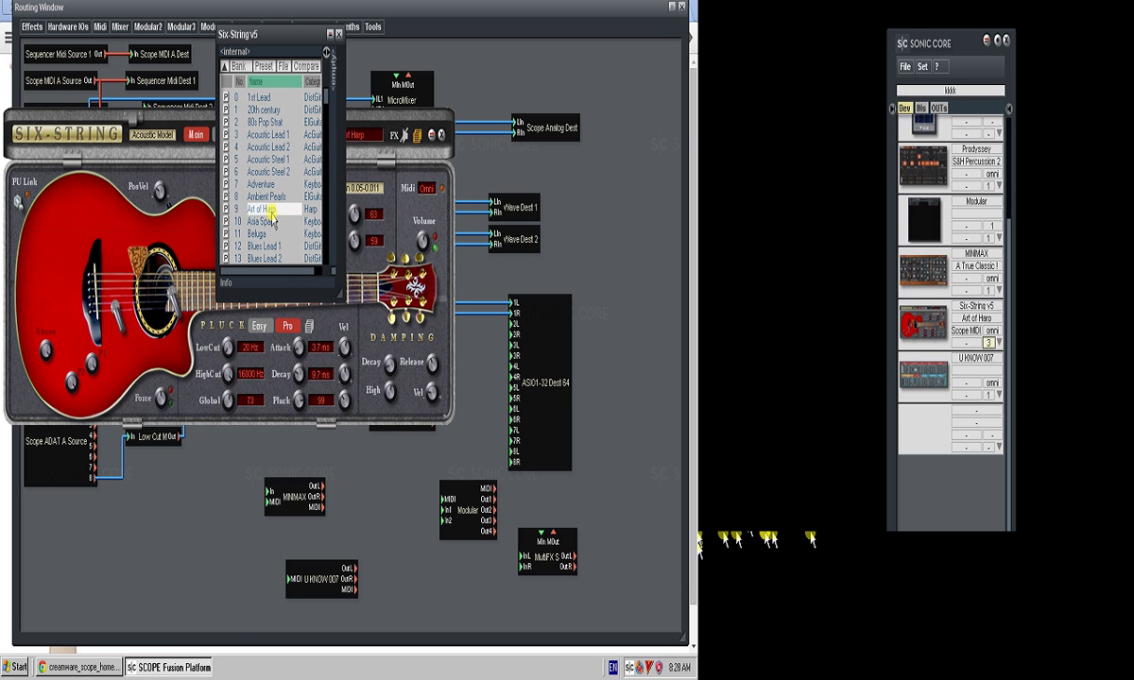
click(279, 224)
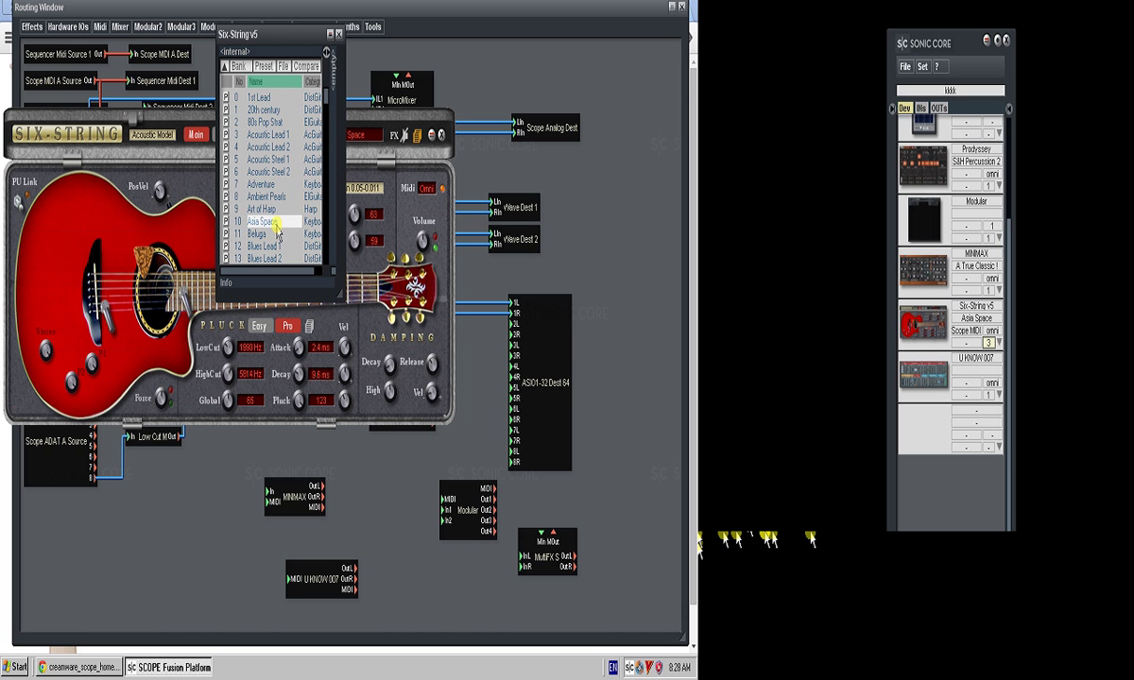
click(262, 235)
- Audition the Strat Lead 2, Soft Guitar and Woody Keys presets near the end of Six-String's Factory bank
click(323, 233)
scroll(323, 232, down, 10)
click(262, 214)
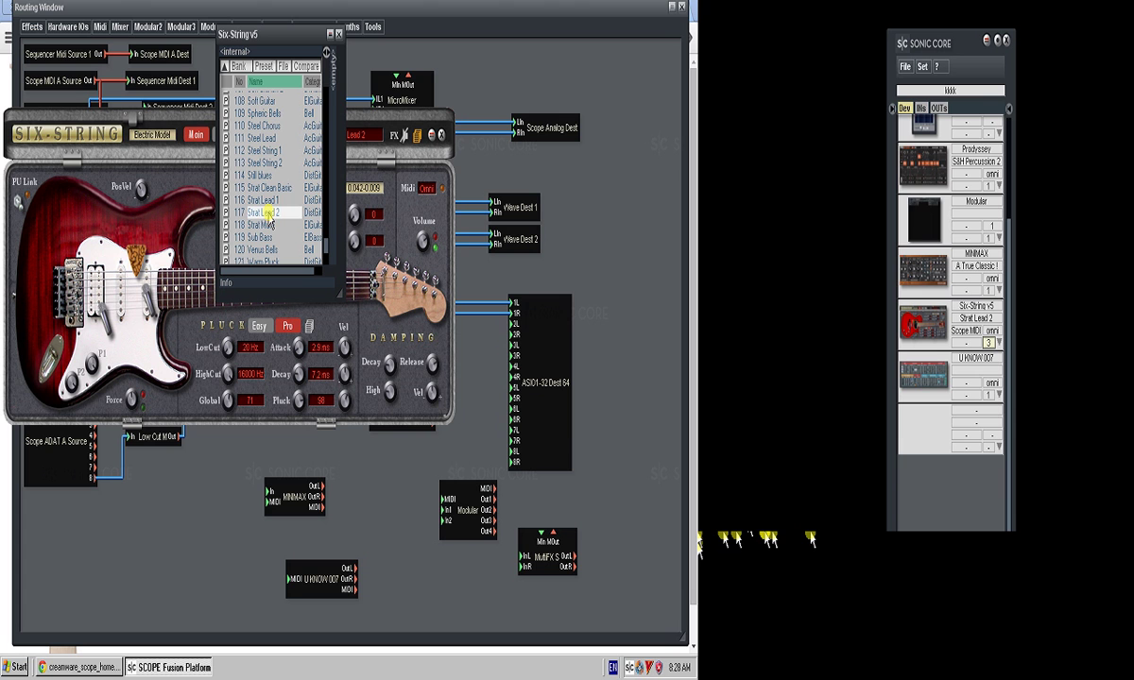
click(270, 101)
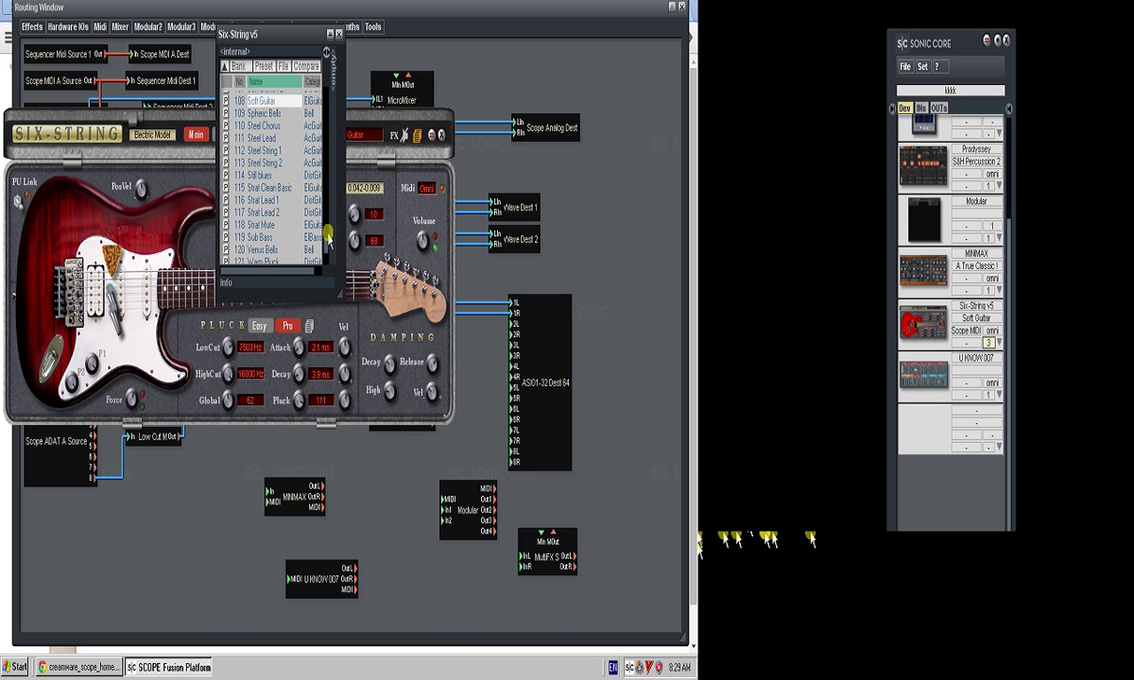
scroll(304, 241, down, 2)
click(275, 246)
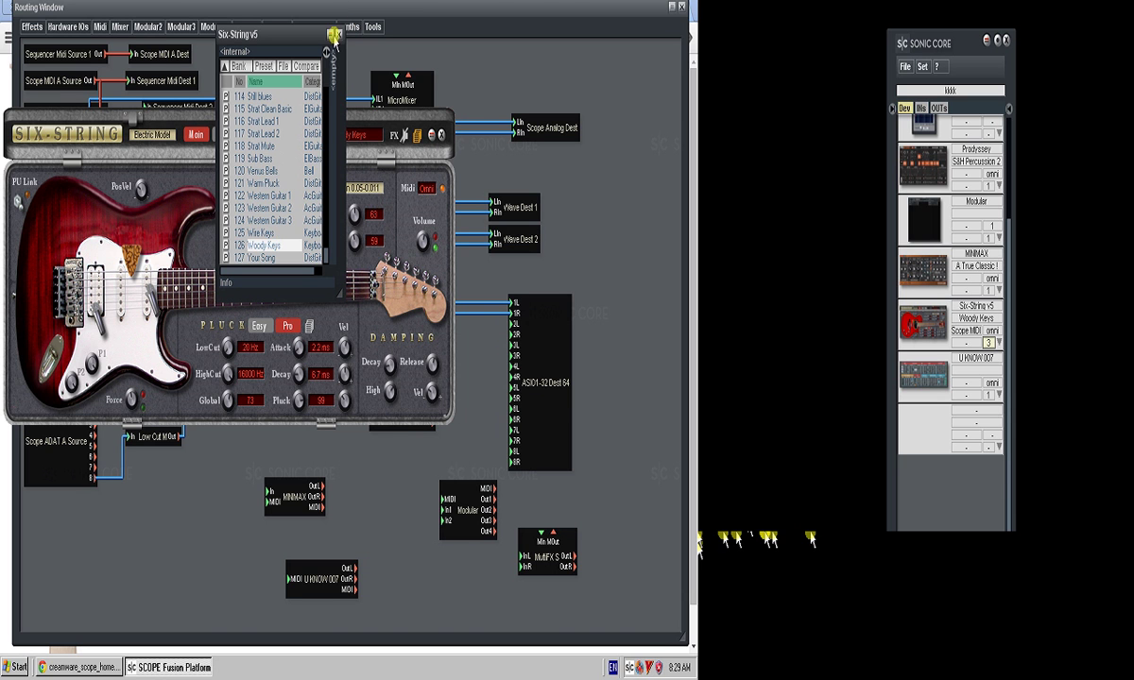
- Close Six-String v5's control surface and remove the device from the routing project
click(441, 135)
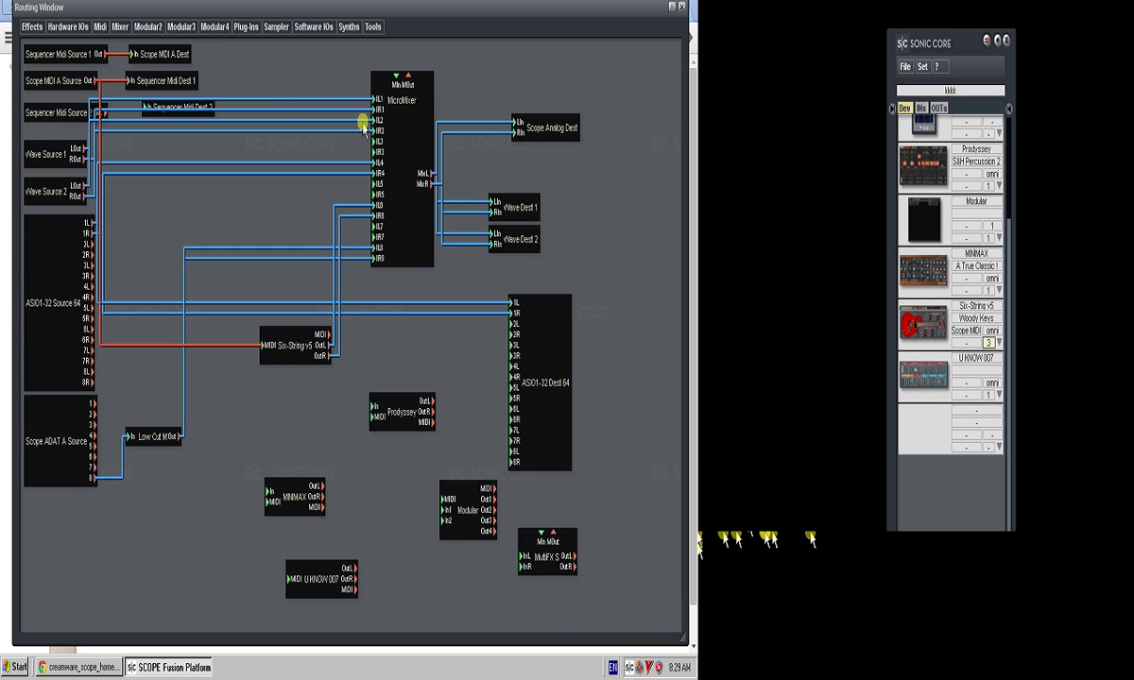
click(302, 346)
key(Delete)
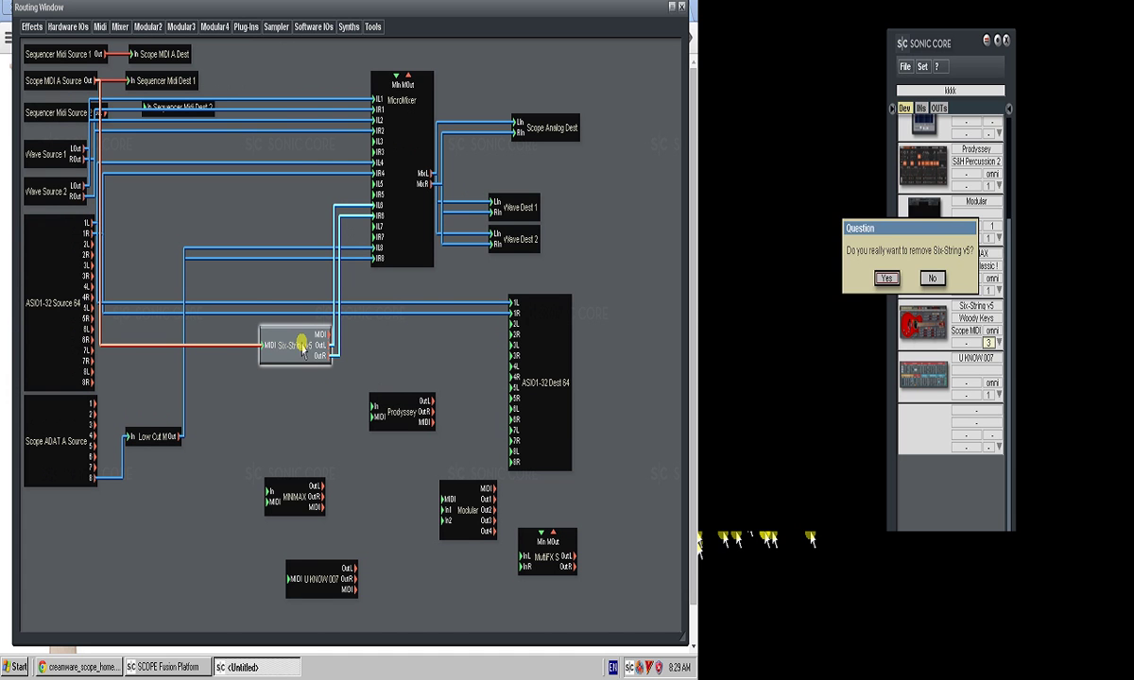
key(Escape)
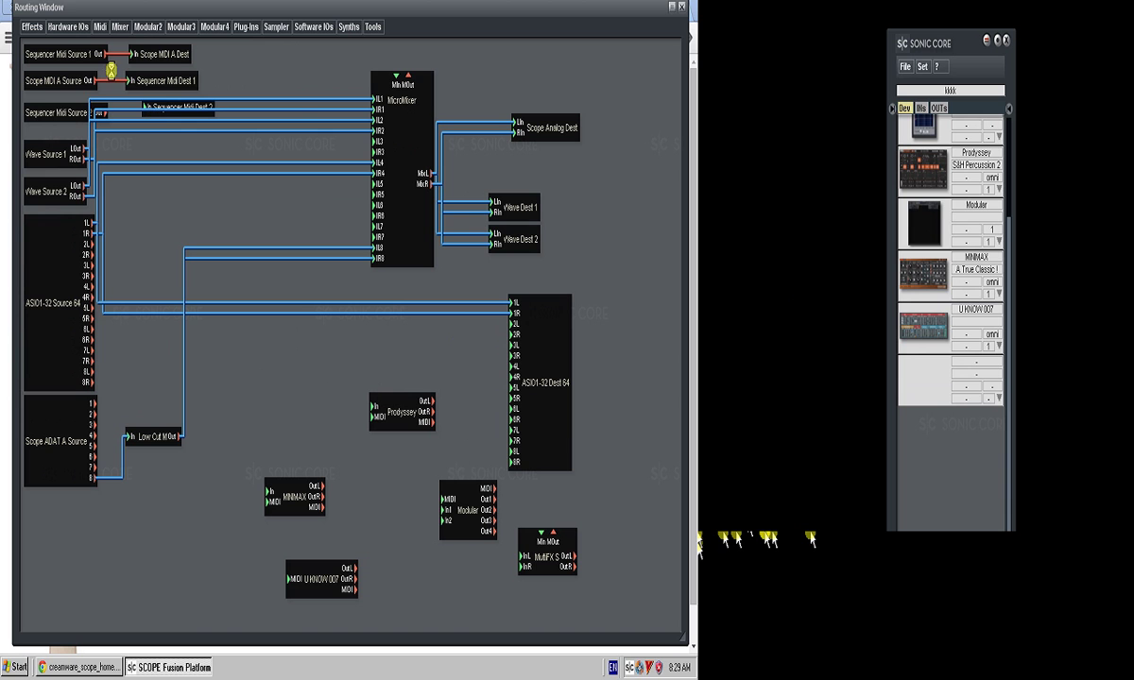
- Connect Scope MIDI A Source to U KNOW 007 and its outputs to MicroMixer IL6 and IR6, and open its control surface
click(91, 78)
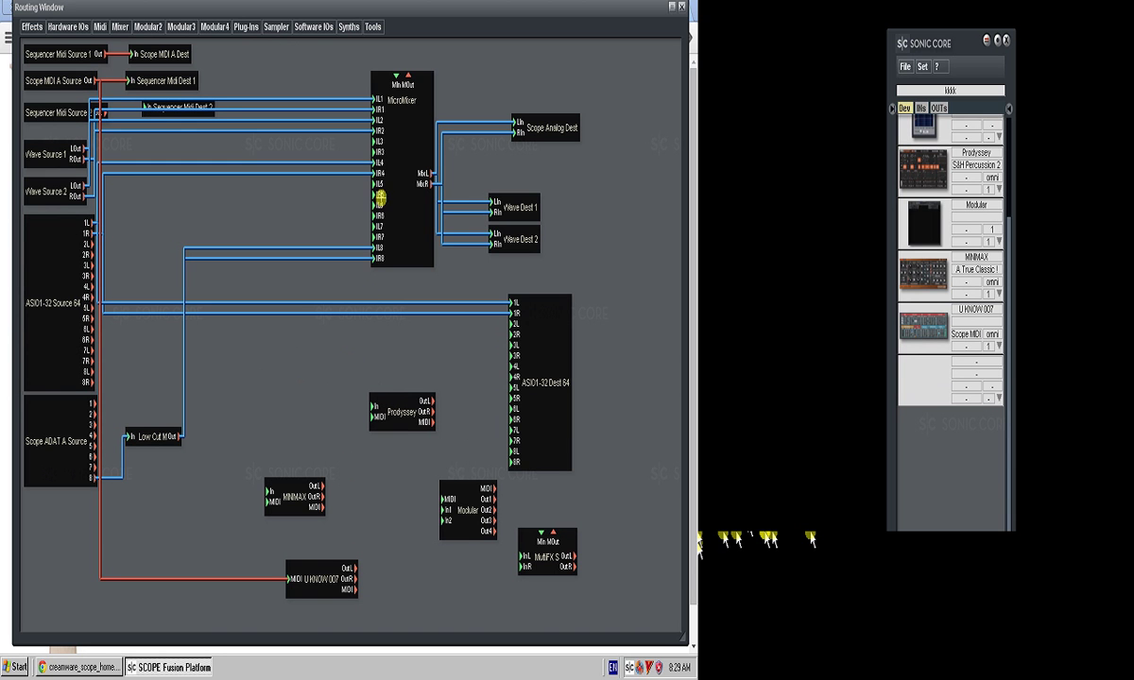
click(380, 204)
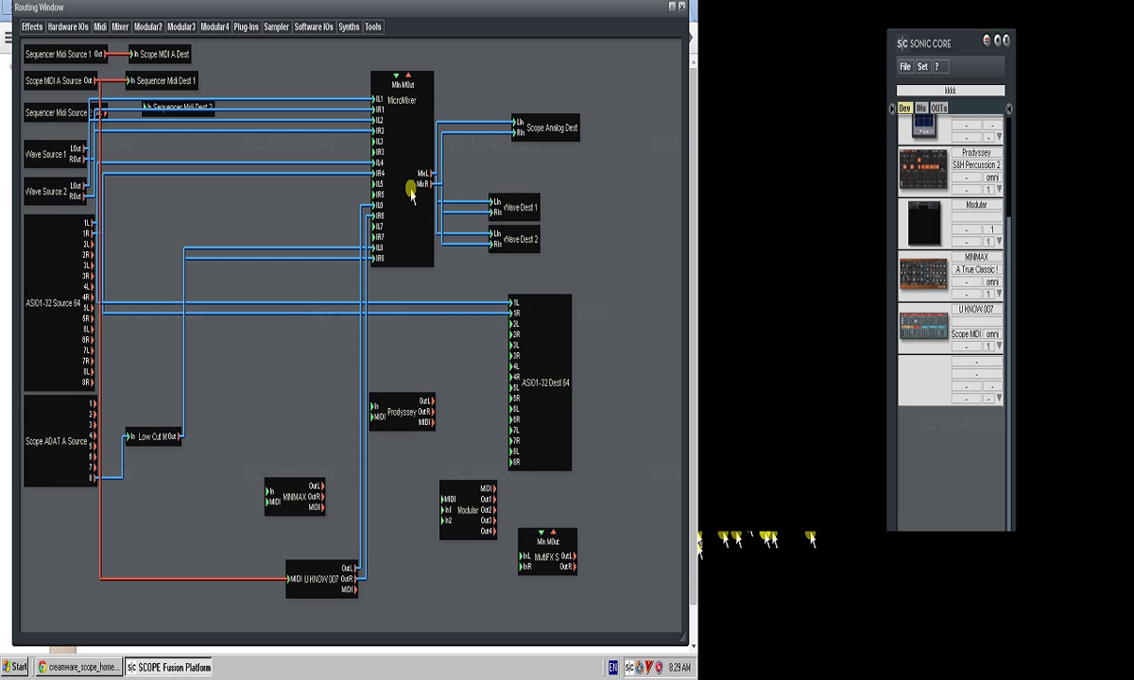
double_click(316, 578)
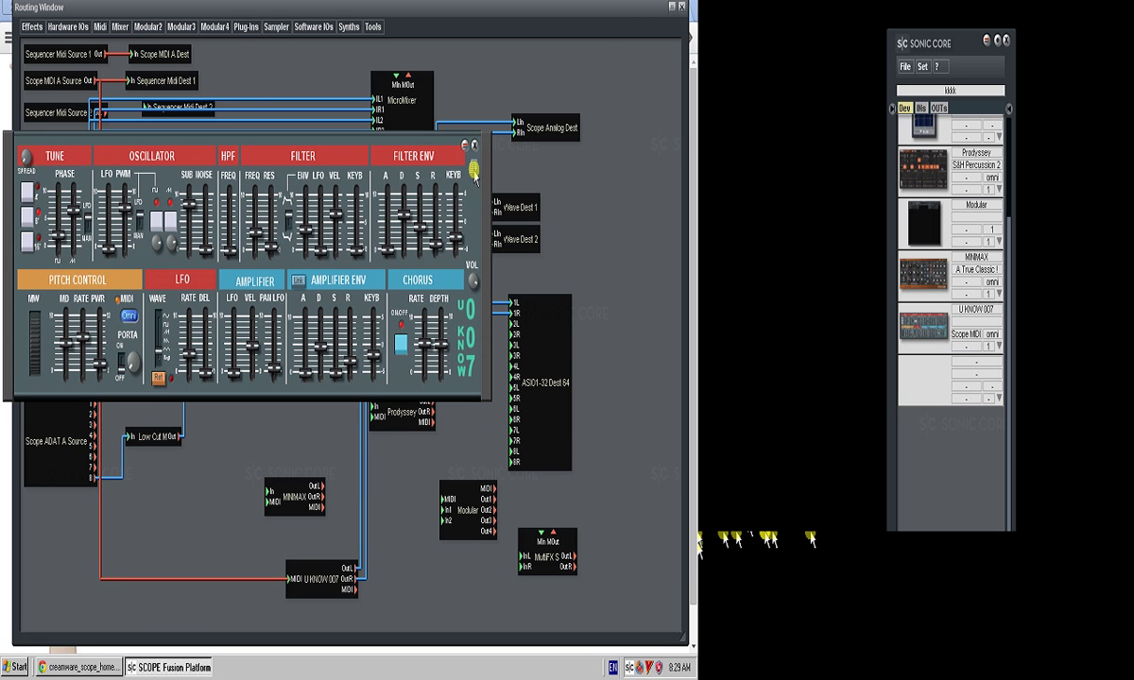
- Open U KNOW 007's preset Bank 0 and audition Auto Trance FX, Bass B25, Bass2, Ana Strings1 and Bass4
click(470, 162)
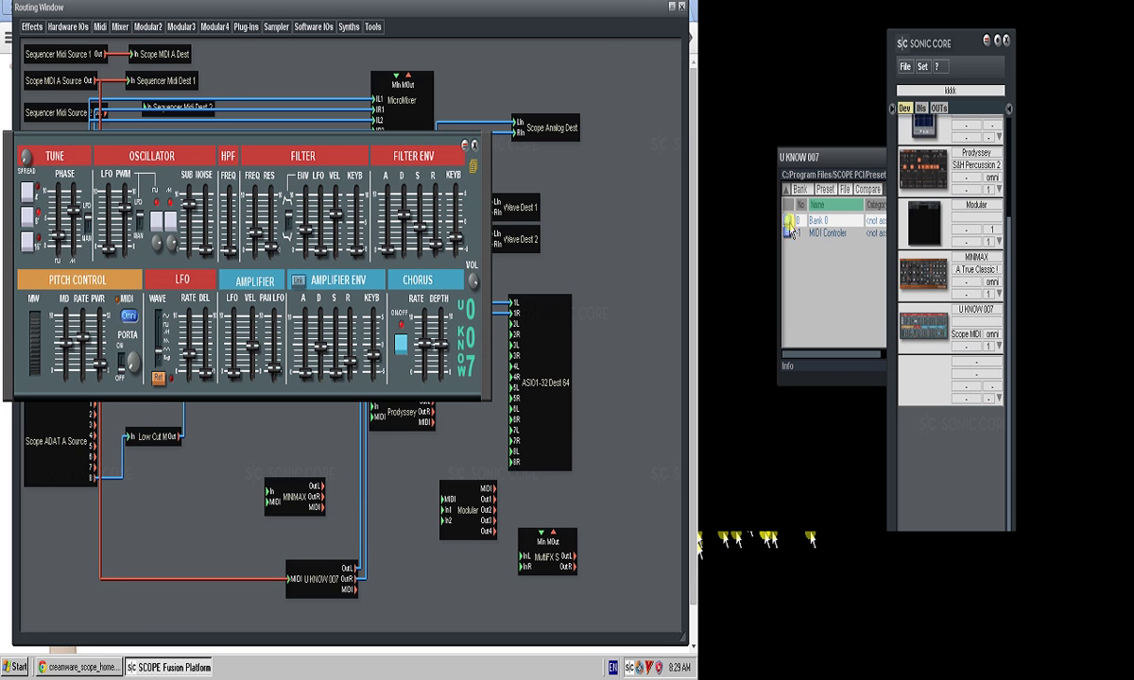
click(789, 221)
click(829, 258)
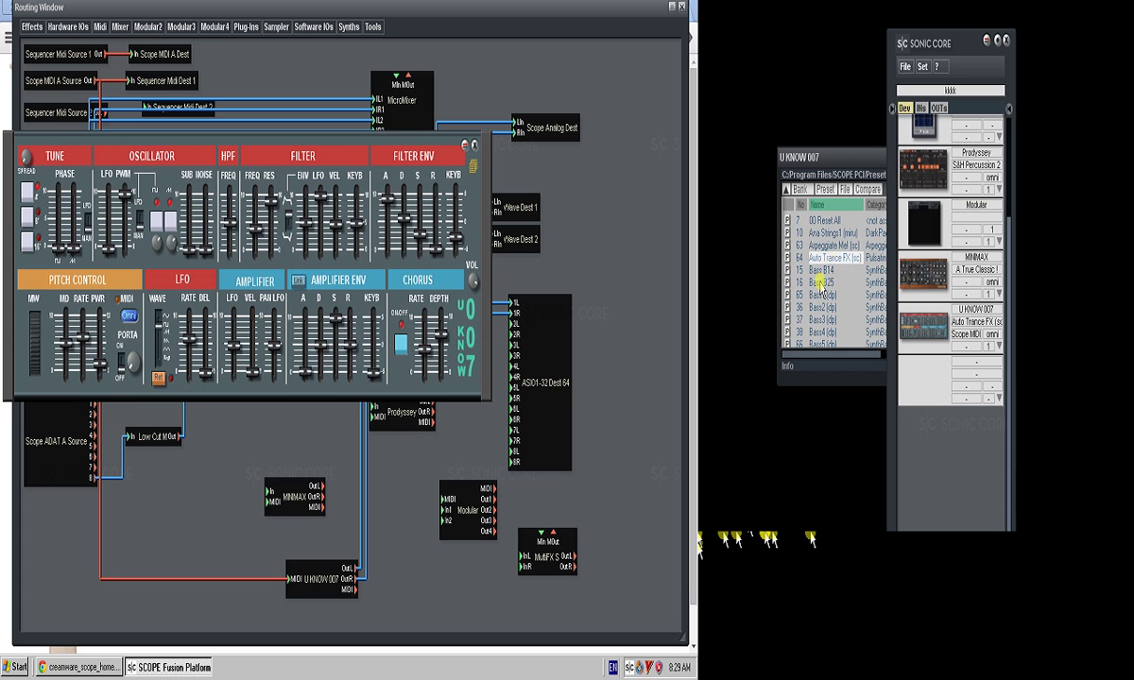
click(826, 281)
click(820, 308)
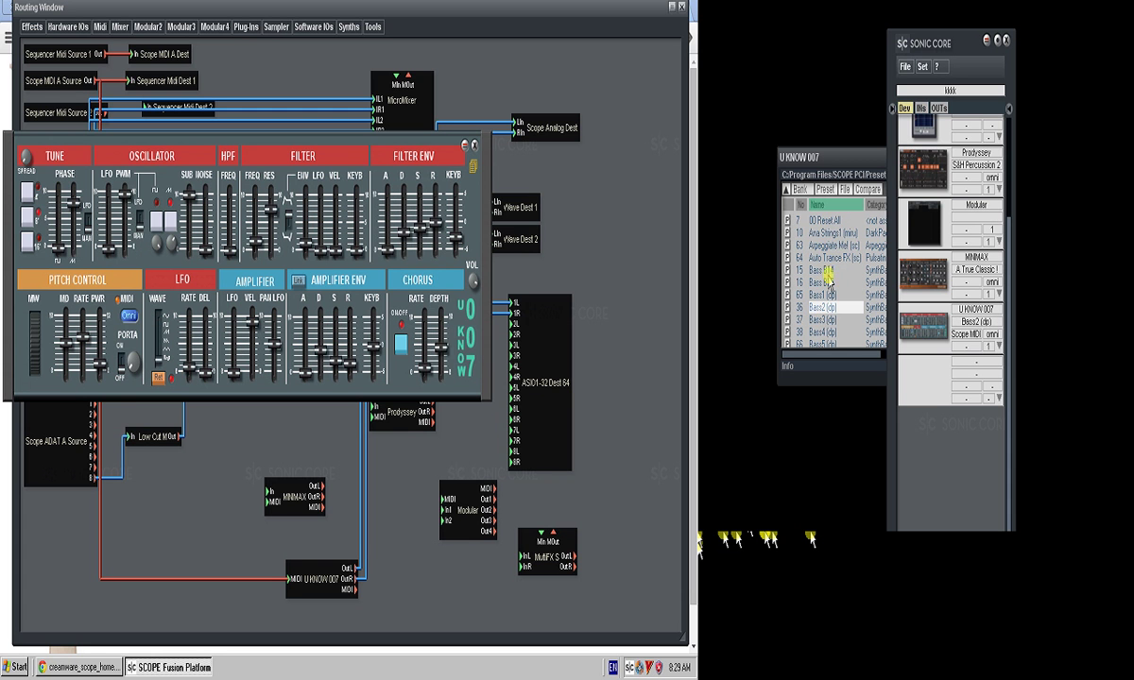
click(822, 245)
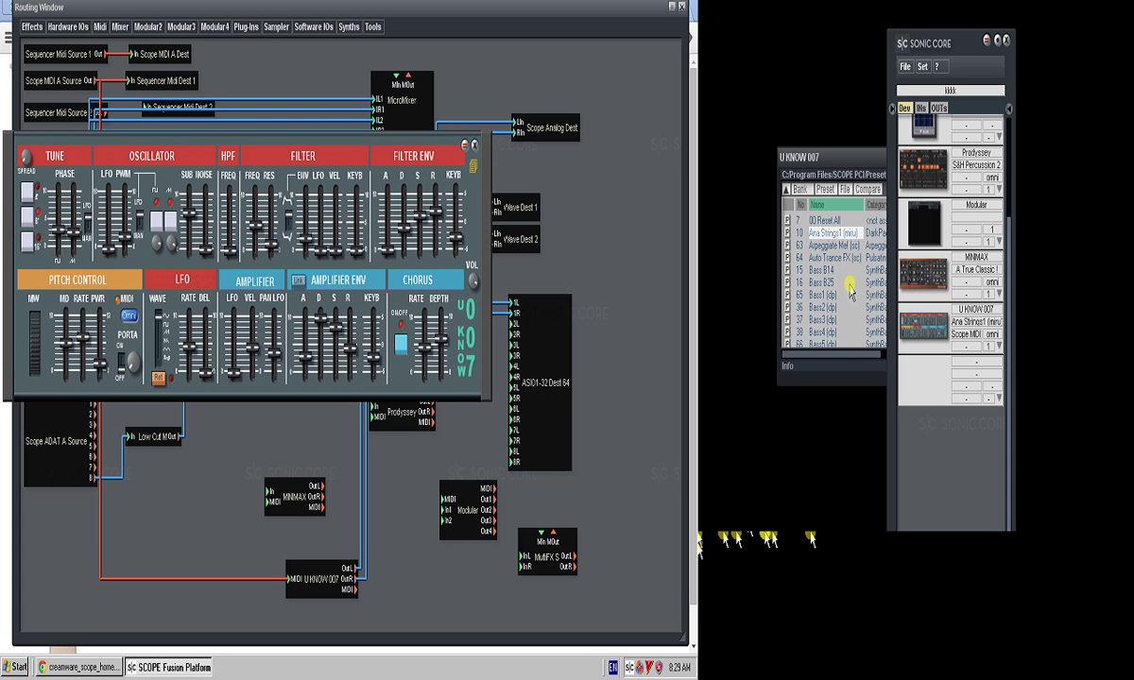
click(820, 332)
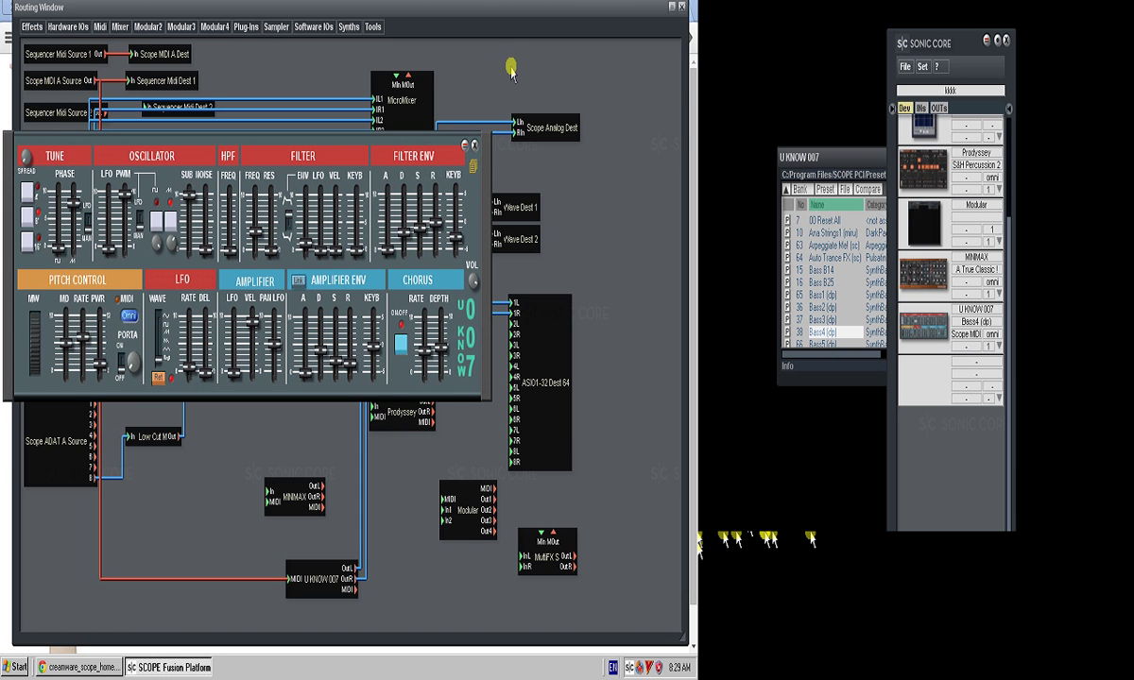
- Close U KNOW 007's control surface and remove the device from the routing project
click(475, 146)
click(475, 145)
right_click(318, 580)
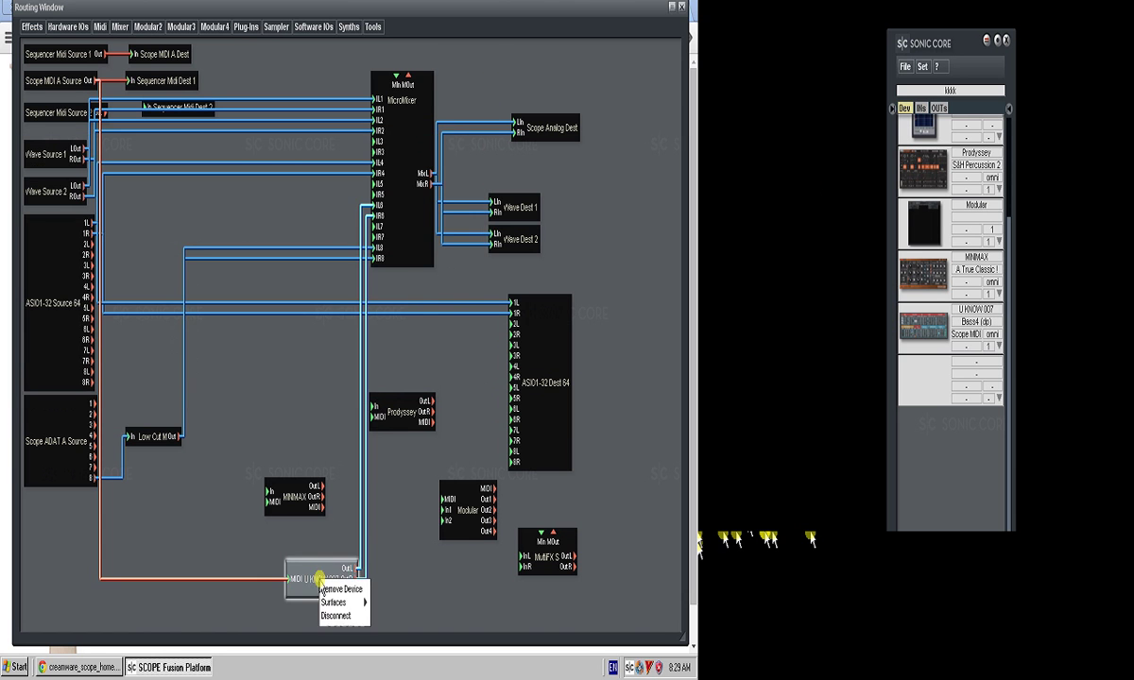
click(345, 589)
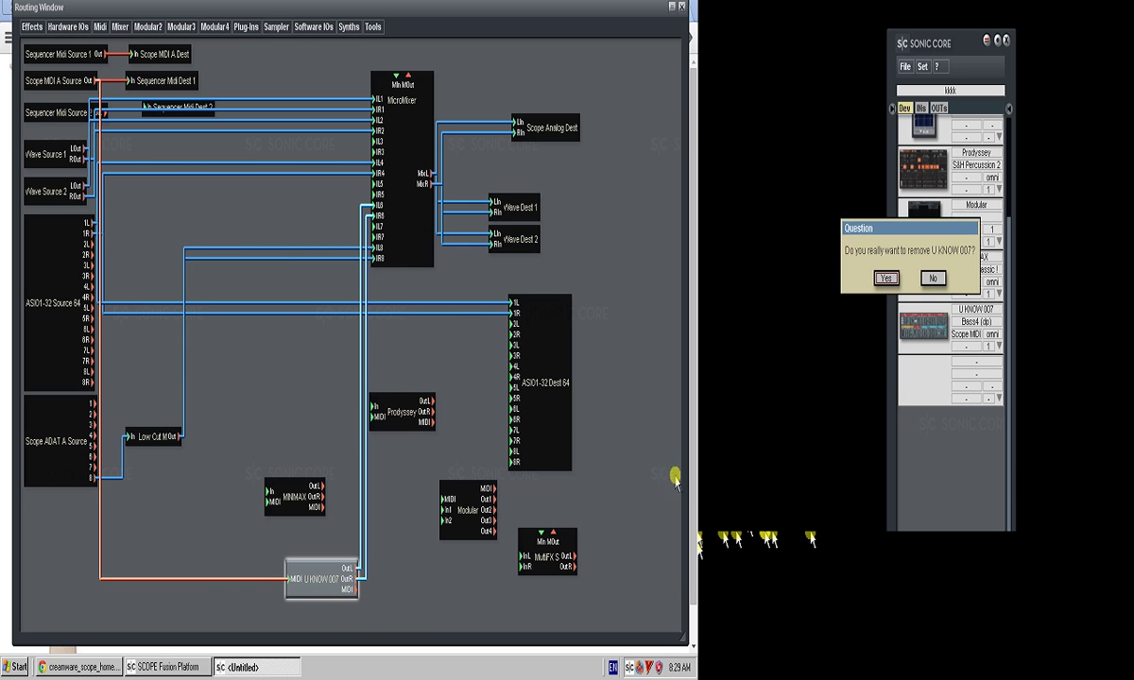
click(885, 278)
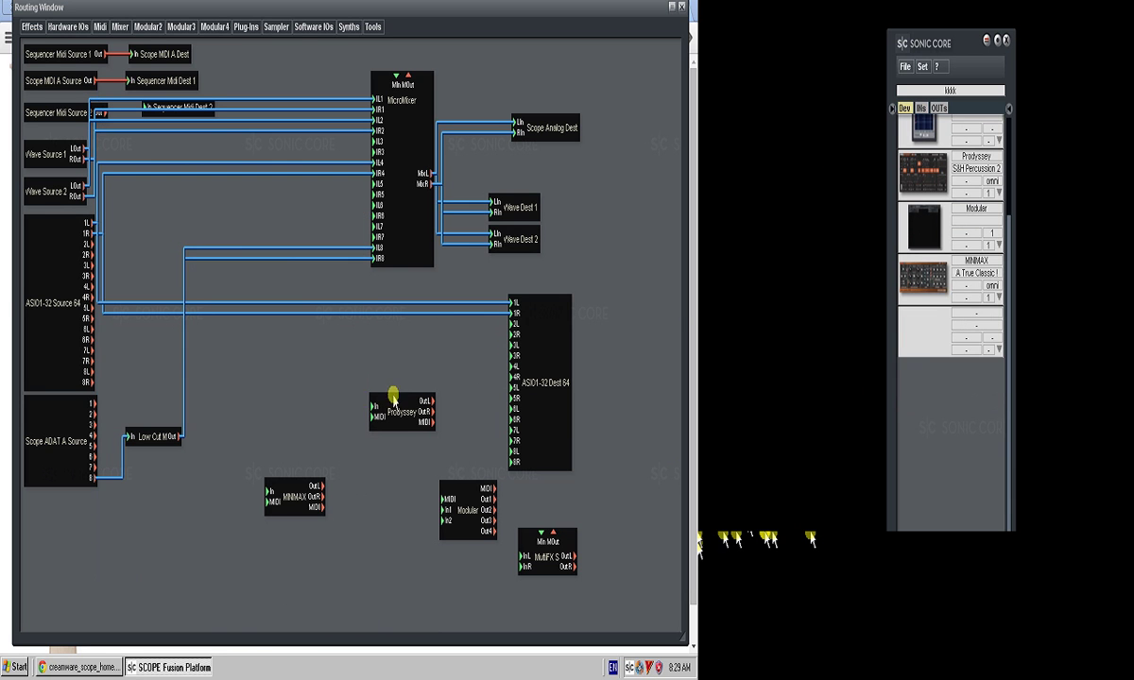
- Connect Scope MIDI A Source to Prodyssey's MIDI input
drag(87, 81, 374, 416)
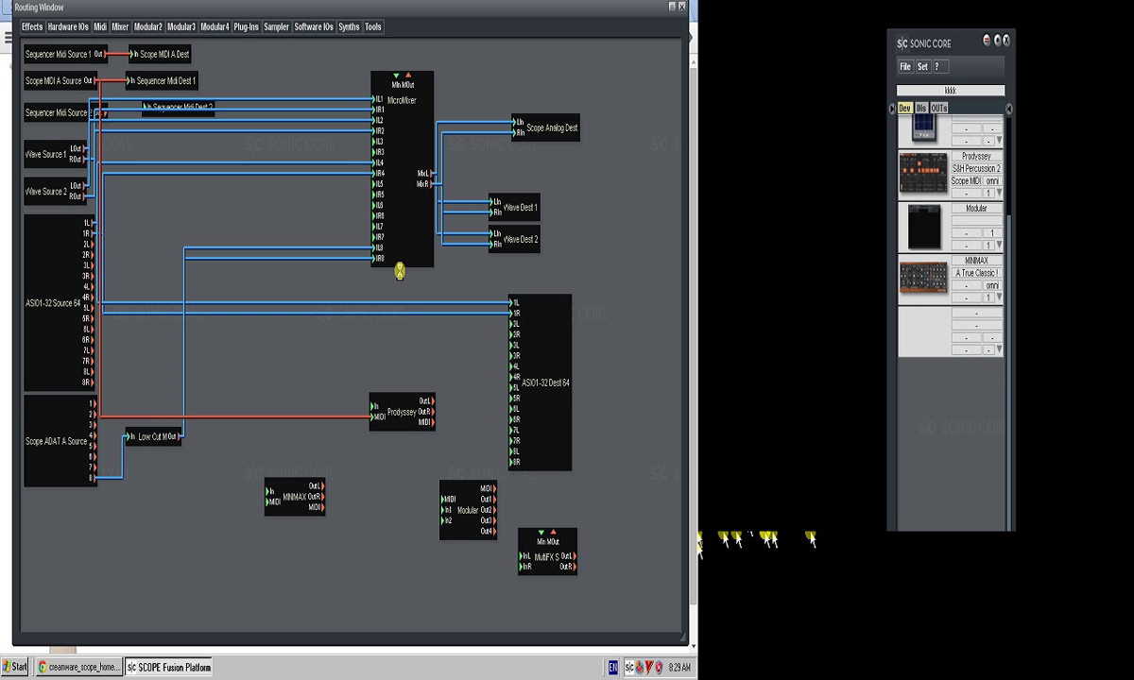
- Open the Prodyssey synth with its preset list and load the Arcesius preset from the Greek Mythology bank
double_click(405, 415)
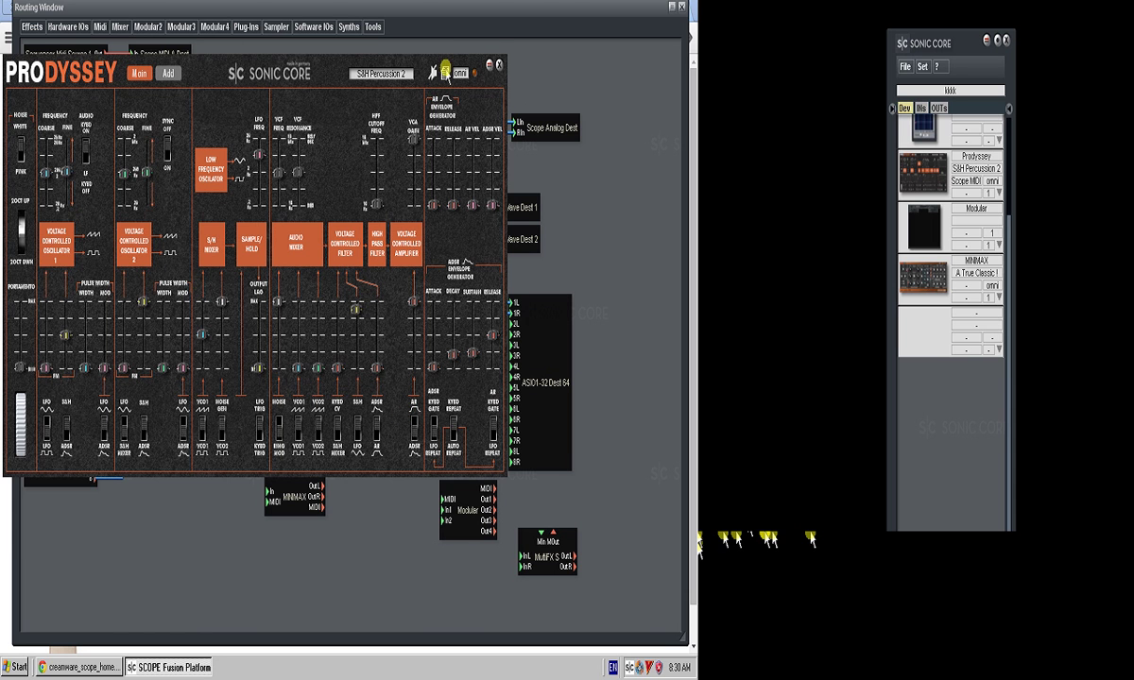
click(445, 71)
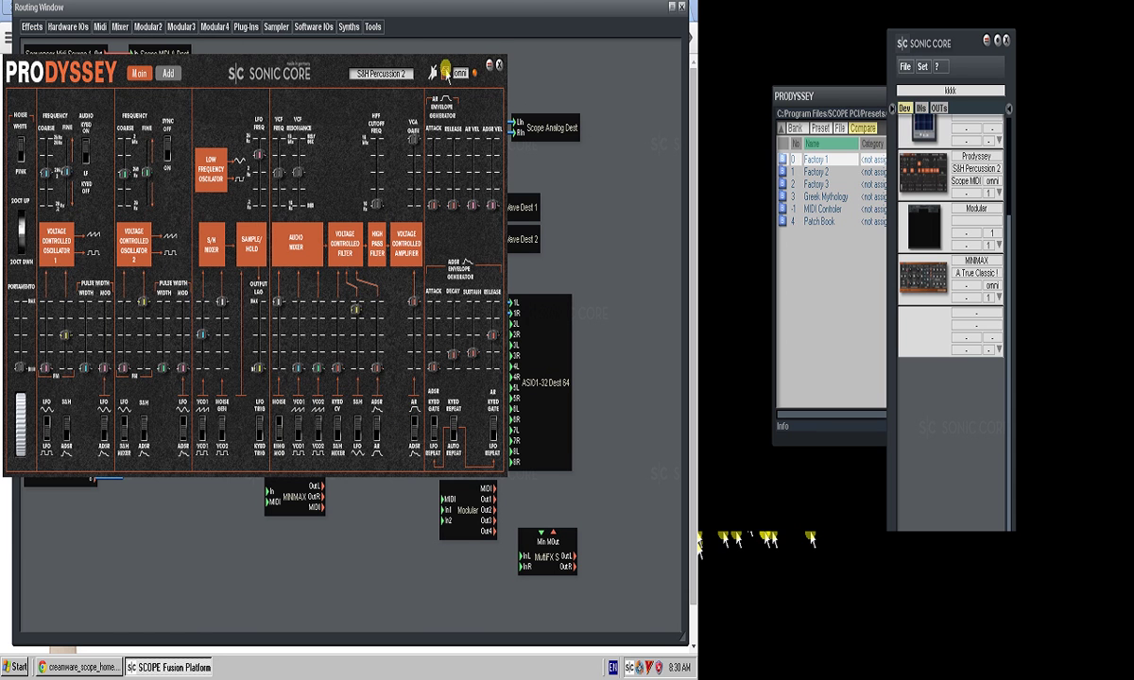
double_click(784, 198)
click(811, 210)
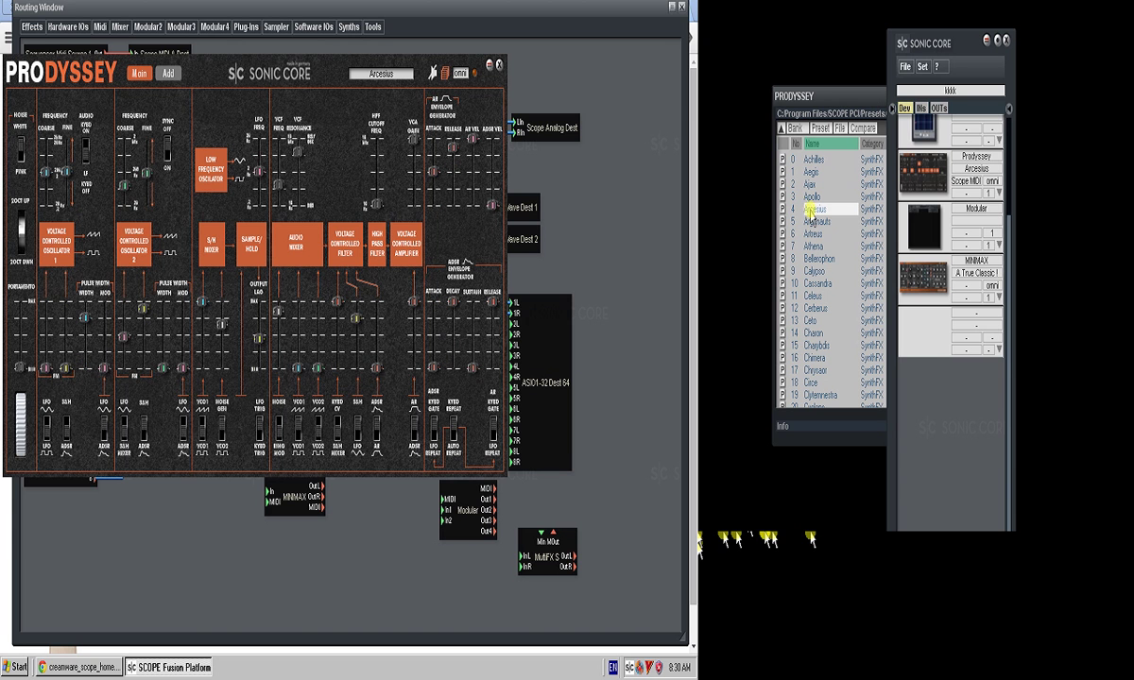
- Audition the Prodyssey presets Argonauts, Artreus, Bellerophon, Cerberus, Charybdis, Clytemnestra and Circe
click(815, 223)
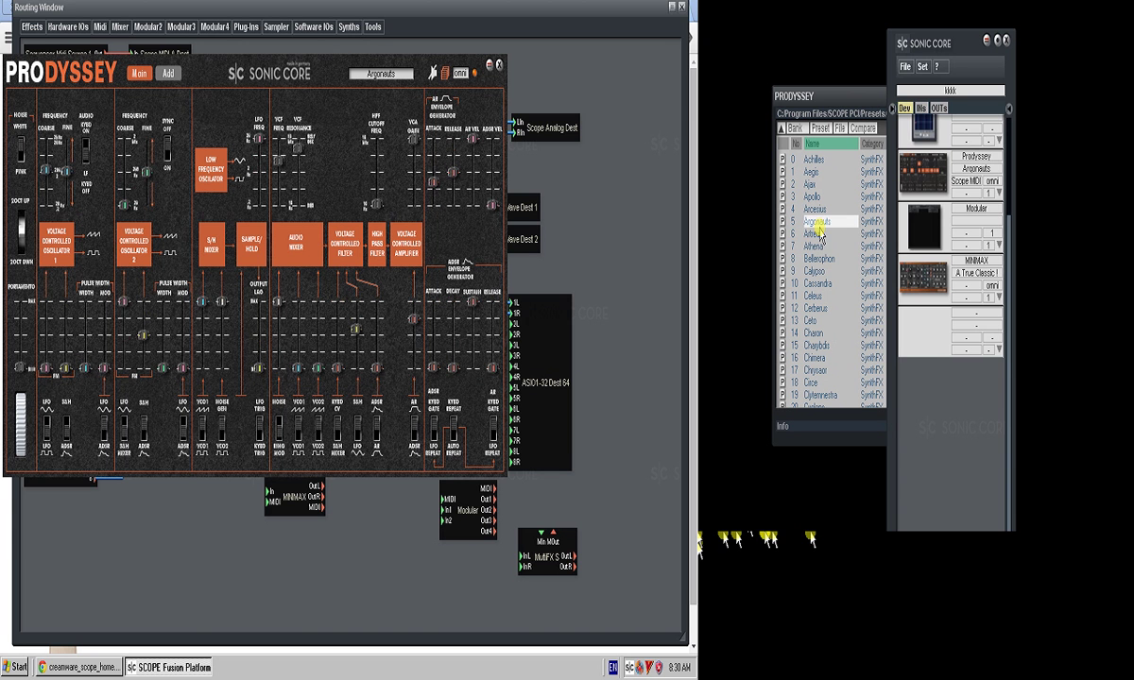
click(815, 234)
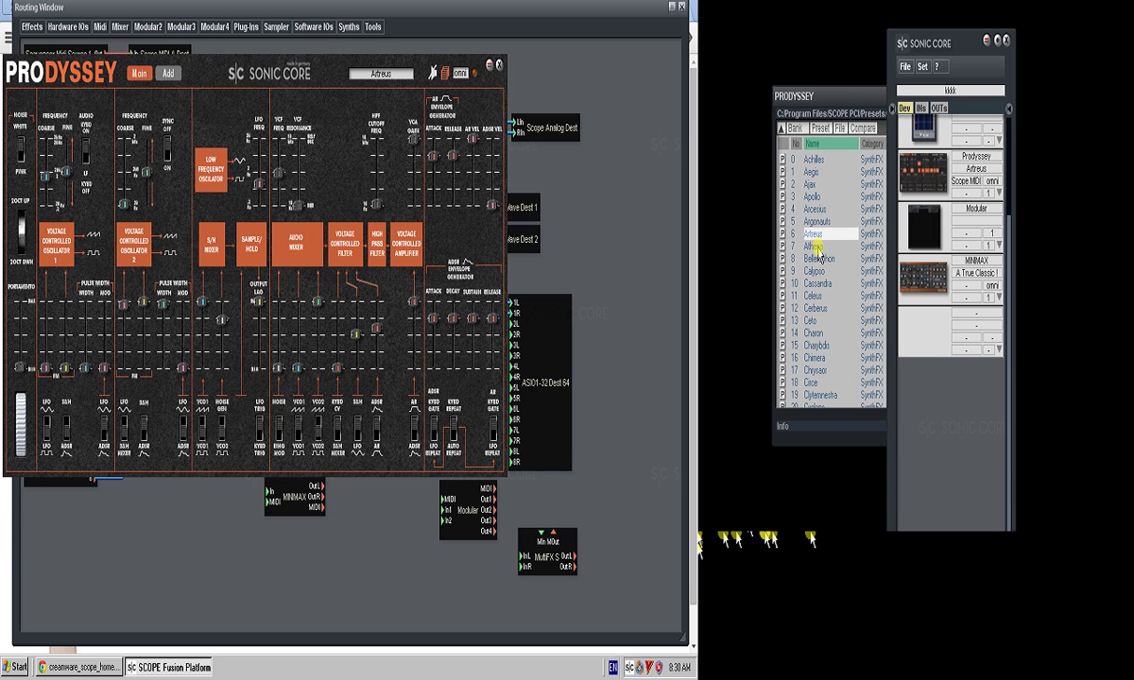
click(815, 258)
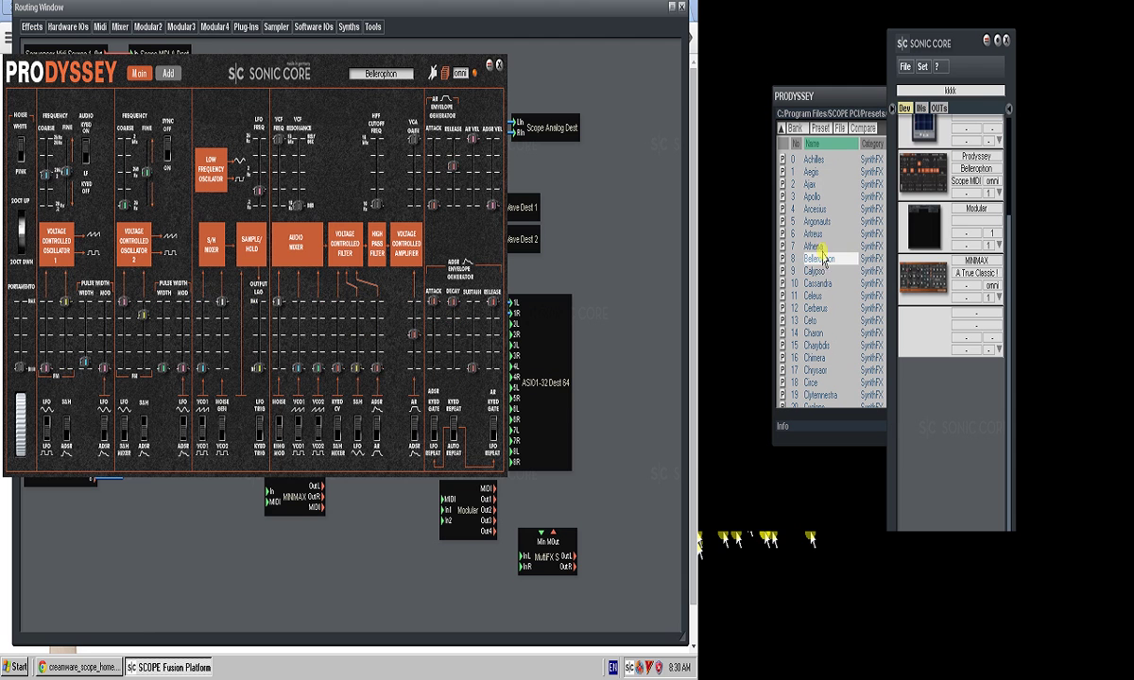
click(810, 308)
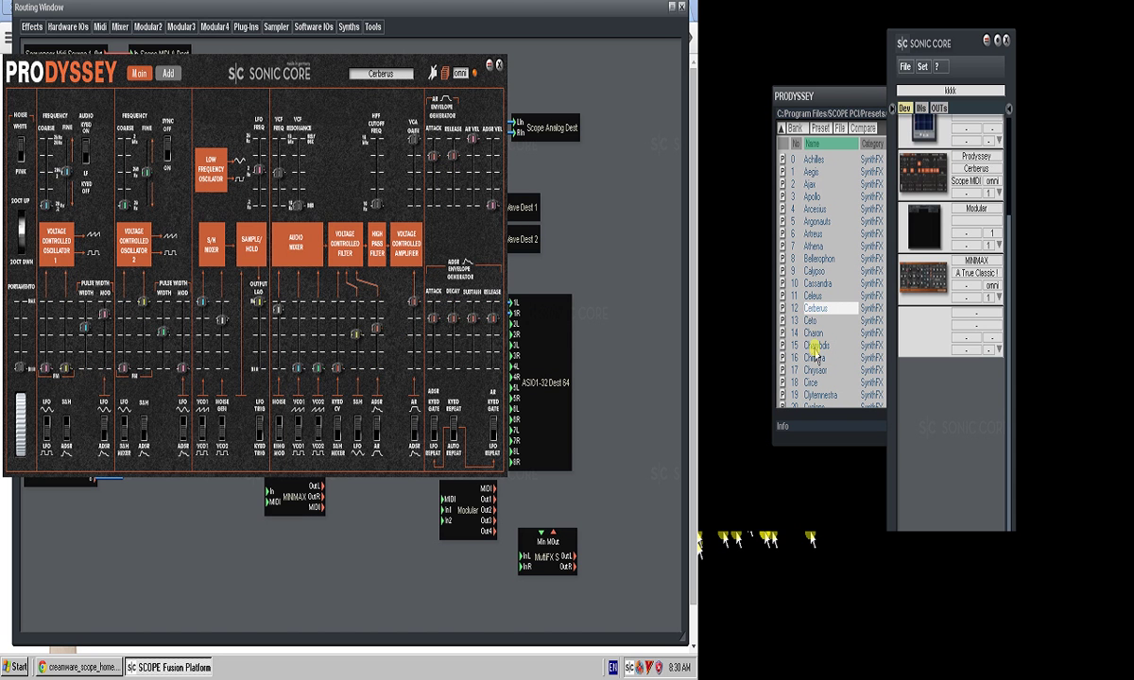
click(815, 346)
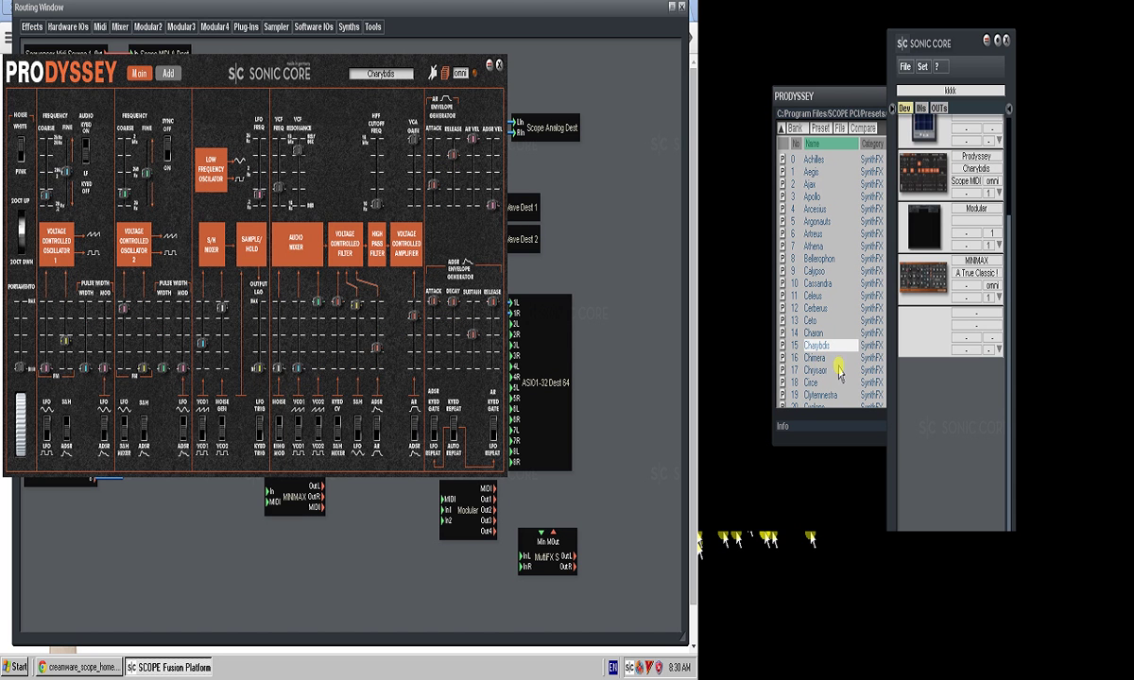
click(823, 395)
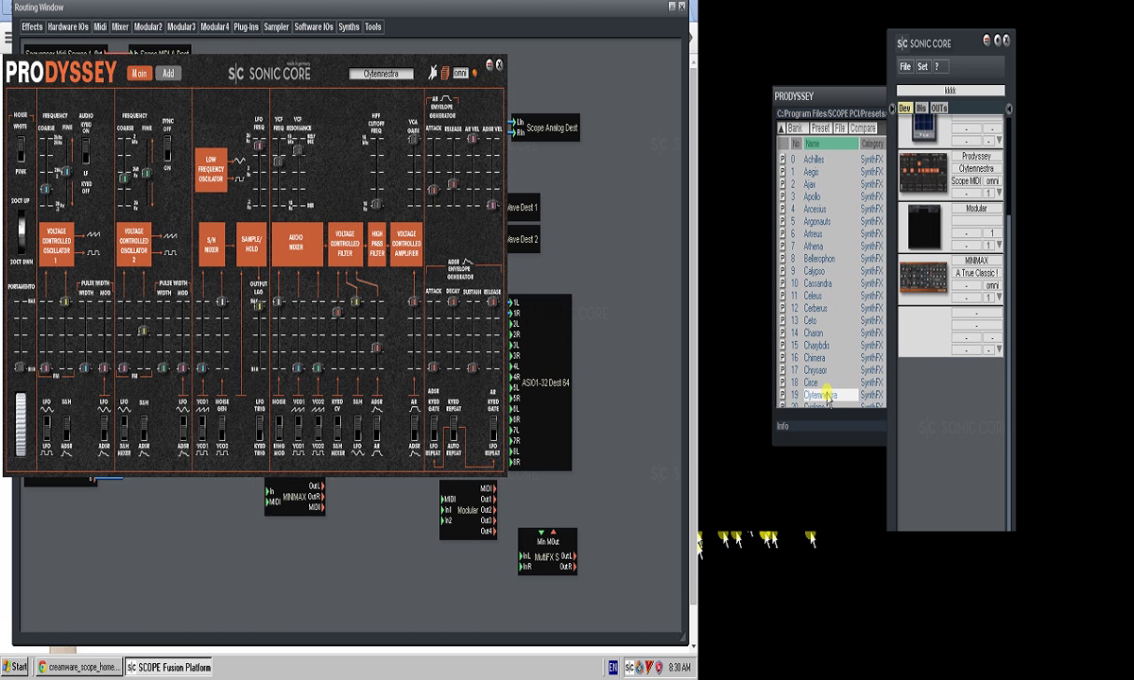
click(807, 382)
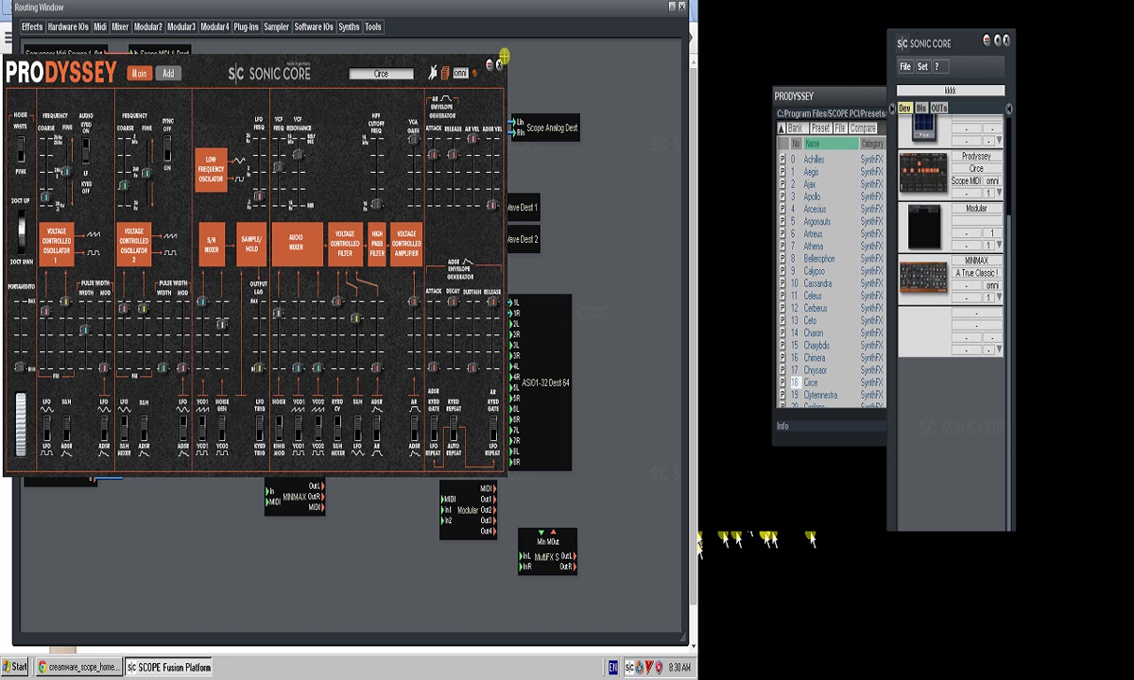
- Close the Prodyssey panel and remove the Prodyssey device from the routing project, confirming the removal
click(498, 67)
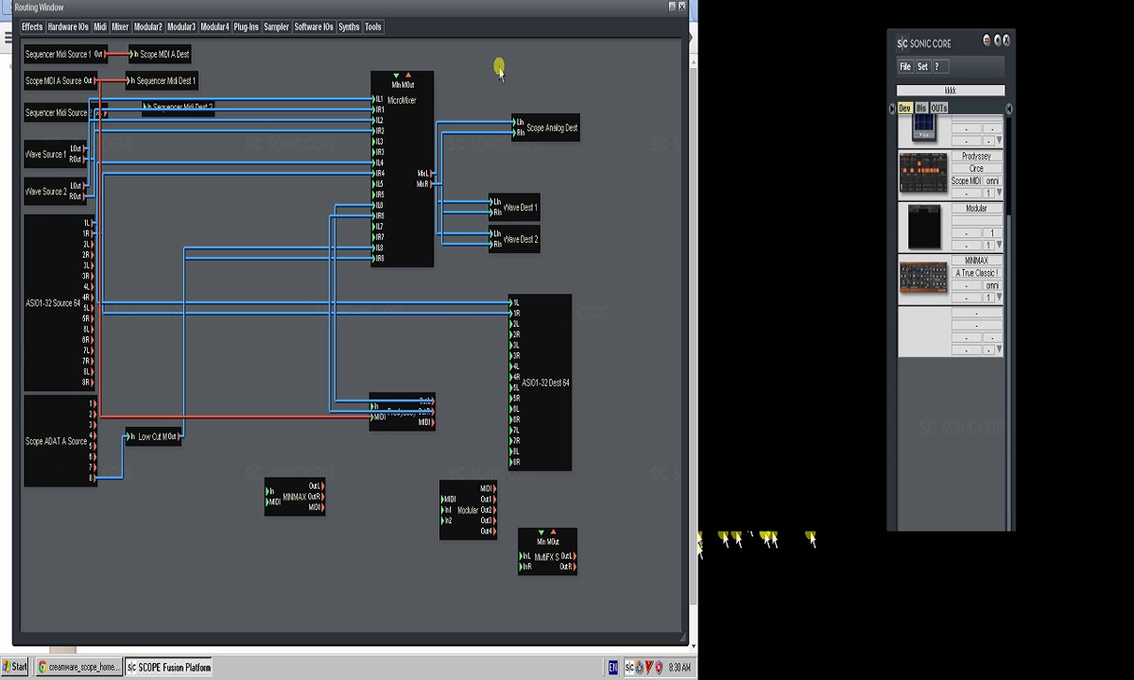
right_click(395, 421)
click(418, 429)
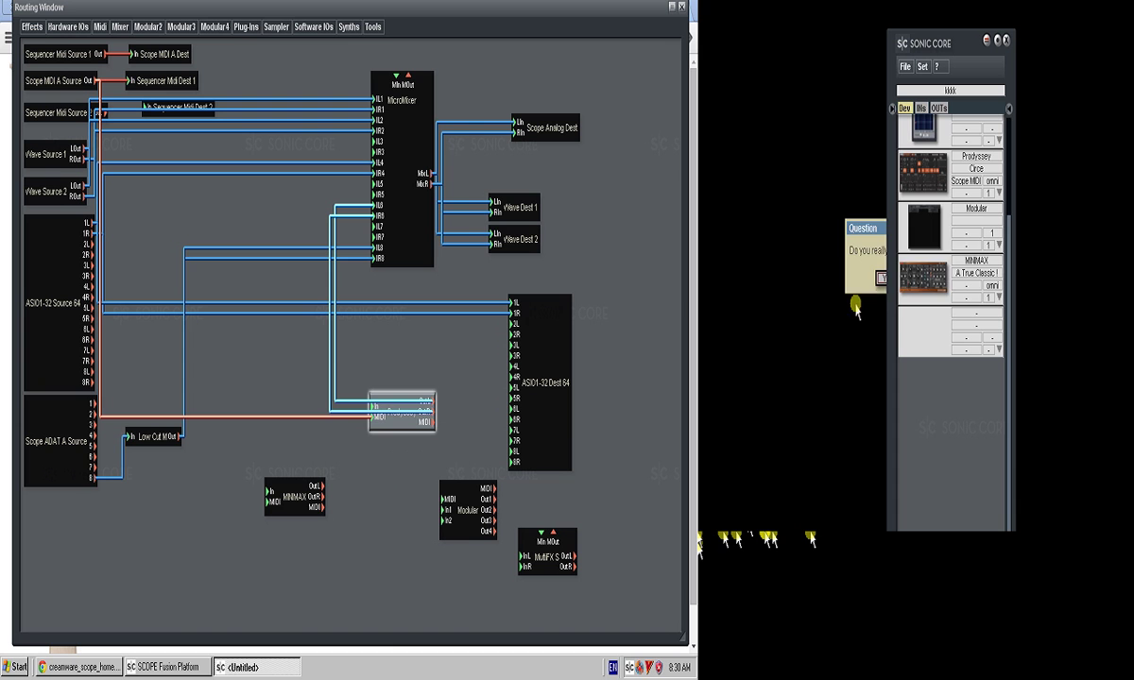
click(880, 278)
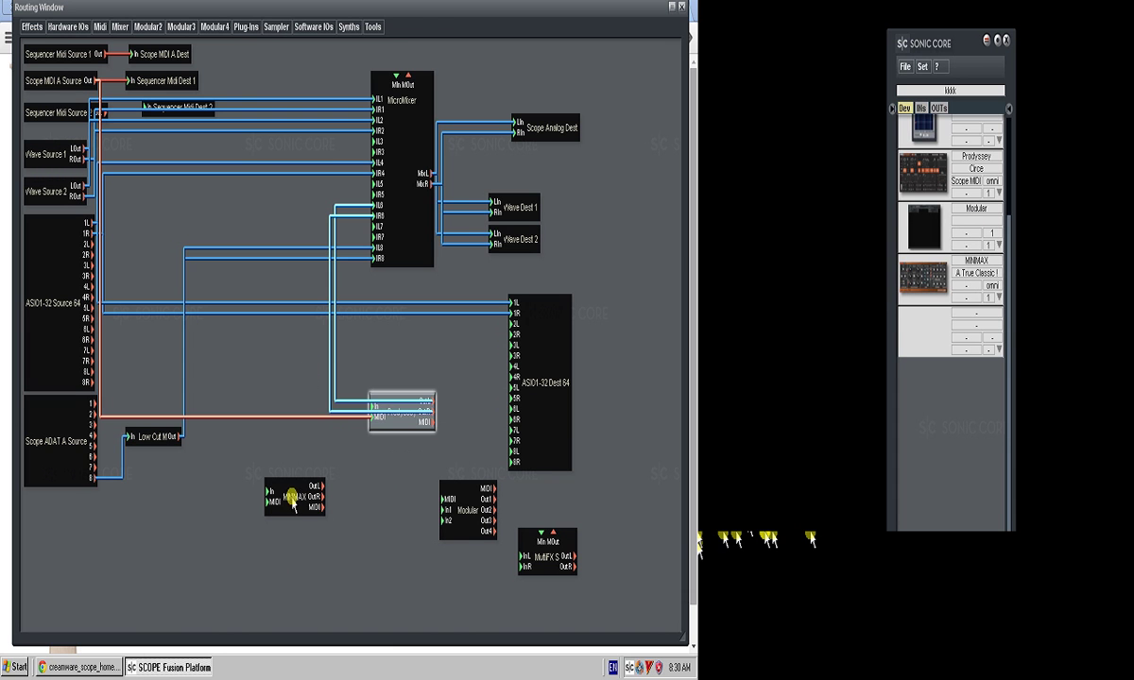
- Add the EDS16i V2 drum synth below the MicroMixer and connect its mix outputs to the mixer's channel 3 inputs
click(357, 28)
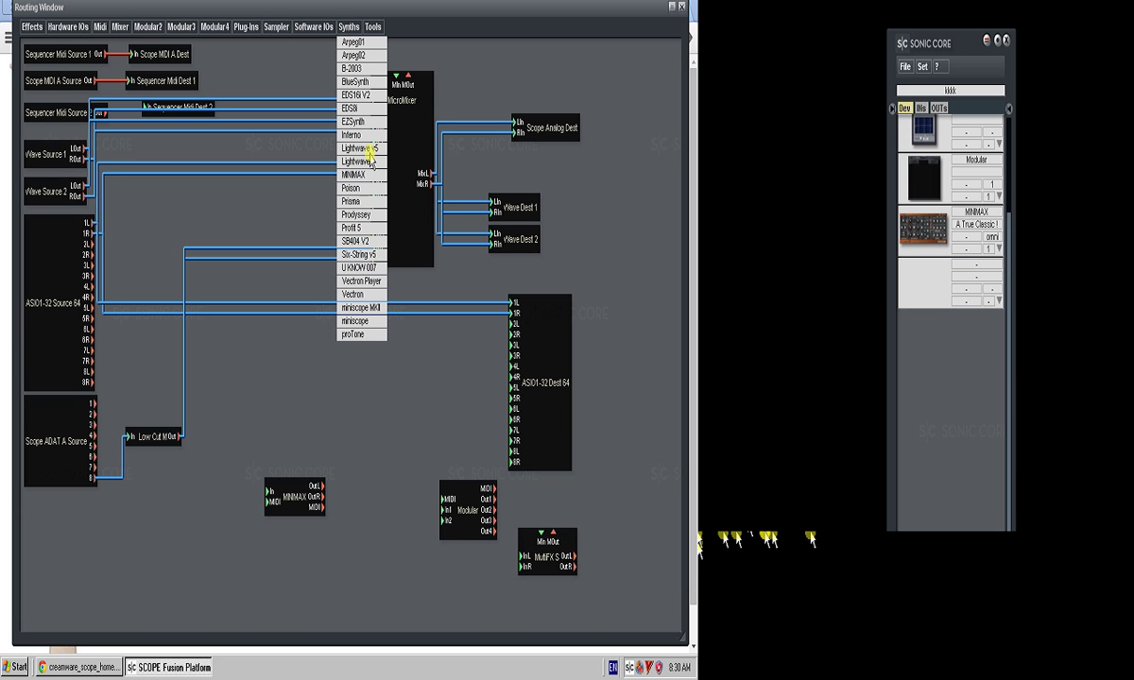
click(357, 95)
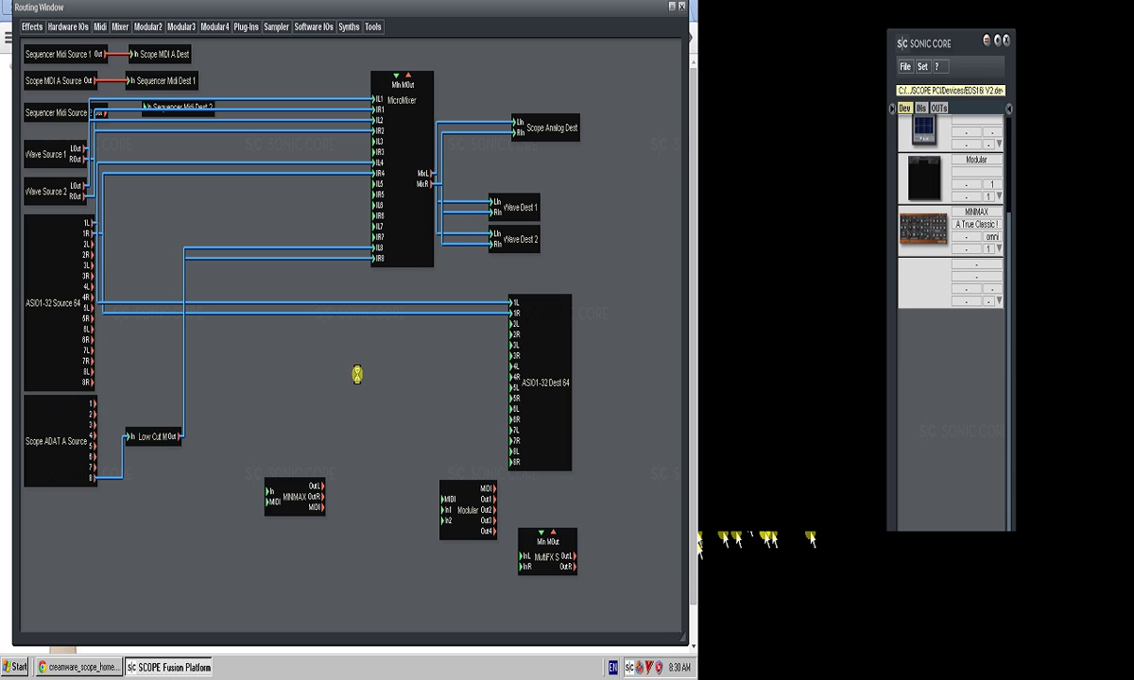
double_click(323, 369)
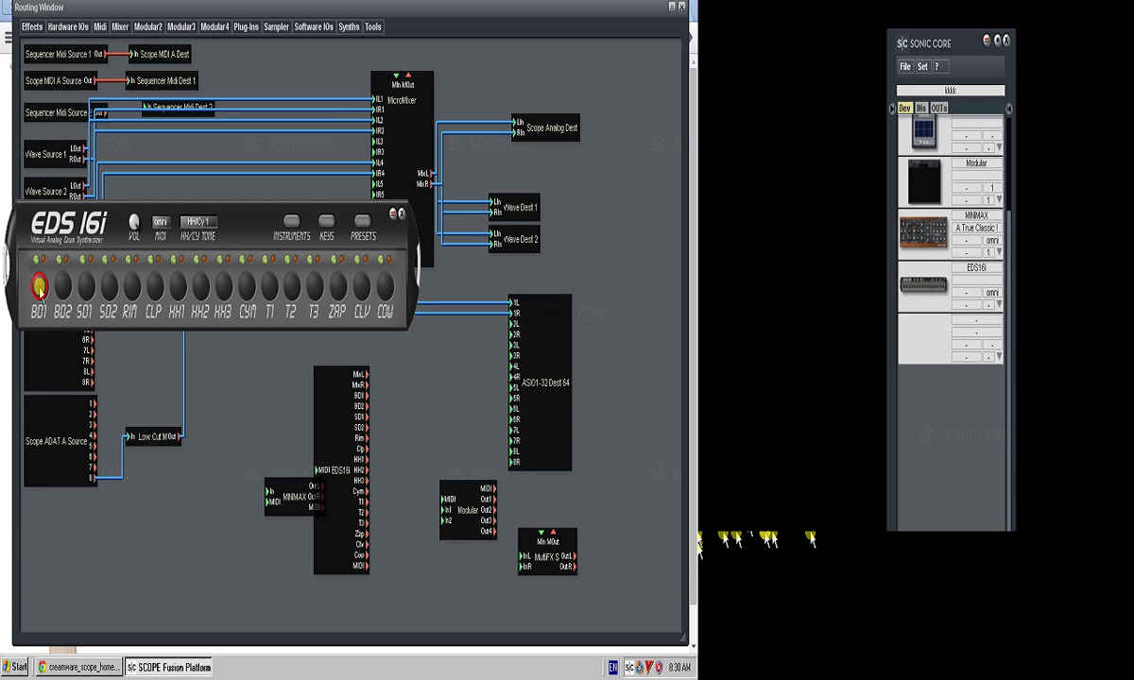
drag(354, 369, 377, 137)
click(378, 140)
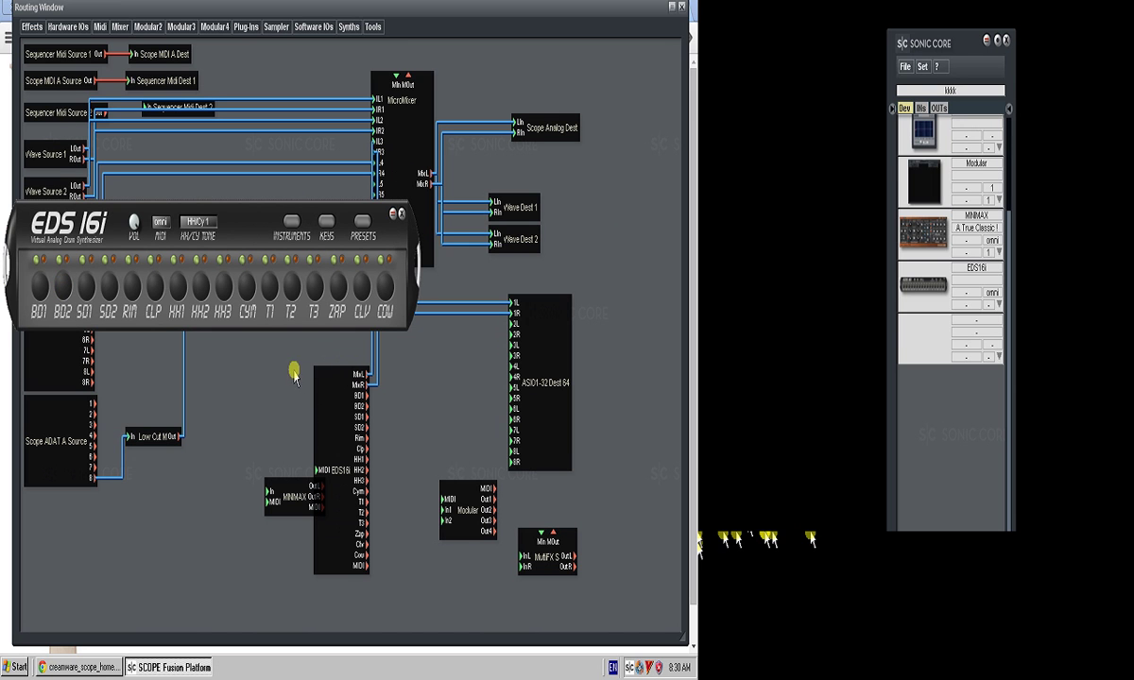
- Try the EDS 16i's CYM and HH3 pads and examine its instruments window
click(247, 289)
click(224, 286)
click(292, 221)
drag(794, 179, 193, 373)
click(235, 366)
- Close the EDS 16i panel and delete the device from the routing project
click(404, 213)
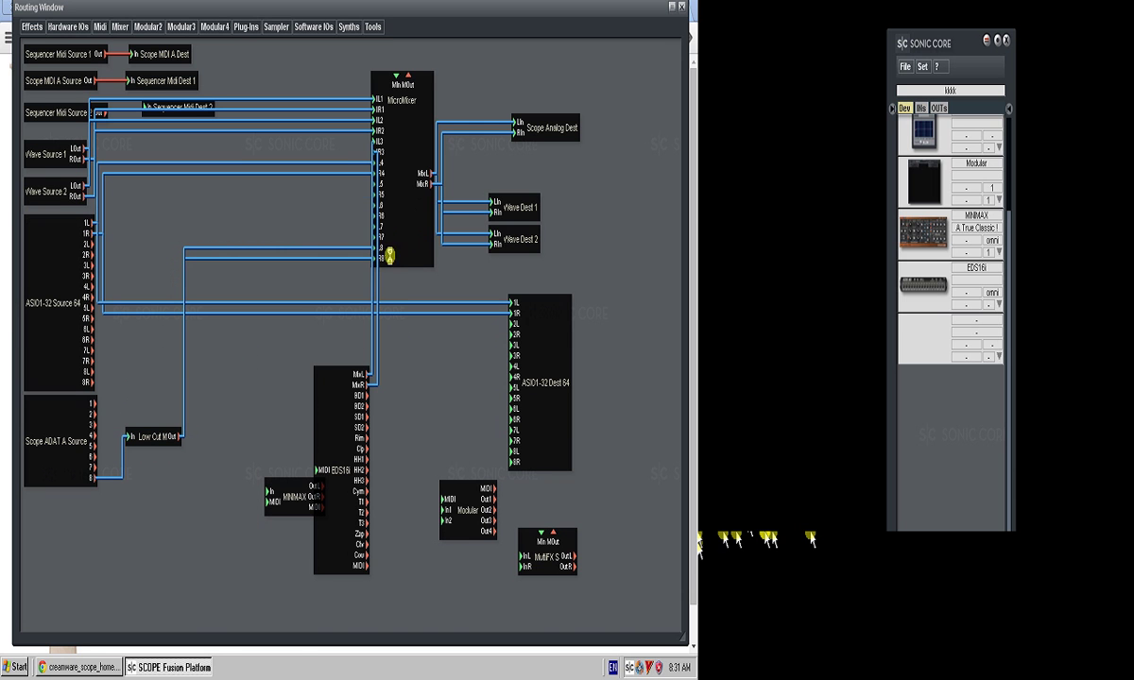
click(340, 435)
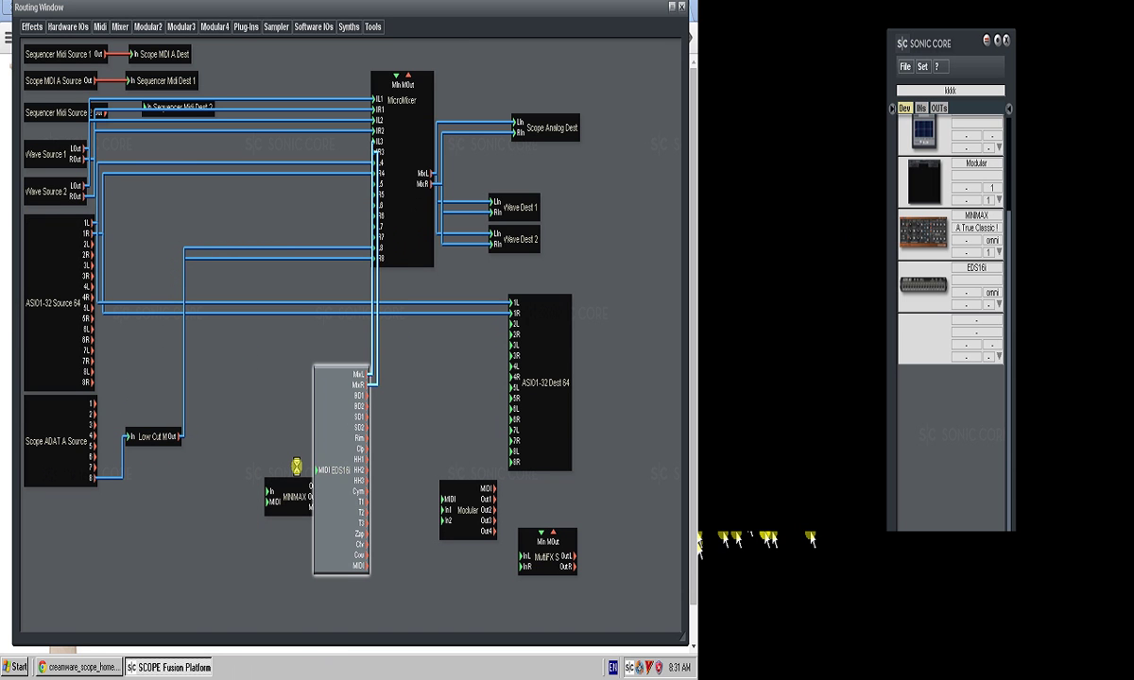
key(Delete)
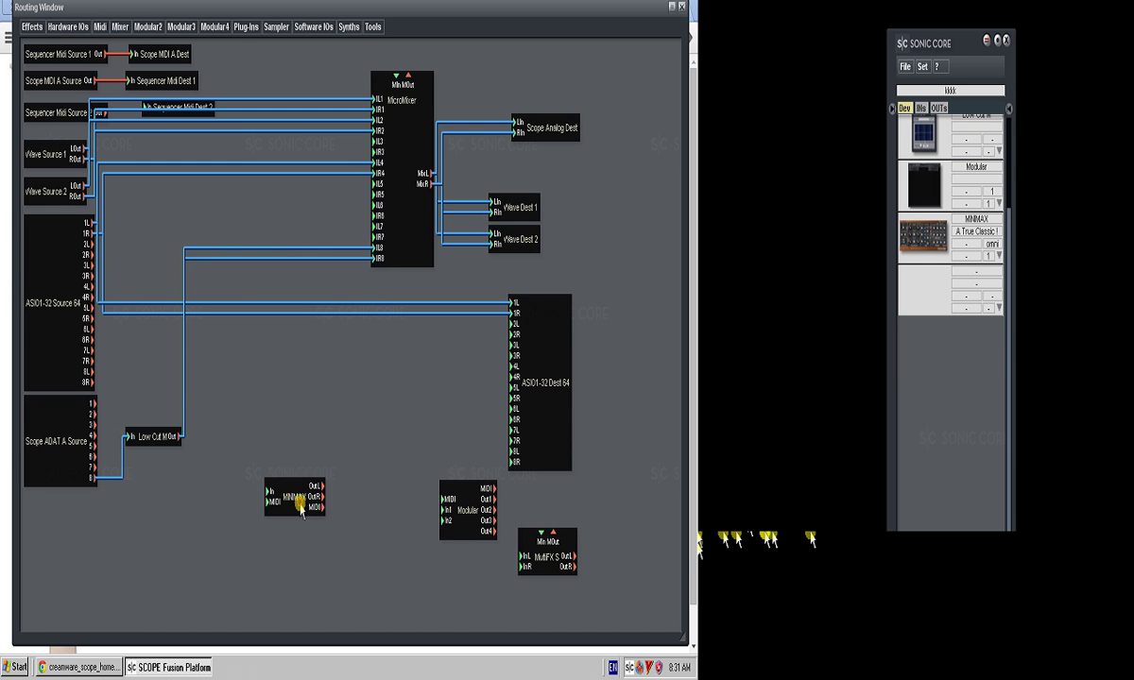
- View and close the MINIMAX synth panel, and remove the MINIMAX device from the routing project
double_click(300, 506)
drag(394, 139, 498, 121)
click(614, 117)
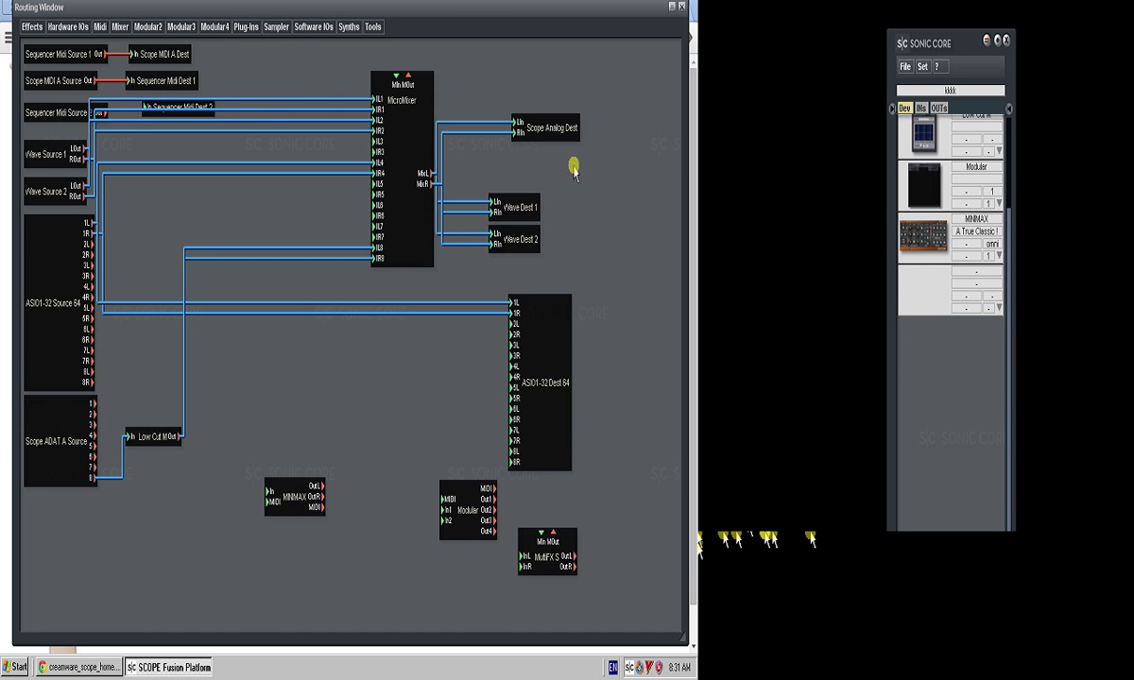
right_click(302, 501)
click(321, 511)
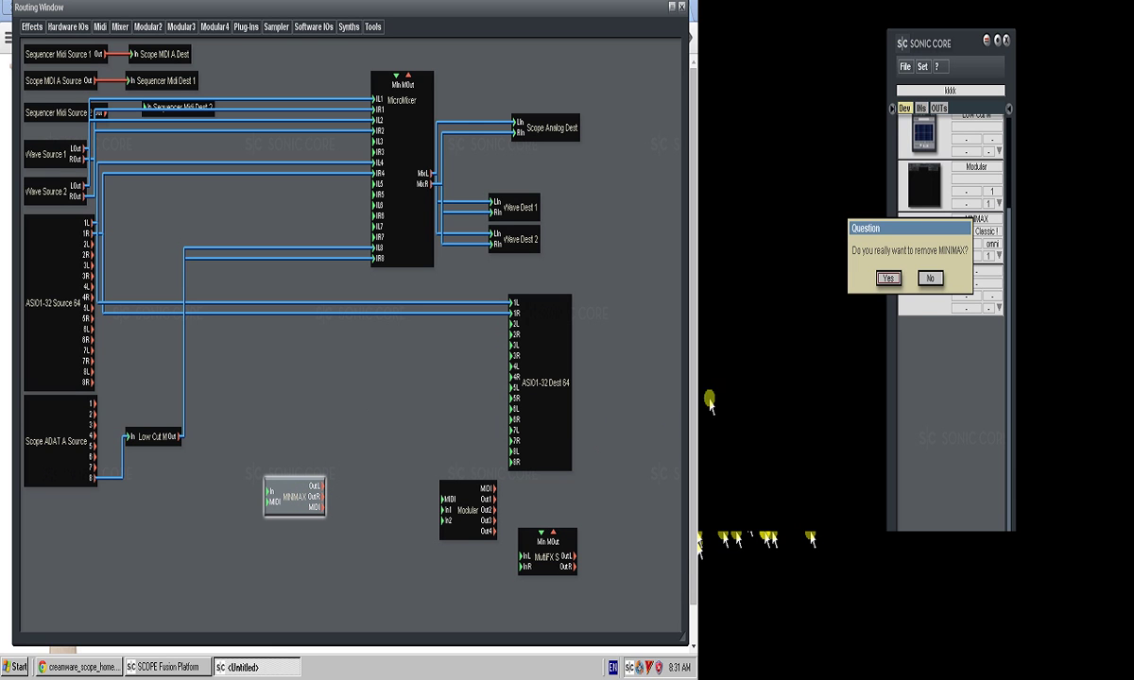
click(888, 278)
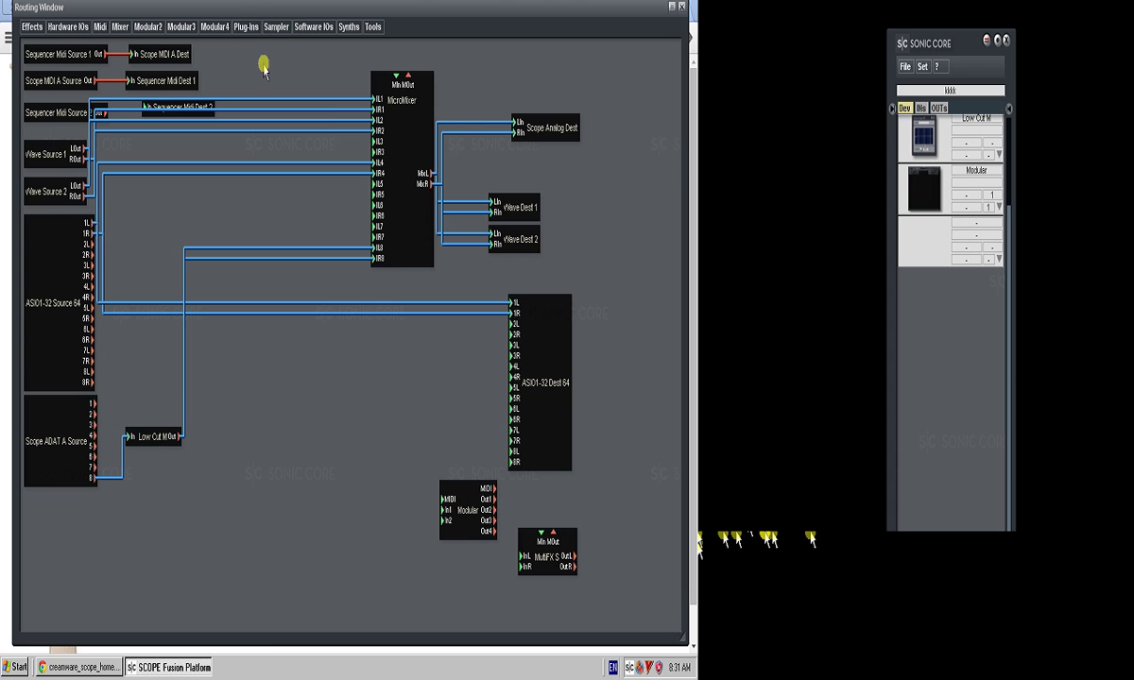
- Add the third-party AtzeV2 synth below the MicroMixer, view its panel and close it
click(243, 25)
mouse_move(243, 44)
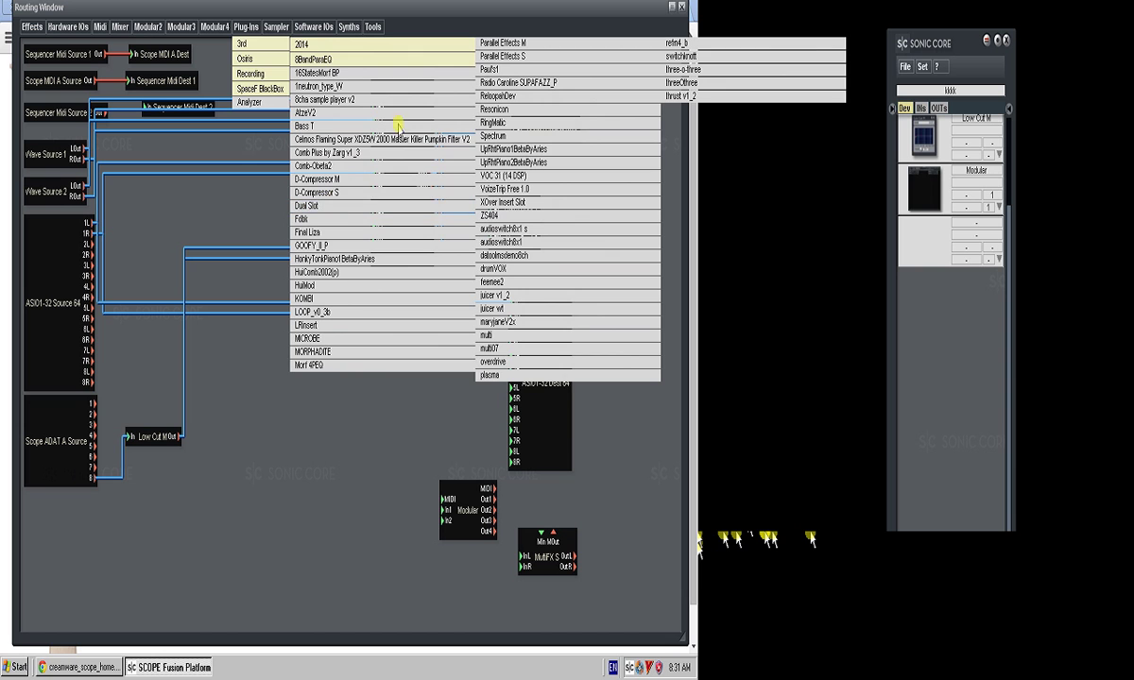
click(376, 586)
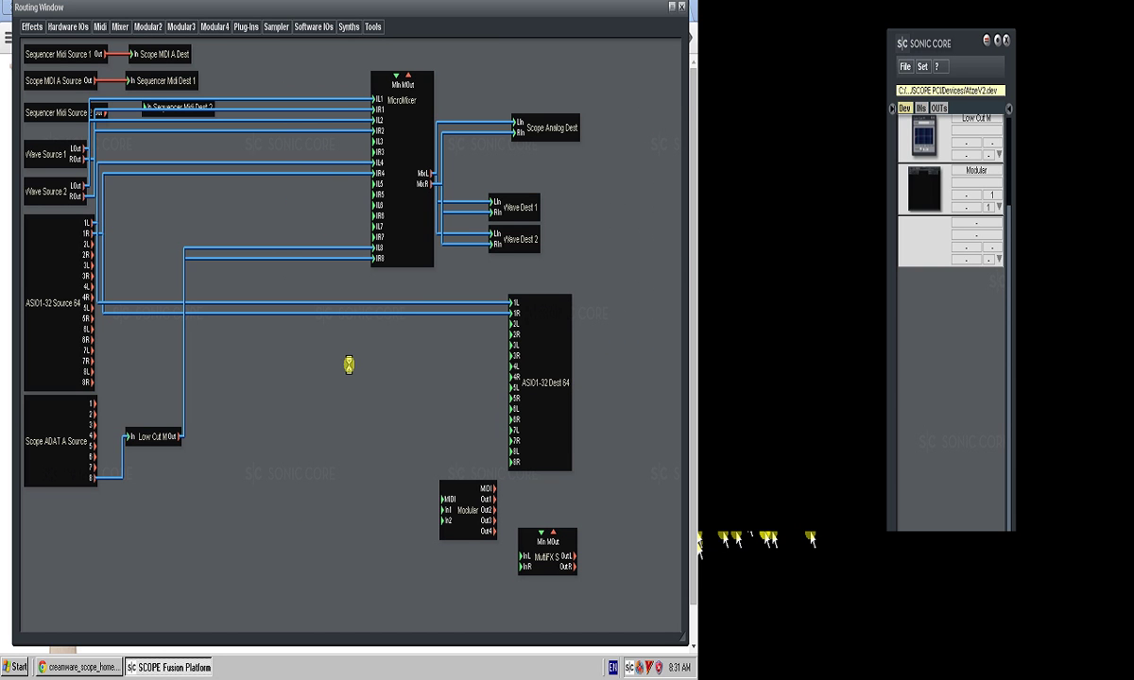
click(349, 366)
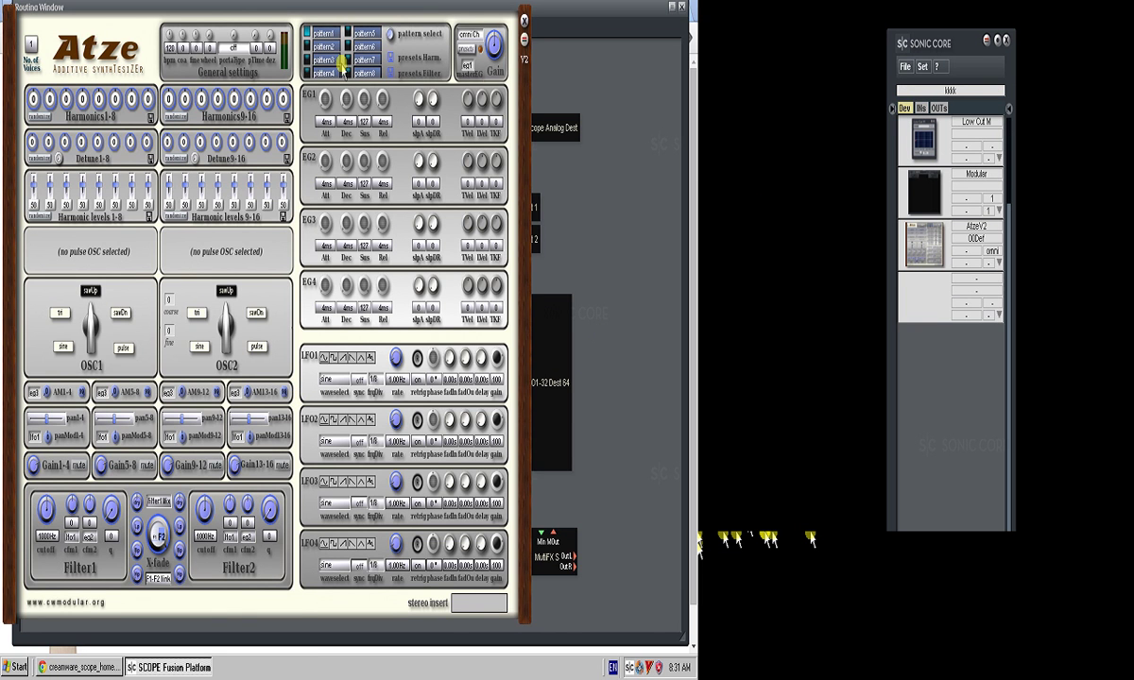
drag(436, 17, 559, 13)
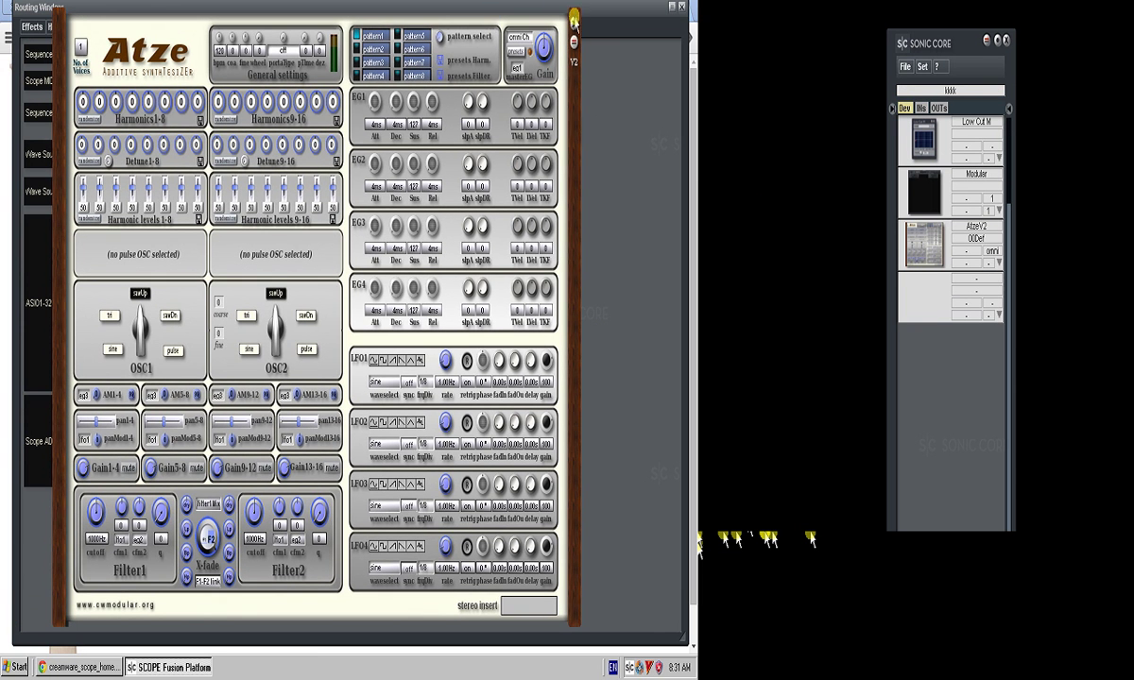
click(574, 18)
- Look through the plug-in categories, add the Analyzer beside AtzeV2, and view and close its window
click(247, 28)
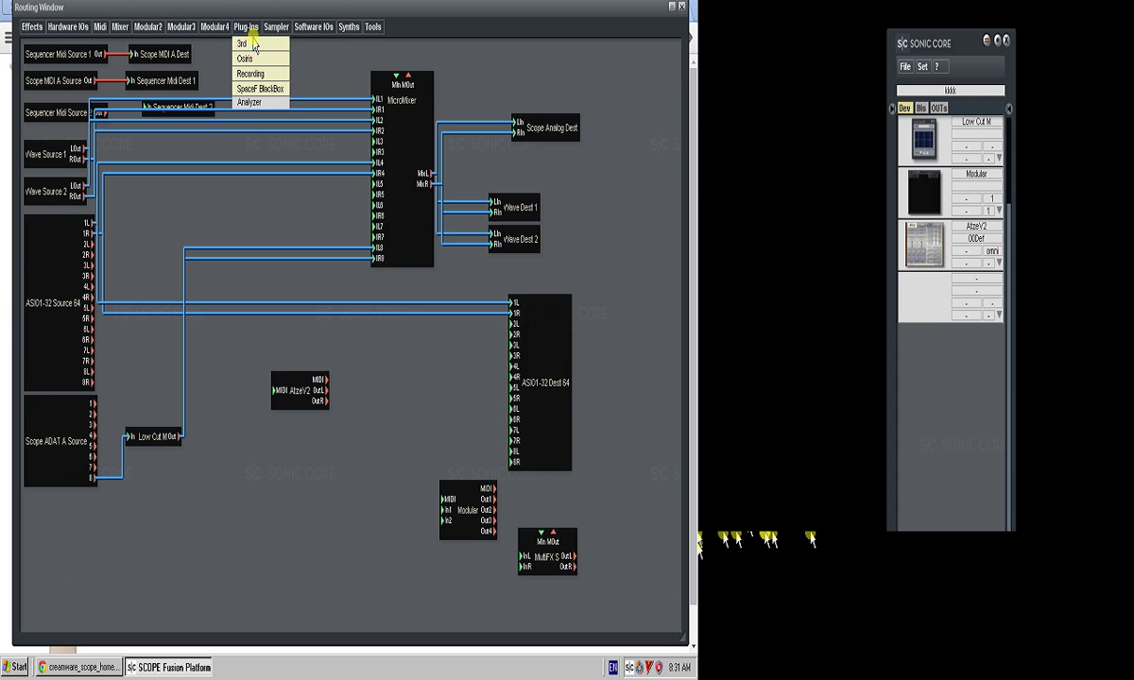
mouse_move(247, 43)
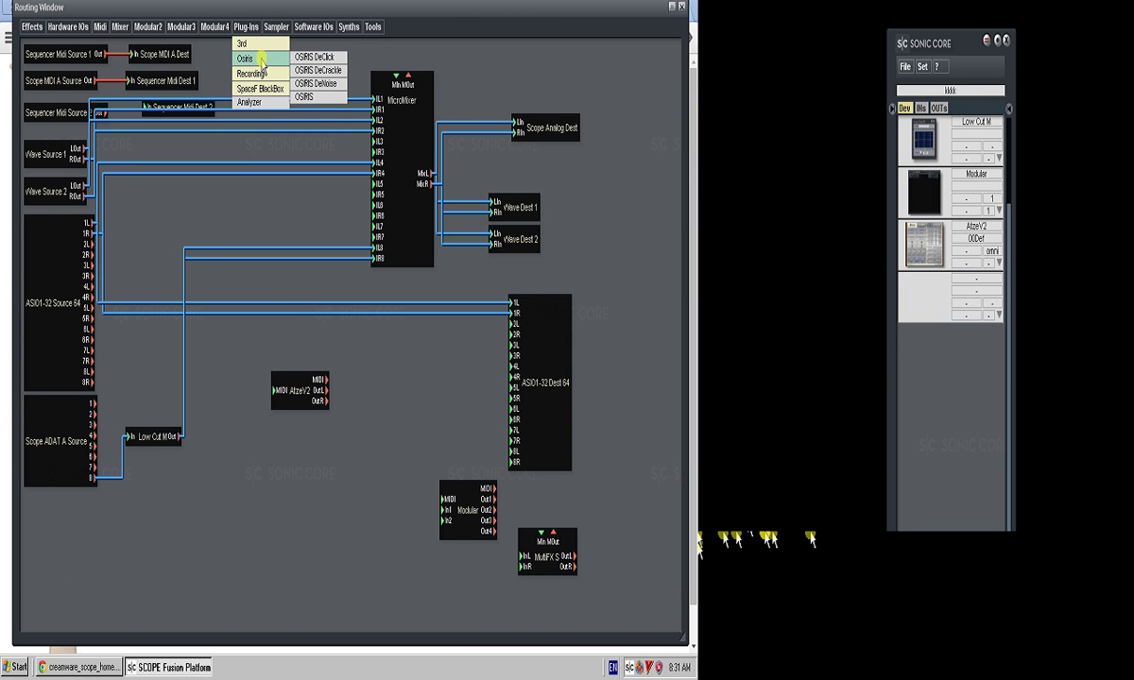
mouse_move(274, 91)
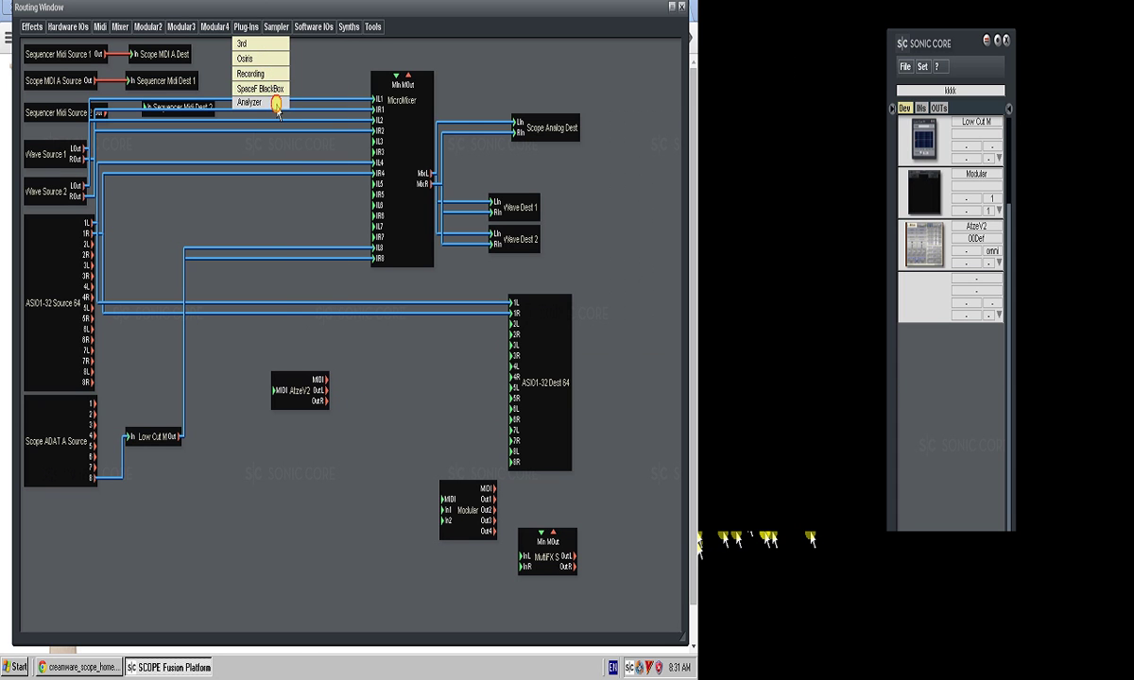
click(276, 100)
click(364, 413)
double_click(369, 430)
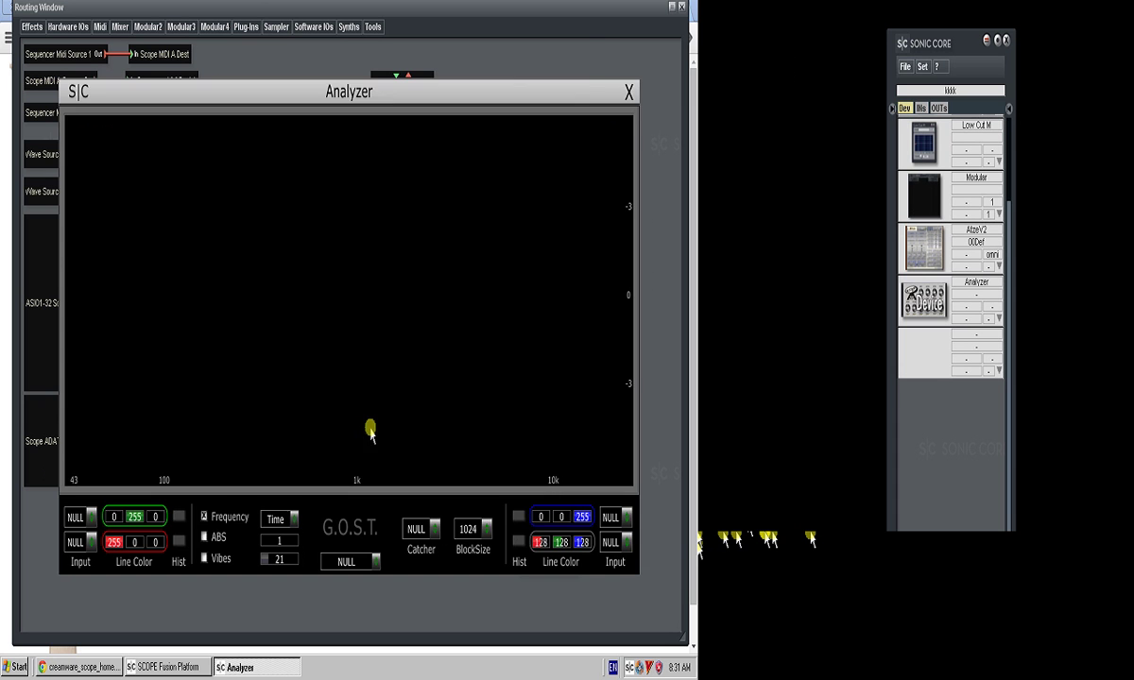
click(628, 91)
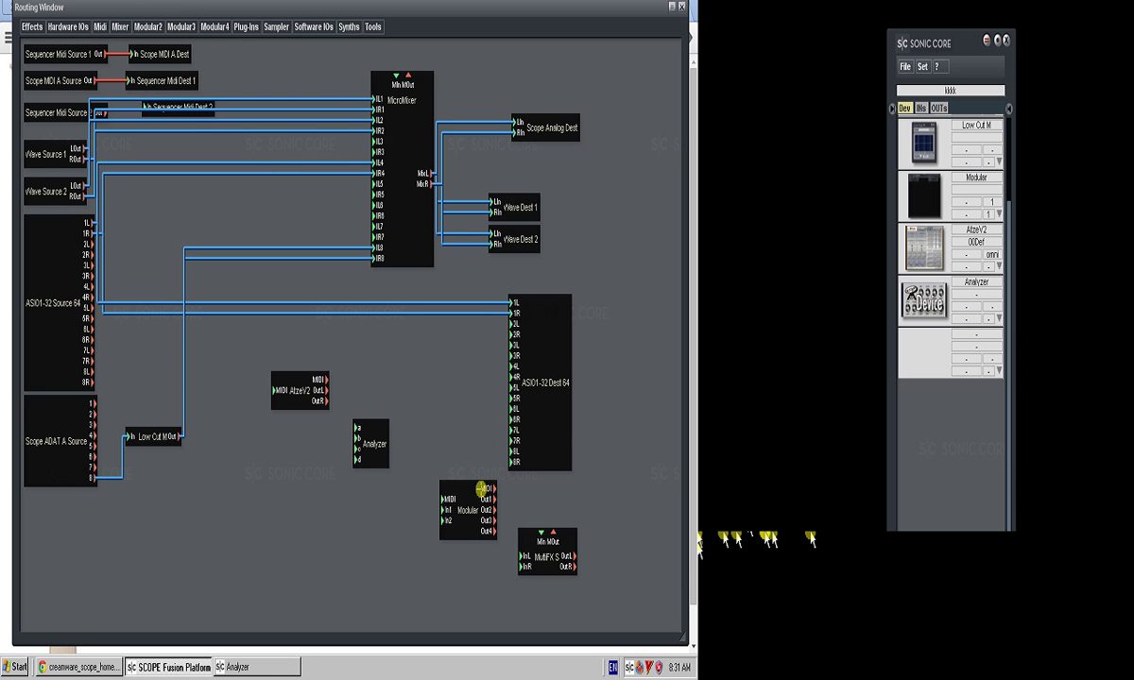
- Move the Modular device below AtzeV2 and open its empty patch window
drag(479, 515, 269, 508)
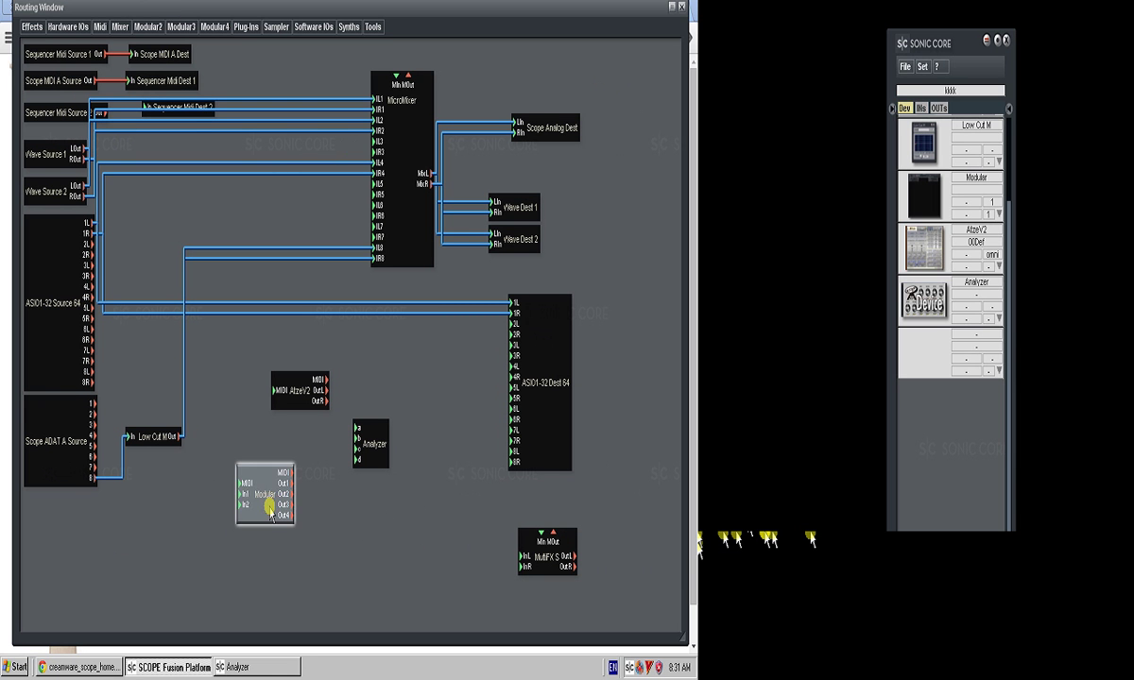
double_click(269, 508)
mouse_move(433, 26)
mouse_down()
mouse_move(463, 9)
mouse_move(511, 41)
mouse_move(445, 20)
mouse_up()
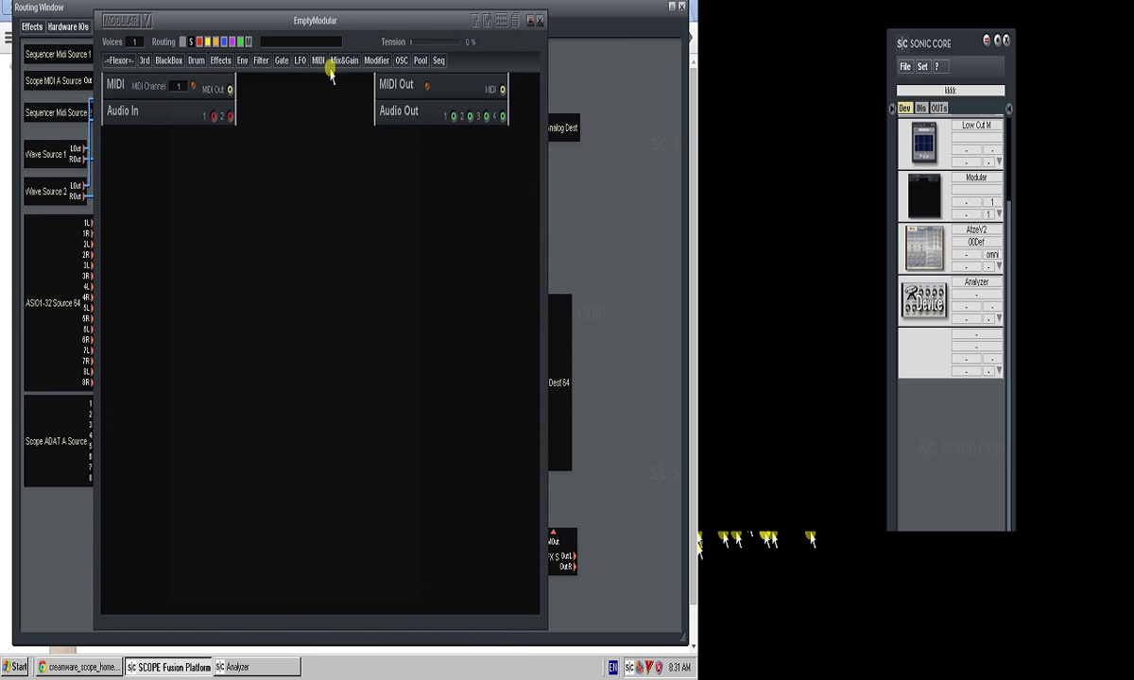
- Look through the module categories of the empty modular patch, including LFO, OSC and Modifier, and close the patch window
click(322, 62)
click(300, 62)
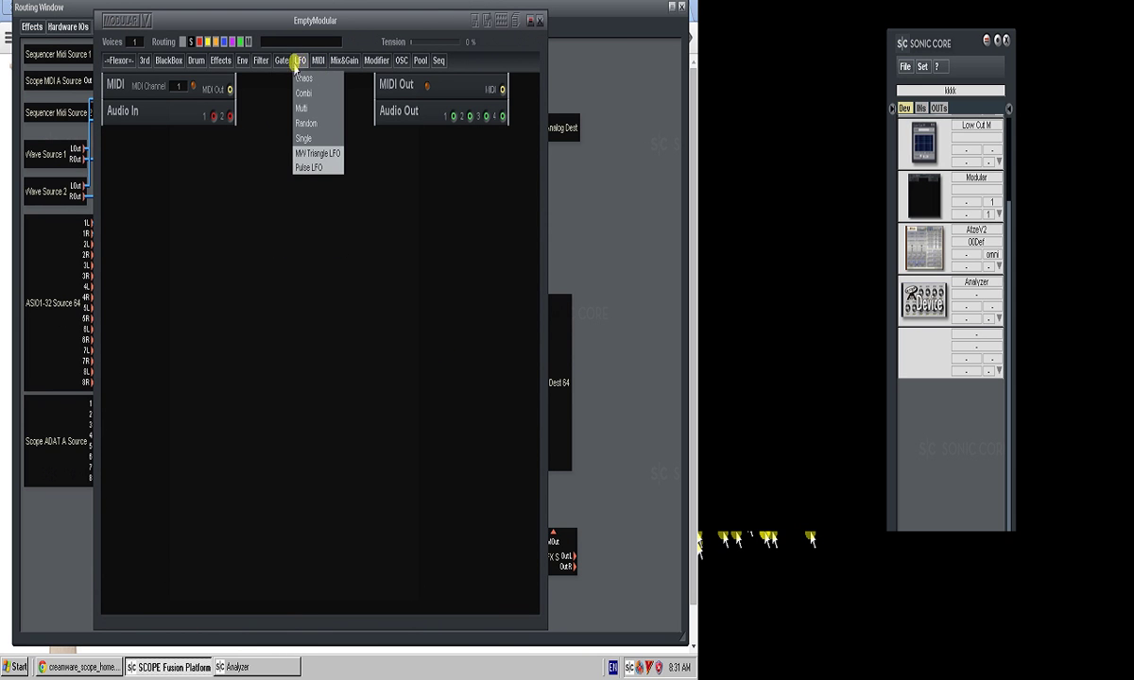
mouse_move(147, 64)
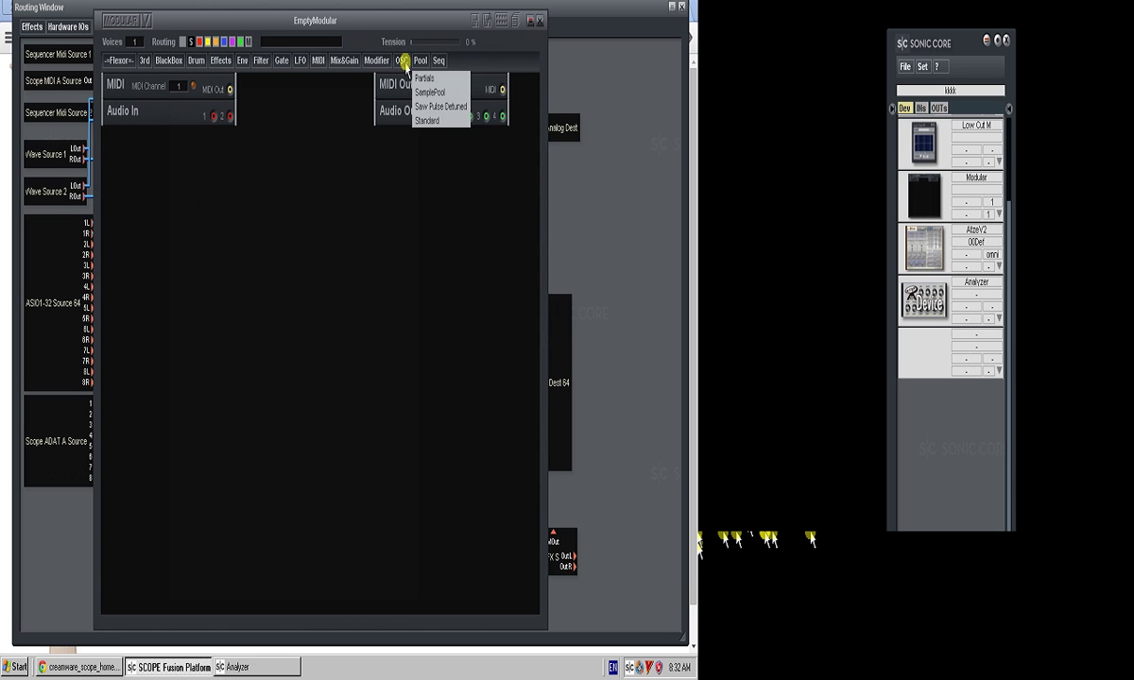
mouse_move(320, 68)
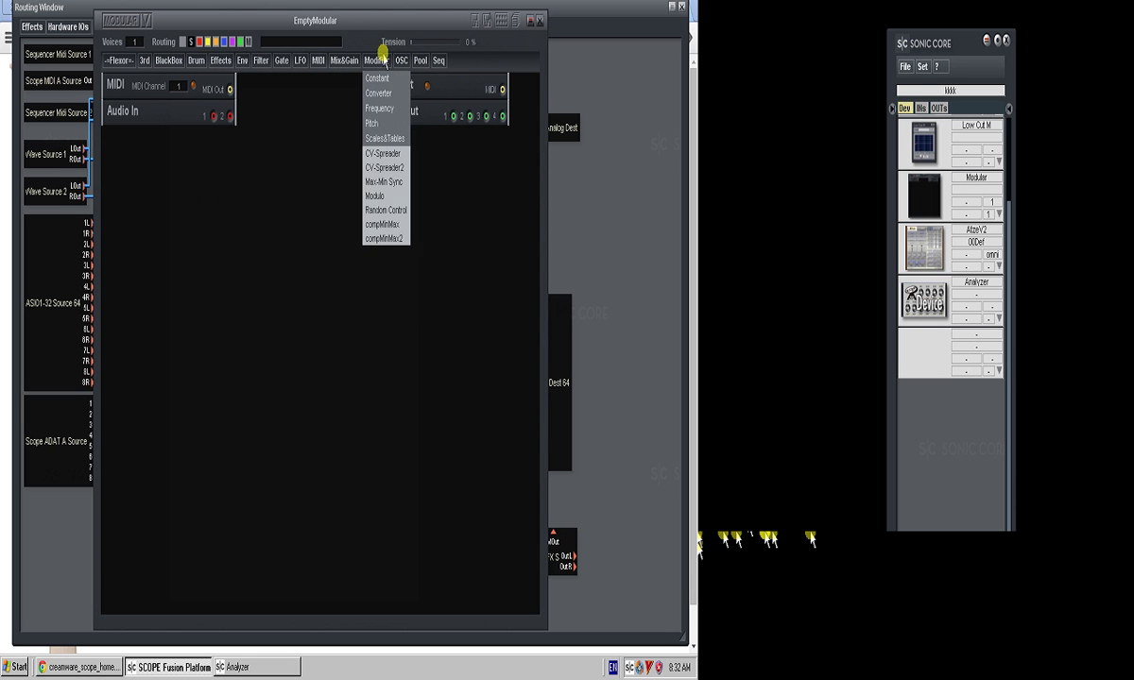
mouse_move(402, 62)
click(544, 21)
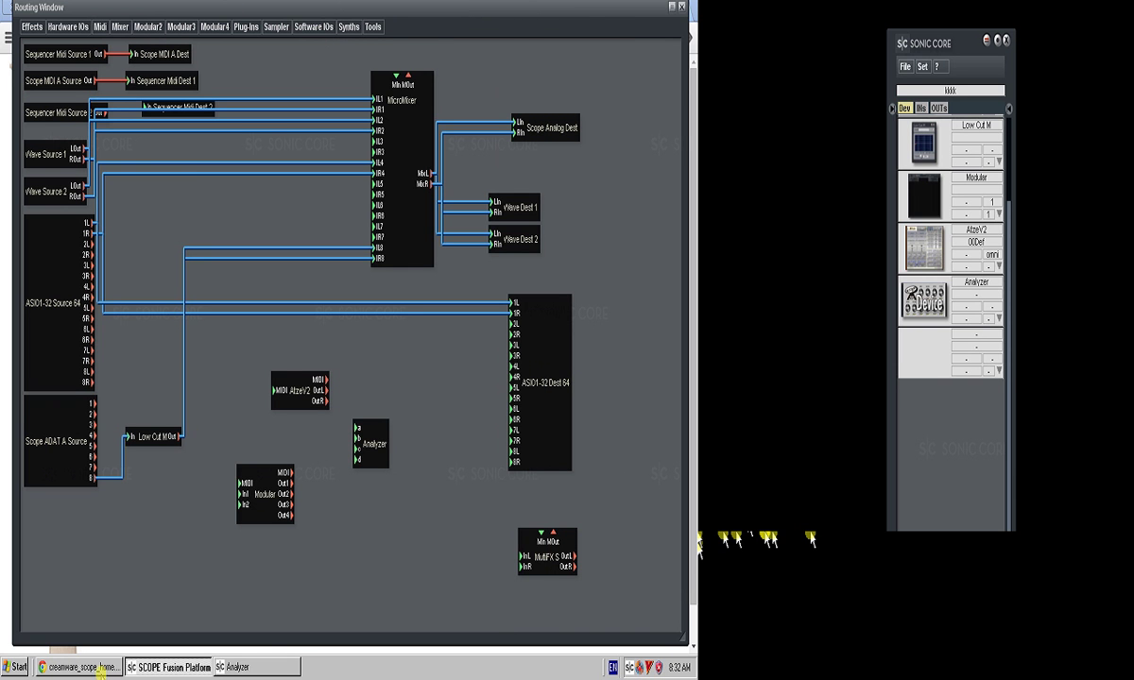
double_click(268, 495)
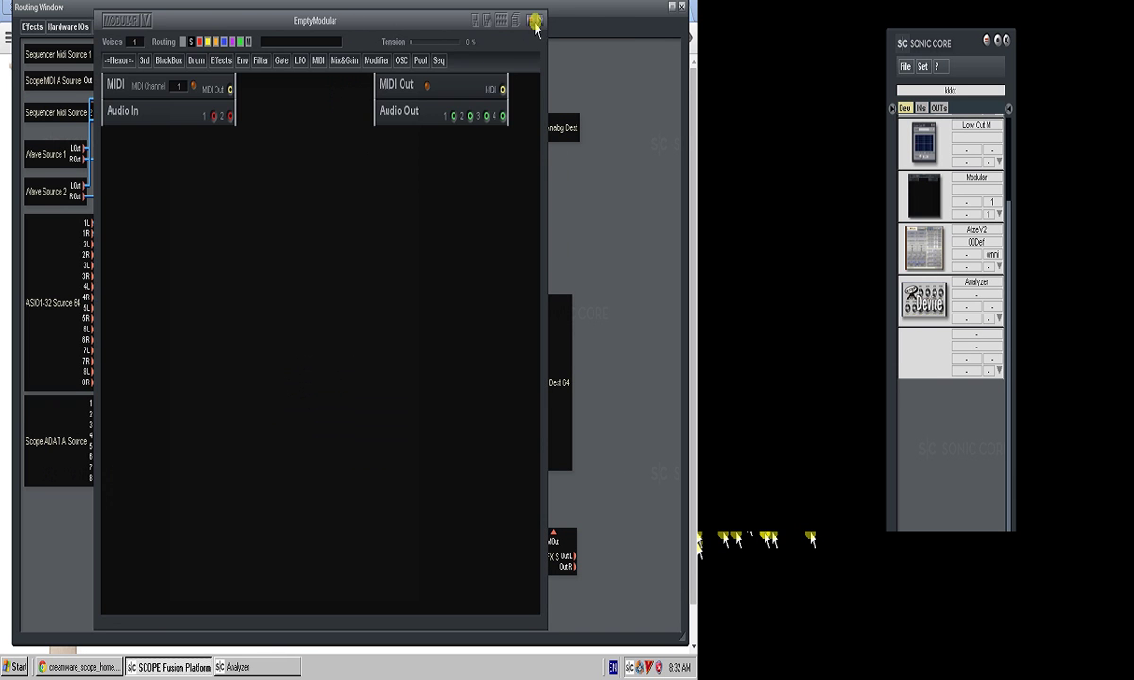
click(541, 21)
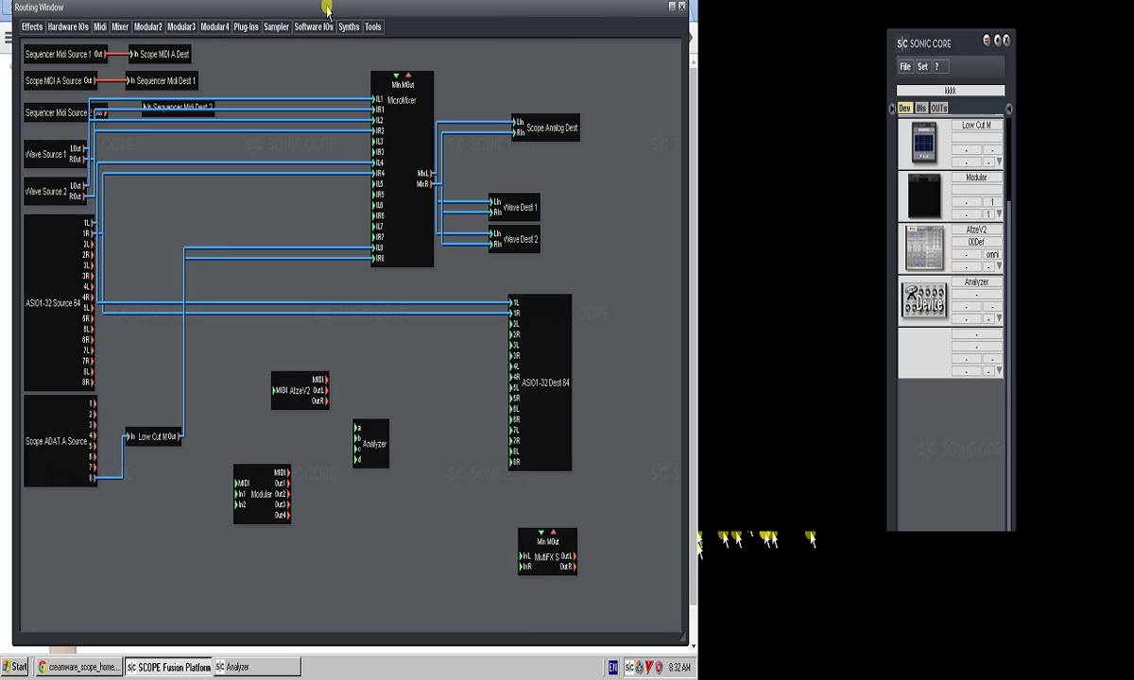
- Shift the Modular device to line up directly beneath AtzeV2 and reopen its patch window
drag(262, 482, 299, 494)
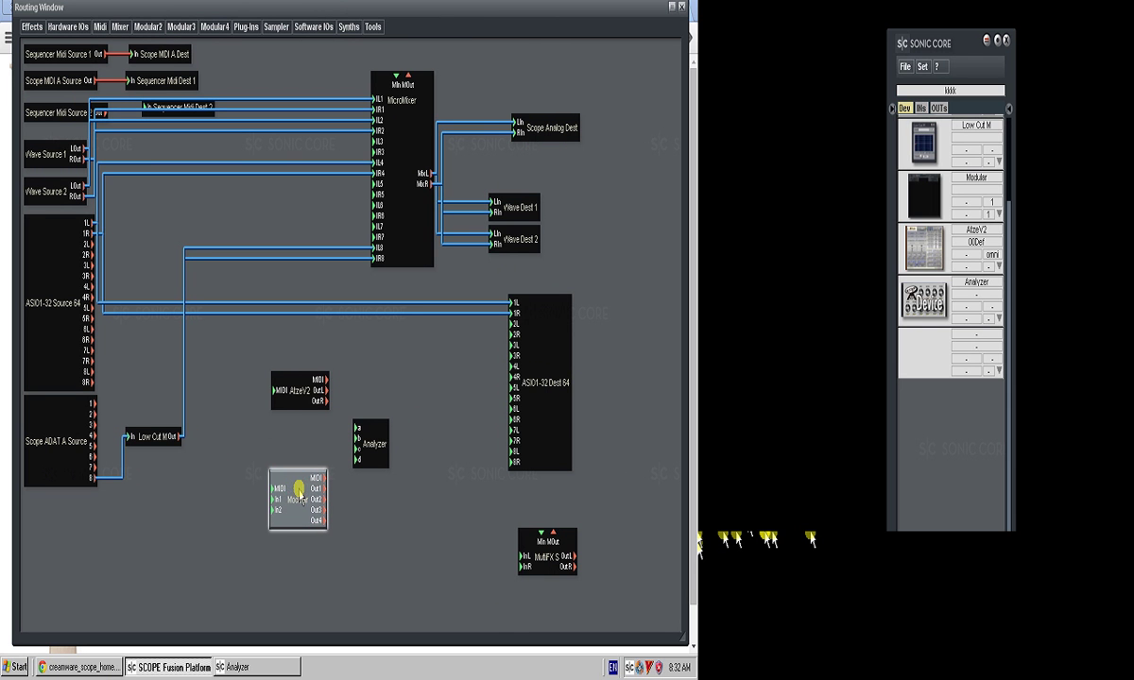
click(278, 450)
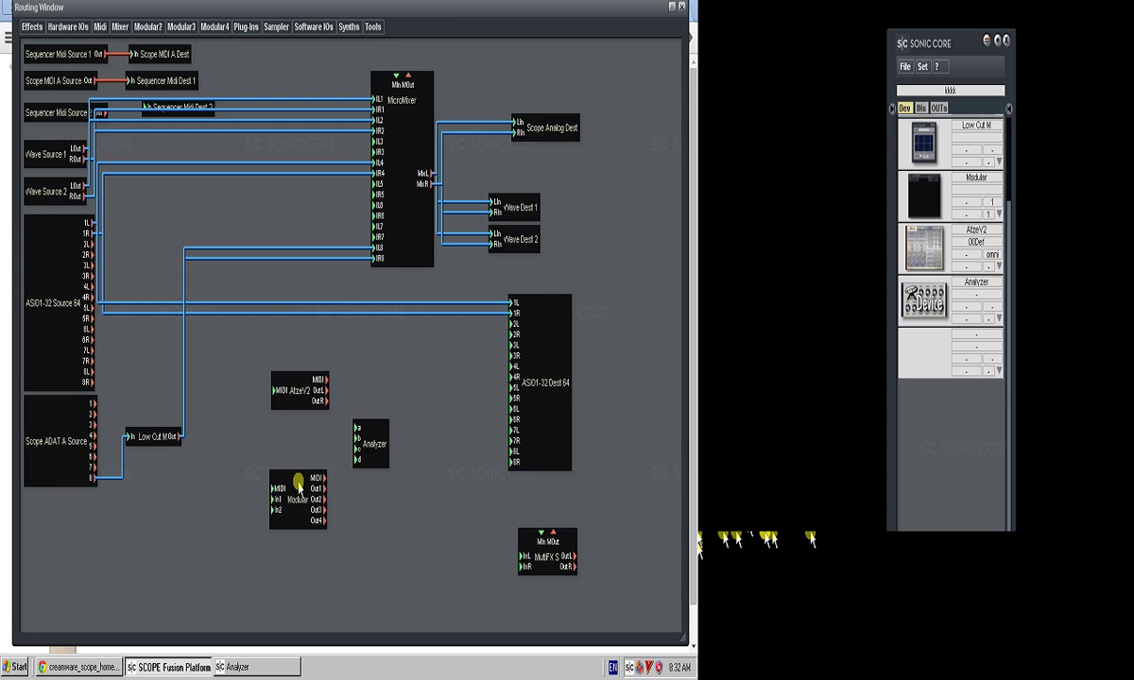
double_click(298, 477)
- Add the Audio 2 Gate module and the Flexor band-pass filter BP-4 Legend below it in the modular patch
click(318, 60)
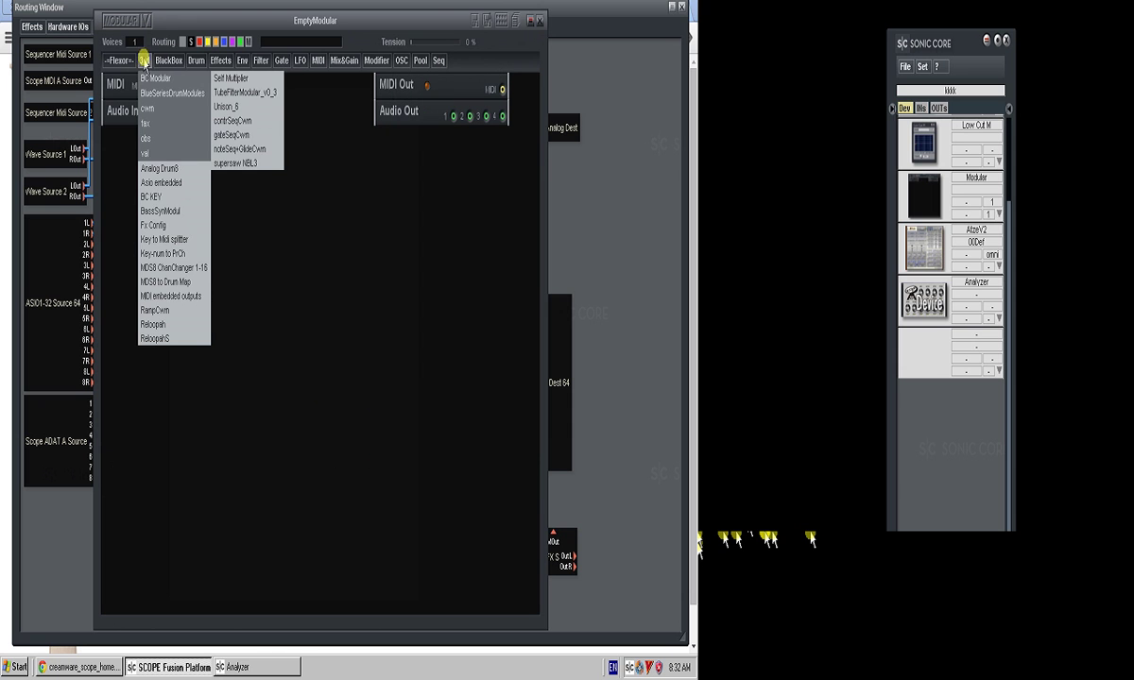
mouse_move(118, 229)
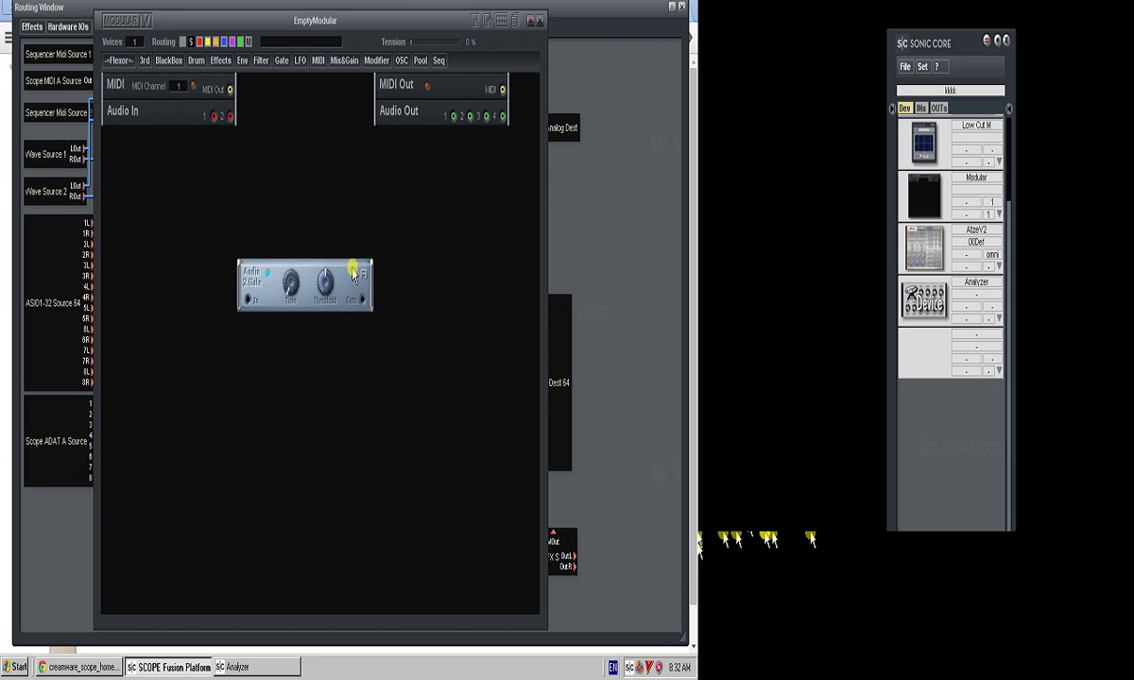
click(116, 60)
mouse_move(113, 123)
mouse_move(159, 138)
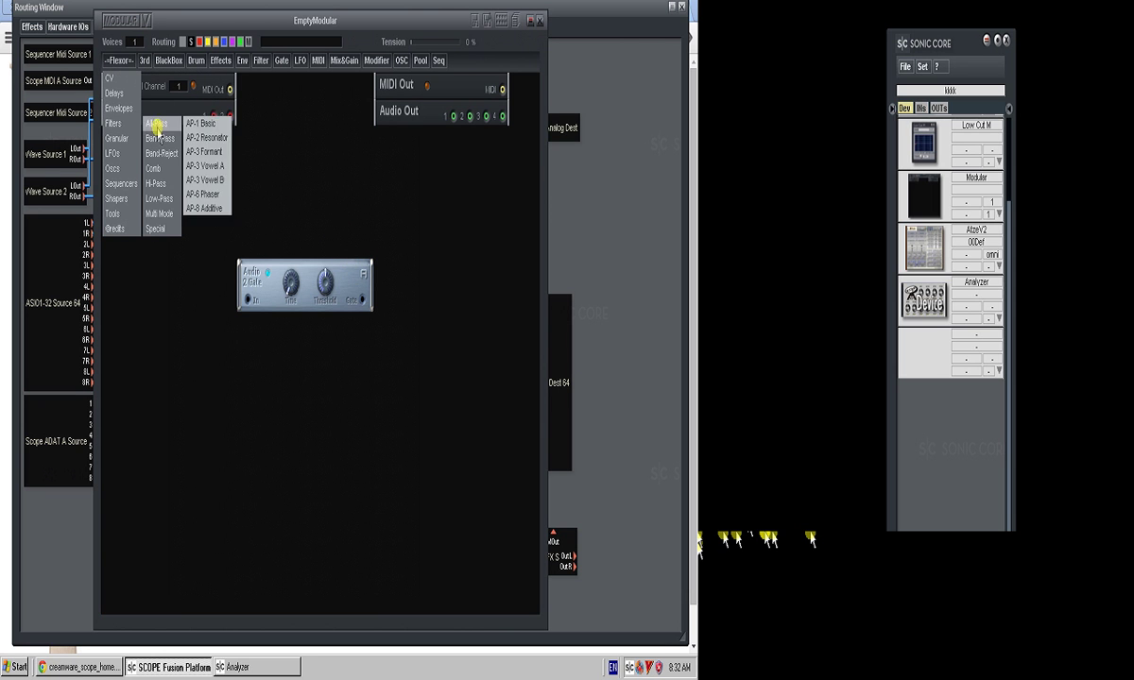
click(219, 180)
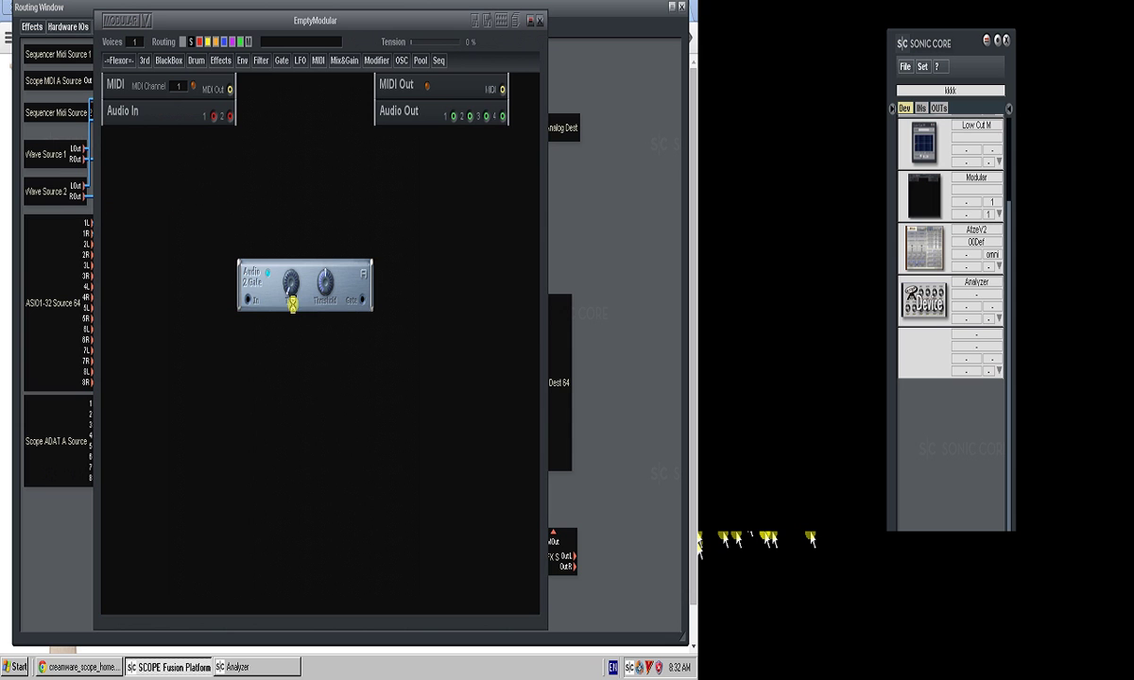
- Add the Flexor band-pass filter BP-2 Granite to the patch, beside and slightly above the Audio 2 Gate module
click(118, 60)
mouse_move(113, 123)
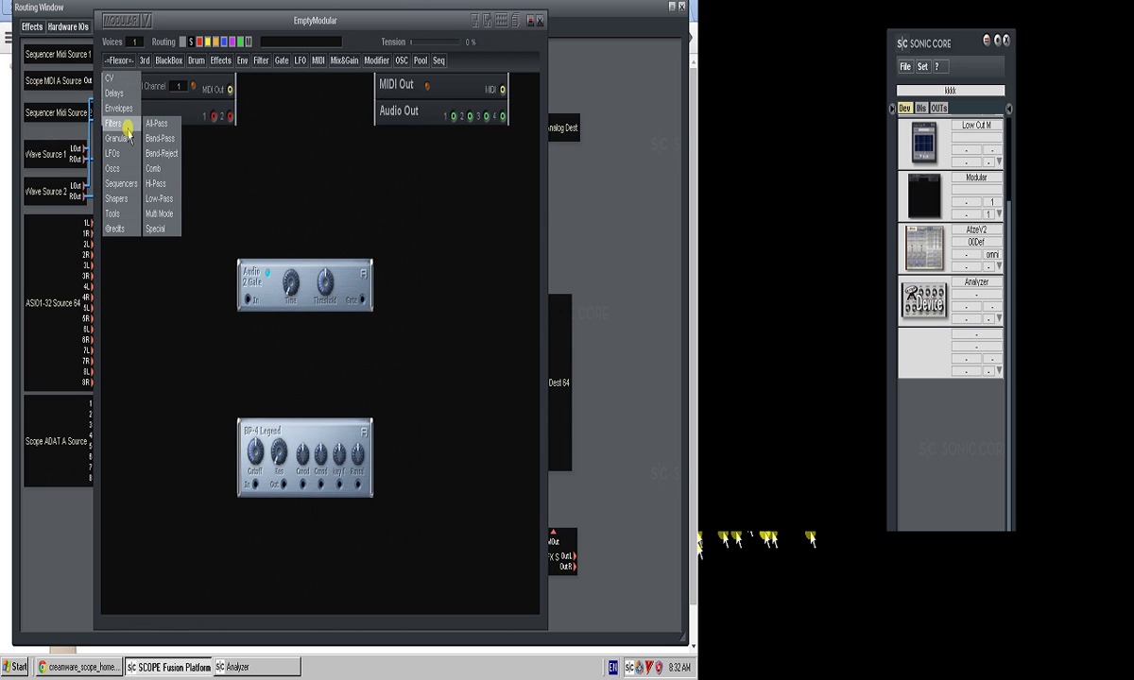
mouse_move(162, 138)
click(205, 167)
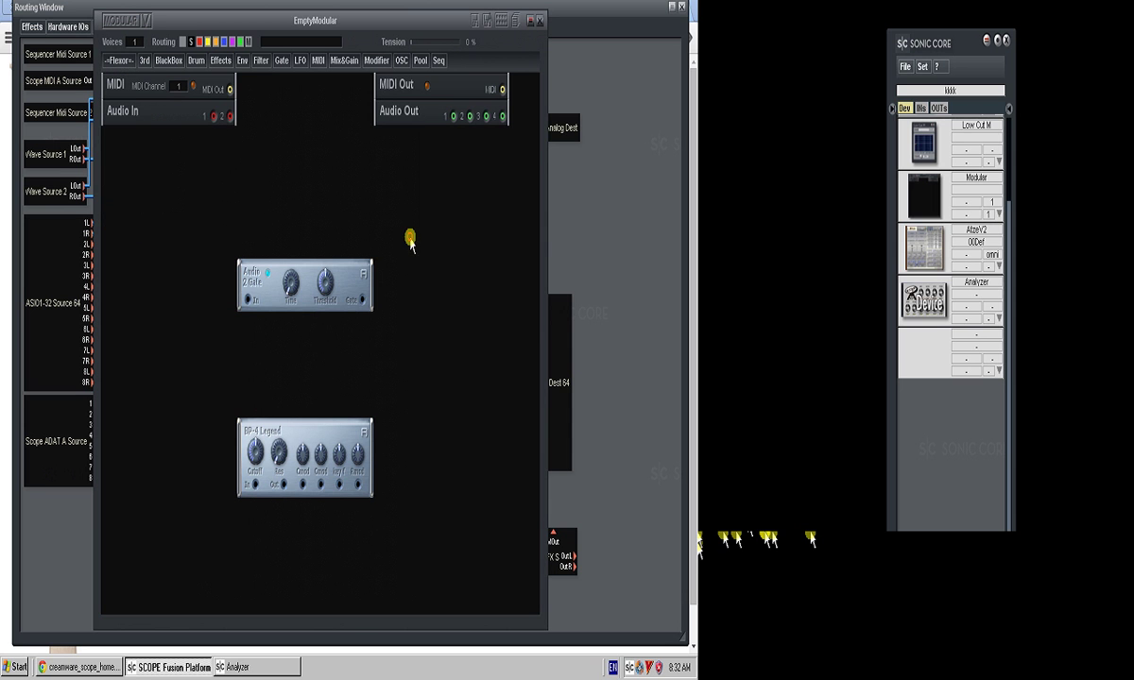
- Add a third-party envelope module from the cwm collection above the BP-2 Granite filter
click(145, 61)
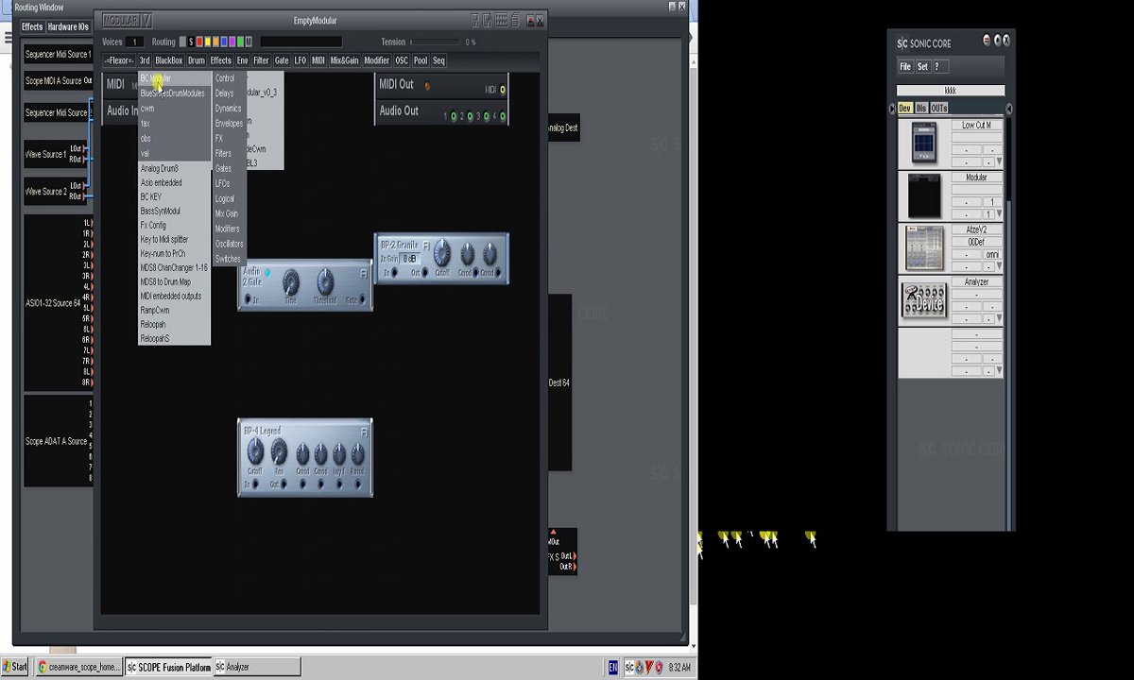
mouse_move(170, 98)
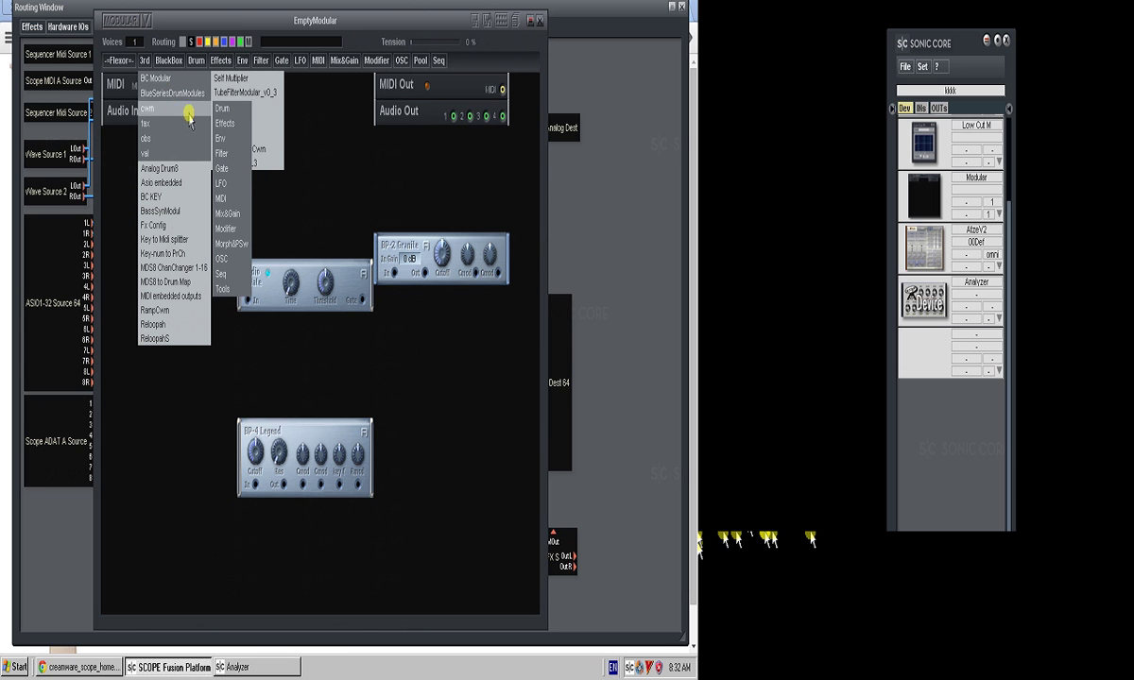
mouse_move(229, 138)
drag(267, 154, 394, 200)
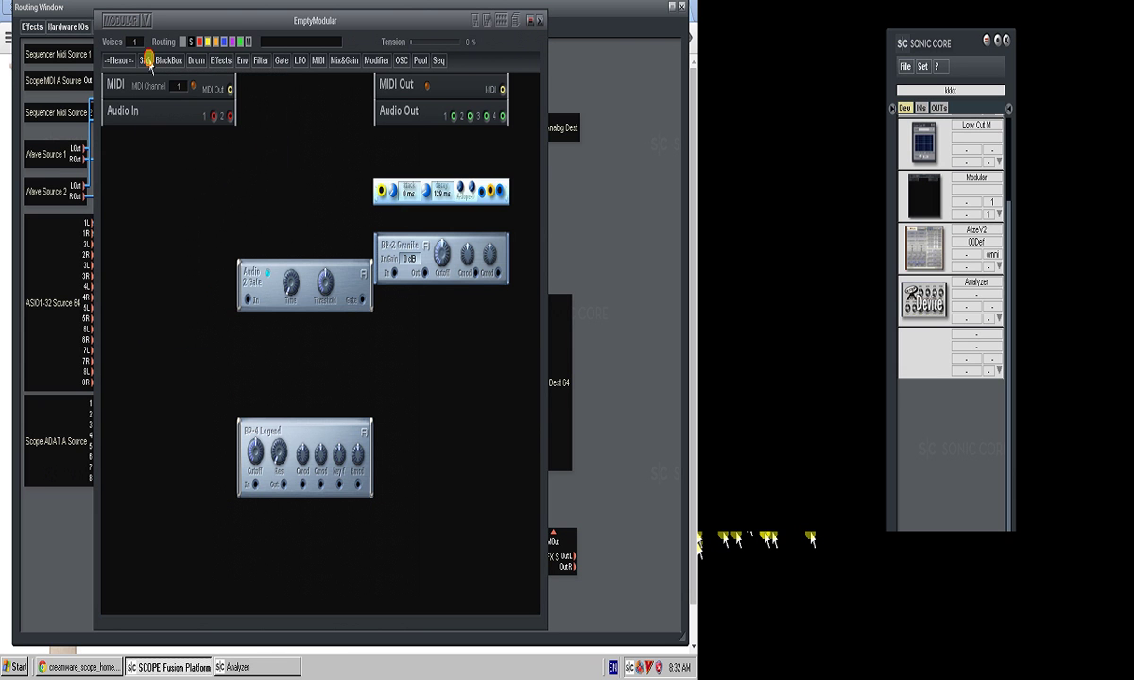
- Add the SD_1_v0_4gate drum module from BlueSeriesDrumModules and move it below the BP-2 Granite filter
click(148, 60)
click(191, 60)
mouse_move(145, 61)
mouse_move(156, 94)
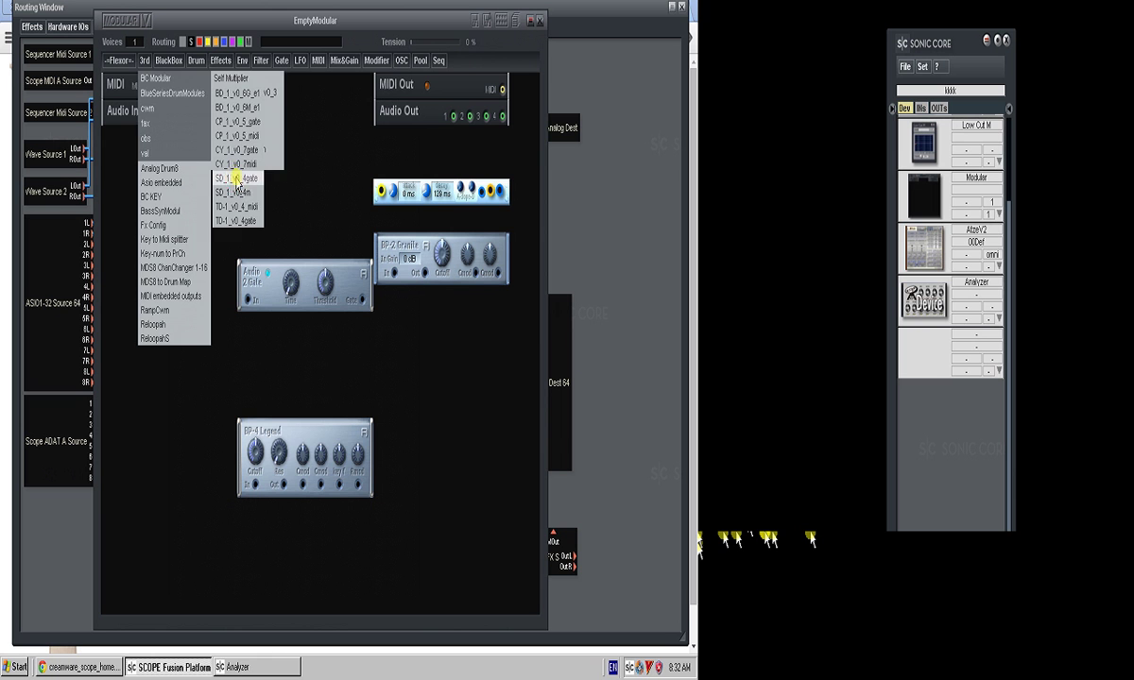
click(236, 178)
click(308, 371)
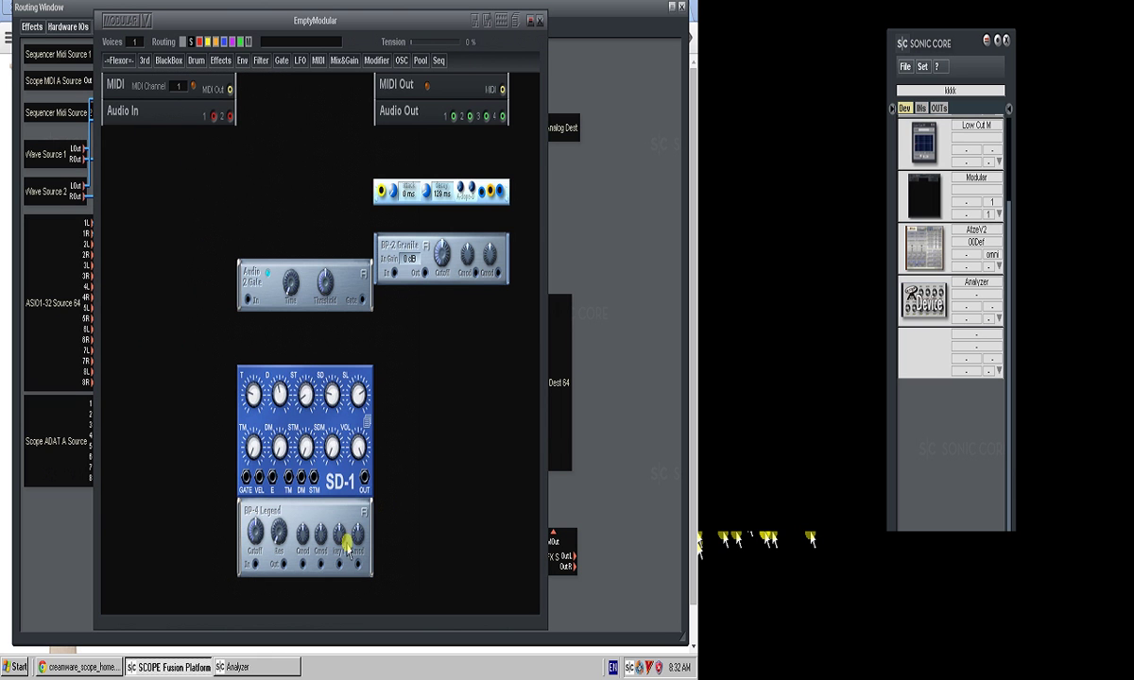
drag(309, 381, 447, 355)
- Look over the third-party module list, switch to Chrome and close the three tabs showing sound card images
click(144, 61)
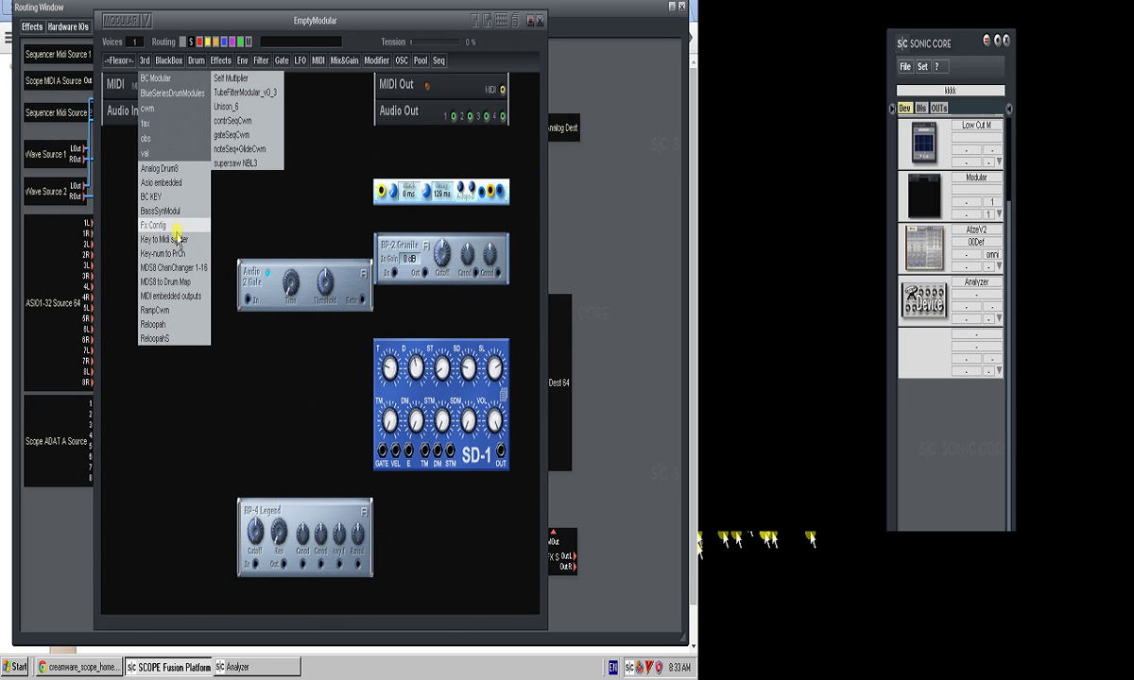
click(110, 668)
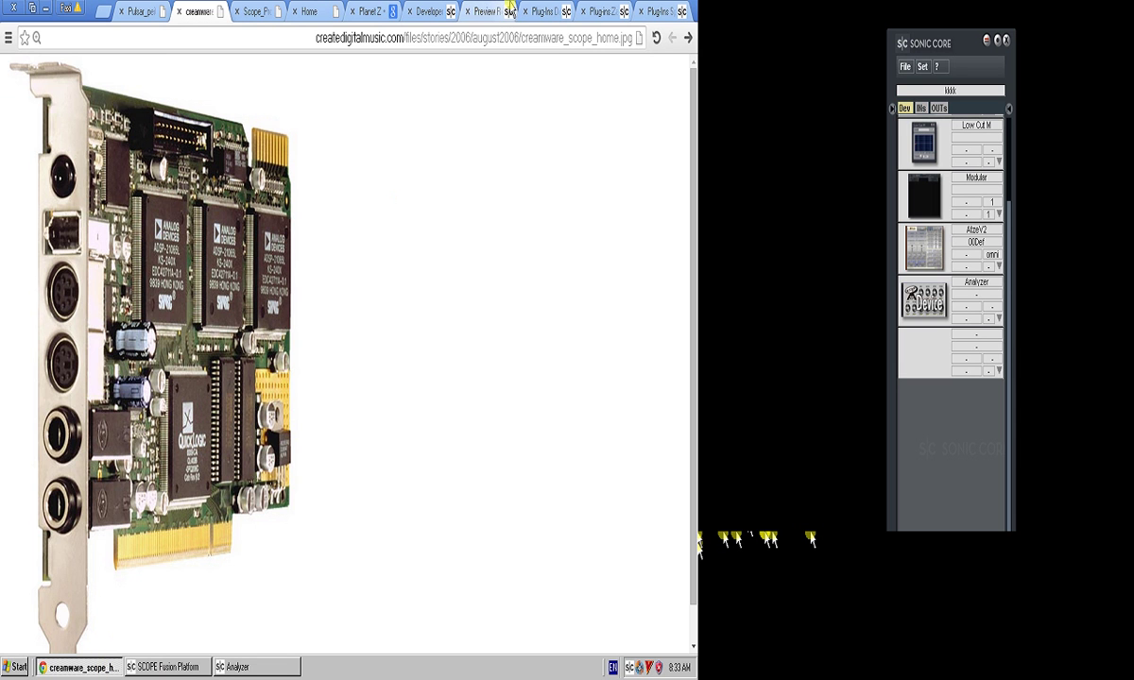
click(176, 11)
click(177, 11)
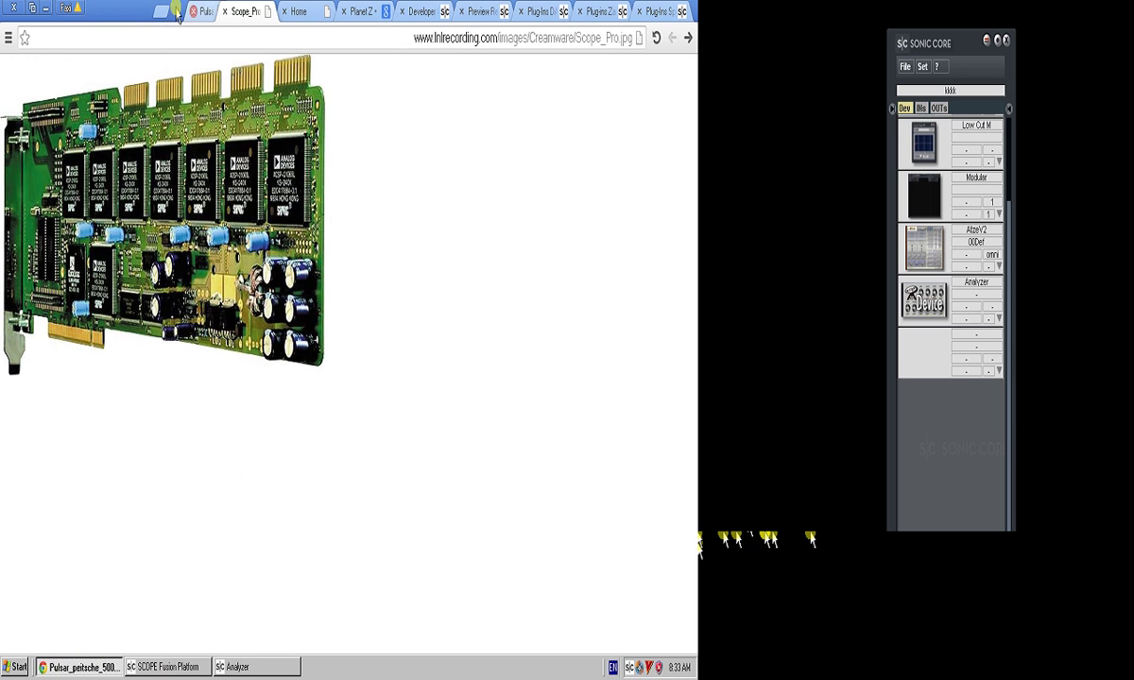
click(176, 11)
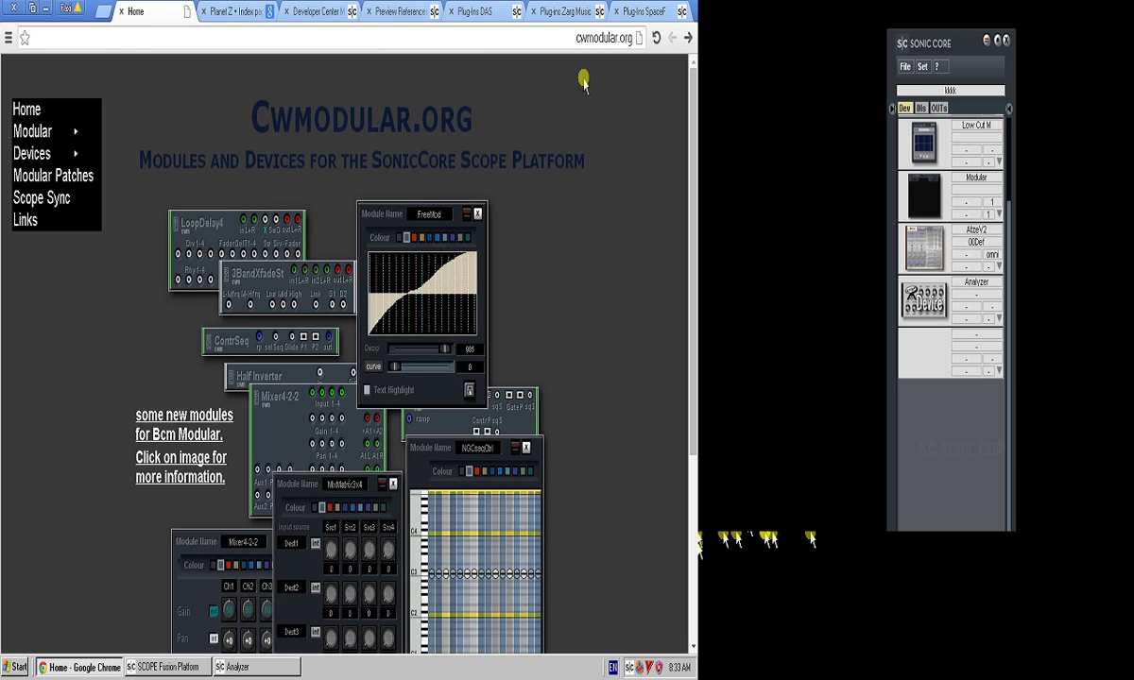
- View the Cwmodular.org home page and the Zarg Music plug-ins page, checking the modular patch in Scope before returning to Chrome
scroll(590, 299, down, 3)
scroll(300, 423, up, 3)
click(567, 12)
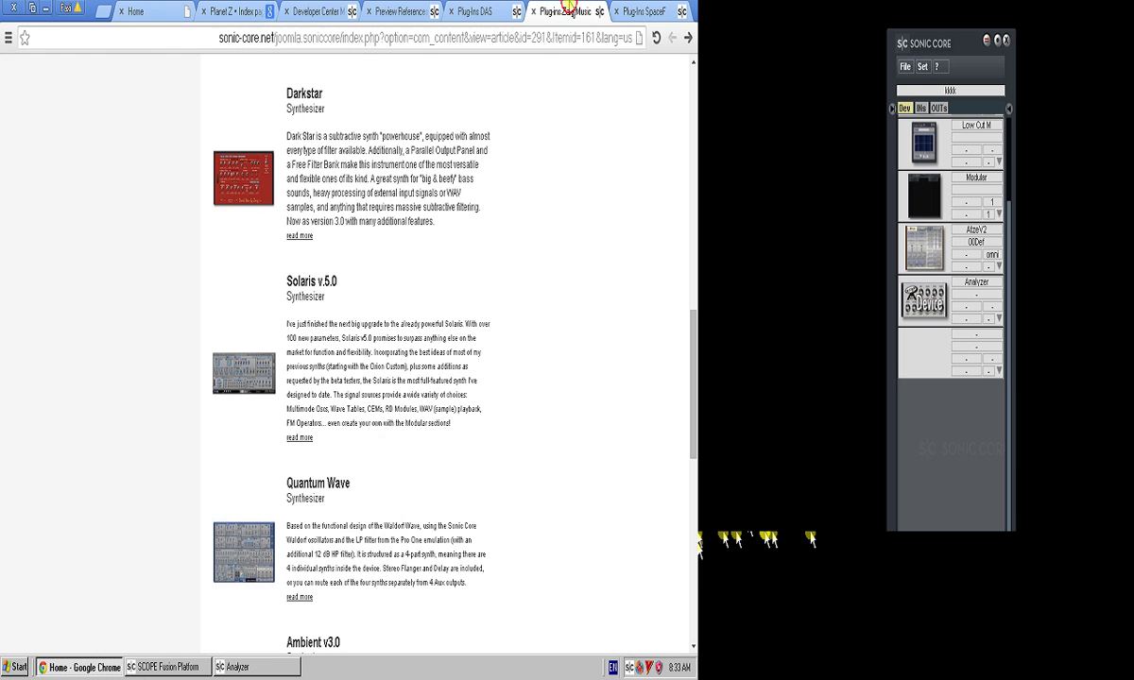
click(168, 664)
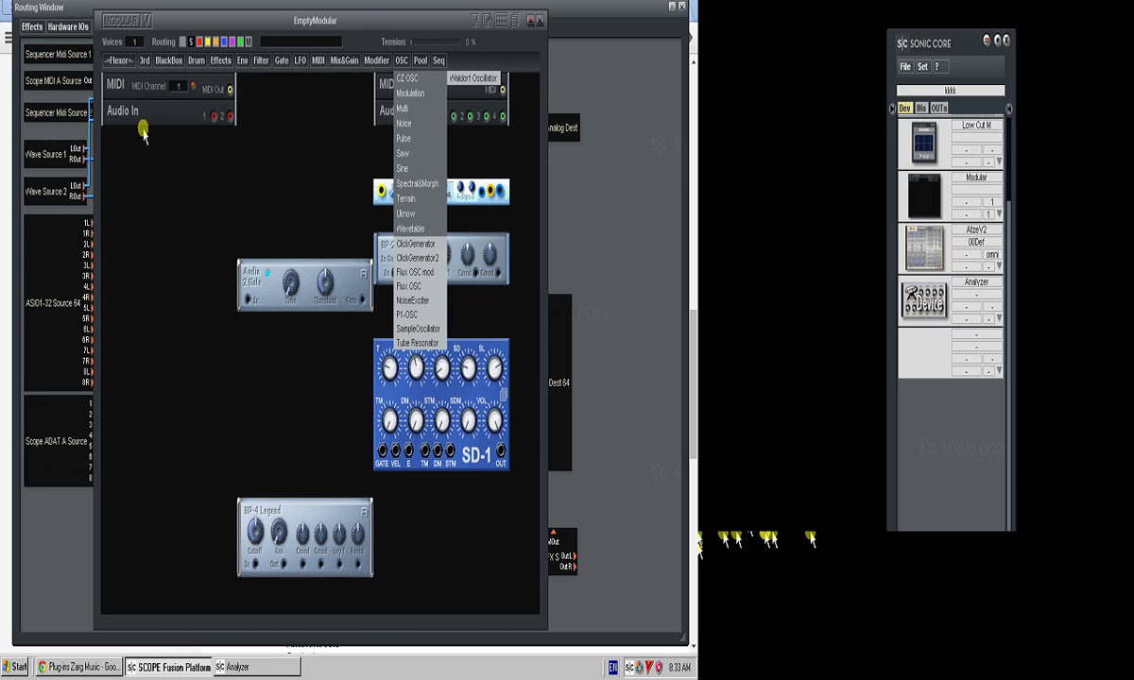
click(169, 127)
click(83, 668)
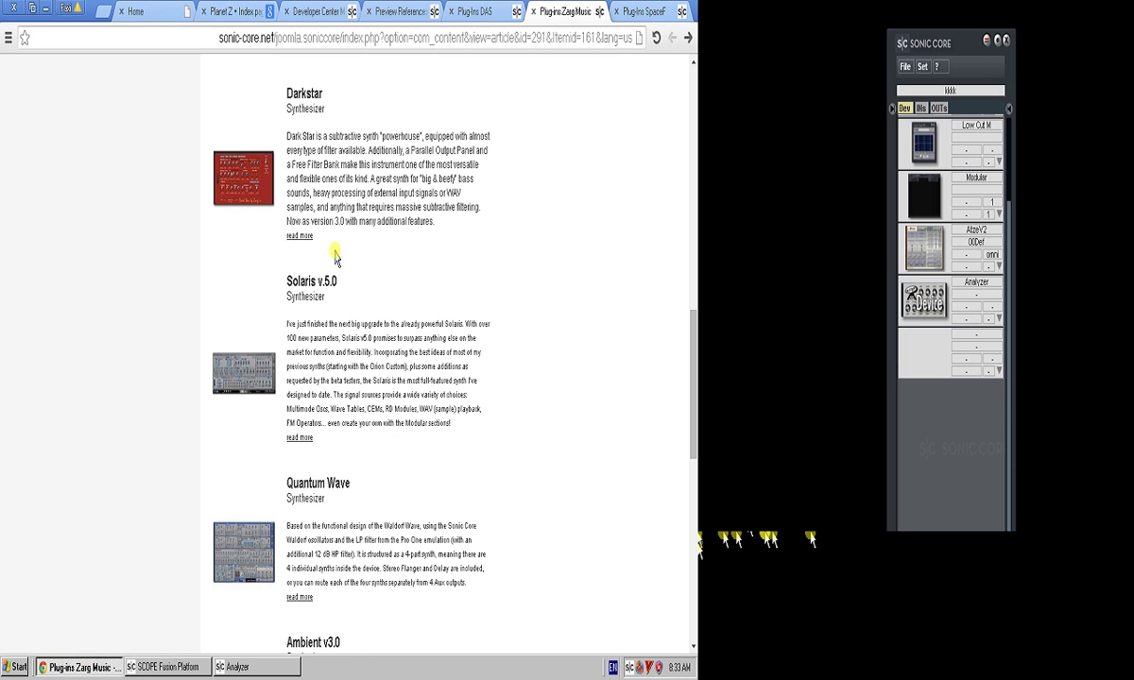
- Go back to the Cwmodular.org home page and look through its list of devices
click(141, 12)
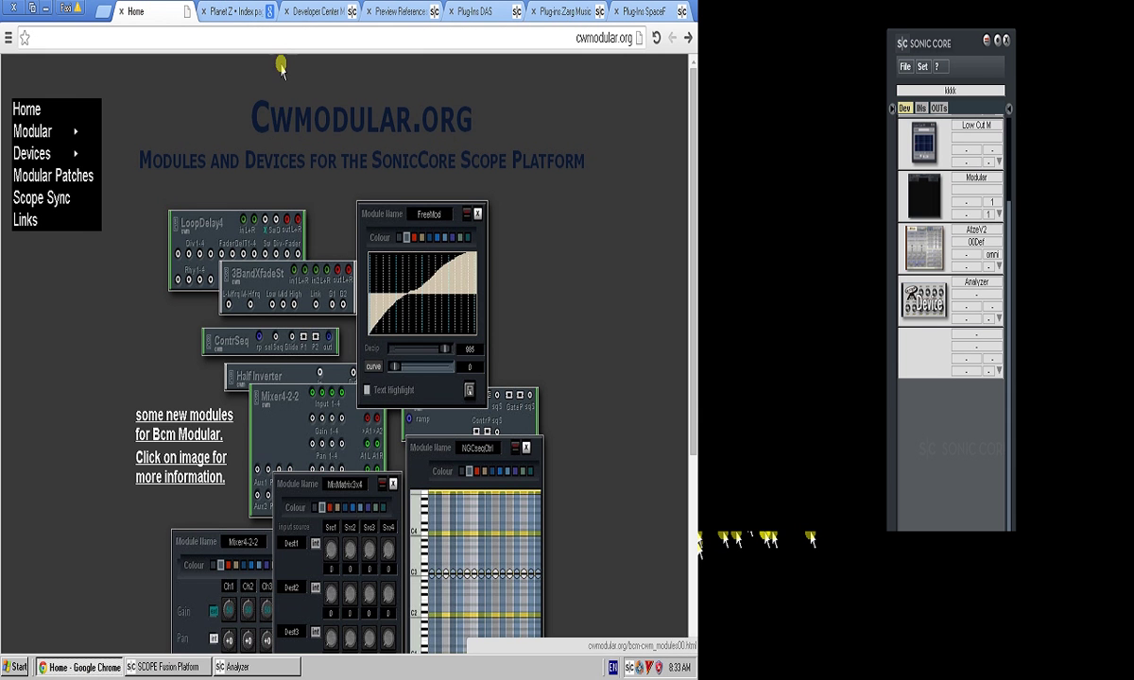
scroll(331, 378, down, 3)
scroll(331, 378, up, 3)
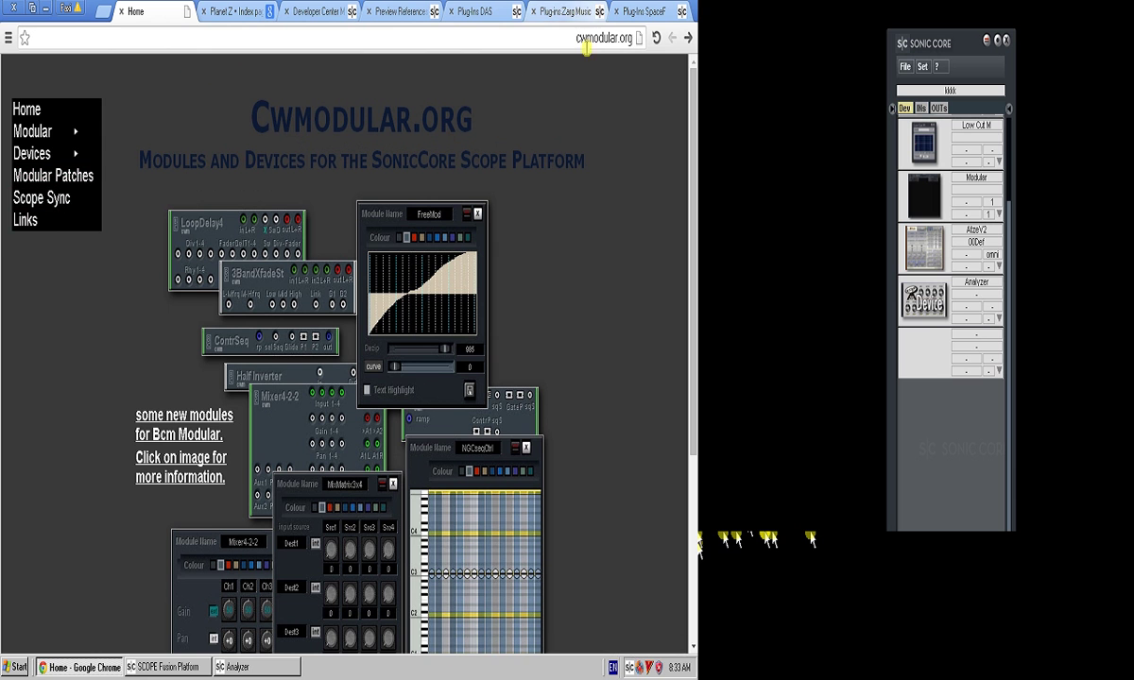
mouse_move(31, 156)
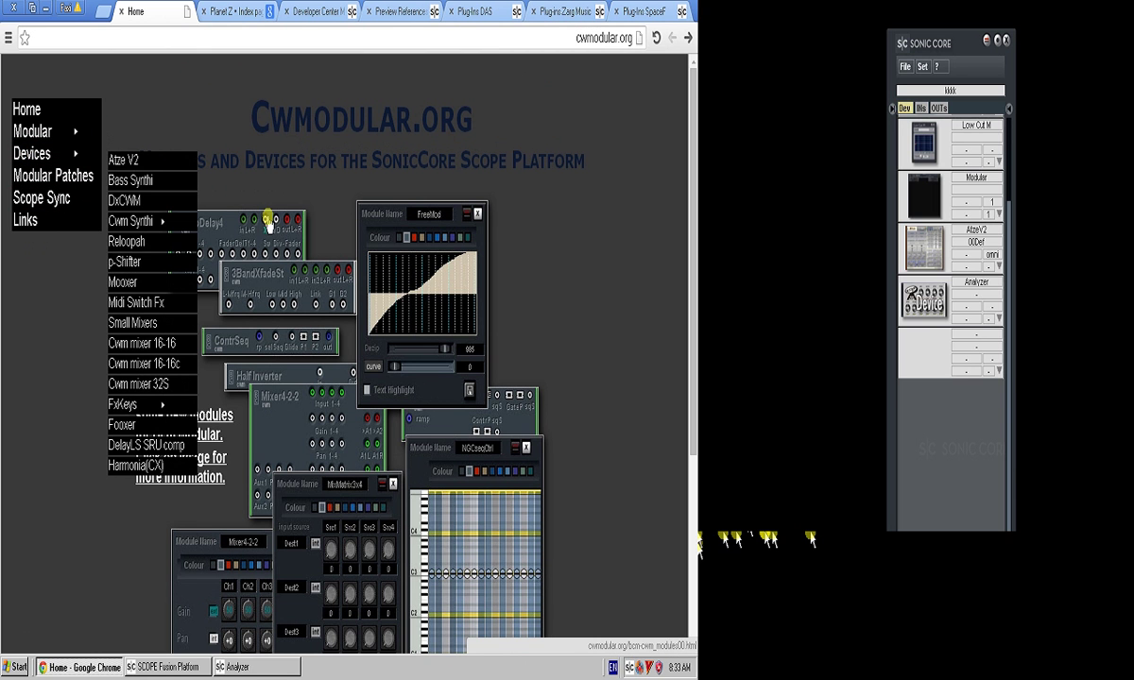
mouse_move(151, 404)
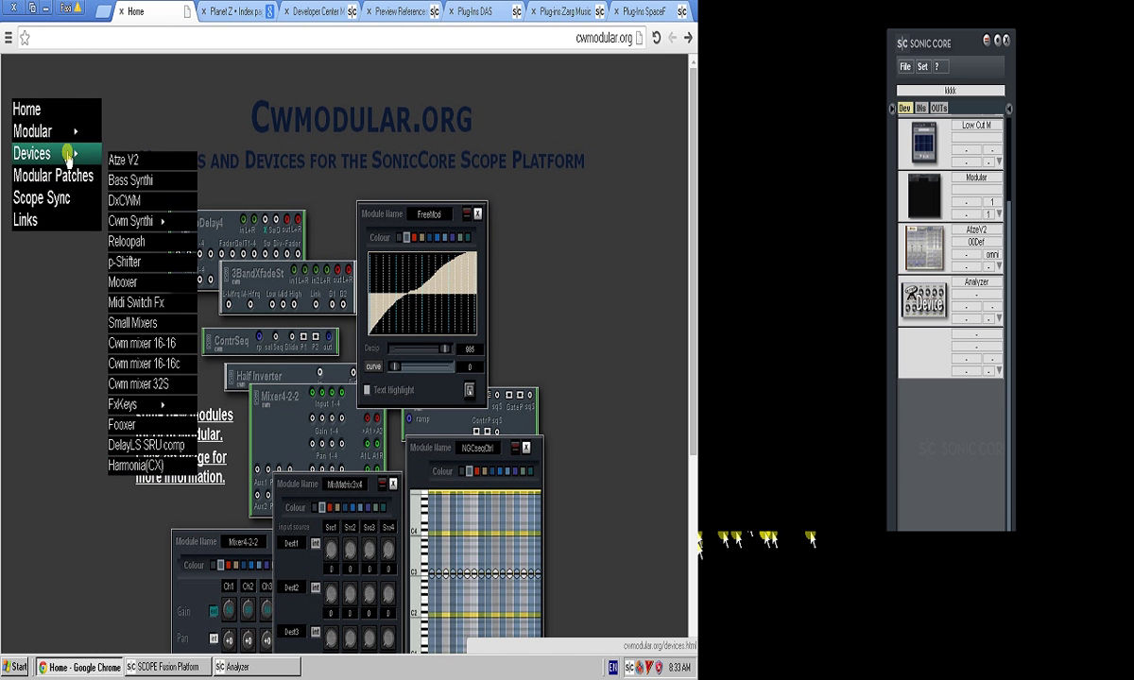
- Open the Modular section of Cwmodular.org and look over its introduction page
mouse_move(65, 137)
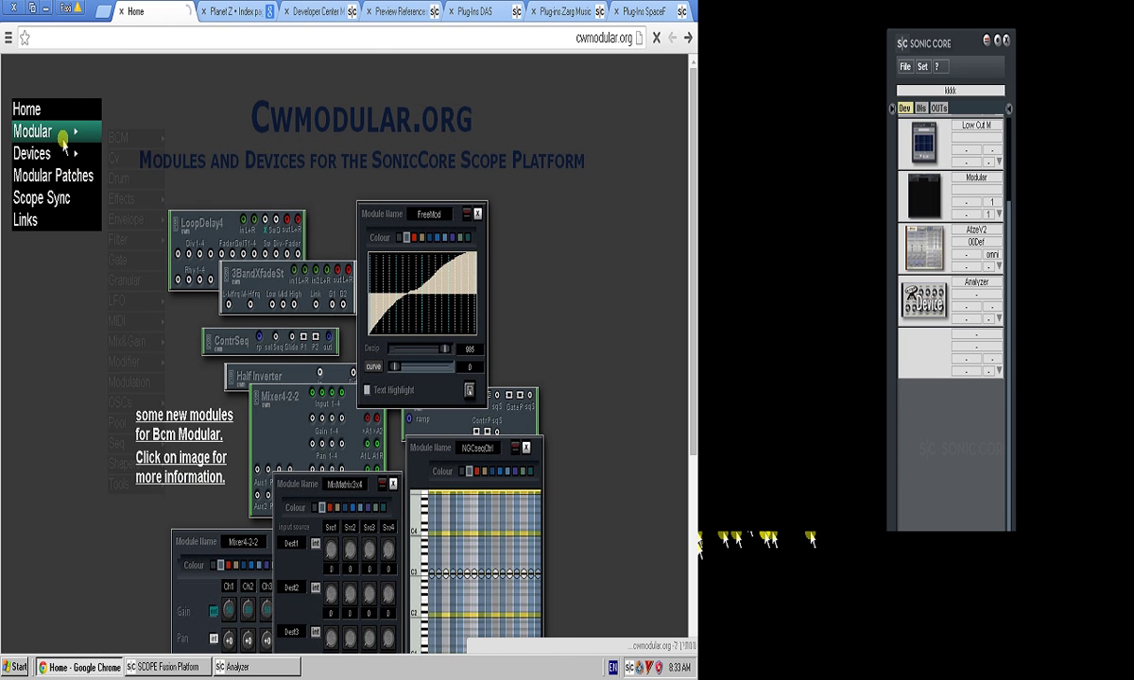
click(64, 137)
scroll(532, 384, down, 3)
scroll(460, 345, up, 3)
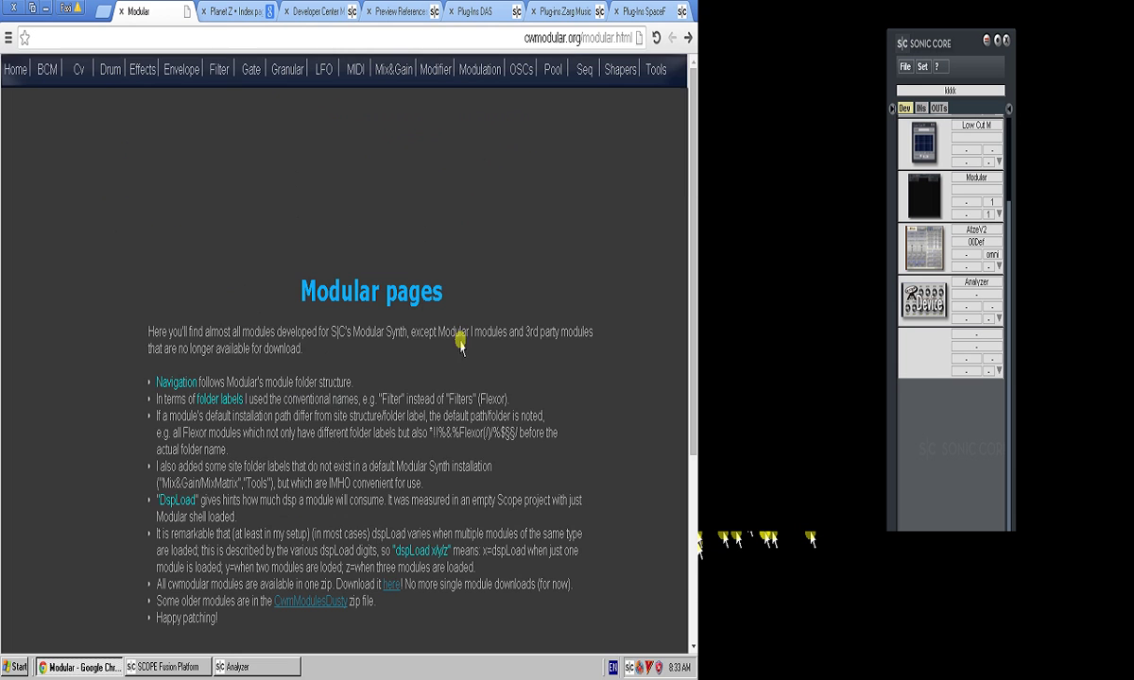
- View the Filter and Granular module pages on Cwmodular.org
click(219, 69)
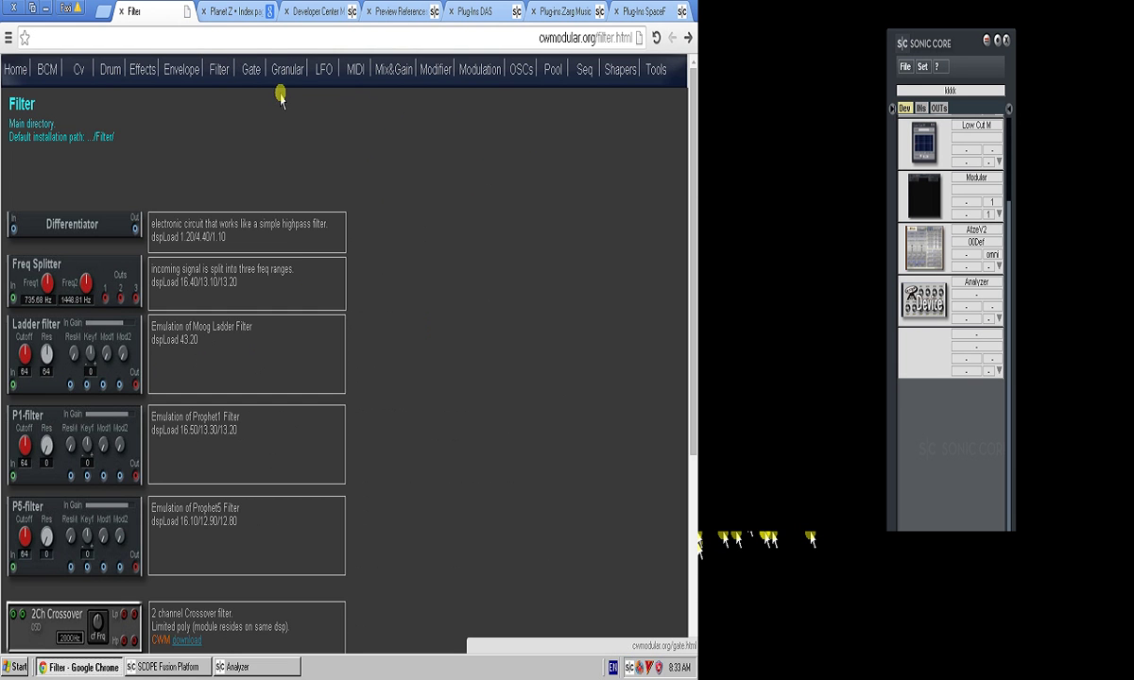
scroll(279, 96, down, 3)
scroll(280, 95, up, 3)
click(285, 71)
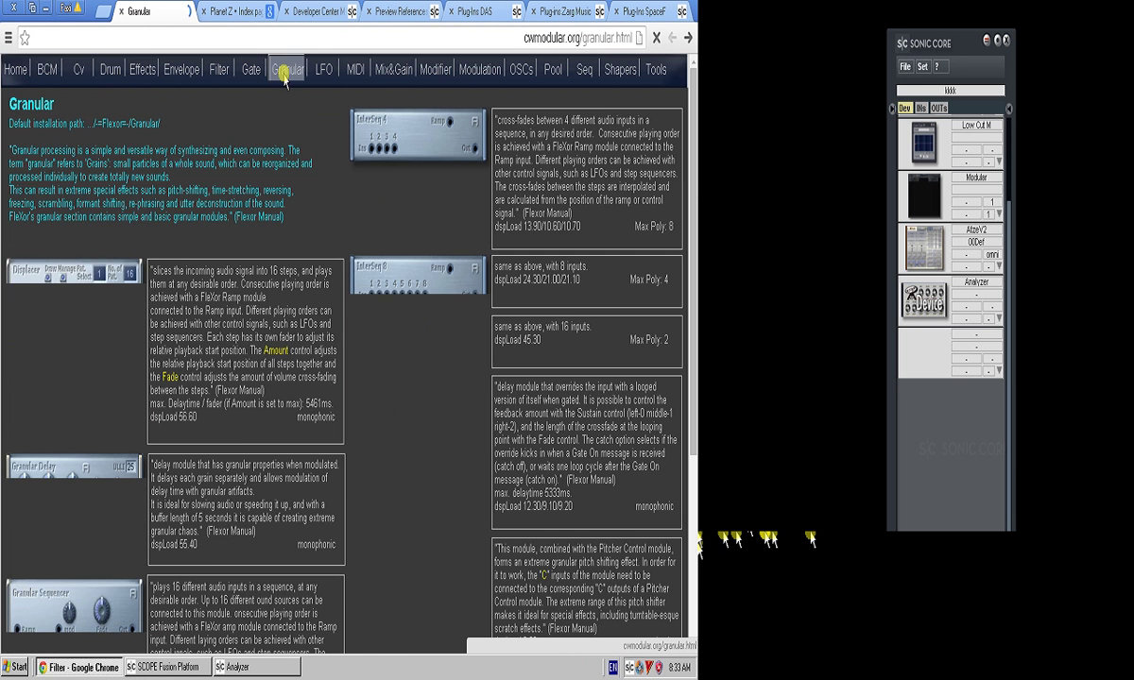
scroll(285, 189, down, 3)
scroll(236, 378, up, 3)
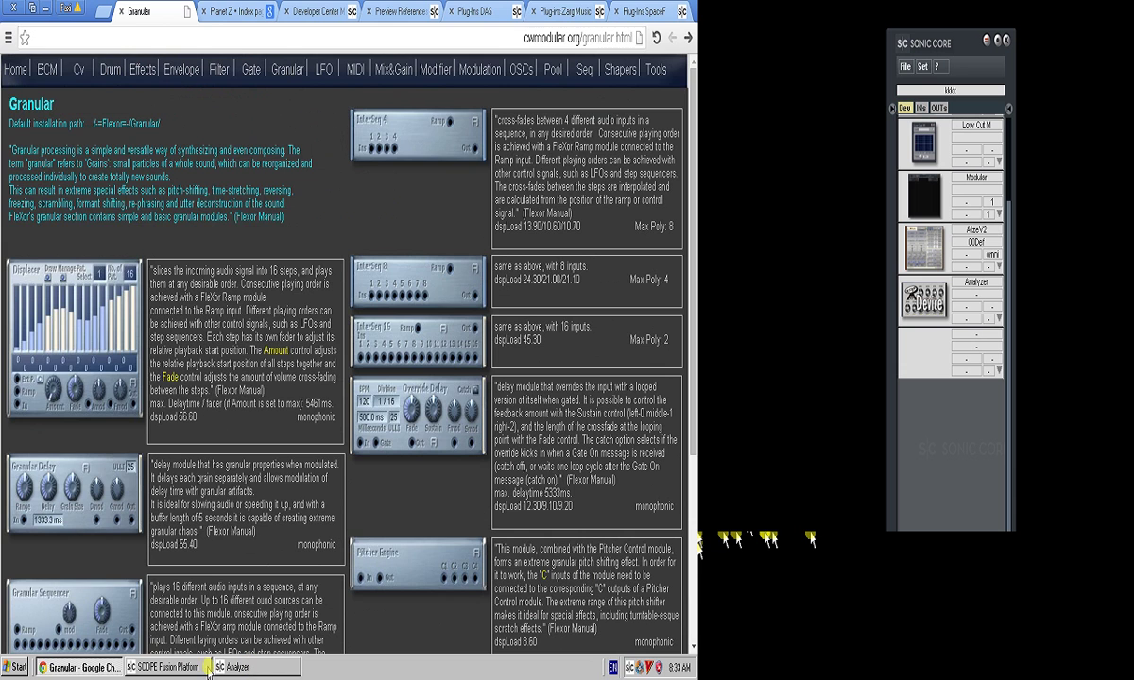
- View the Mix page of the Mix&Gain section and the Modulation page on Cwmodular.org
click(204, 667)
click(80, 667)
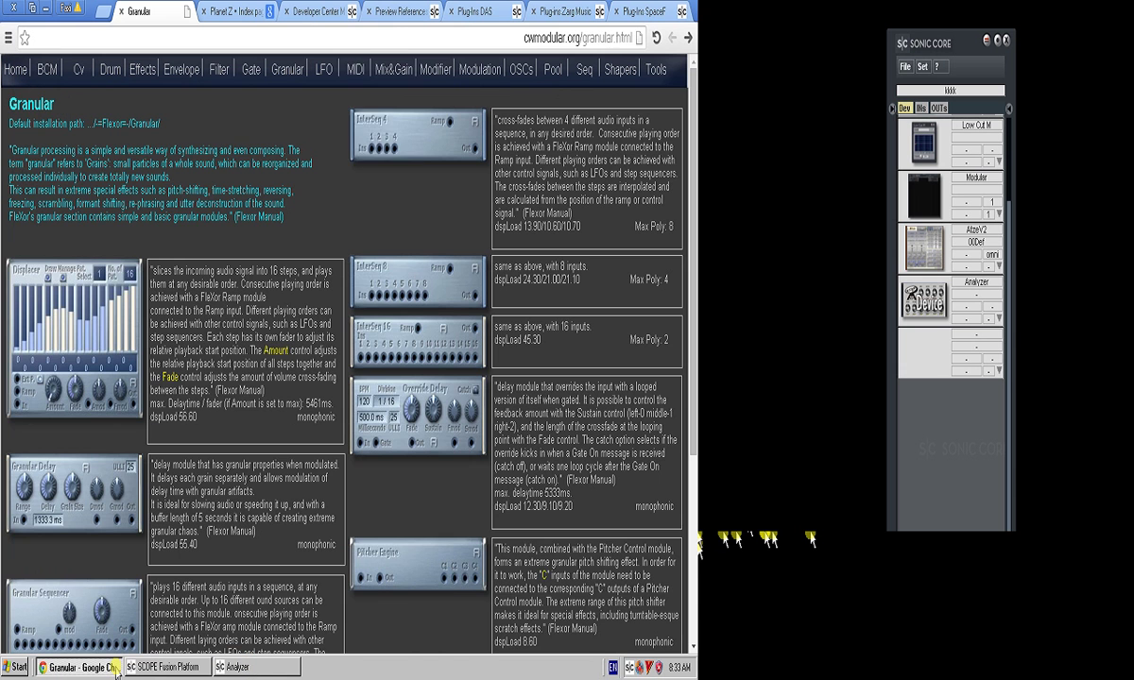
click(393, 69)
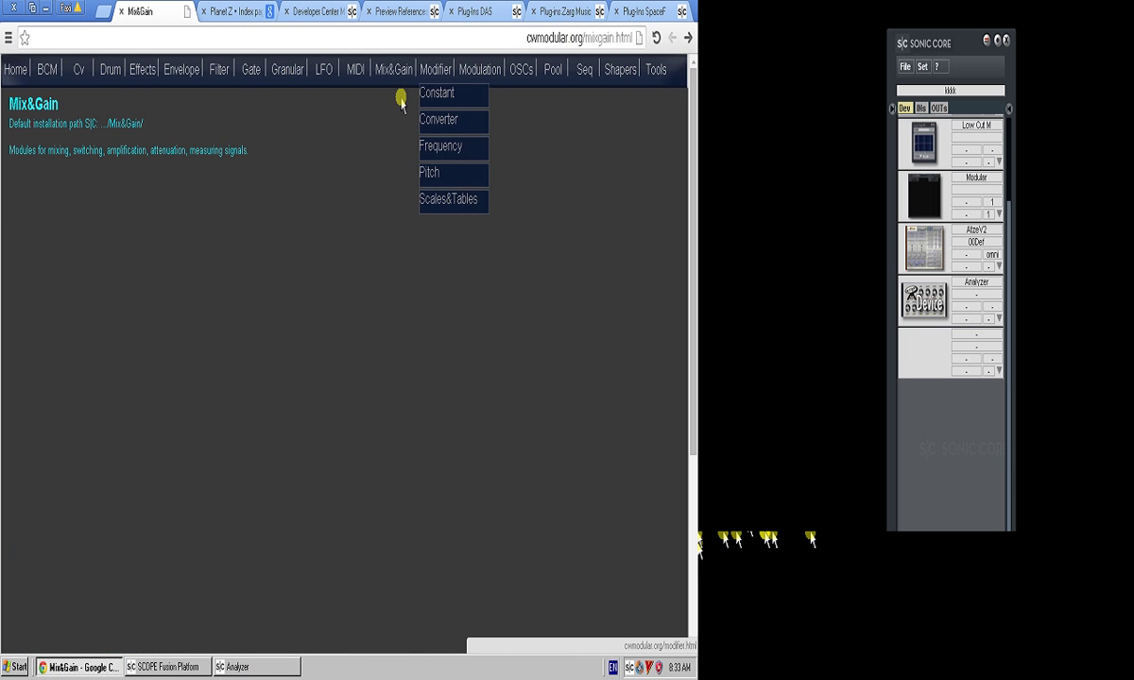
click(394, 177)
scroll(427, 172, down, 3)
scroll(427, 175, up, 3)
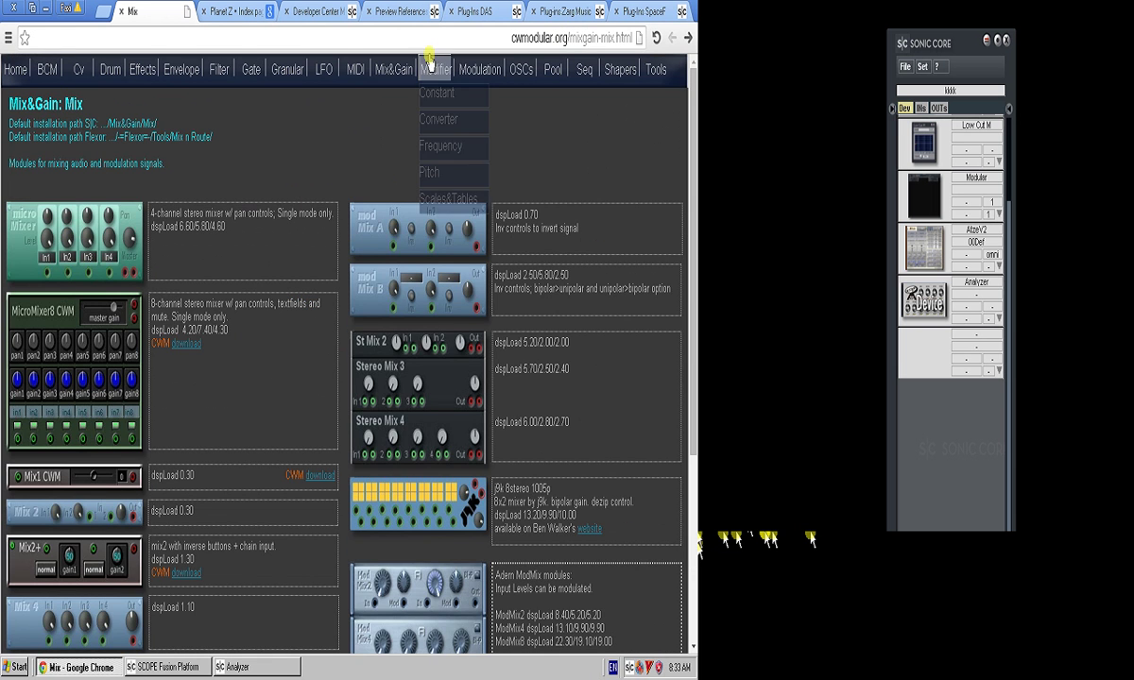
click(446, 92)
click(476, 84)
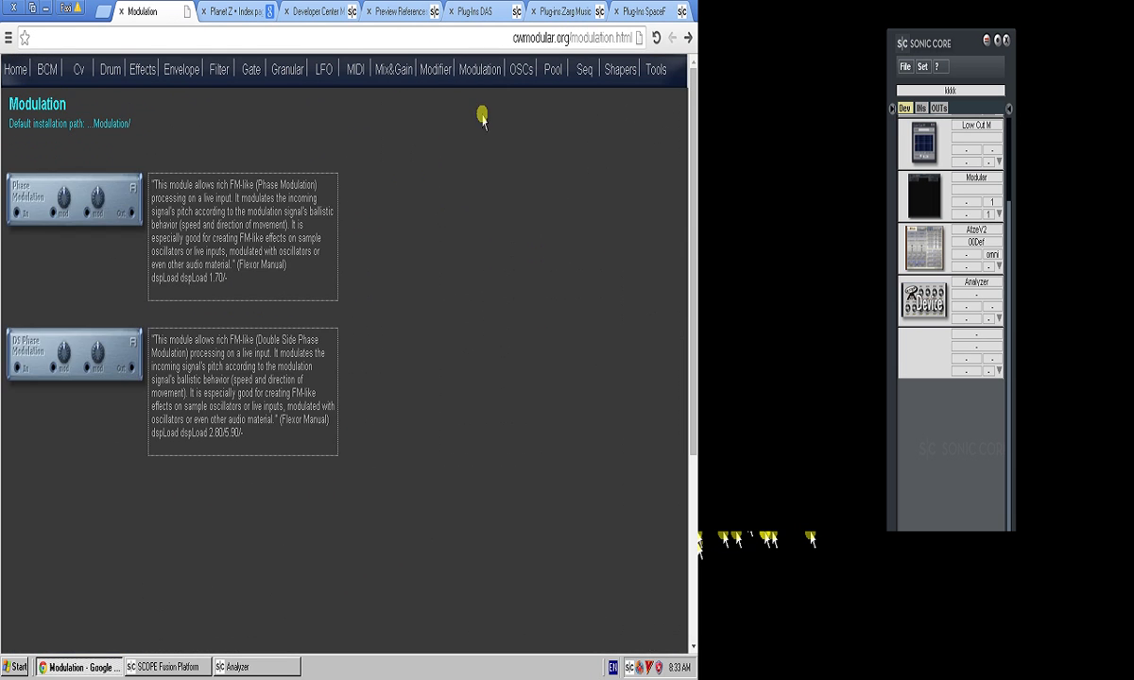
- Open the Bandpass page of the Filter section and look over its modules
click(227, 76)
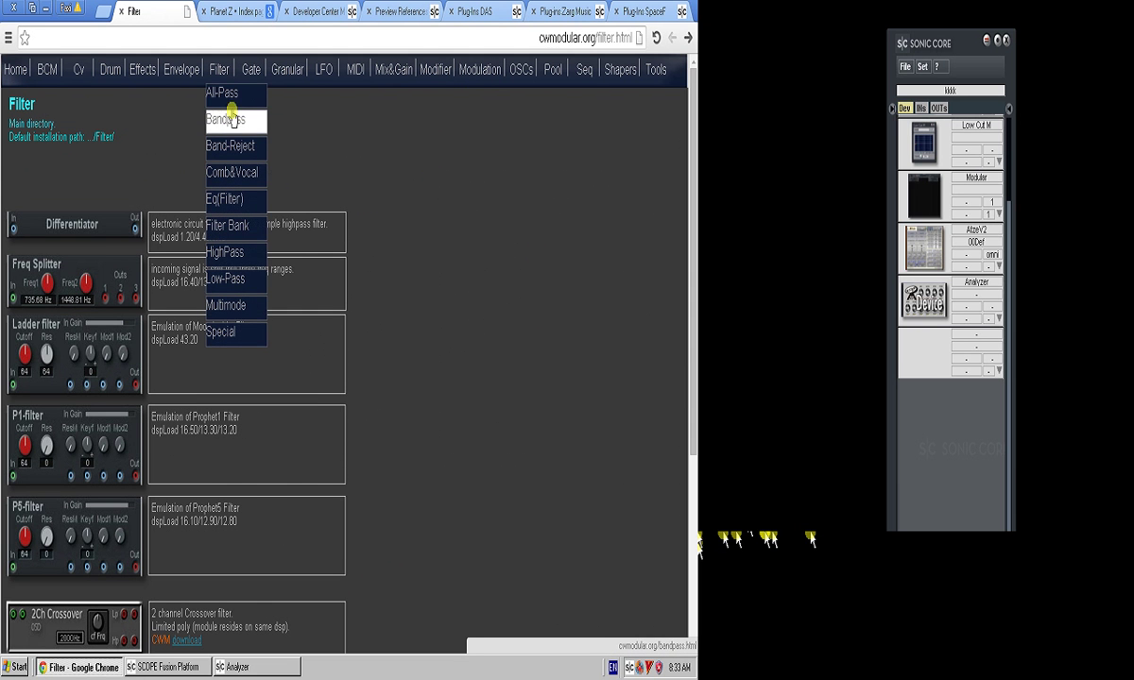
click(224, 119)
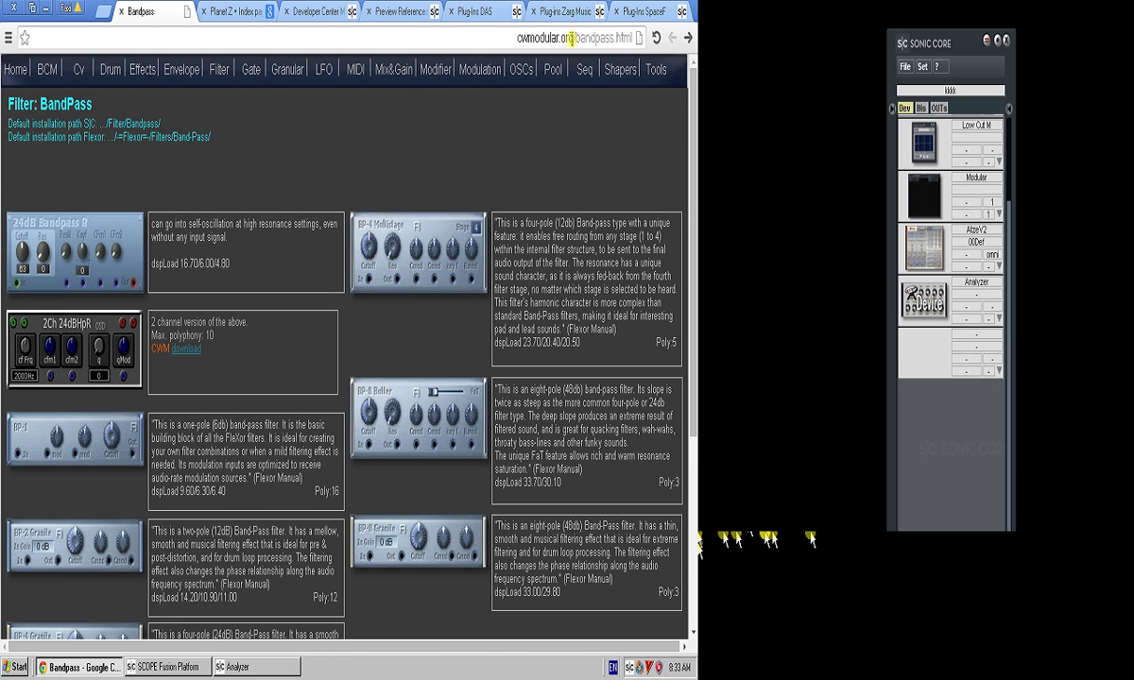
scroll(201, 129, down, 5)
scroll(182, 131, up, 5)
- View the Reverb and Dynamic pages of the Effects section
mouse_move(143, 69)
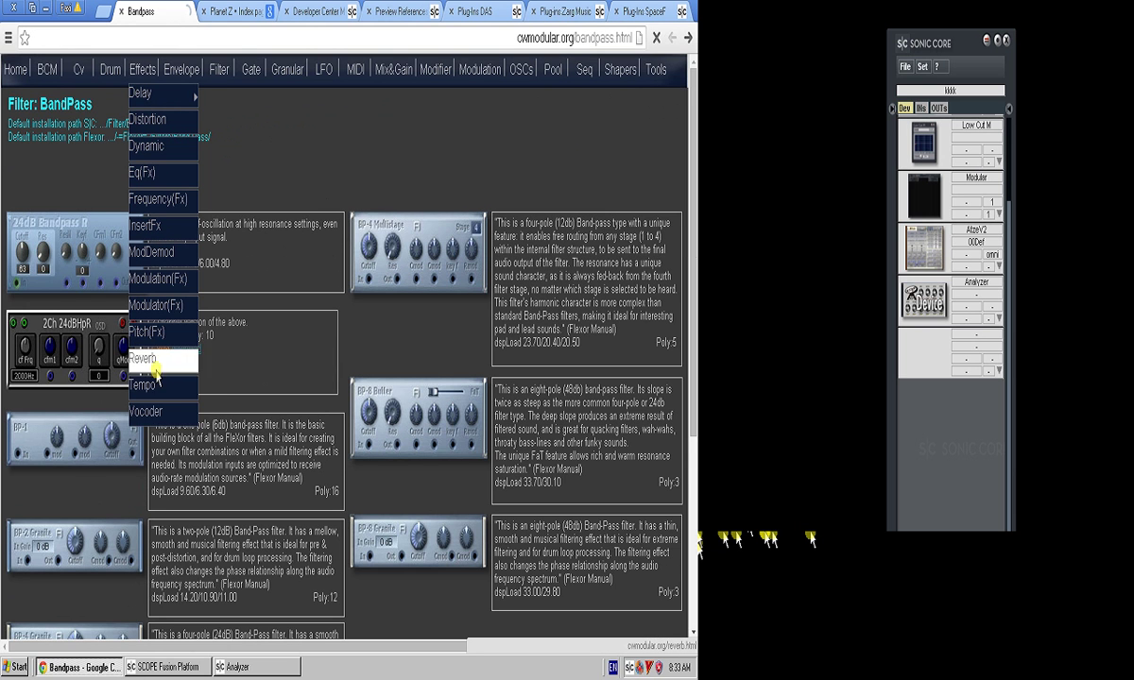
click(146, 359)
scroll(422, 206, down, 3)
scroll(422, 206, up, 3)
mouse_move(137, 74)
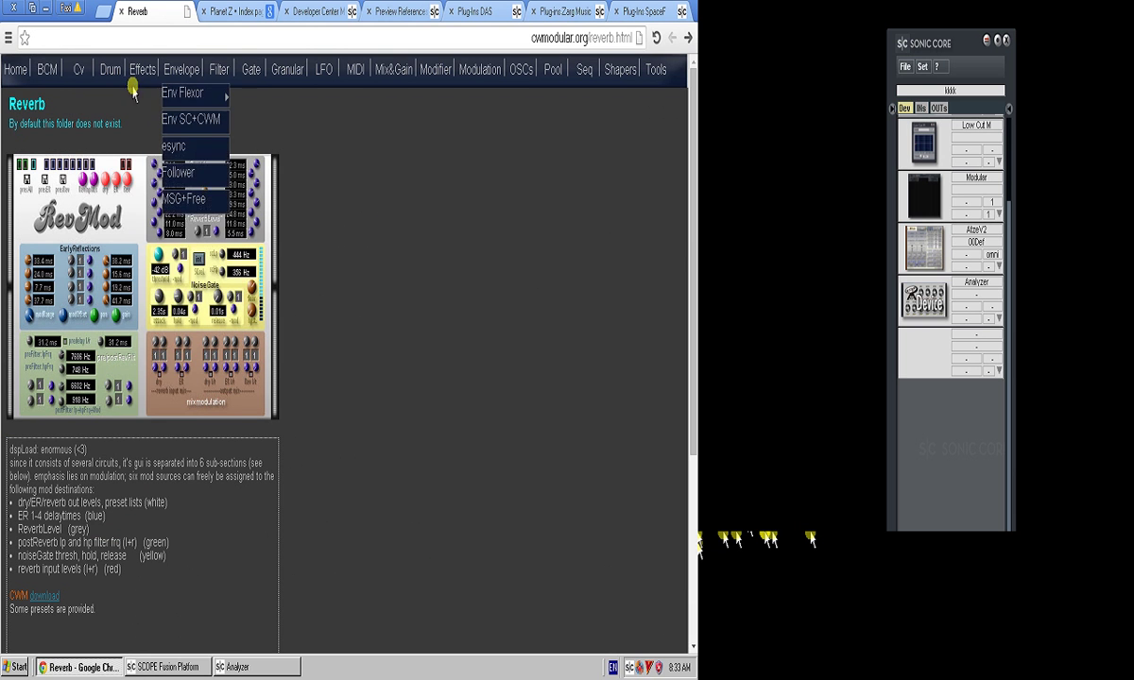
click(156, 159)
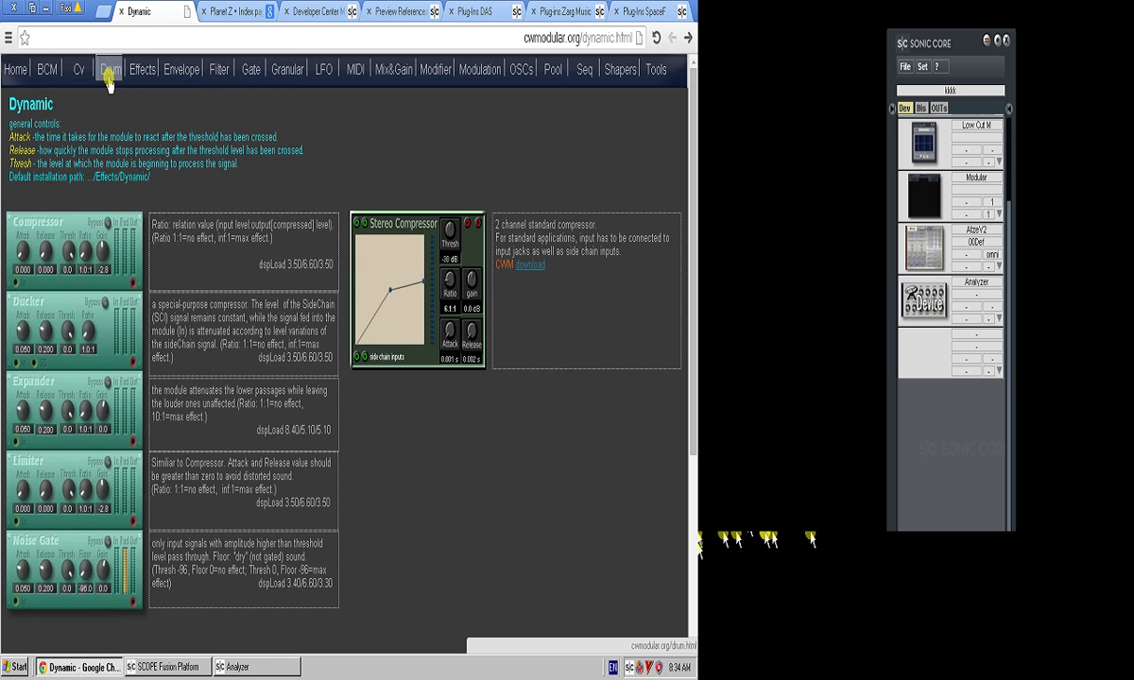
- Look over the Drum module page and the full Granular module page
click(111, 70)
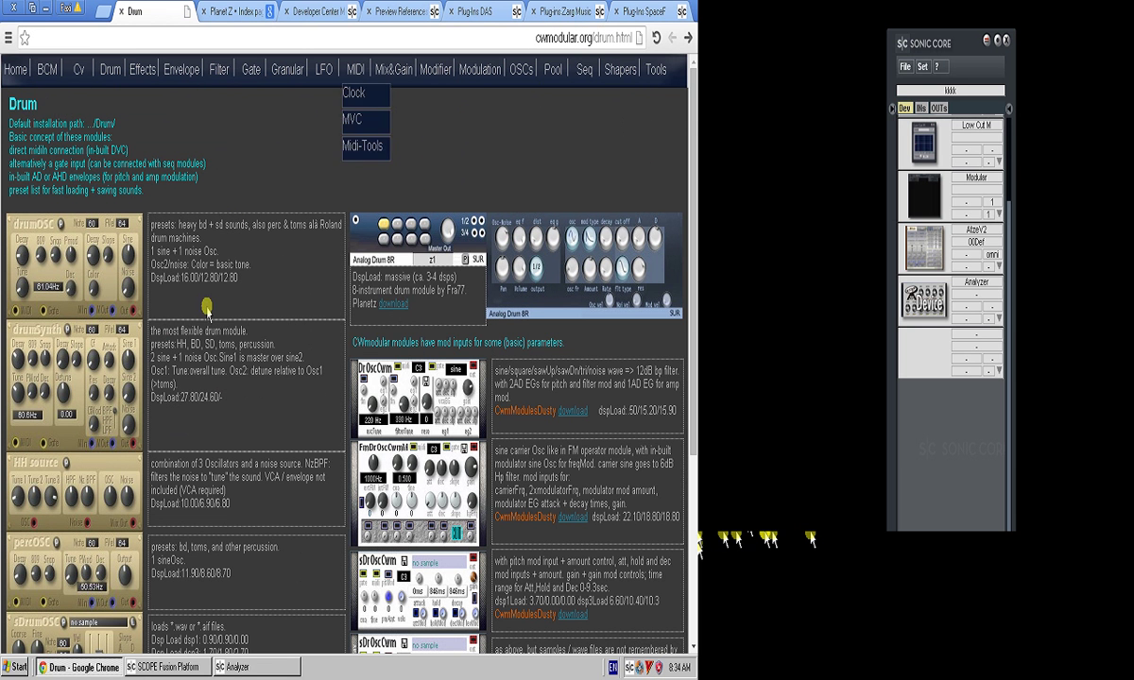
scroll(227, 319, down, 3)
scroll(528, 355, up, 3)
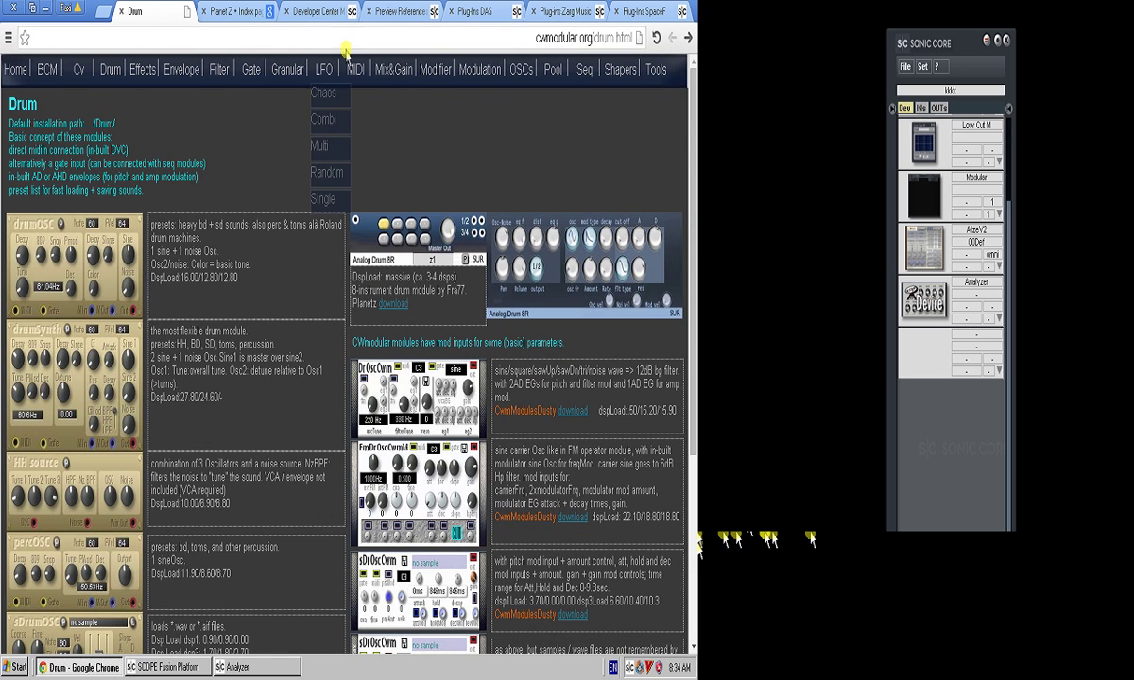
click(293, 76)
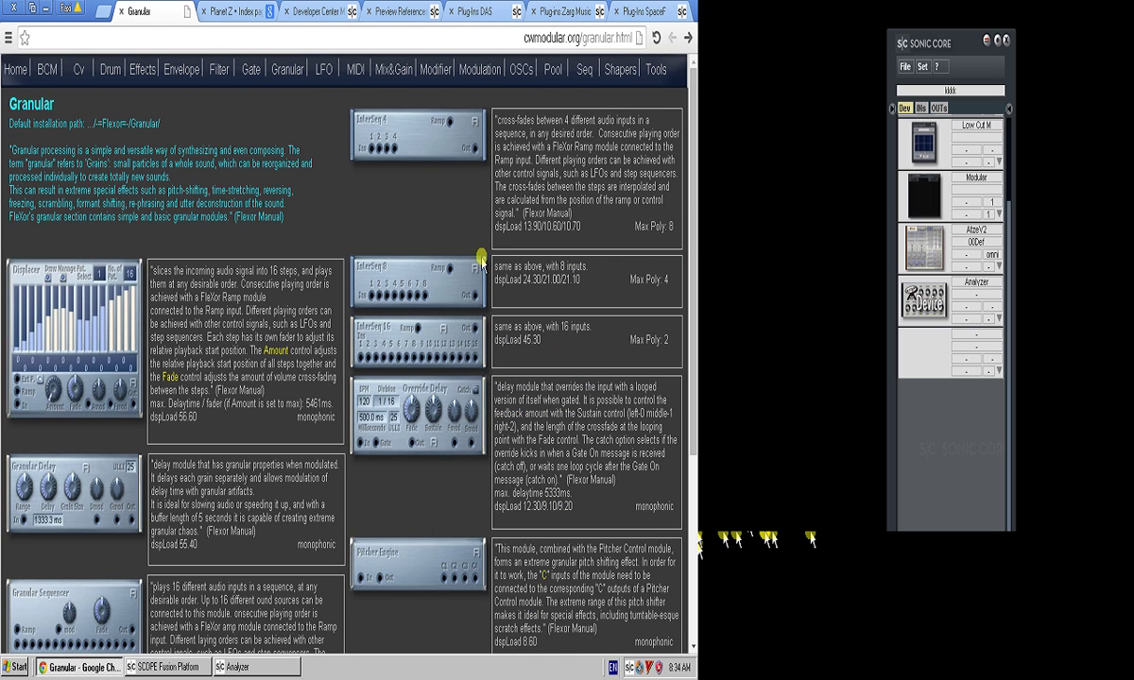
scroll(482, 255, down, 3)
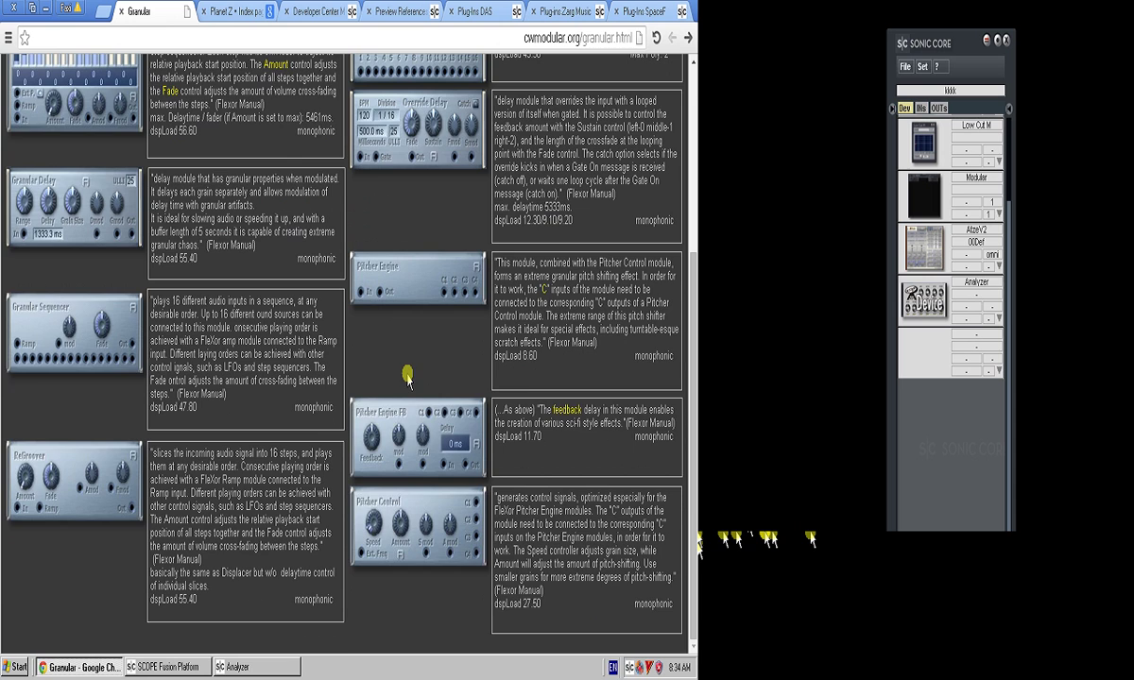
scroll(408, 375, up, 3)
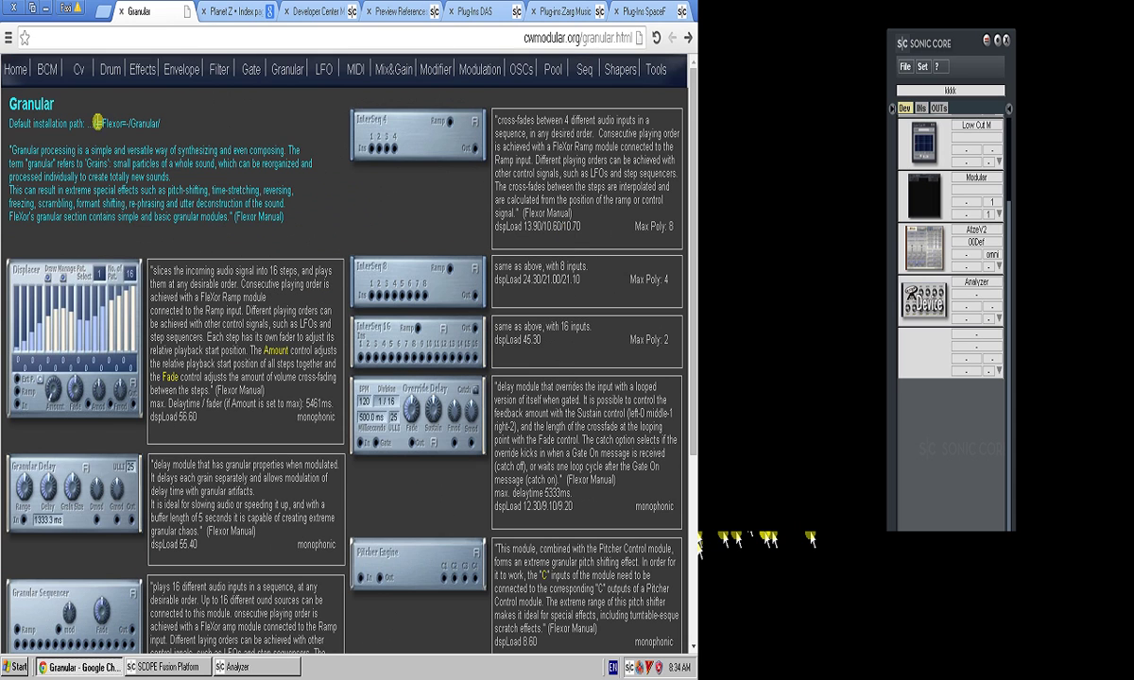
scroll(209, 274, down, 3)
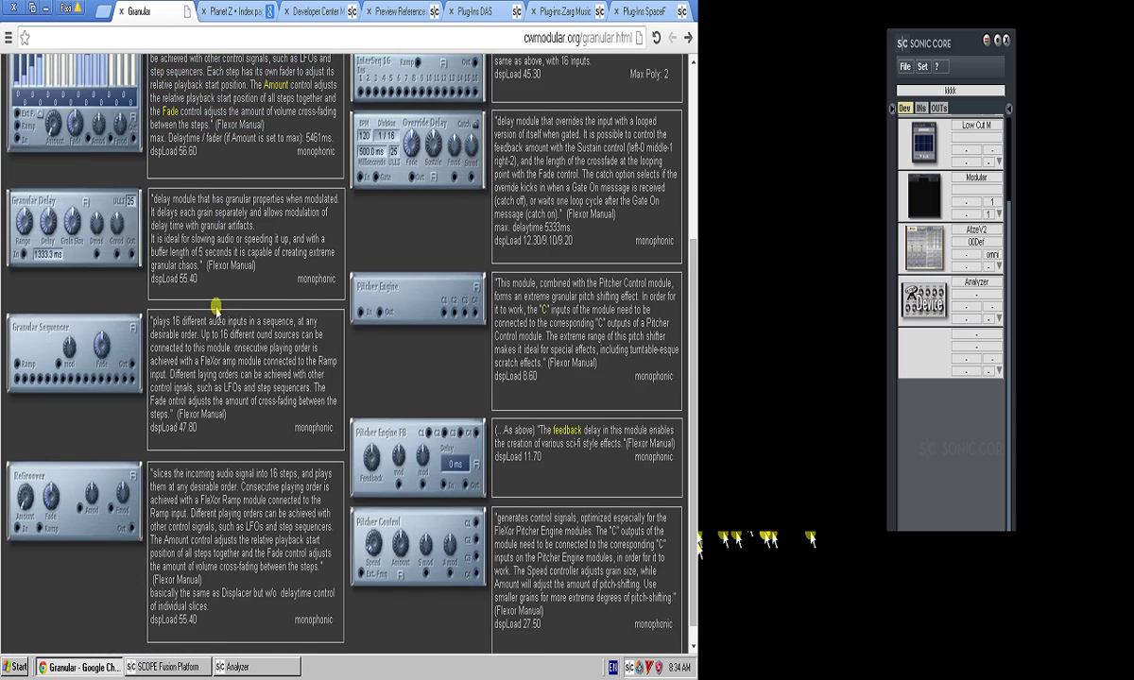
scroll(215, 307, up, 1)
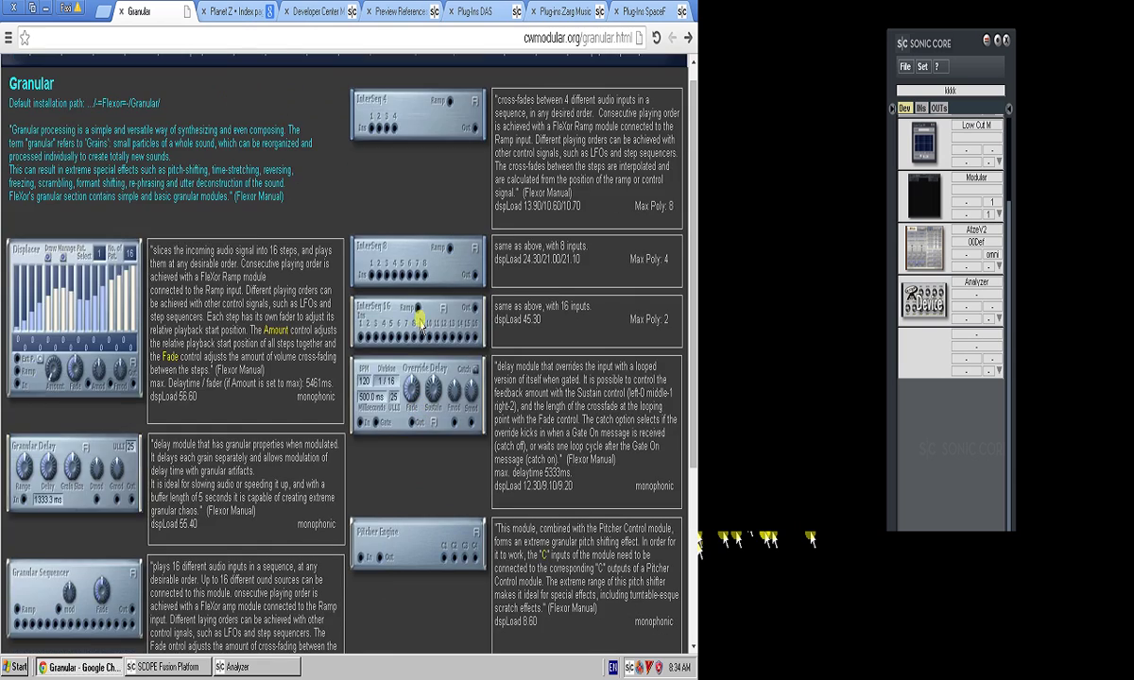
- Close the Cwmodular.org page and bring up the Planet Z forum
click(453, 11)
click(311, 11)
click(300, 11)
click(227, 11)
click(329, 12)
click(162, 11)
click(120, 12)
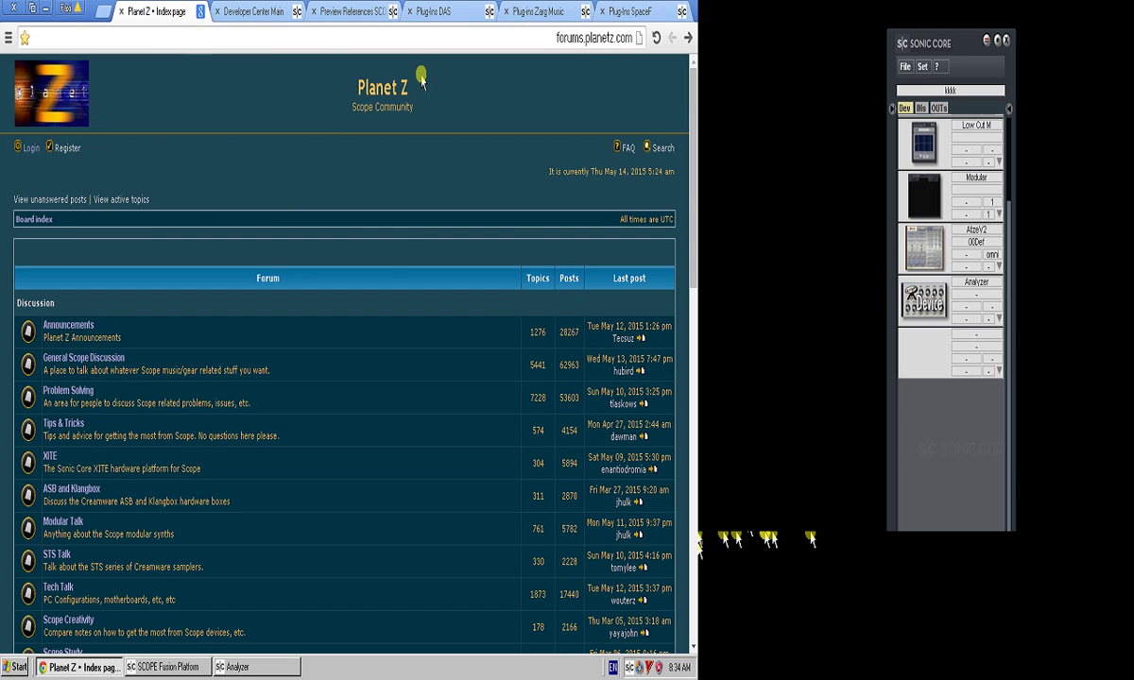
- Highlight the Planet Z forum address and look through the forums listed on the board index
click(549, 34)
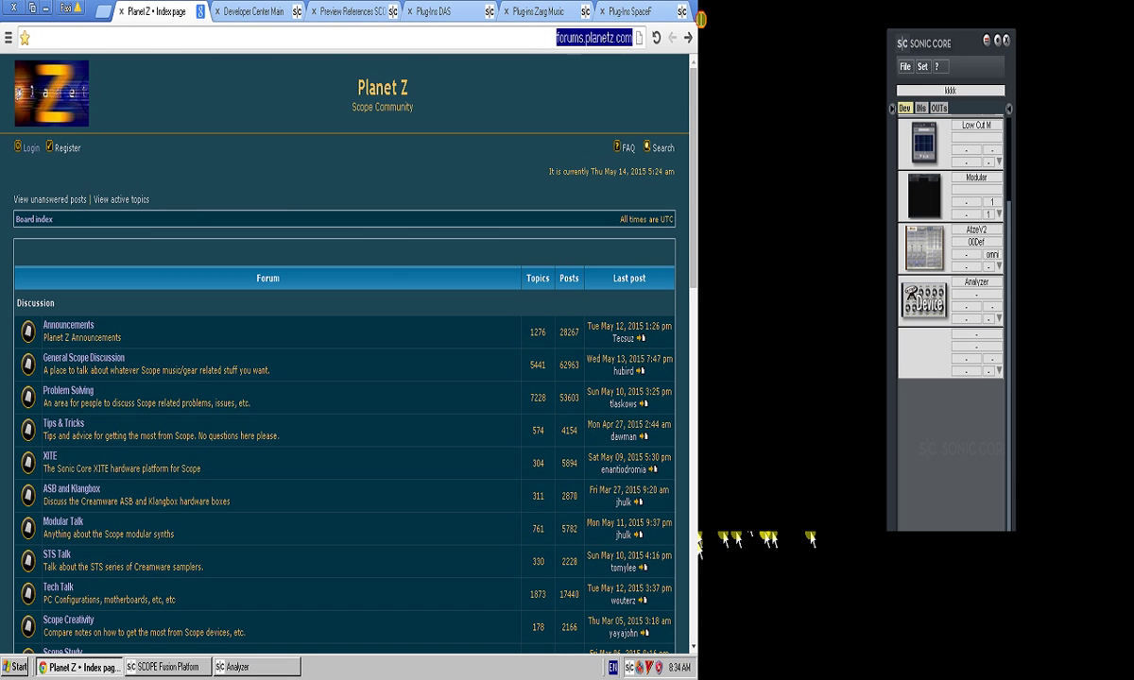
click(428, 286)
scroll(428, 285, down, 9)
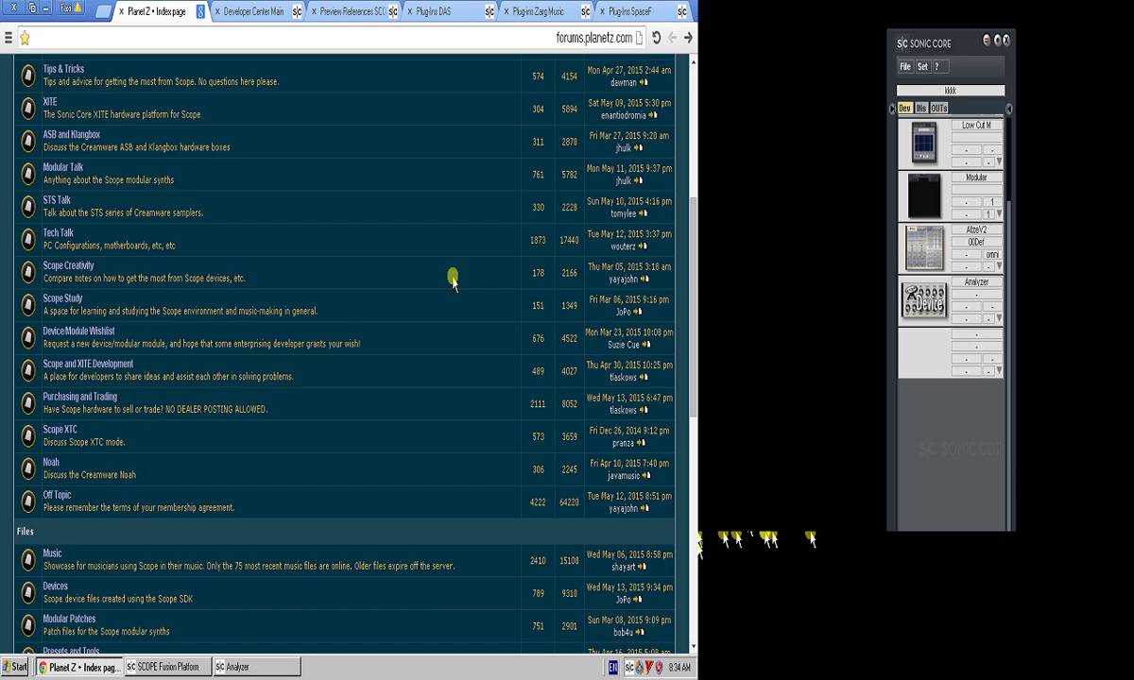
scroll(208, 351, up, 3)
- Open the Devices forum, view the Cat Multiosc B (Sync Slave) topic and return to the topic list
click(50, 323)
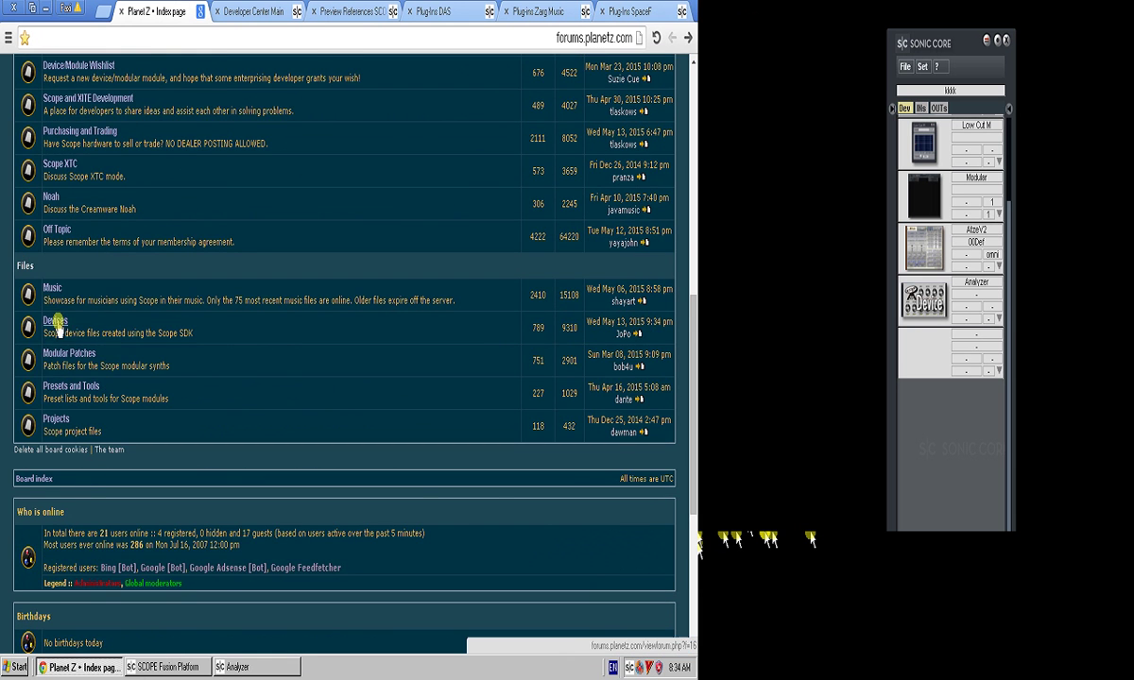
scroll(127, 326, down, 3)
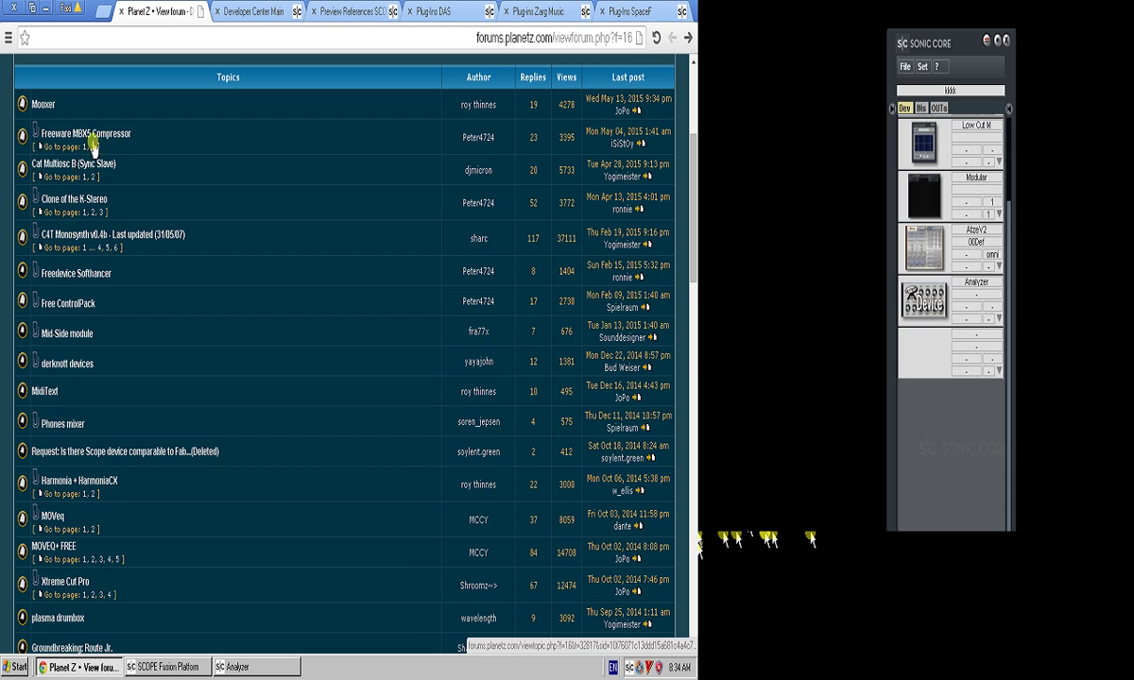
click(167, 168)
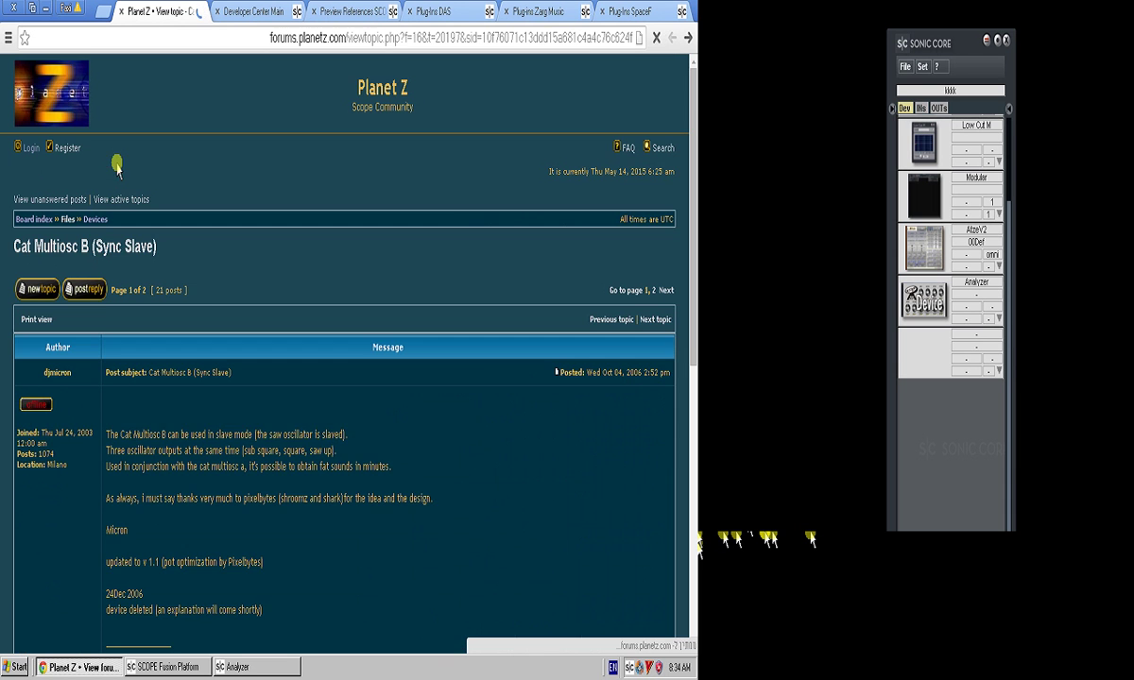
scroll(194, 274, down, 2)
right_click(186, 243)
click(178, 252)
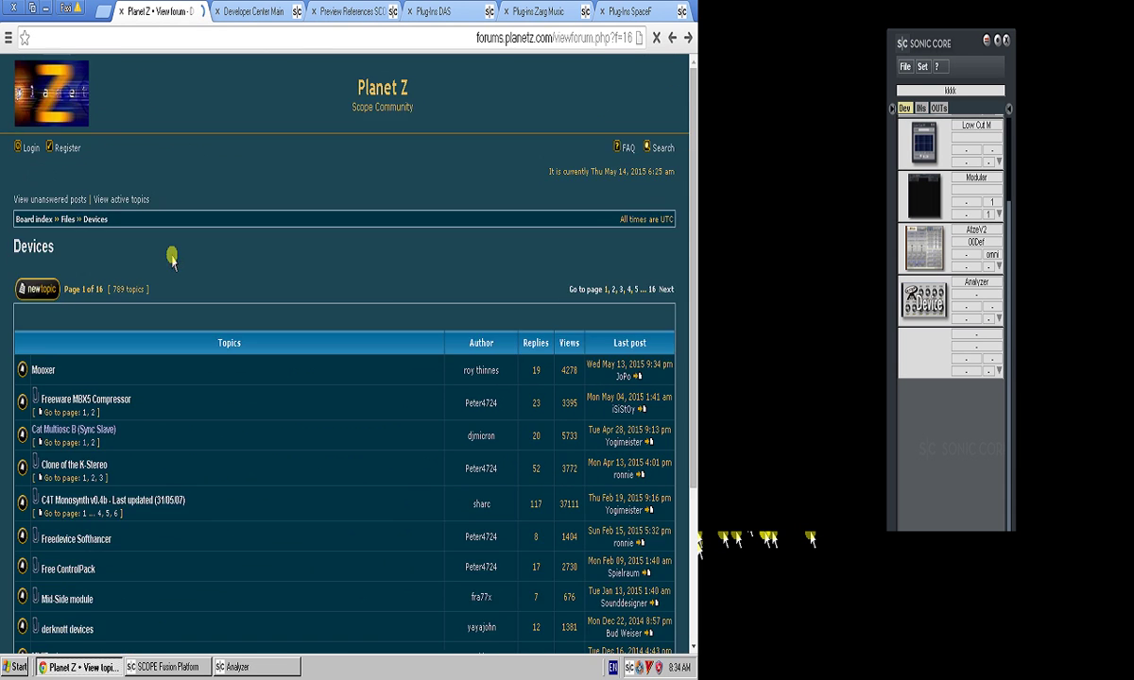
- View the Clone of the K-Stereo topic with its attached image and return to the Devices topic list
click(81, 198)
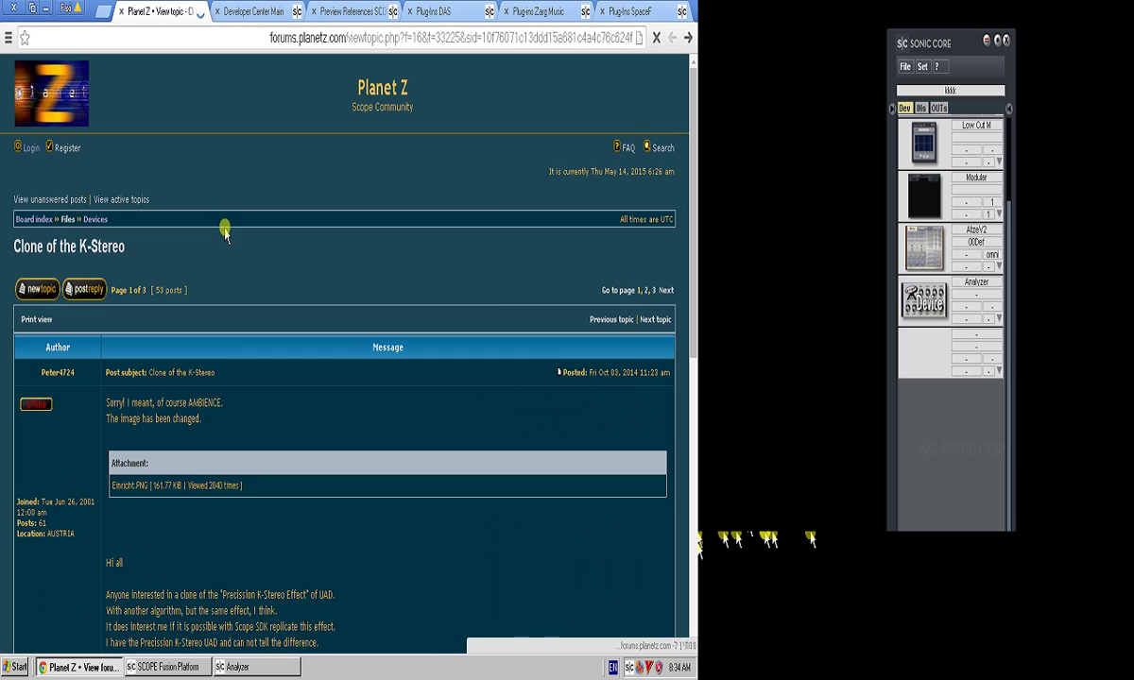
right_click(223, 229)
click(294, 266)
scroll(294, 275, down, 2)
scroll(294, 275, down, 2)
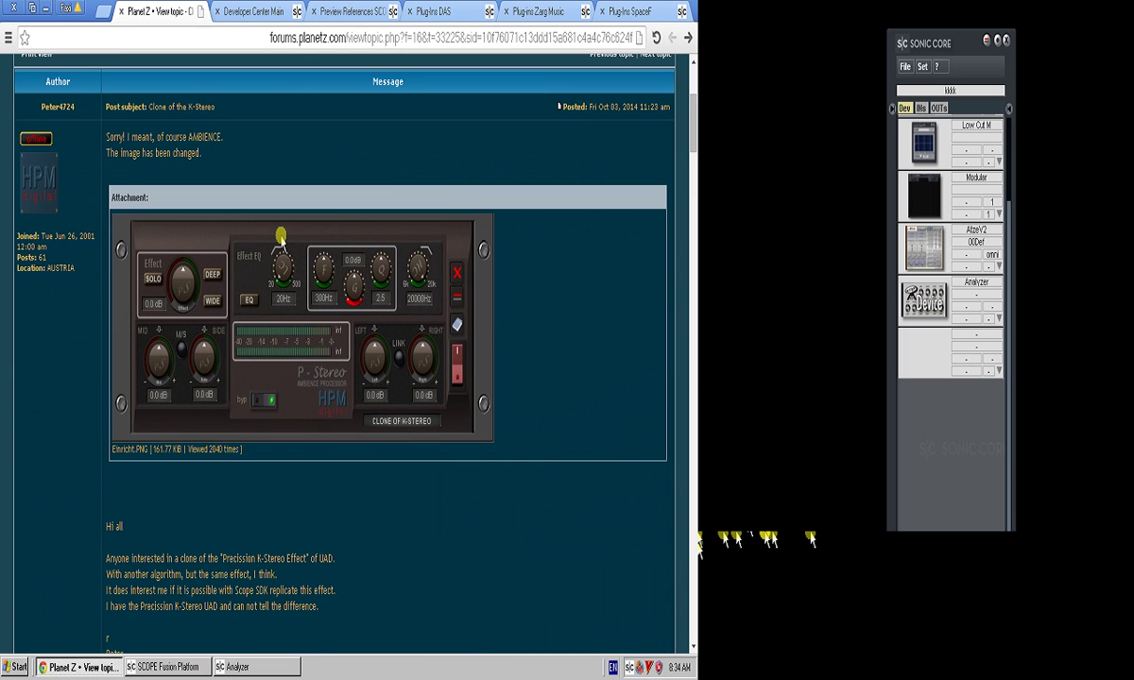
right_click(430, 115)
click(416, 126)
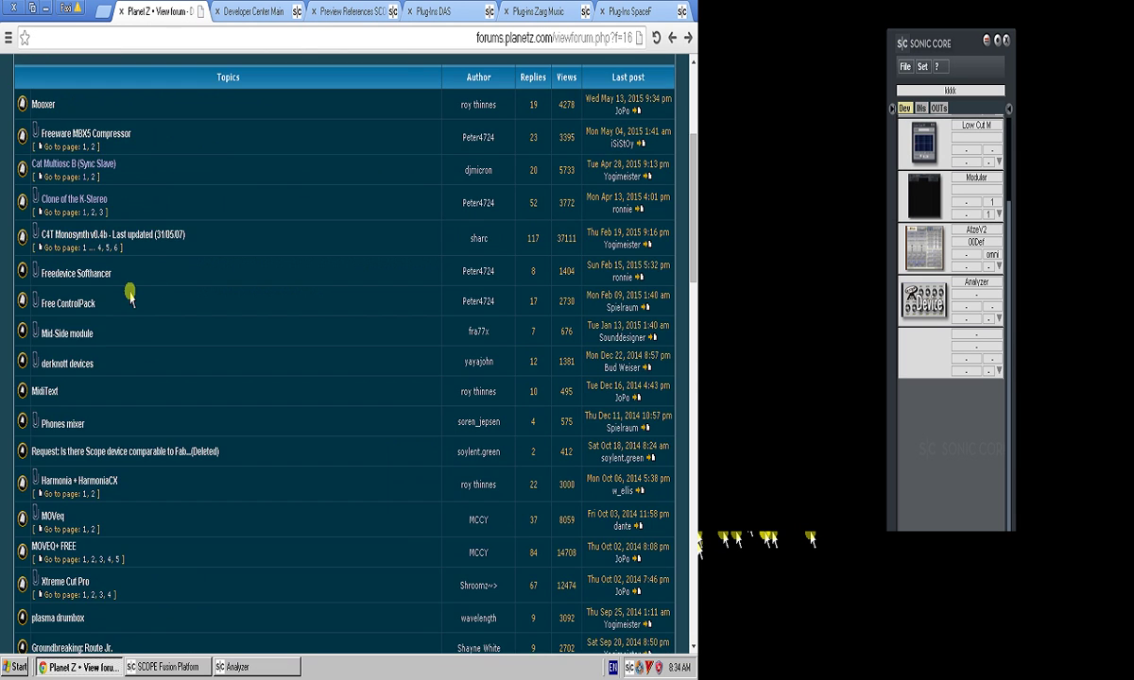
- View the C4T Monosynth v0.4b topic and return to the Devices topic list
click(118, 230)
scroll(422, 277, down, 4)
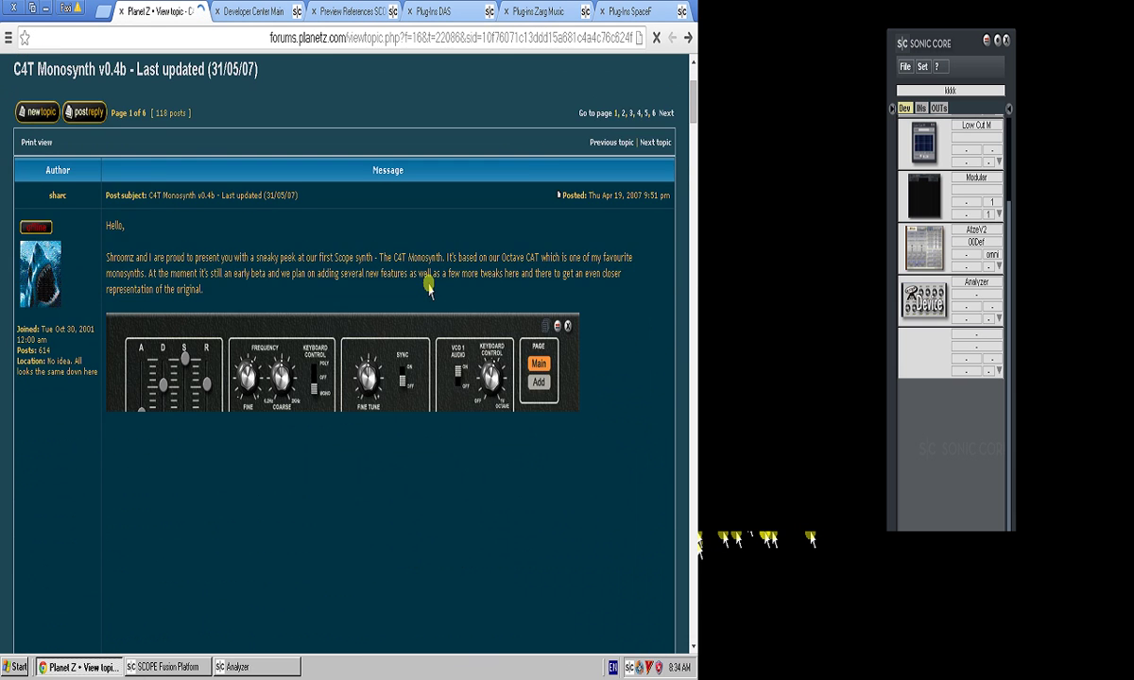
right_click(580, 289)
click(573, 295)
- View the Phones mixer topic and return to the Devices topic list
click(62, 423)
right_click(312, 286)
click(294, 298)
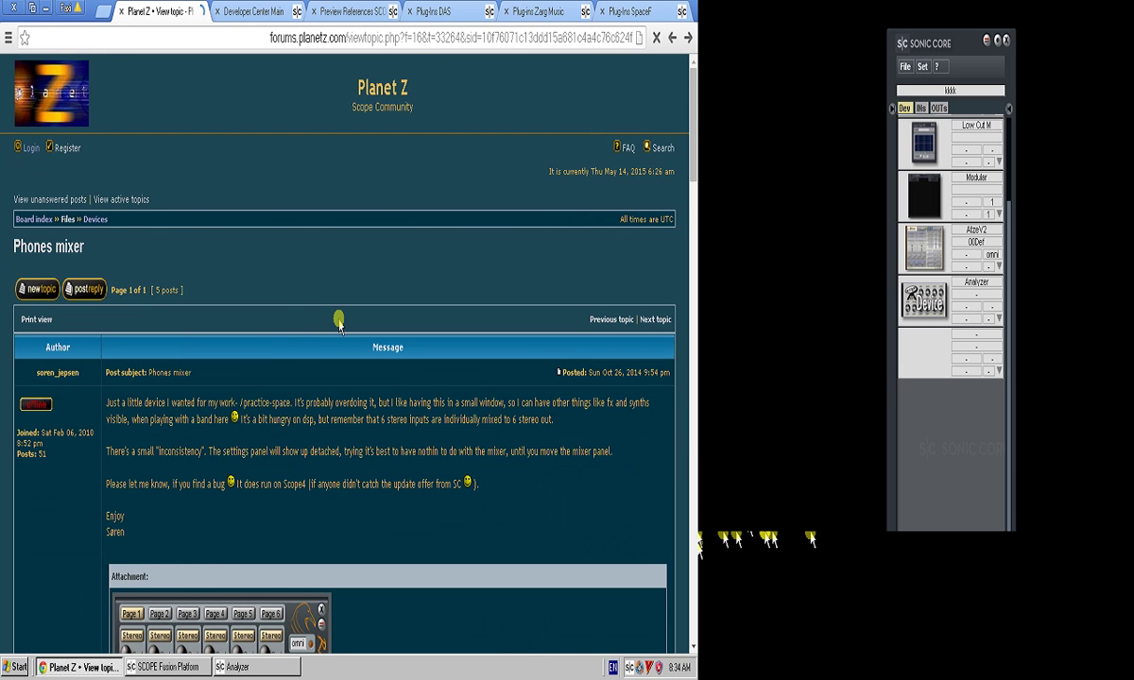
- Look through the whole Devices topic list and go back to the board index
scroll(436, 367, down, 10)
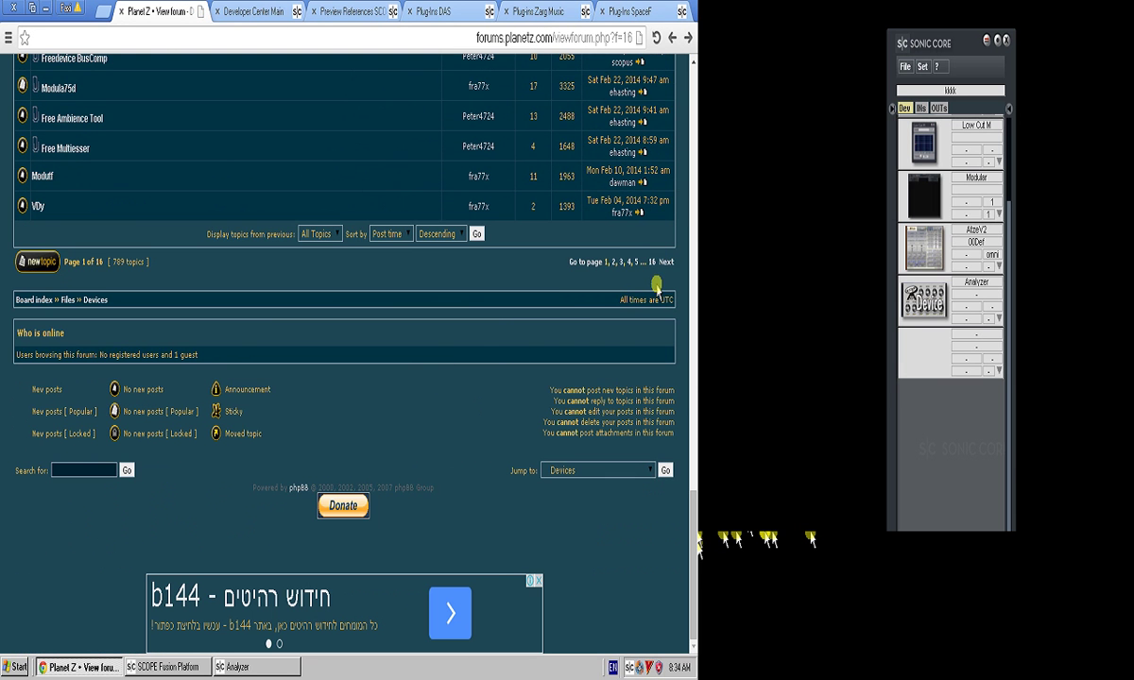
click(116, 262)
scroll(150, 255, up, 15)
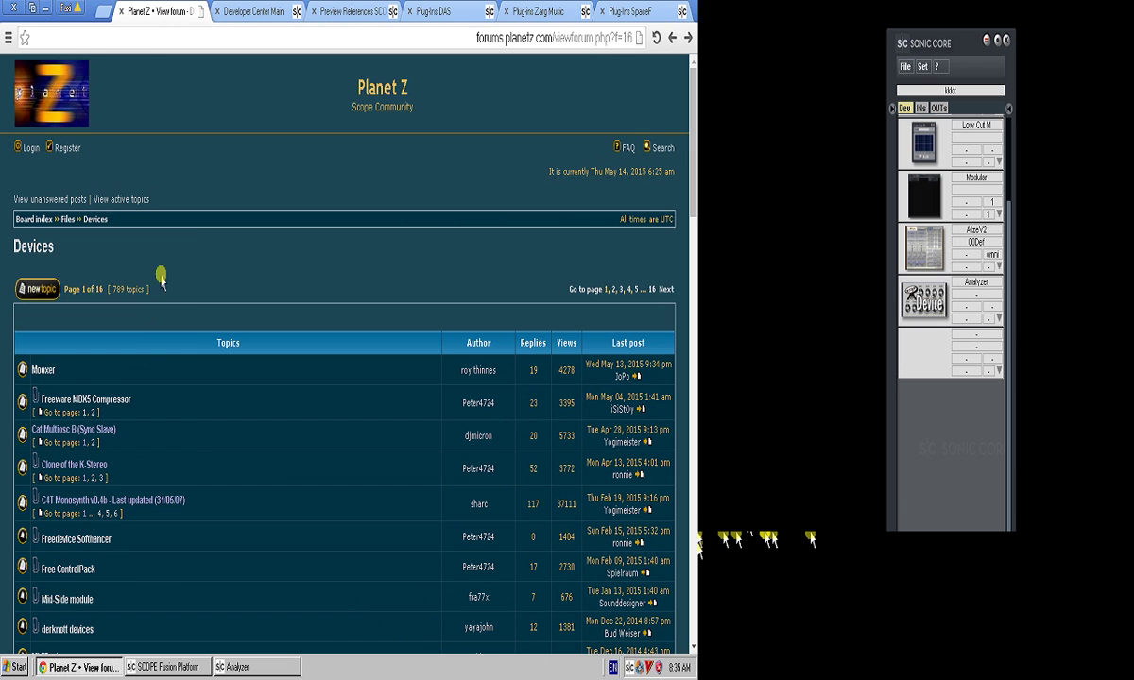
right_click(183, 228)
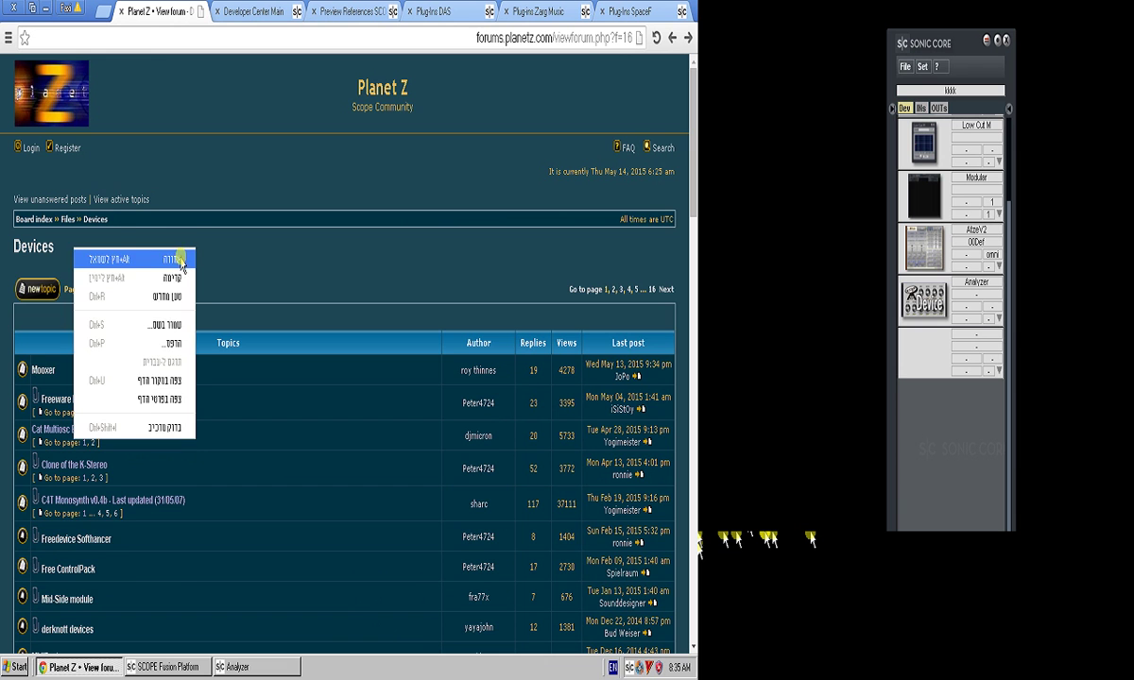
click(166, 238)
- Open the Modular Patches forum and read the Four Corners Mod Pack topic
click(67, 356)
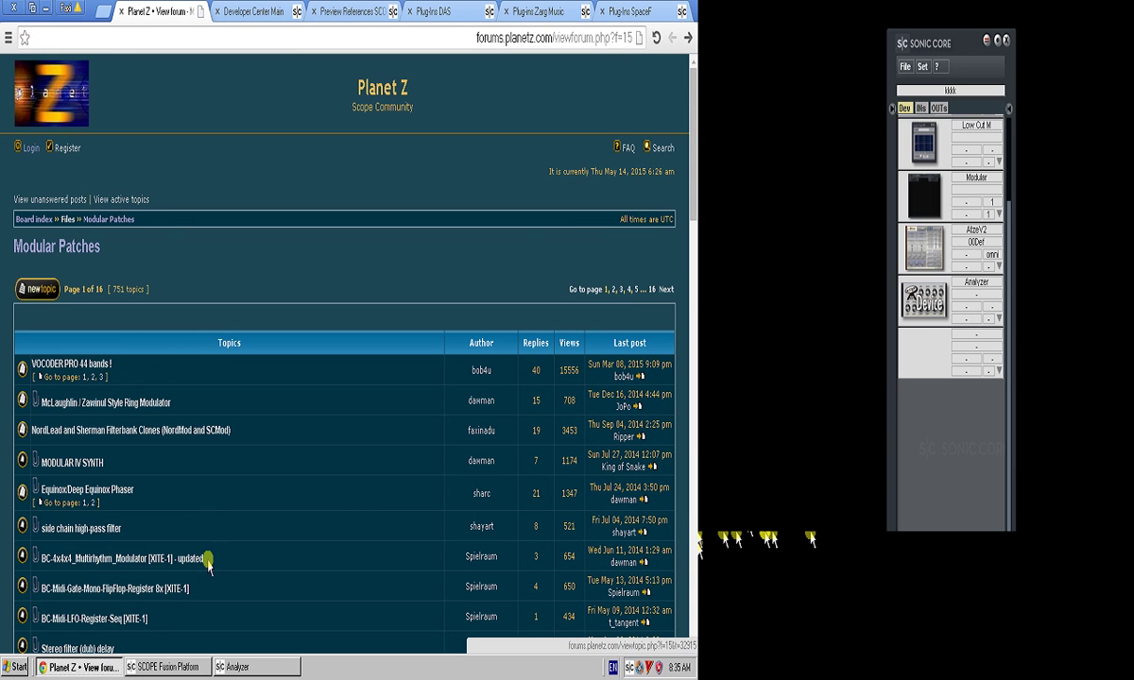
scroll(46, 541, down, 2)
scroll(144, 505, down, 2)
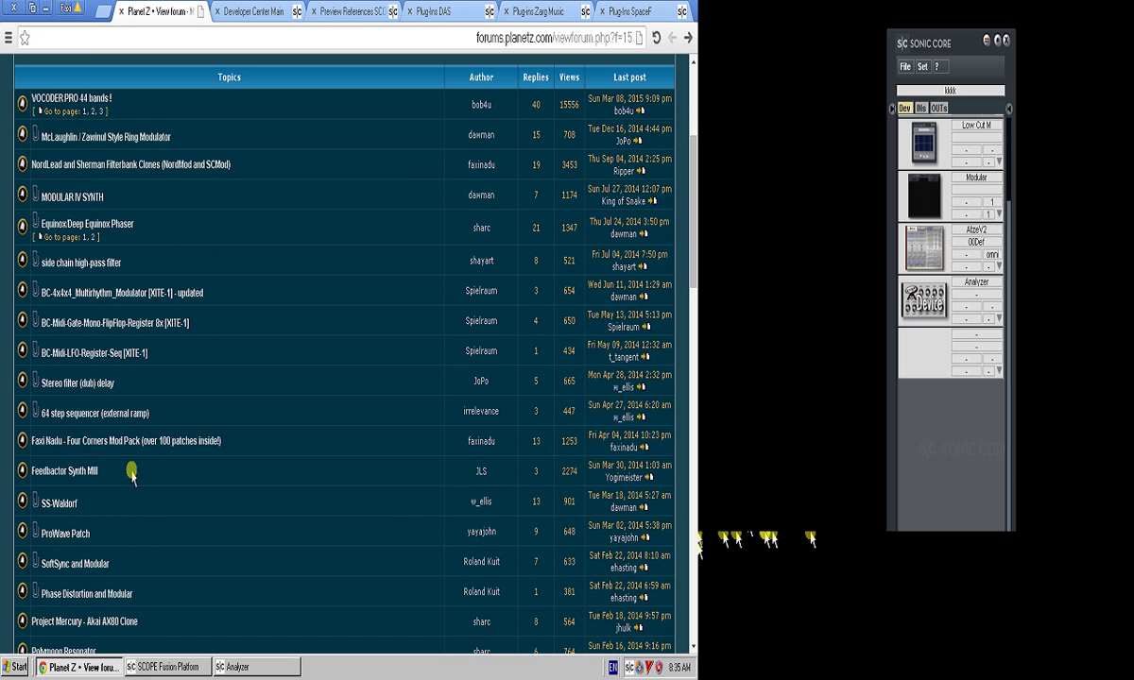
click(147, 446)
scroll(299, 466, down, 5)
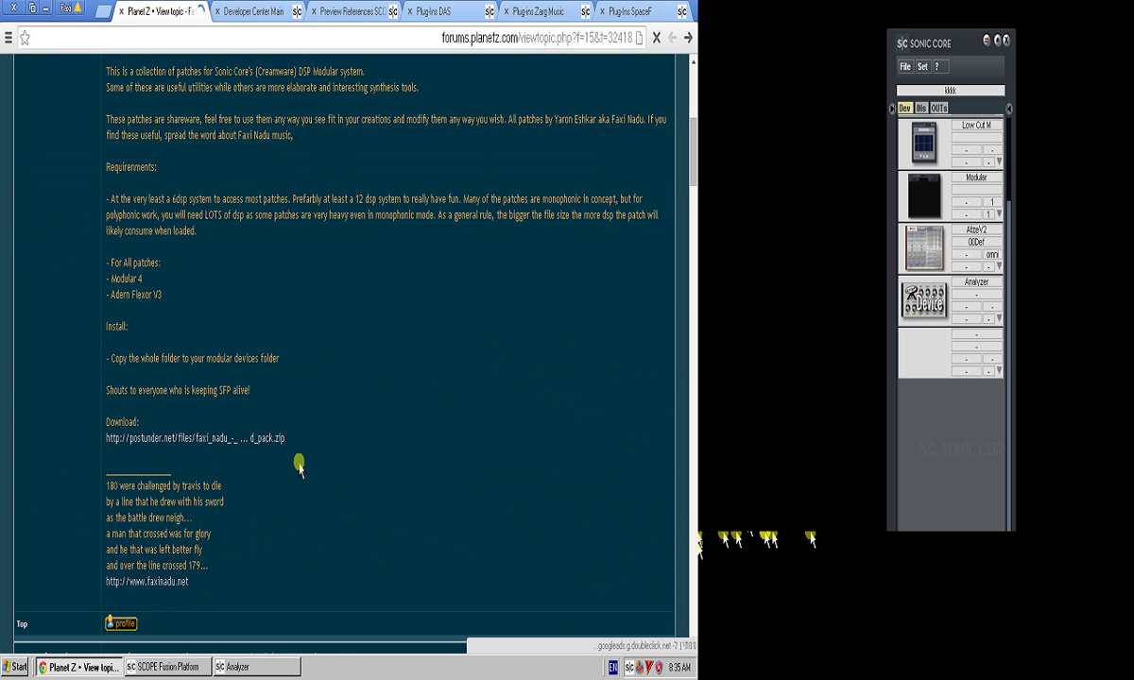
scroll(303, 462, up, 4)
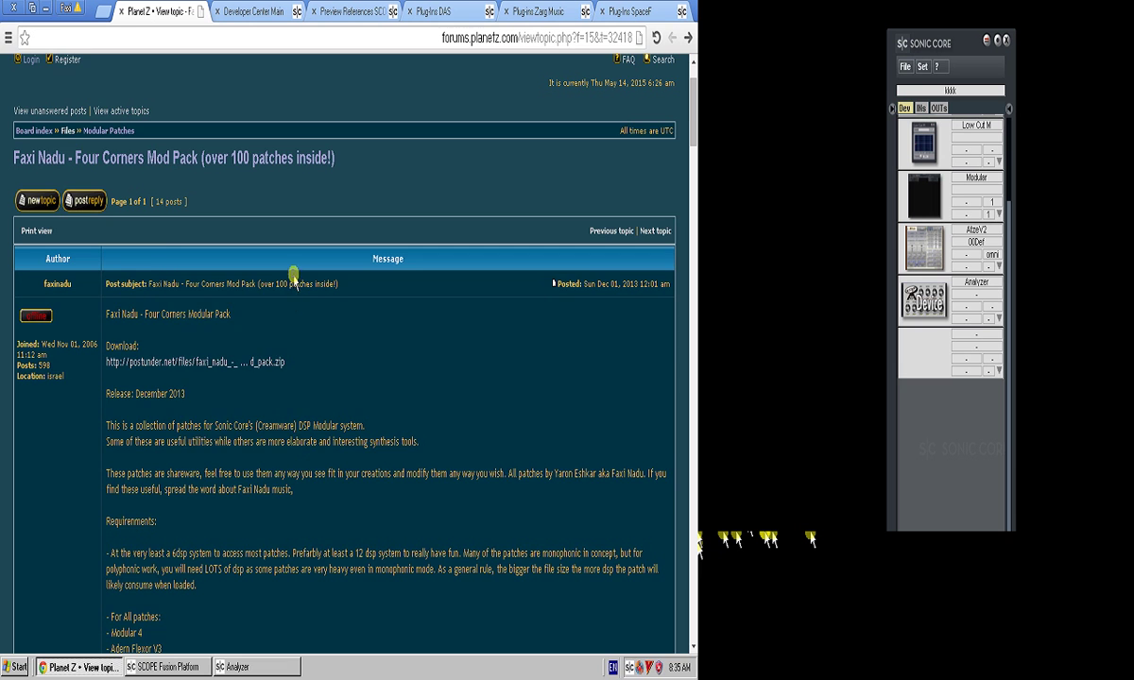
- Look through the first page of the Modular Patches topic list and return to the Planet Z board index
key(alt+Left)
scroll(314, 327, down, 10)
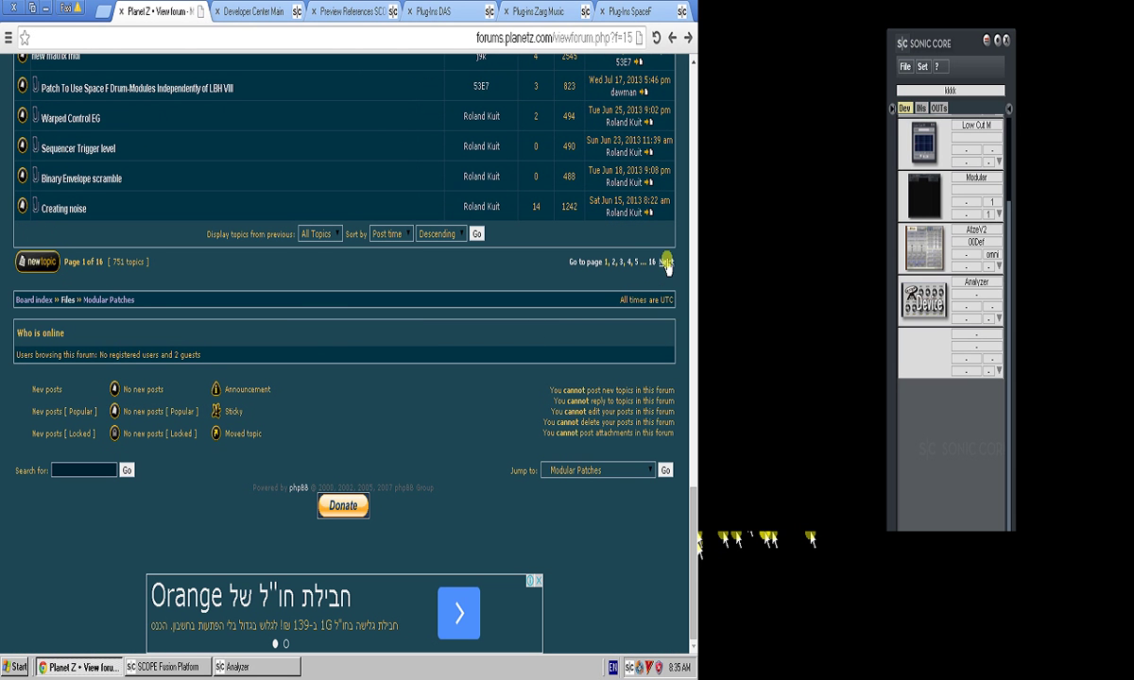
scroll(133, 263, up, 15)
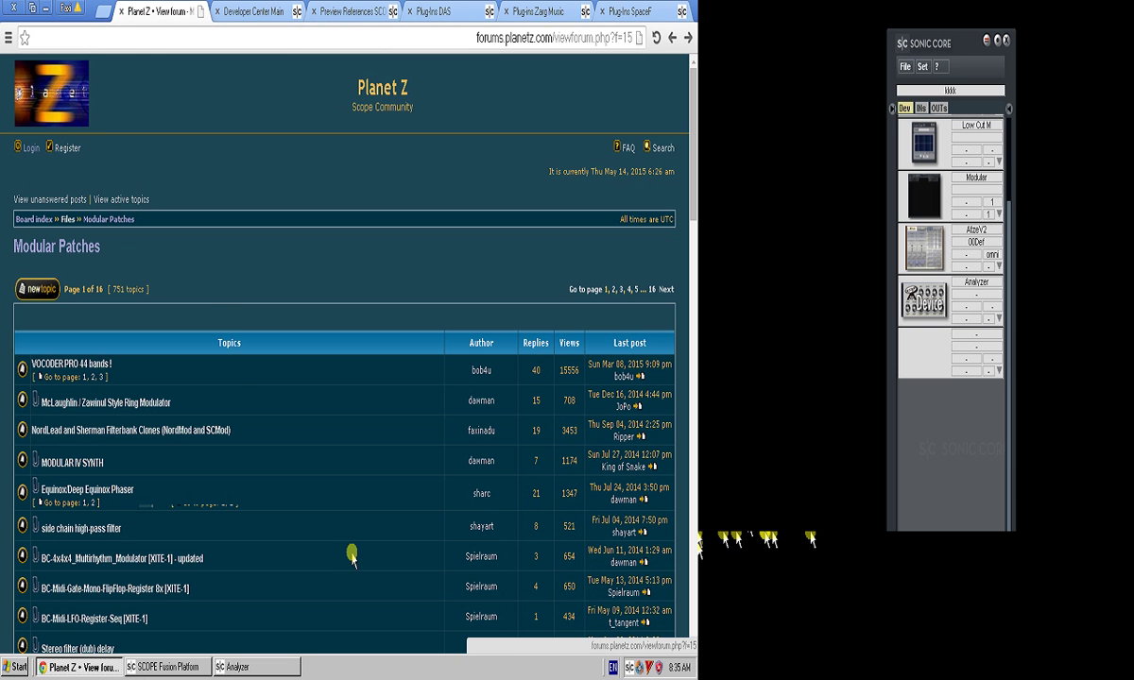
click(74, 113)
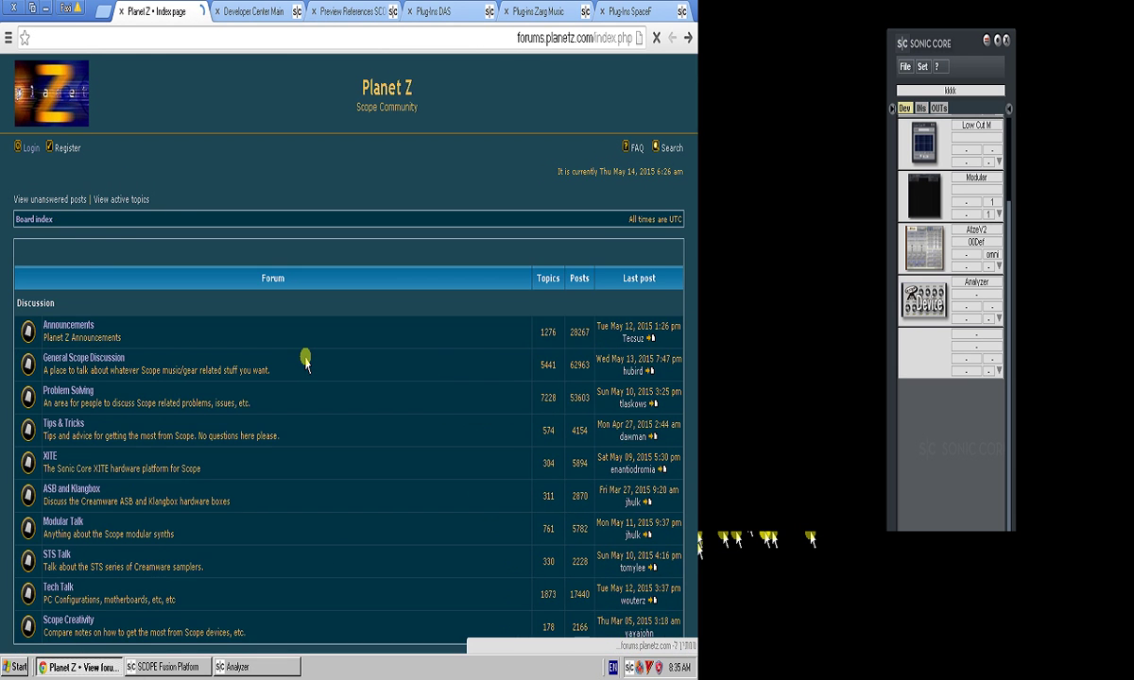
- Look over the Discussion and Files forums on the board index and close the Developer Center page
scroll(304, 370, down, 5)
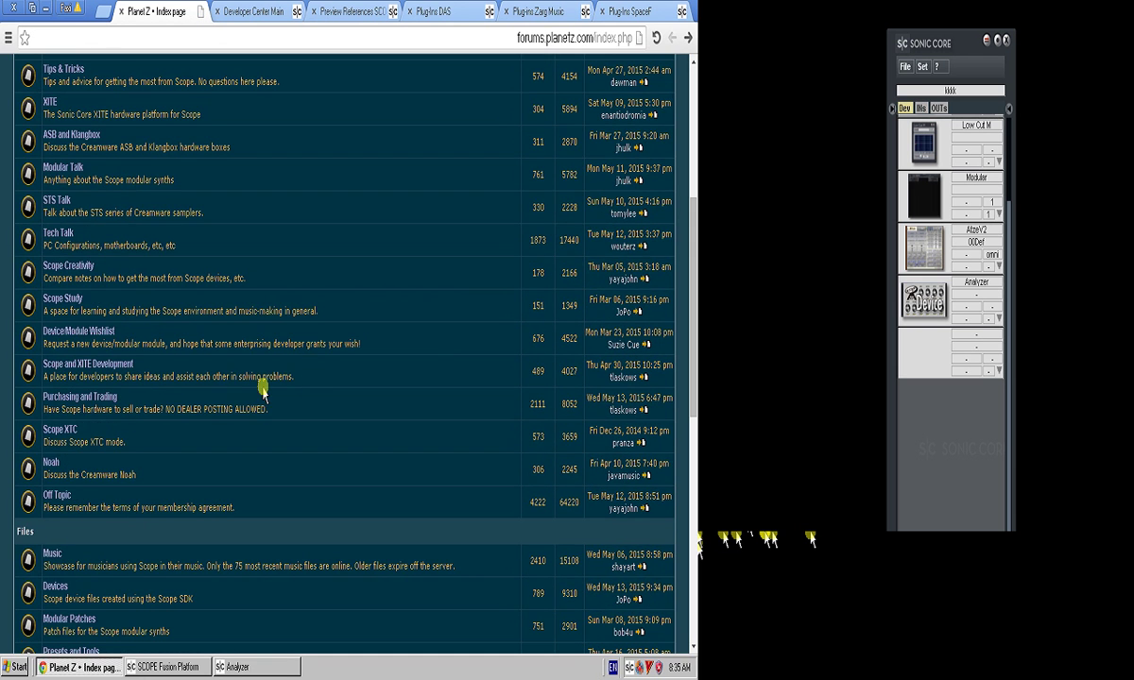
scroll(152, 510, down, 1)
scroll(156, 491, up, 4)
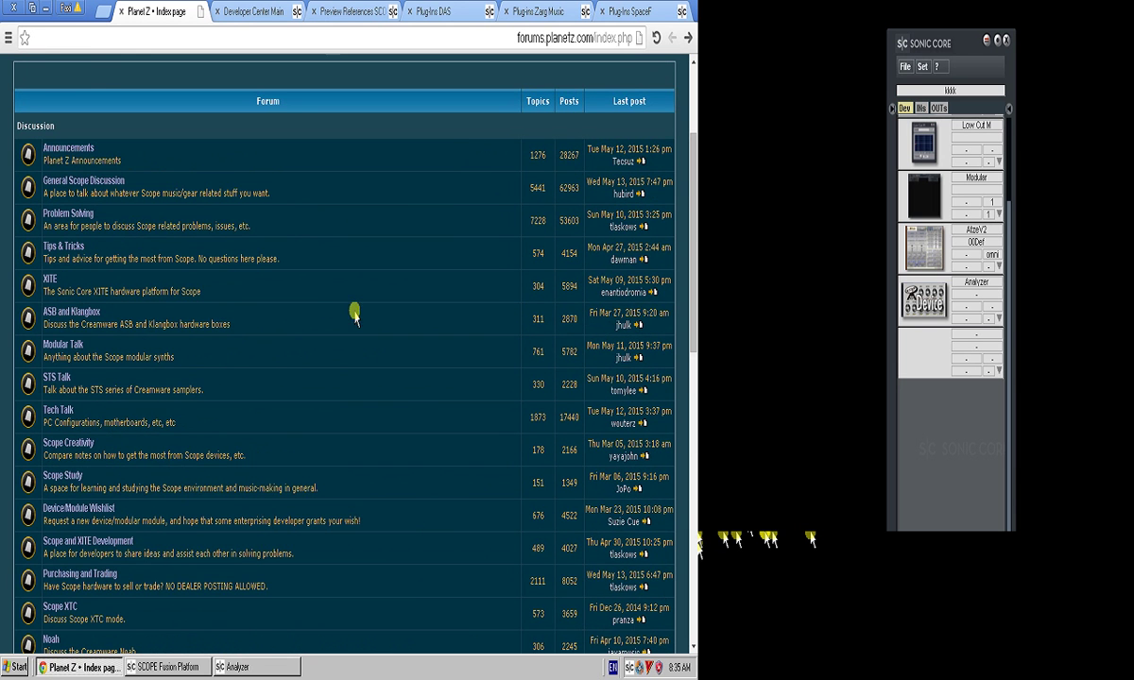
scroll(341, 265, up, 1)
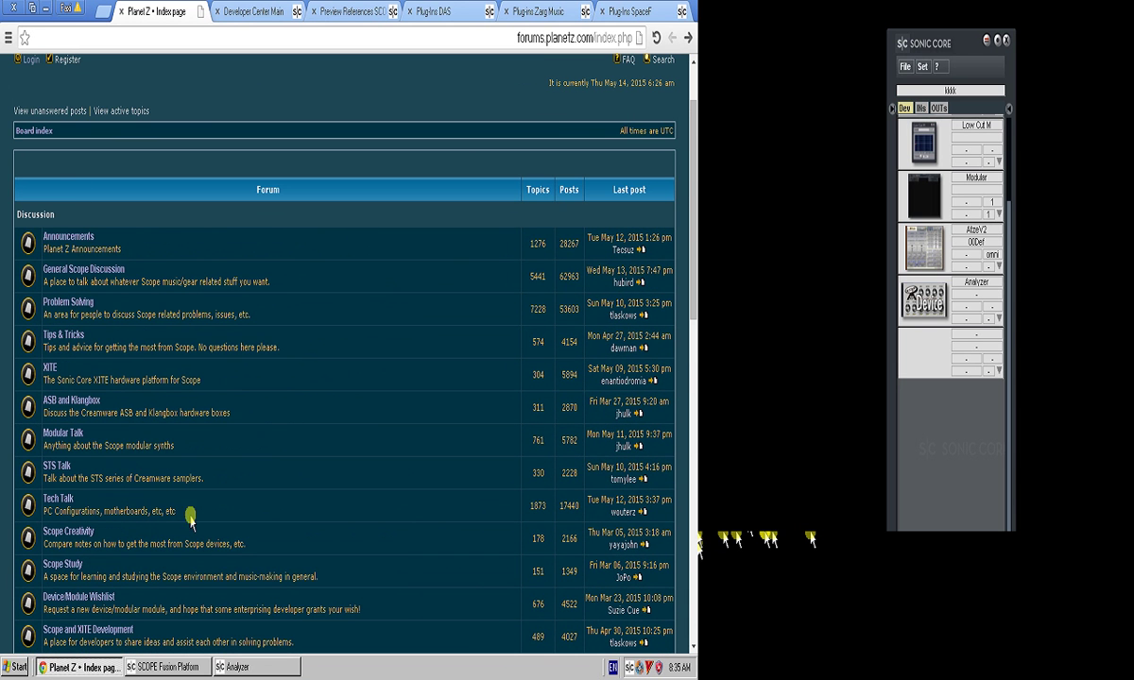
click(252, 11)
click(216, 11)
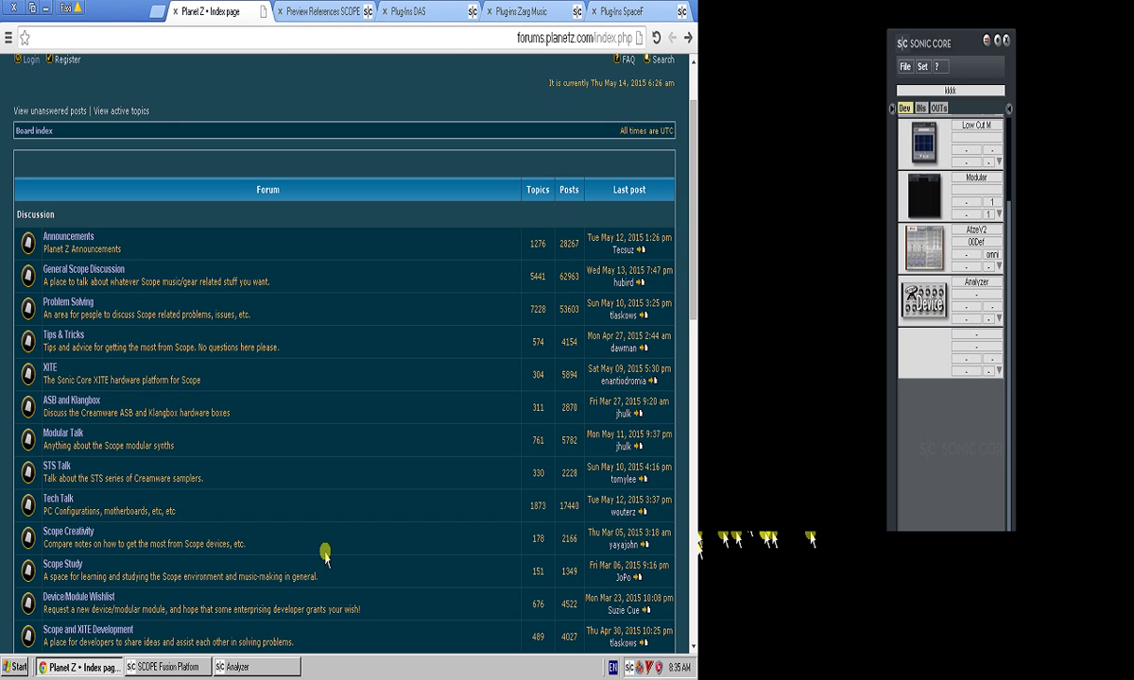
- Switch to SCOPE Fusion Platform, move the BP-4 Legend and SD-1 modules up in the EmptyModular patch, and reposition the patch window
click(201, 669)
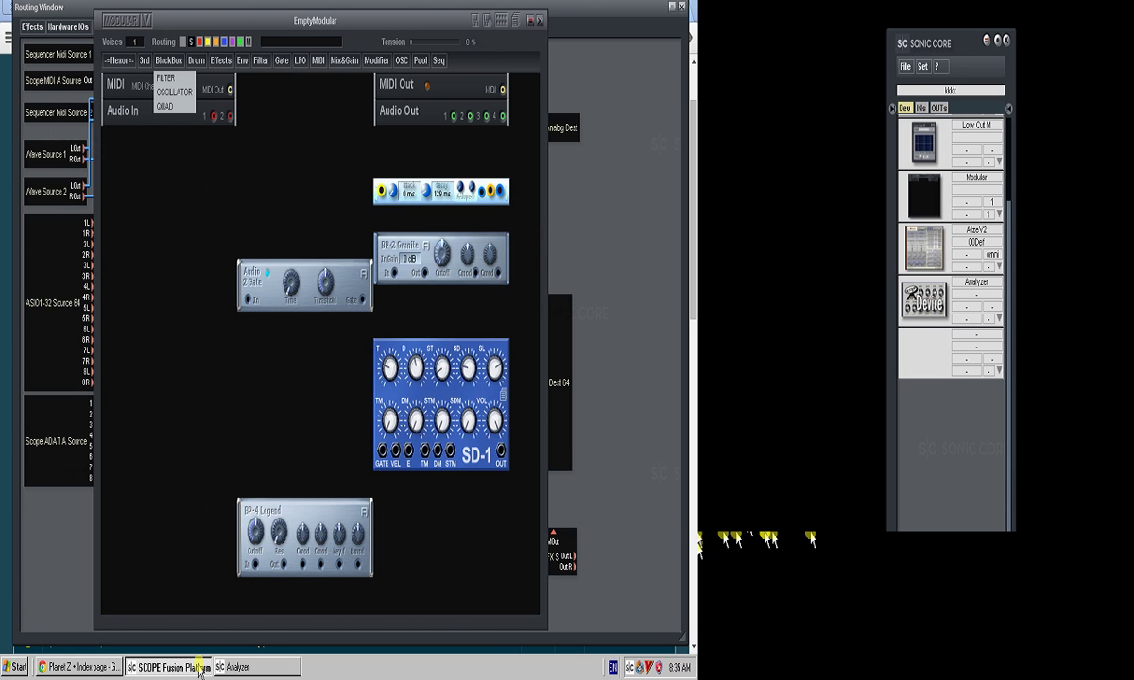
click(80, 667)
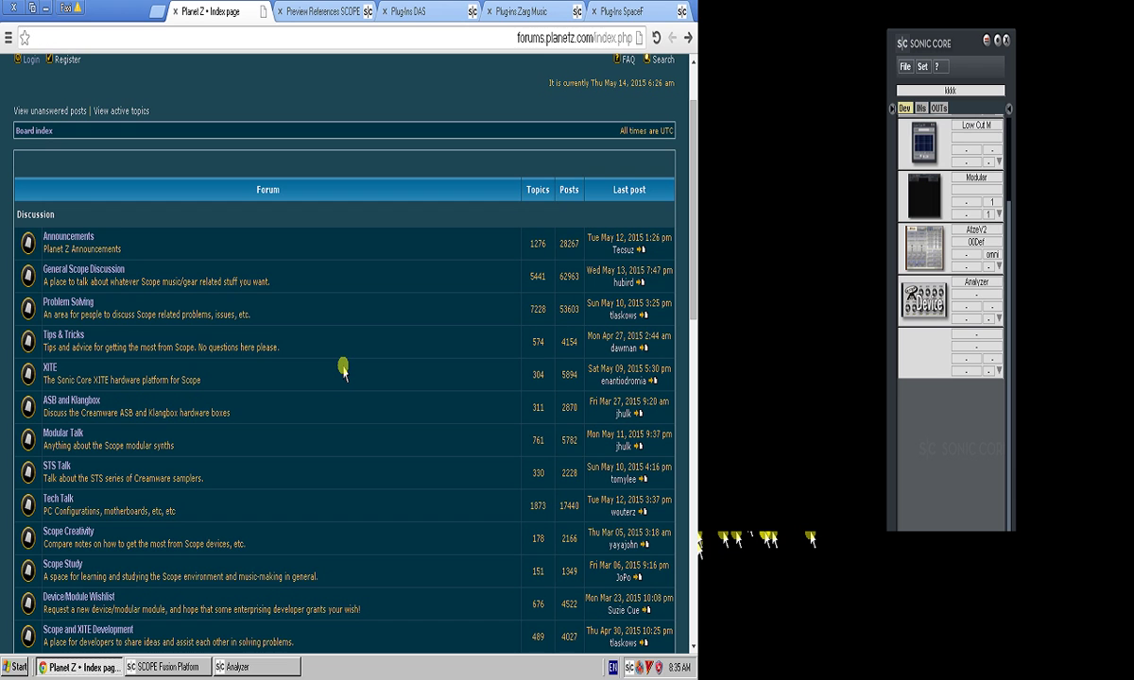
click(171, 667)
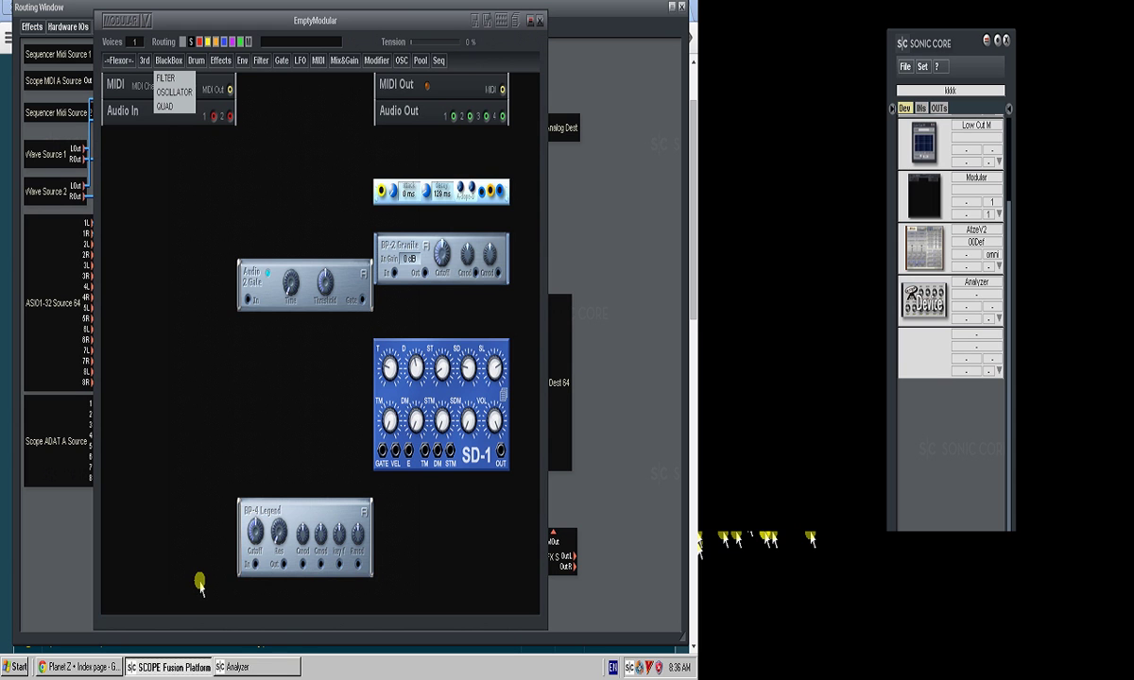
click(313, 502)
drag(314, 503, 284, 378)
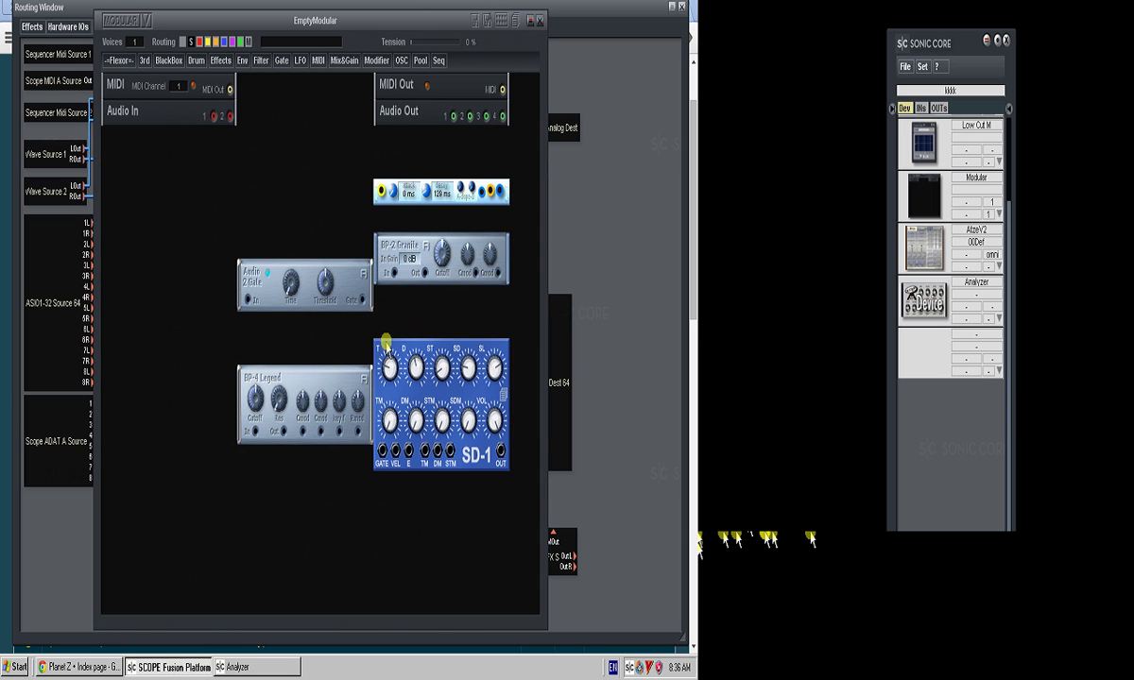
drag(387, 344, 393, 319)
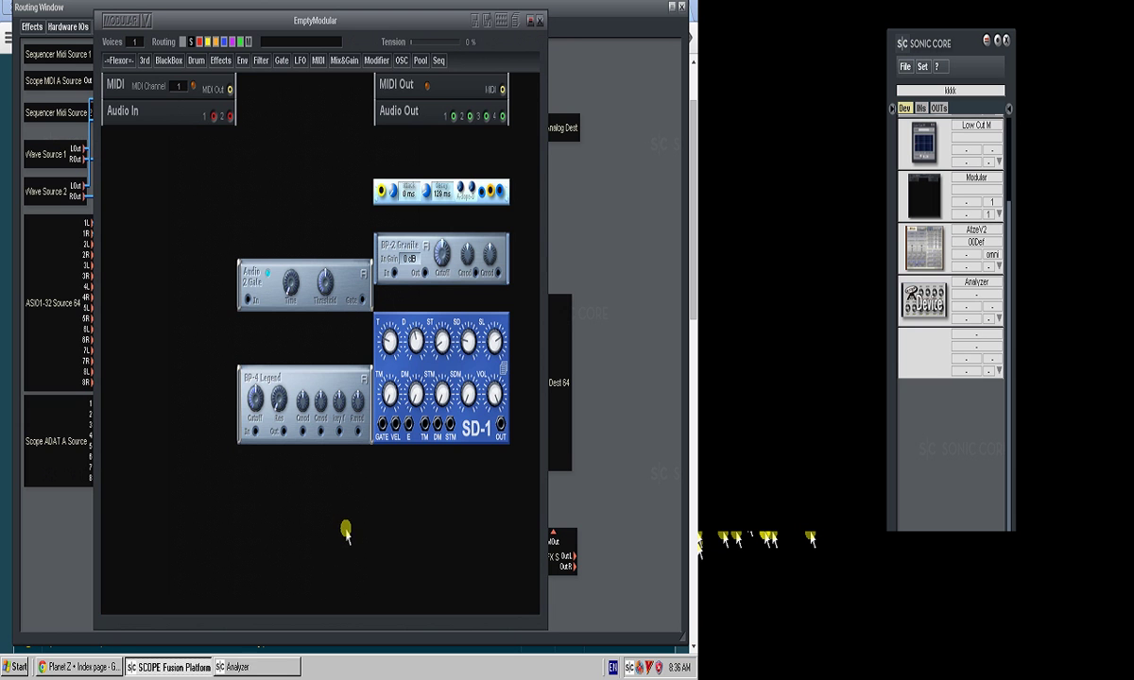
drag(425, 18, 555, 91)
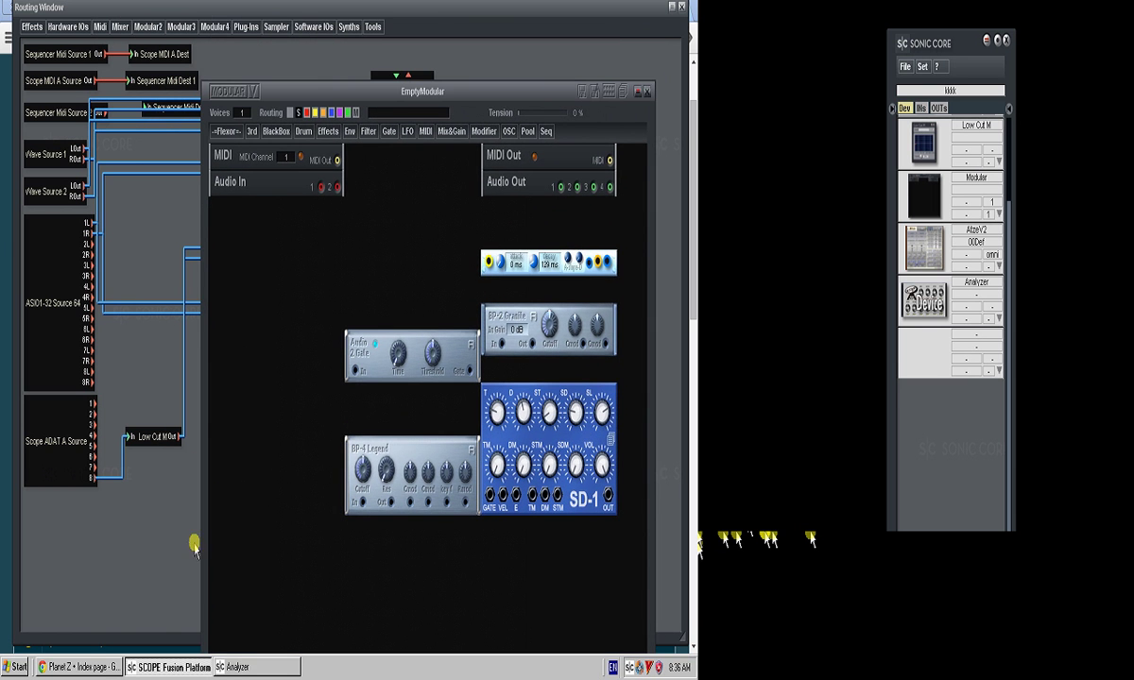
- Switch to the browser, view the SCOPE References page, highlight the first endorser's name and close the page
click(85, 668)
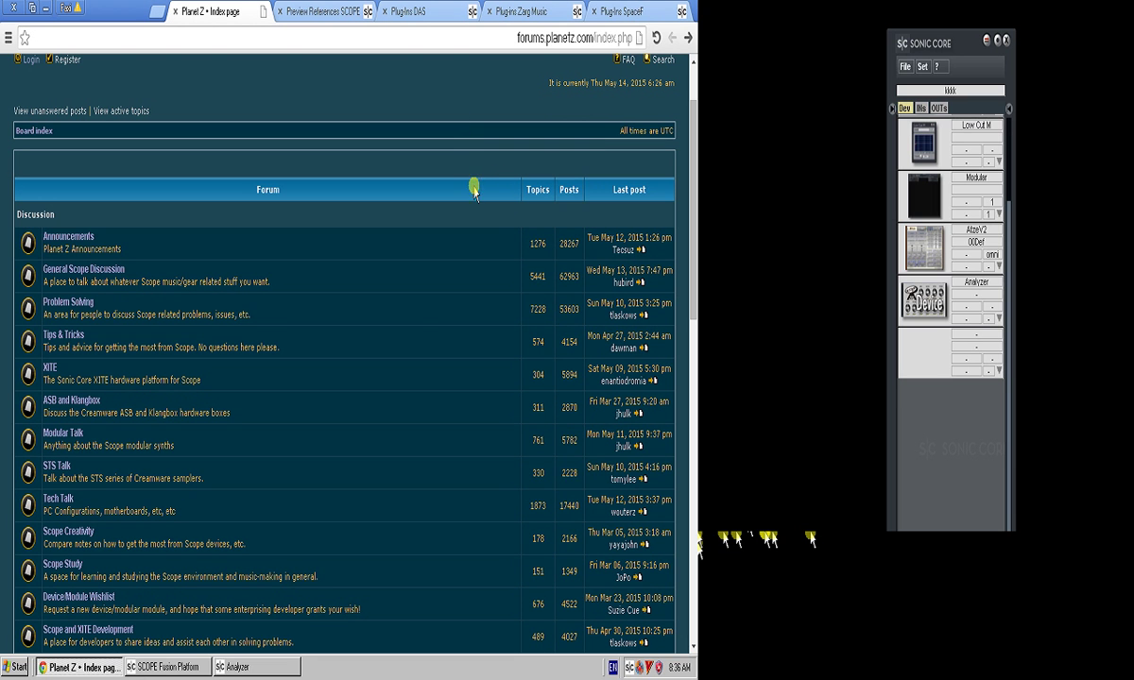
scroll(492, 182, up, 1)
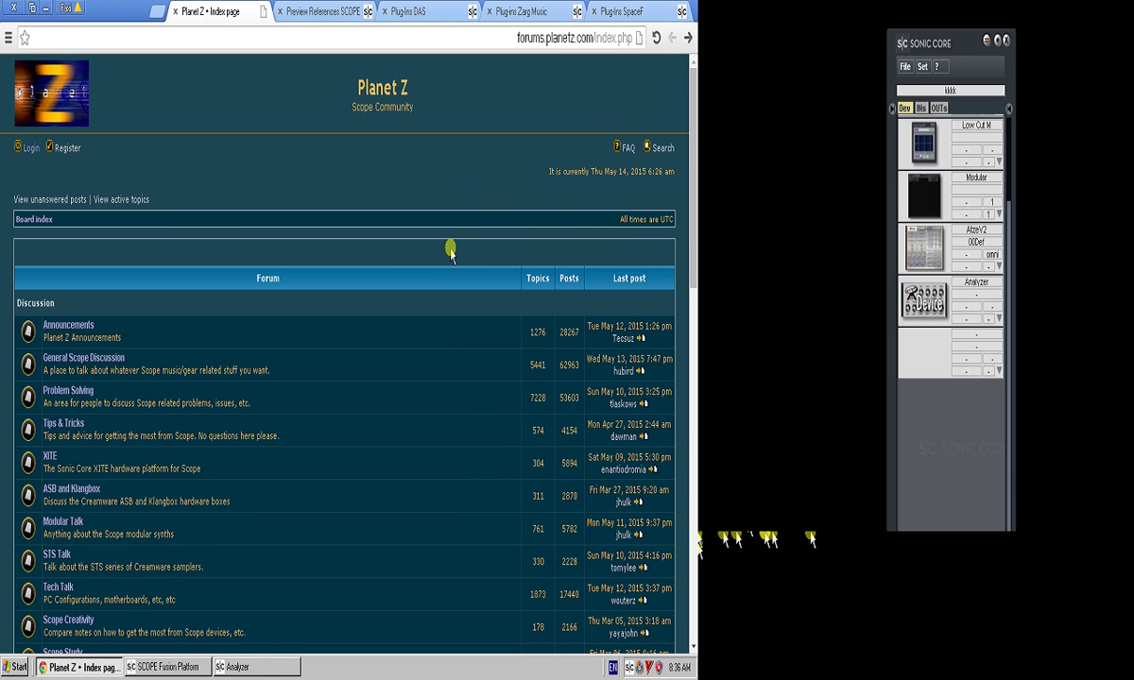
click(308, 10)
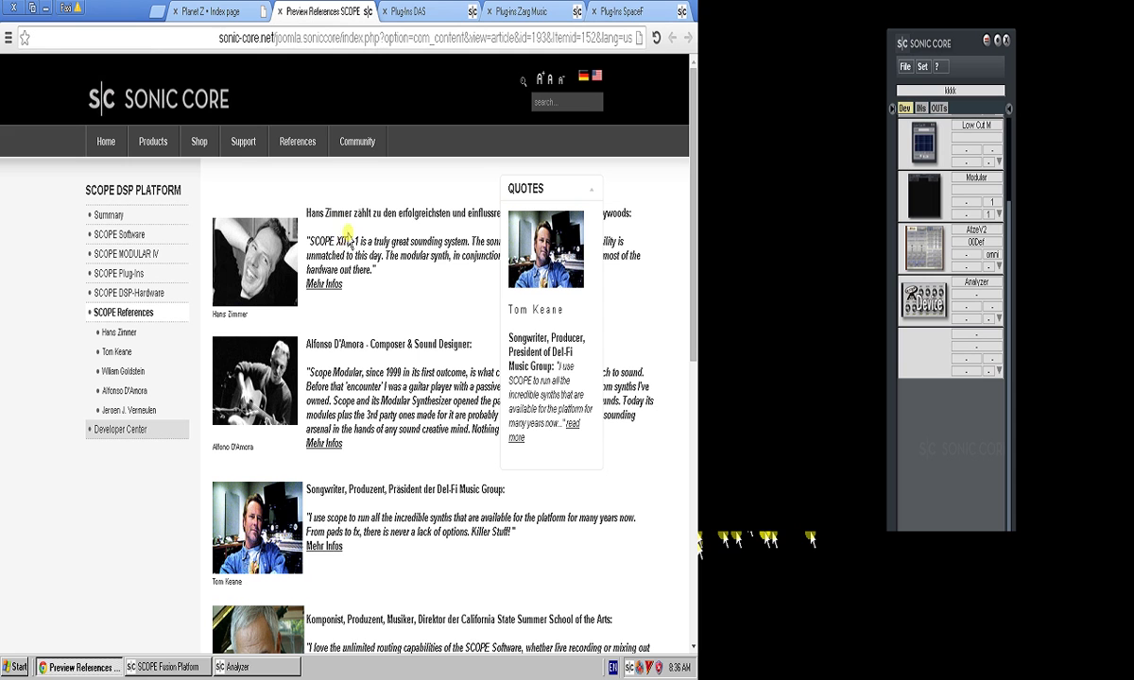
drag(352, 213, 305, 214)
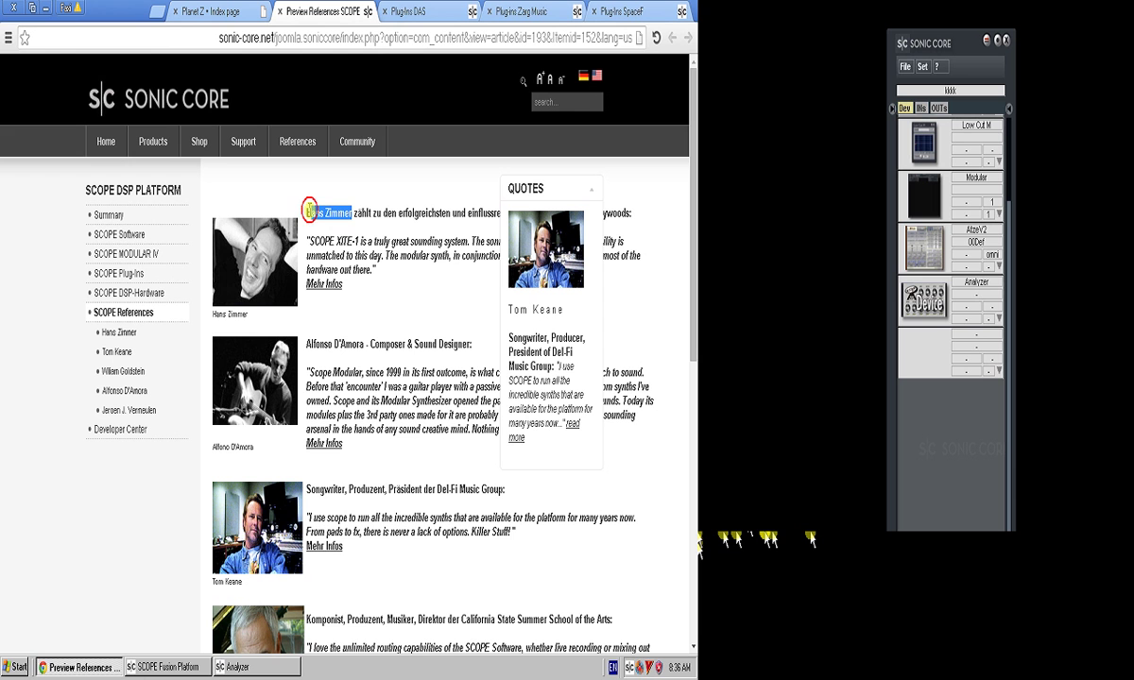
click(283, 9)
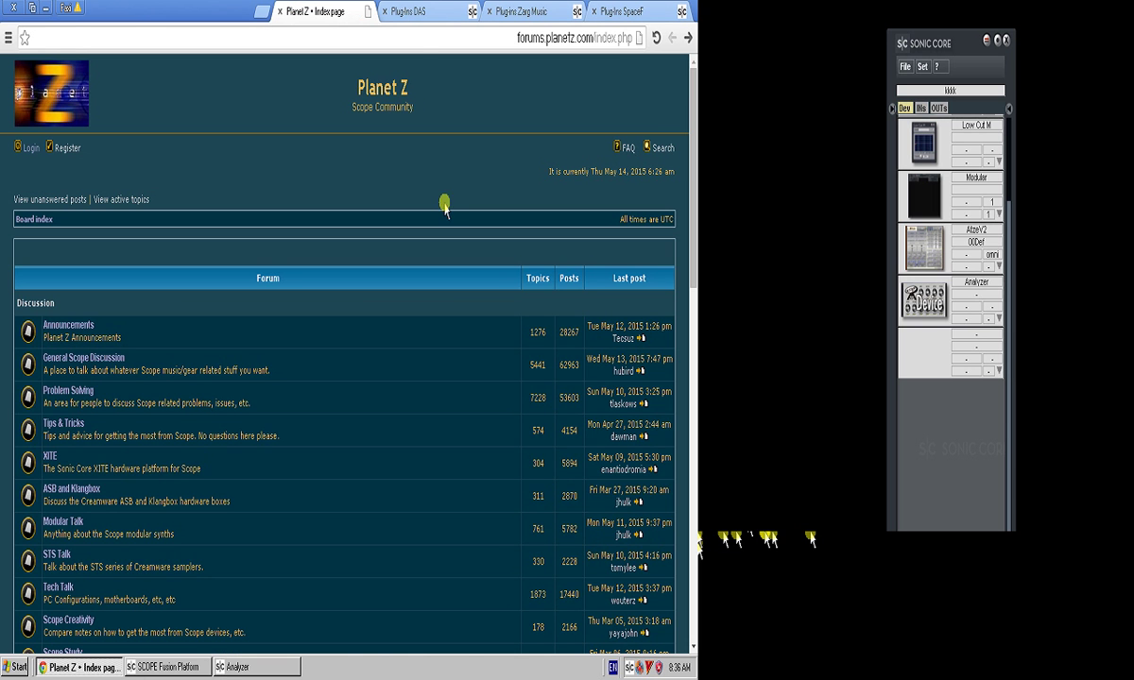
- View the DAS and Zarg Music plug-in pages, close the Zarg Music page and look through the SpaceF plug-ins
click(406, 11)
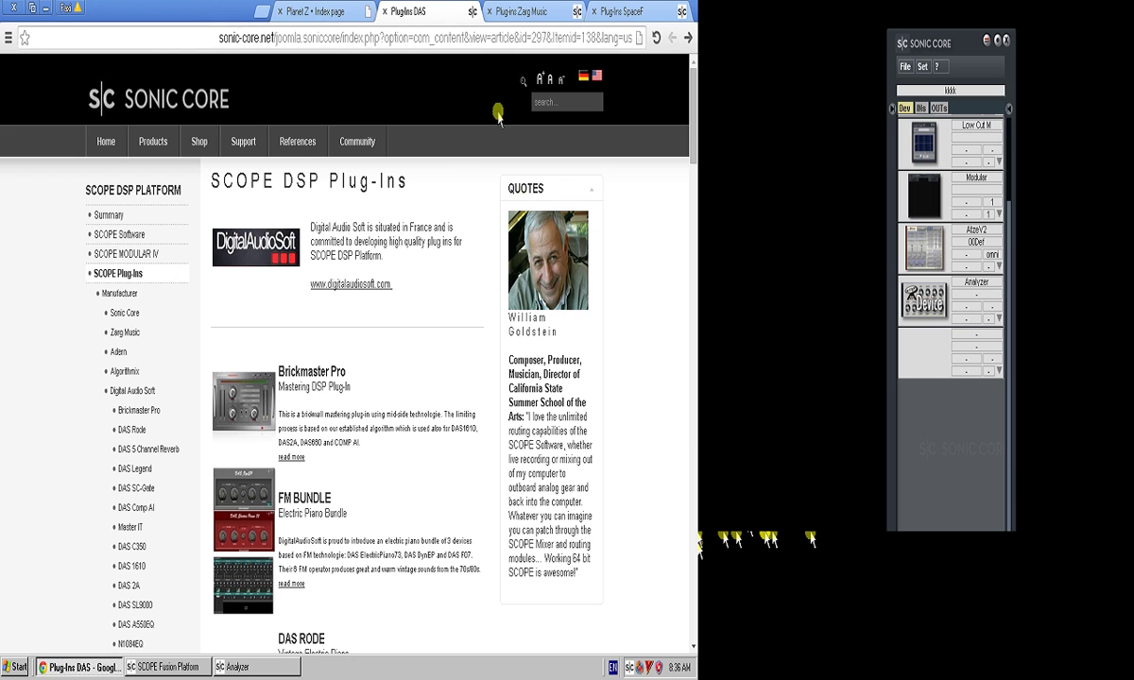
click(521, 11)
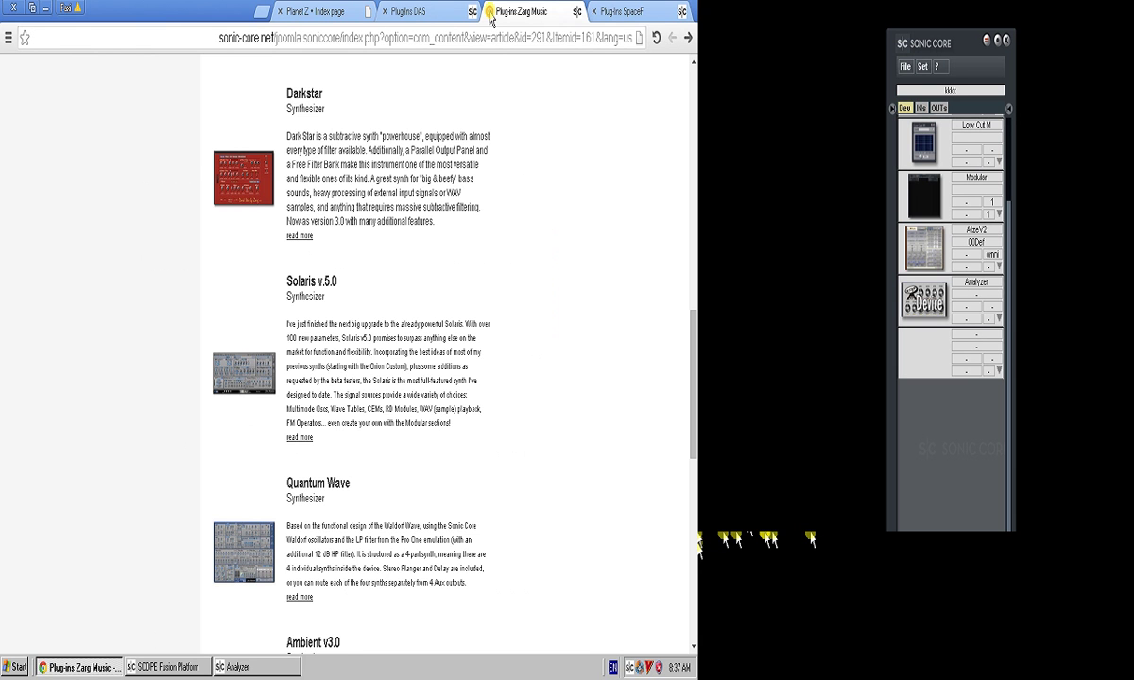
click(490, 12)
click(628, 11)
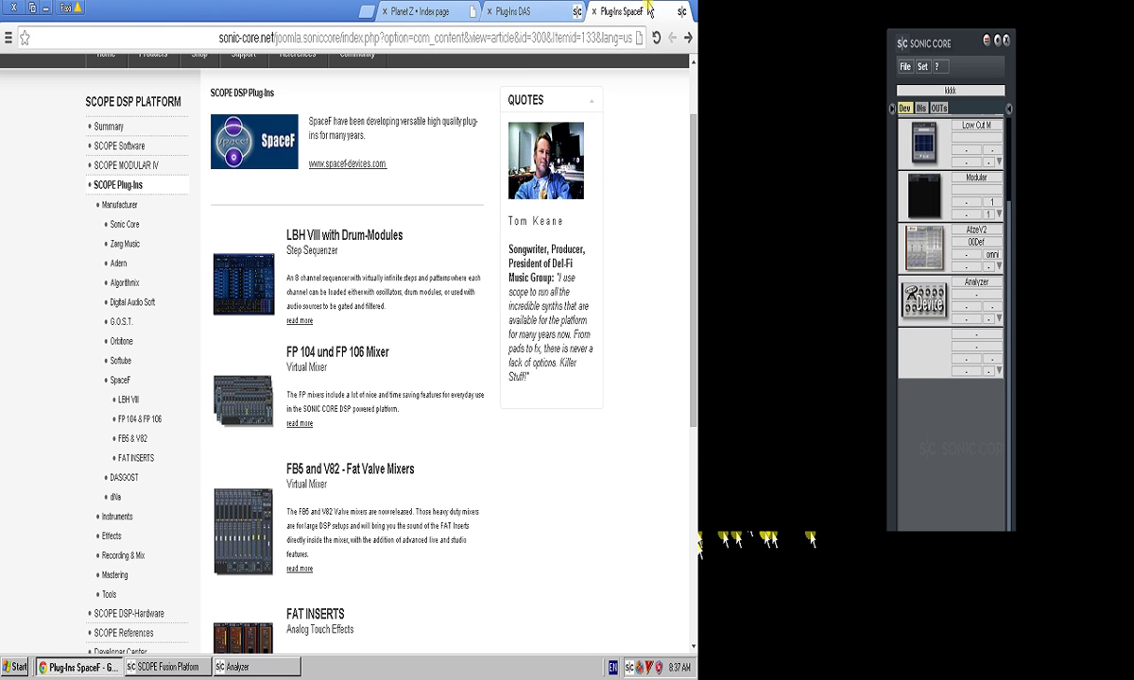
scroll(288, 404, down, 10)
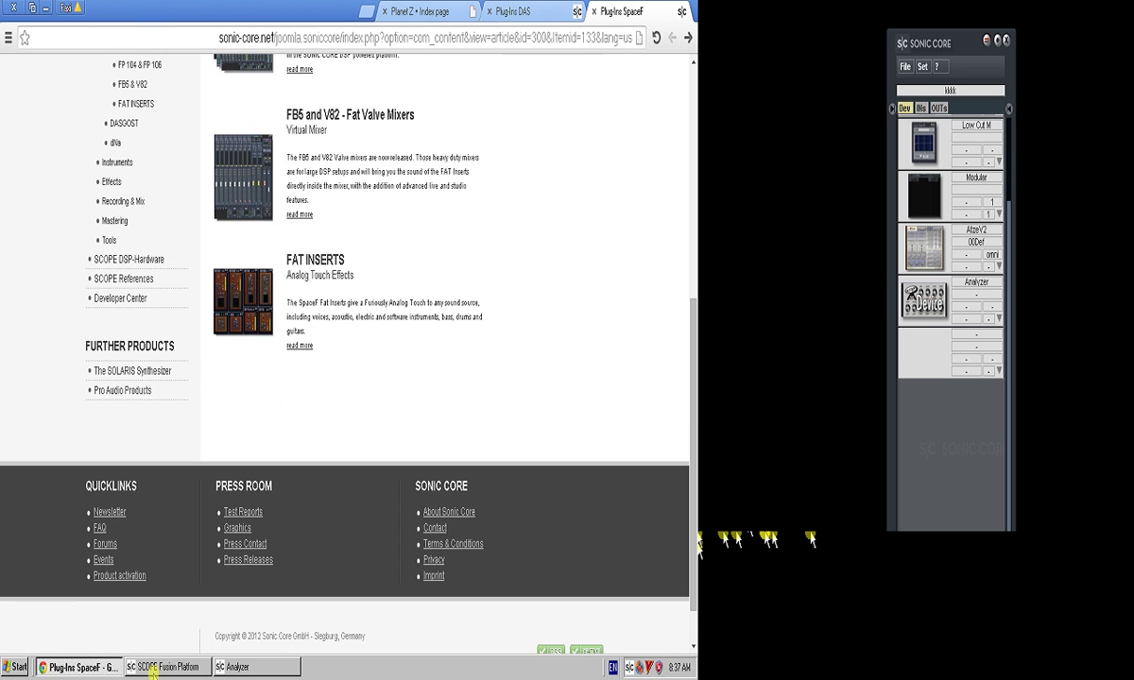
- Switch to SCOPE Fusion Platform, close the EmptyModular window and move the Modular device slightly up and left in the Routing Window
click(156, 667)
click(608, 91)
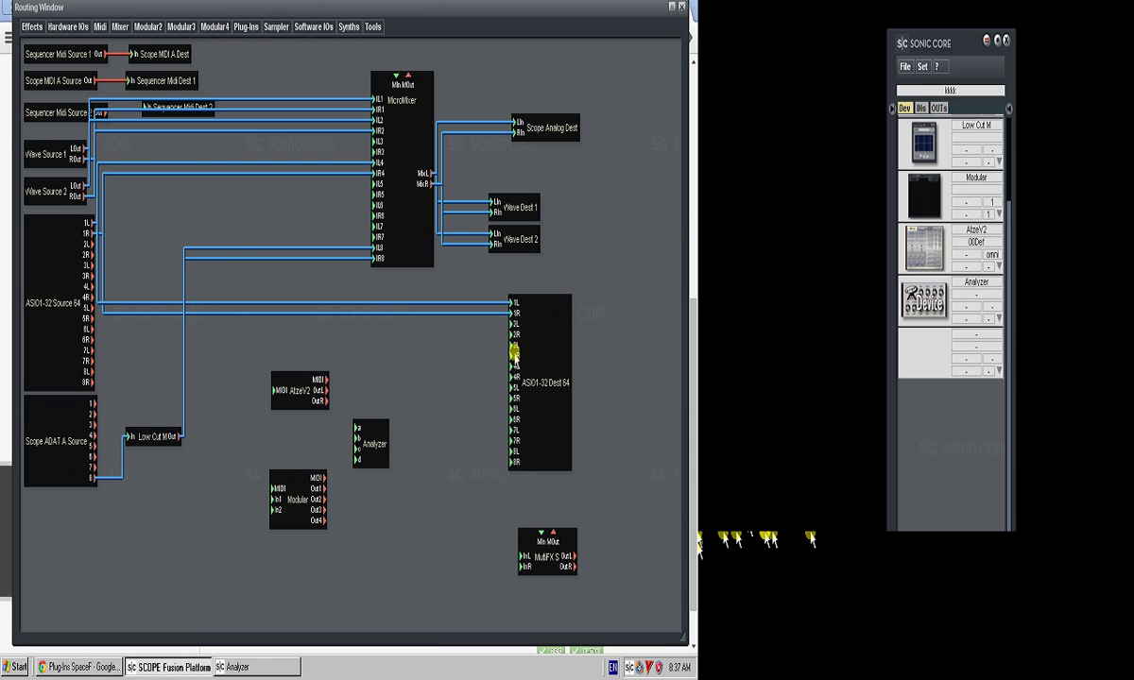
drag(297, 508, 270, 486)
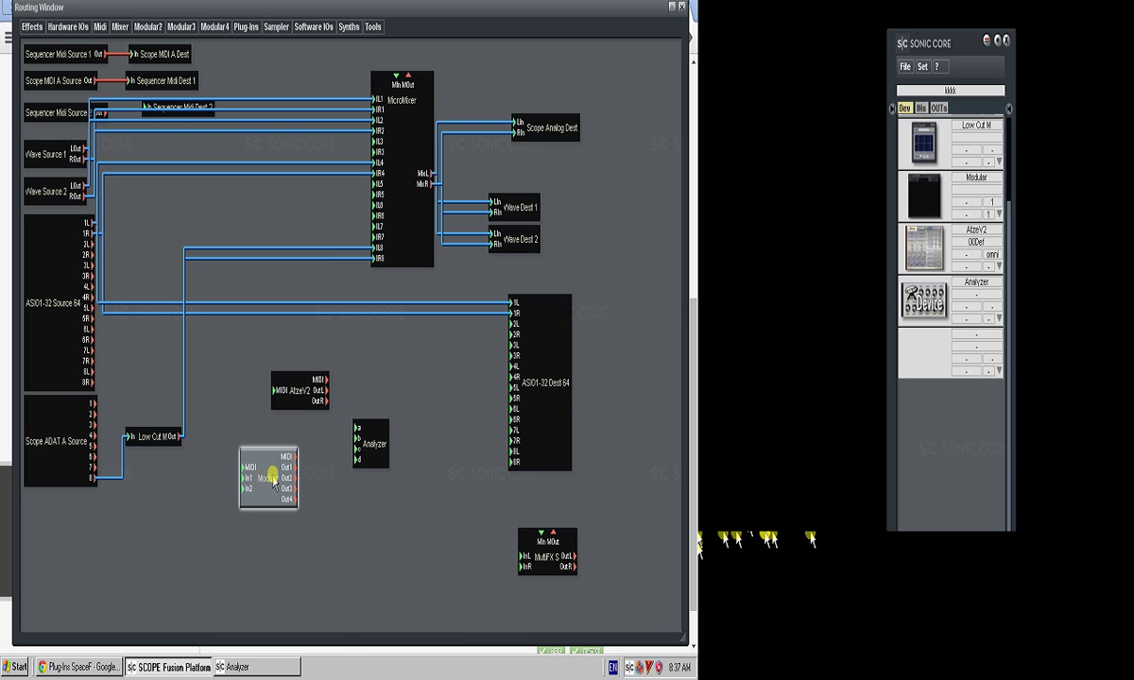
- Highlight the connection from Low Cut M to the MicroMixer's IL8 input, and clear the selection
click(327, 264)
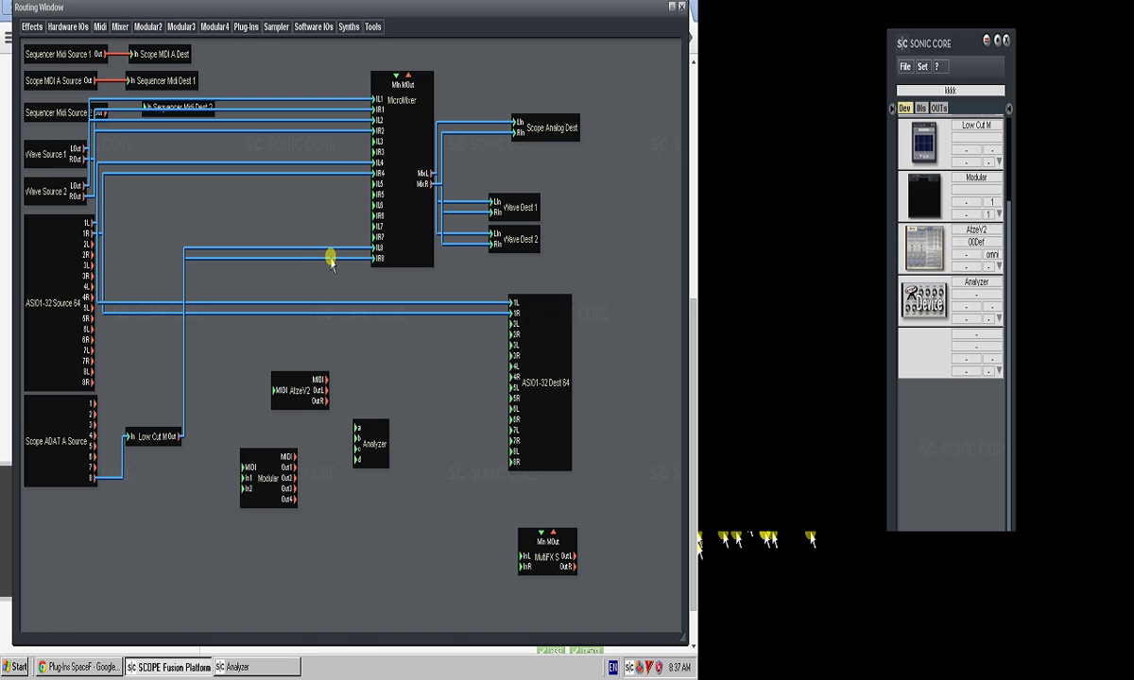
click(342, 250)
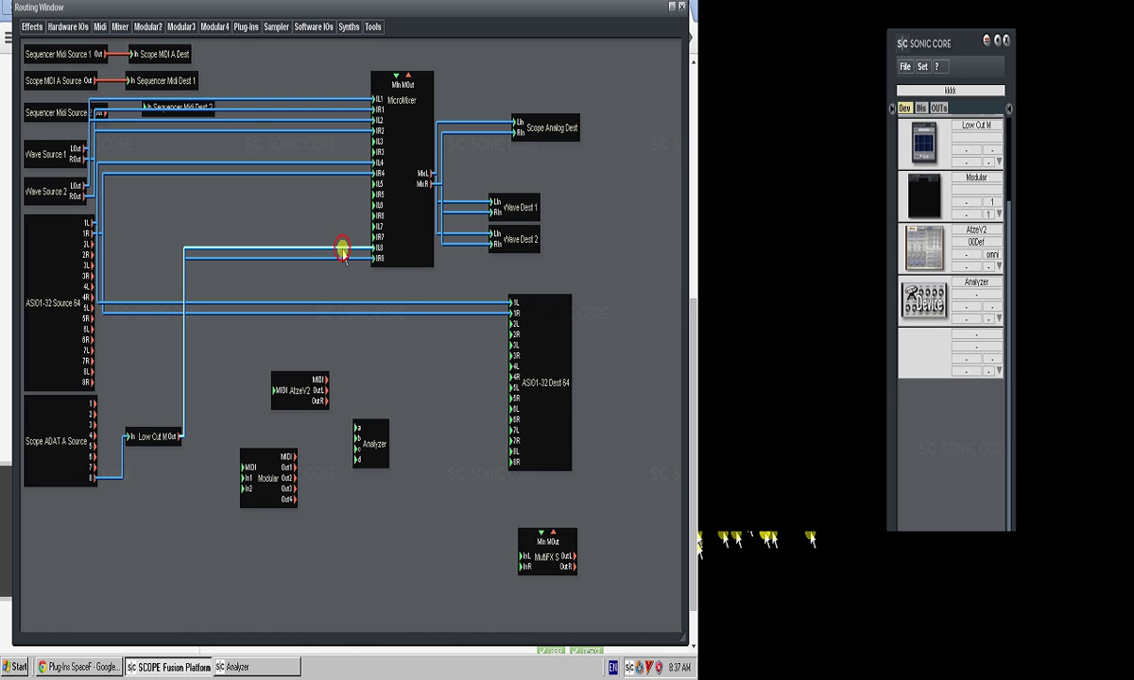
click(343, 292)
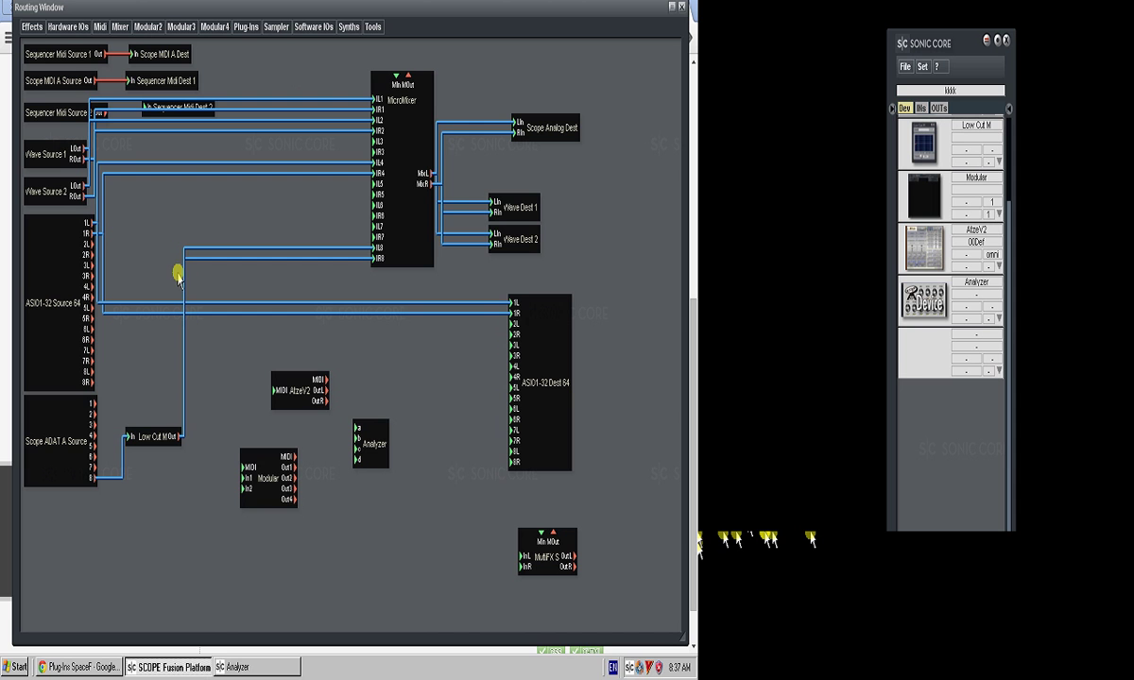
- View the Modular patch, the MicroMixer and the Analyzer one after another, closing the first two
double_click(263, 461)
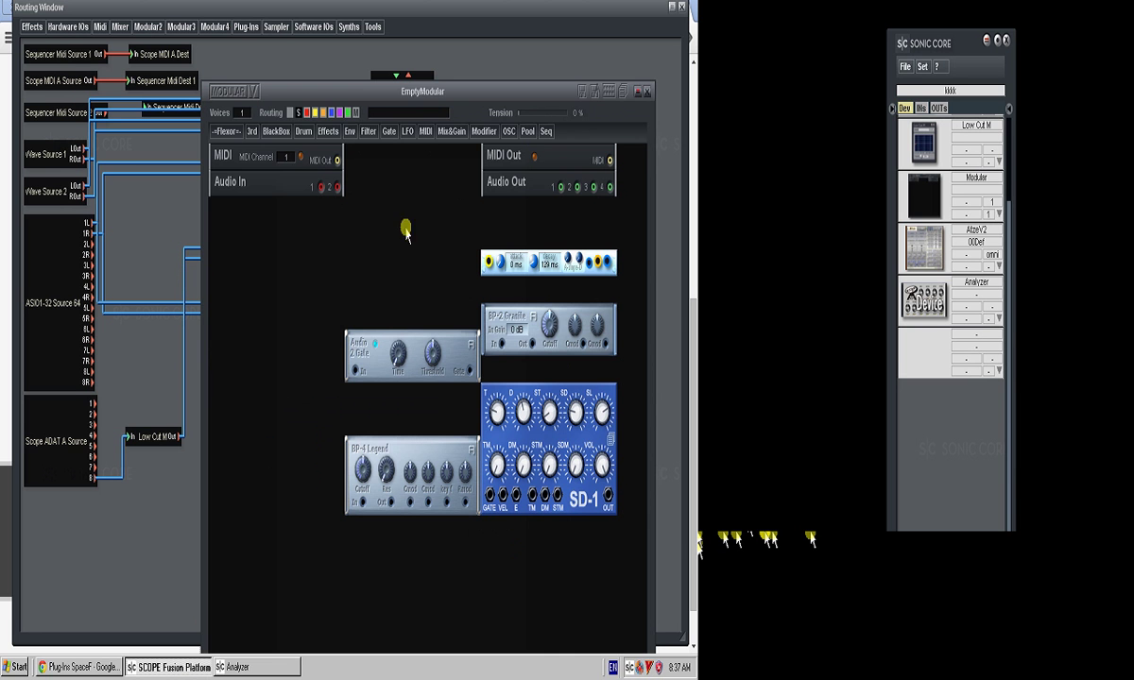
click(637, 91)
double_click(374, 189)
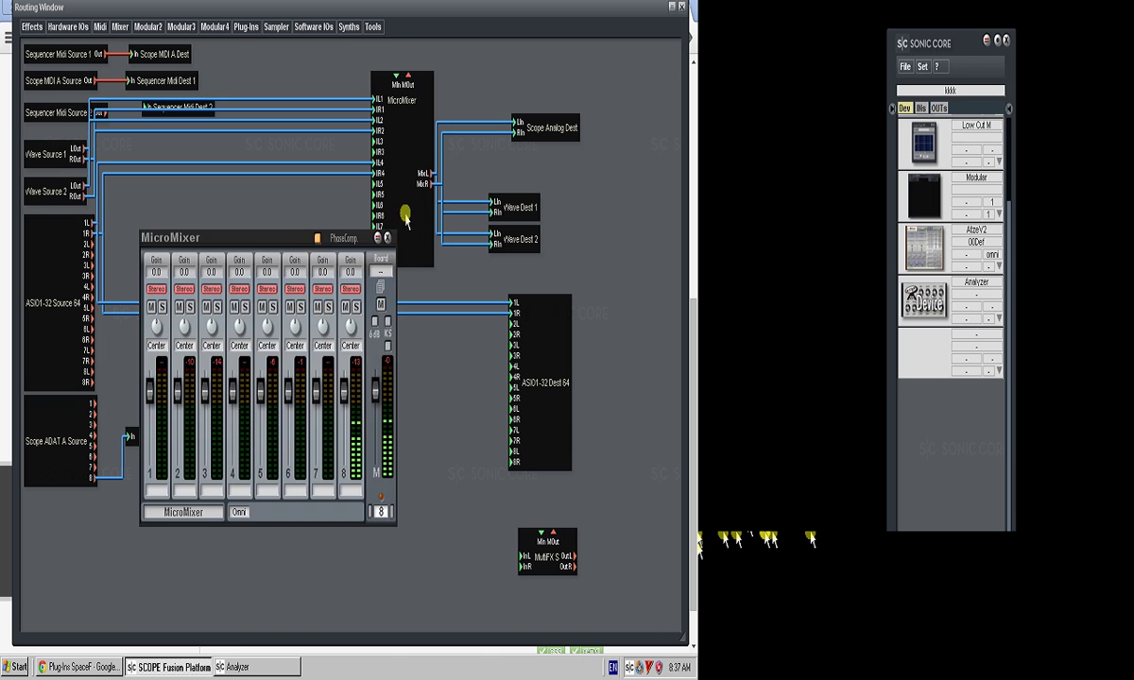
click(365, 223)
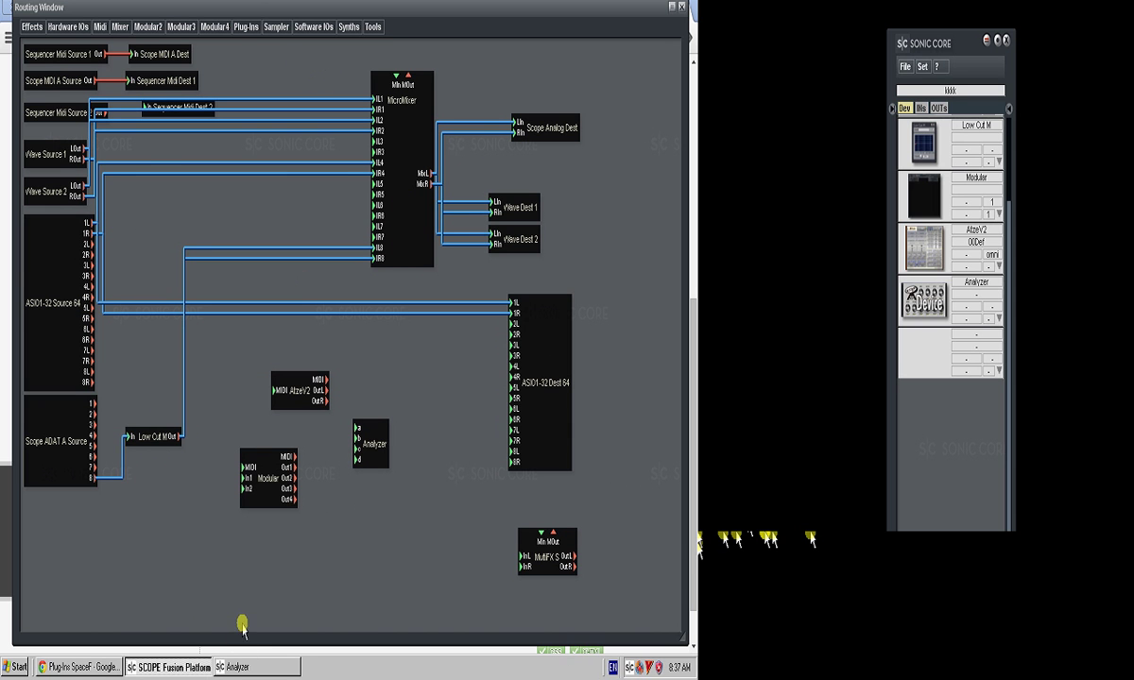
click(233, 666)
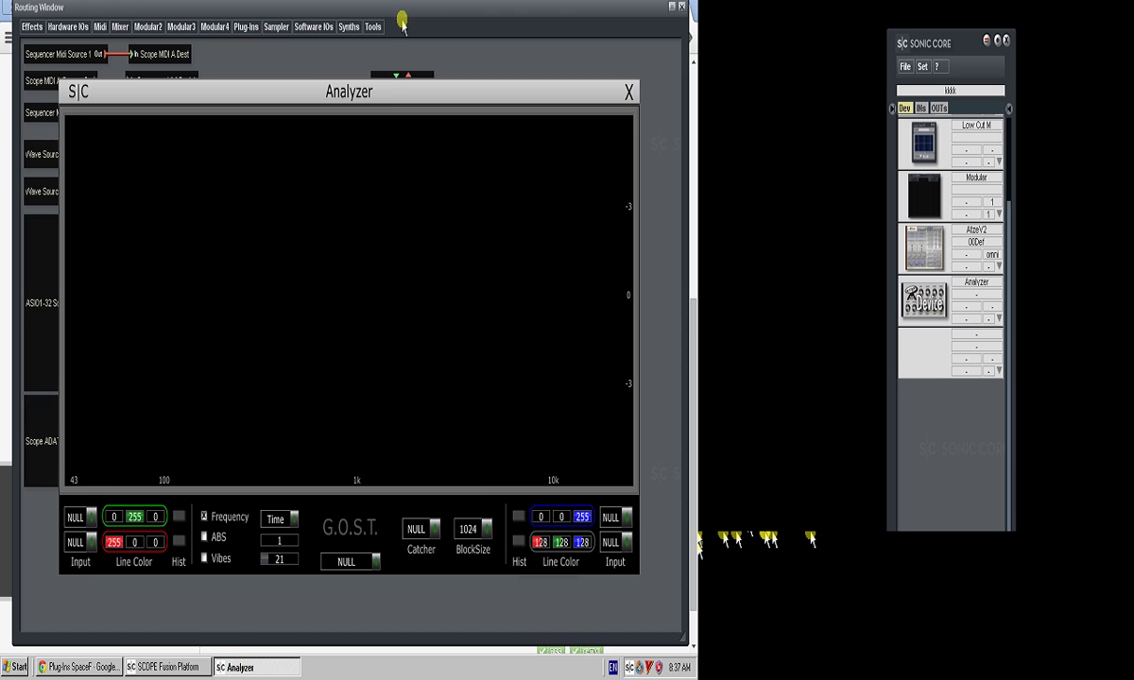
- Open the Sonic Core home page in the browser, look through its product sections and return to SCOPE Fusion Platform
click(93, 664)
click(505, 11)
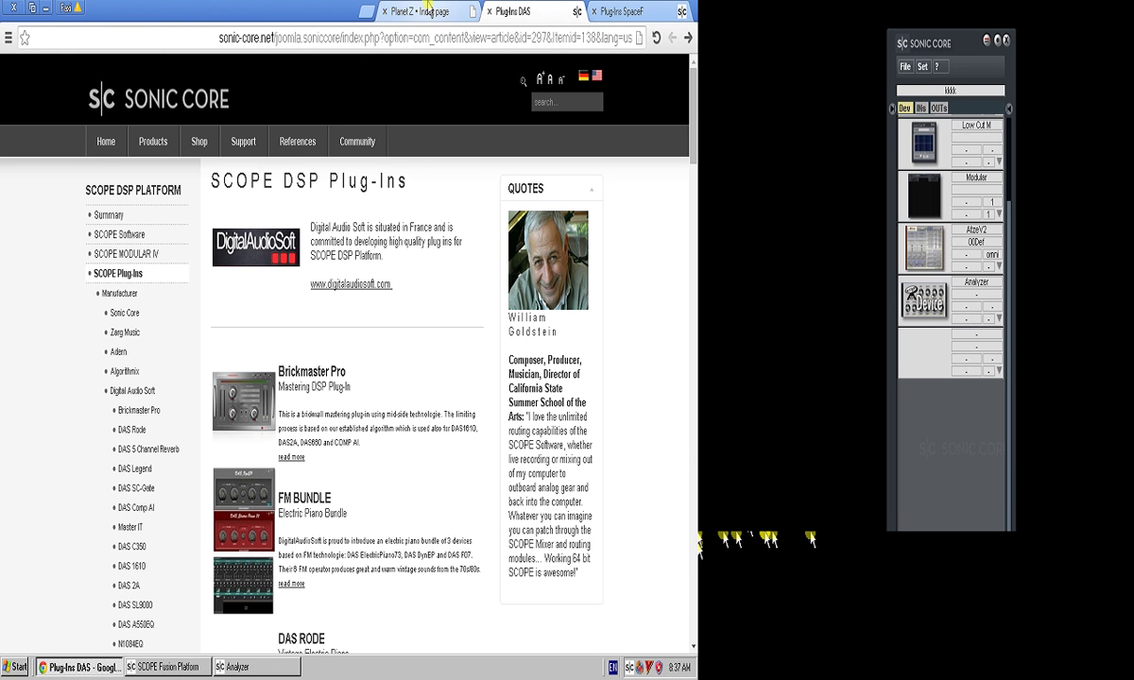
click(106, 141)
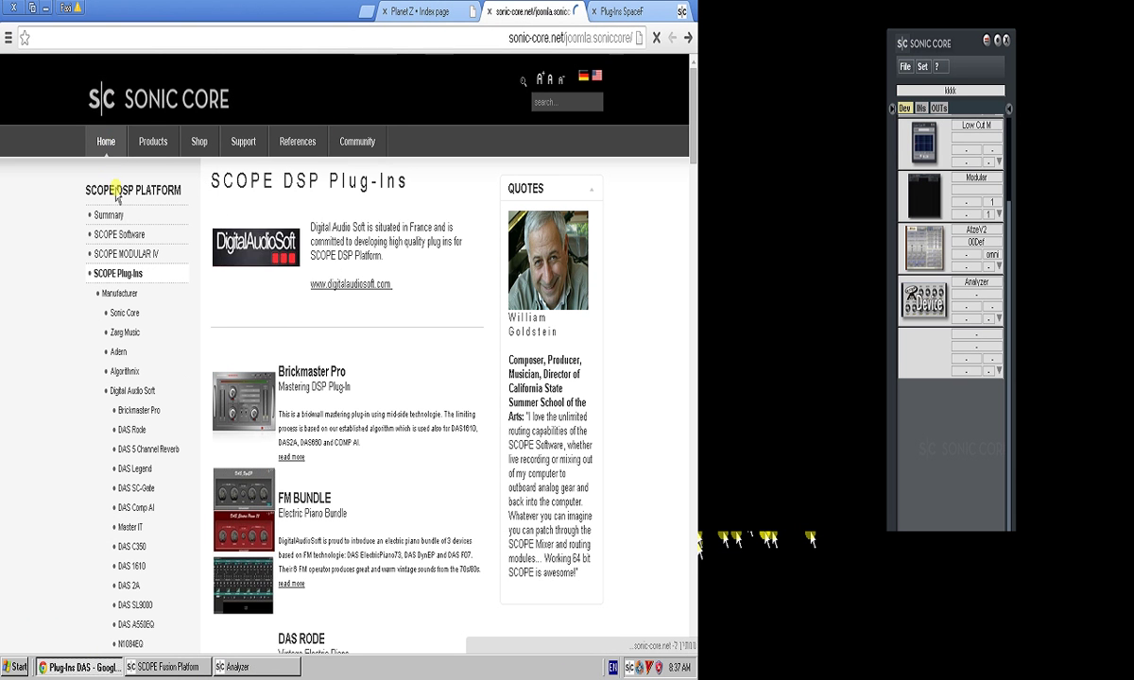
scroll(284, 231, down, 5)
scroll(283, 284, down, 3)
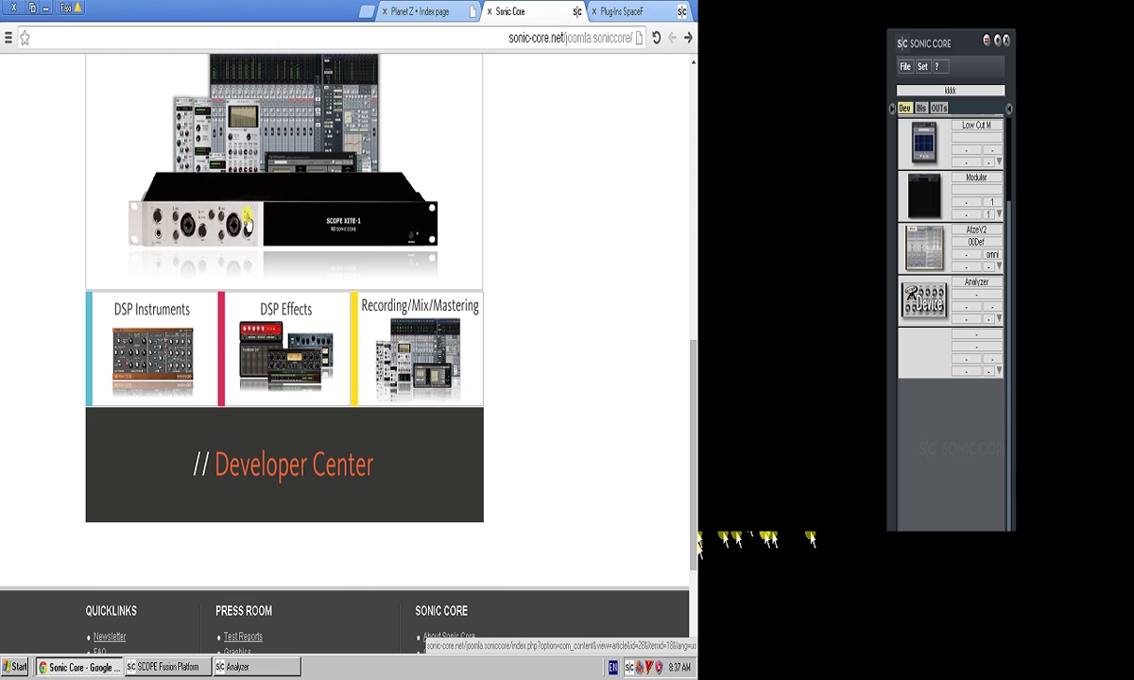
click(162, 667)
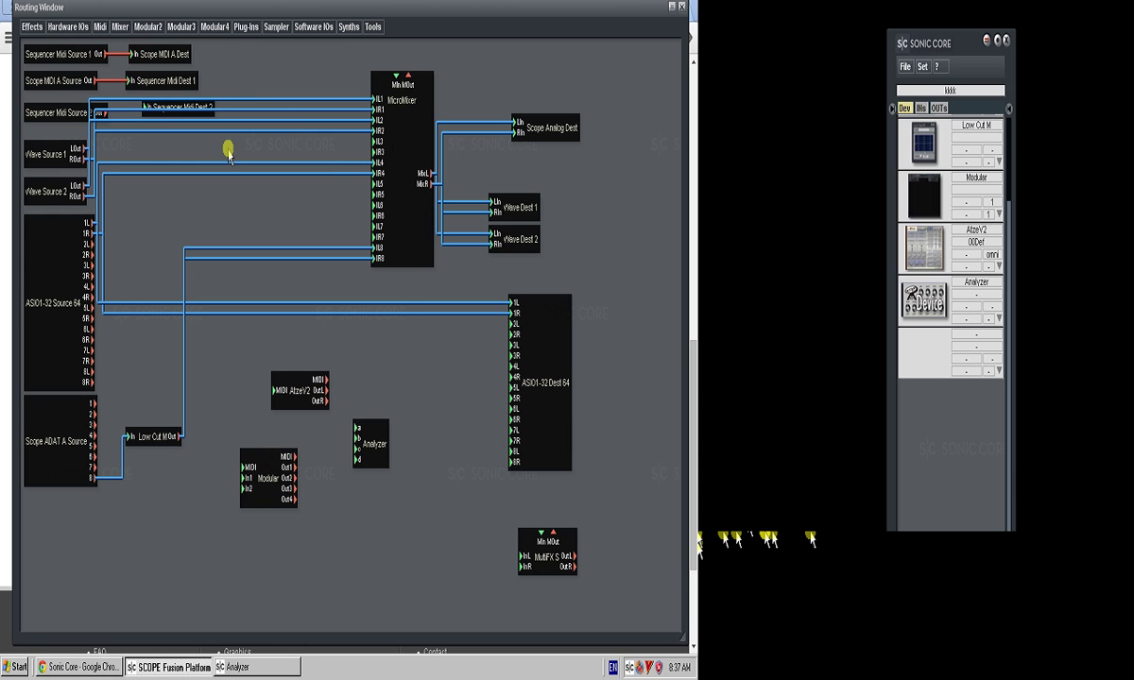
- Select the MicroMixer in the Routing Window, view its mixer surface, and close it
mouse_move(238, 136)
mouse_down()
mouse_move(28, 13)
mouse_move(123, 68)
mouse_move(119, 96)
mouse_move(101, 111)
mouse_move(236, 132)
mouse_up()
click(413, 122)
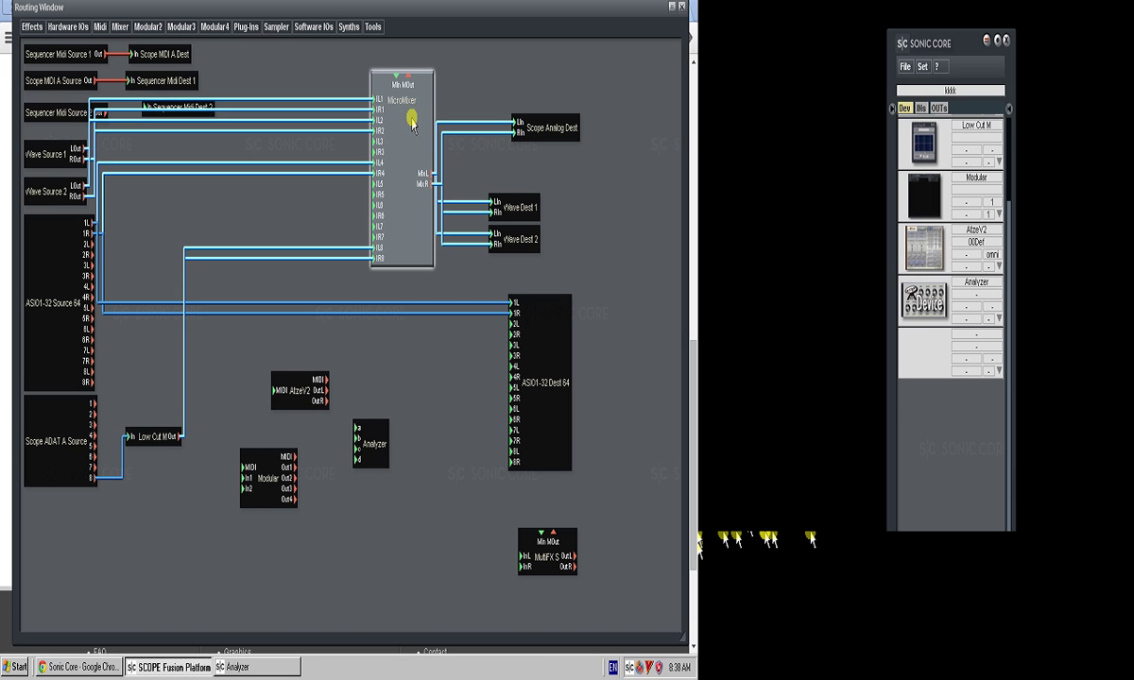
double_click(412, 123)
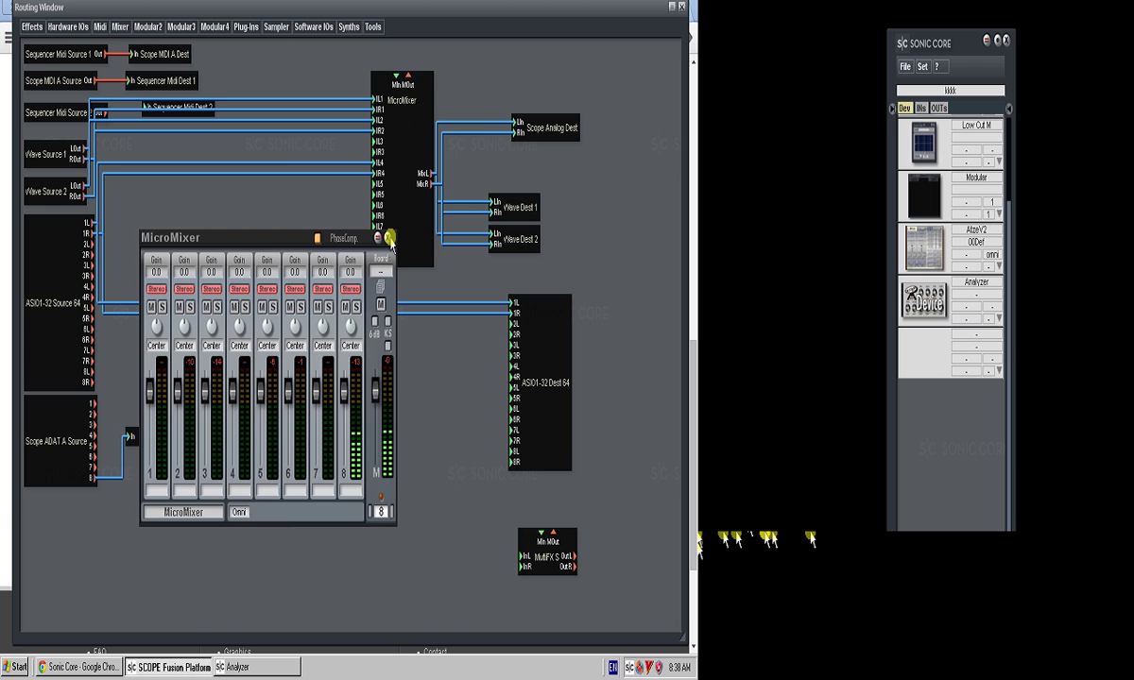
click(366, 223)
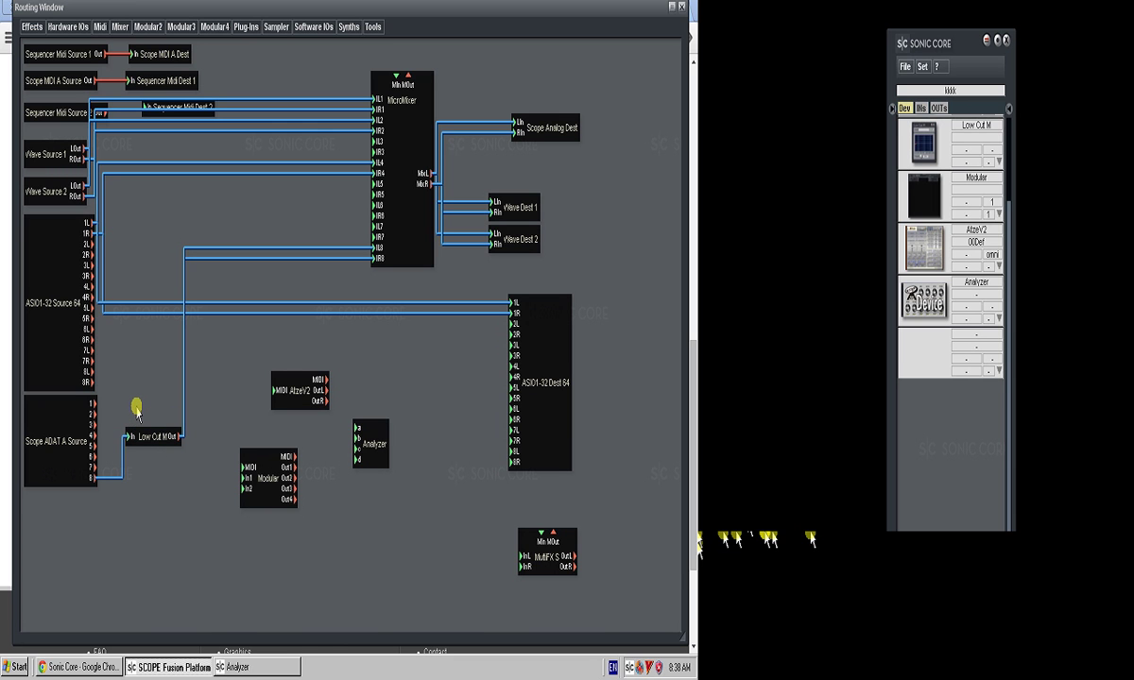
- Nudge ASIO1-32 Source 64 upward, minimize the browser and move the Routing Window clear of the desktop icons
mouse_move(66, 301)
mouse_down()
mouse_move(64, 278)
mouse_move(67, 319)
mouse_move(68, 303)
mouse_up()
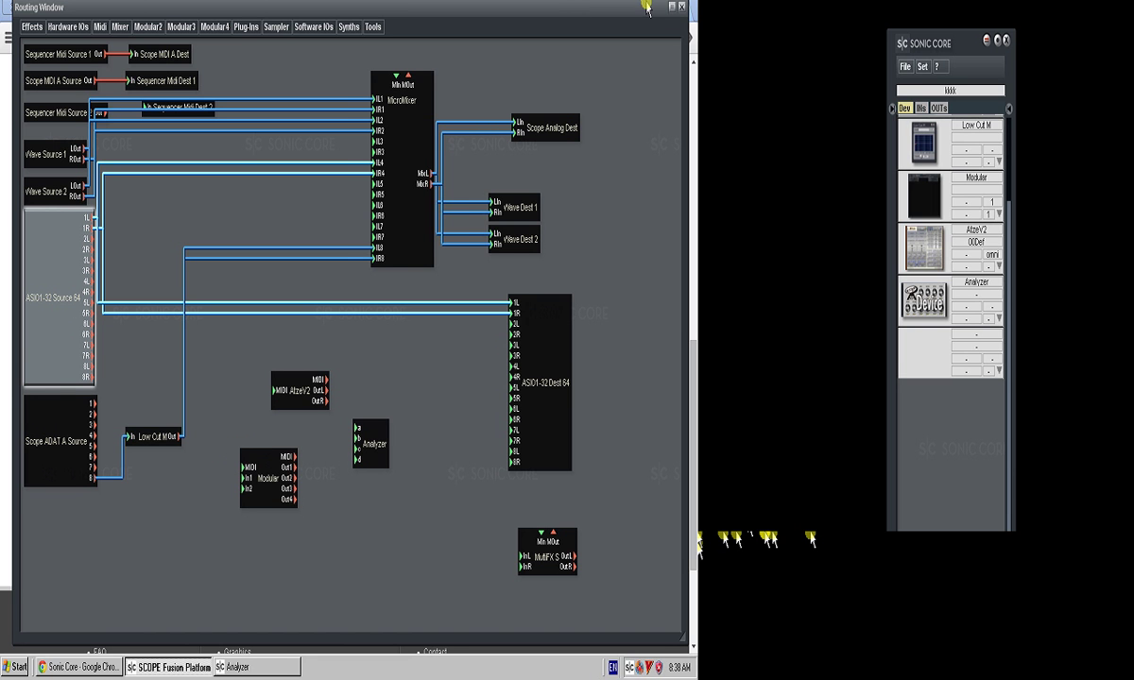
drag(648, 8, 600, 90)
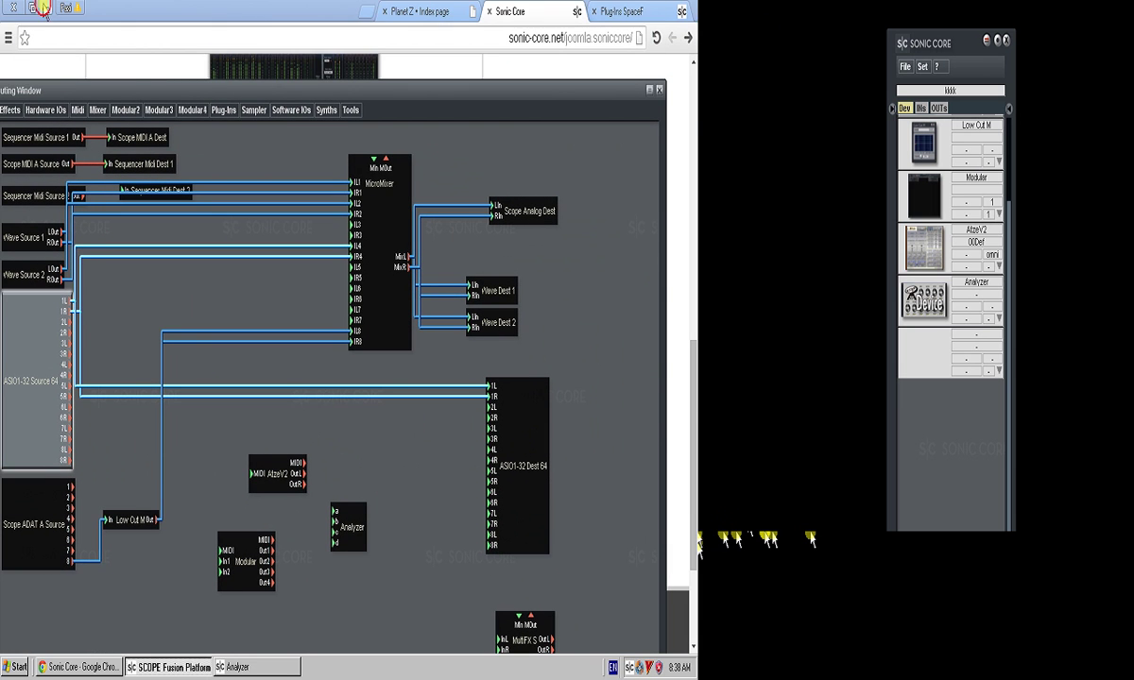
drag(115, 93, 266, 25)
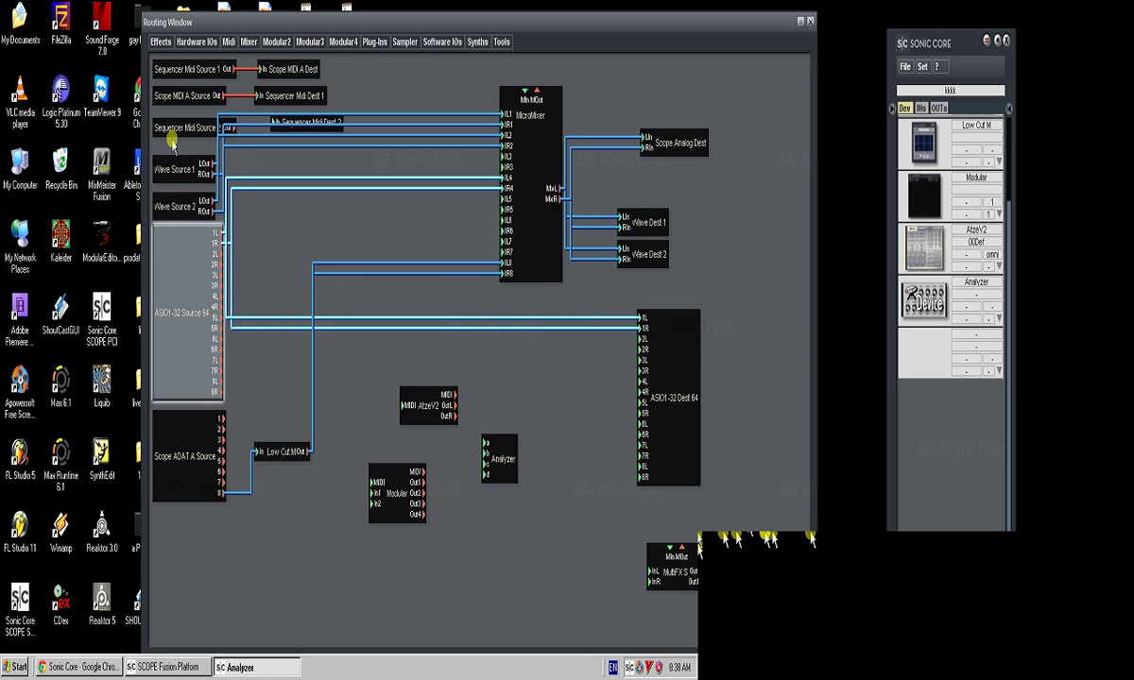
- Launch Logic Platinum 5.30 from the desktop and dismiss its splash image
double_click(59, 91)
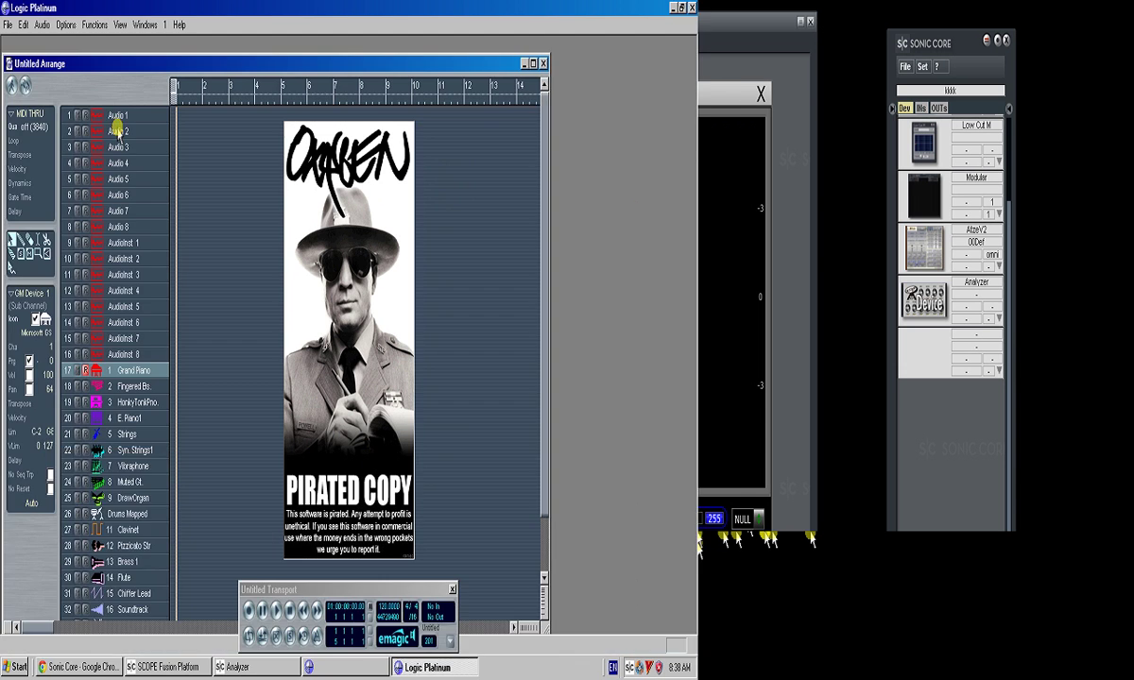
click(336, 189)
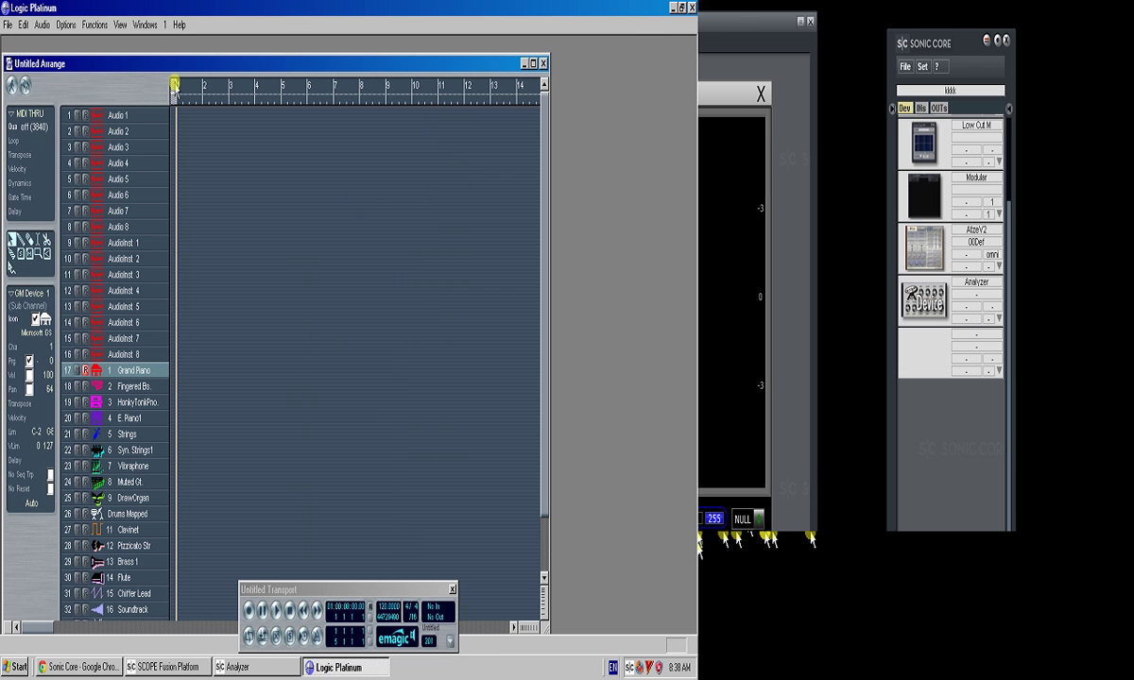
click(11, 24)
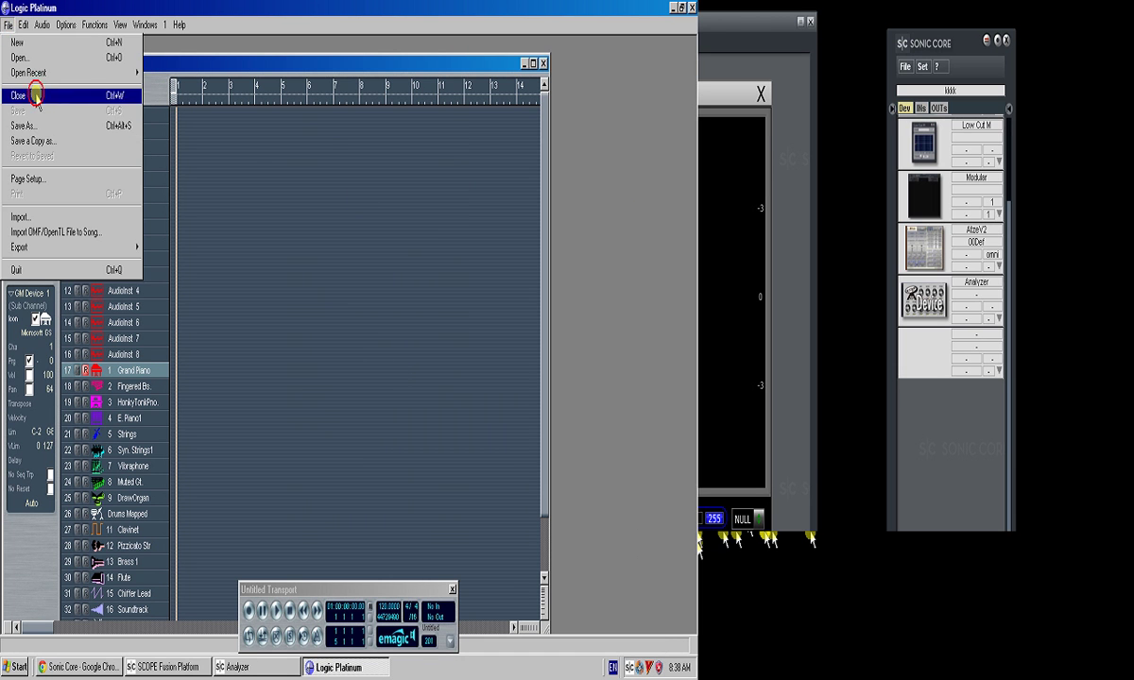
click(229, 222)
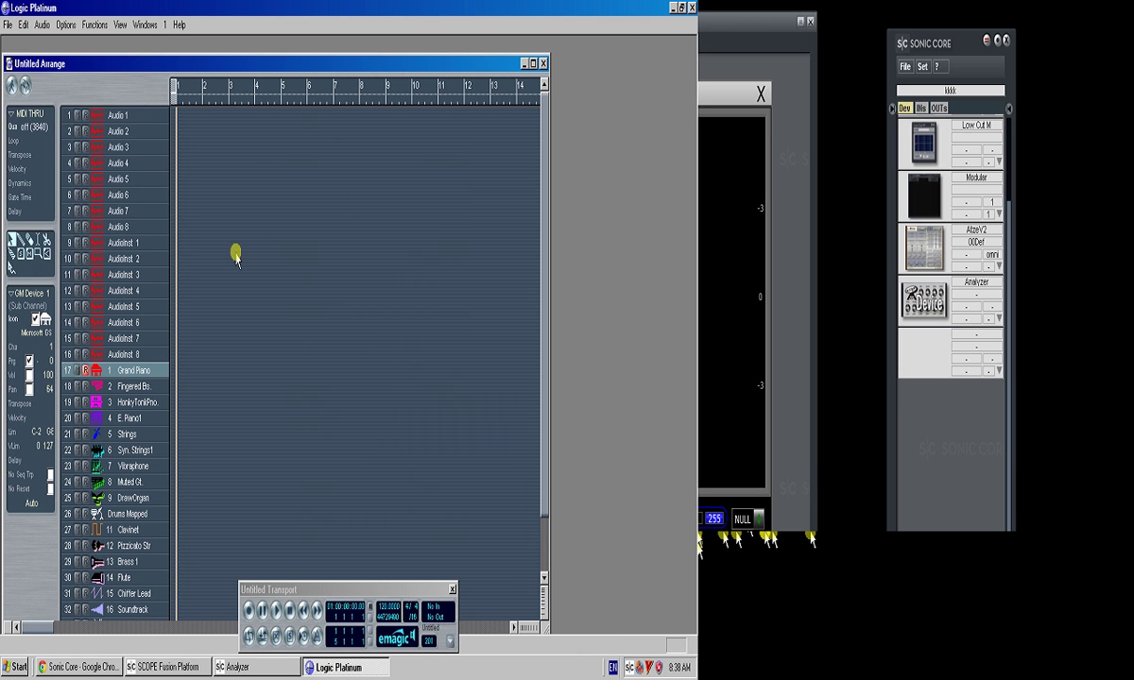
- Delete all tracks below the Grand Piano track, starting with Fingered Bs
click(150, 384)
key(Delete)
key(Delete)
key(Delete)
key(Delete)
key(Delete)
key(Delete)
key(Delete)
key(Delete)
key(Delete)
key(Delete)
key(Delete)
key(Delete)
key(Delete)
key(Delete)
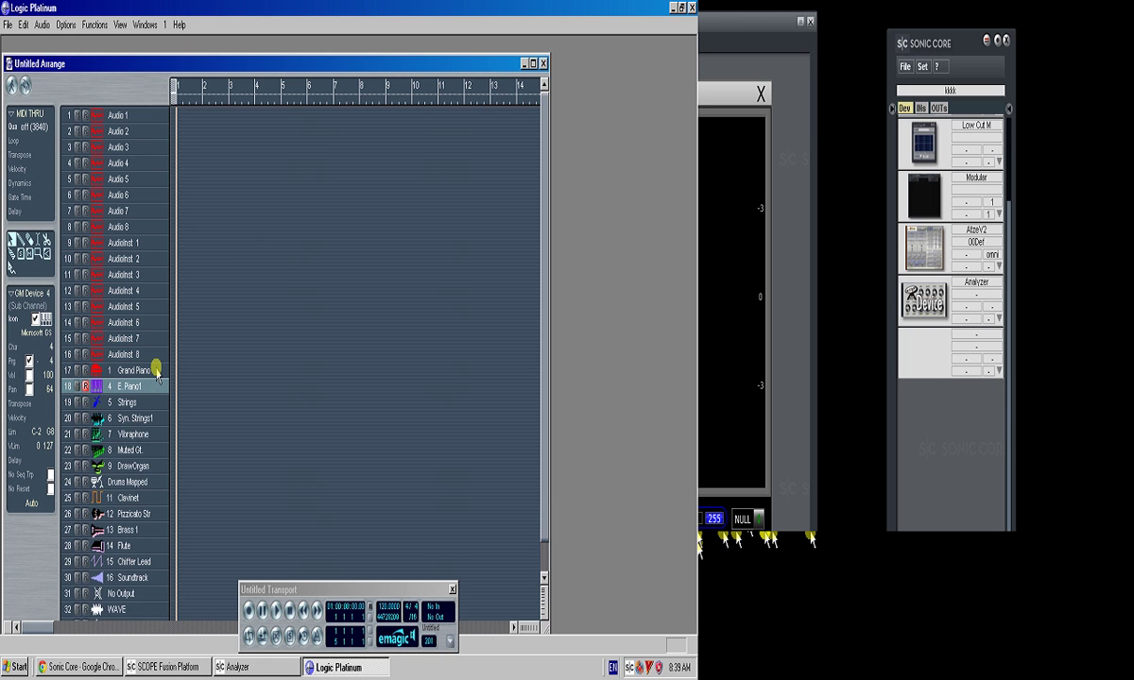
key(Delete)
key(Delete)
key(Delete)
key(Delete)
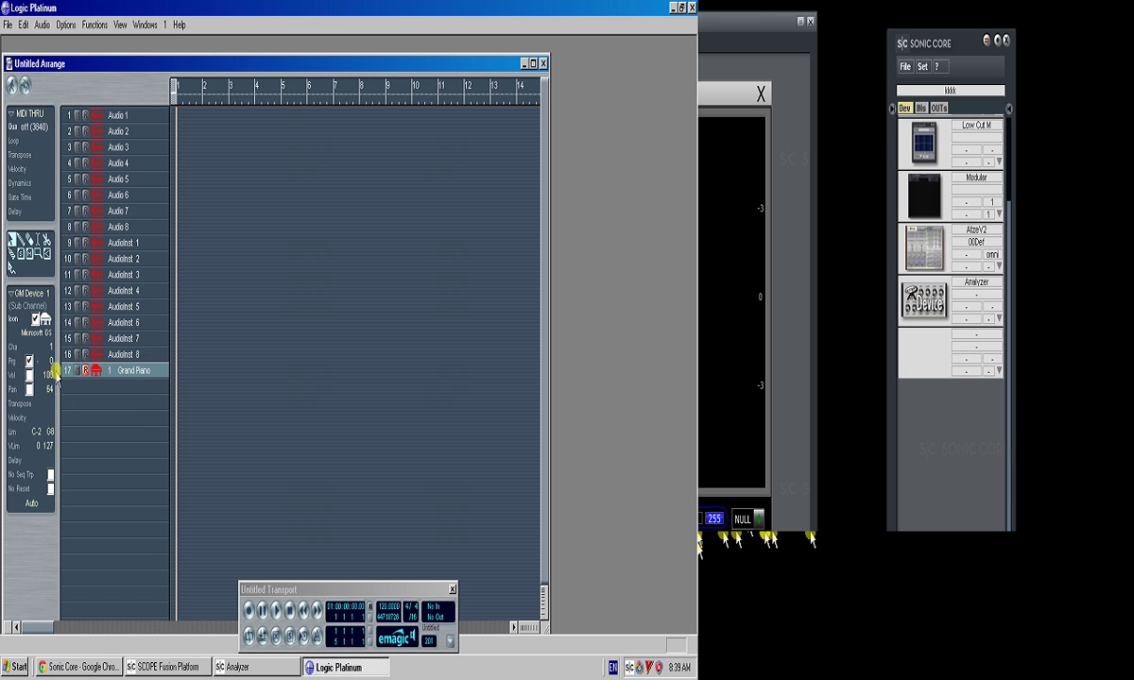
- Turn off the Grand Piano track's program setting and maximize the Arrange window
click(29, 361)
drag(264, 485, 142, 15)
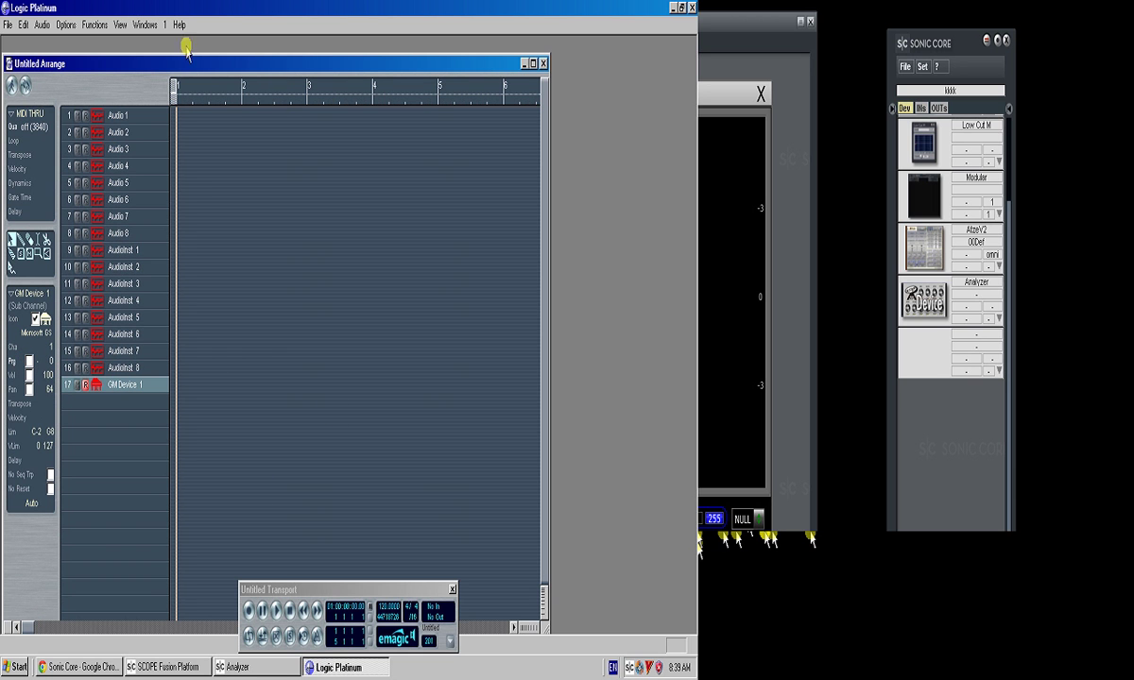
double_click(188, 63)
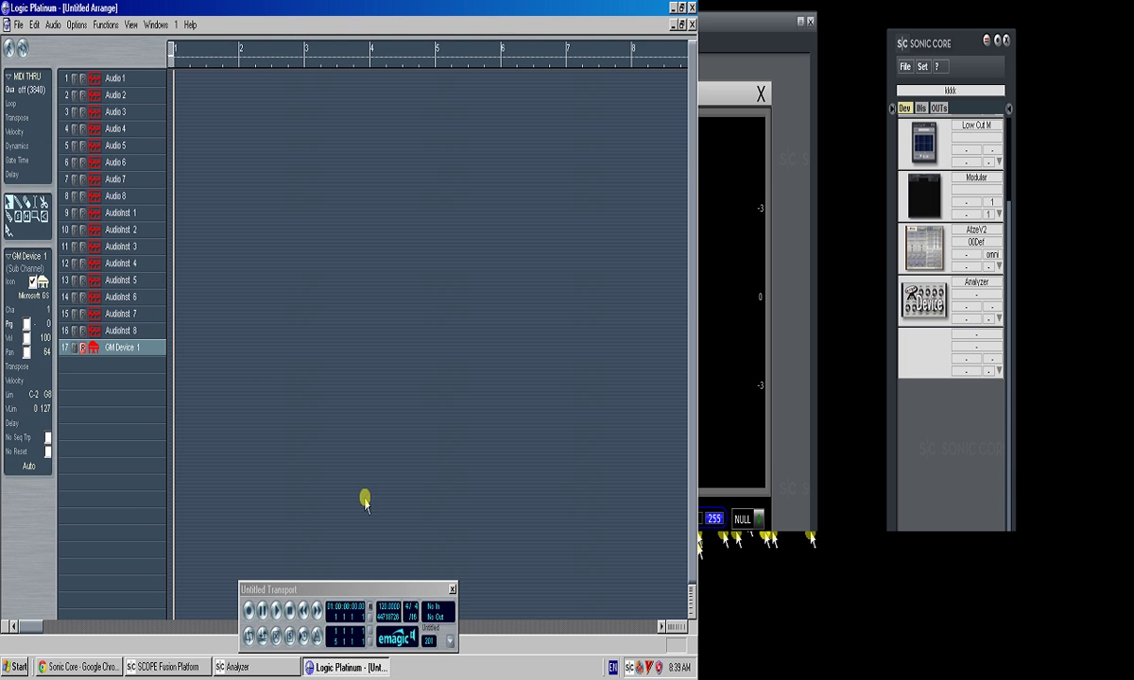
drag(349, 477, 160, 279)
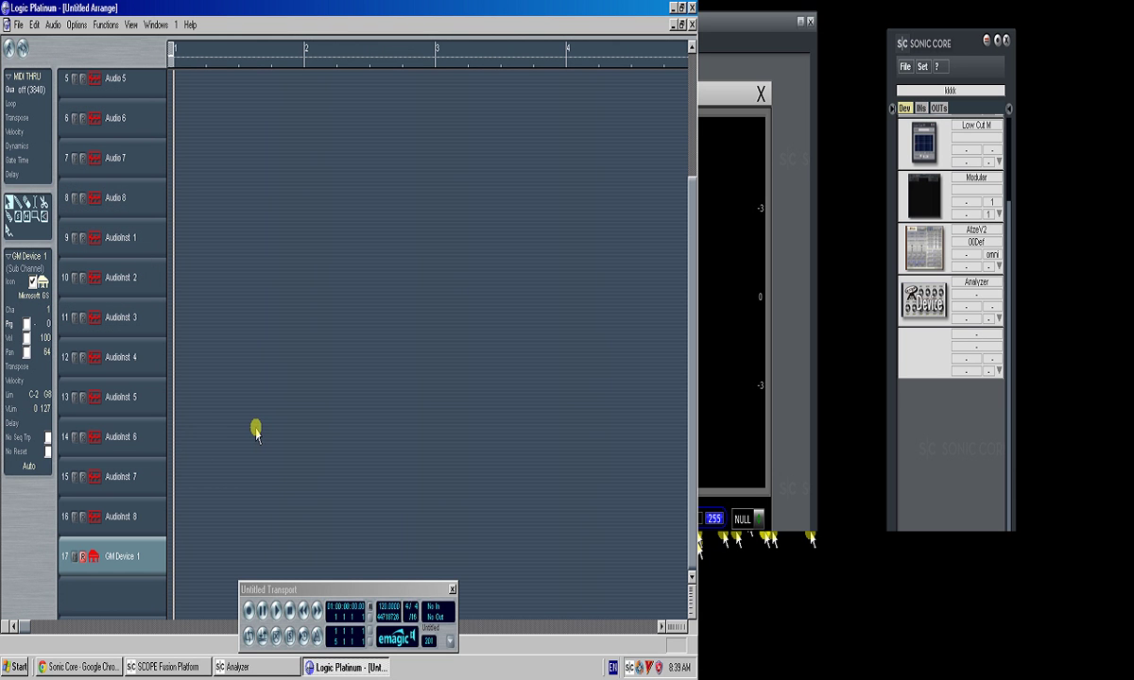
- Create a one-bar MIDI clip on the GM Device 1 track, cycle bar 1, and move the transport clear of it
click(199, 556)
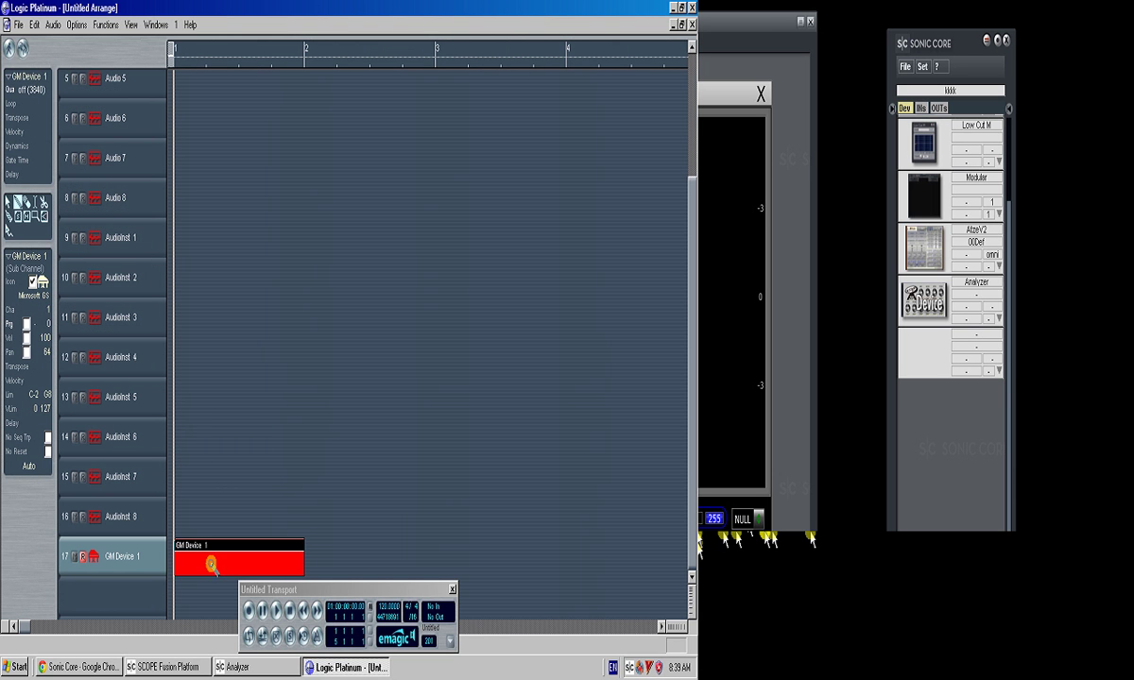
drag(174, 47, 307, 59)
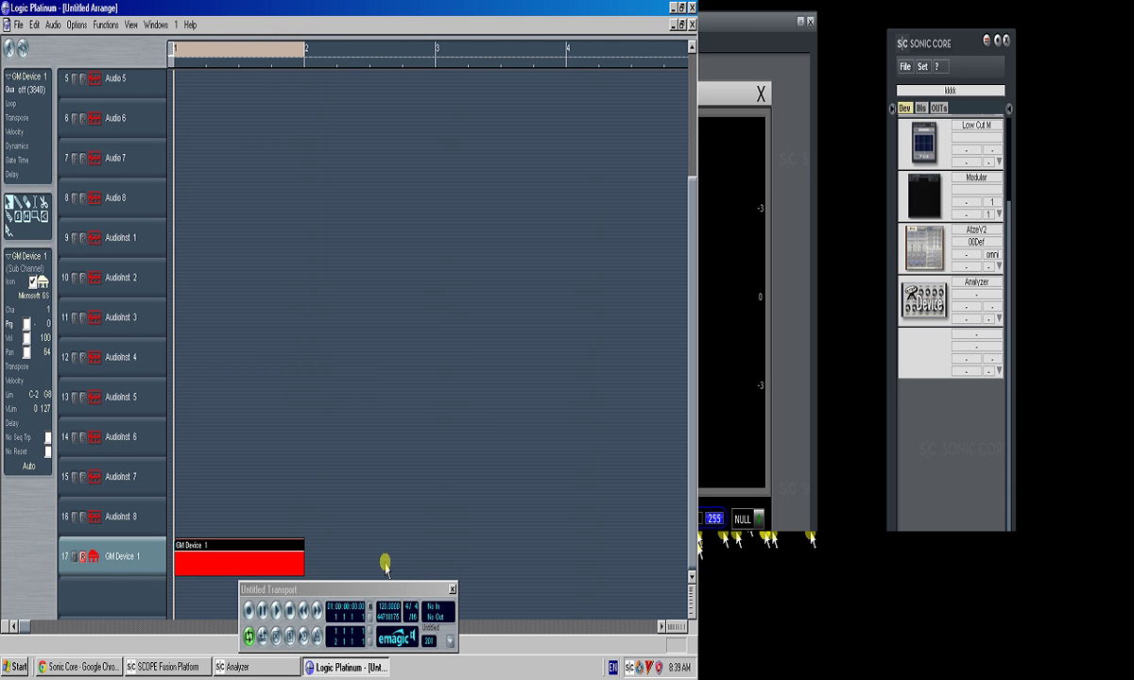
drag(359, 589, 529, 464)
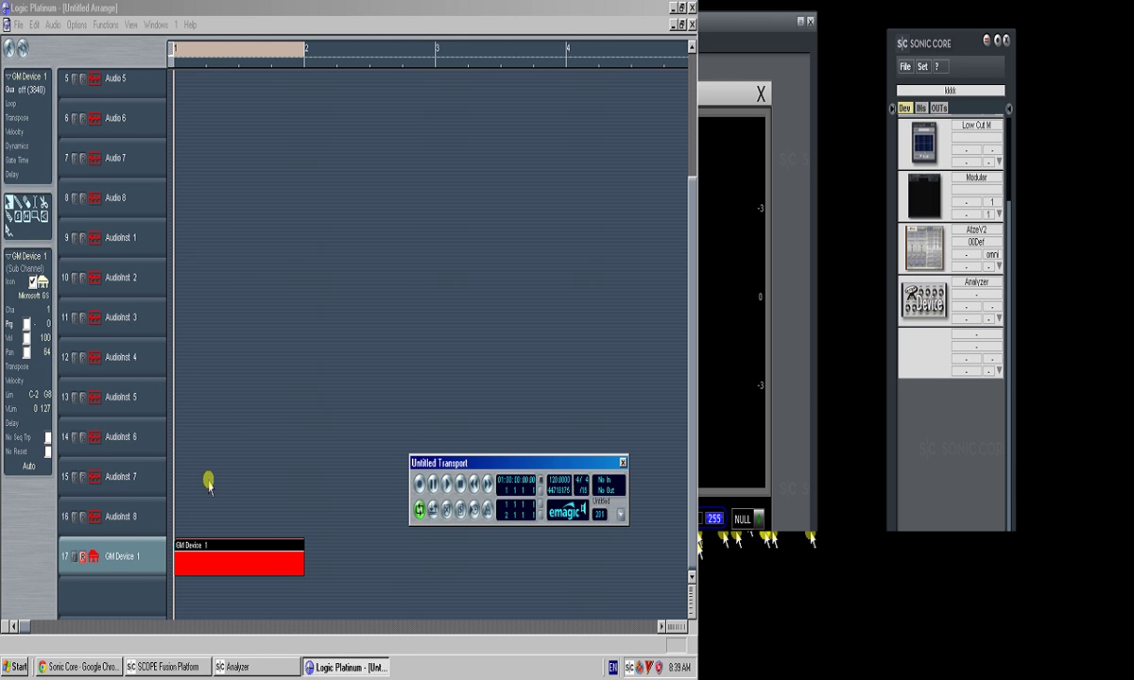
click(193, 444)
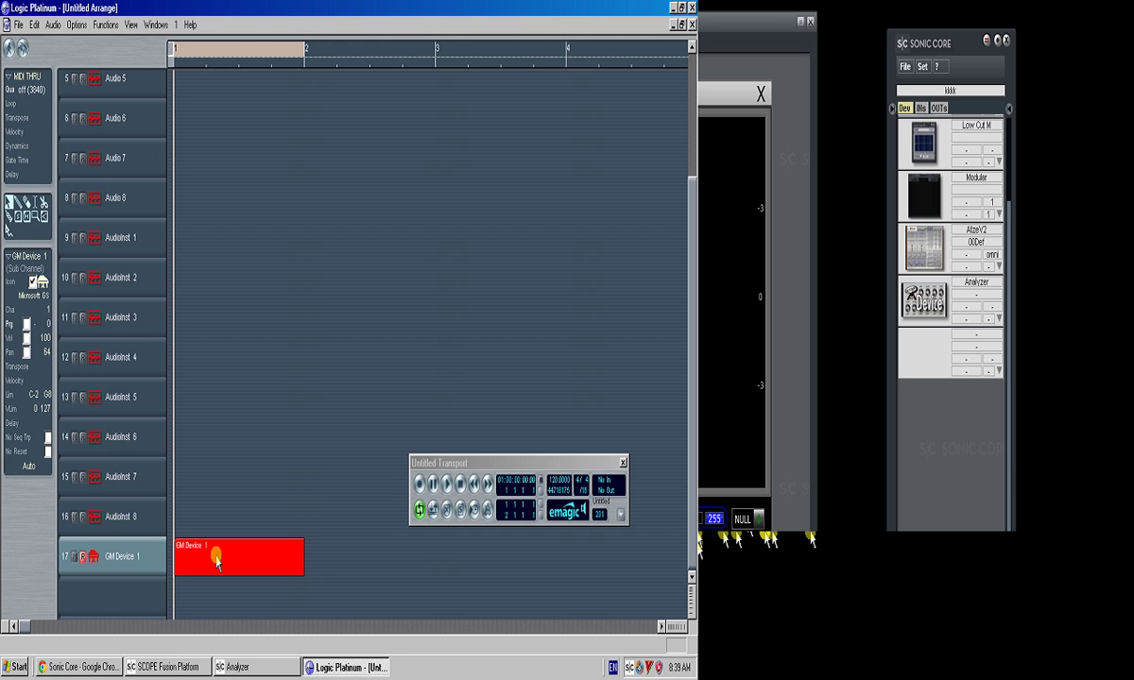
- Switch to SCOPE Fusion Platform, shift the Routing Window left, and move ASIO1-32 Source 64 and the Modular device slightly down
click(195, 667)
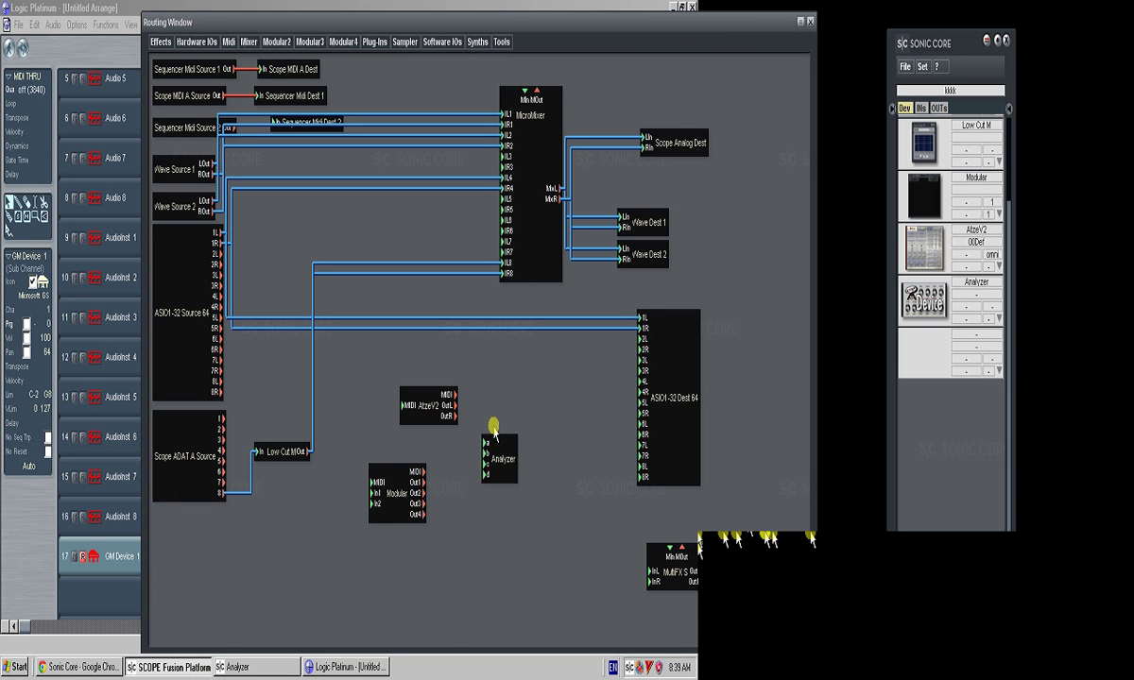
drag(501, 26, 375, 18)
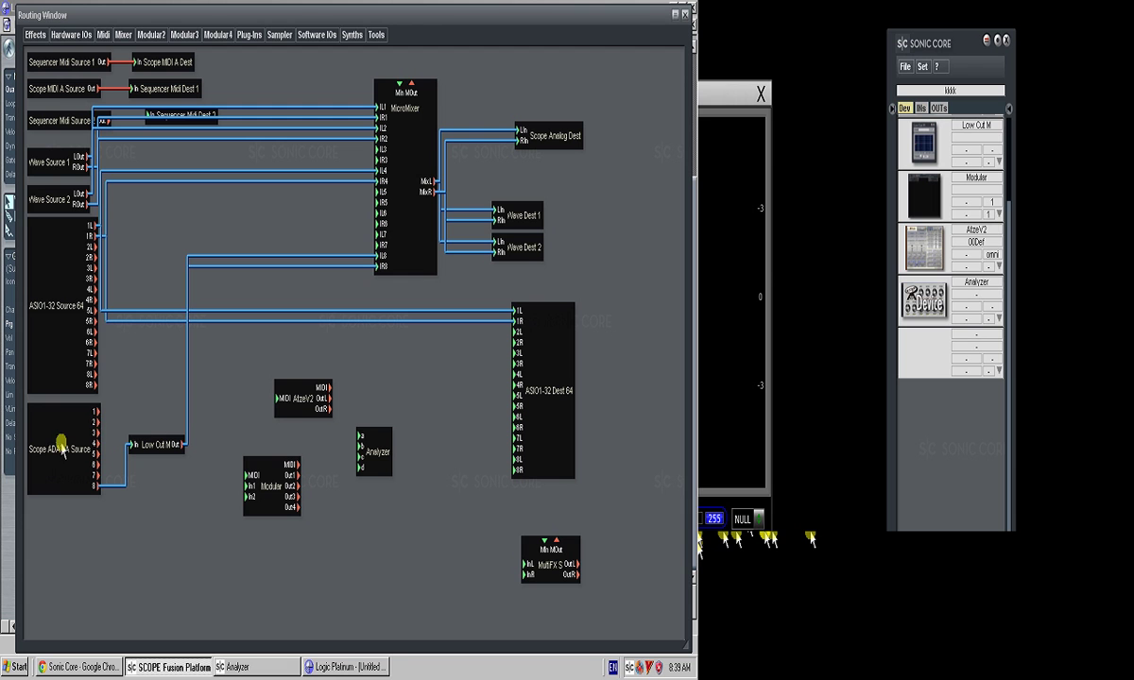
click(74, 291)
drag(74, 291, 73, 298)
drag(276, 480, 273, 510)
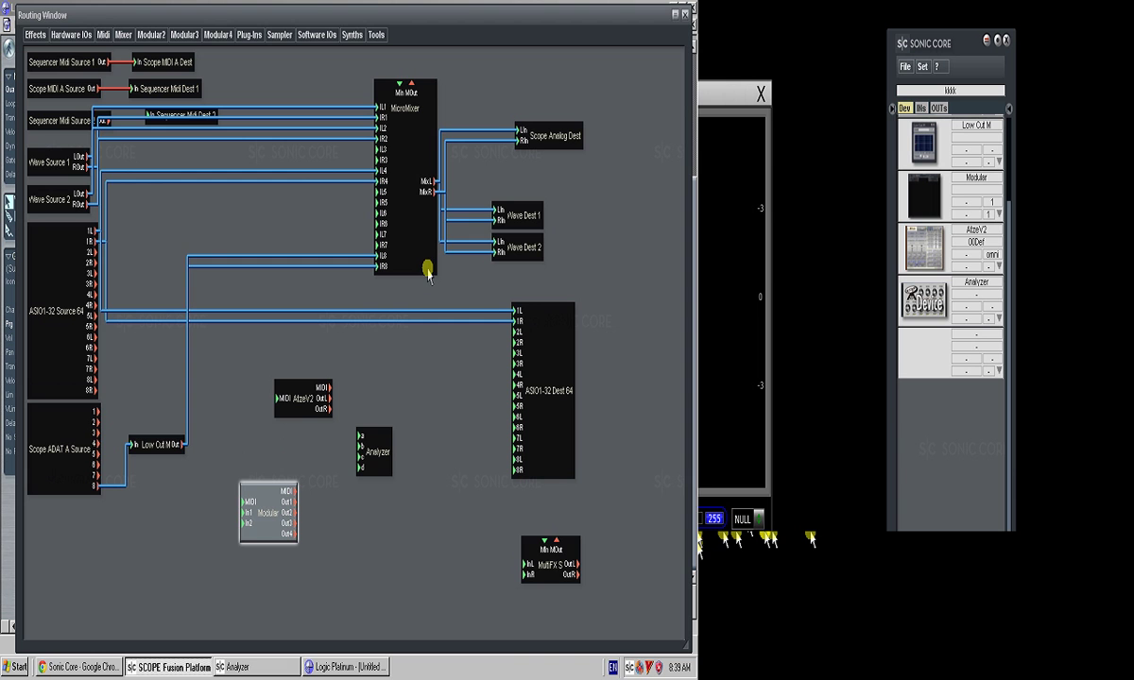
- Switch to Logic Platinum and set GM Device 1's MIDI output port to Scope PCI MIDI 1
key(alt+Tab)
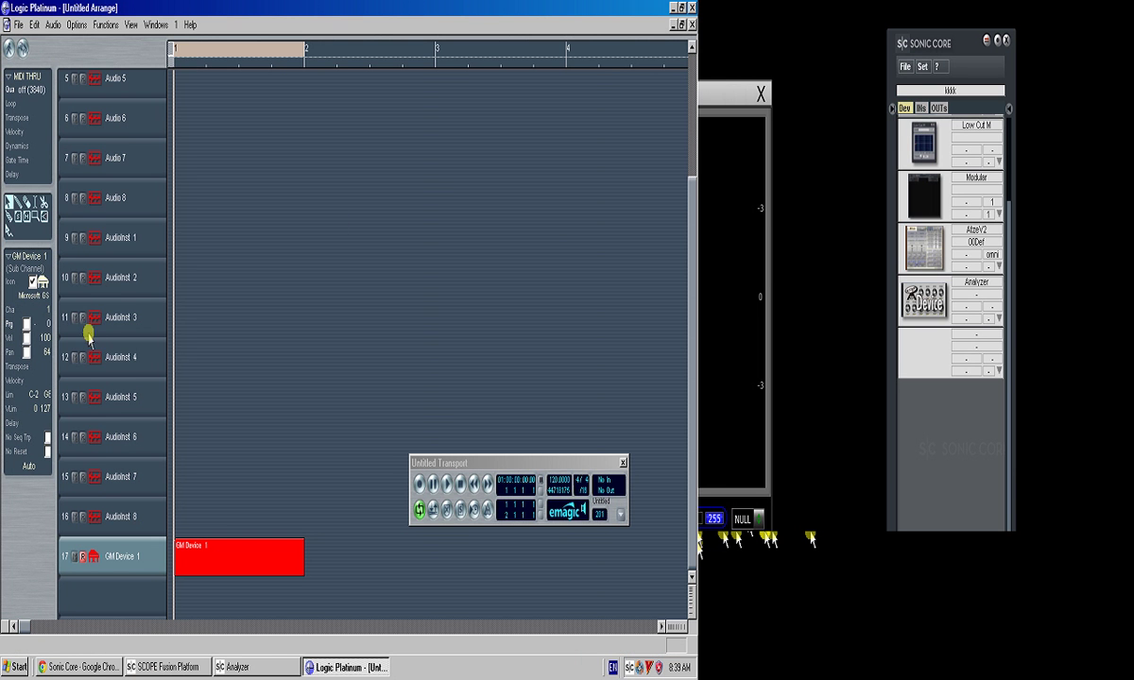
click(33, 295)
click(42, 309)
- Switch to SCOPE Fusion Platform, move the Modular device beside ASIO1-32 Dest 64, and place a U KNOW 007 synth below Low Cut M
click(160, 667)
click(347, 34)
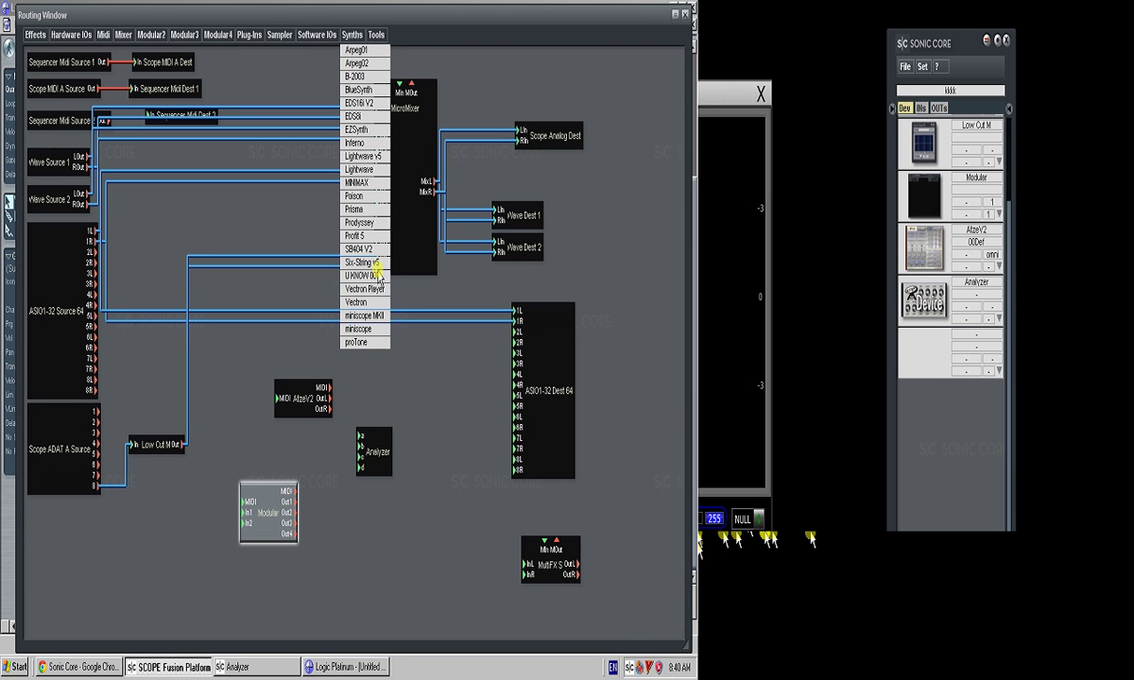
drag(268, 503, 458, 392)
click(348, 34)
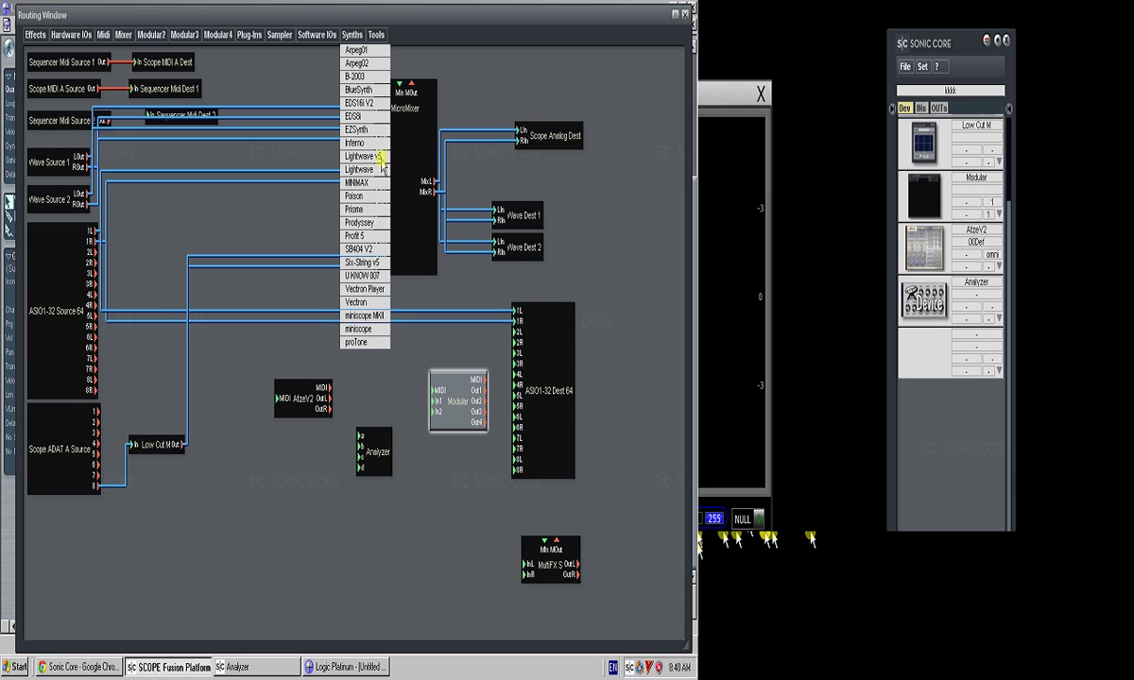
click(361, 275)
click(223, 472)
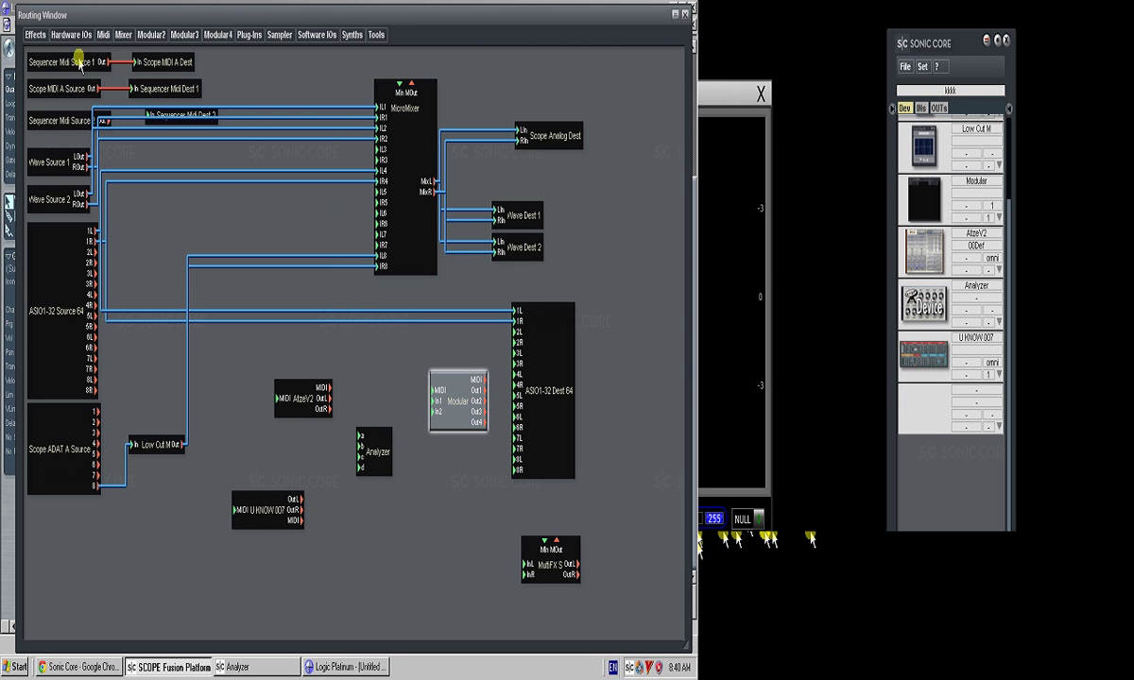
- Highlight Sequencer Midi Source 1, and check in Logic Platinum that GM Device 1 uses the Scope PCI MIDI 1 port
click(78, 62)
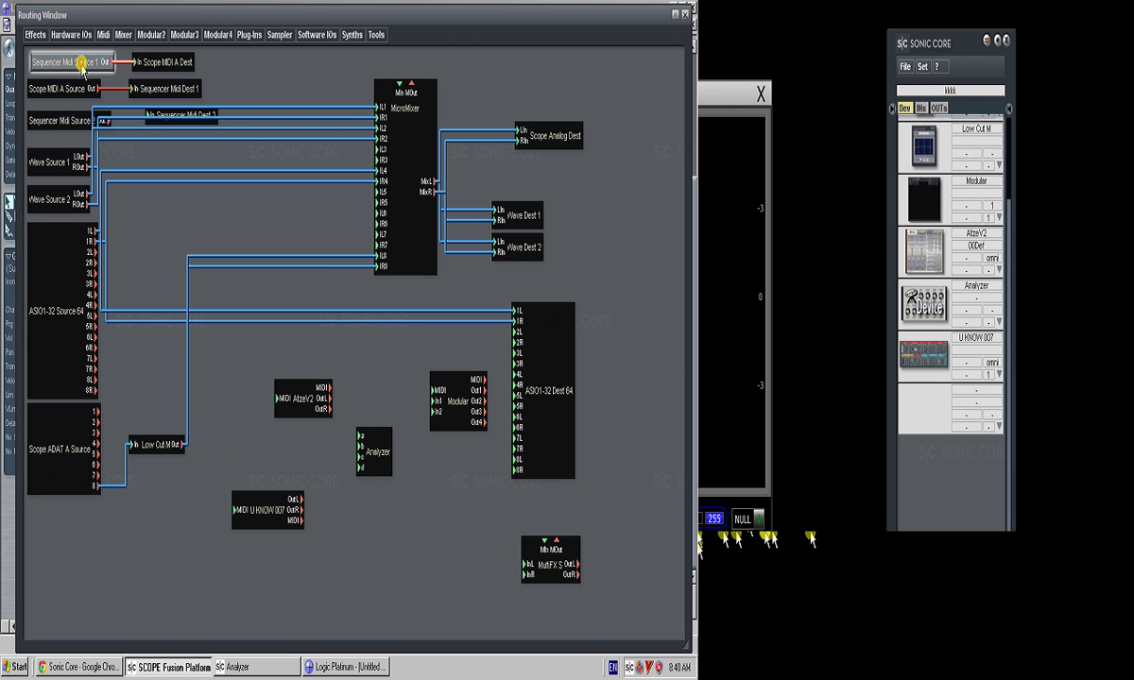
key(alt+Tab)
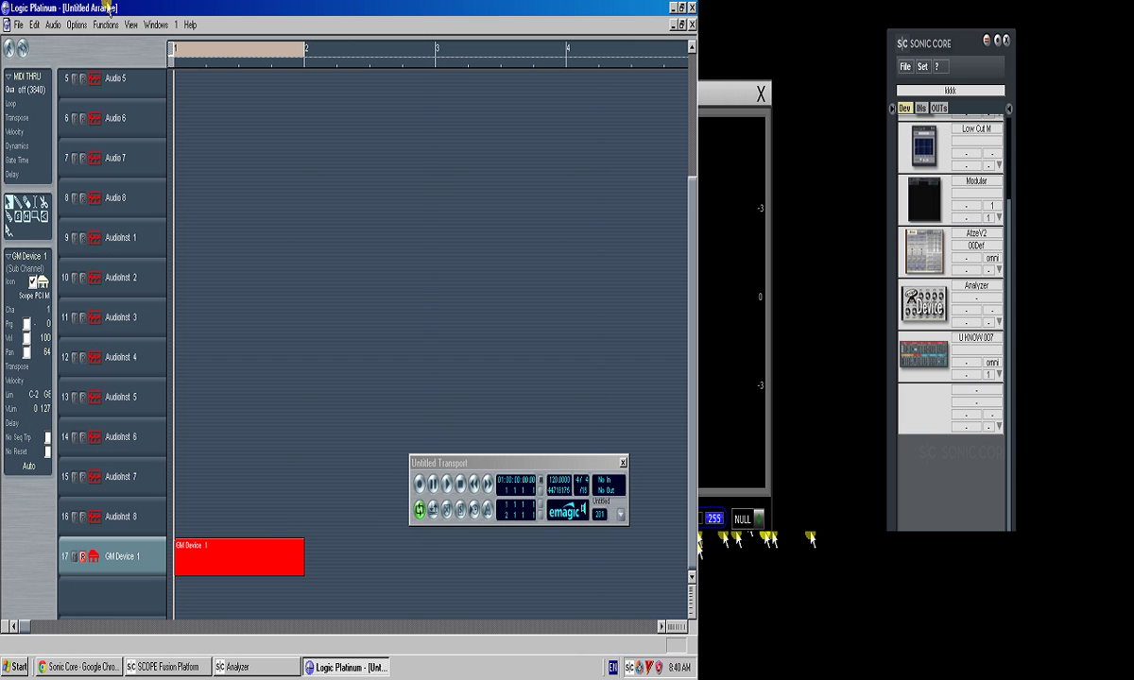
click(39, 297)
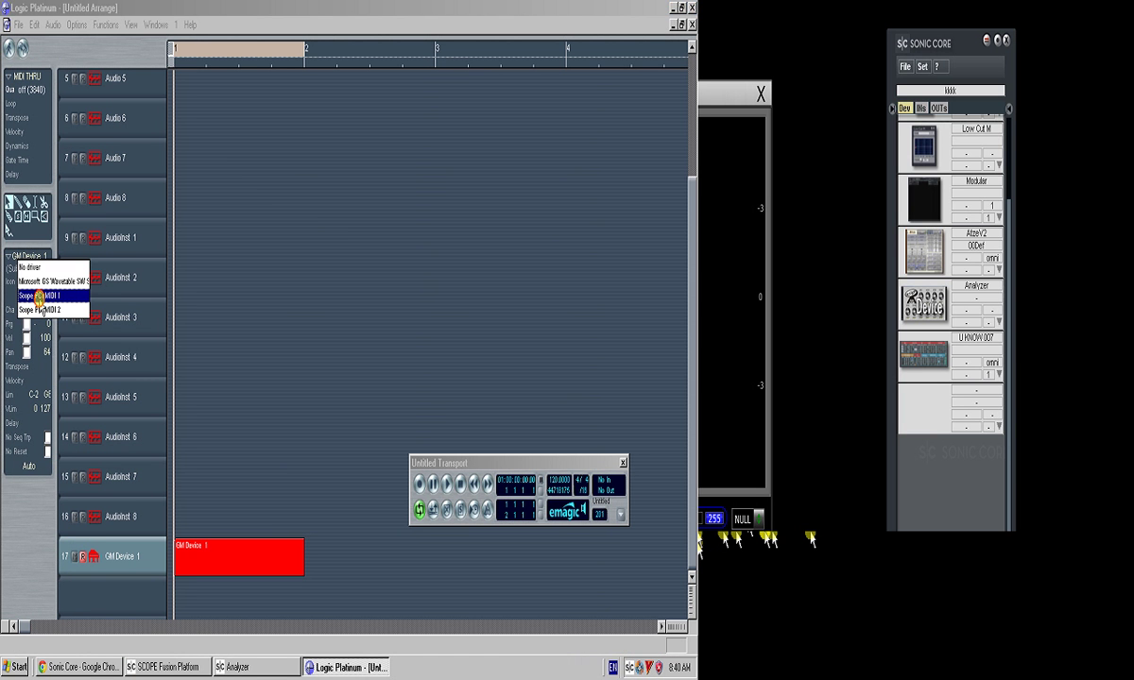
click(43, 295)
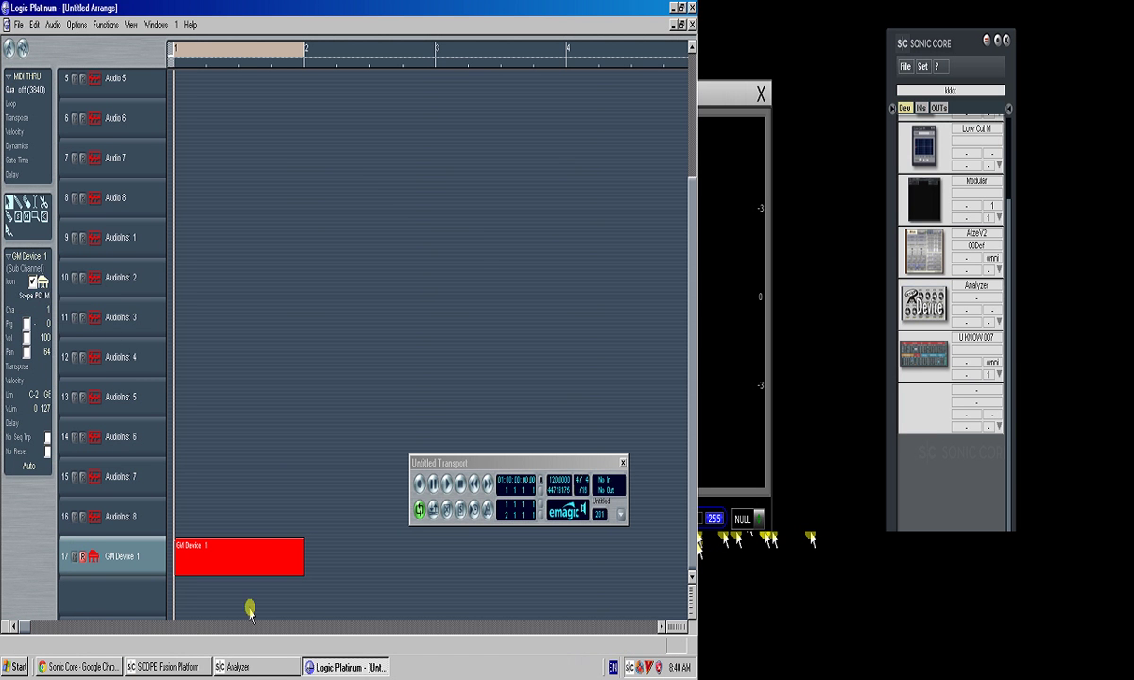
- Switch to SCOPE Fusion Platform, connect Sequencer Midi Source 1 to the U KNOW 007's MIDI input, and view the synth's surface
click(158, 667)
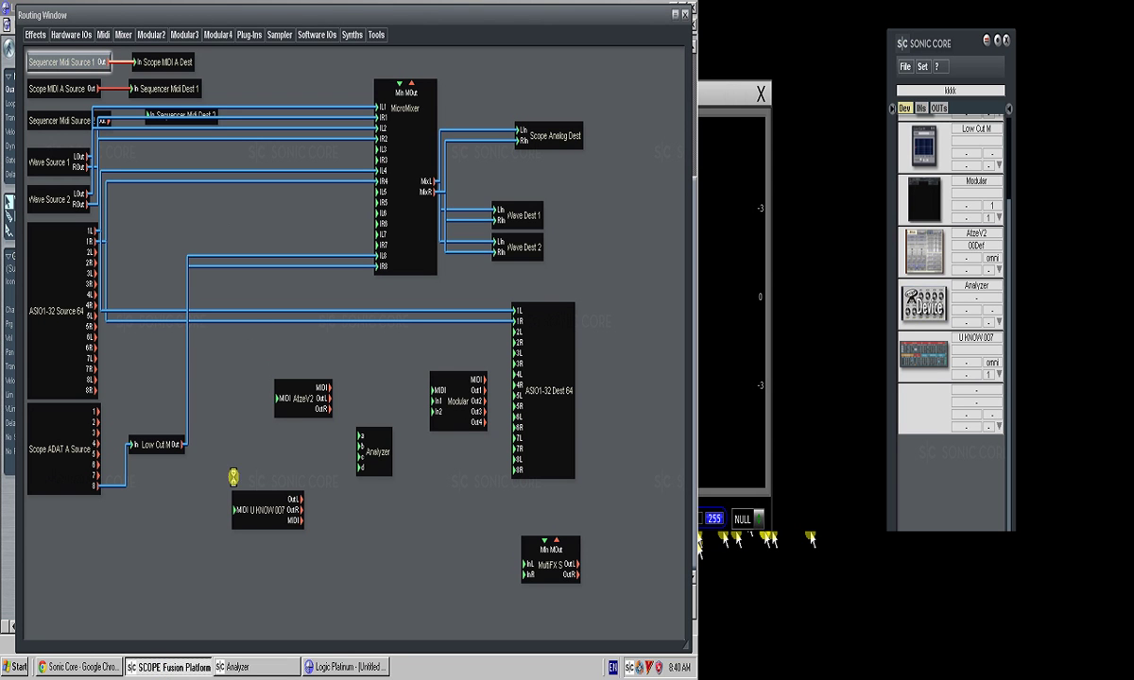
click(242, 513)
mouse_move(262, 505)
mouse_down()
mouse_move(260, 545)
mouse_move(263, 490)
mouse_move(264, 503)
mouse_up()
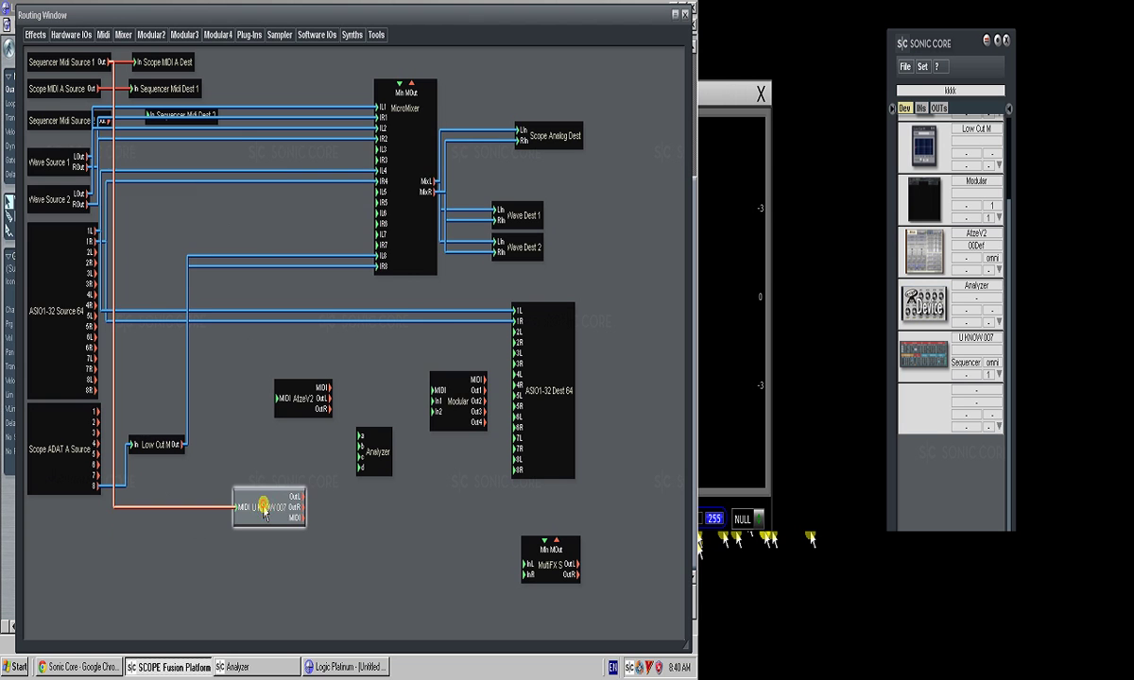
double_click(264, 504)
click(463, 145)
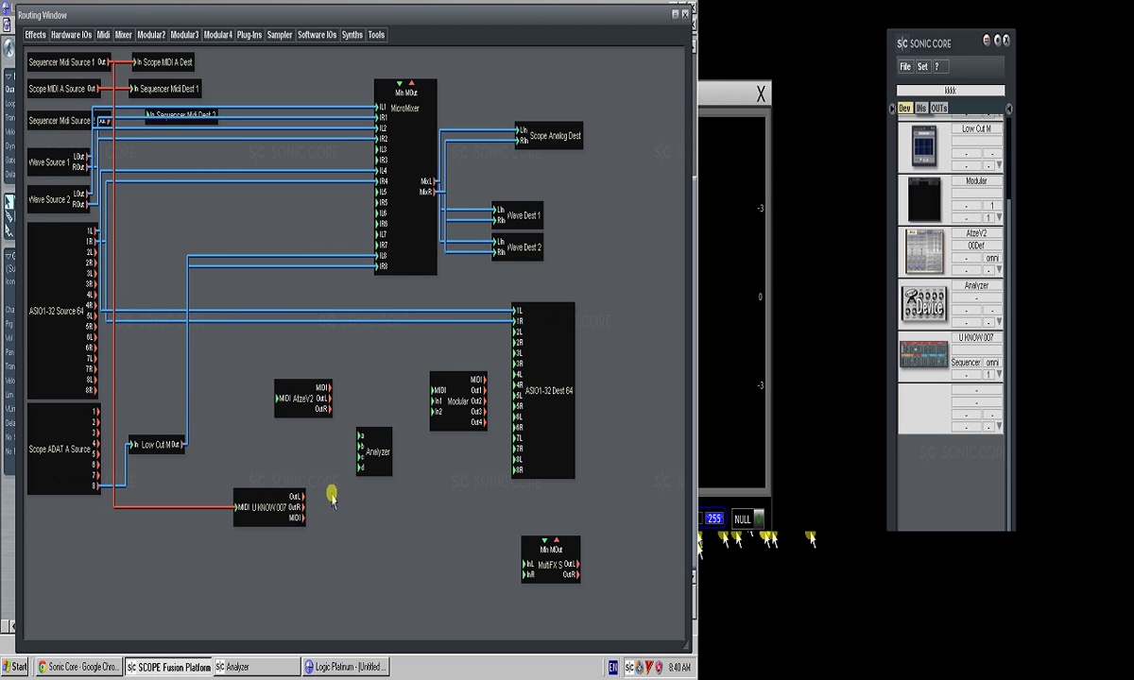
- Connect the U KNOW 007's OutL and OutR to the MicroMixer's IL3 and IR3 inputs
drag(261, 498, 300, 495)
drag(382, 151, 300, 497)
click(380, 159)
- Switch to Logic Platinum and open the GM Device 1 clip in the piano-roll editor
click(370, 2)
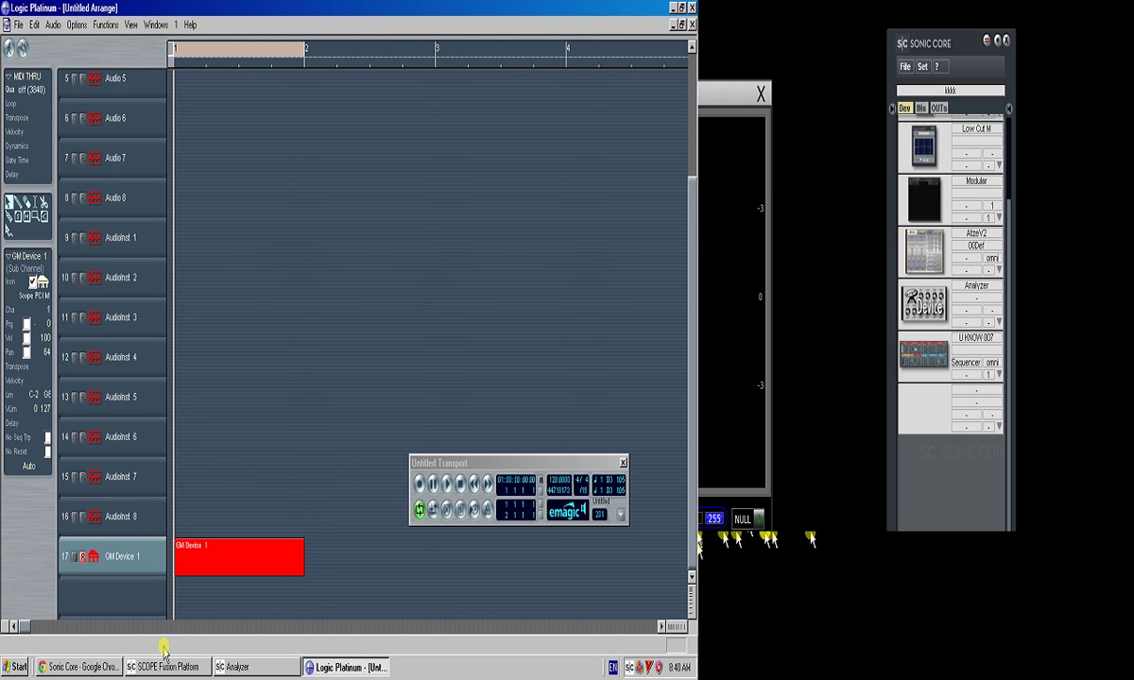
double_click(189, 548)
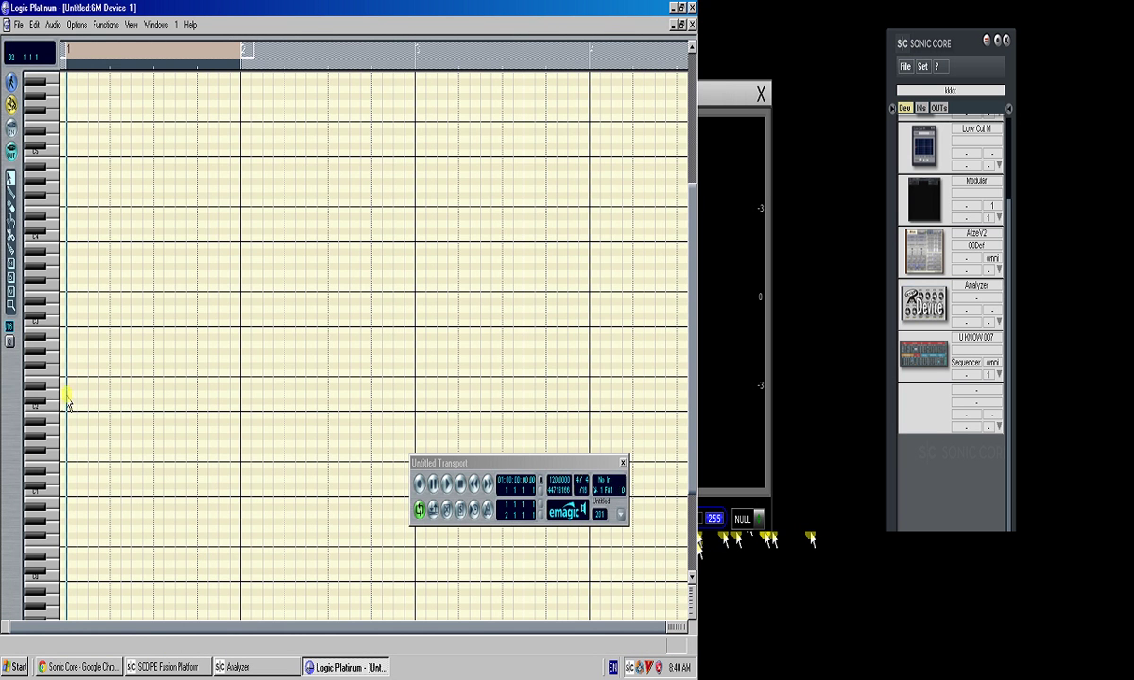
- Add a row of short C2 notes across bar 1 of the GM Device 1 clip and play the loop
click(102, 408)
click(136, 408)
click(172, 409)
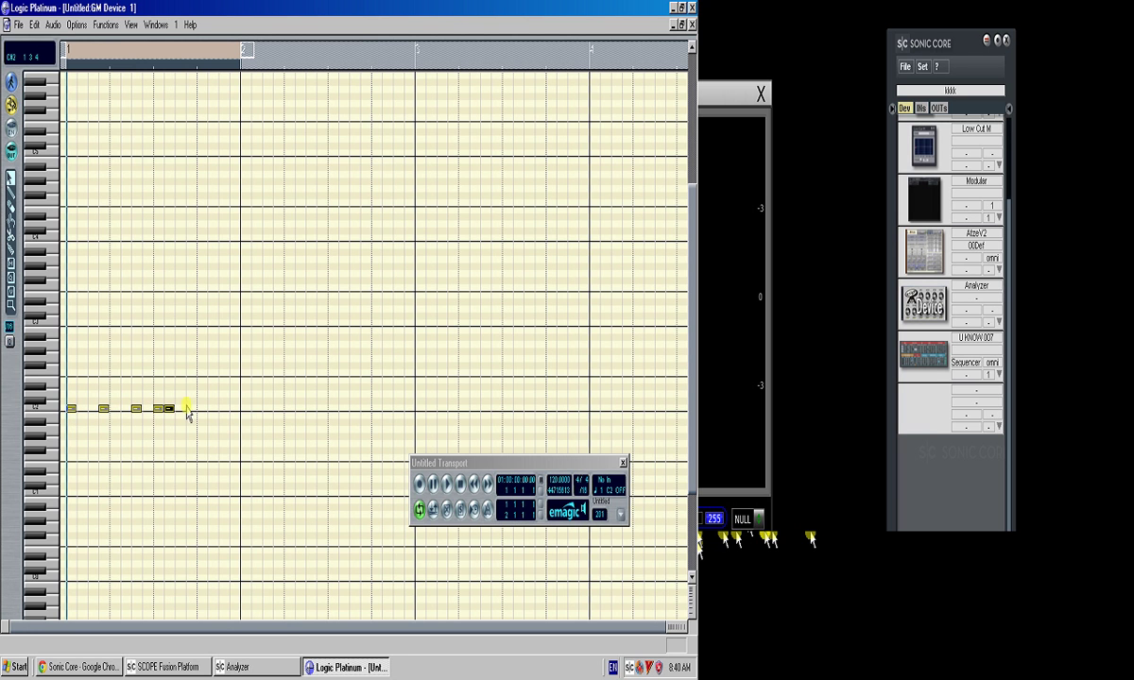
click(201, 409)
click(223, 408)
key(space)
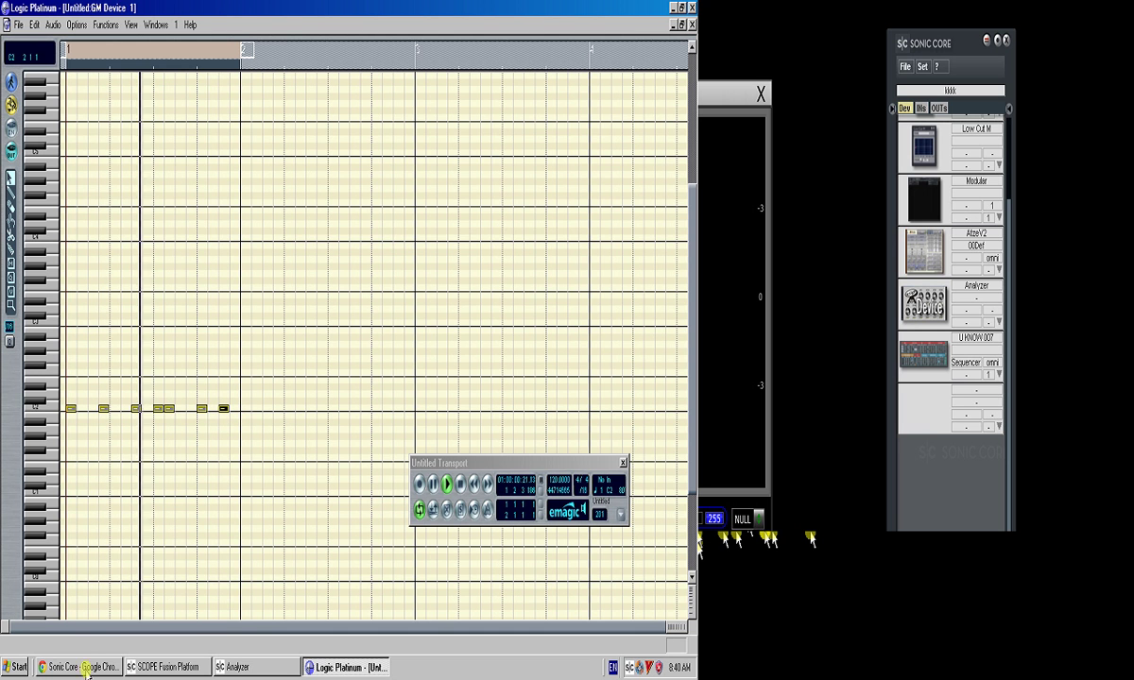
- Switch to SCOPE Fusion Platform and use the U KNOW 007's surface to invoke MIDI control assignment for filter FREQ and adjust the amplifier envelope's attack
click(139, 667)
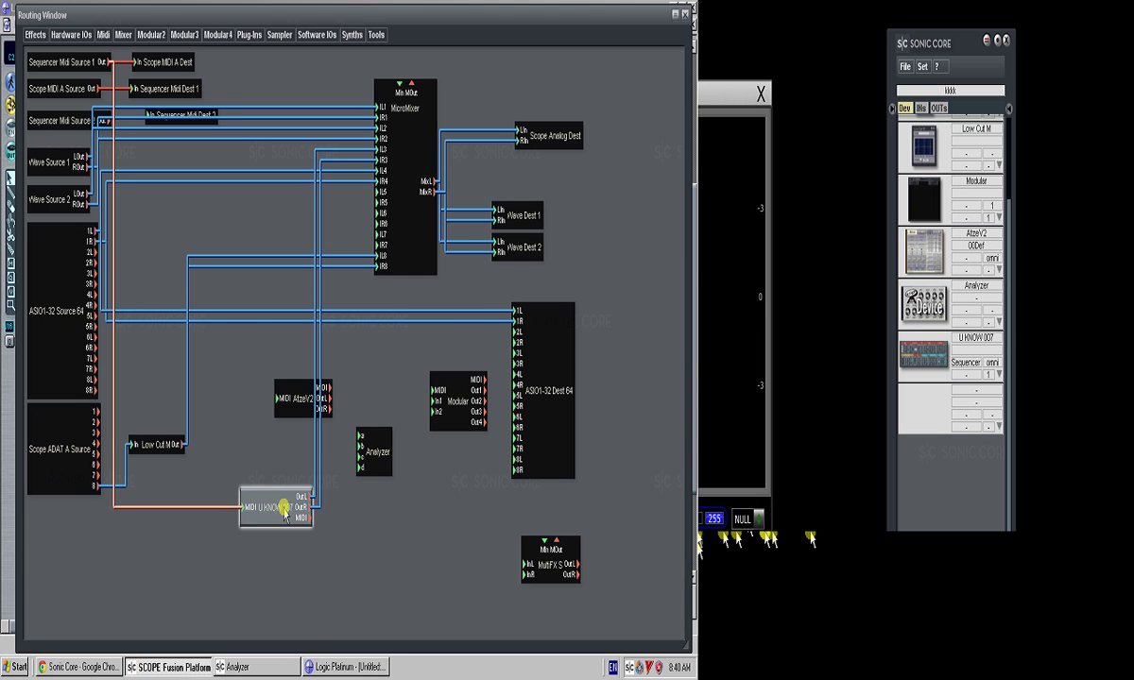
double_click(284, 511)
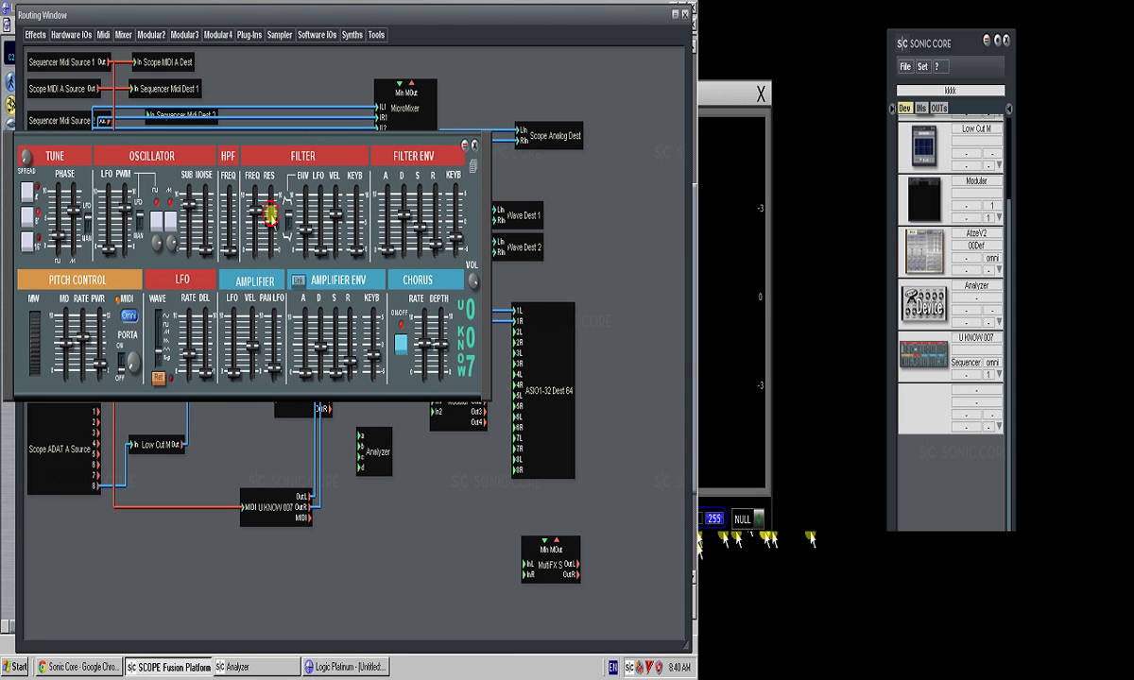
right_click(257, 225)
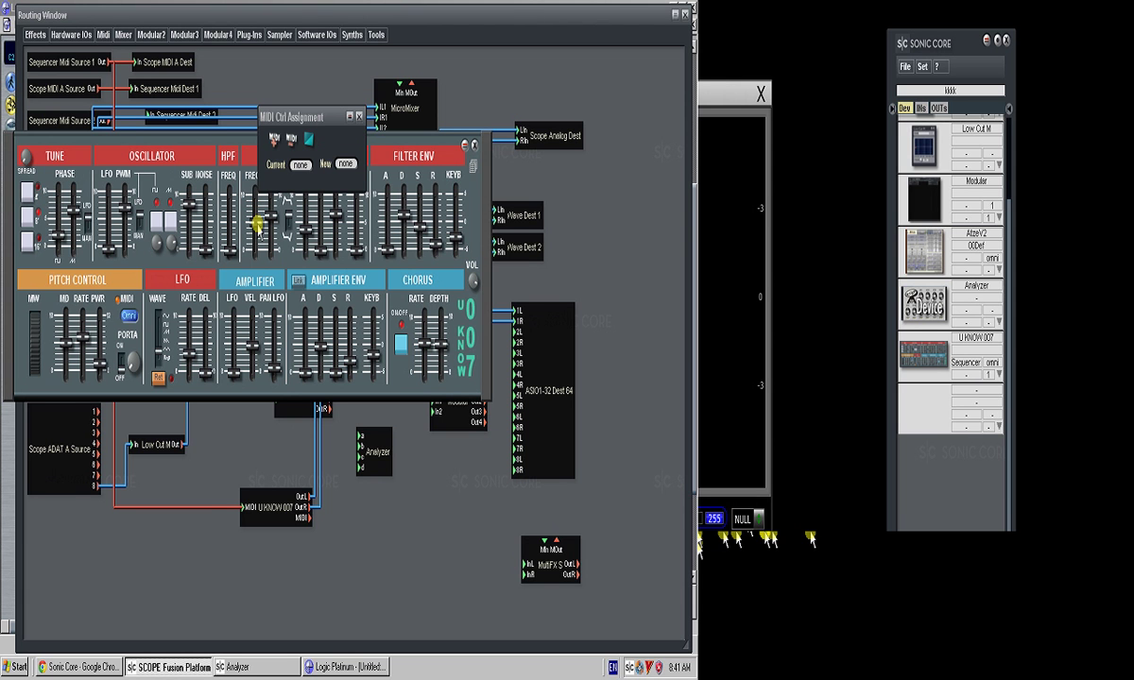
click(269, 138)
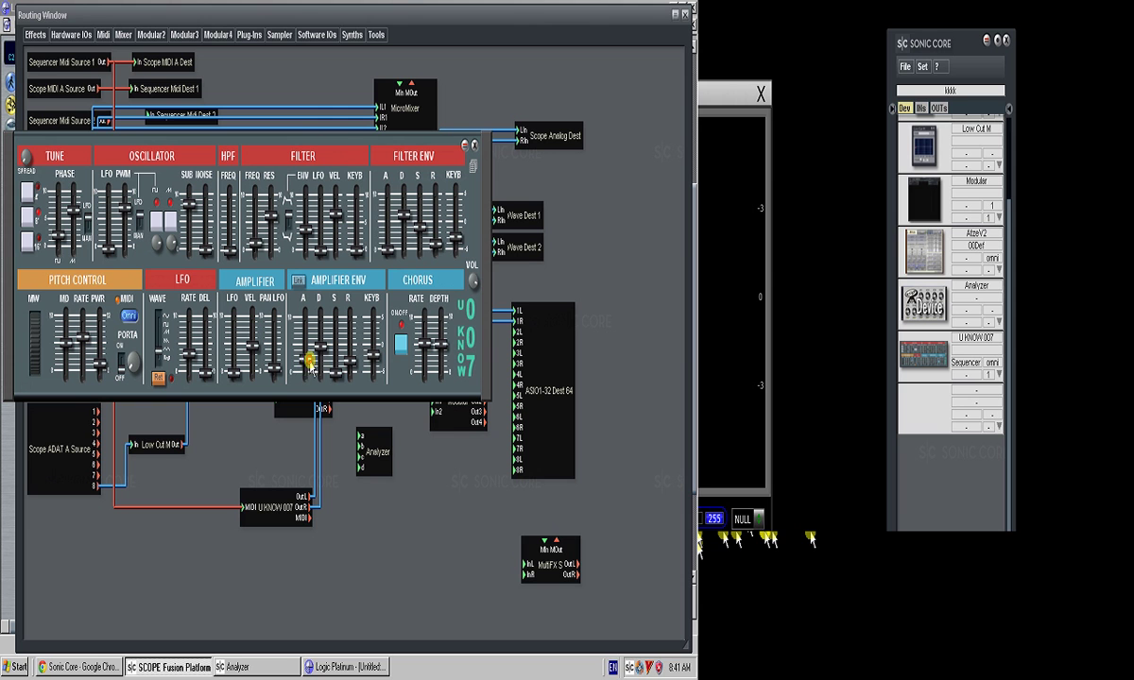
drag(311, 363, 316, 370)
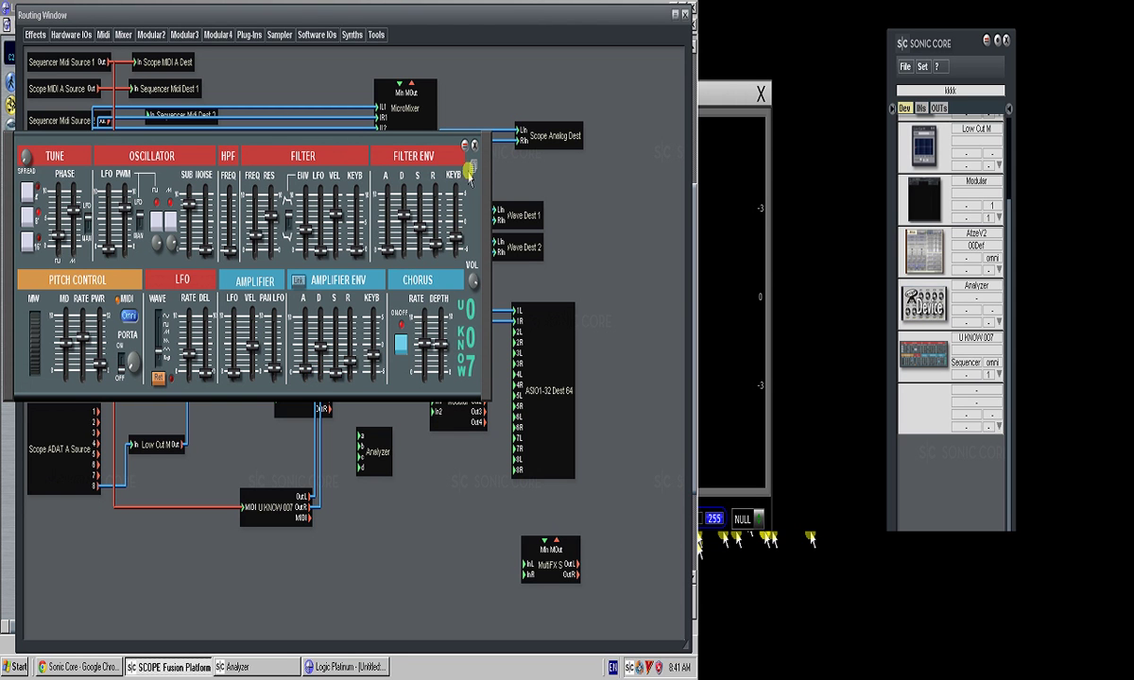
click(472, 149)
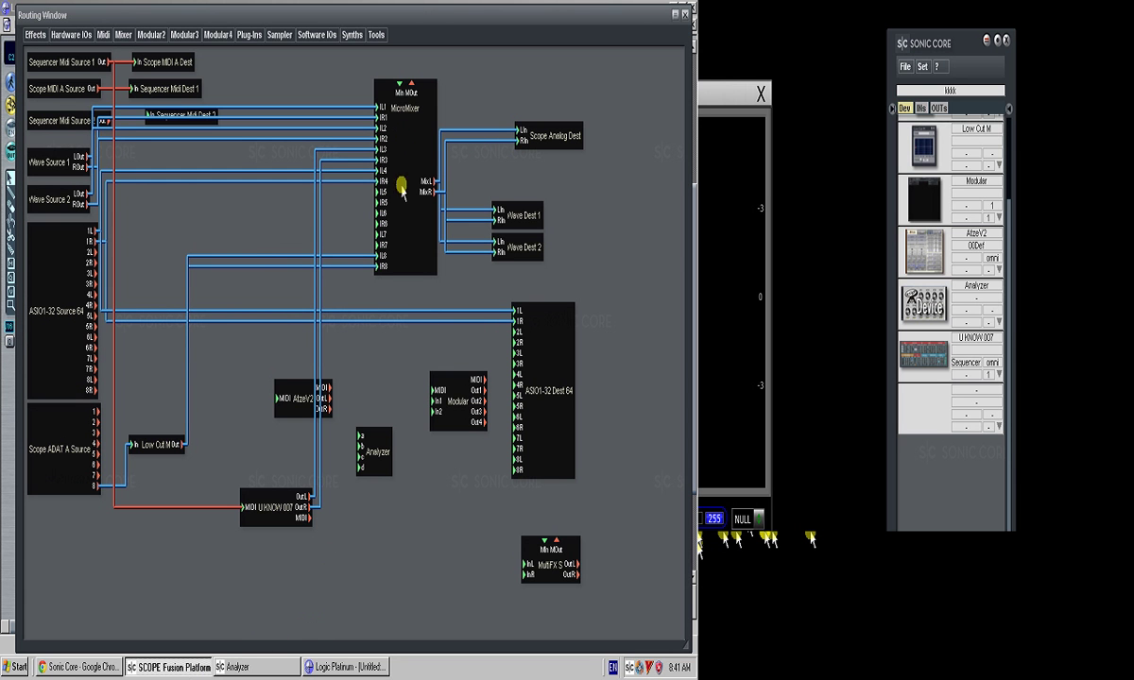
- Stop playback in Logic Platinum, and in SCOPE Fusion Platform connect the U KNOW 007's OutL and OutR to ASIO1-32 Dest 64's 2L and 2R
click(342, 666)
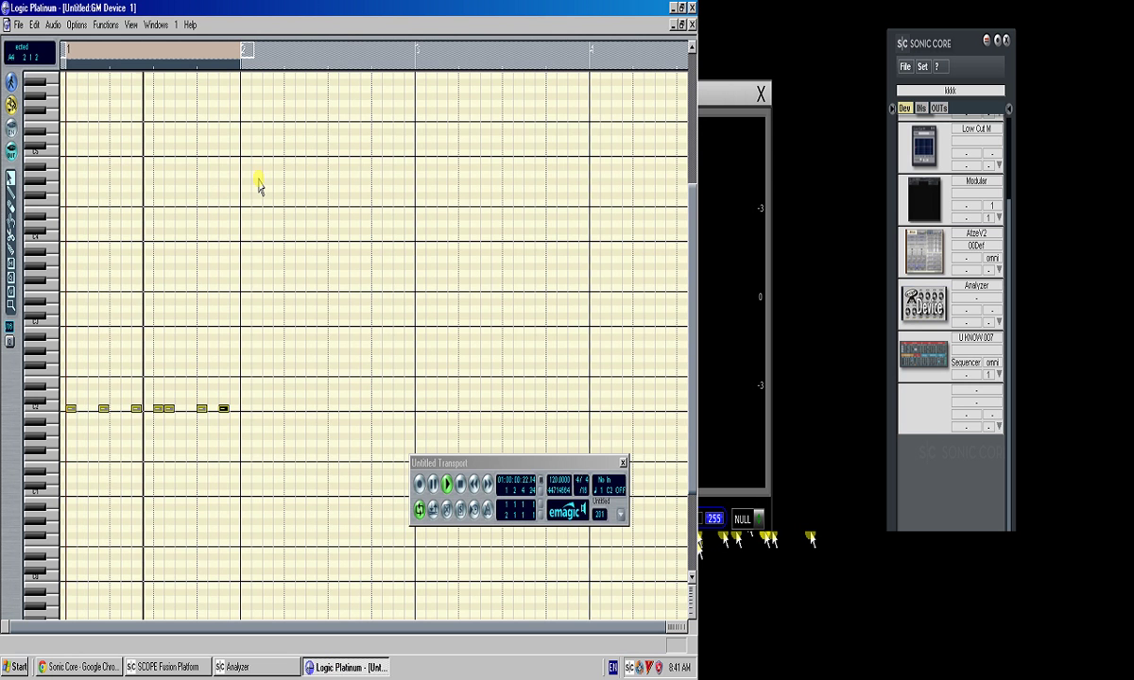
key(space)
click(165, 666)
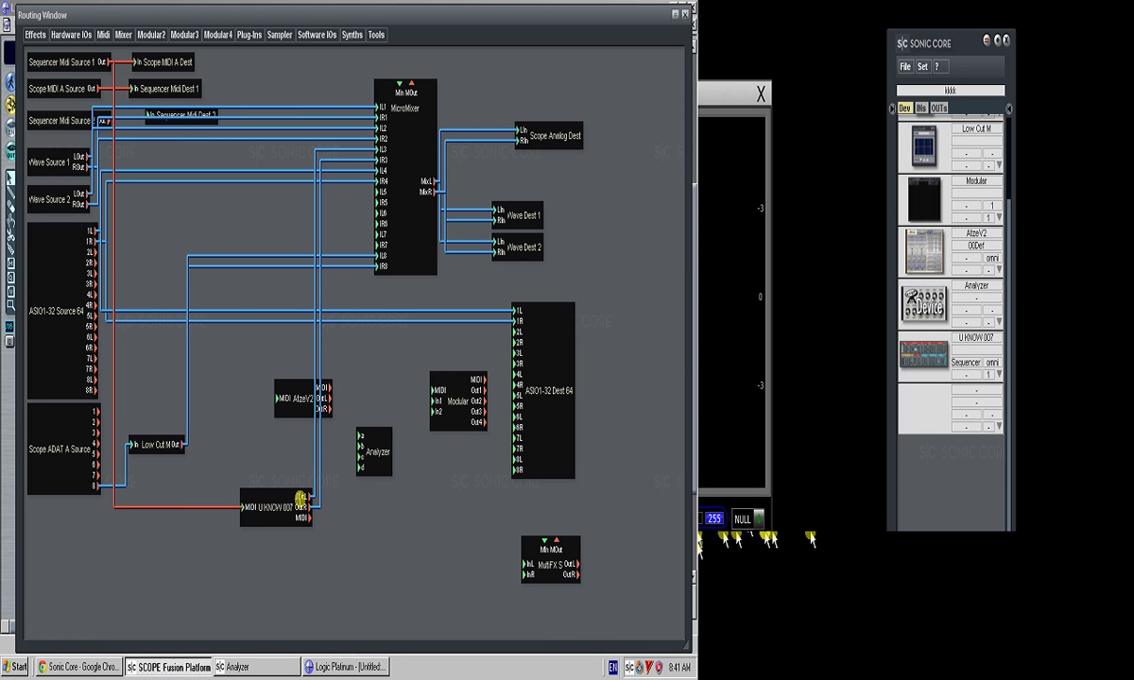
mouse_move(294, 506)
mouse_down()
mouse_move(286, 463)
mouse_move(286, 518)
mouse_up()
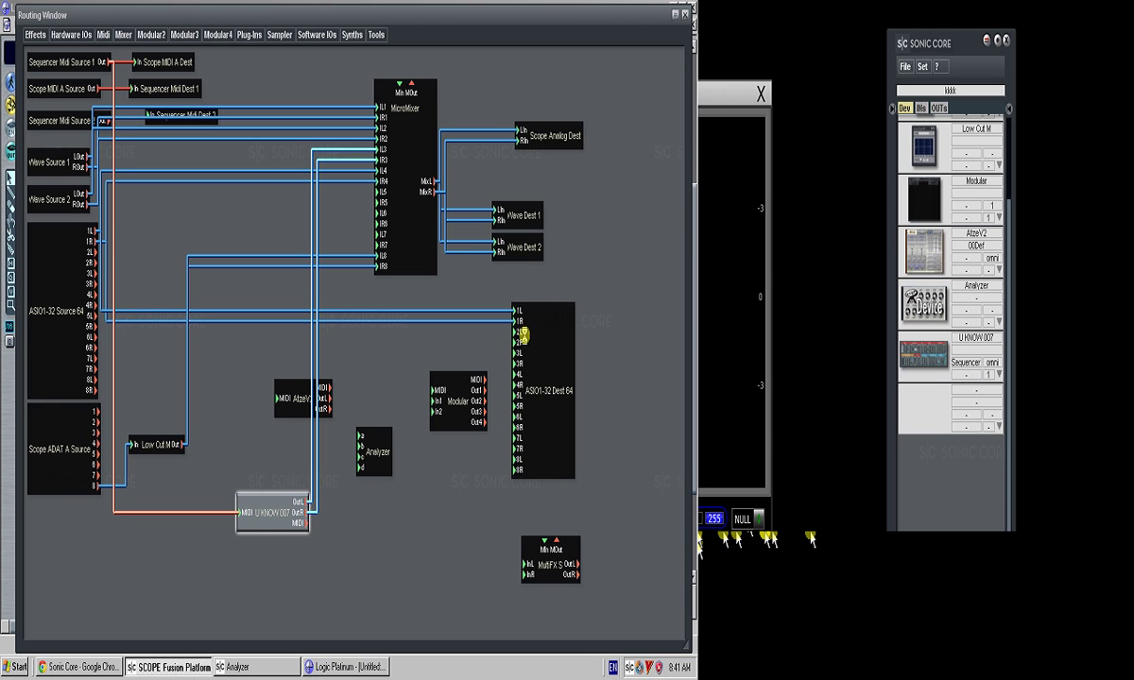
click(518, 332)
click(518, 343)
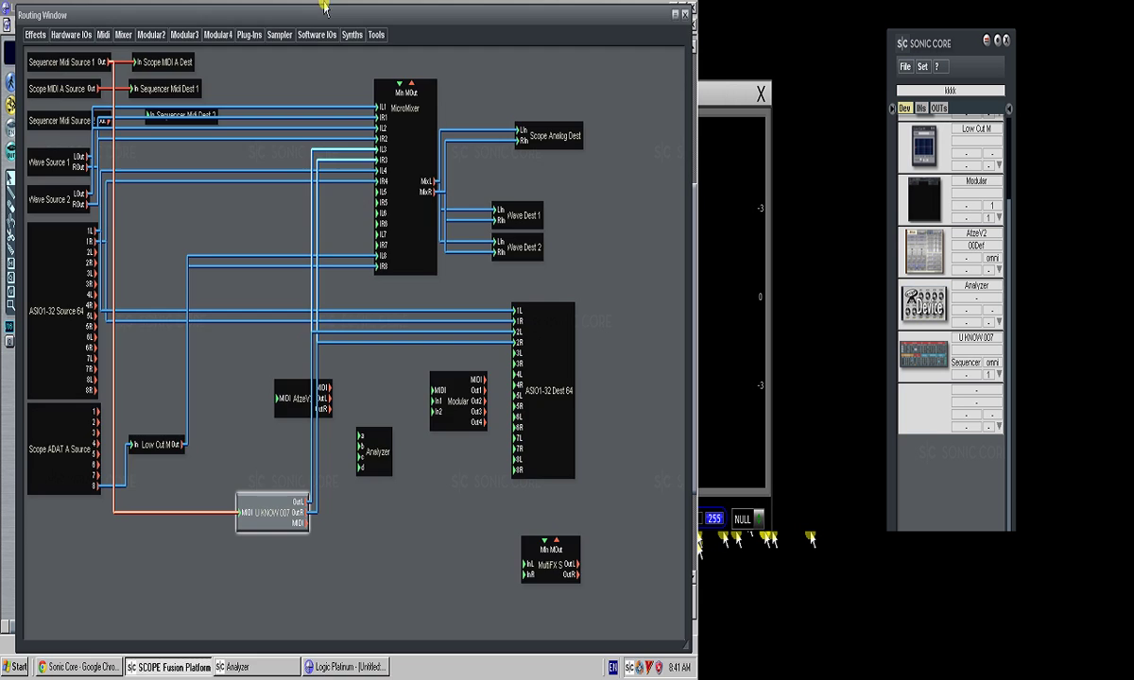
- Switch to Logic Platinum, return to the arrangement, and open the Audio 2 track's channel in the Environment mixer
key(alt+Tab)
click(681, 25)
click(496, 71)
double_click(463, 66)
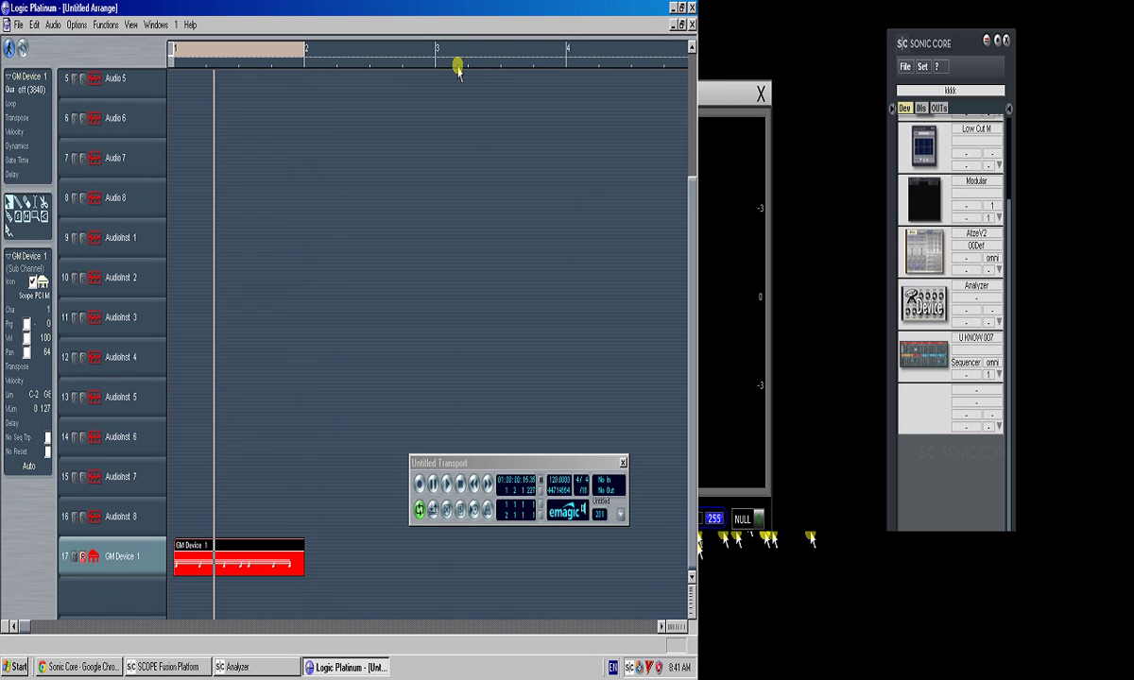
double_click(130, 135)
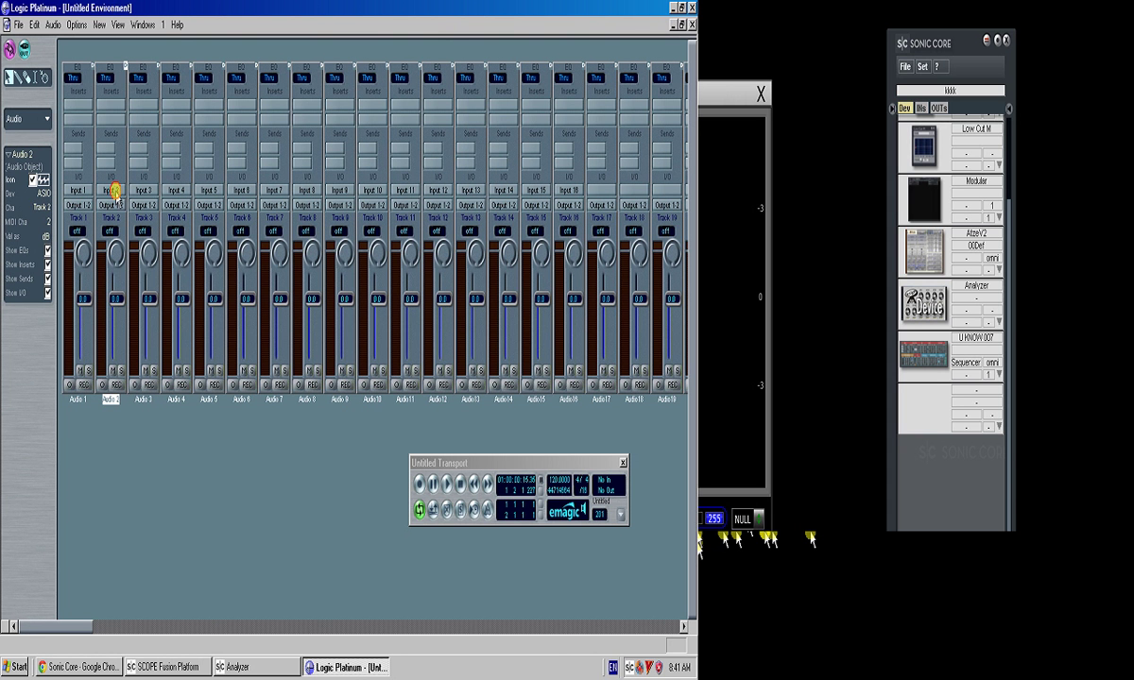
- Check the ASIO routing in SCOPE Fusion Platform, and set Logic Platinum's Audio 2 channel to receive stereo Input 3-4
click(163, 667)
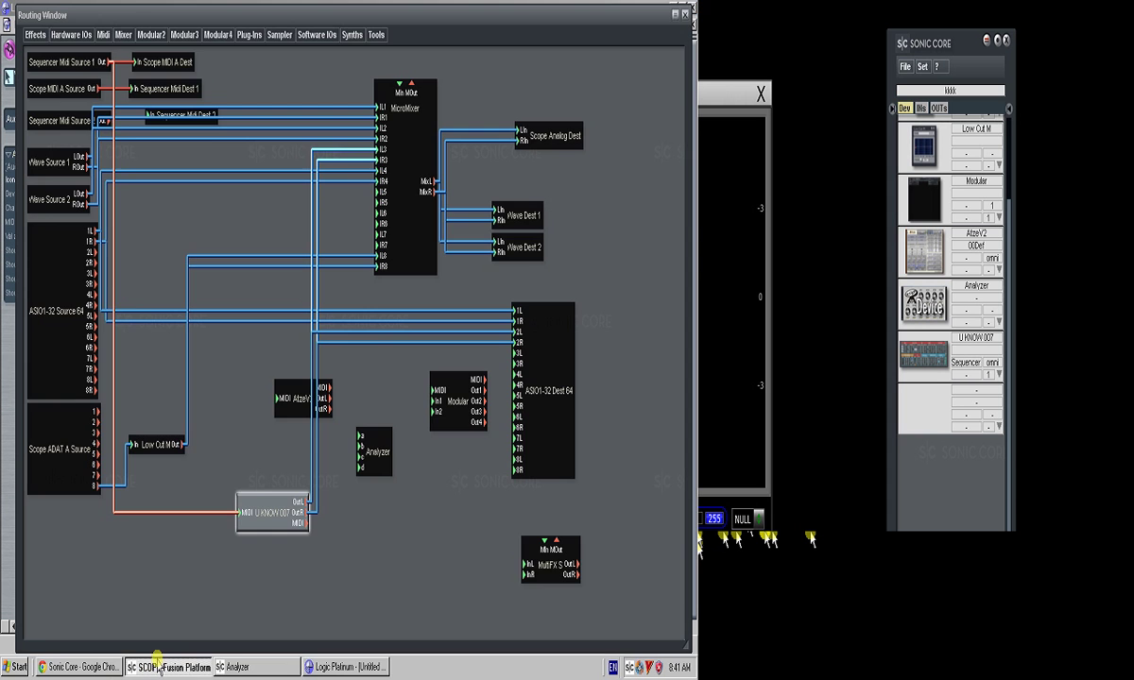
click(344, 667)
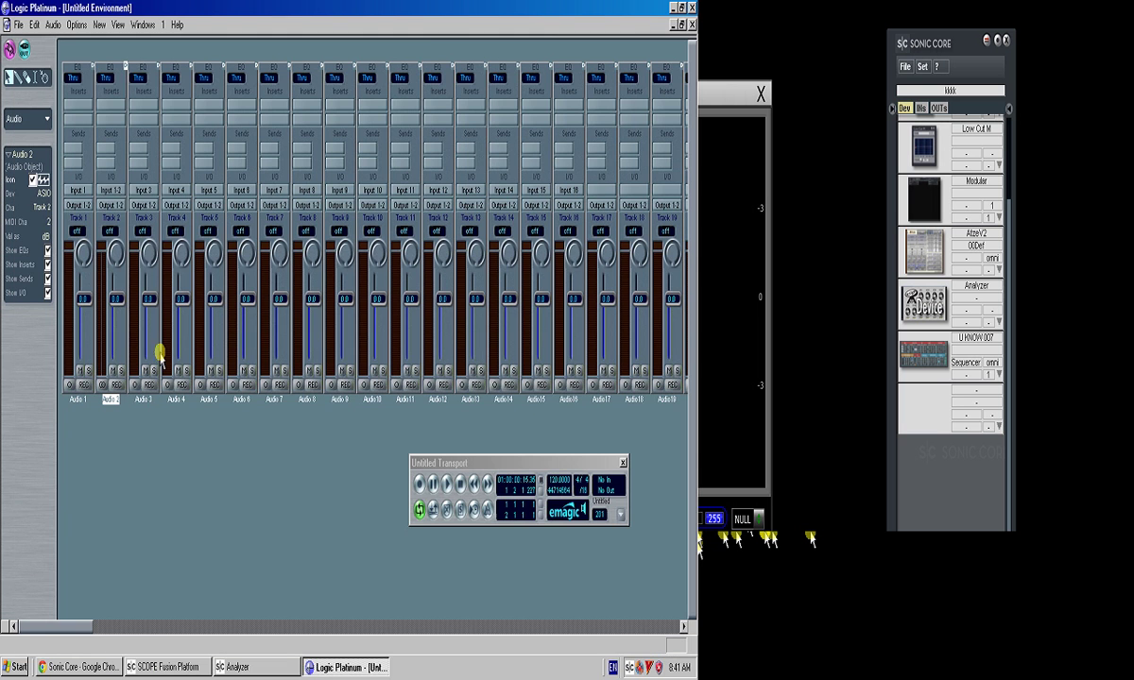
click(111, 190)
mouse_move(119, 240)
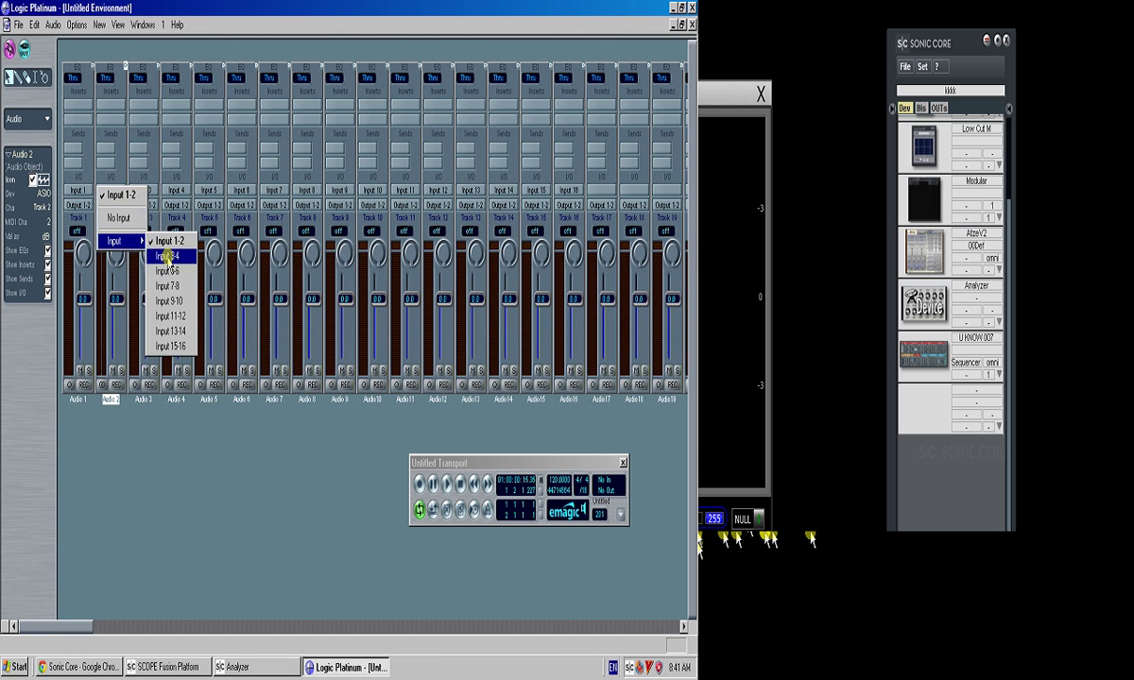
click(163, 253)
- Arm Audio 2 for recording with the audio file name ghhjt, and record the synth's output while the sequence plays
click(115, 382)
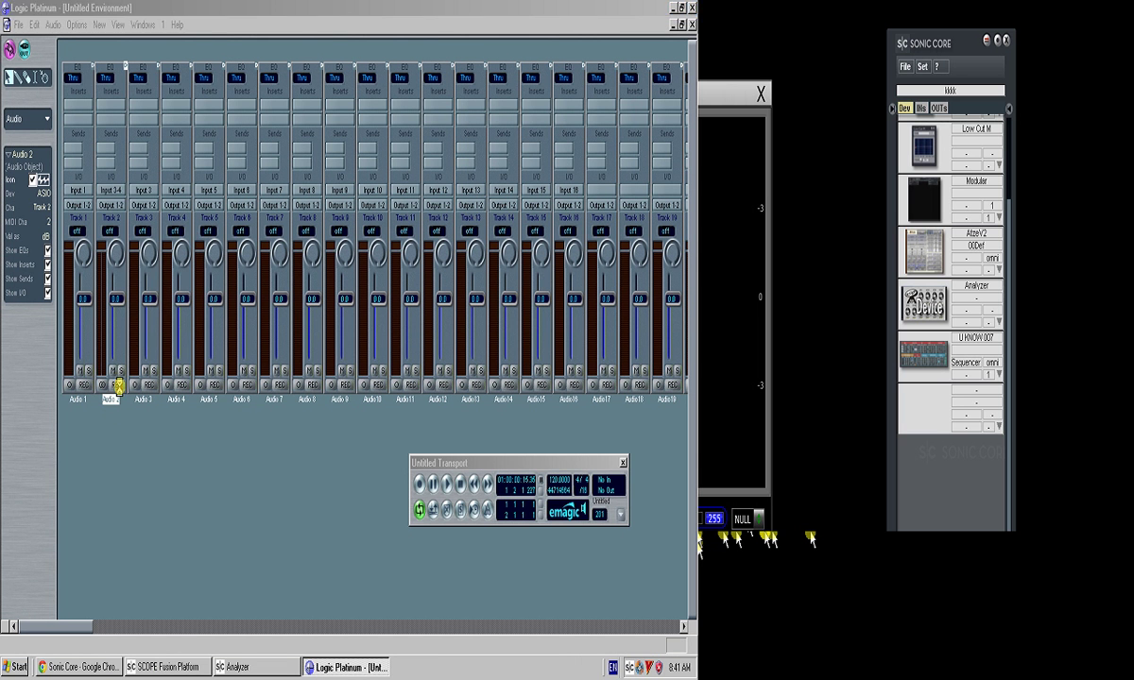
text(ghhjt)
click(264, 354)
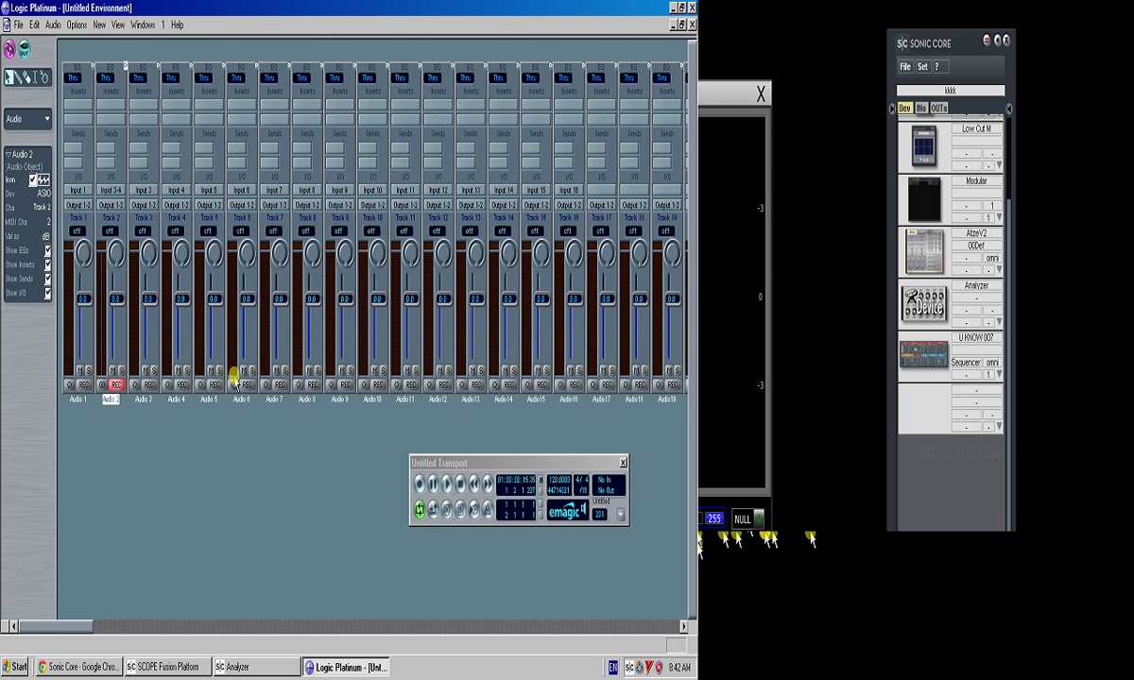
click(446, 484)
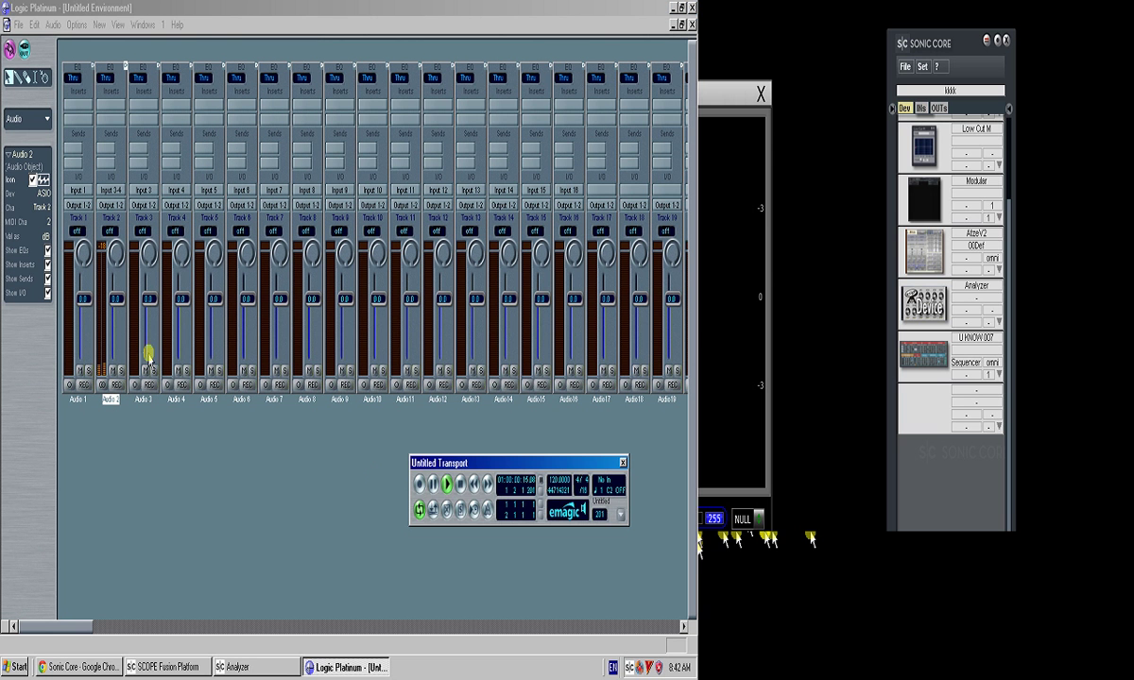
click(420, 484)
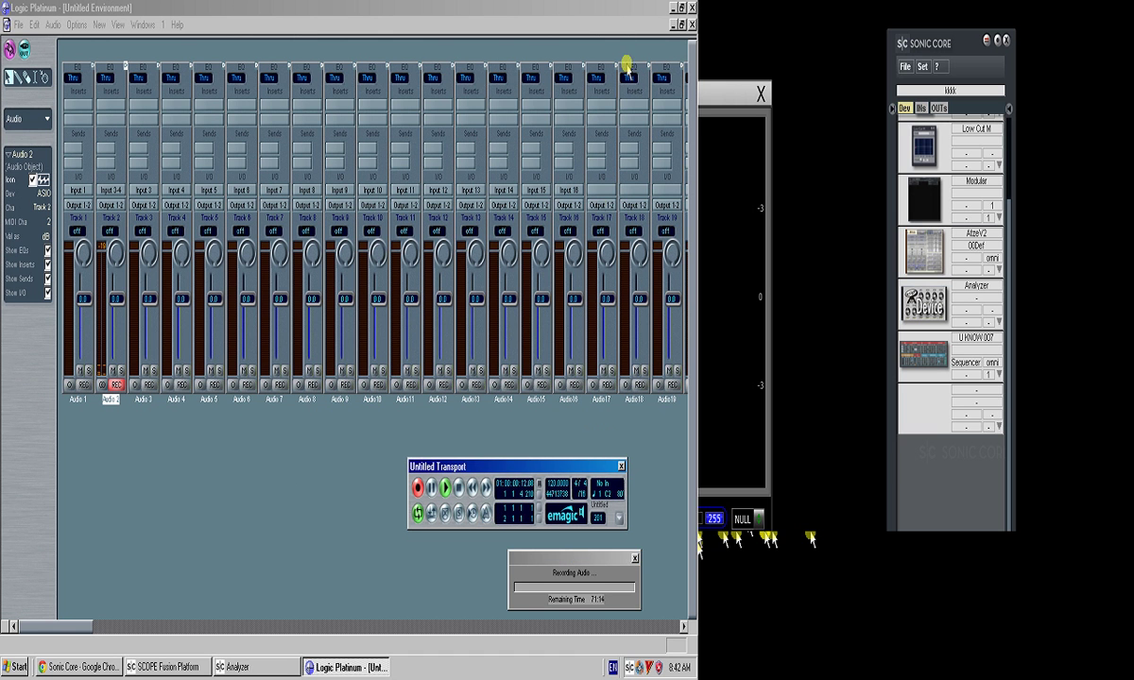
- Return to the arrangement, stop the recording with cycle mode off, and open the recorded Audio 2 region in the sample editor
click(691, 25)
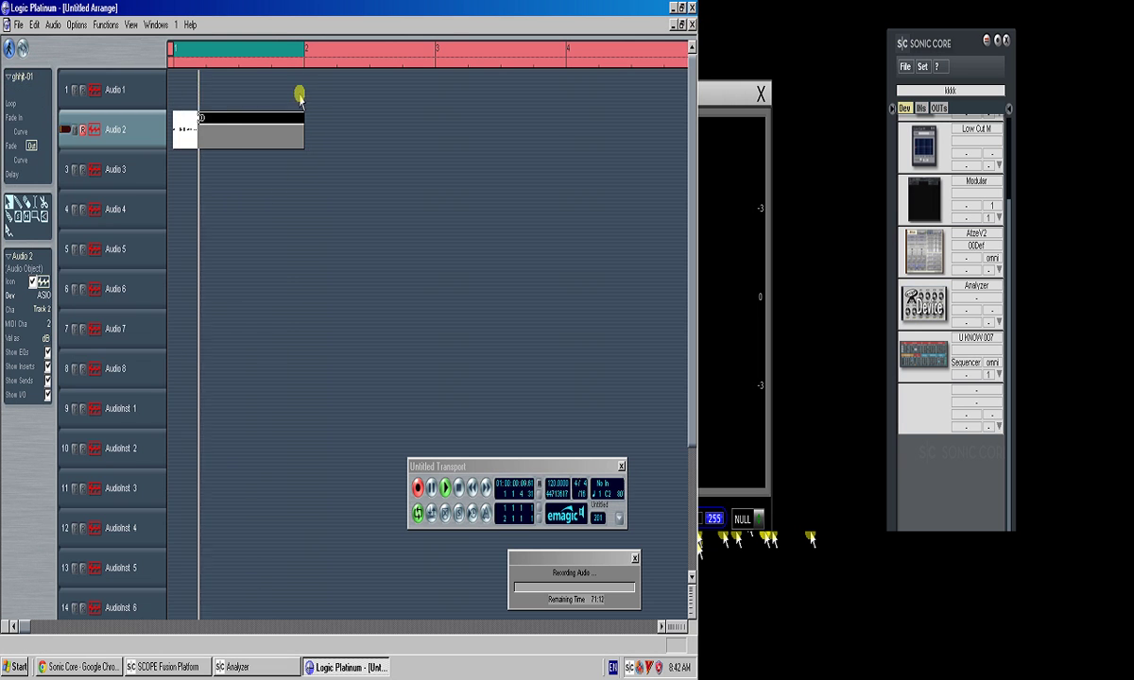
click(283, 45)
key(space)
double_click(264, 141)
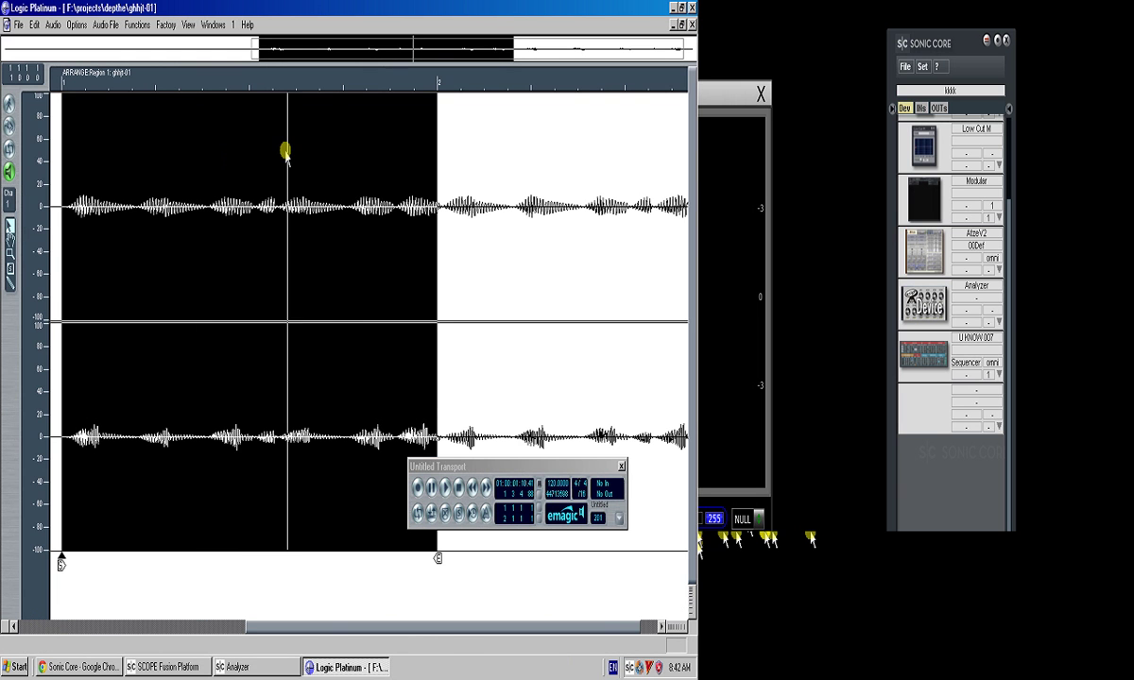
- Close the sample editor and delete the recorded region from the Audio 2 track
click(690, 26)
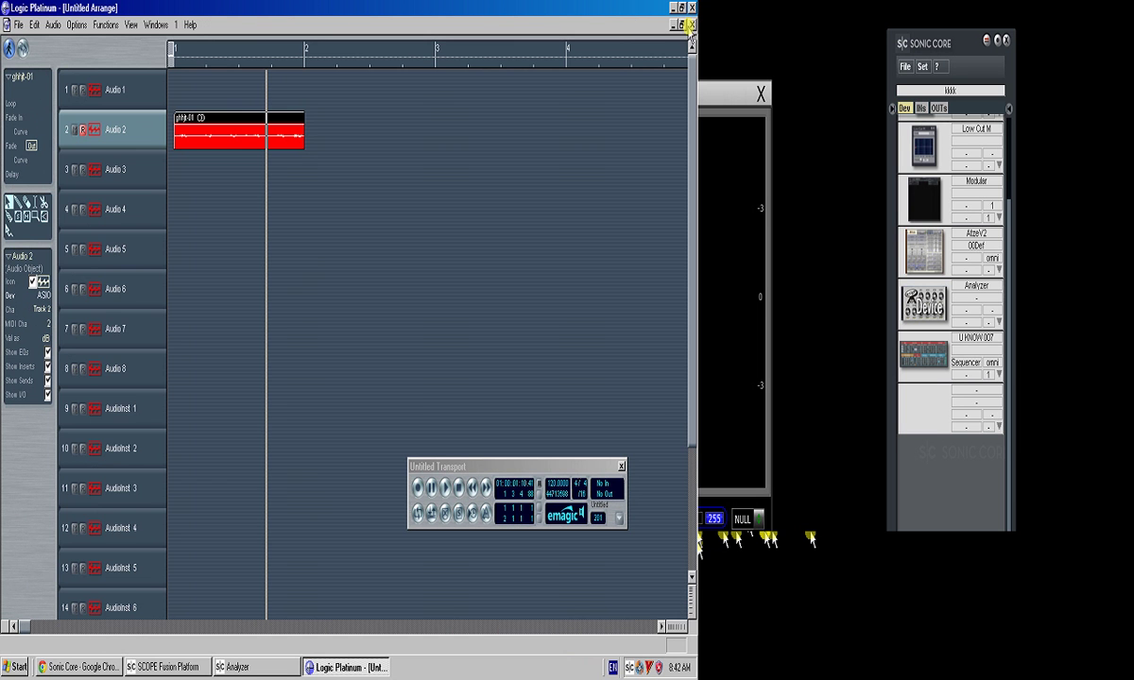
ctrl+click(295, 504)
ctrl+click(295, 503)
ctrl+click(295, 503)
drag(225, 469, 156, 40)
drag(230, 166, 156, 74)
key(Delete)
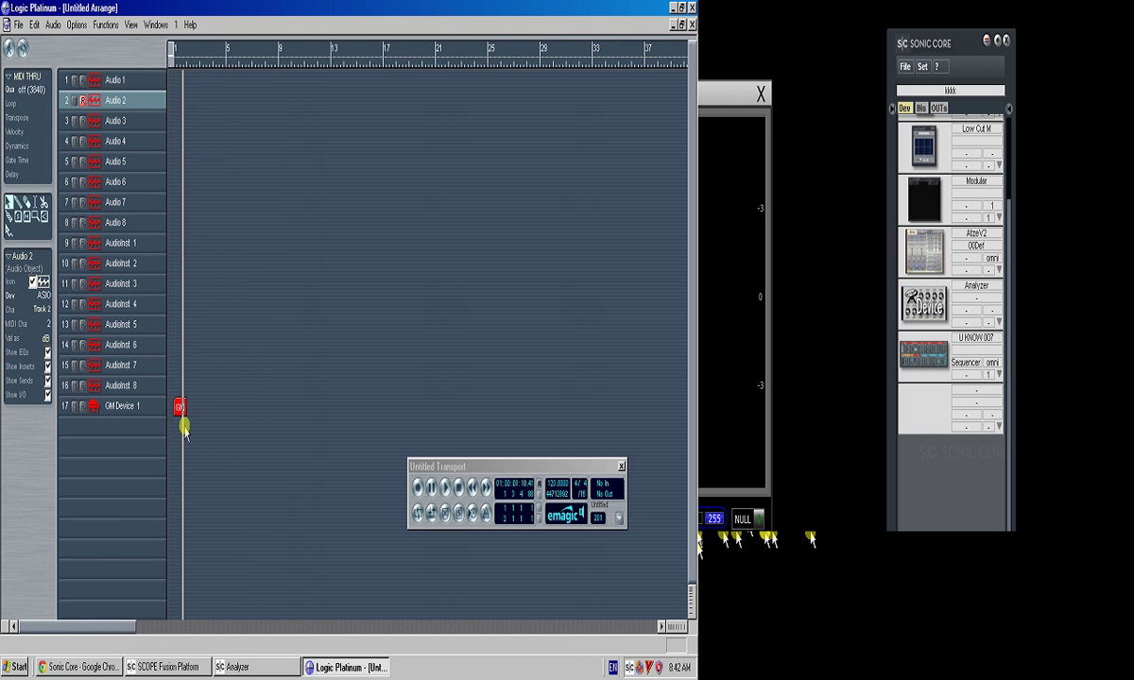
- Switch to SCOPE Fusion Platform and move the U KNOW 007 module slightly lower in the Routing Window
click(146, 667)
click(270, 446)
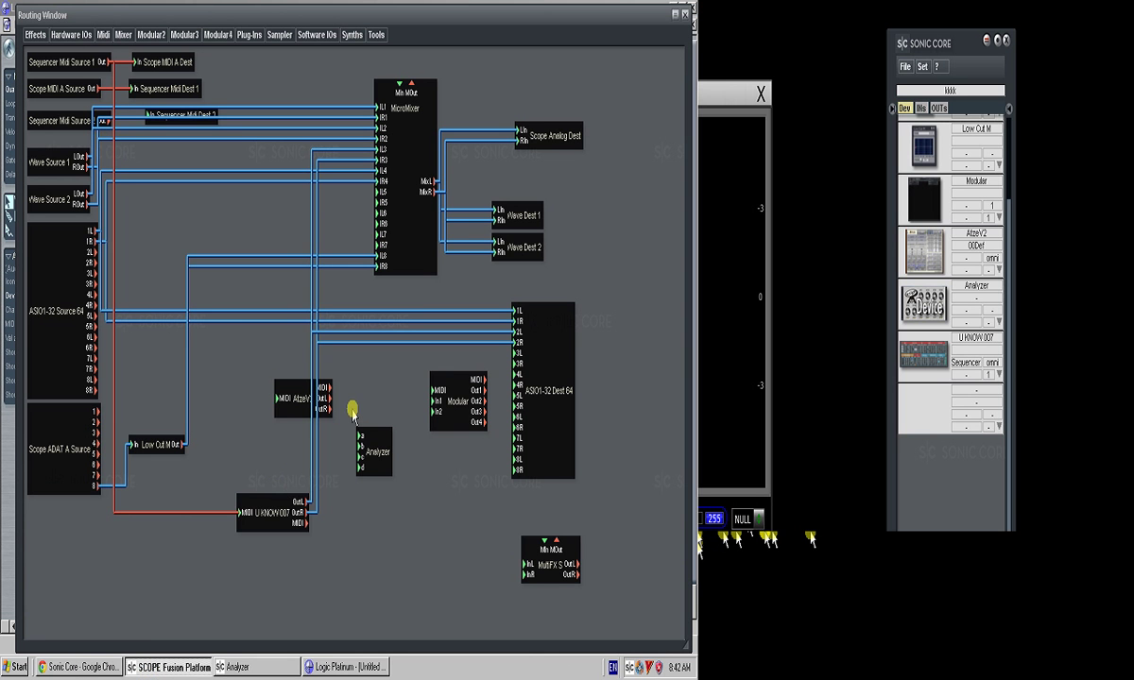
drag(266, 515, 243, 479)
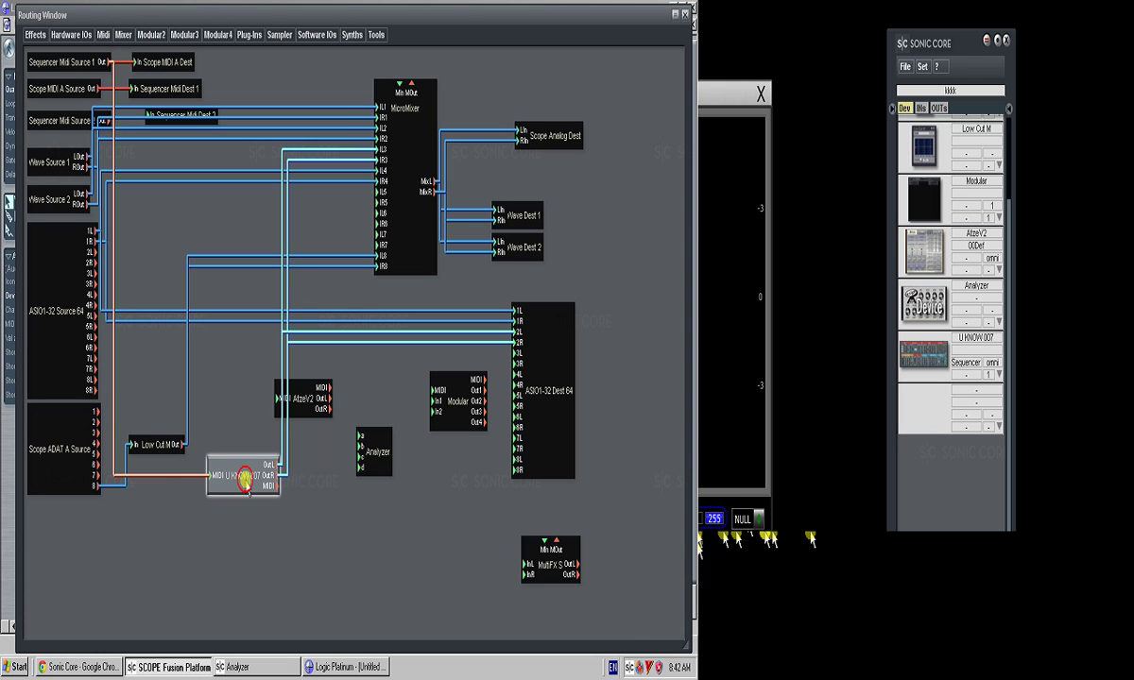
drag(243, 482, 250, 527)
click(263, 465)
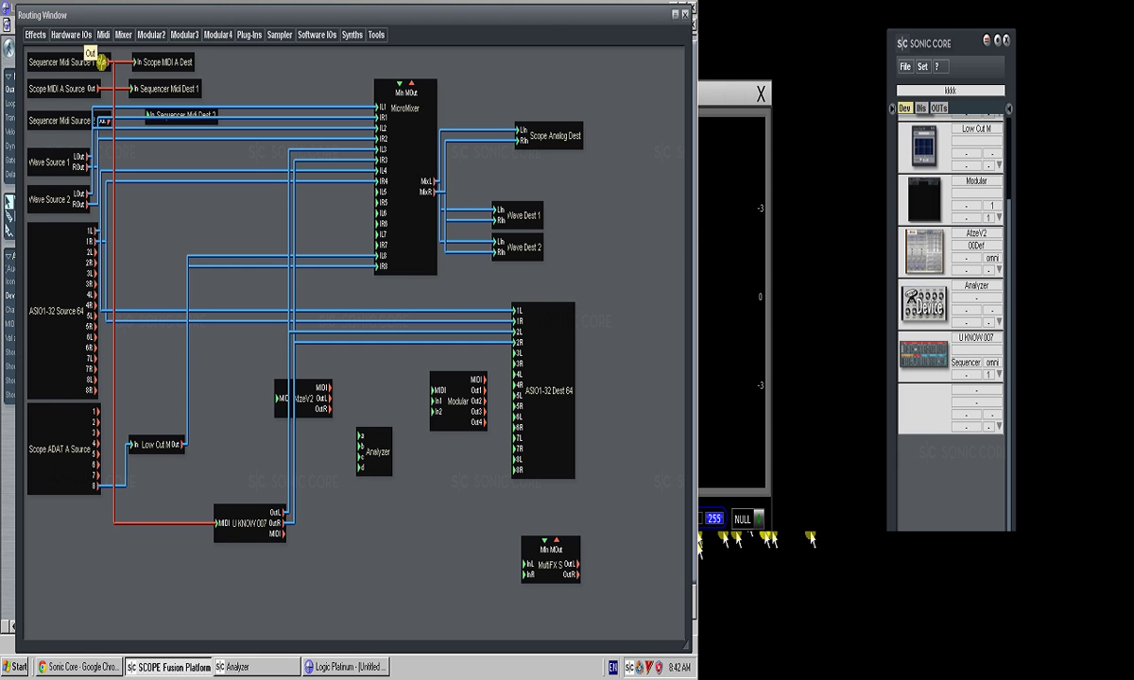
- View and close the U KNOW 007's surface, and highlight the Low Cut M module's connections
double_click(223, 522)
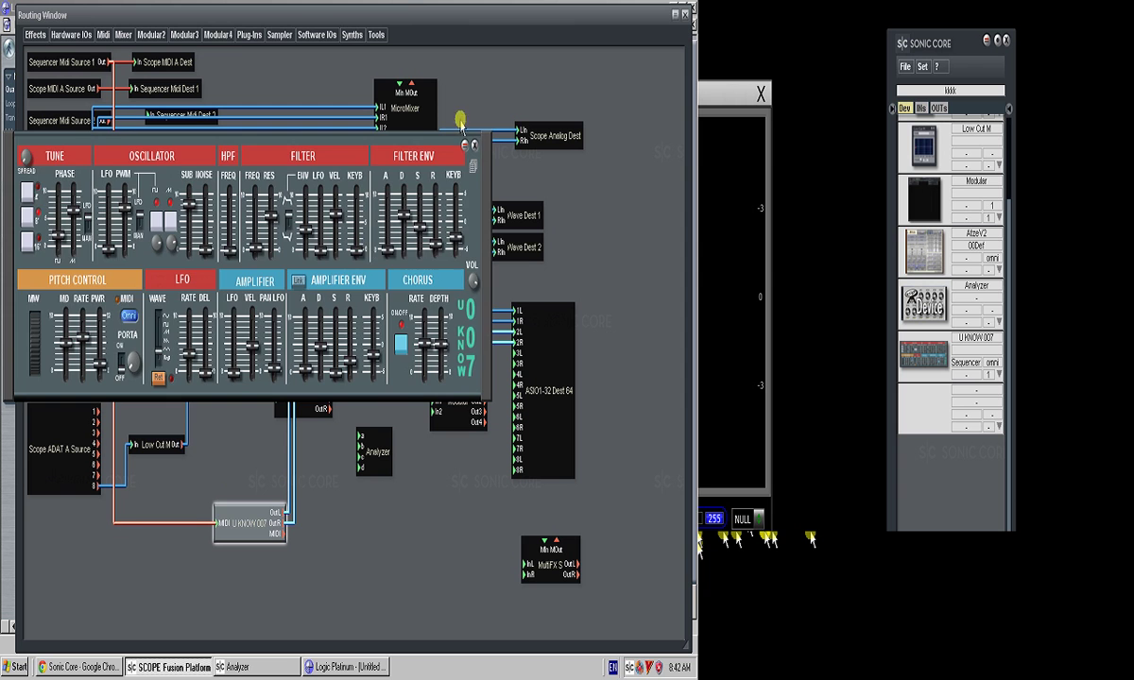
click(475, 145)
click(356, 527)
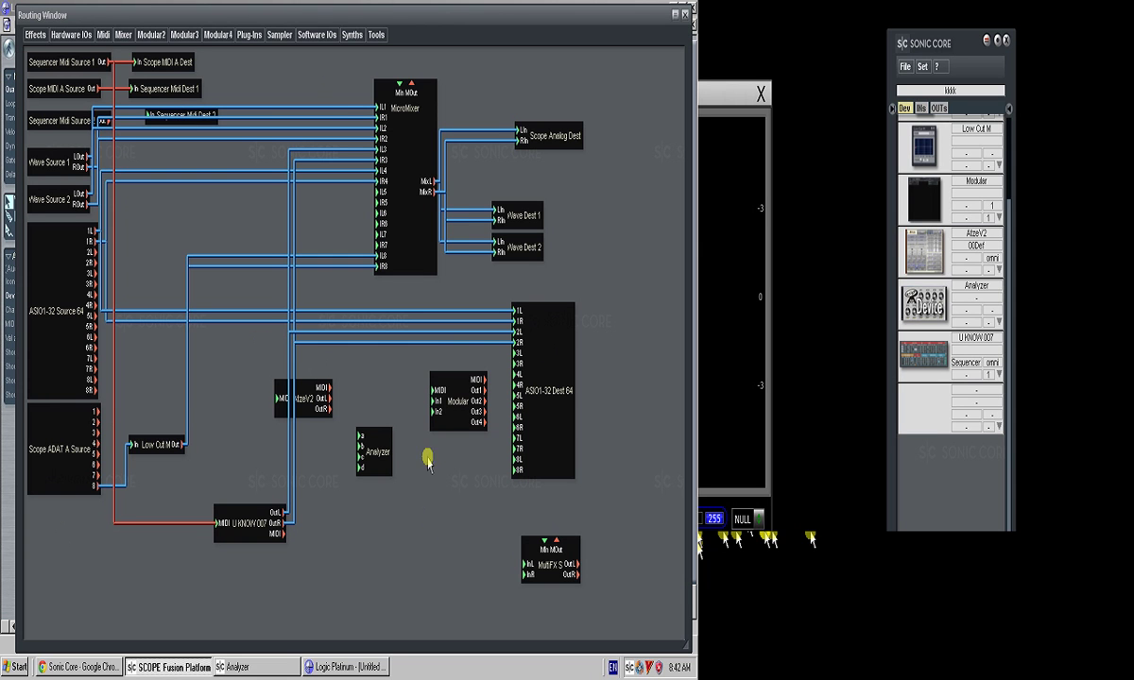
drag(161, 448, 165, 450)
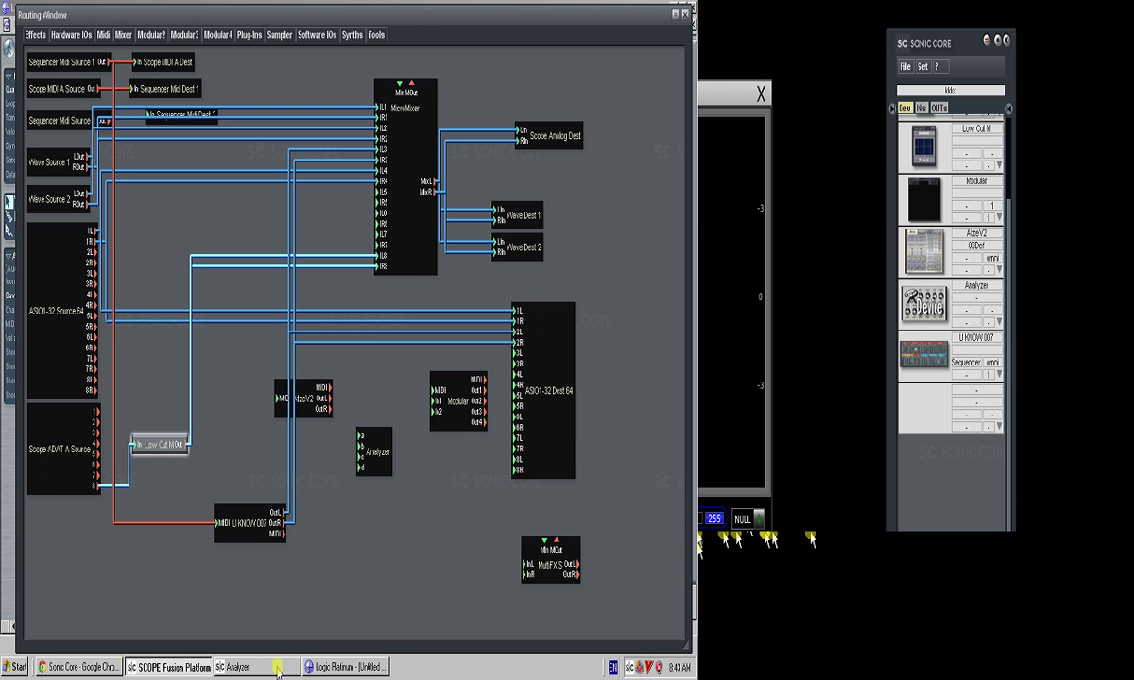
- Switch to Google Chrome, close the Planet Z tab, and look over the SCOPE DSP audio platform section of the Sonic Core page
click(115, 667)
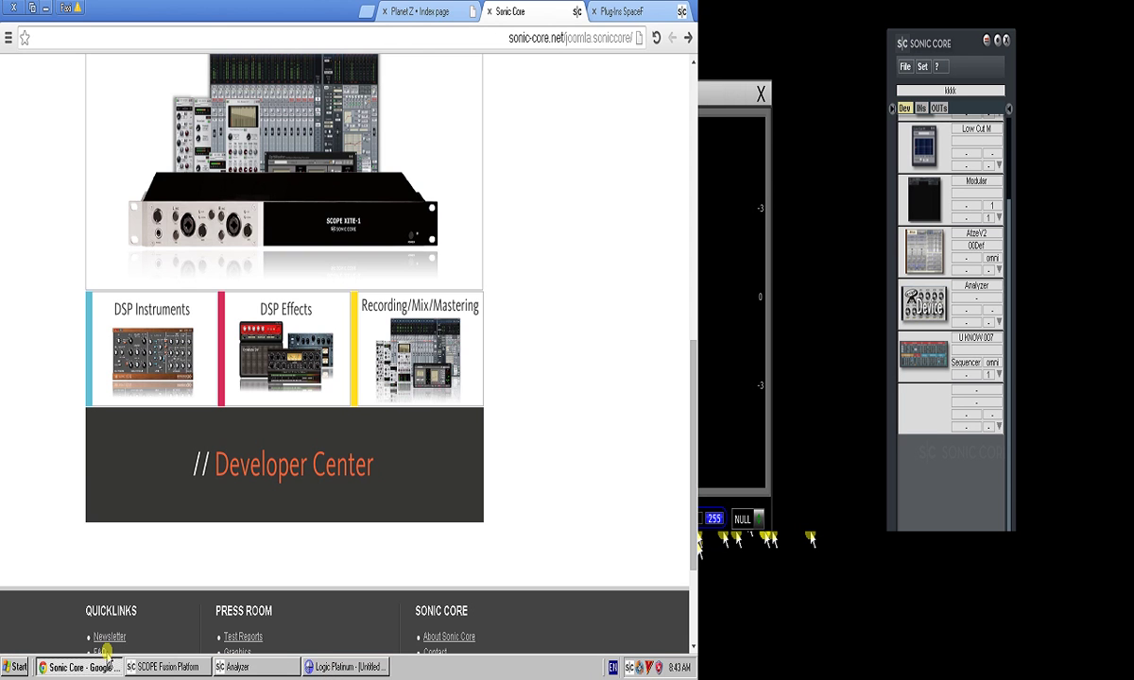
click(418, 10)
click(386, 11)
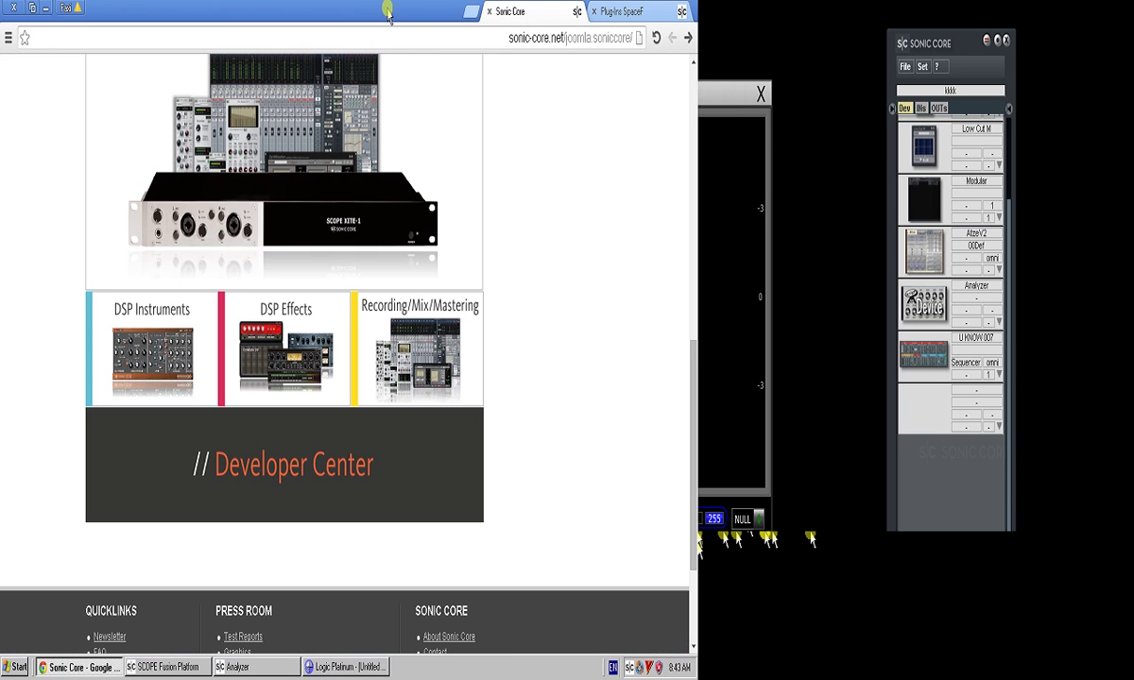
click(605, 11)
click(521, 10)
scroll(407, 362, up, 4)
scroll(539, 429, down, 2)
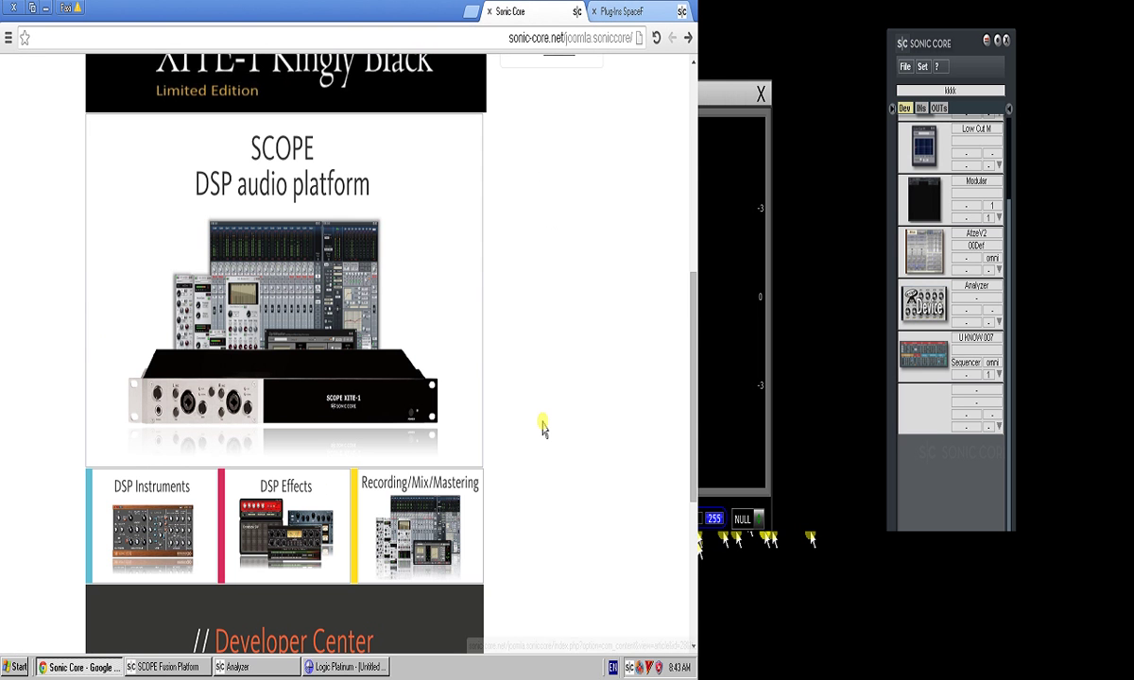
- Search Google Images for "scope pro pci" in a new browser tab
click(479, 10)
text(s)
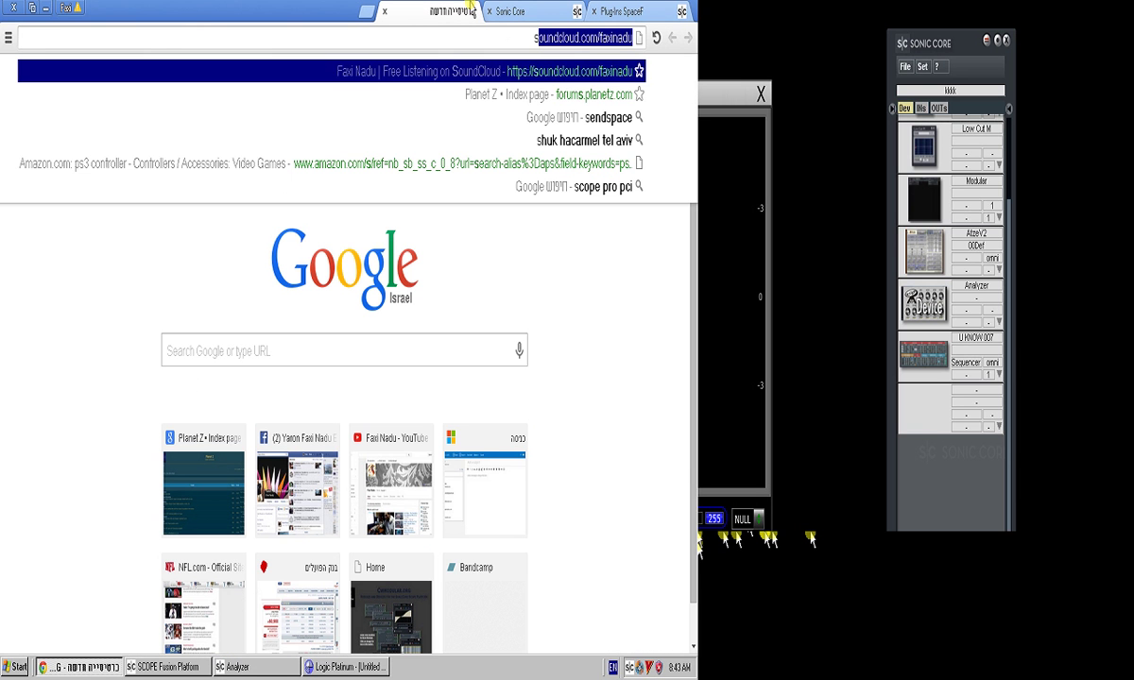
text(cope)
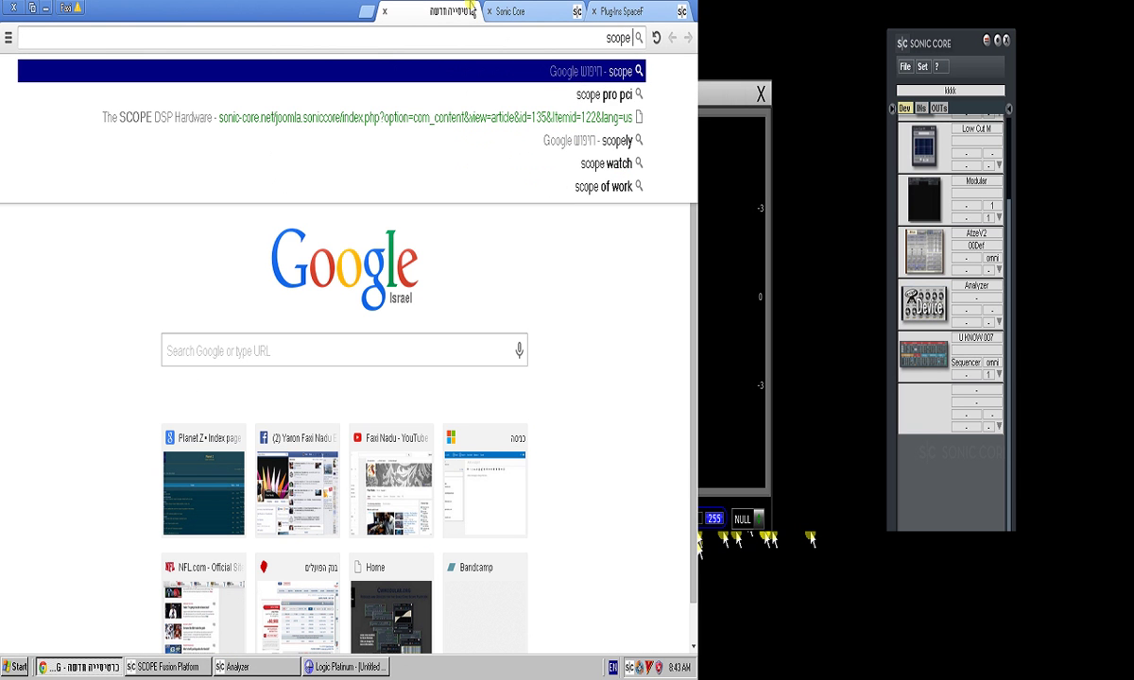
text( pro)
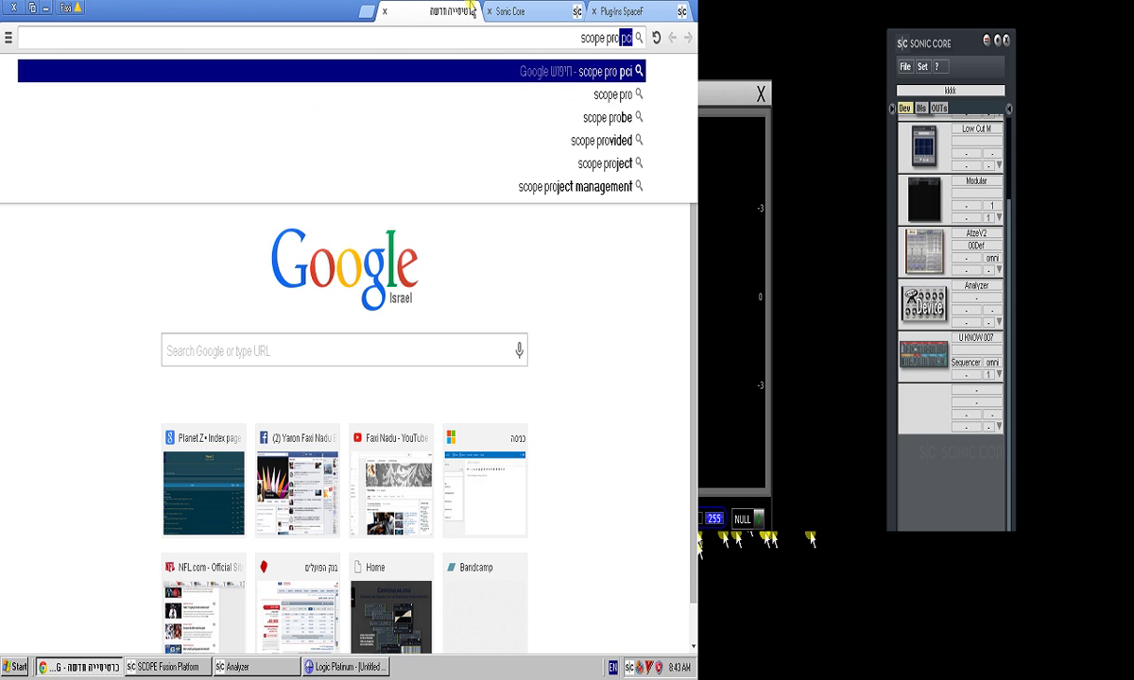
key(Return)
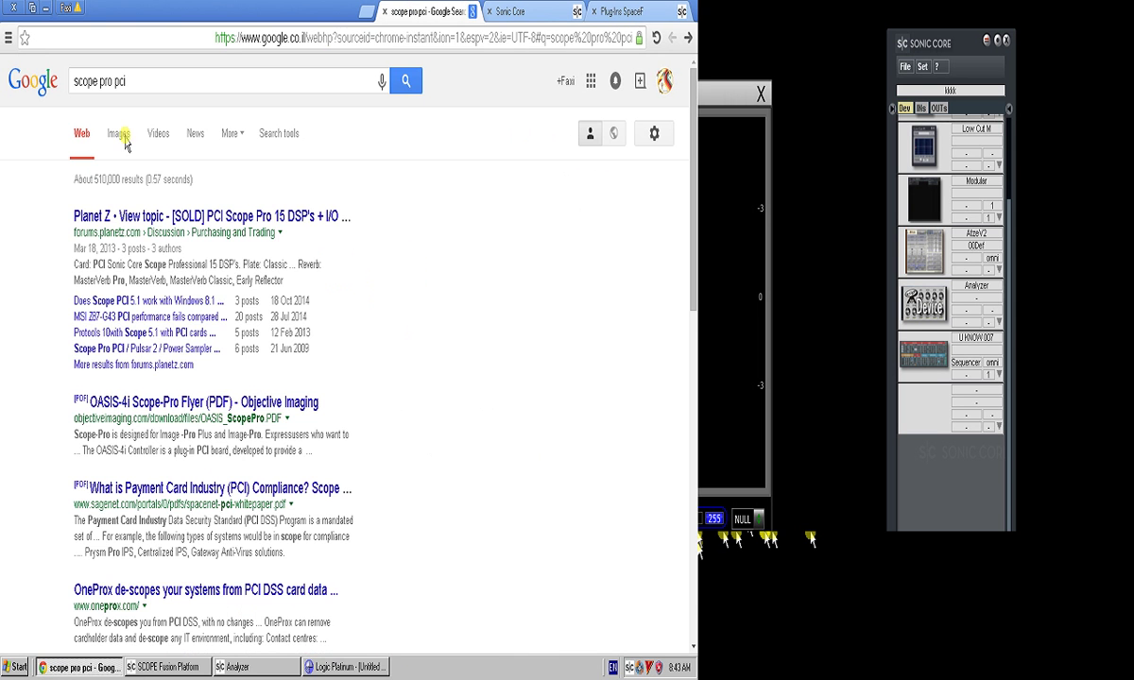
click(114, 125)
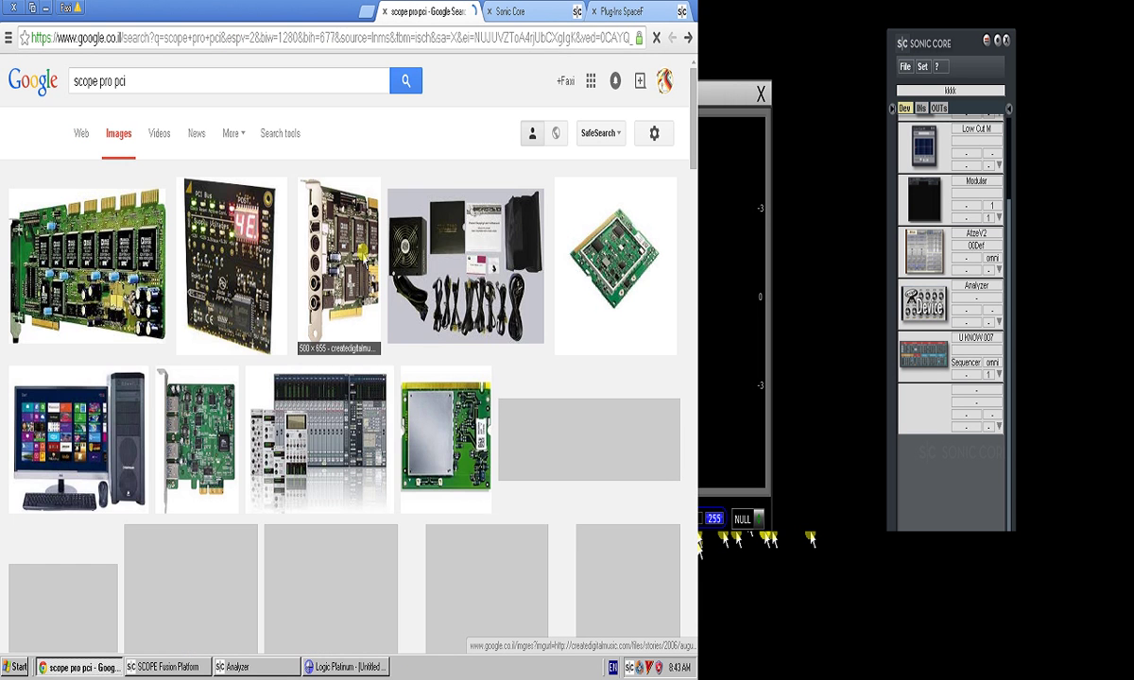
- Preview the first green Scope card image from the results, and close the preview
click(123, 274)
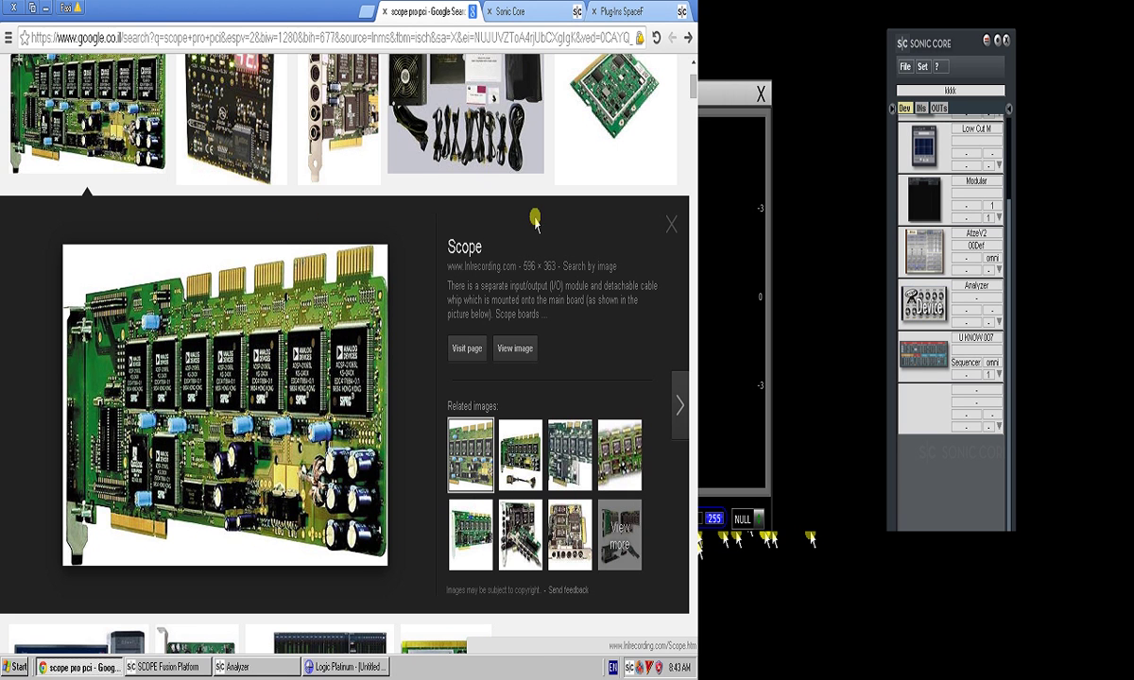
click(669, 224)
scroll(201, 227, up, 3)
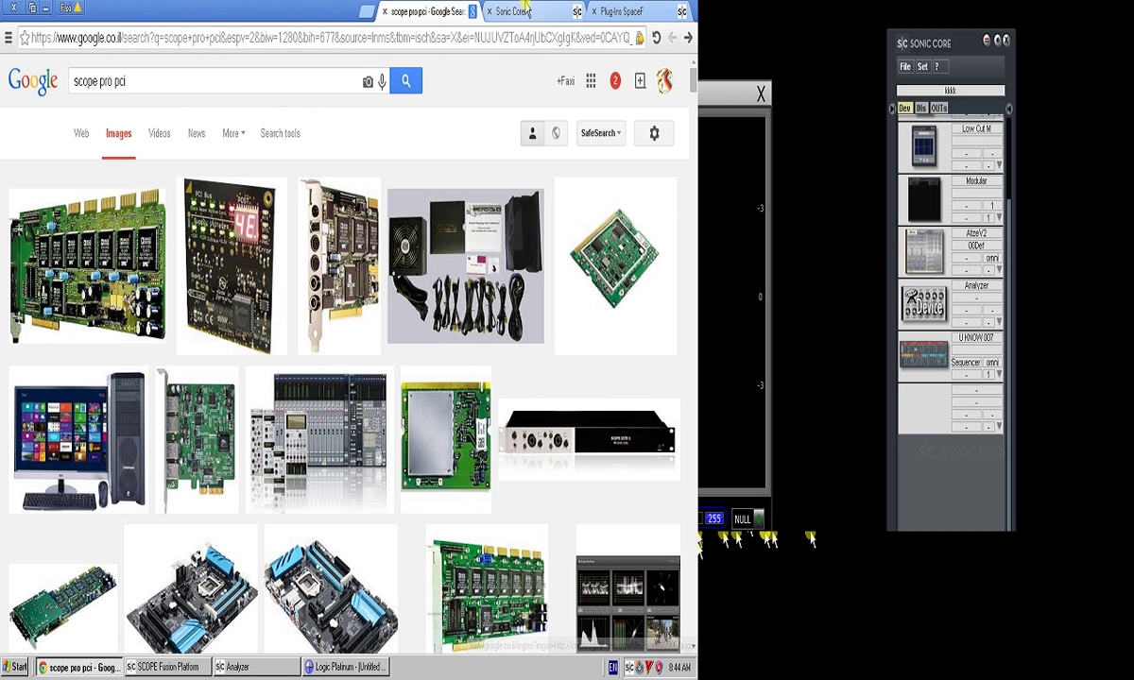
- Load the Planet Z forum index (forums.planetz.com) in the Sonic Core tab and look over its discussion boards
click(625, 10)
click(518, 11)
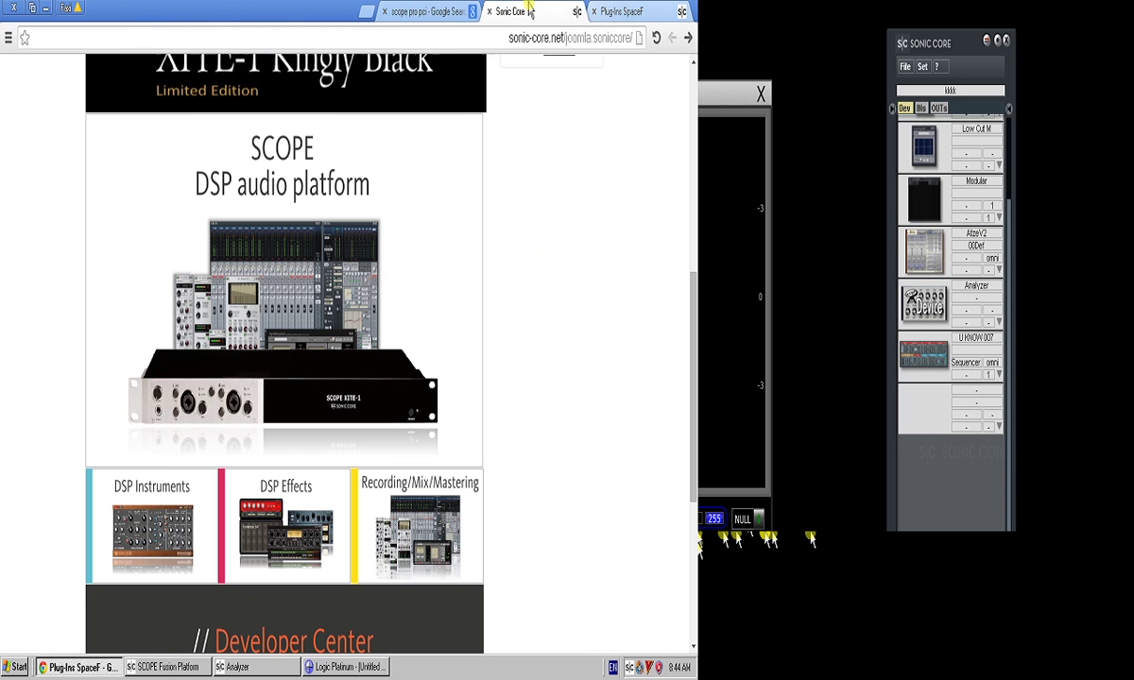
click(526, 44)
text(planet)
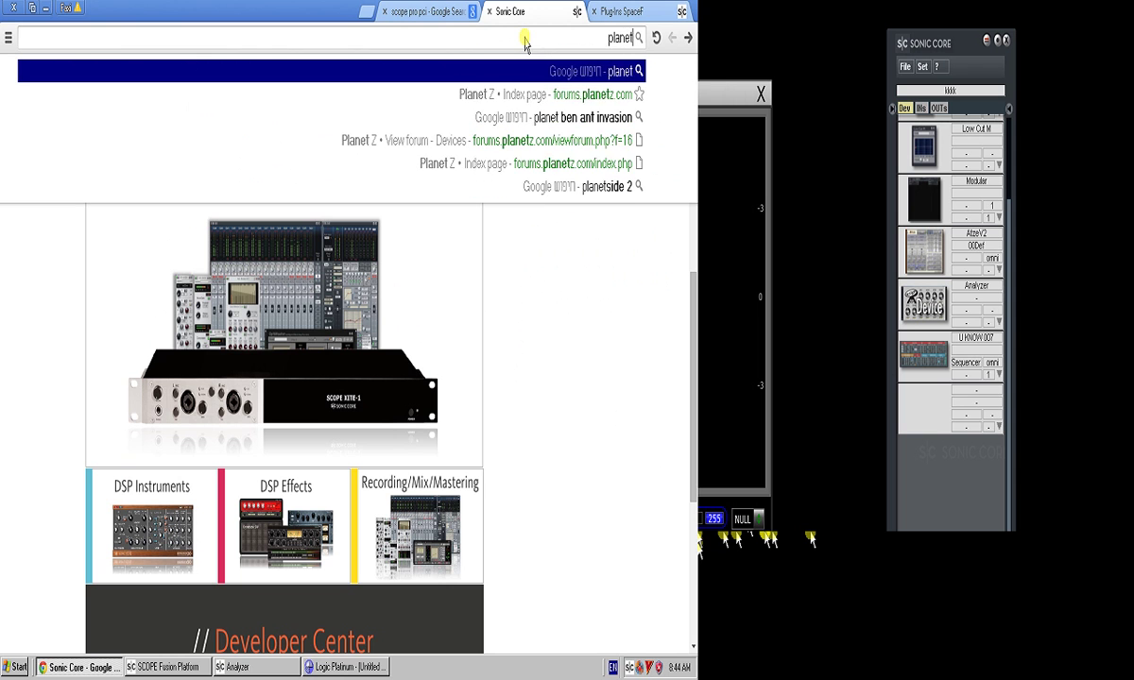
key(Down)
key(Return)
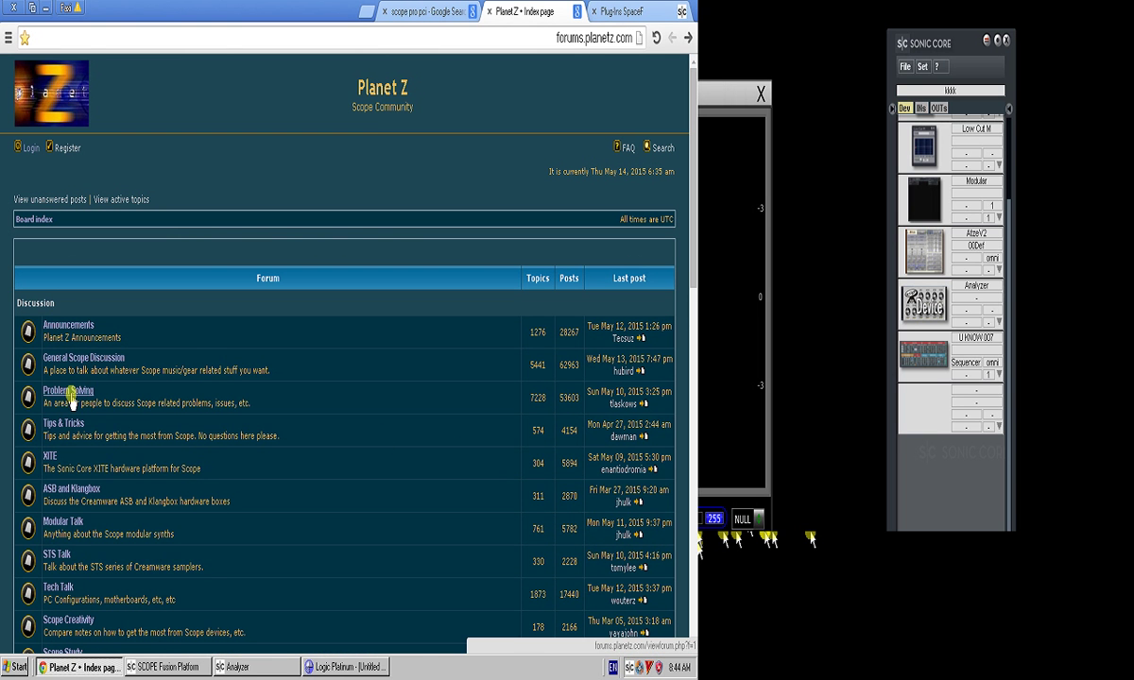
scroll(71, 397, down, 3)
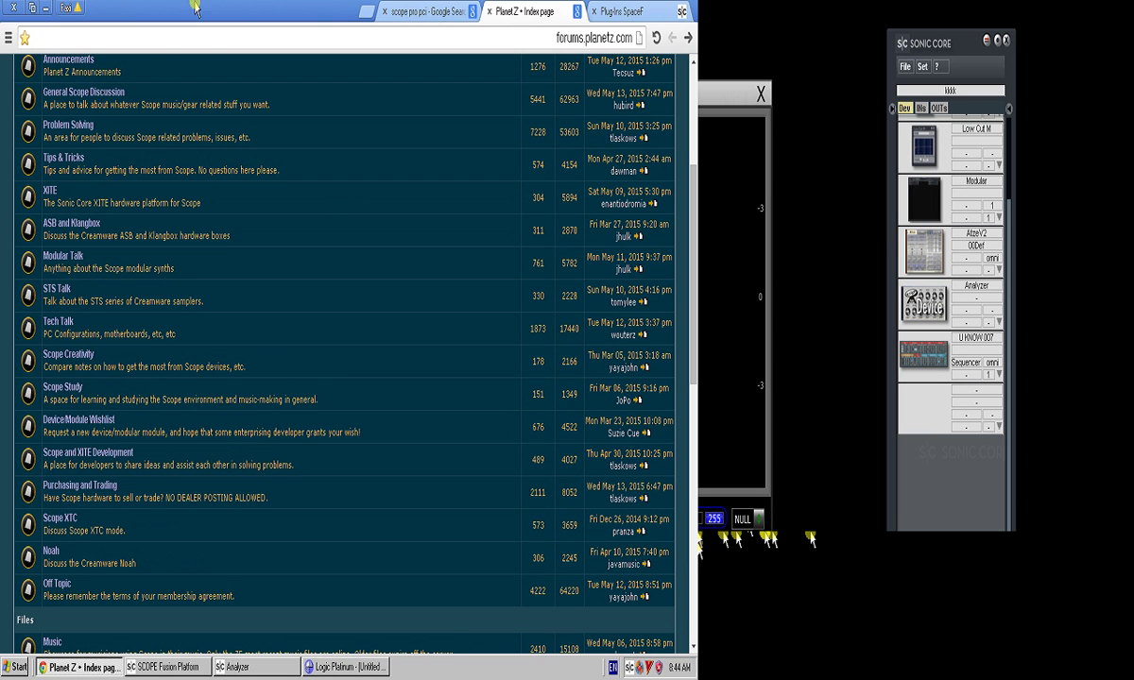
- Go from the SpaceF plug-ins page to the Sonic Core home page and open its SCOPE DSP audio platform section
click(609, 12)
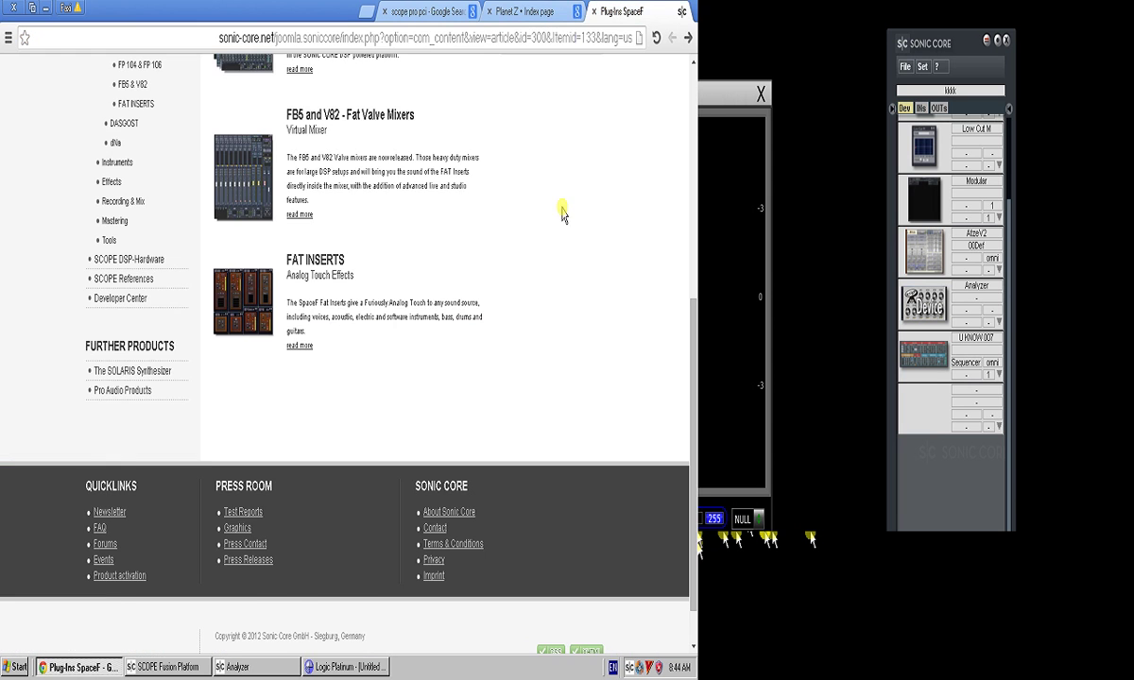
scroll(562, 210, up, 10)
mouse_move(151, 132)
click(151, 98)
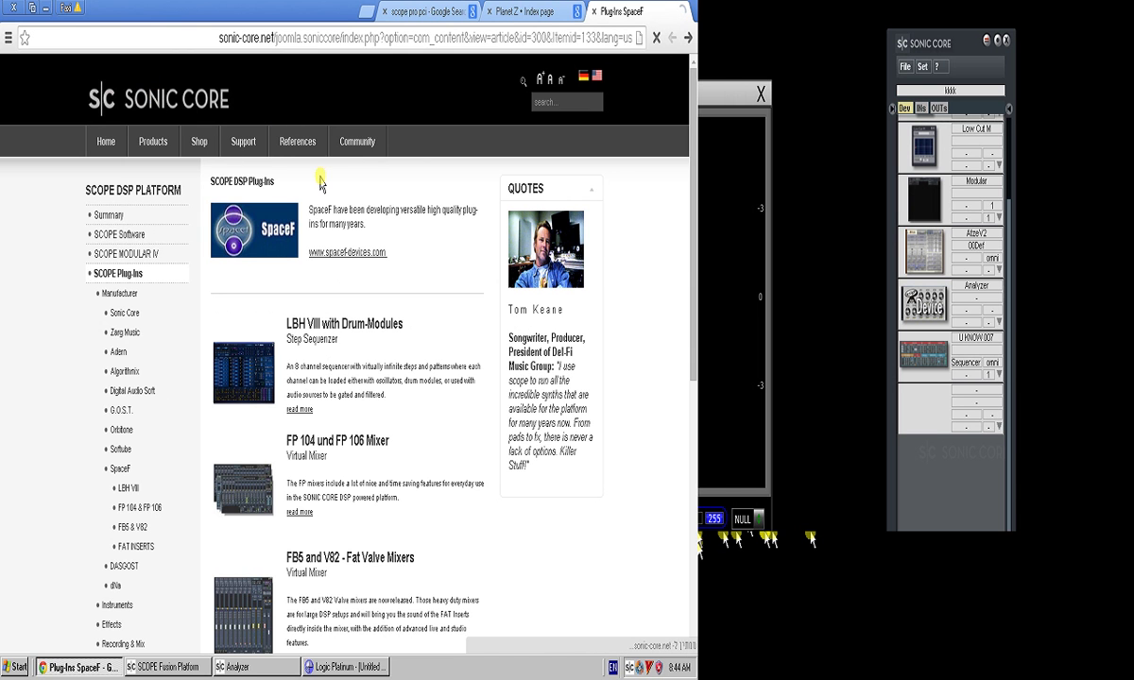
scroll(393, 307, down, 3)
scroll(393, 307, down, 3)
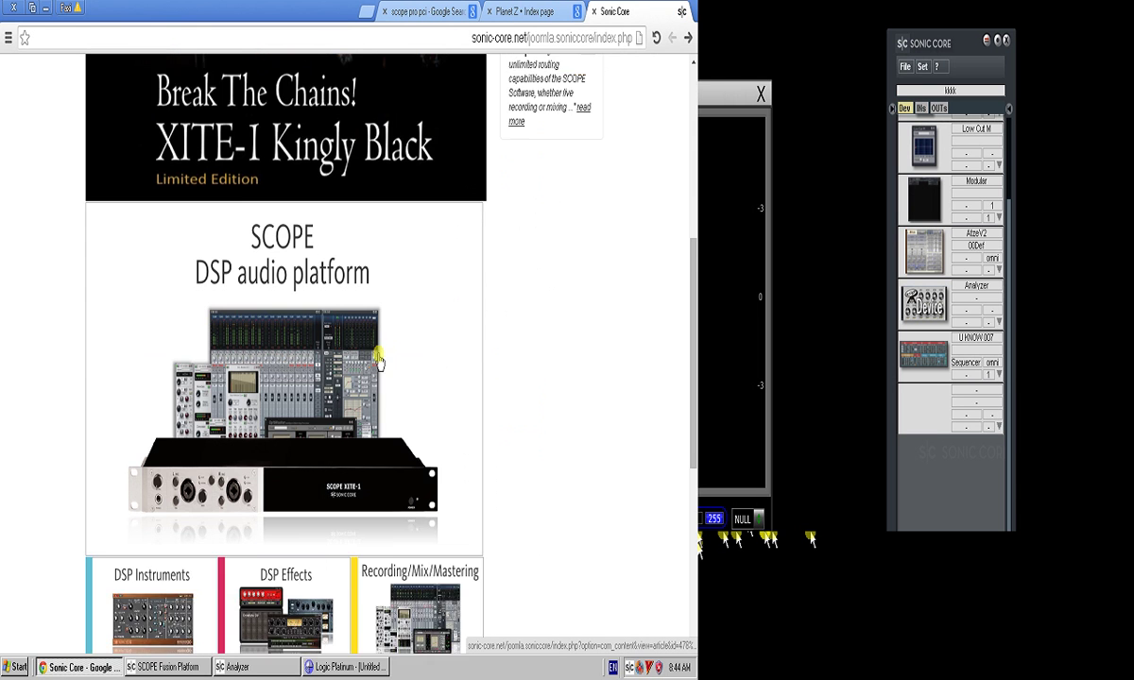
click(368, 406)
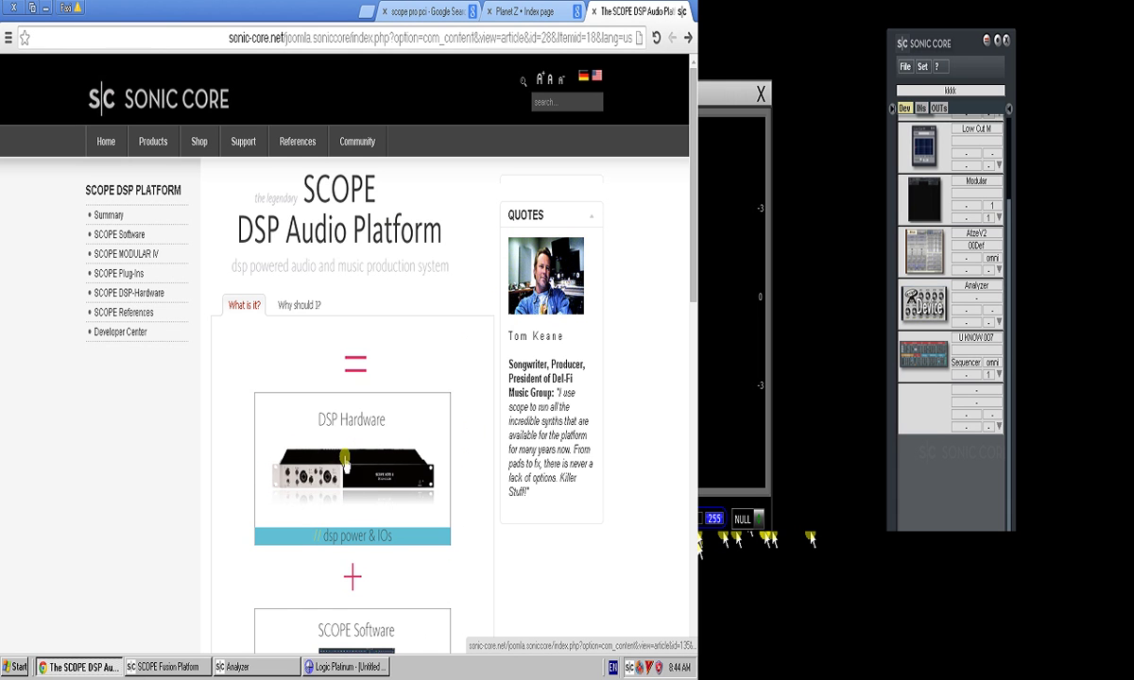
- Look over the SCOPE DSP Audio Platform page, open its DSP Hardware page, and follow the XITE-1 link
scroll(340, 435, down, 2)
scroll(400, 441, down, 3)
scroll(378, 416, up, 5)
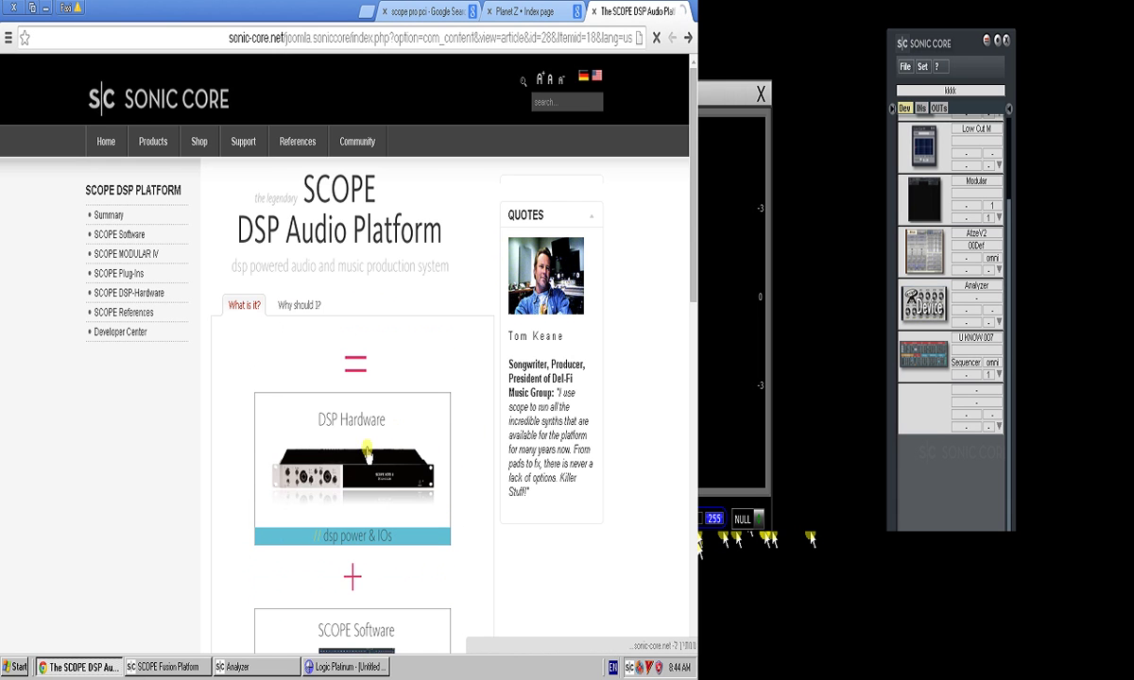
click(378, 446)
scroll(227, 231, down, 3)
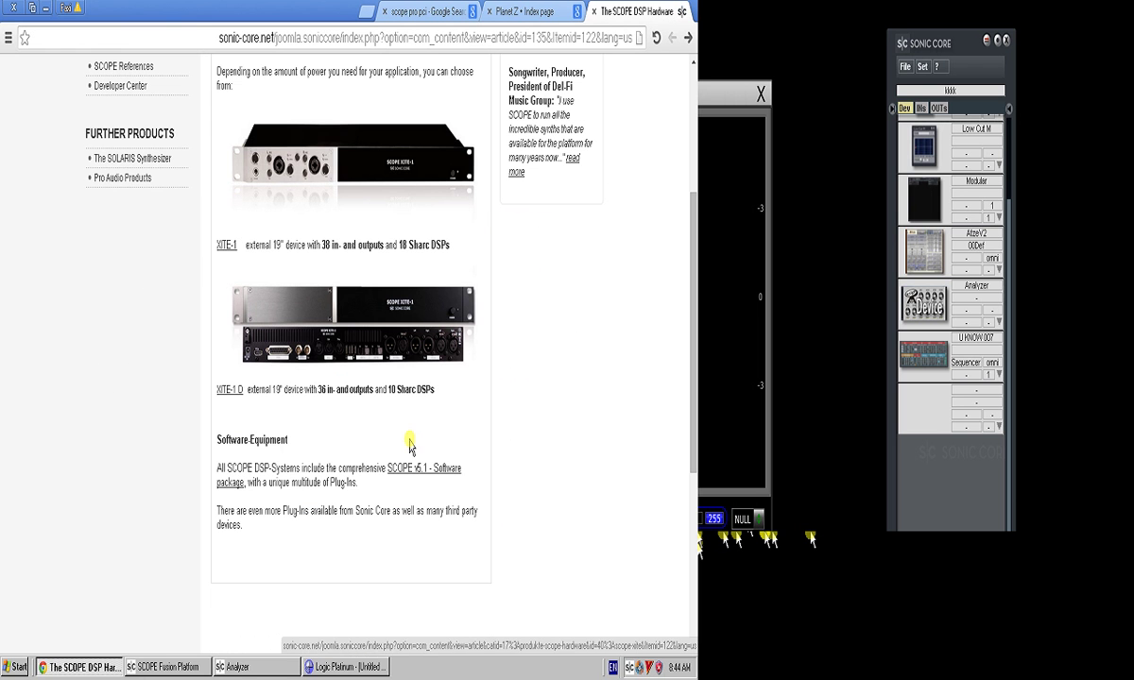
click(225, 245)
- Examine the SCOPE XITE page's hardware photos and product description
scroll(496, 357, down, 5)
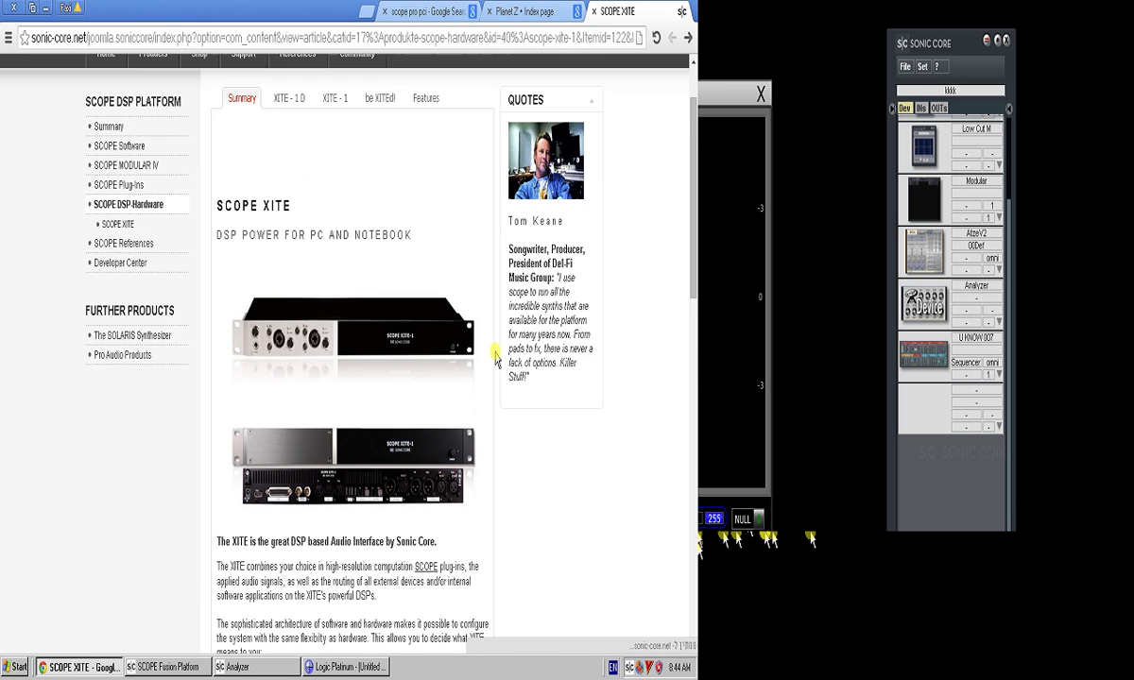
scroll(289, 435, down, 1)
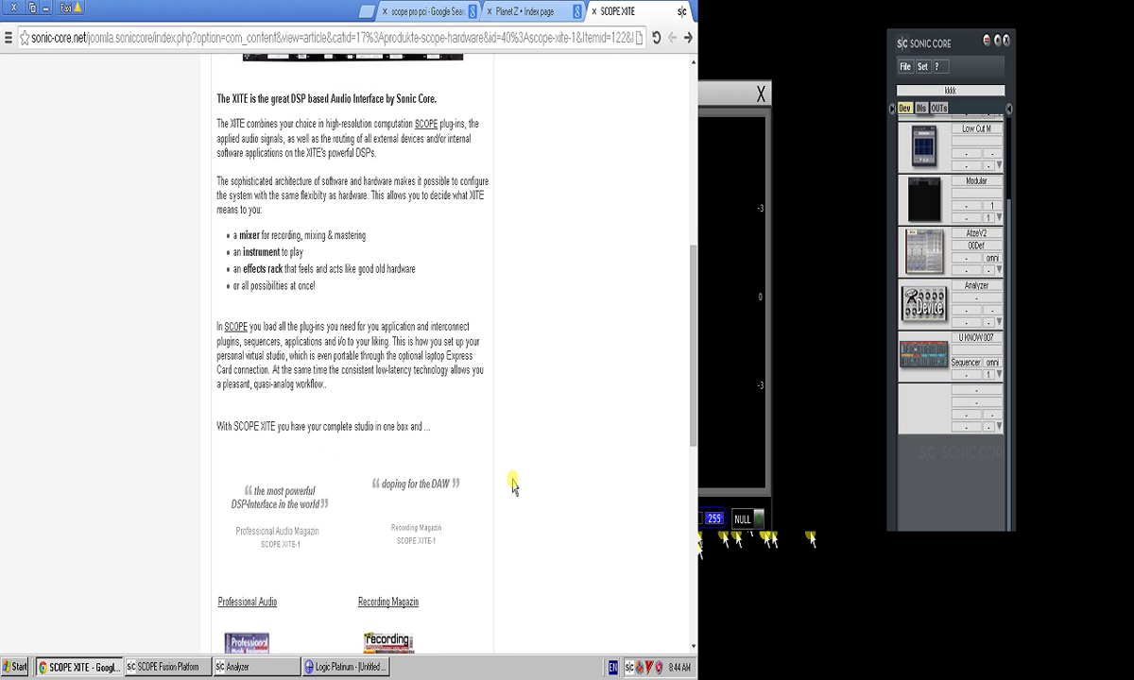
scroll(511, 481, up, 2)
scroll(513, 484, up, 2)
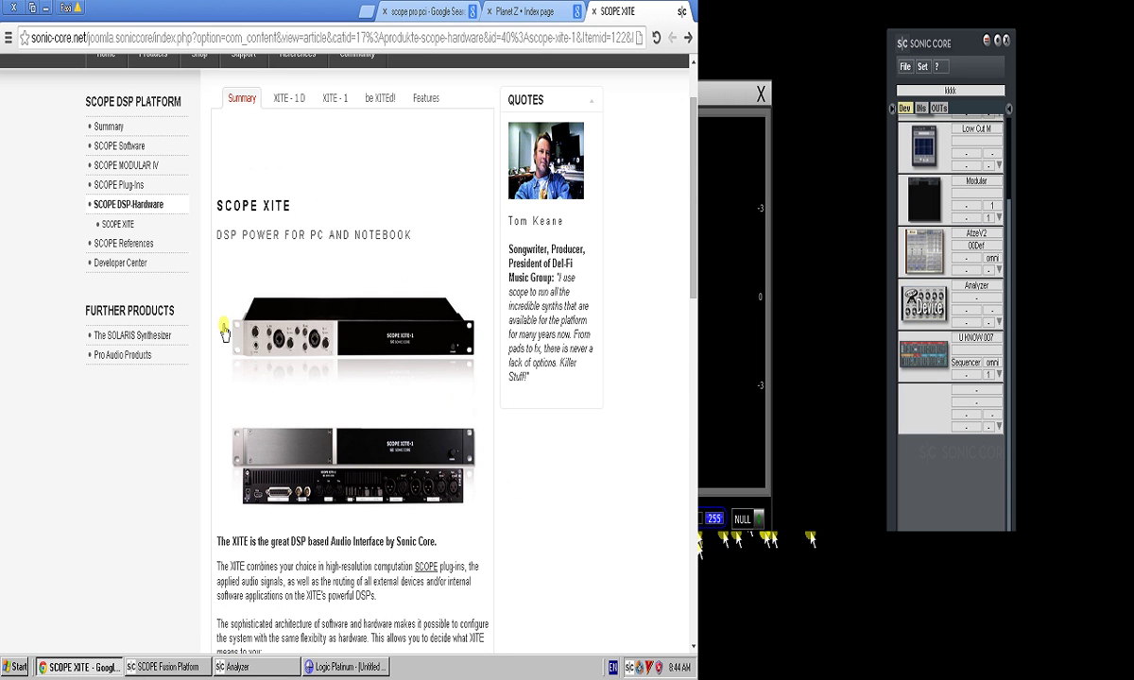
scroll(314, 522, up, 1)
scroll(313, 522, down, 3)
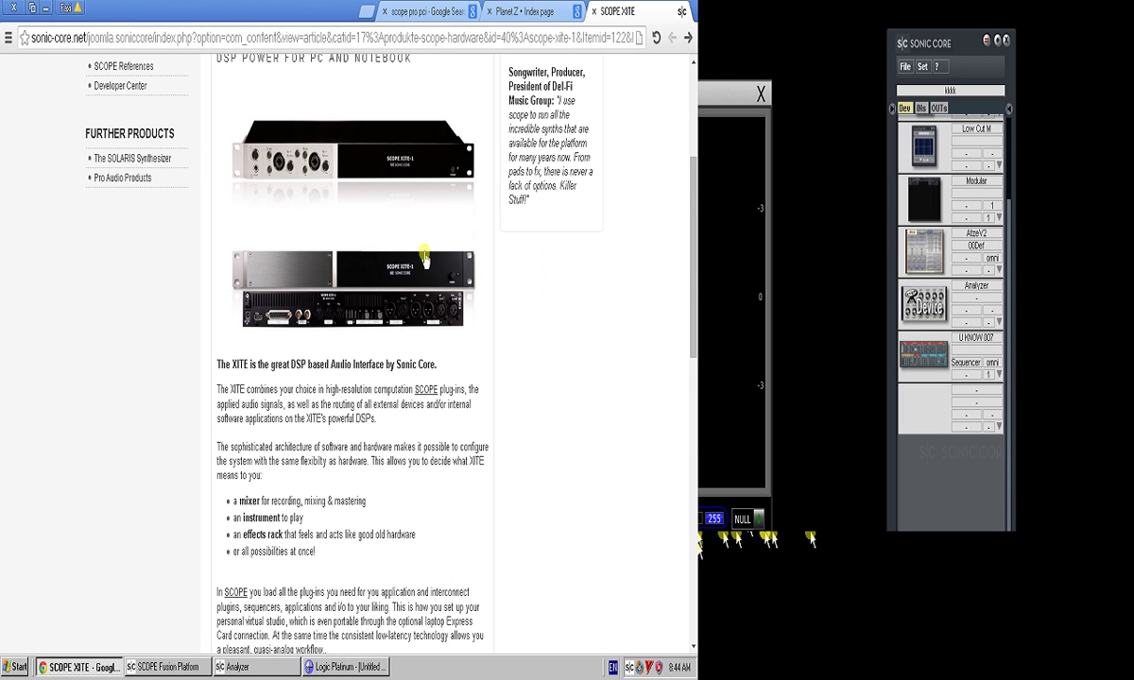
scroll(345, 314, down, 4)
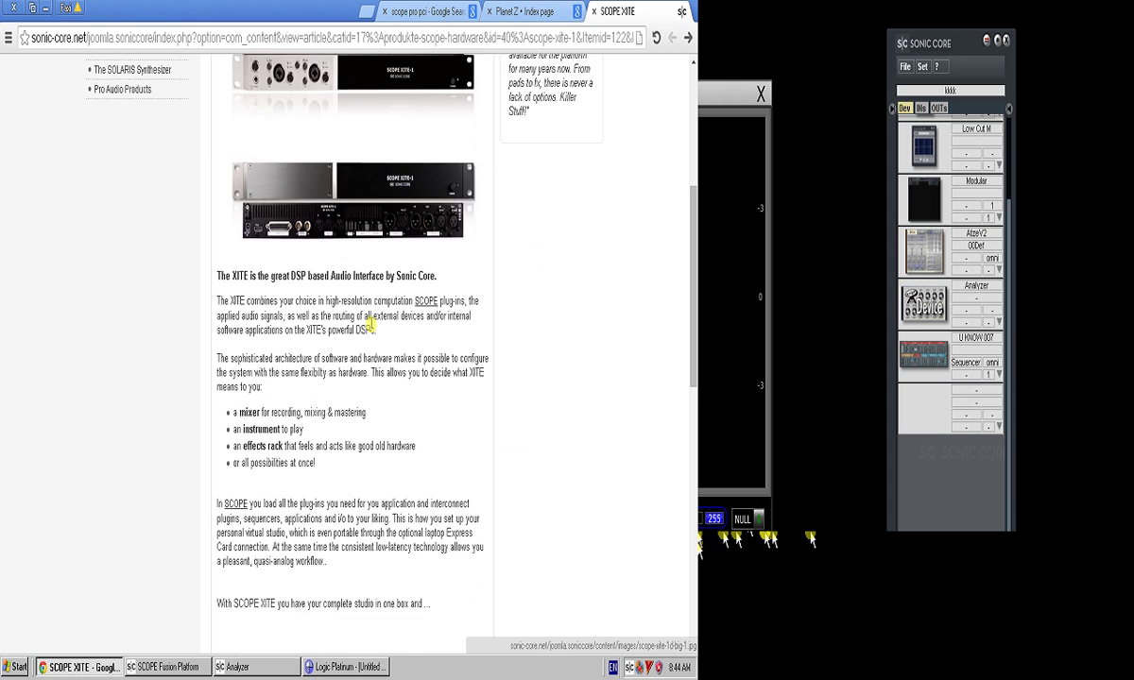
scroll(373, 326, up, 5)
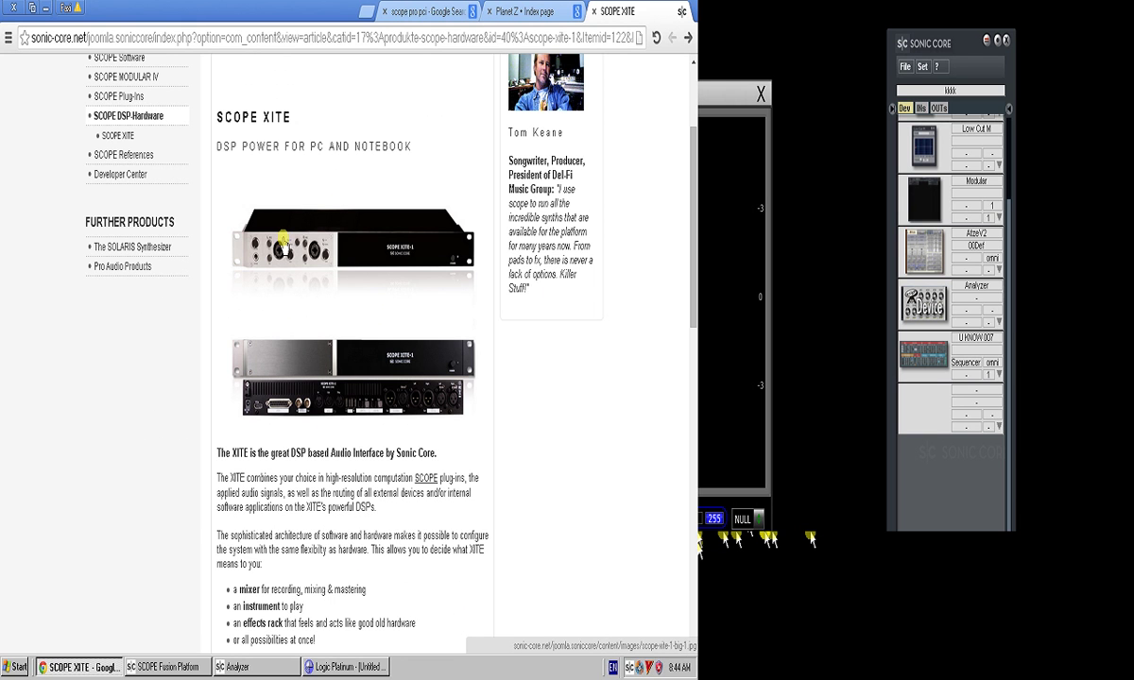
- Return to the "scope pro pci" image results, view the Sonic Core SCOPE 14-DSP board image by itself, and go back
click(425, 10)
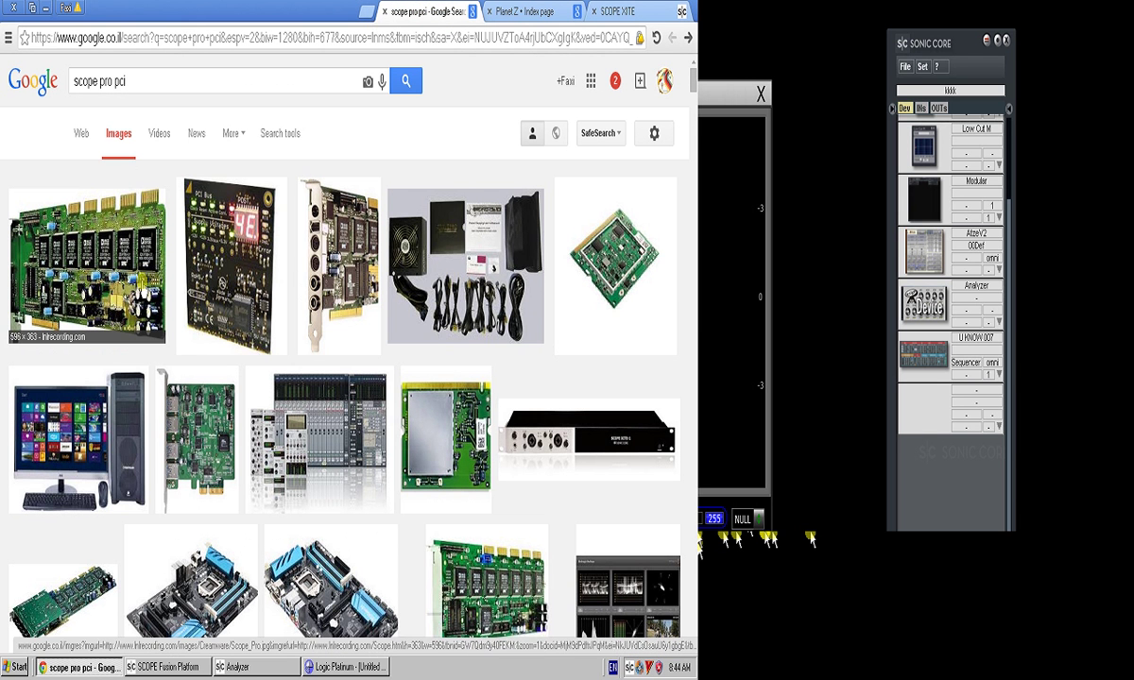
scroll(132, 266, down, 2)
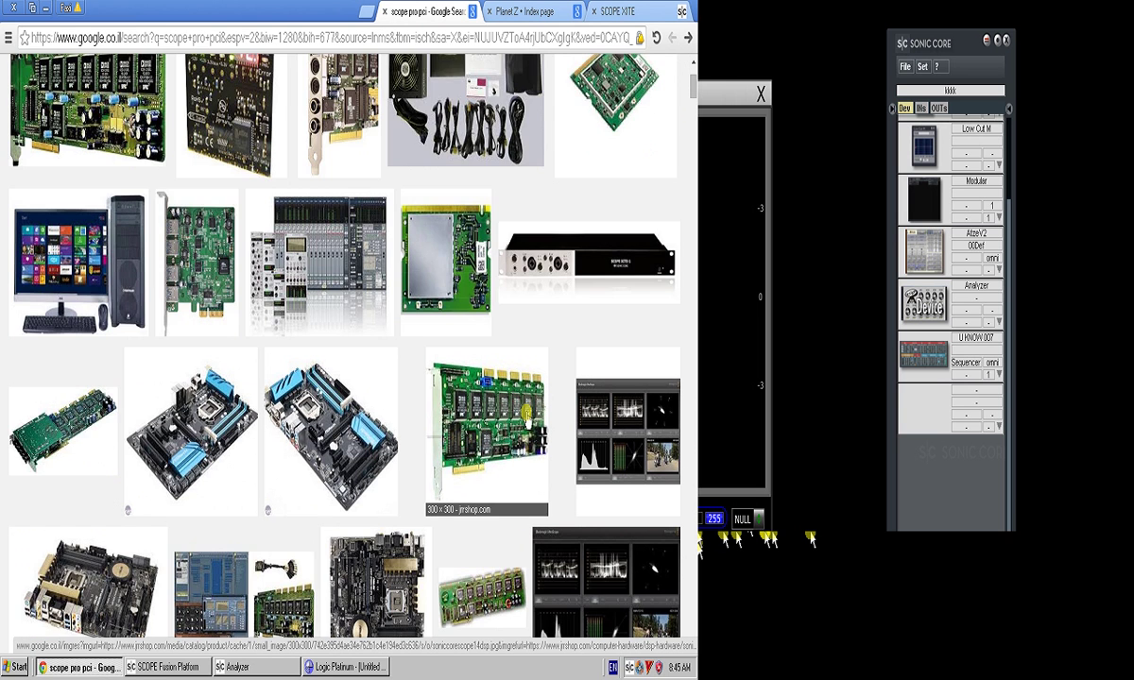
click(527, 417)
drag(525, 304, 527, 327)
click(517, 324)
right_click(393, 201)
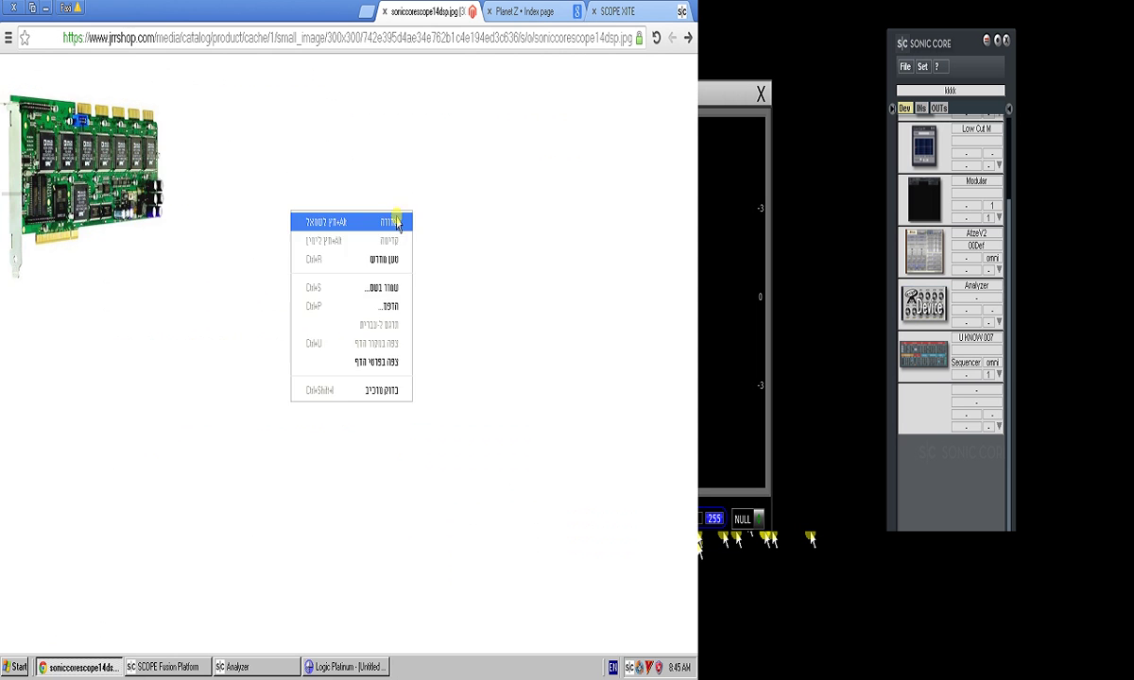
click(409, 171)
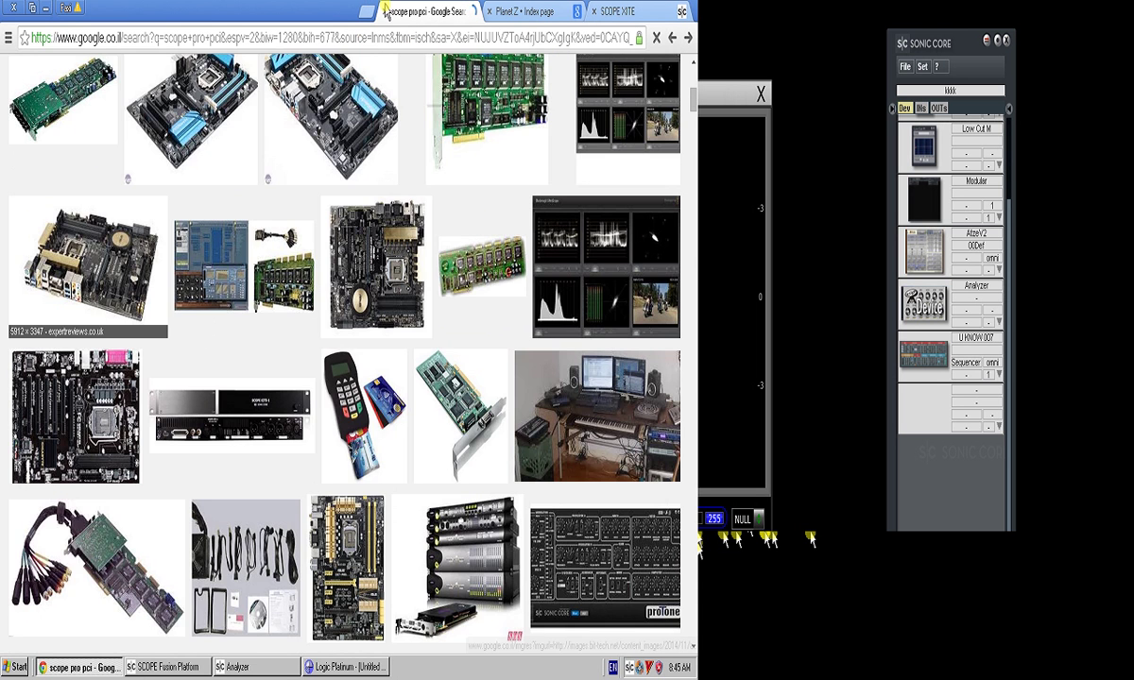
- Browse further through the "scope pro pci" image results for Scope hardware, and return to the start of the results
scroll(397, 269, up, 4)
scroll(397, 270, up, 2)
scroll(463, 362, down, 5)
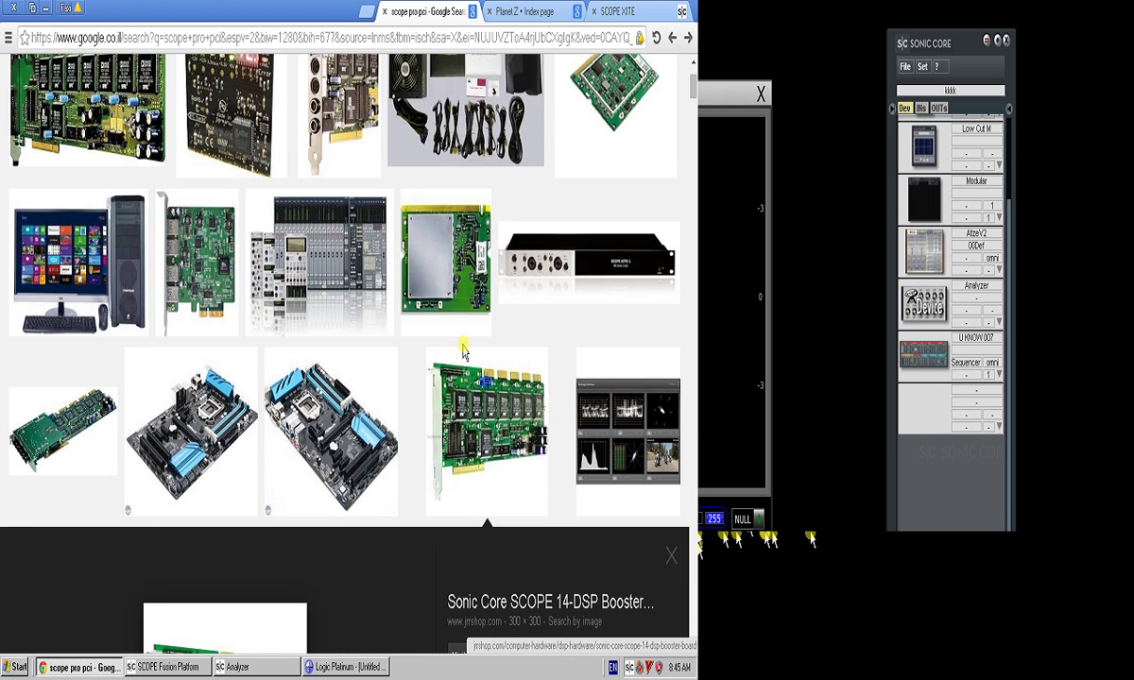
scroll(463, 345, down, 8)
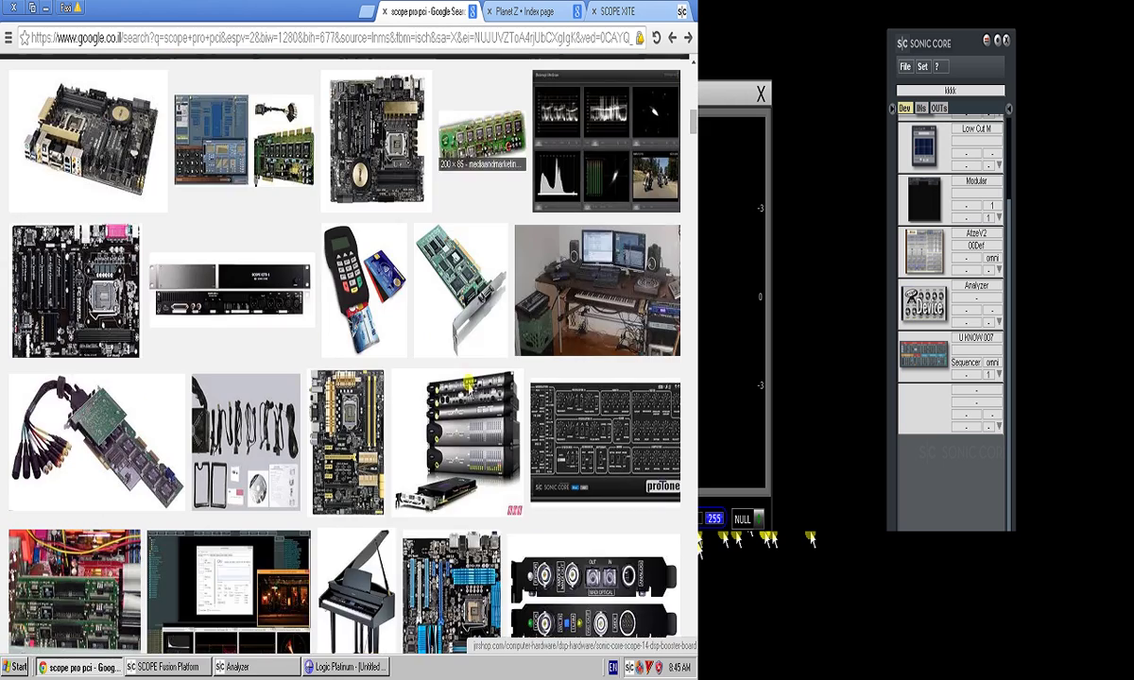
scroll(463, 345, down, 3)
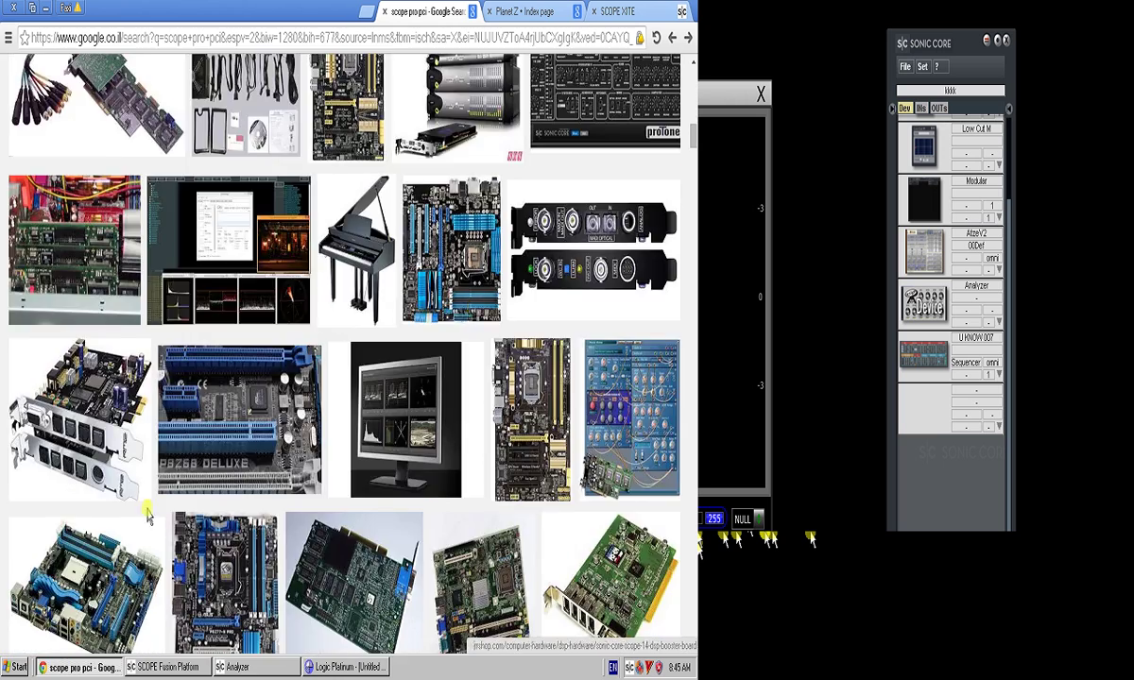
scroll(179, 510, down, 4)
scroll(421, 401, down, 6)
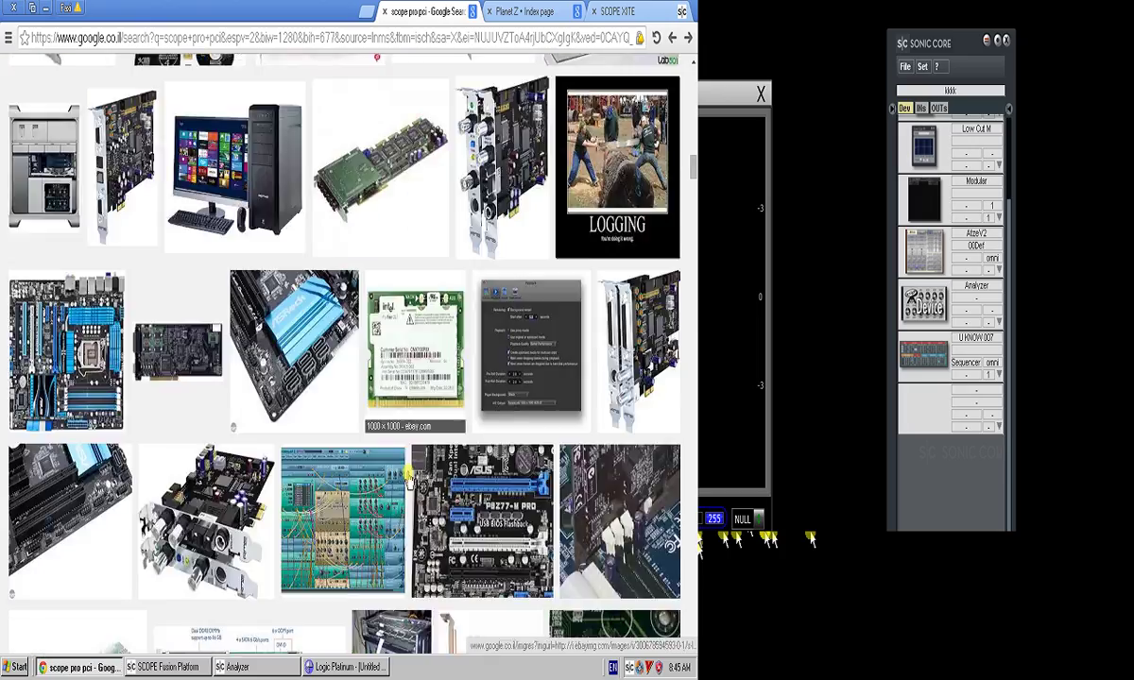
scroll(408, 477, down, 9)
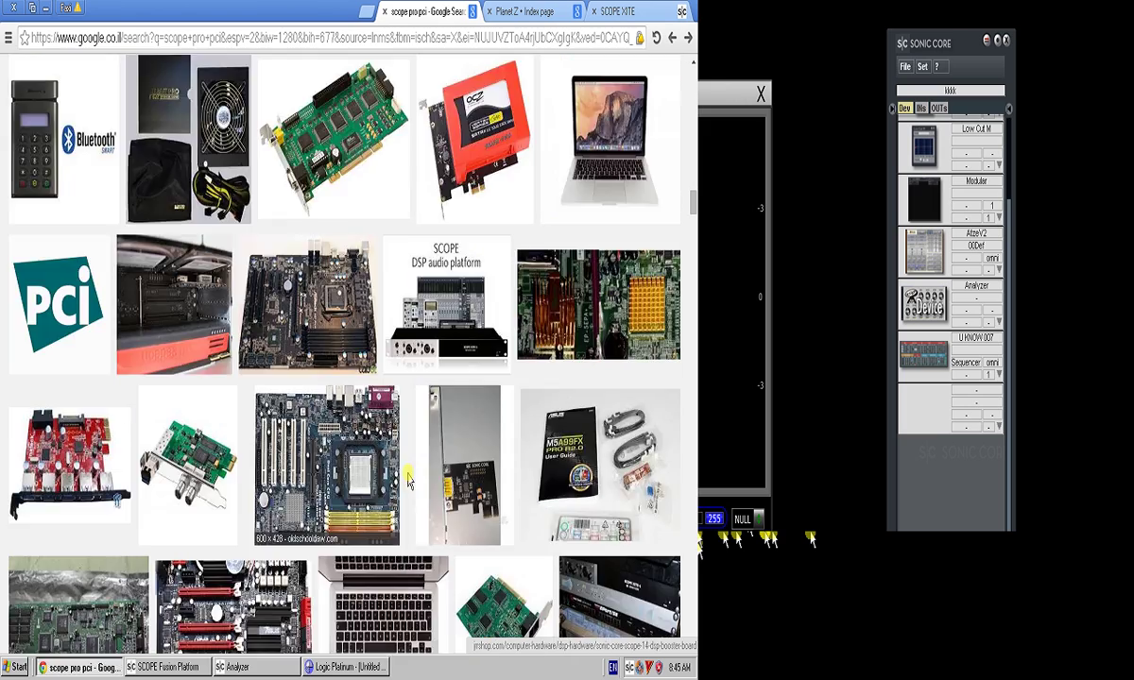
scroll(408, 480, down, 9)
scroll(440, 480, up, 9)
scroll(439, 480, up, 15)
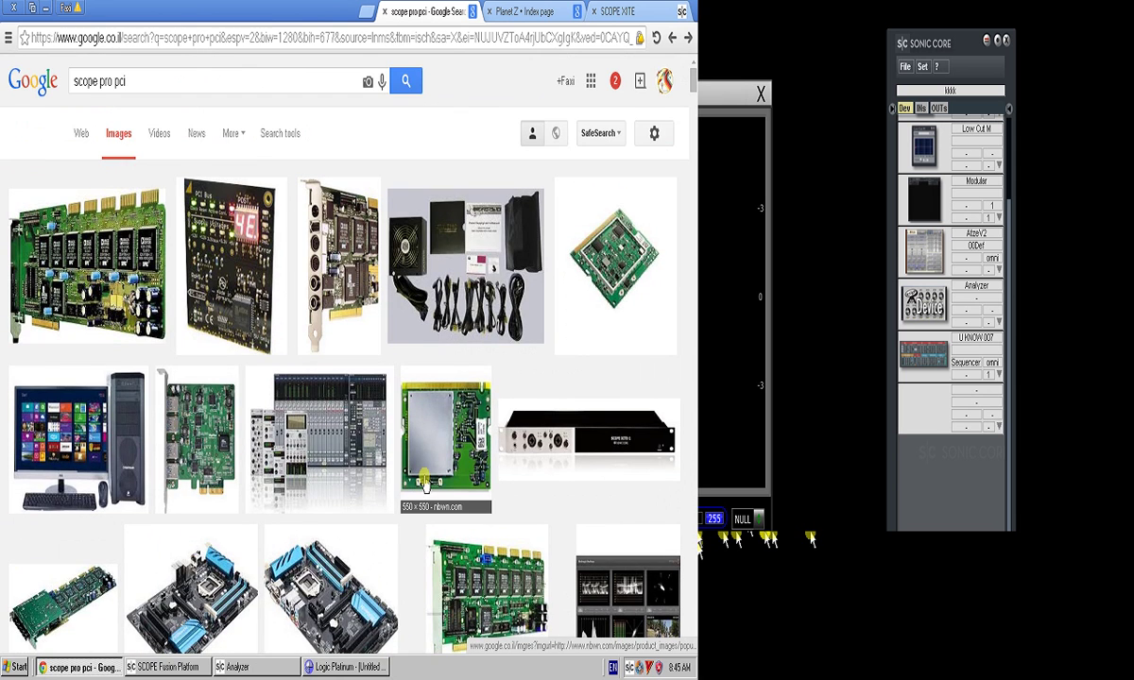
- Bring up the SCOPE XITE page again, and switch to the SCOPE Fusion Platform Routing Window
click(619, 12)
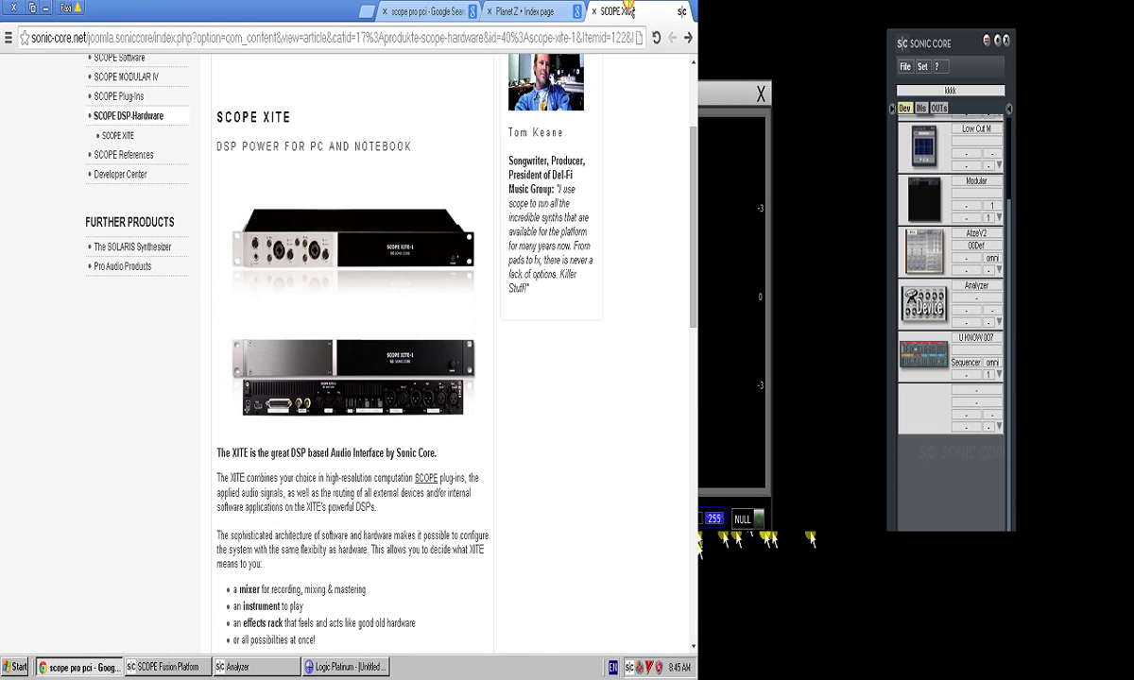
click(159, 668)
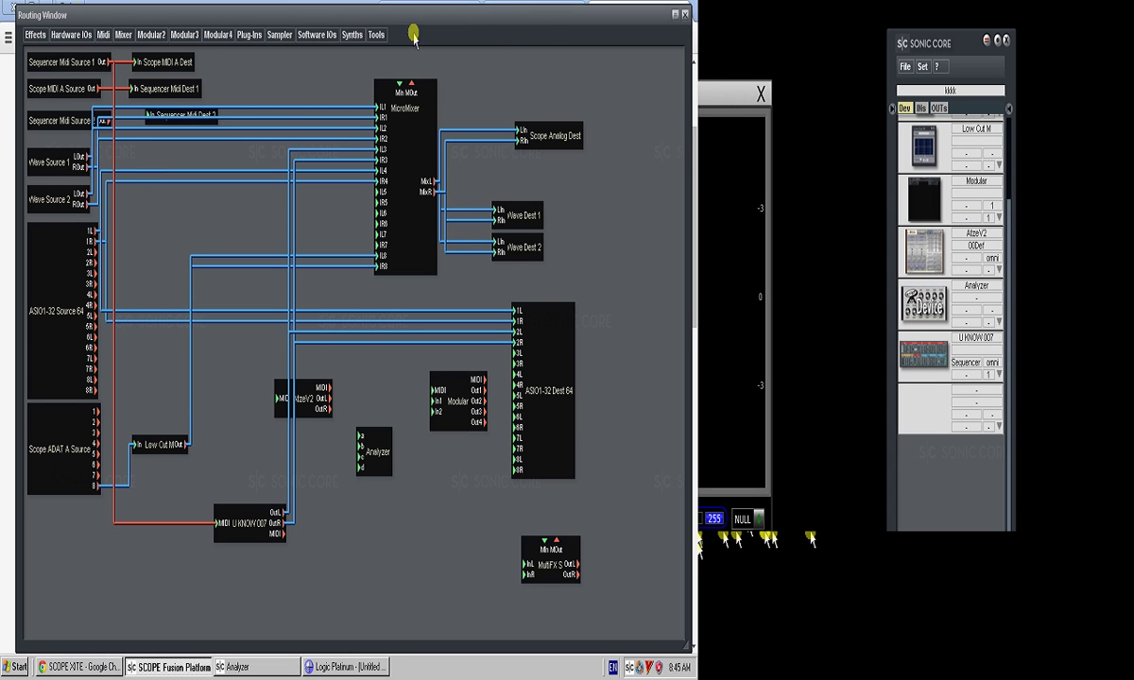
- Look through the effects devices, including the stereo reverbs, and the list of synths available for the routing
click(35, 34)
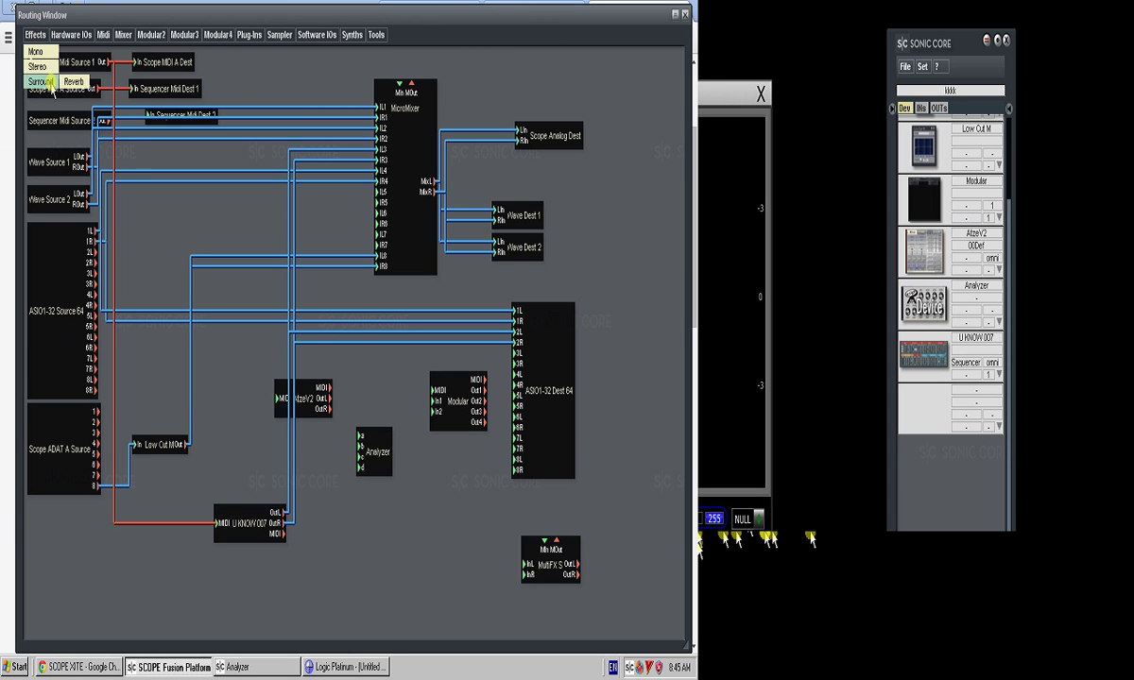
mouse_move(38, 66)
mouse_move(71, 81)
mouse_move(75, 186)
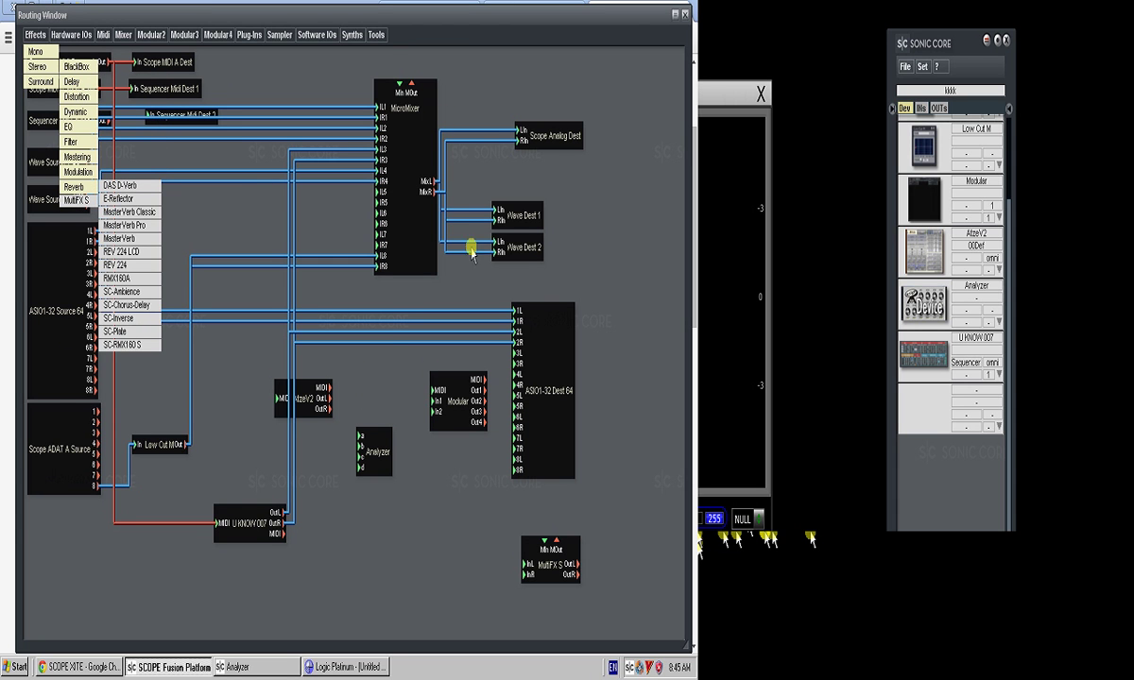
mouse_move(350, 32)
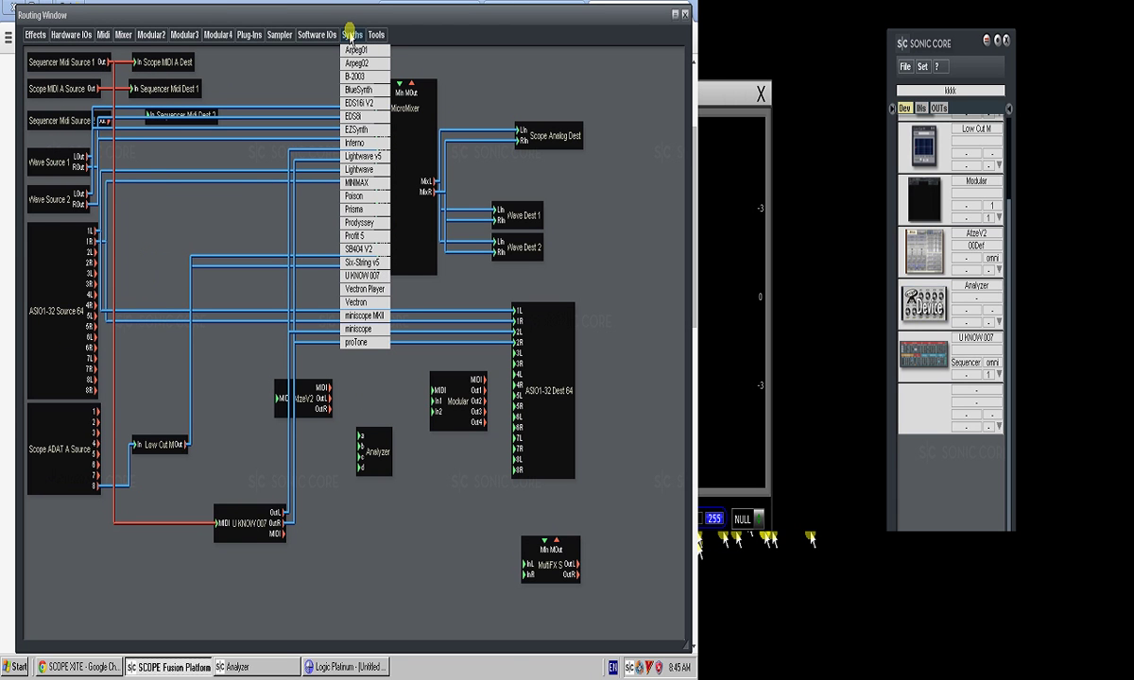
- View the Modular device's EmptyModular patch, close it, and reposition the Sonic Core device list window
double_click(457, 416)
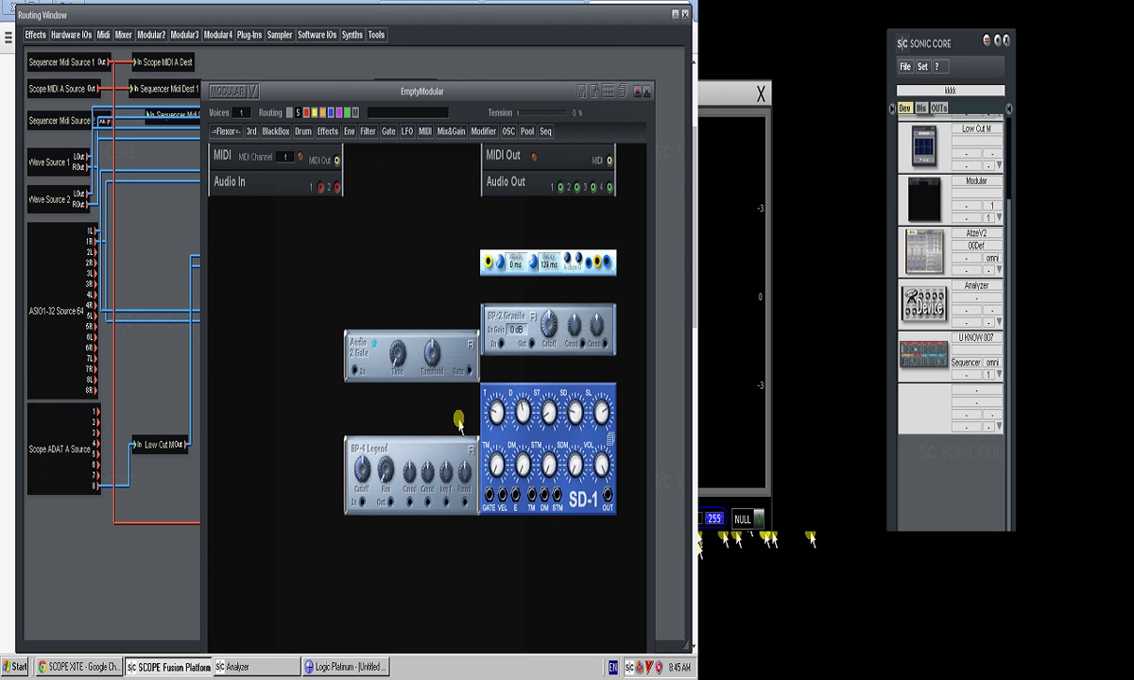
click(646, 91)
drag(894, 44, 978, 66)
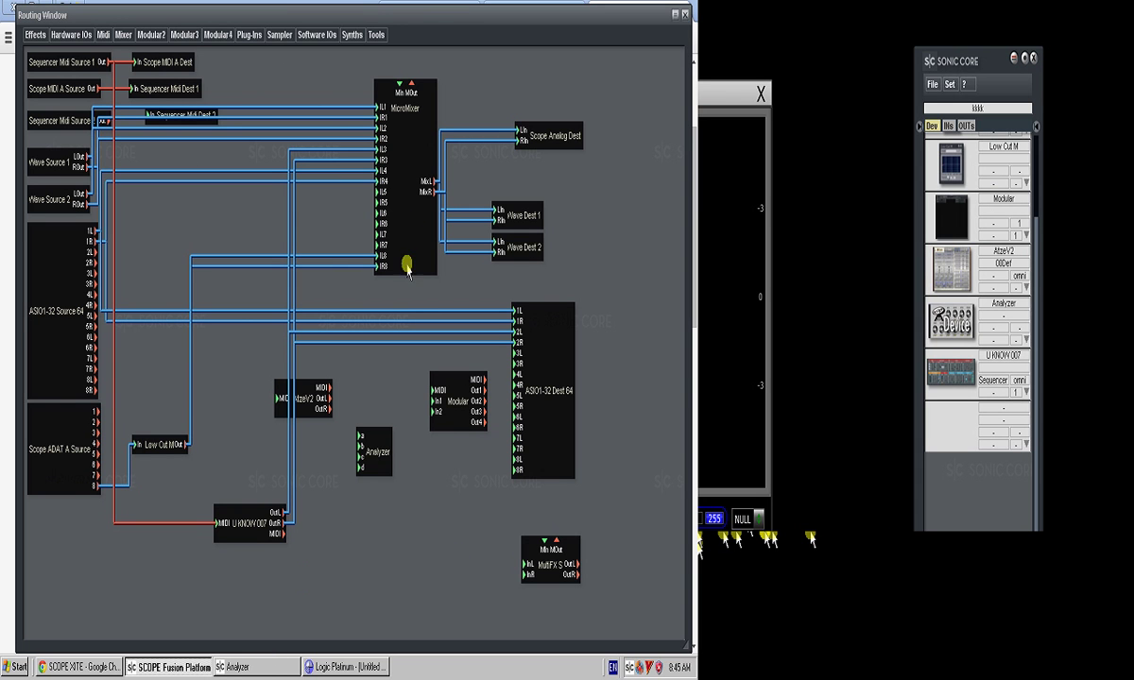
- Look through the available tools and the software inputs and outputs, including the ASIO and Wave devices, and dismiss the list
click(312, 35)
mouse_move(122, 36)
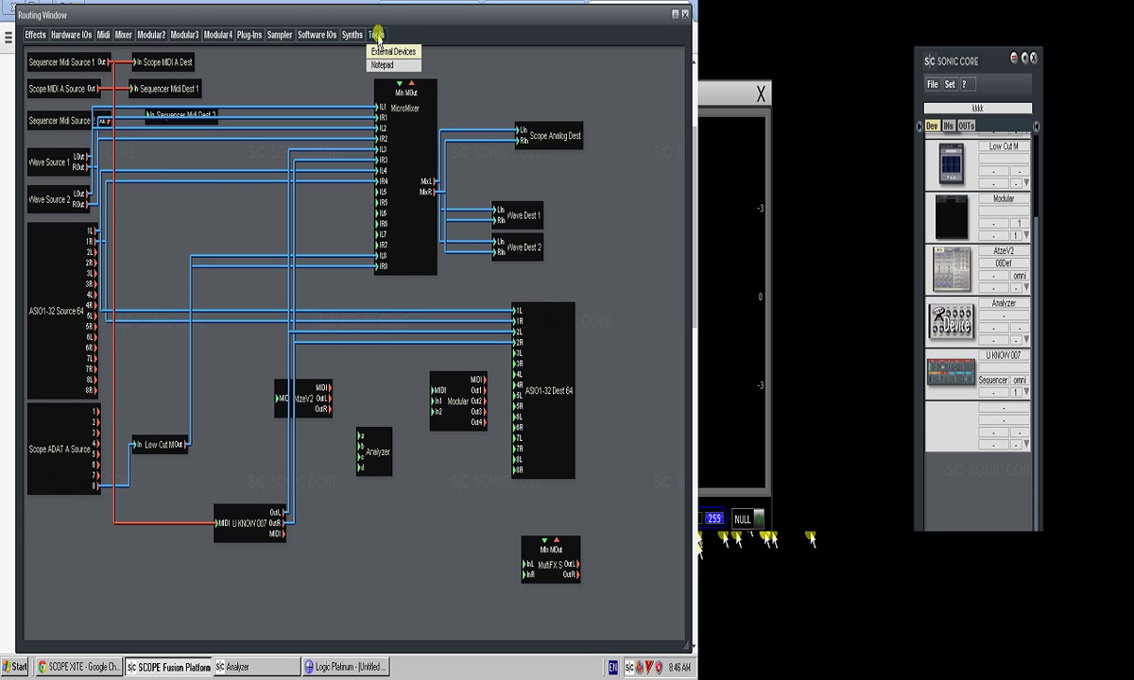
mouse_move(351, 36)
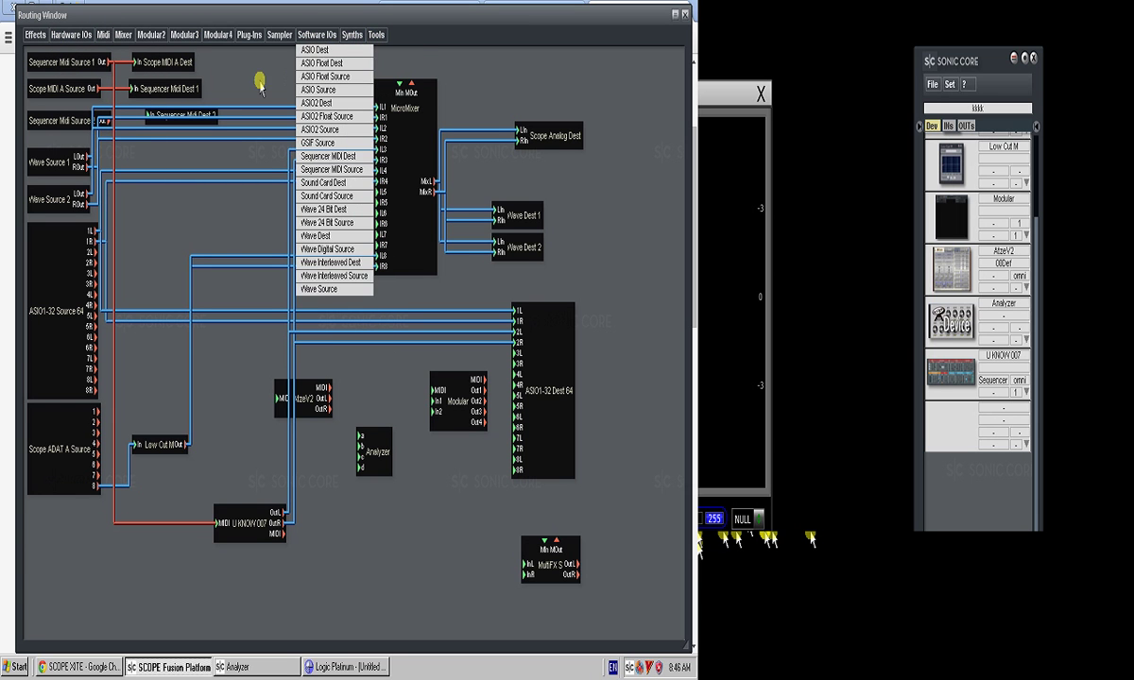
click(229, 362)
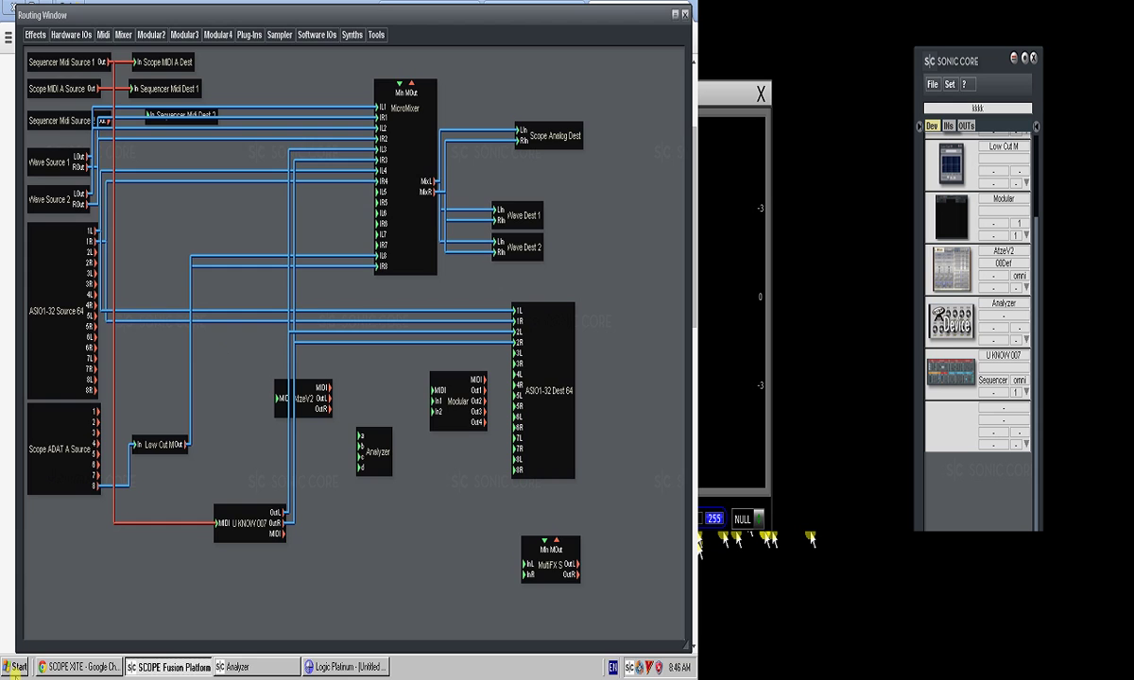
- Show the SCOPE XITE page in Google Chrome again, and return to the SCOPE Fusion Platform Routing Window
click(80, 667)
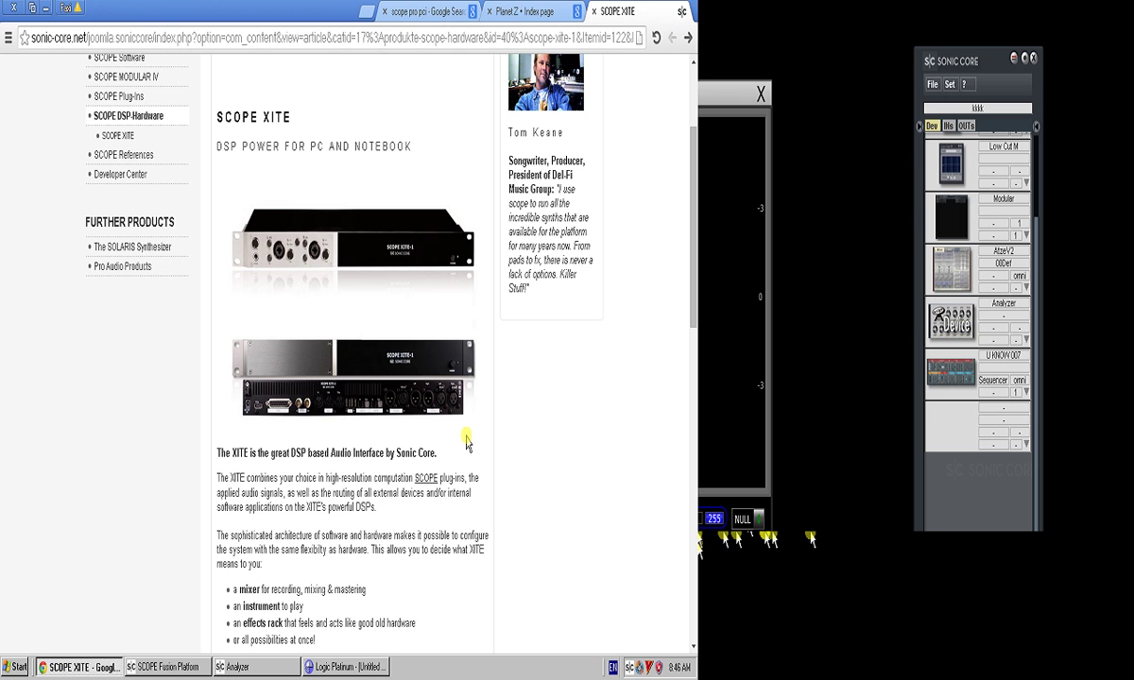
scroll(465, 443, up, 1)
click(162, 667)
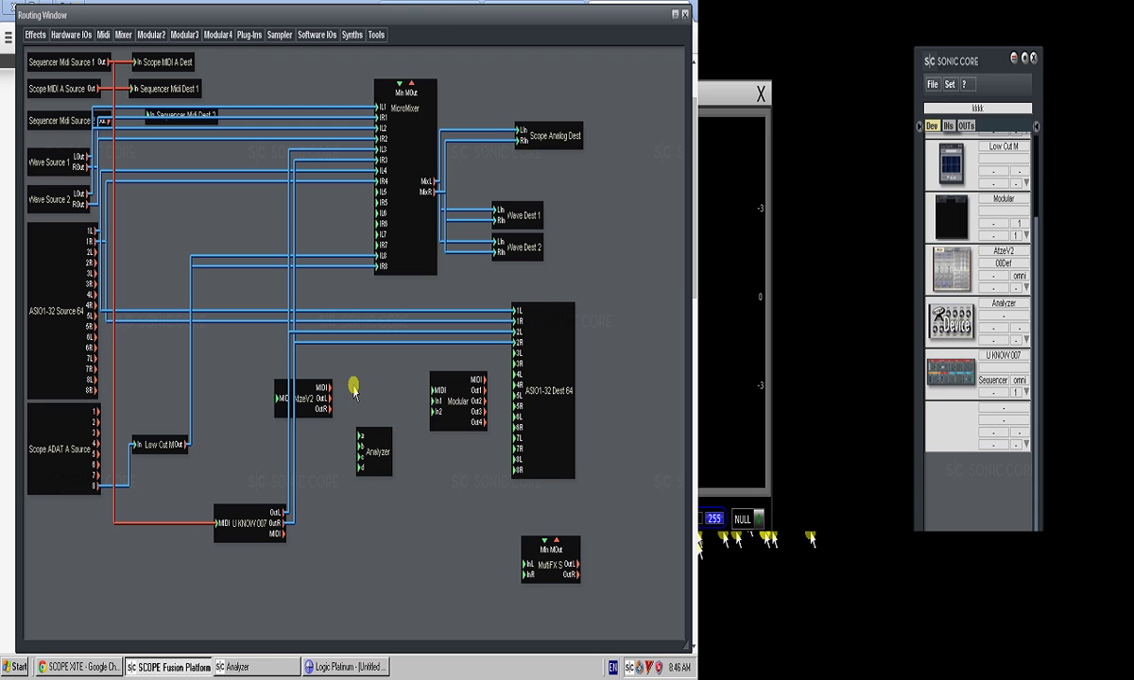
- Open the Modular device's patch, view the MIDI controller assignment of the Audio 2 Gate module's Threshold knob, and close the assignment window
click(447, 378)
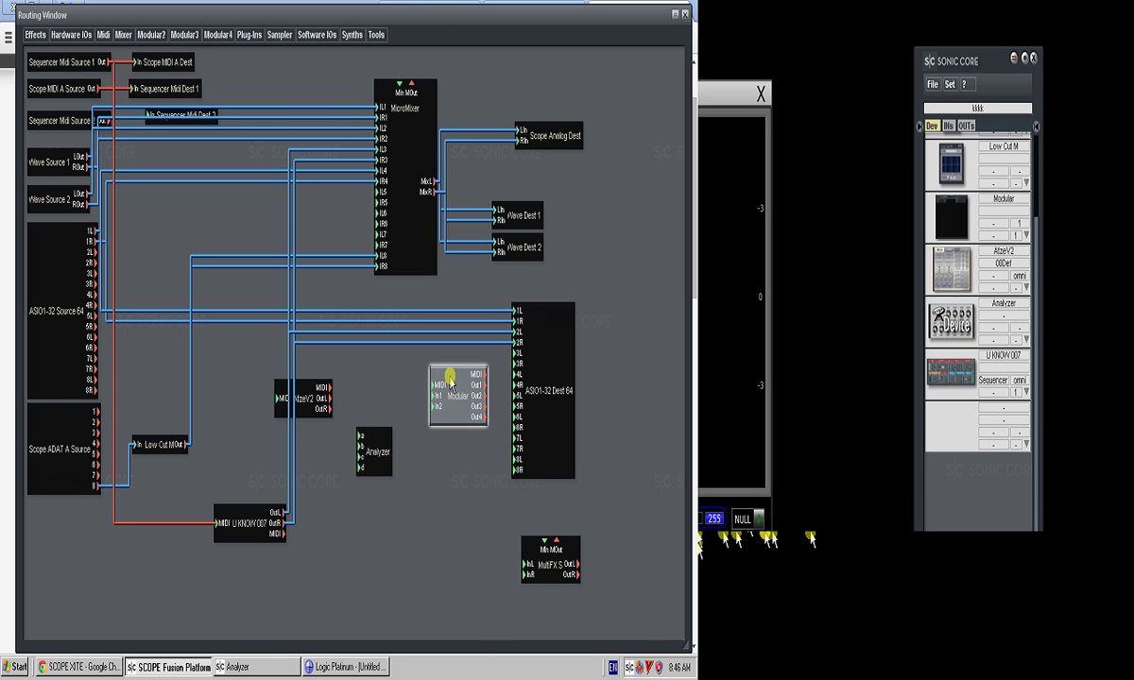
double_click(451, 381)
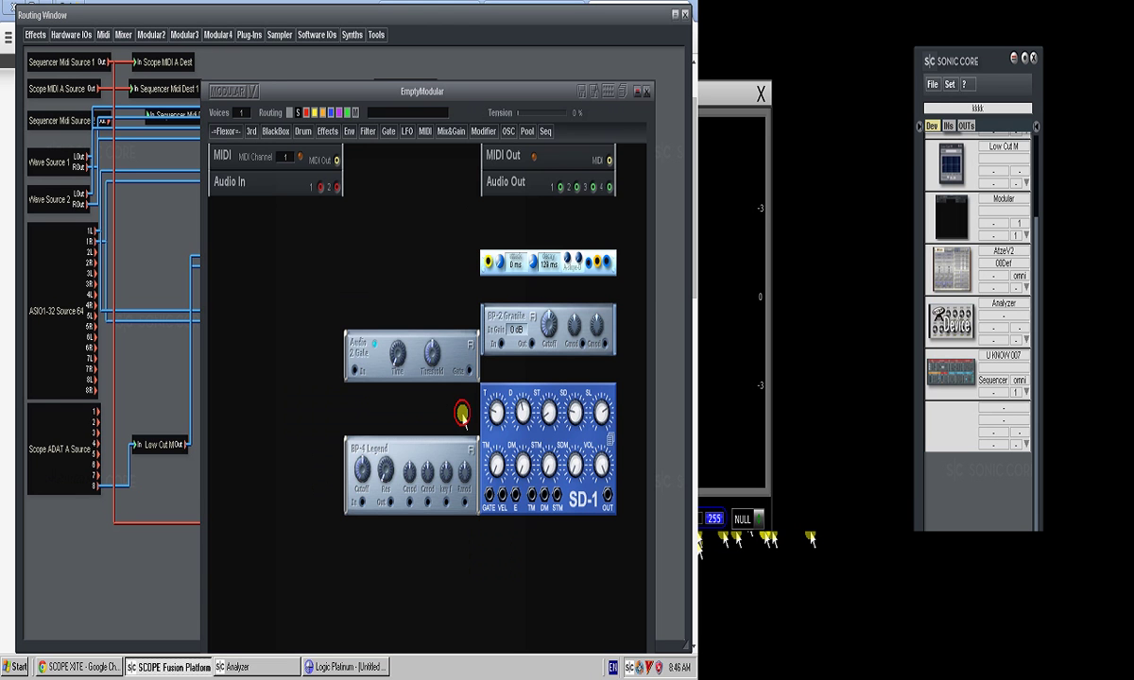
right_click(431, 356)
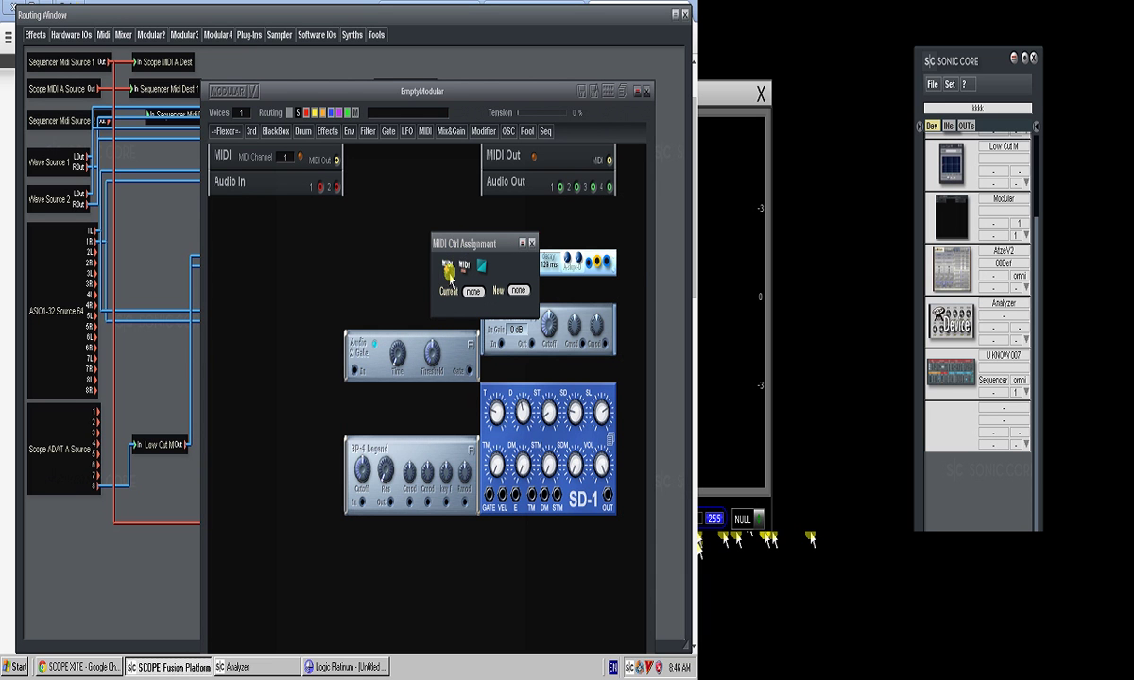
click(532, 243)
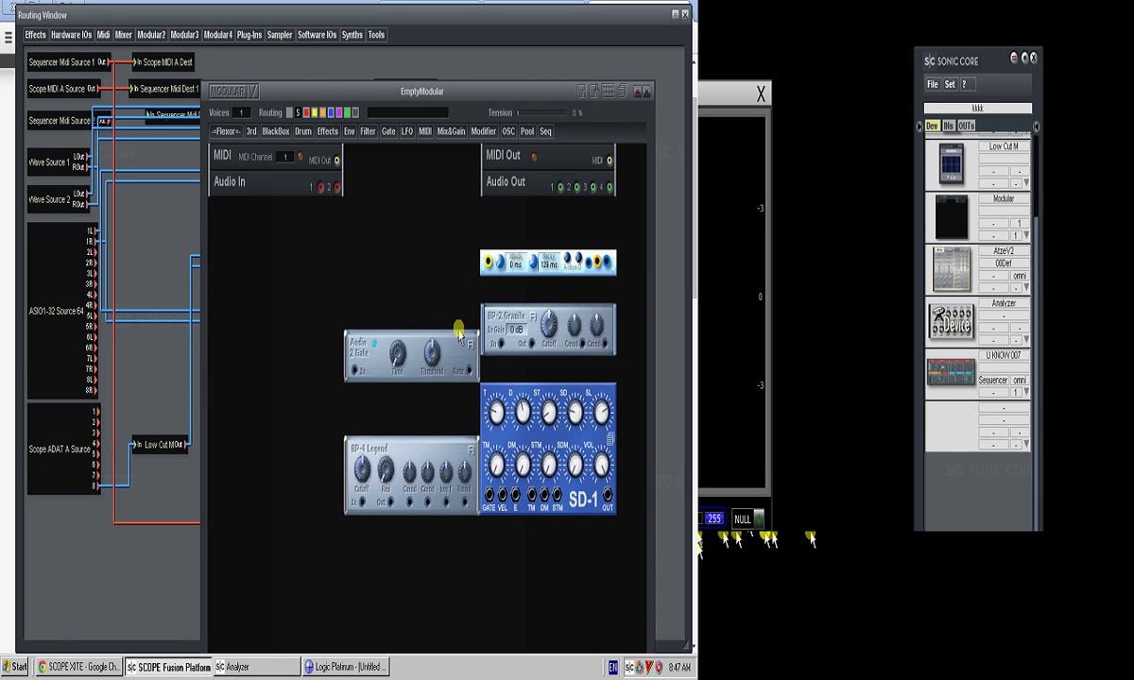
- Switch to the Logic Platinum Arrange window, and return to the SCOPE Fusion Platform with the Modular patch
click(318, 667)
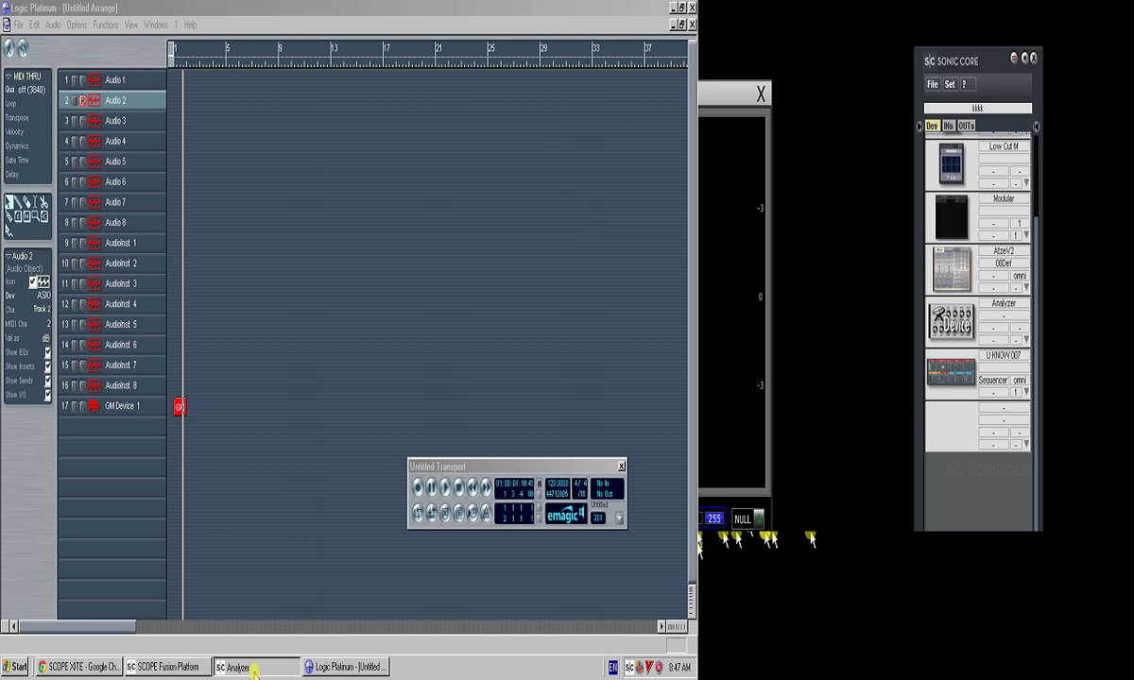
click(232, 666)
click(188, 667)
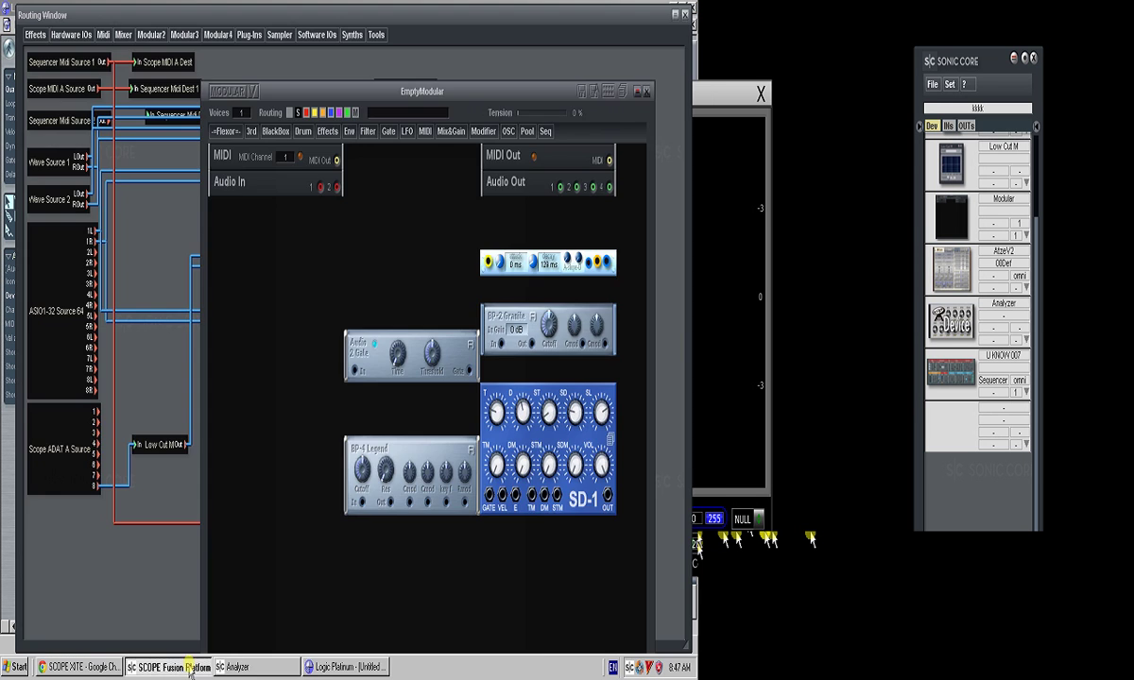